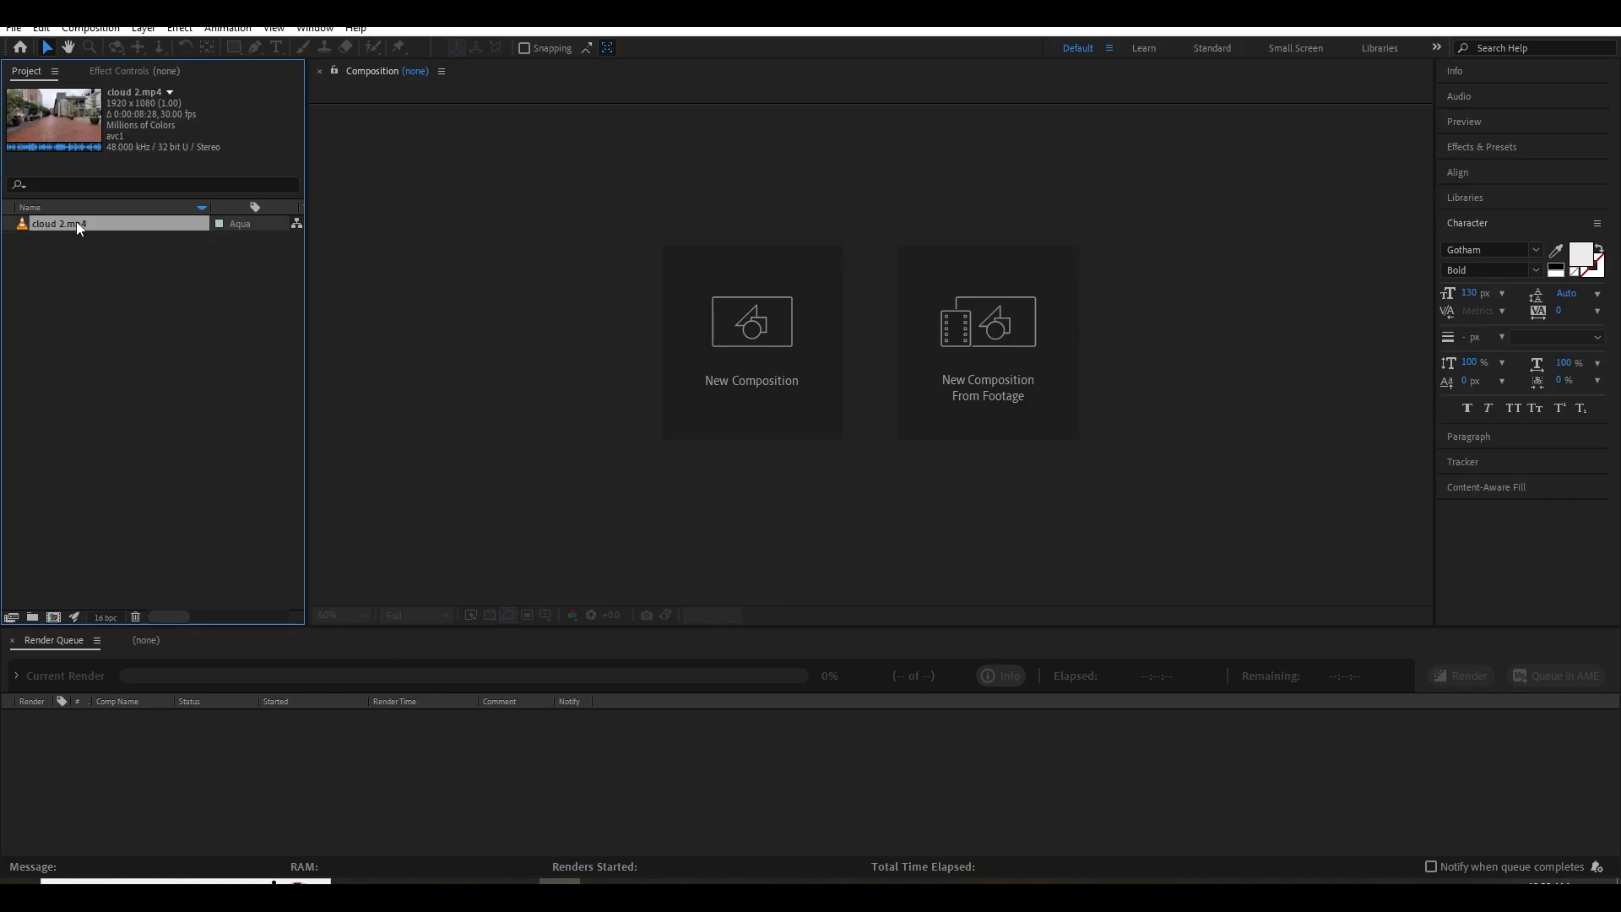
Check the frame rate of cloud 2.mp4 in its main footage interpretation settings.
{"action": "right_click", "coordinate": [77, 227]}
{"action": "mouse_move", "coordinate": [142, 342]}
{"action": "left_click", "coordinate": [405, 345]}
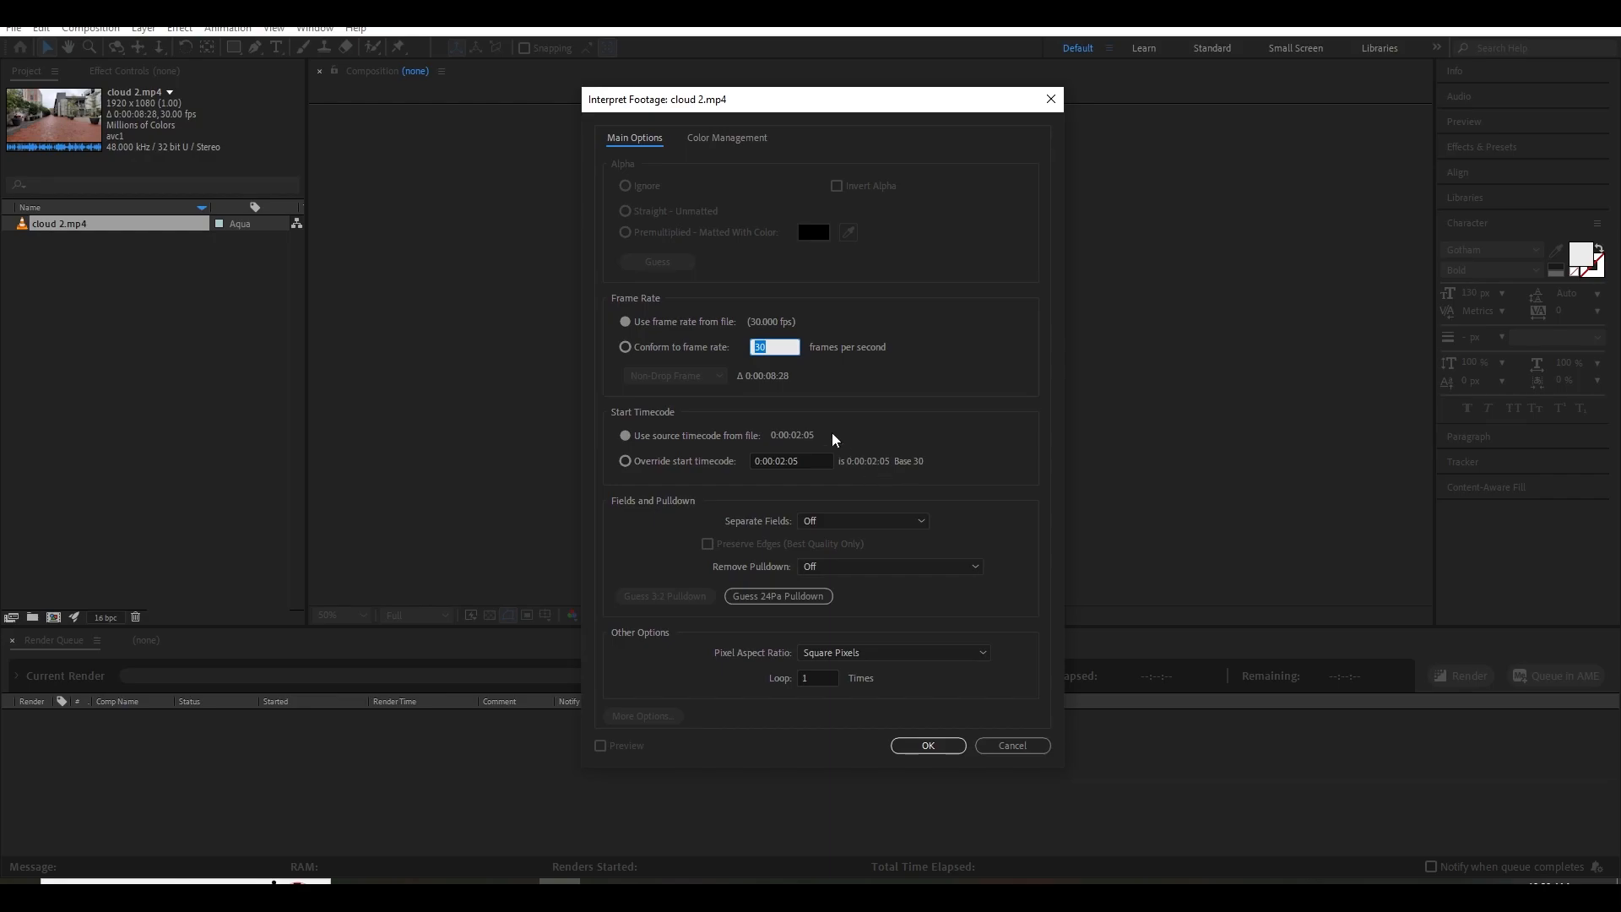
{"action": "left_click", "coordinate": [1012, 744]}
Create a composition from cloud 2.mp4 and apply the 3D Camera Tracker effect to its footage layer.
{"action": "left_click_drag", "start_coordinate": [60, 224], "coordinate": [55, 621]}
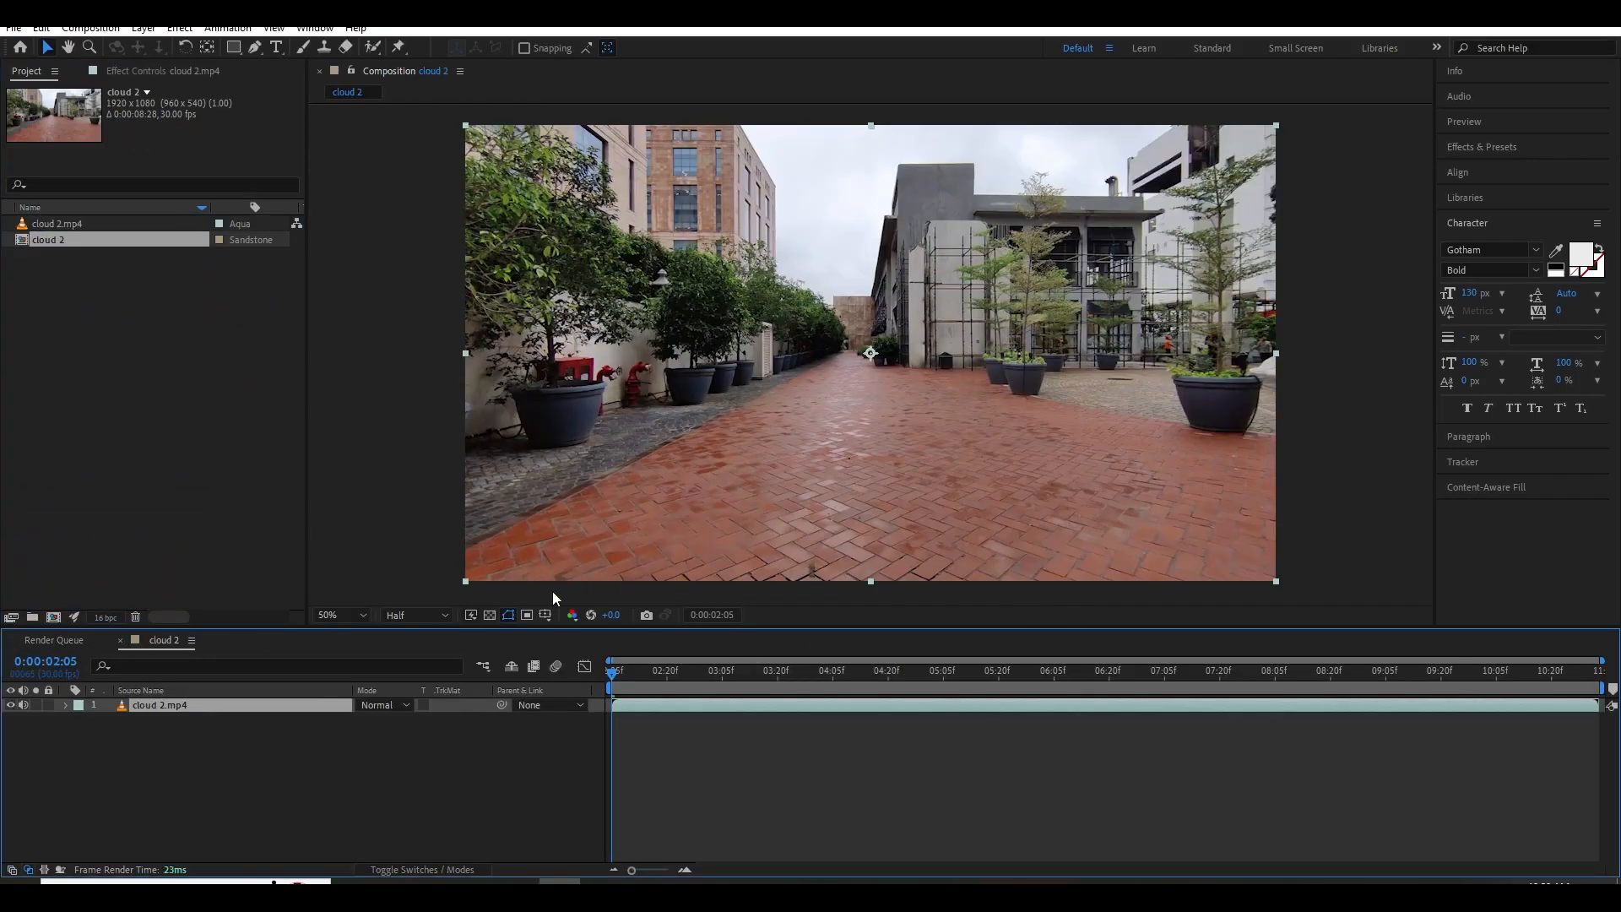
{"action": "left_click_drag", "start_coordinate": [728, 688], "coordinate": [684, 704]}
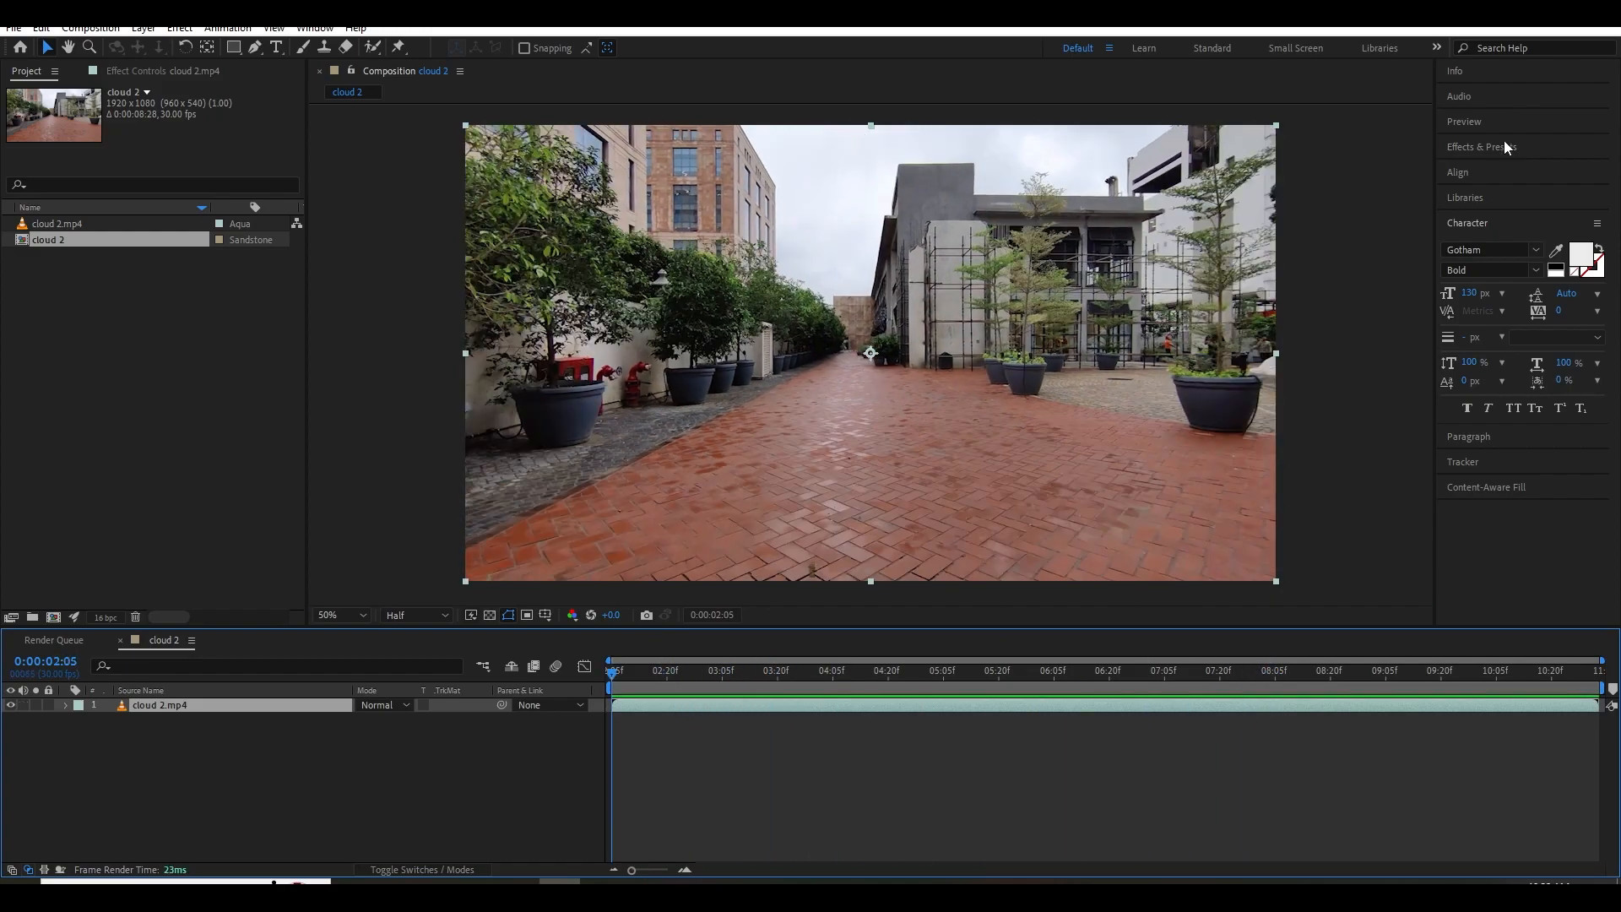
{"action": "left_click", "coordinate": [1508, 147]}
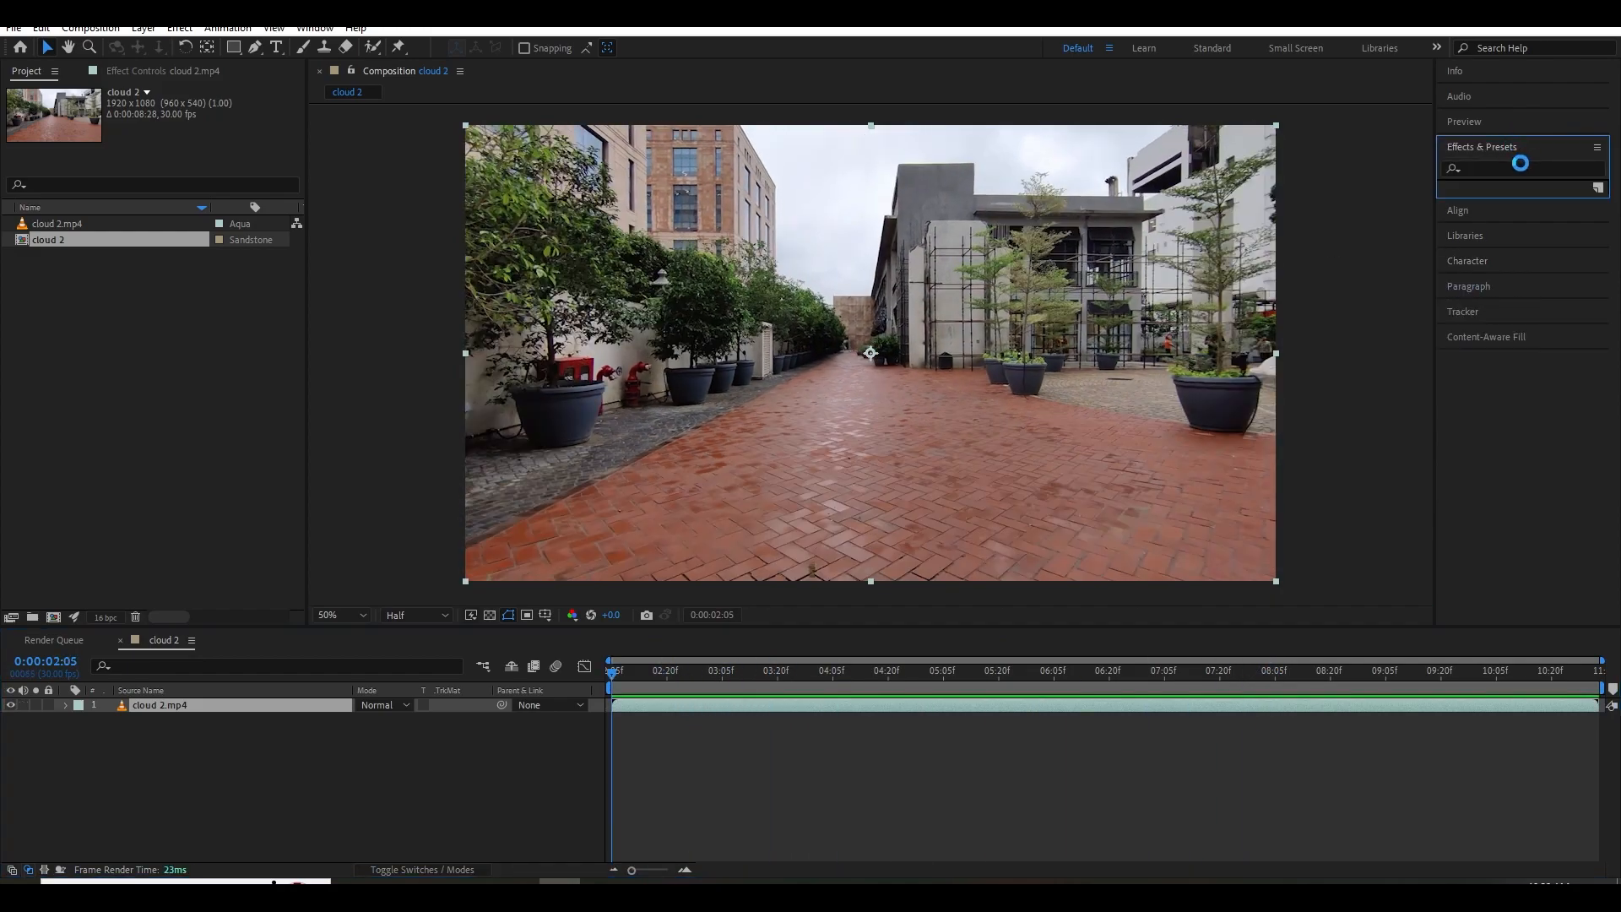
{"action": "left_click", "coordinate": [1508, 167]}
{"action": "type", "text": "3d ca"}
{"action": "left_click_drag", "start_coordinate": [1511, 203], "coordinate": [925, 291]}
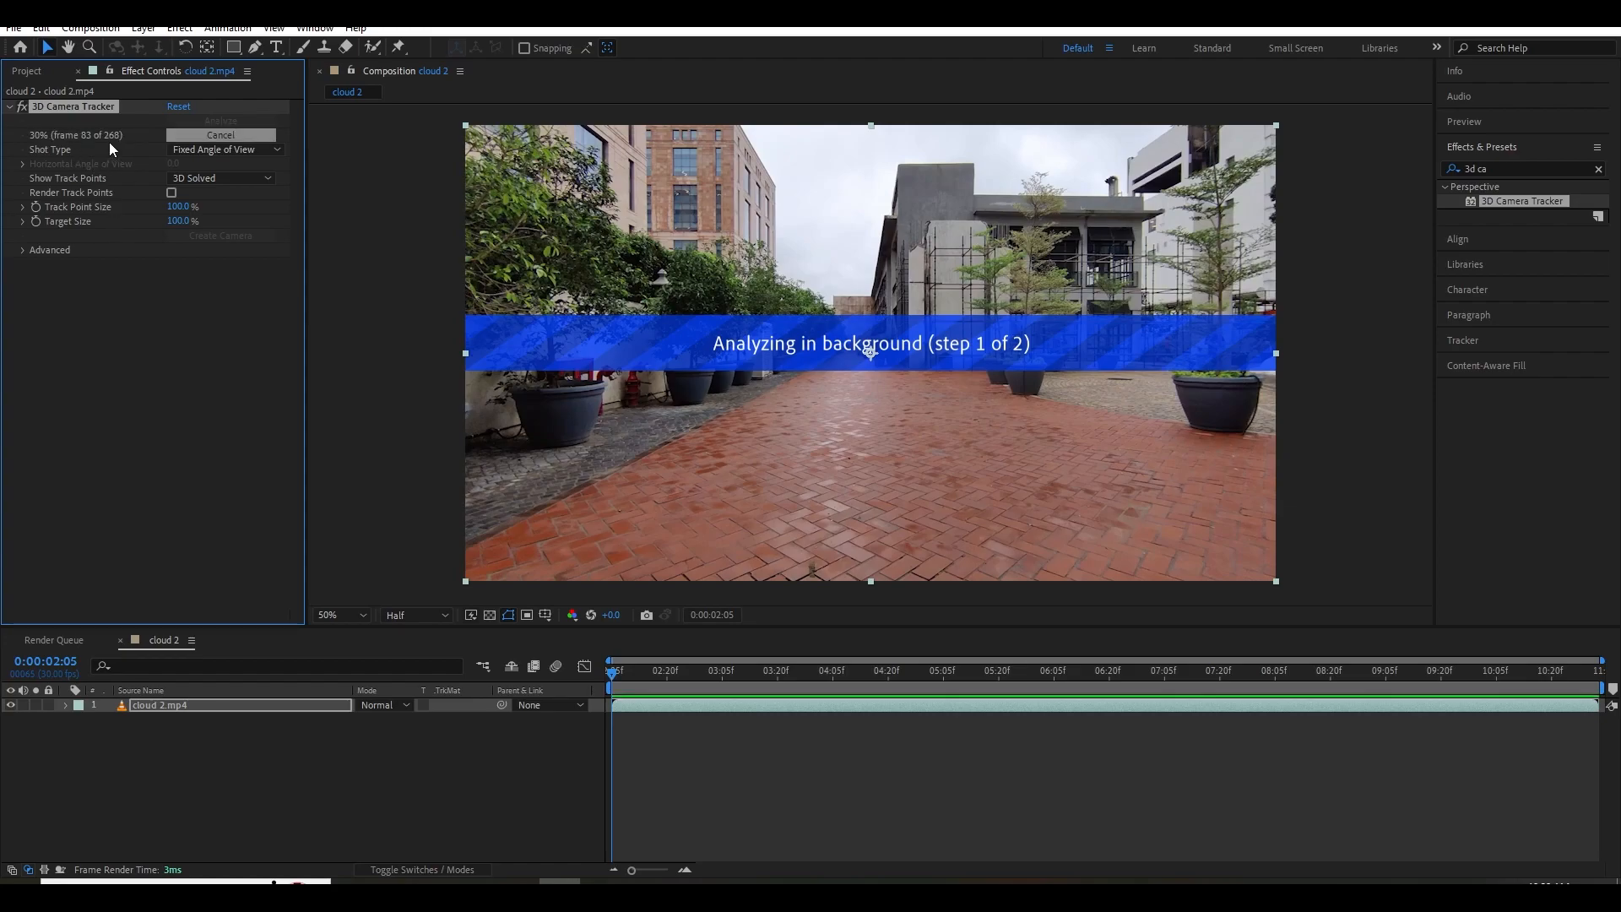
At 0:00:05:25, set the ground plane and origin from the track points on the brick floor.
{"action": "left_click_drag", "start_coordinate": [612, 672], "coordinate": [1016, 722]}
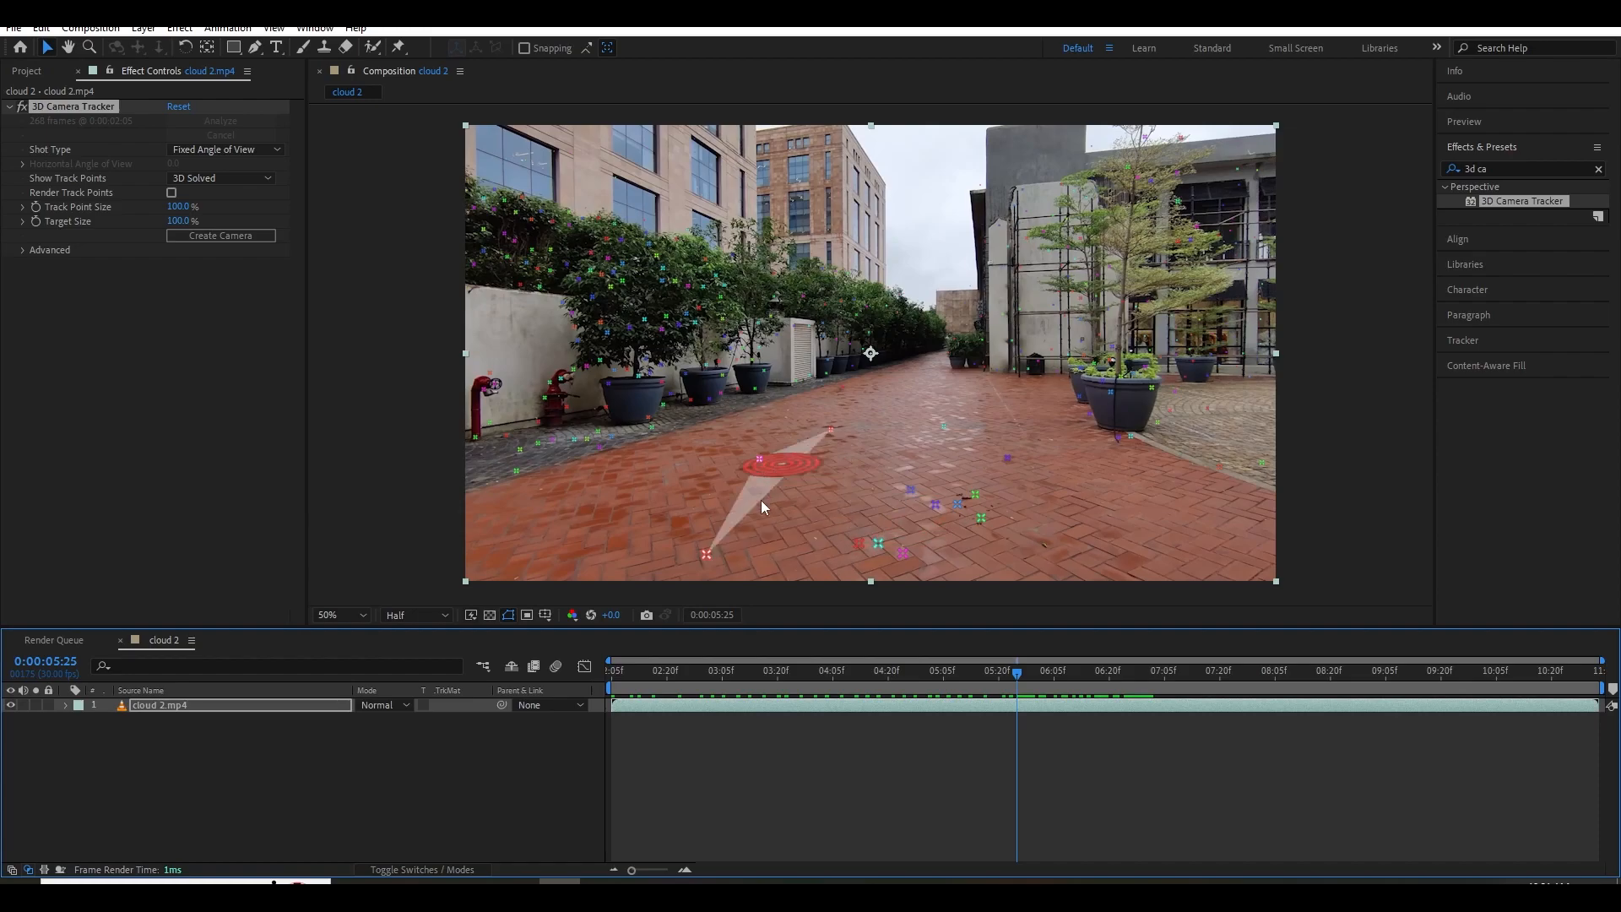
{"action": "left_click_drag", "start_coordinate": [1045, 672], "coordinate": [1016, 681]}
{"action": "right_click", "coordinate": [910, 520]}
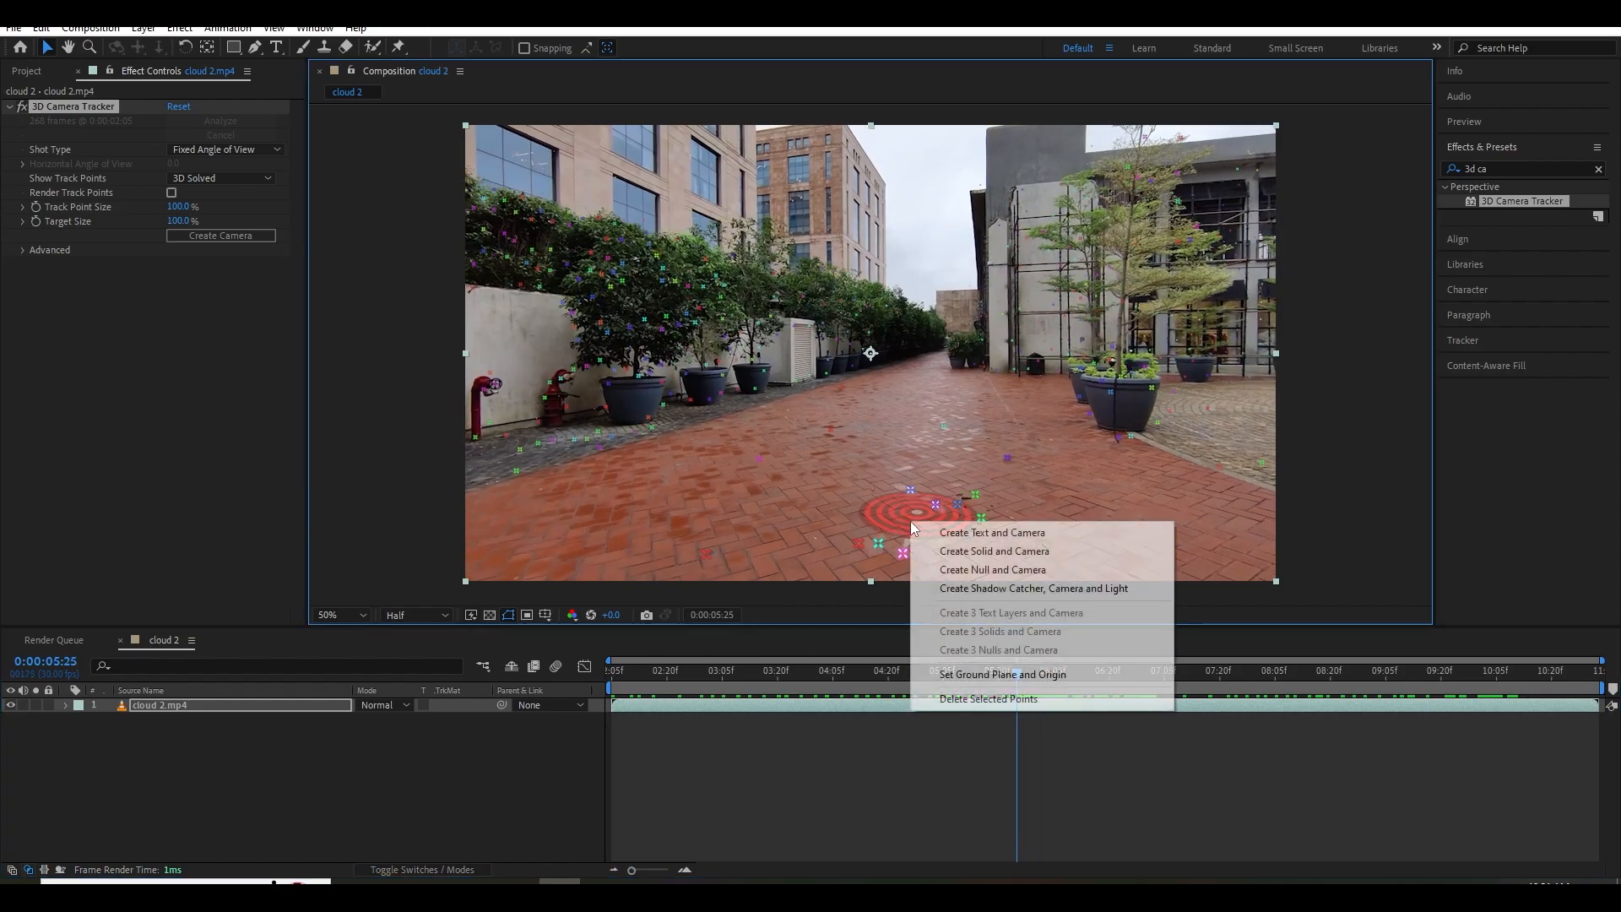
{"action": "left_click", "coordinate": [1015, 676]}
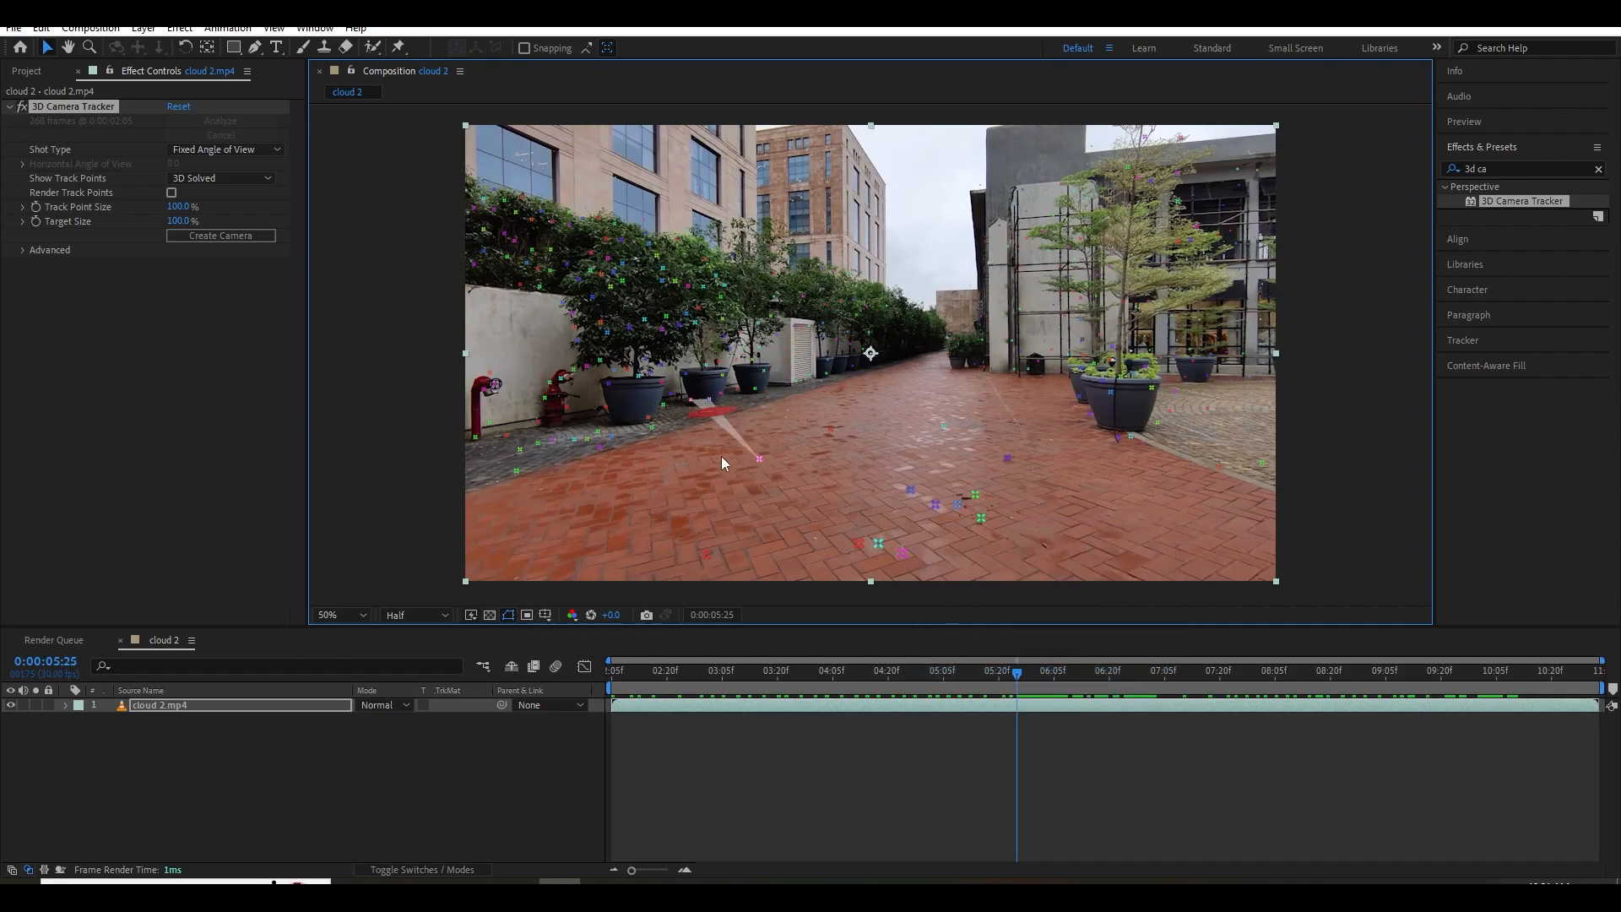
Create a solid and camera from the same floor track points and scale the solid to 780%.
{"action": "right_click", "coordinate": [919, 515]}
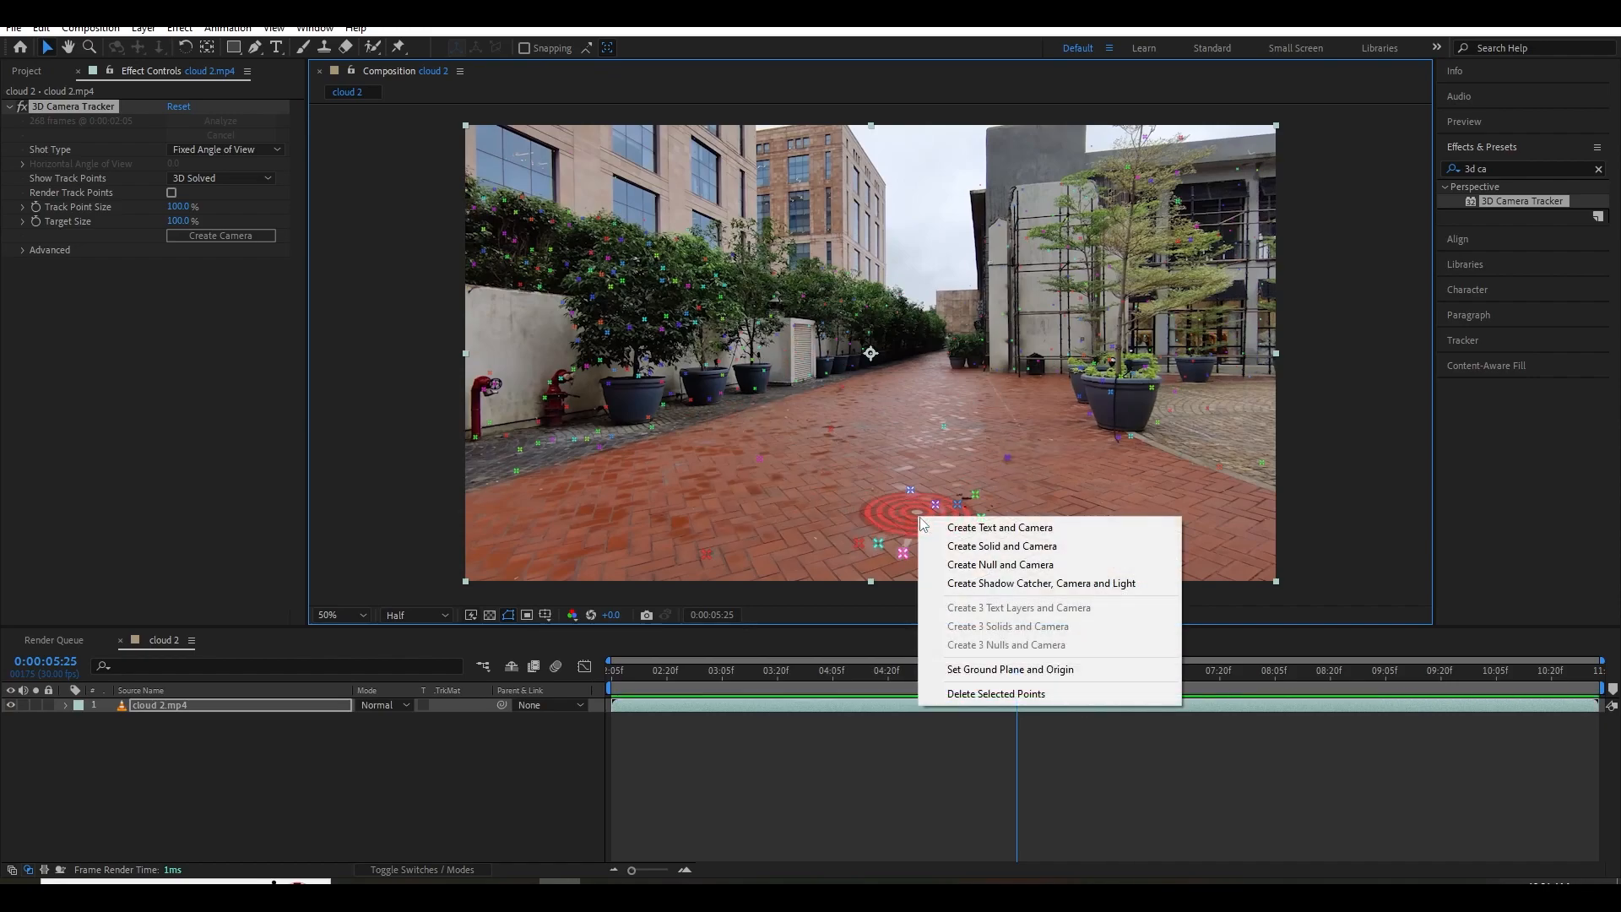
{"action": "left_click", "coordinate": [967, 547]}
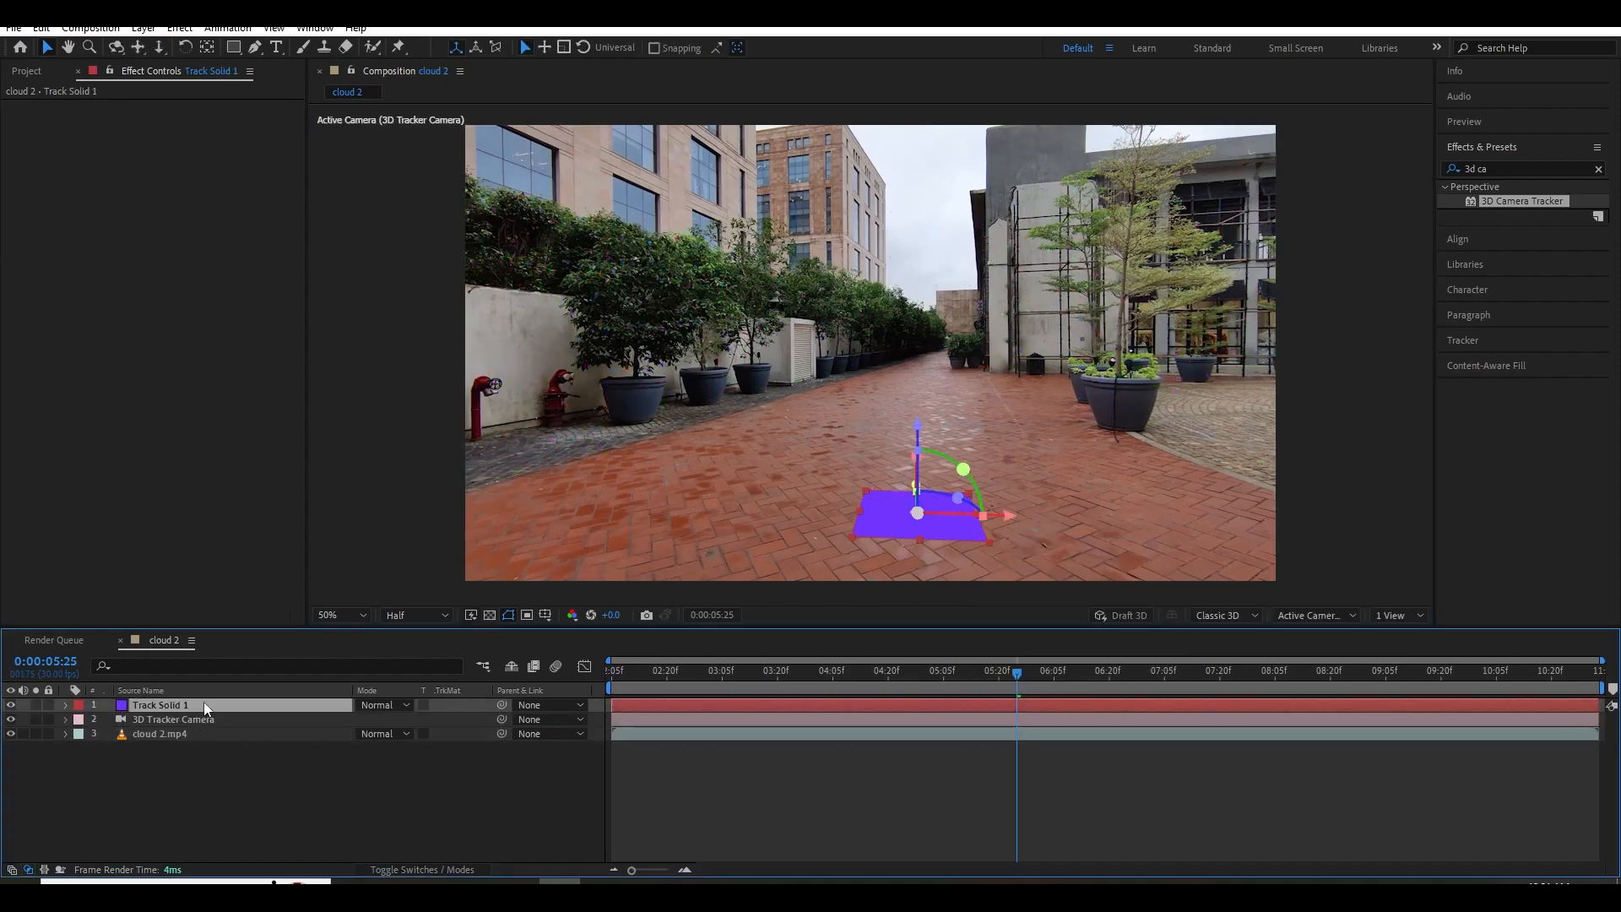
{"action": "key", "text": "s"}
{"action": "left_click_drag", "start_coordinate": [393, 717], "coordinate": [433, 716]}
Apply the Grid effect to the track solid and preview the tracked grid from the start of the clip.
{"action": "left_click_drag", "start_coordinate": [1519, 169], "coordinate": [1374, 170]}
{"action": "type", "text": "grid"}
{"action": "left_click_drag", "start_coordinate": [1491, 272], "coordinate": [999, 490]}
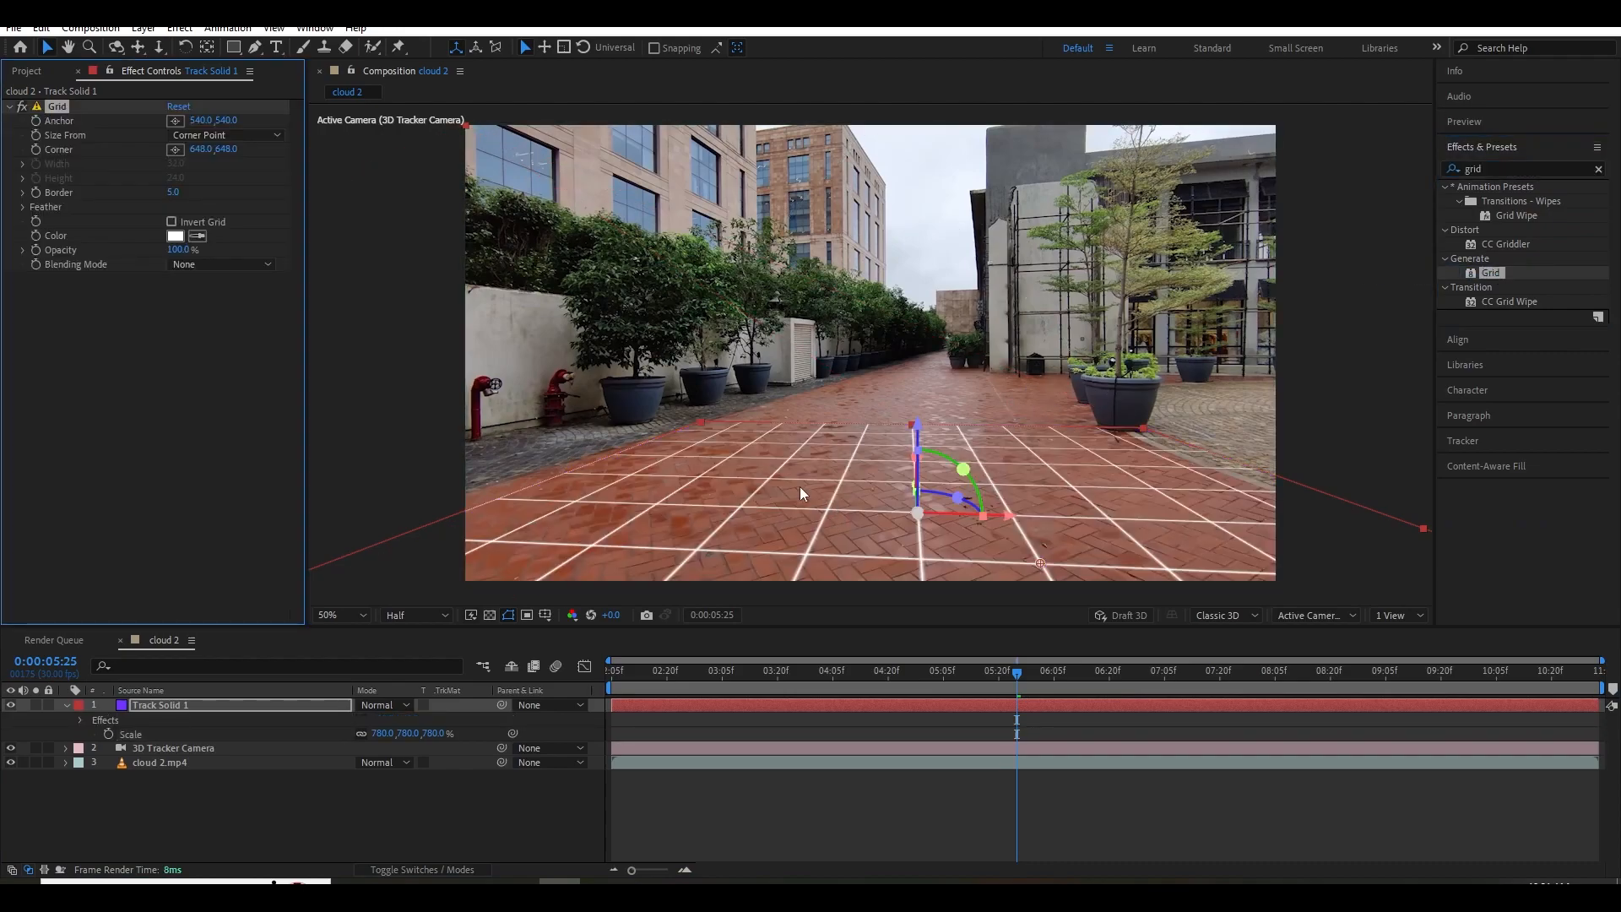
{"action": "key", "text": "space"}
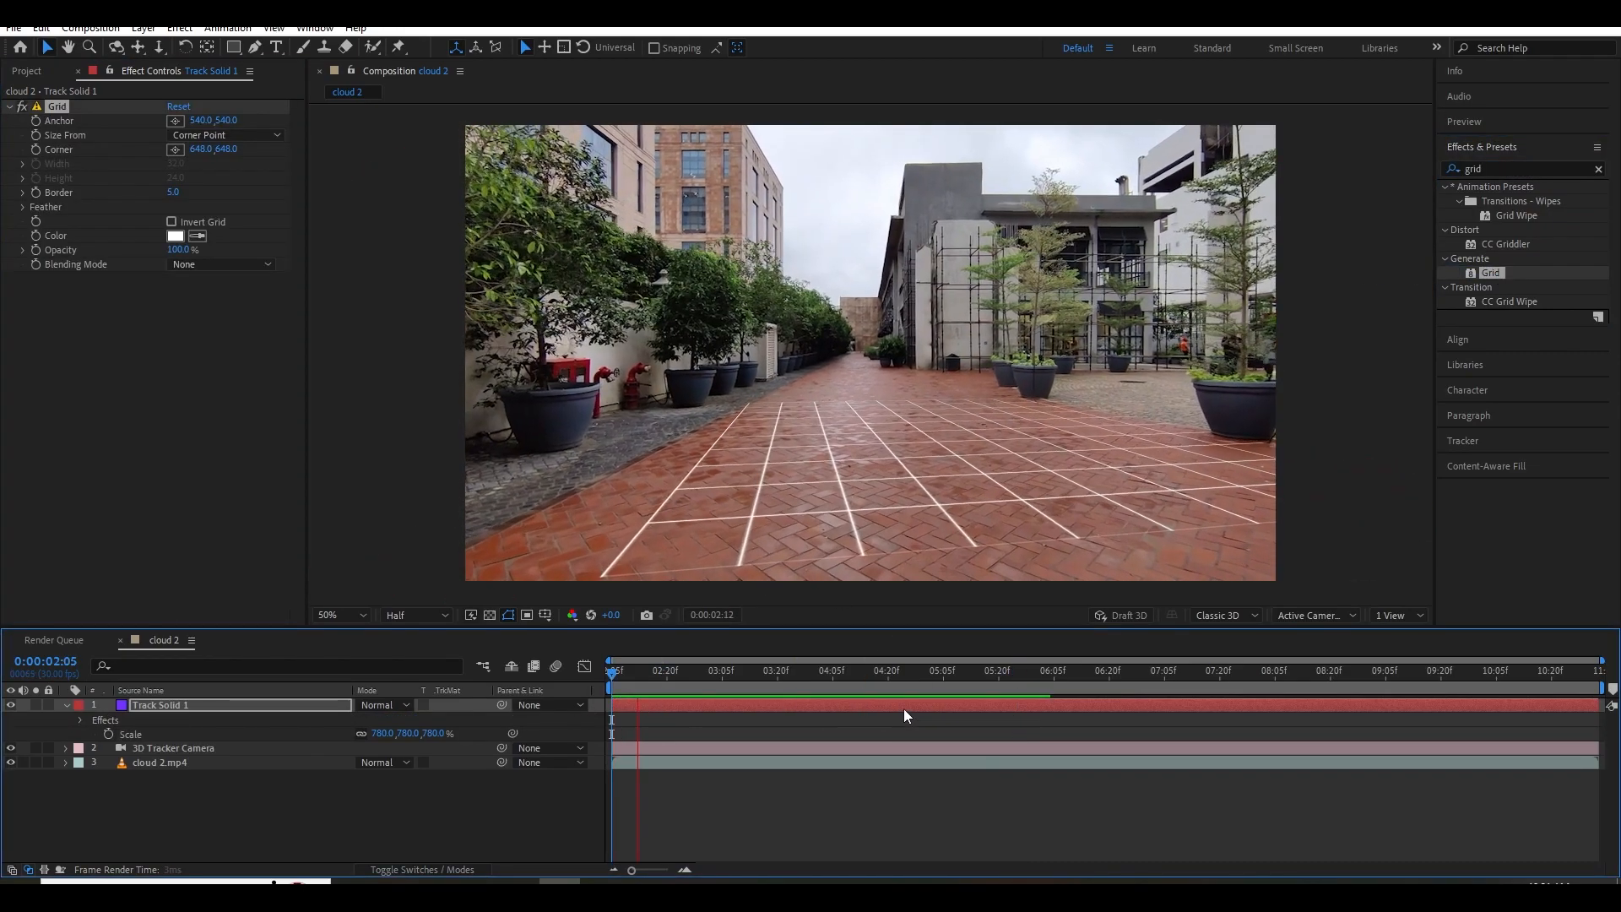
{"action": "left_click_drag", "start_coordinate": [736, 675], "coordinate": [581, 726]}
Rotate the grid solid on the ground so its lines follow the direction of the brick path.
{"action": "key", "text": "w"}
{"action": "left_click_drag", "start_coordinate": [1145, 511], "coordinate": [1146, 535]}
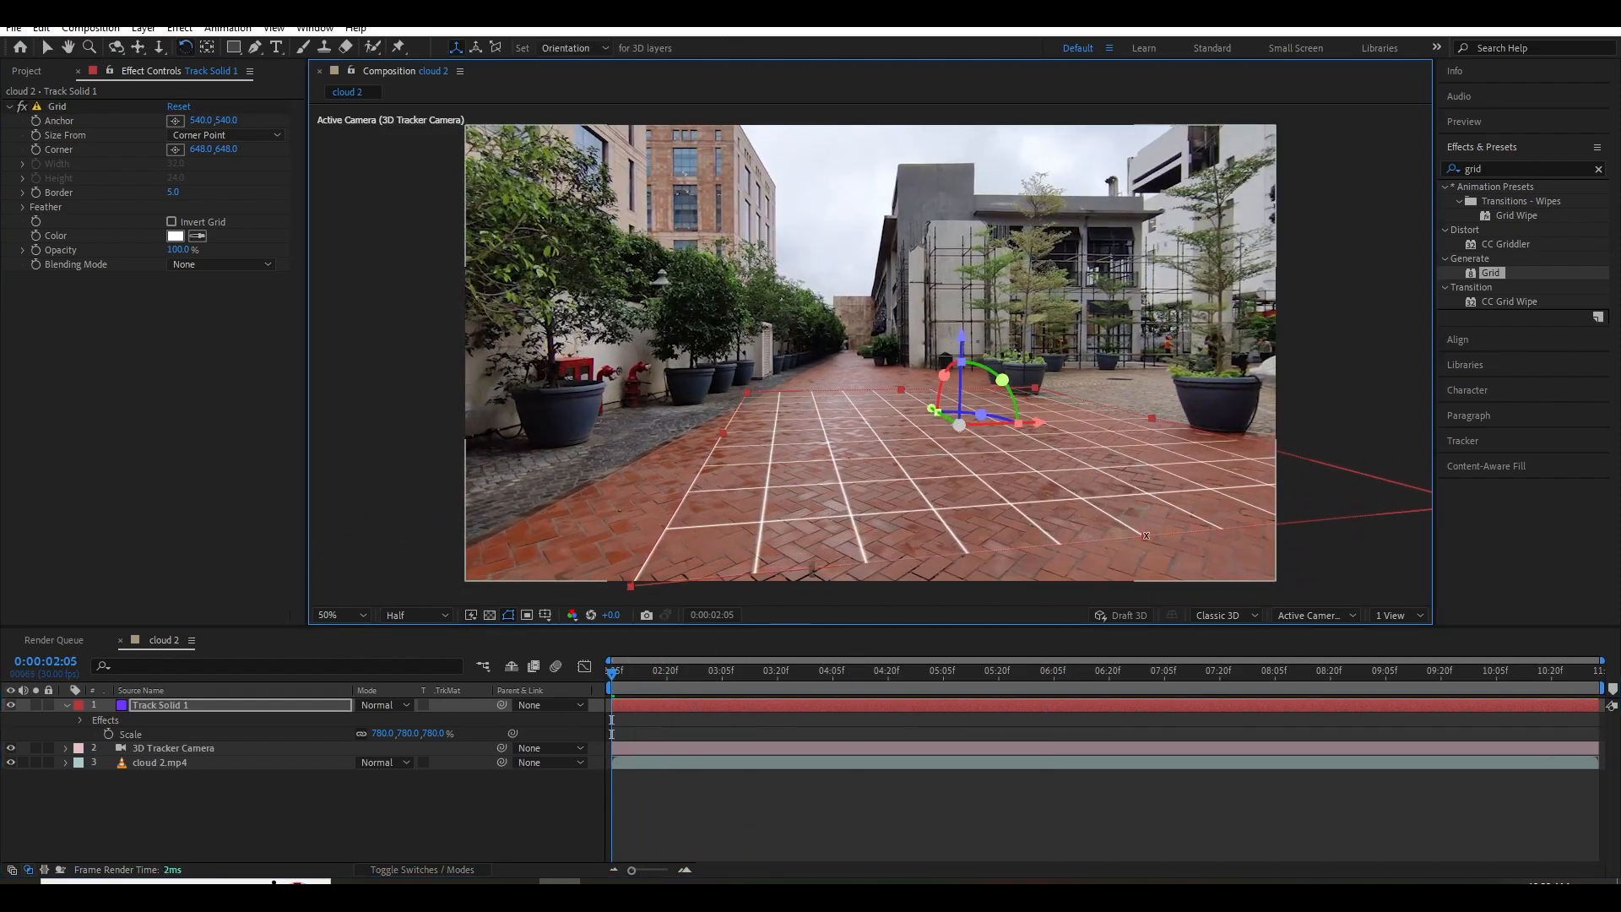
{"action": "key", "text": "ctrl+z"}
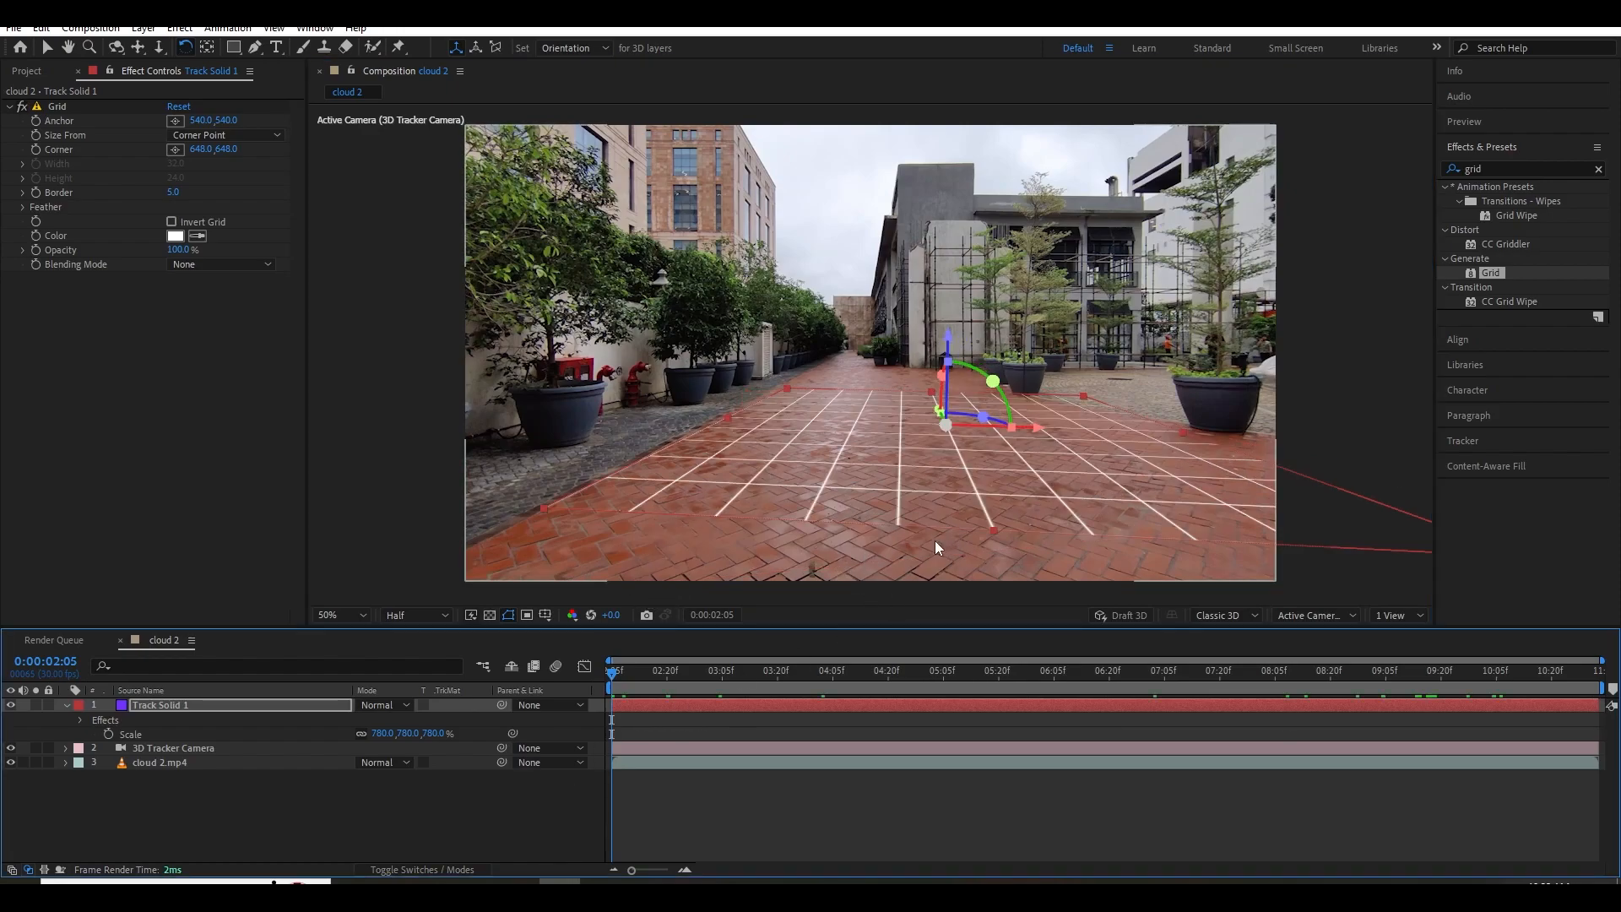
{"action": "left_click", "coordinate": [66, 705]}
{"action": "left_click", "coordinate": [202, 720], "text": "shift"}
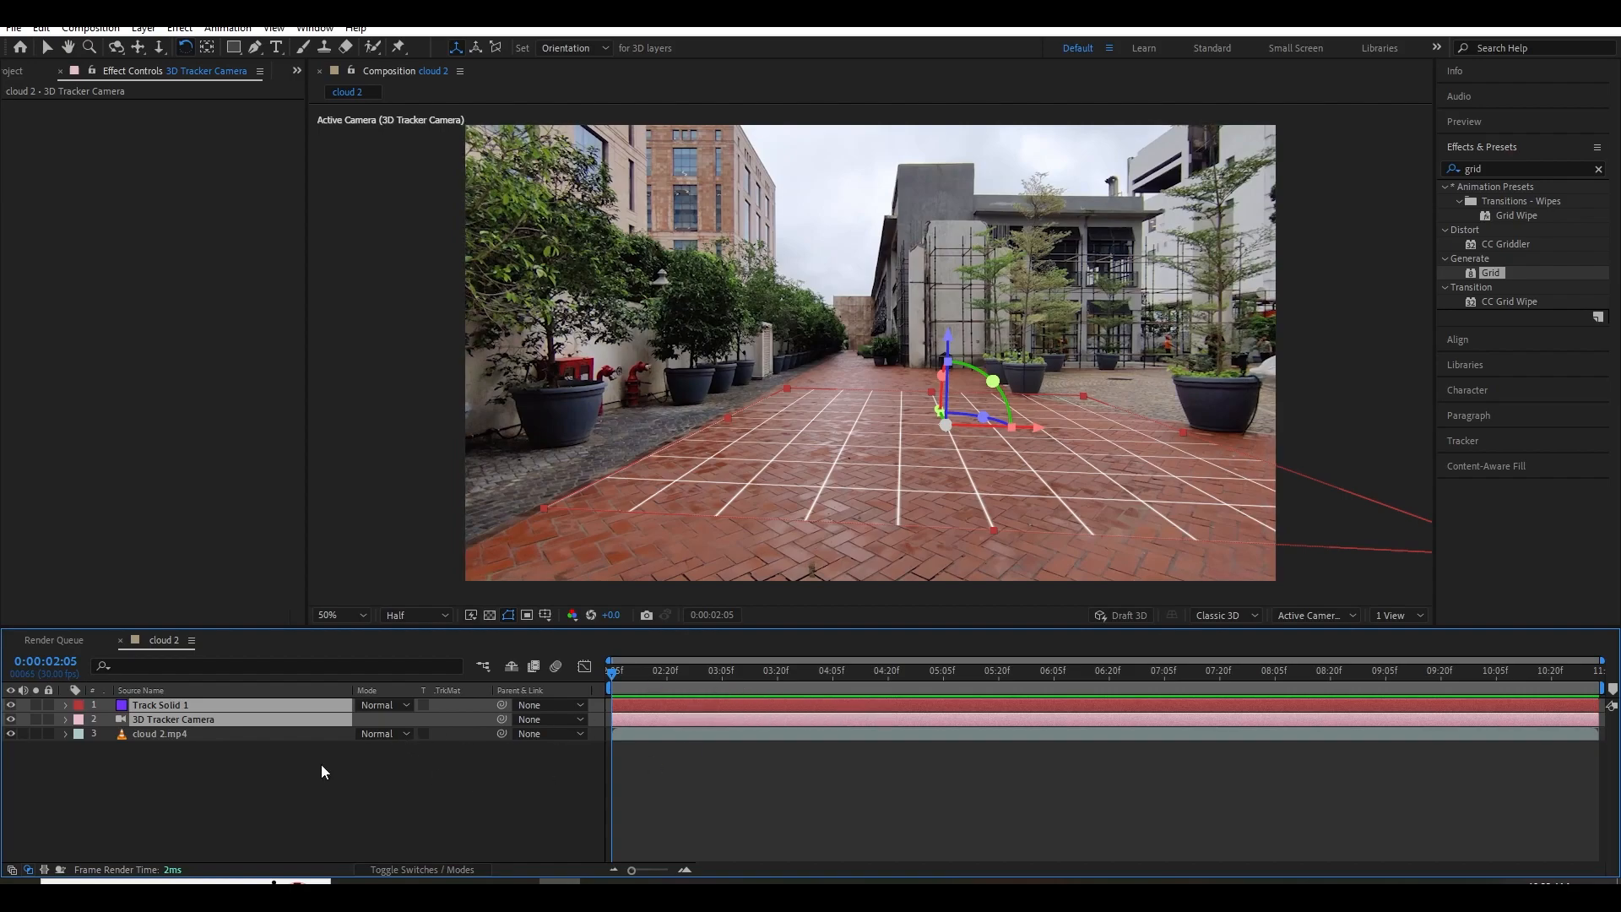
{"action": "left_click", "coordinate": [530, 806]}
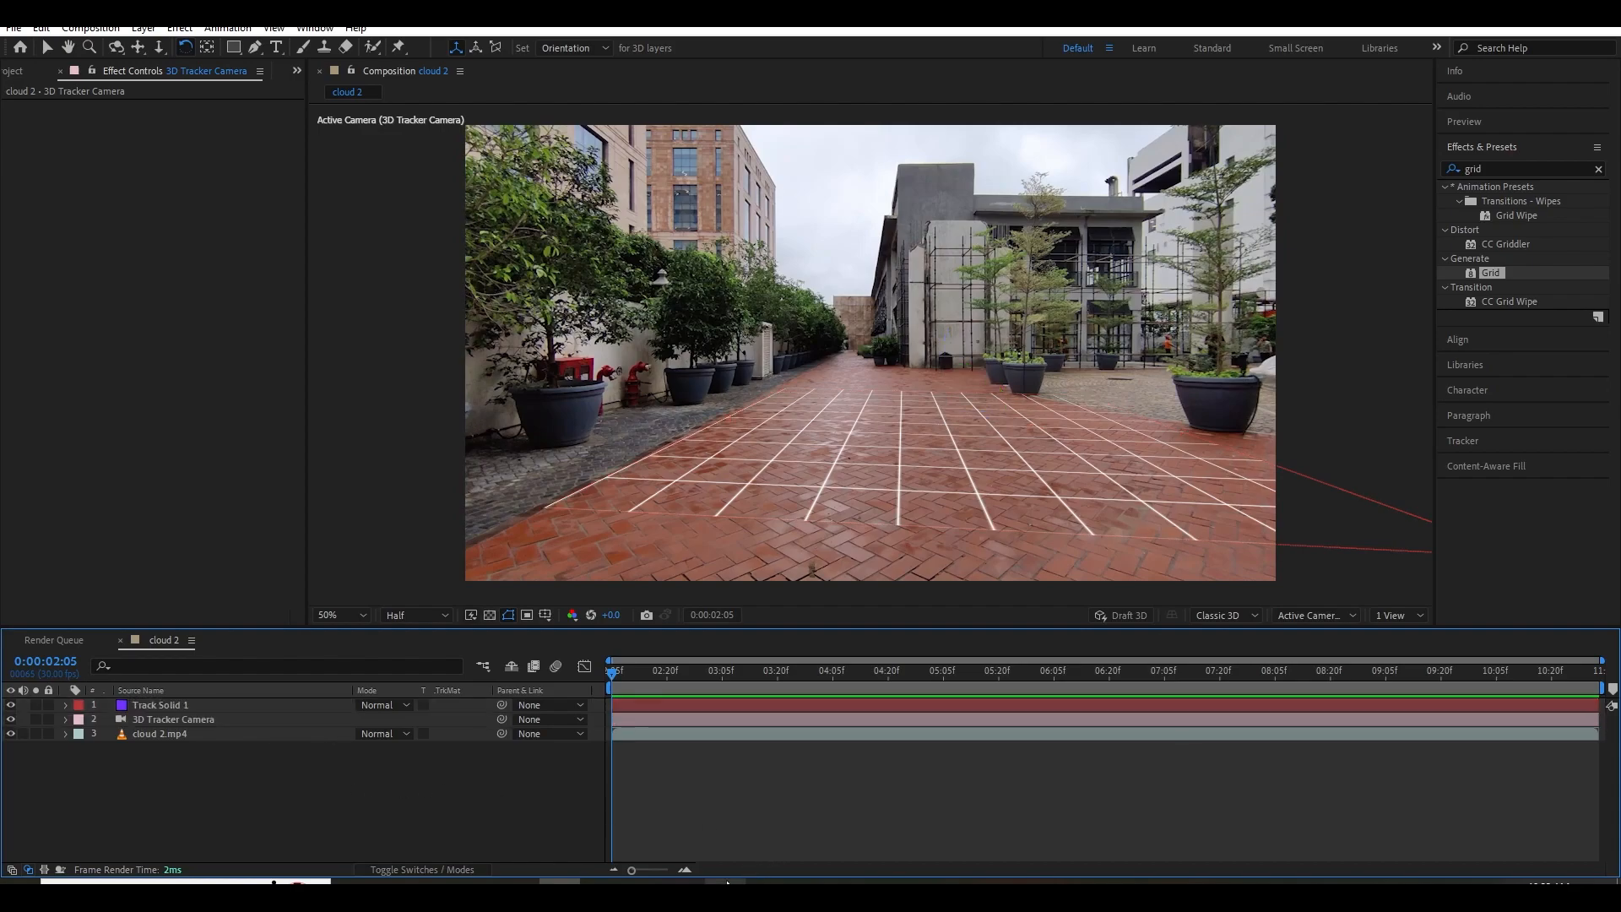
Switch to Blender, delete all default scene objects, and widen the tool area to reveal the full AE2Blend options.
{"action": "left_click", "coordinate": [725, 880]}
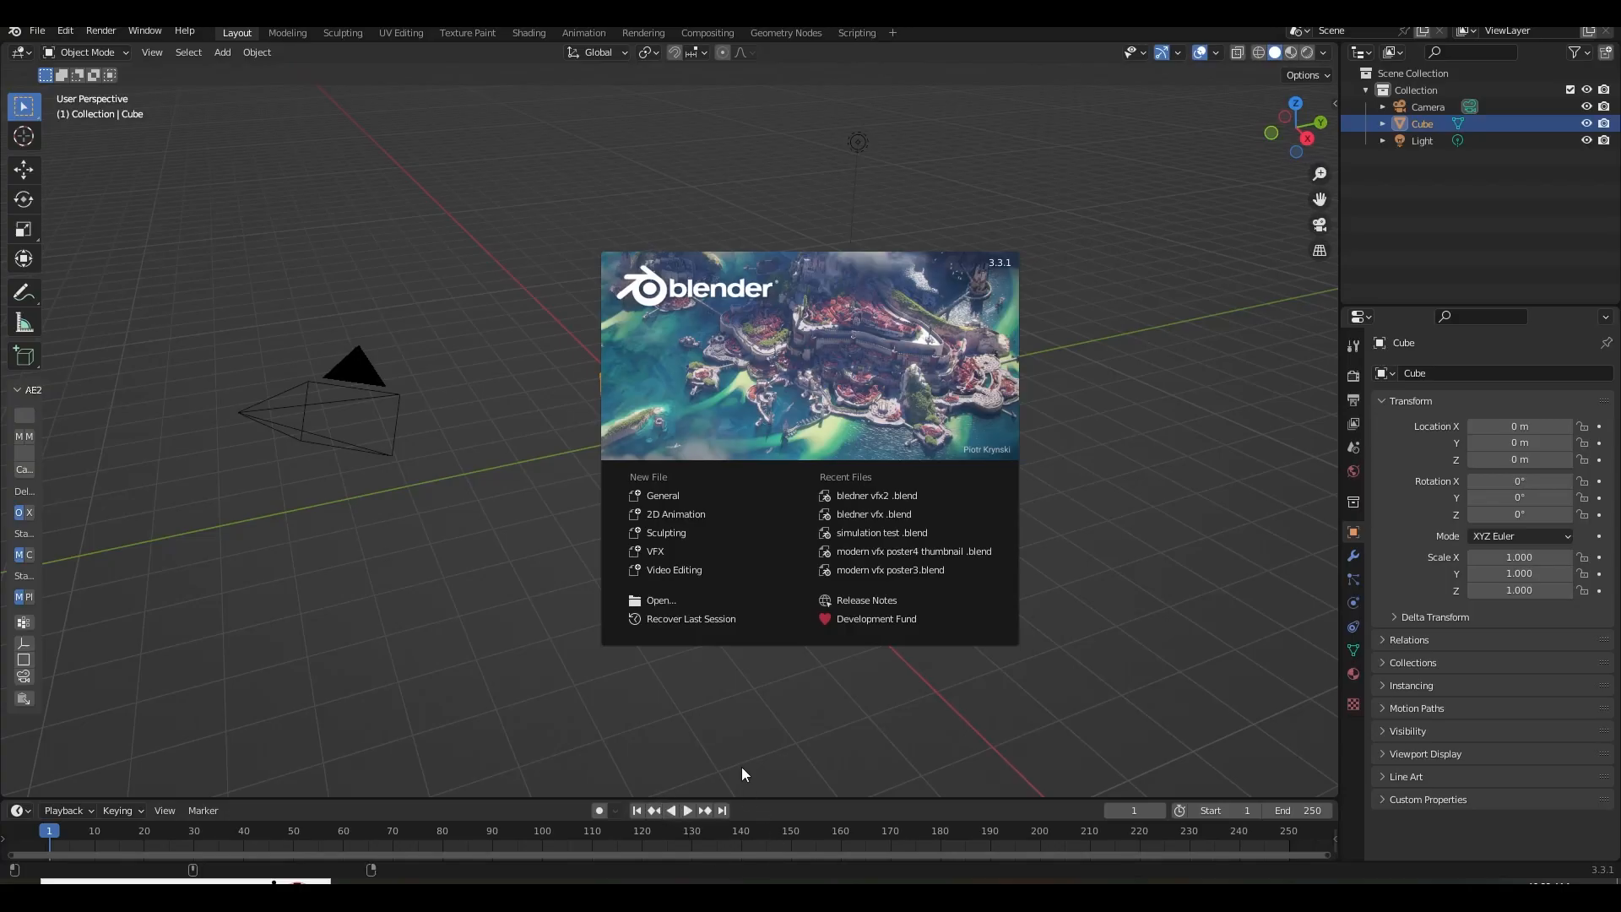
{"action": "left_click", "coordinate": [742, 773]}
{"action": "key", "text": "a"}
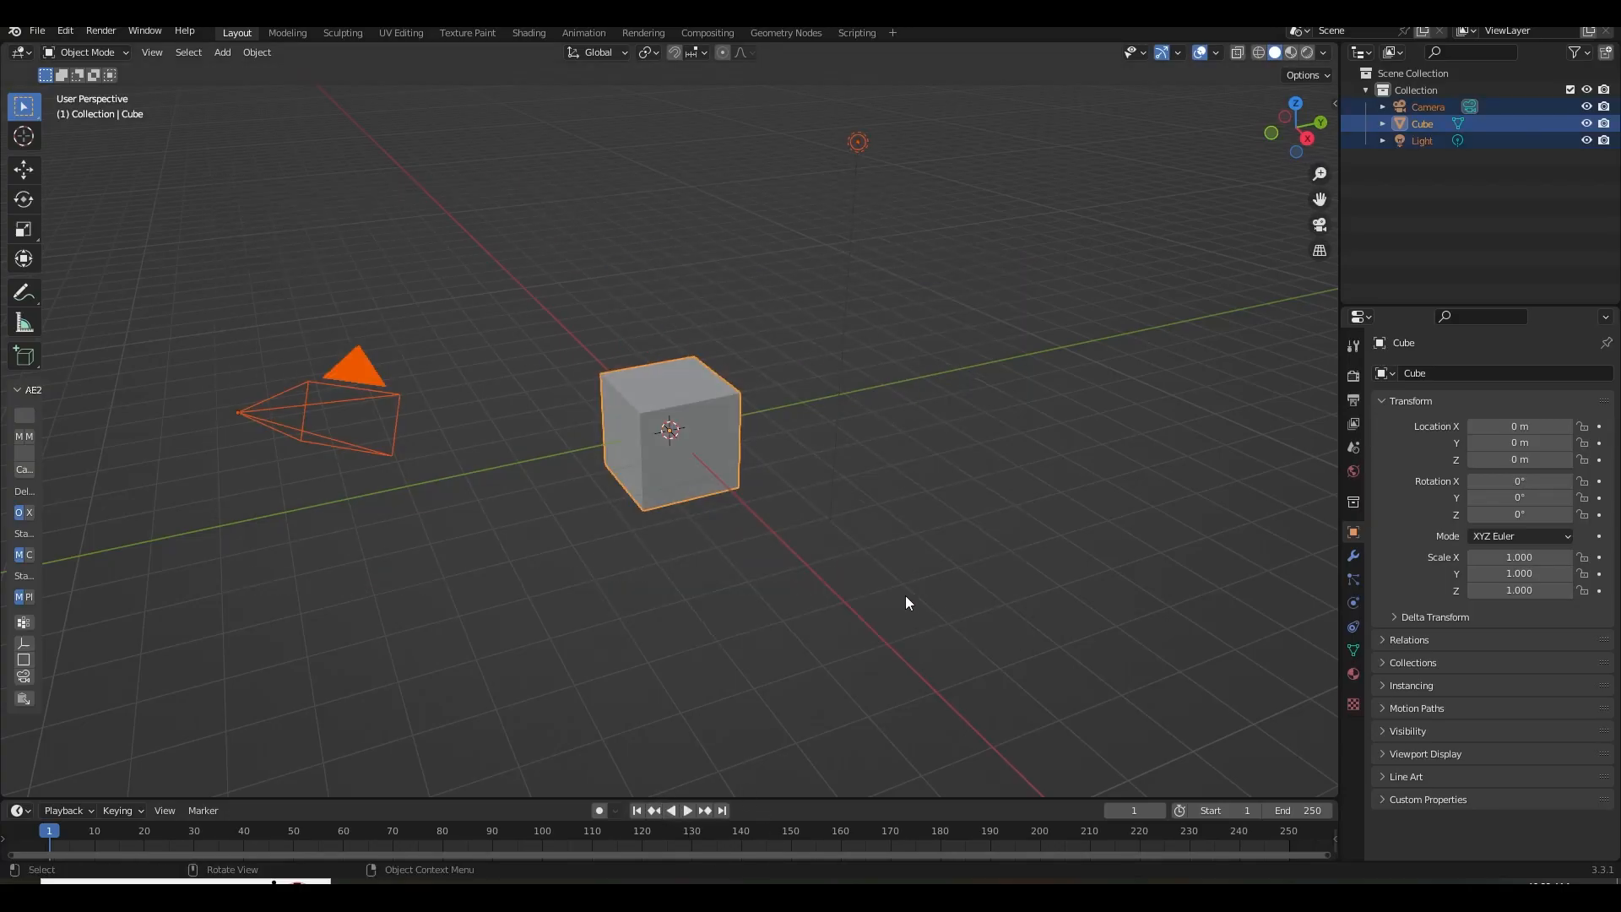
{"action": "key", "text": "x"}
{"action": "left_click", "coordinate": [903, 596]}
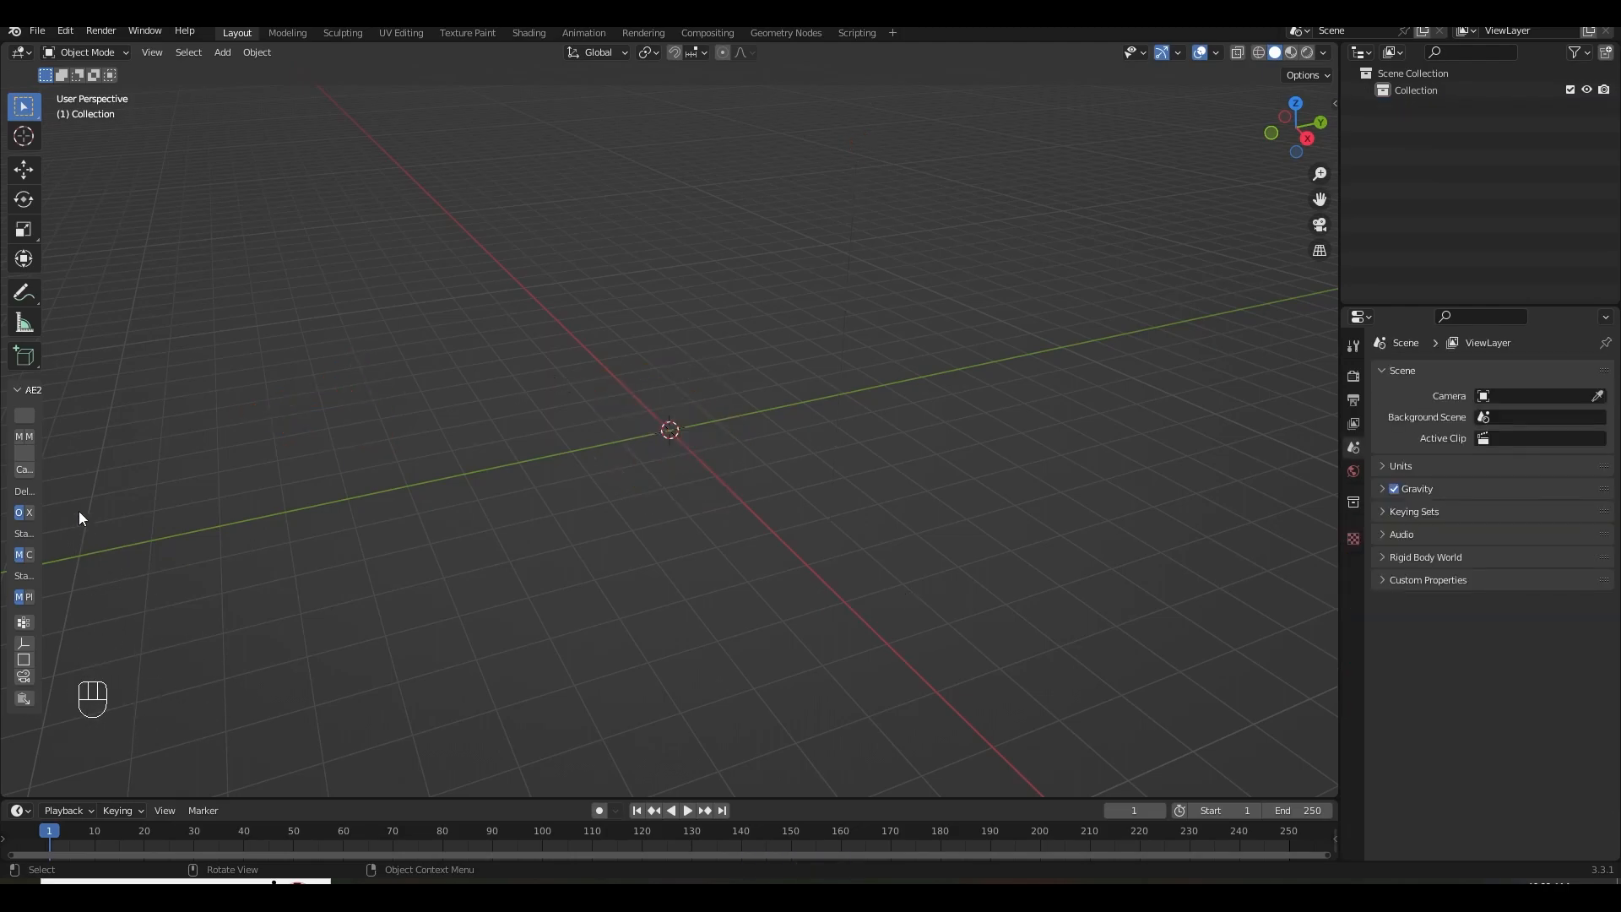
{"action": "left_click_drag", "start_coordinate": [42, 480], "coordinate": [179, 477]}
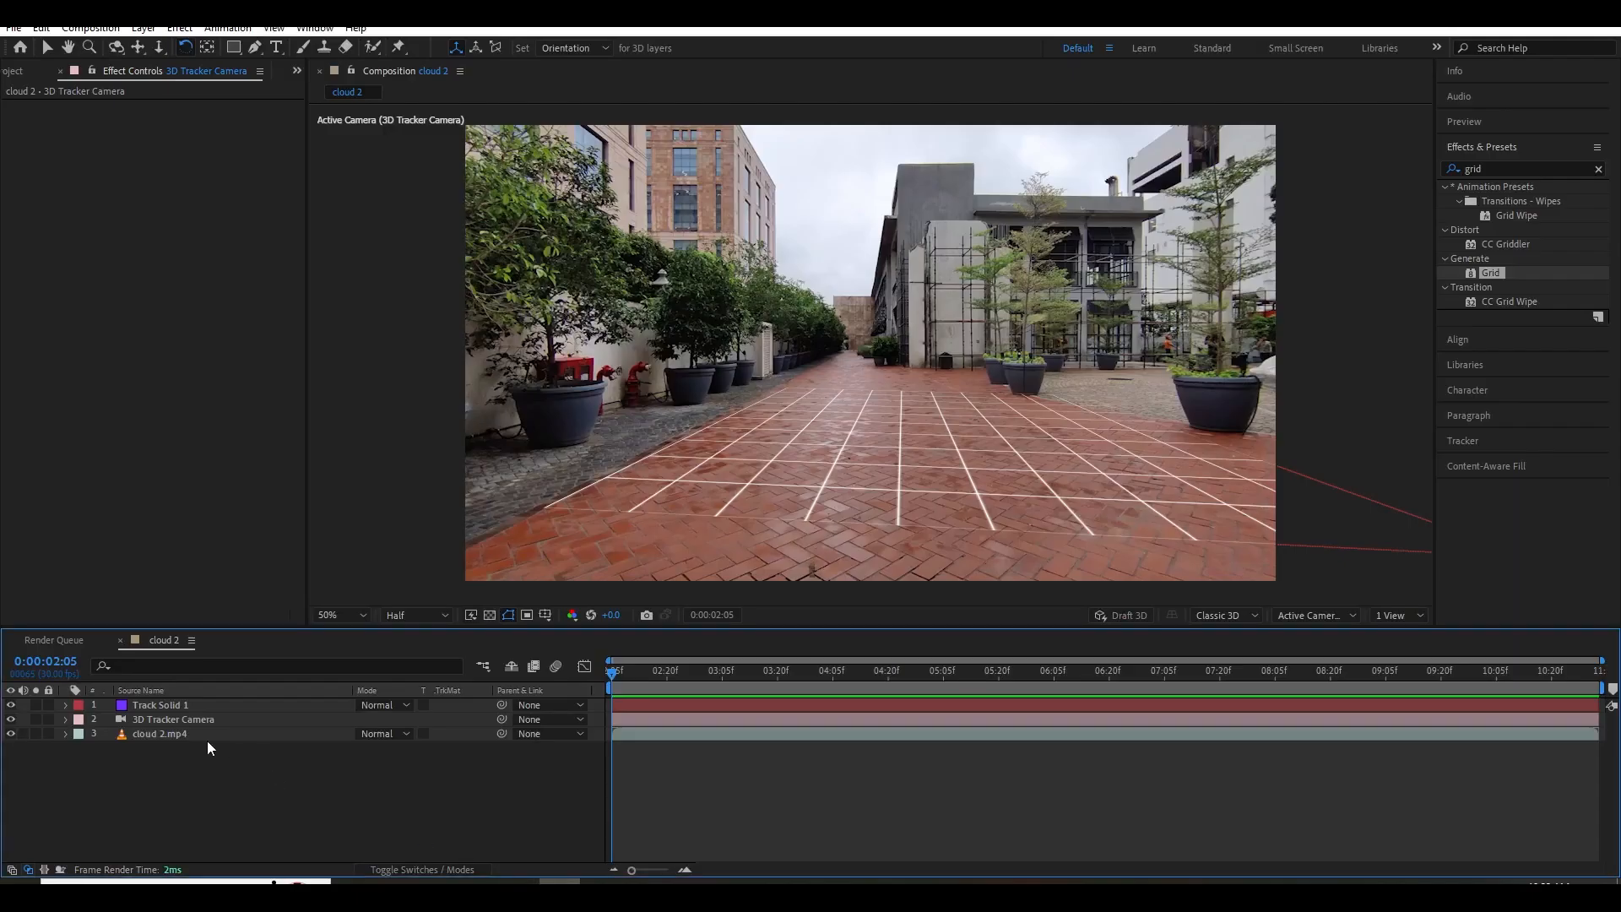
Copy the 3D Tracker Camera's Position and Orientation keyframes in After Effects and create a camera from them in Blender with AE2Blend.
{"action": "left_click", "coordinate": [160, 720]}
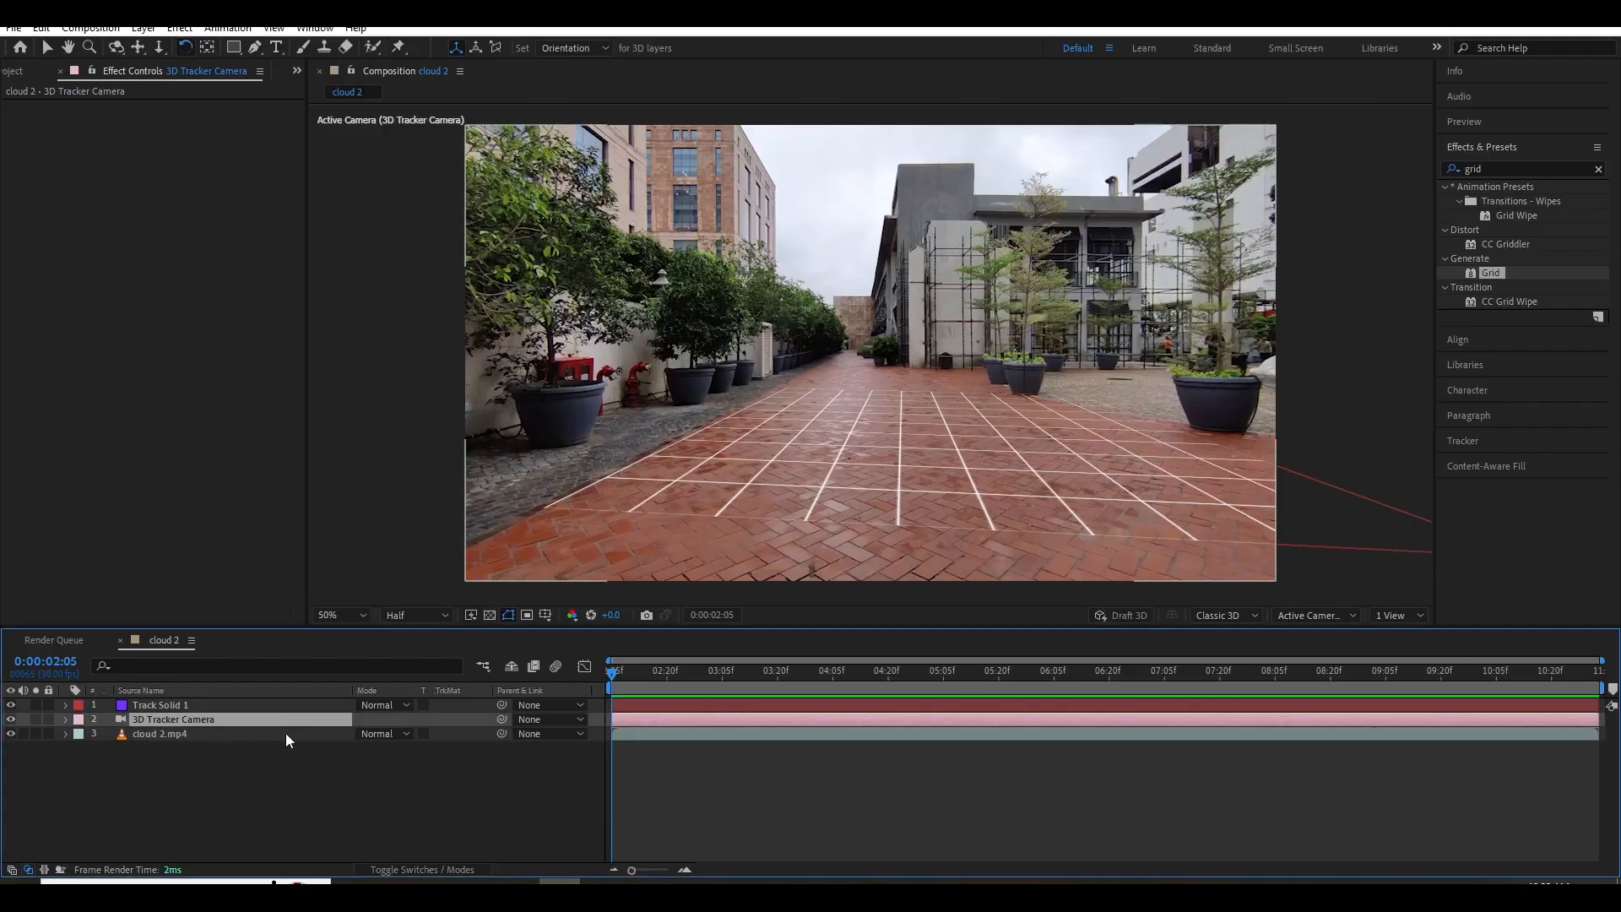
{"action": "key", "text": "u"}
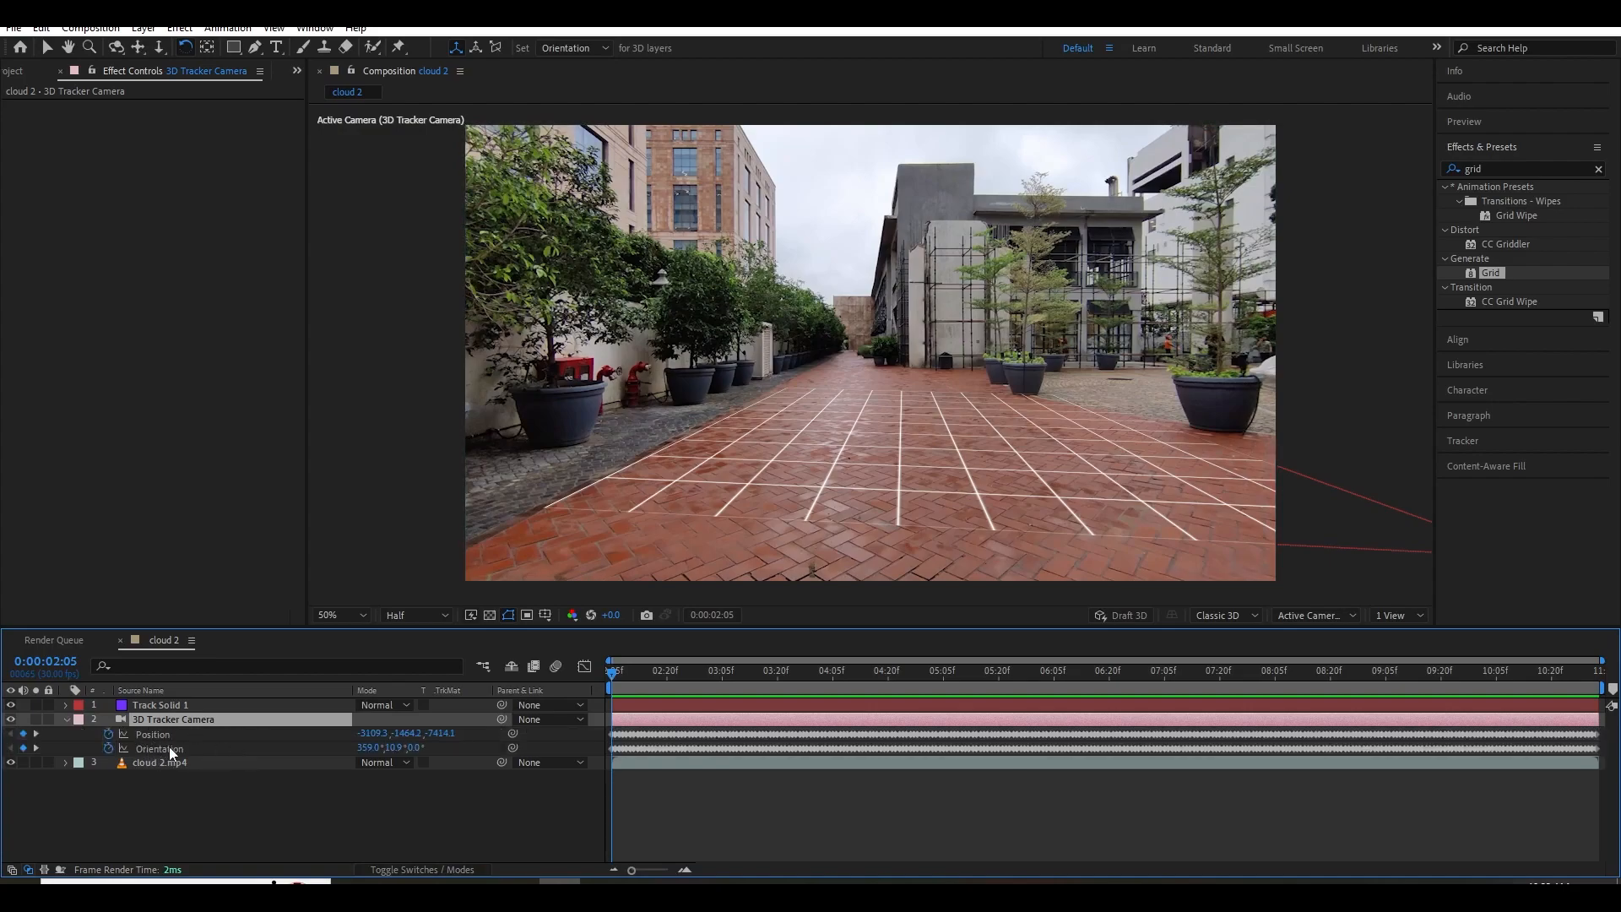
{"action": "left_click", "coordinate": [179, 734]}
{"action": "left_click", "coordinate": [174, 749], "text": "shift"}
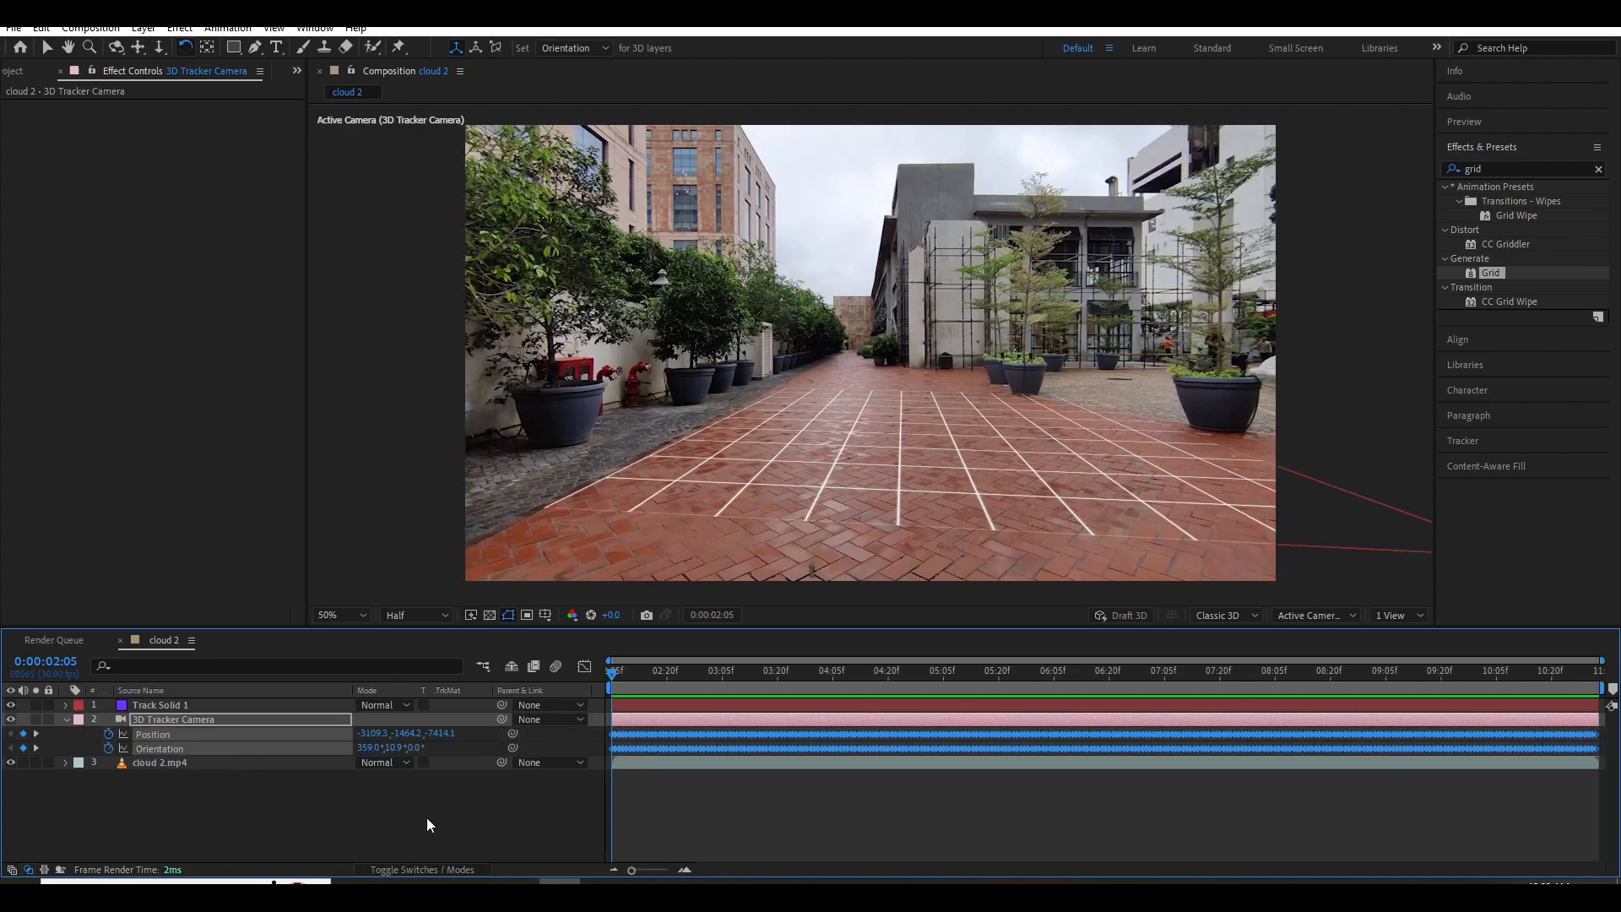
{"action": "left_click", "coordinate": [724, 880]}
{"action": "left_click", "coordinate": [114, 675]}
Enlarge the timeline area and set the scene's end frame to 268.
{"action": "left_click_drag", "start_coordinate": [388, 801], "coordinate": [430, 694]}
{"action": "left_click", "coordinate": [1302, 704]}
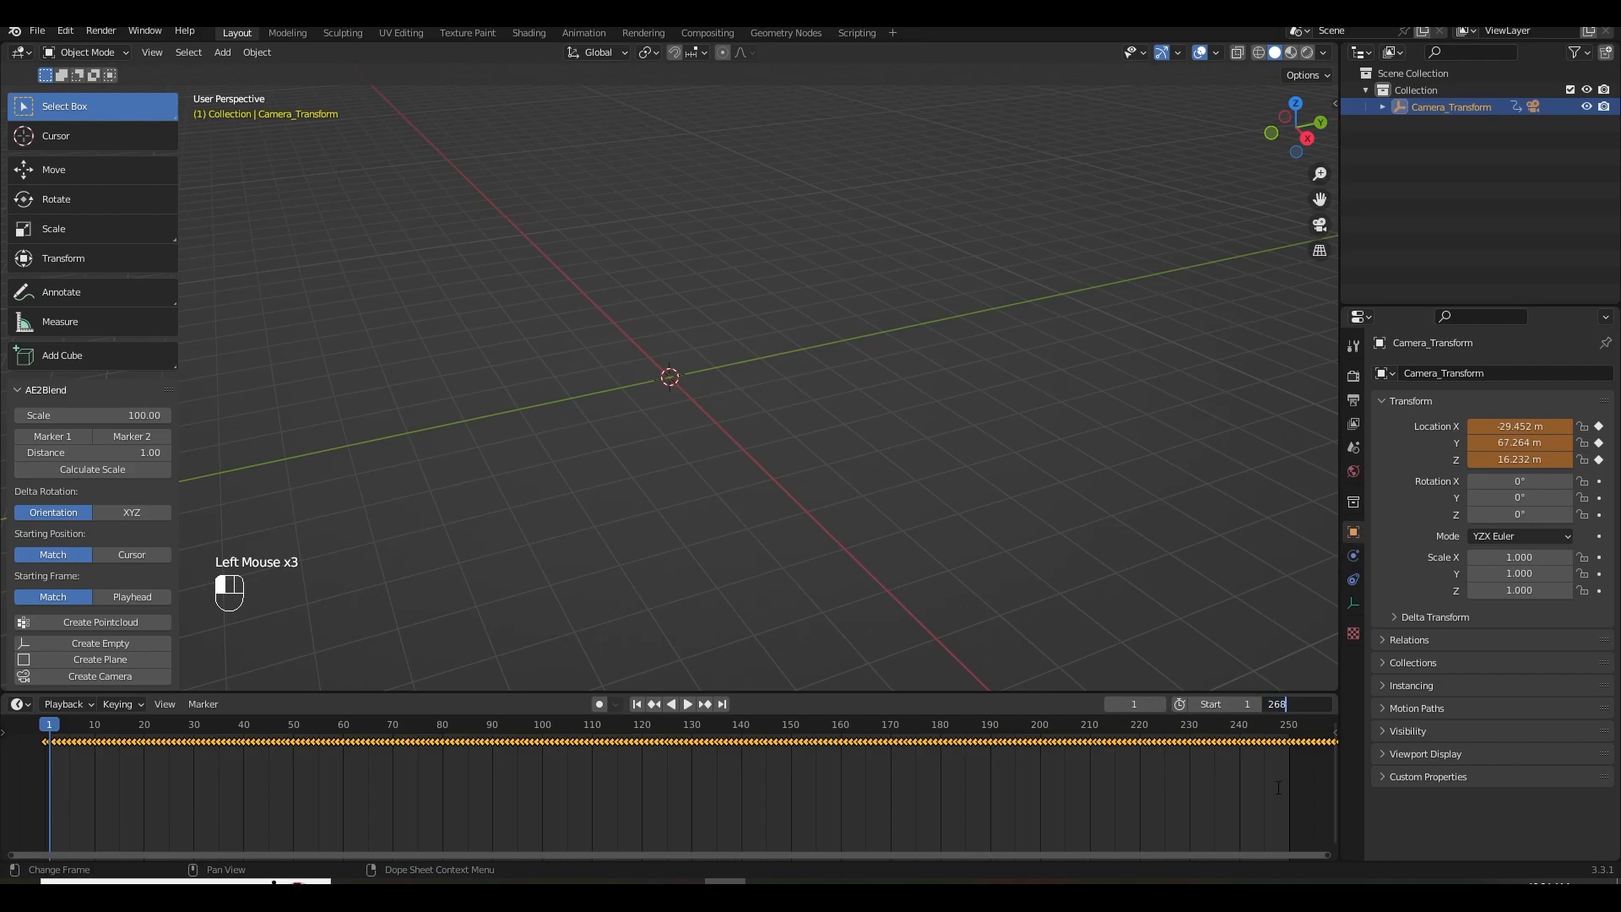
{"action": "key", "text": "Return"}
Shift all Camera_Transform keyframes forward by one frame so the animation starts at frame 1.
{"action": "key", "text": "Home"}
{"action": "scroll", "coordinate": [1278, 782], "scroll_direction": "down", "scroll_amount": 2}
{"action": "middle_click_drag", "start_coordinate": [654, 787], "coordinate": [561, 787]}
{"action": "scroll", "coordinate": [560, 787], "scroll_direction": "up", "scroll_amount": 2}
{"action": "middle_click_drag", "start_coordinate": [316, 787], "coordinate": [508, 768]}
{"action": "scroll", "coordinate": [508, 769], "scroll_direction": "up", "scroll_amount": 3}
{"action": "scroll", "coordinate": [541, 793], "scroll_direction": "up", "scroll_amount": 6}
{"action": "middle_click_drag", "start_coordinate": [550, 838], "coordinate": [332, 788]}
{"action": "scroll", "coordinate": [333, 788], "scroll_direction": "up", "scroll_amount": 4}
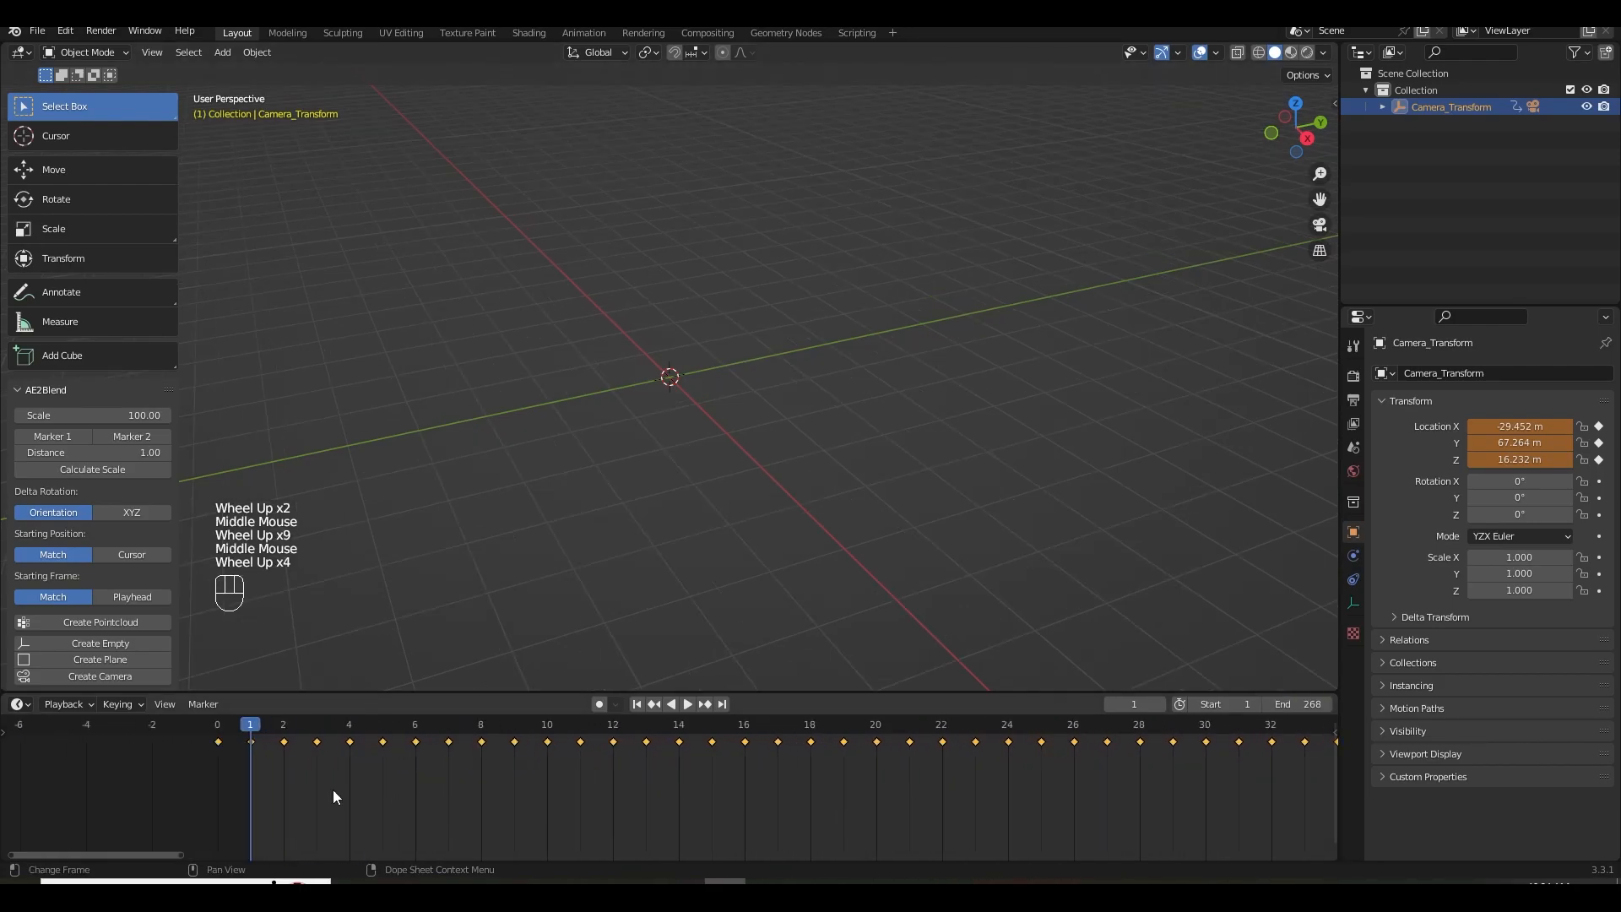
{"action": "left_click", "coordinate": [204, 723]}
{"action": "left_click_drag", "start_coordinate": [250, 740], "coordinate": [282, 743]}
{"action": "key", "text": "a"}
{"action": "scroll", "coordinate": [848, 798], "scroll_direction": "down", "scroll_amount": 2}
{"action": "scroll", "coordinate": [797, 792], "scroll_direction": "down", "scroll_amount": 1}
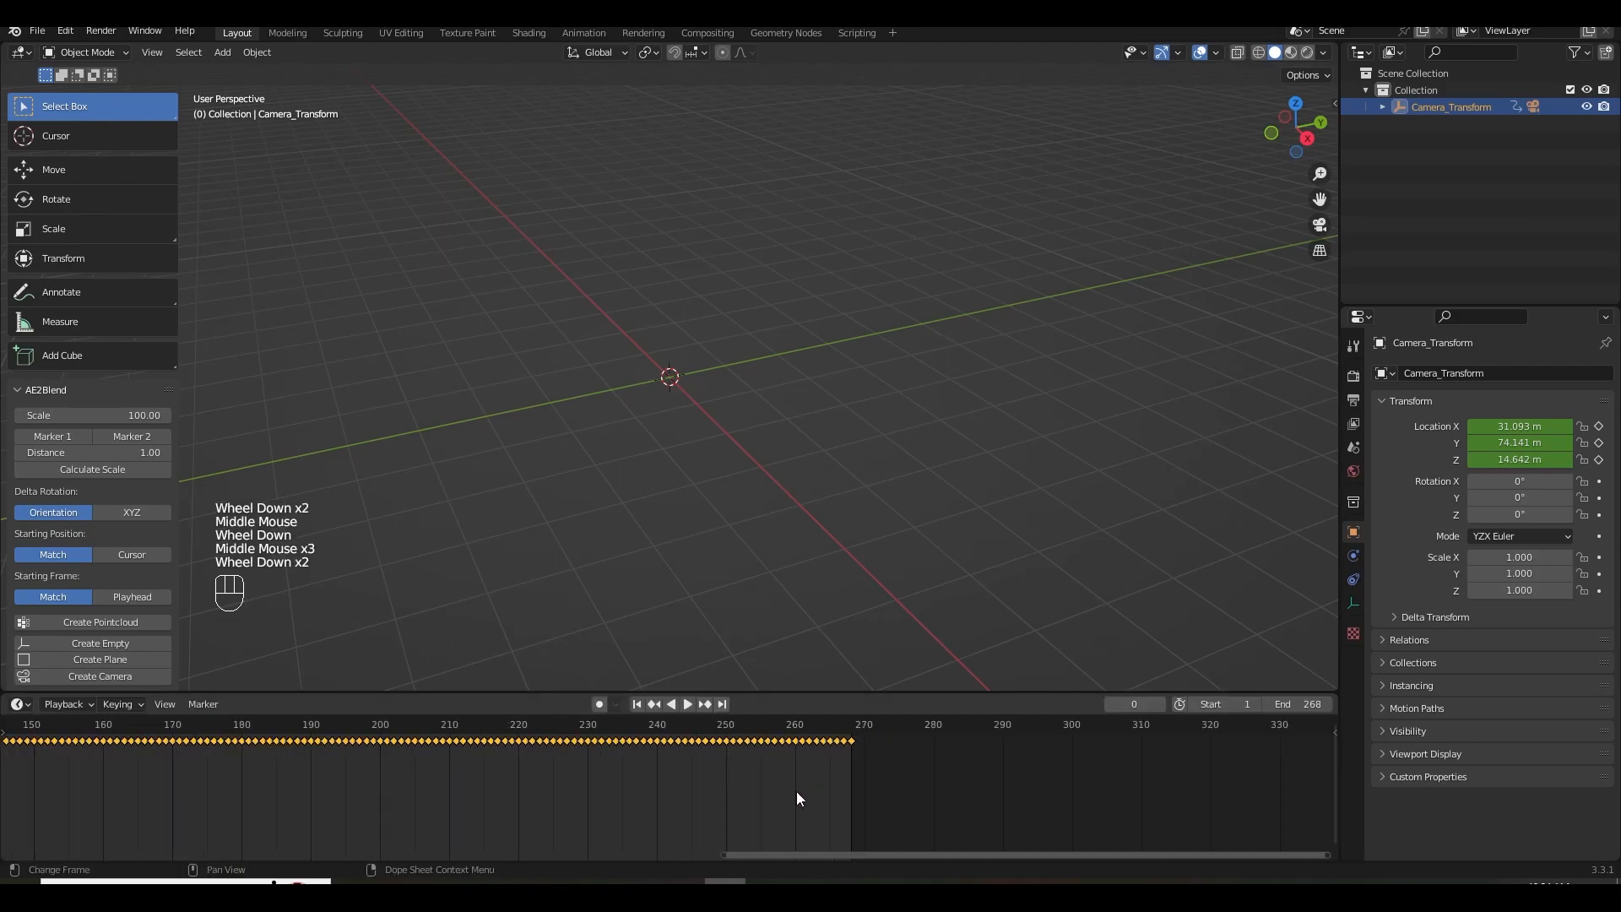
{"action": "key", "text": "Home"}
{"action": "scroll", "coordinate": [797, 792], "scroll_direction": "down", "scroll_amount": 1}
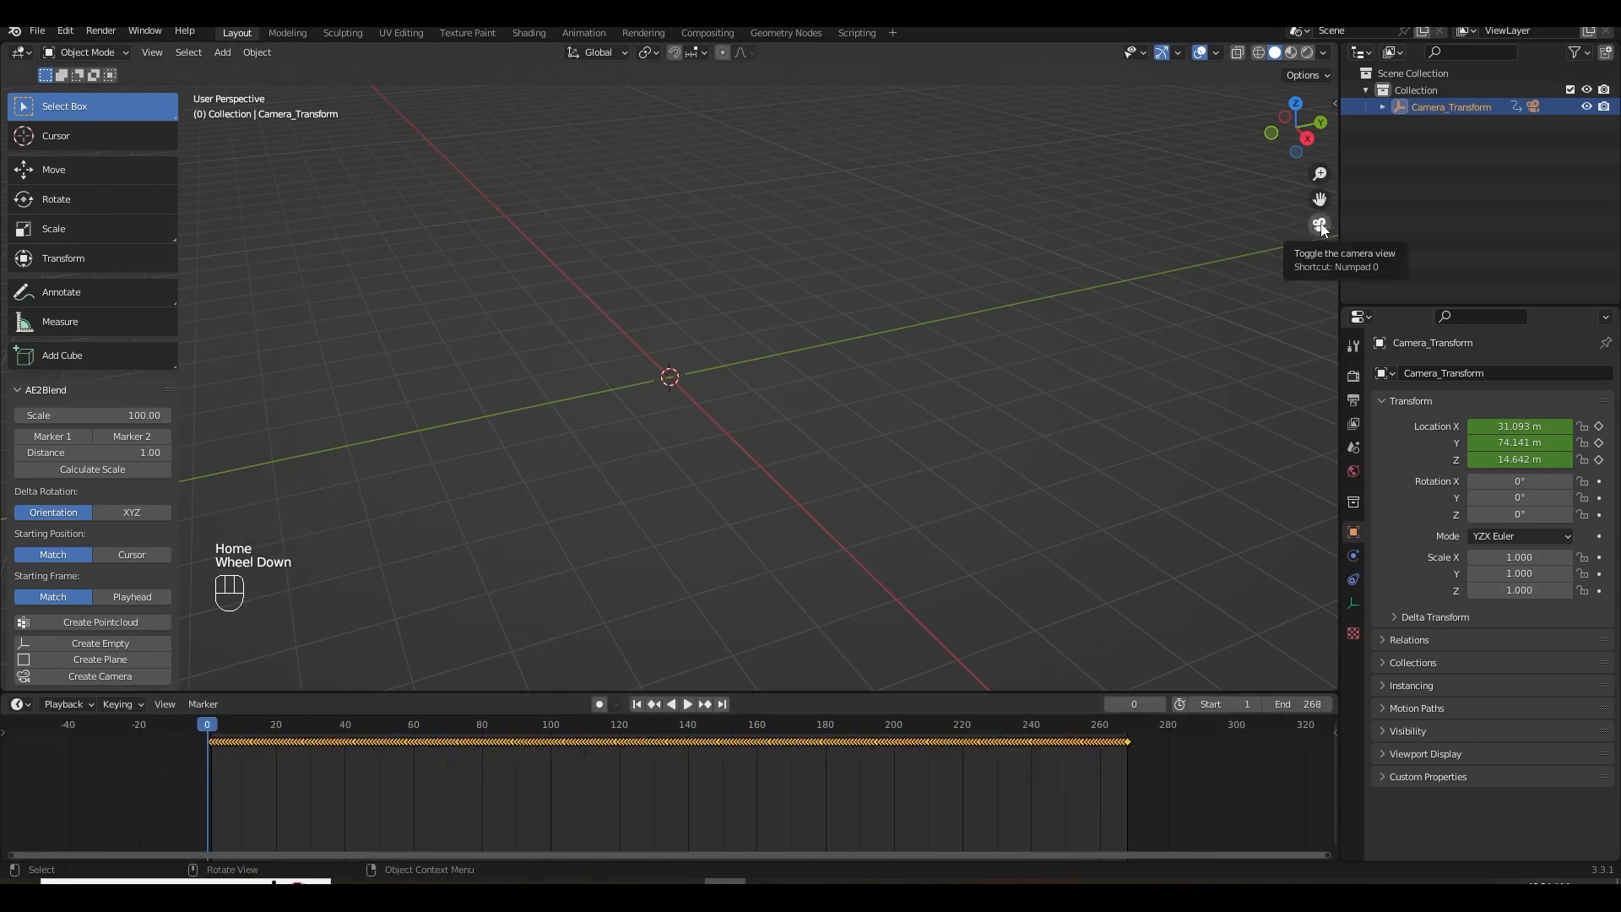
Play the imported camera animation through the camera view and return to the first frame.
{"action": "left_click", "coordinate": [1319, 224]}
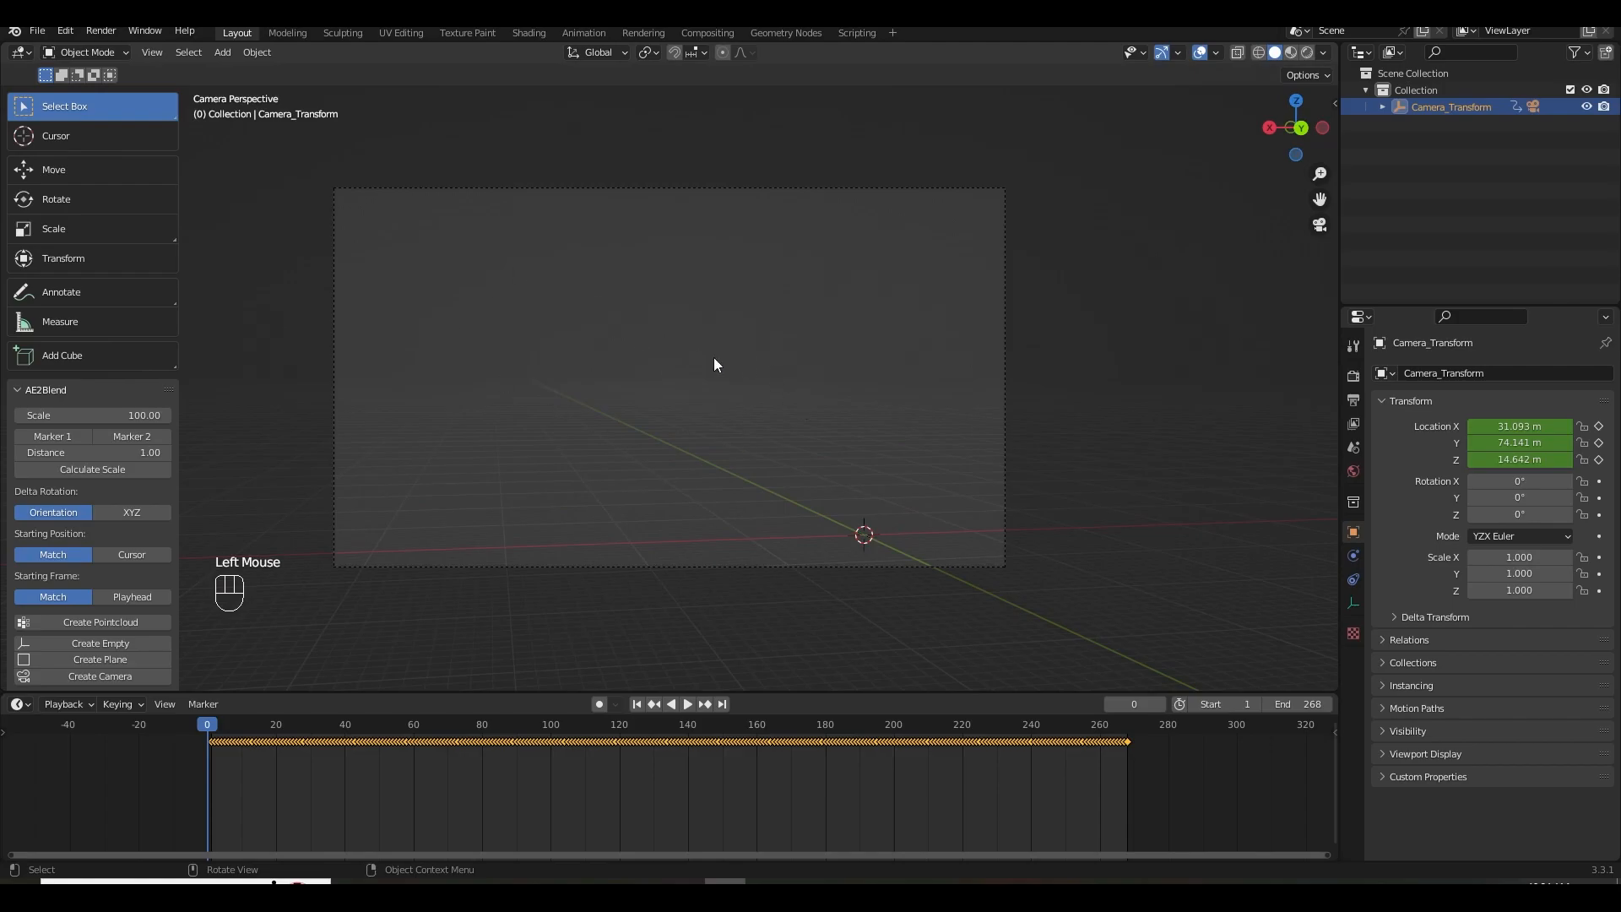
{"action": "left_click", "coordinate": [686, 705]}
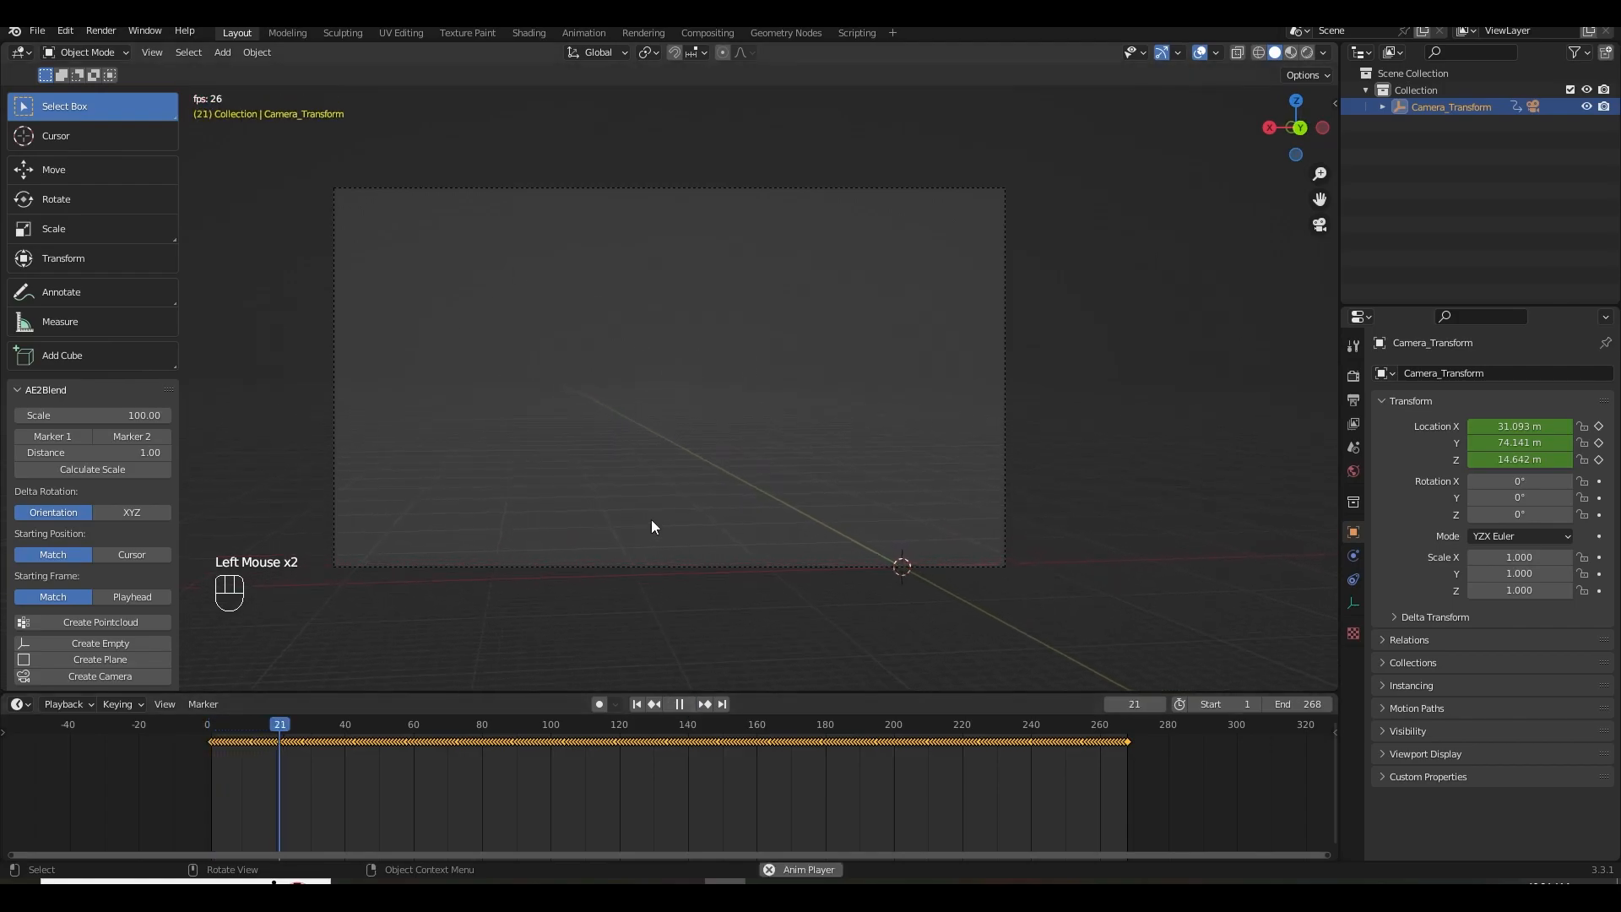
{"action": "left_click", "coordinate": [679, 703]}
{"action": "left_click", "coordinate": [636, 703]}
Select the Camera nested under Camera_Transform and enable its background images.
{"action": "middle_click_drag", "start_coordinate": [666, 609], "coordinate": [732, 580], "text": "shift"}
{"action": "scroll", "coordinate": [727, 580], "scroll_direction": "up", "scroll_amount": 1}
{"action": "left_click", "coordinate": [1386, 105]}
{"action": "left_click", "coordinate": [1379, 108]}
{"action": "left_click", "coordinate": [1383, 106]}
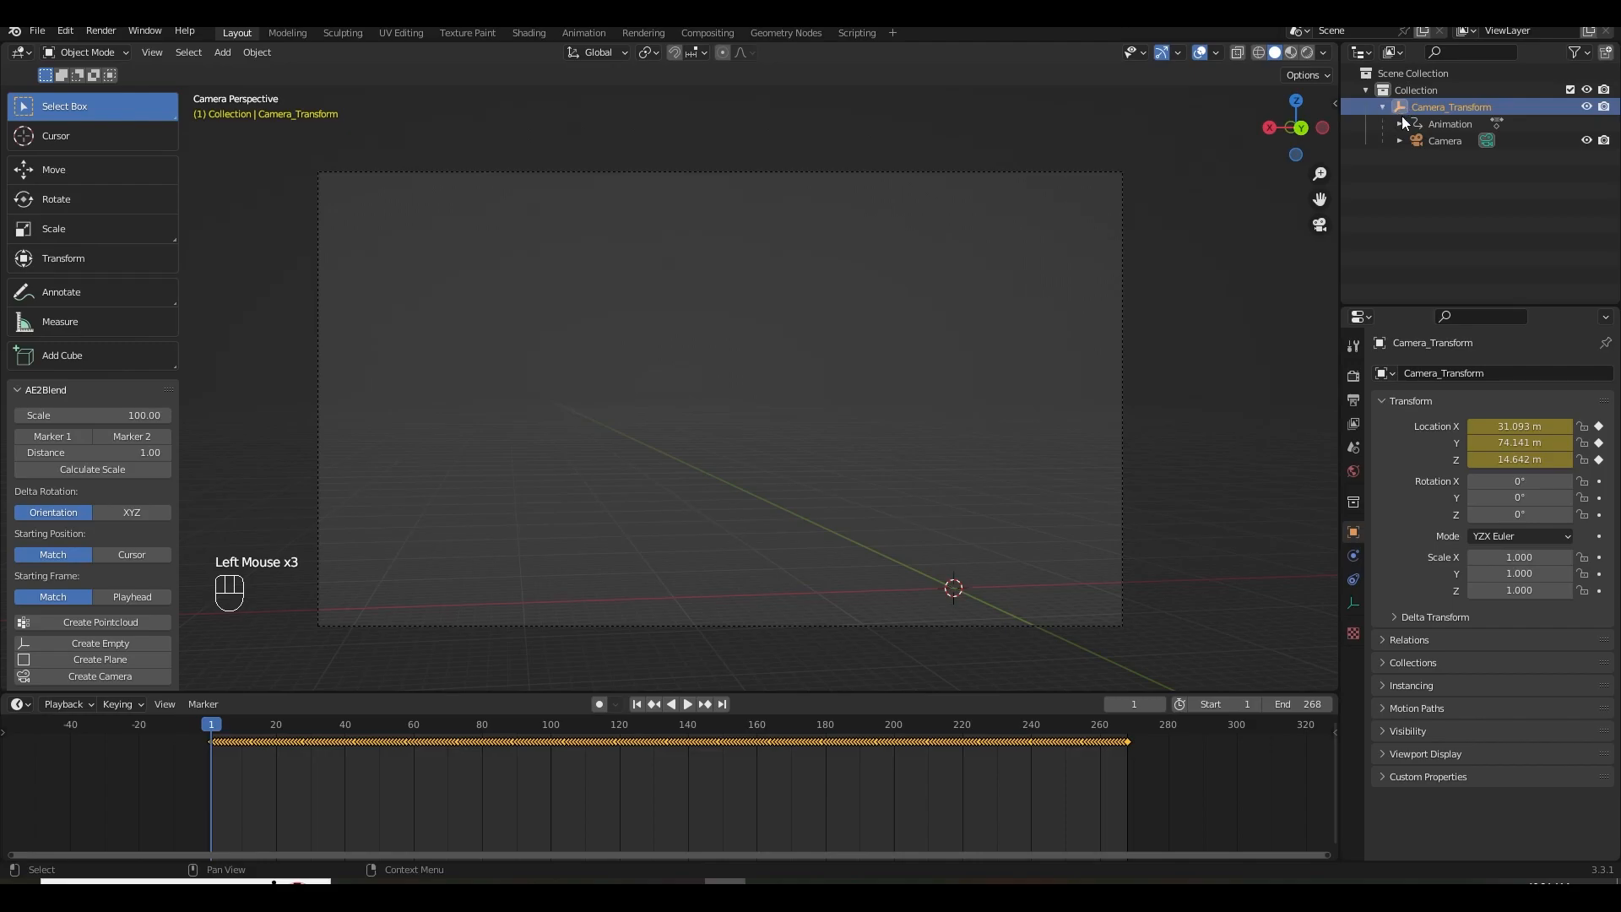
{"action": "left_click", "coordinate": [1439, 140]}
{"action": "scroll", "coordinate": [1354, 599], "scroll_direction": "up", "scroll_amount": 1}
{"action": "left_click", "coordinate": [1353, 603]}
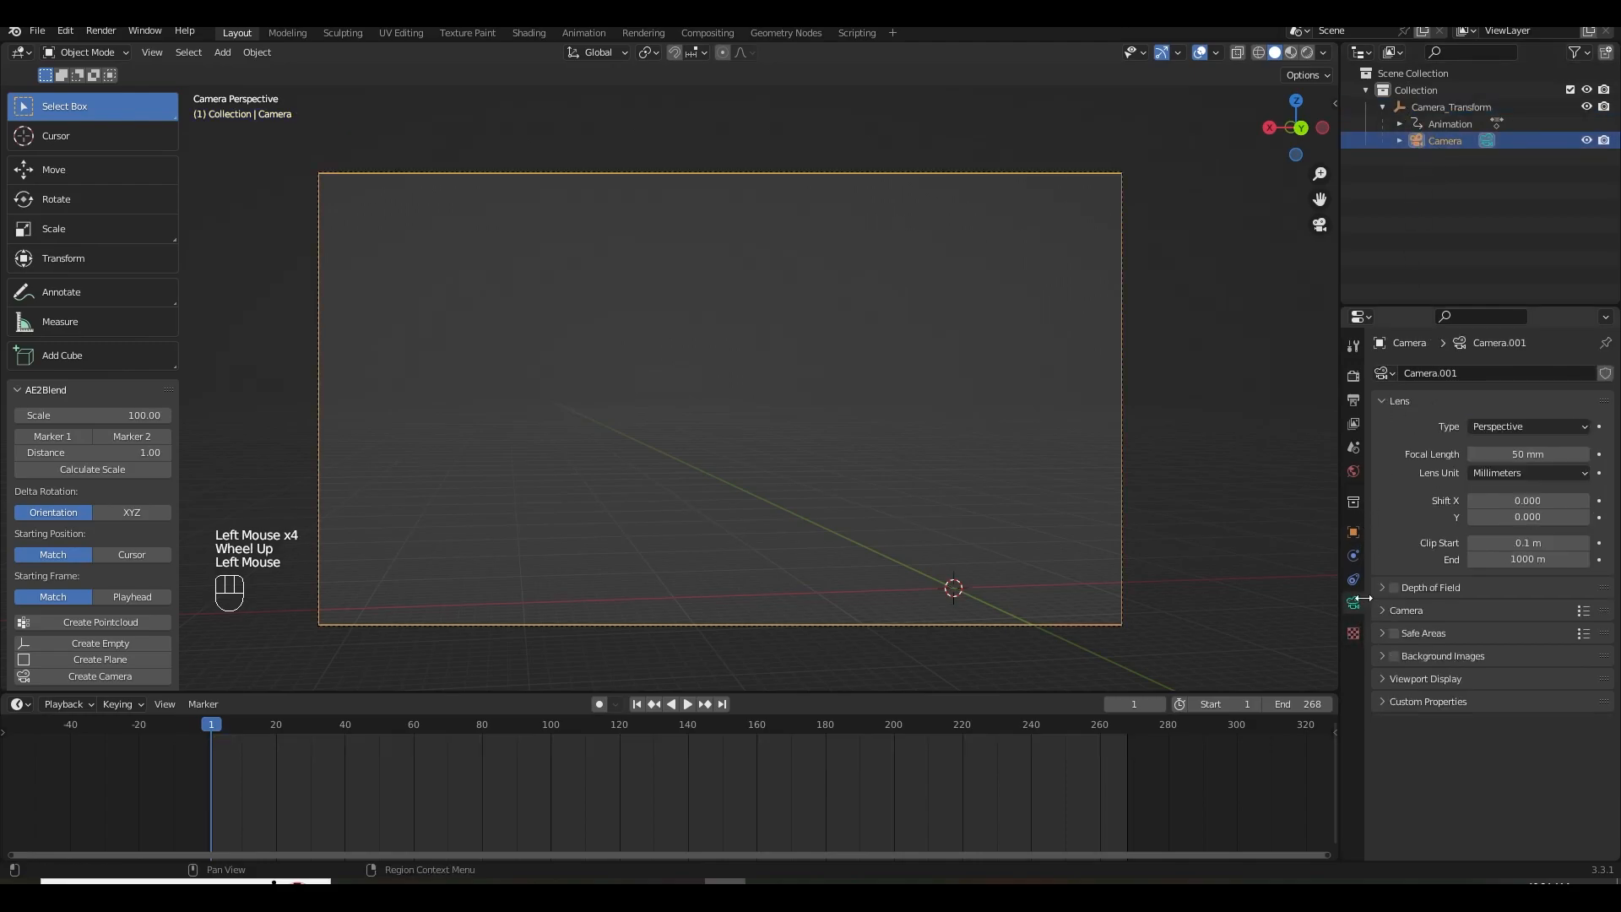
{"action": "left_click", "coordinate": [1395, 657]}
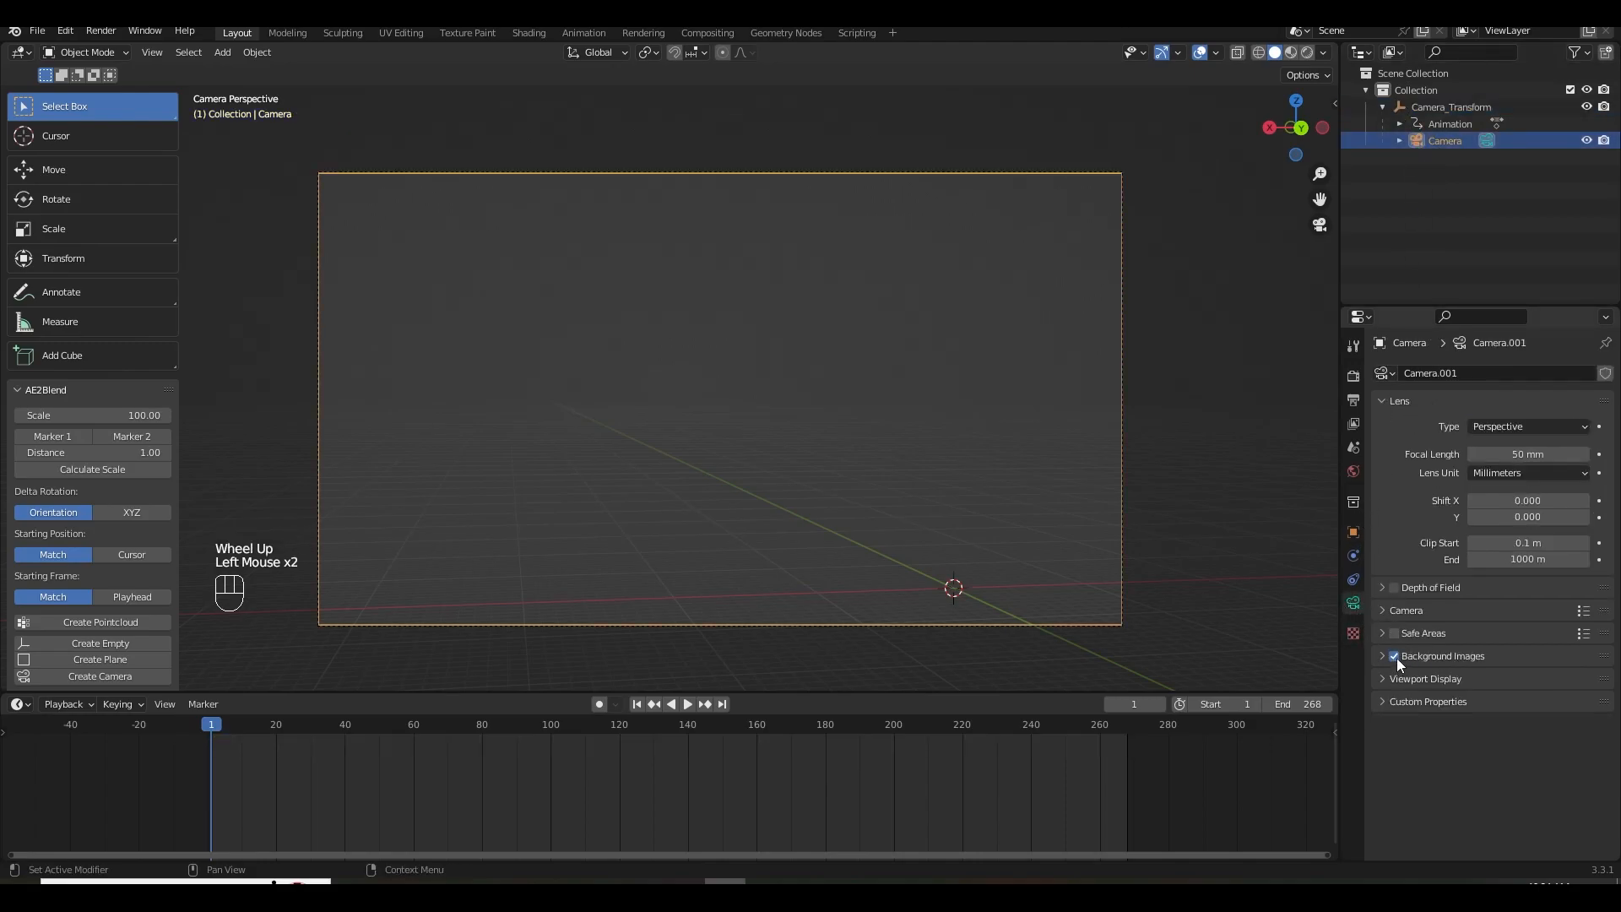
Add a background to the camera using the Movie Clip source and load cloud 2.mp4.
{"action": "left_click", "coordinate": [1384, 656]}
{"action": "left_click", "coordinate": [1516, 682]}
{"action": "left_click", "coordinate": [1570, 730]}
{"action": "left_click", "coordinate": [1523, 778]}
{"action": "left_click", "coordinate": [1273, 306]}
{"action": "left_click", "coordinate": [1377, 688]}
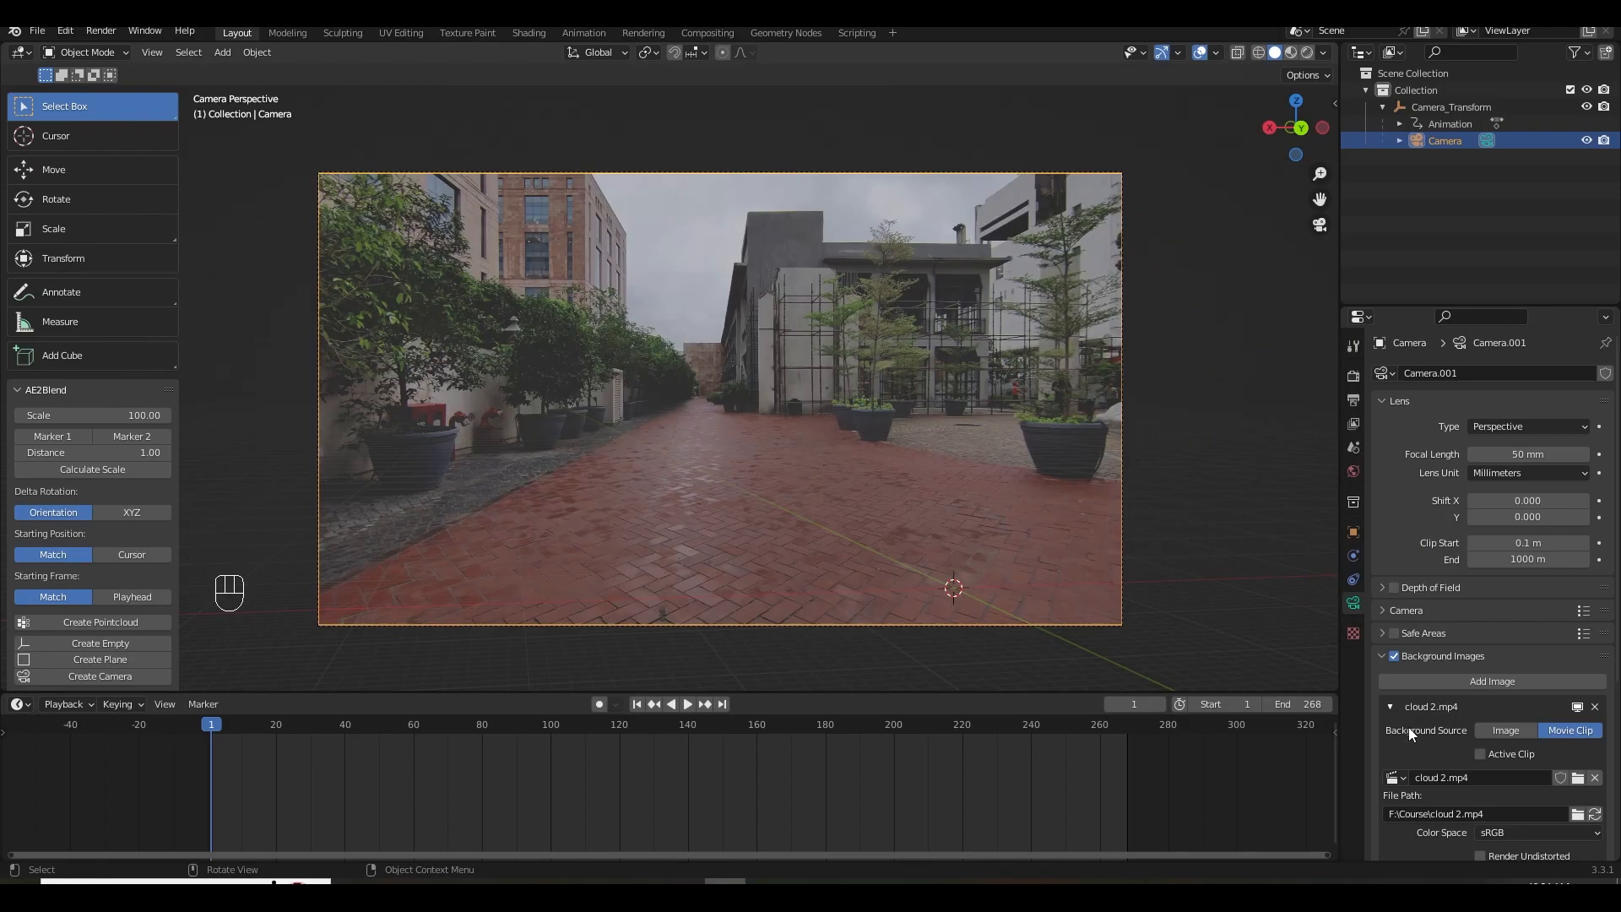
Set the background clip's opacity to 1.000 and play the animation in the camera view.
{"action": "scroll", "coordinate": [1430, 743], "scroll_direction": "down", "scroll_amount": 3}
{"action": "left_click_drag", "start_coordinate": [1520, 699], "coordinate": [1596, 699]}
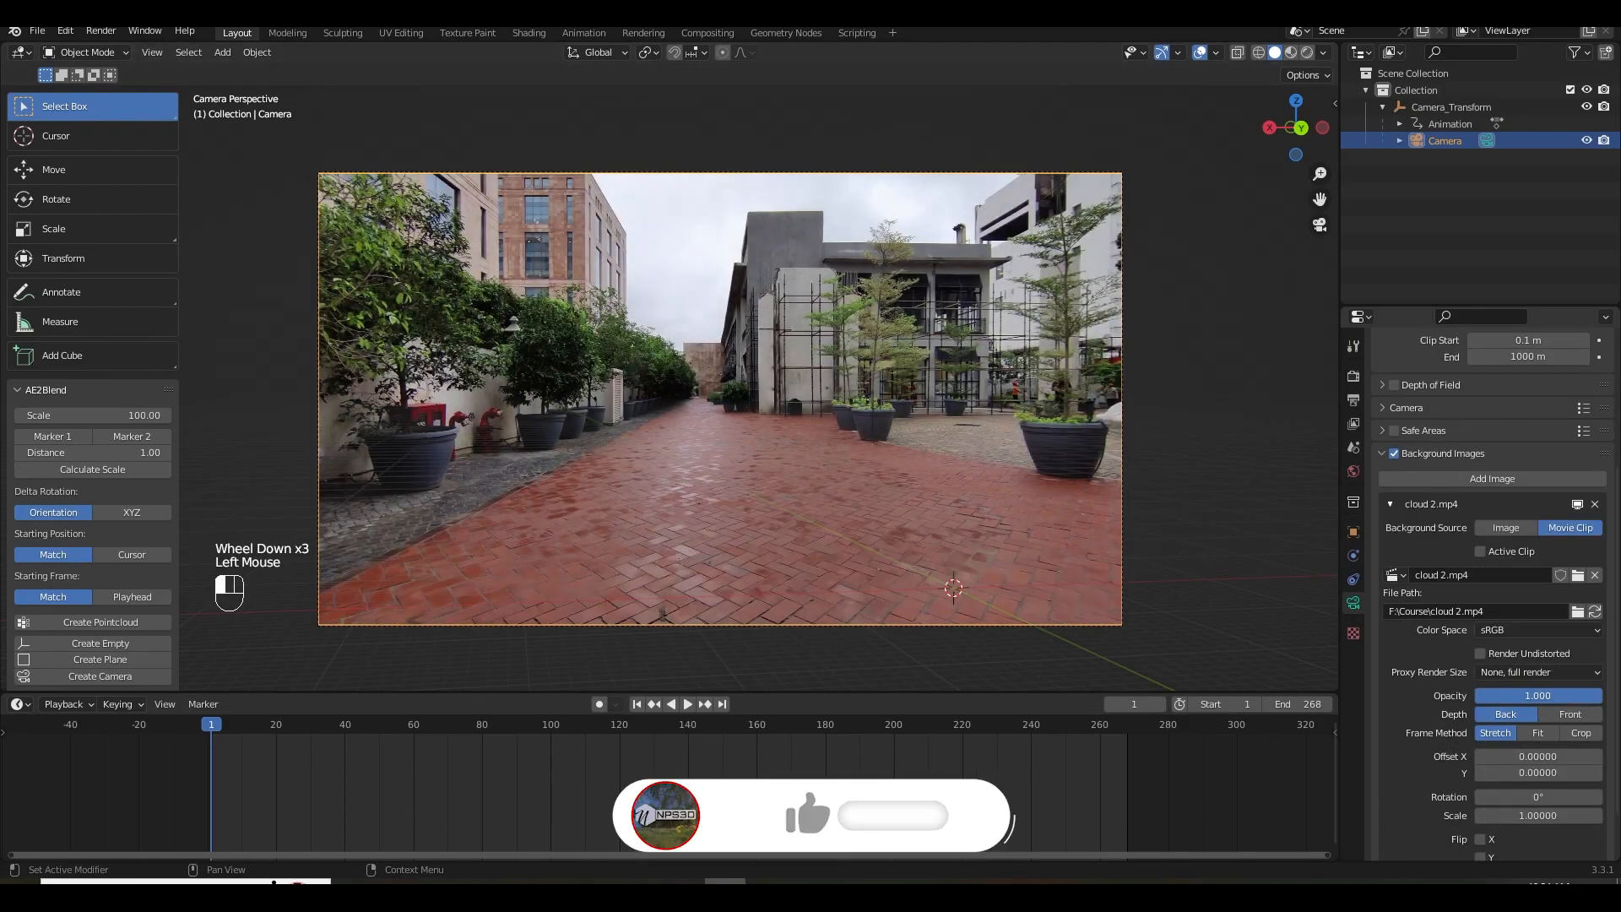
{"action": "left_click", "coordinate": [686, 705]}
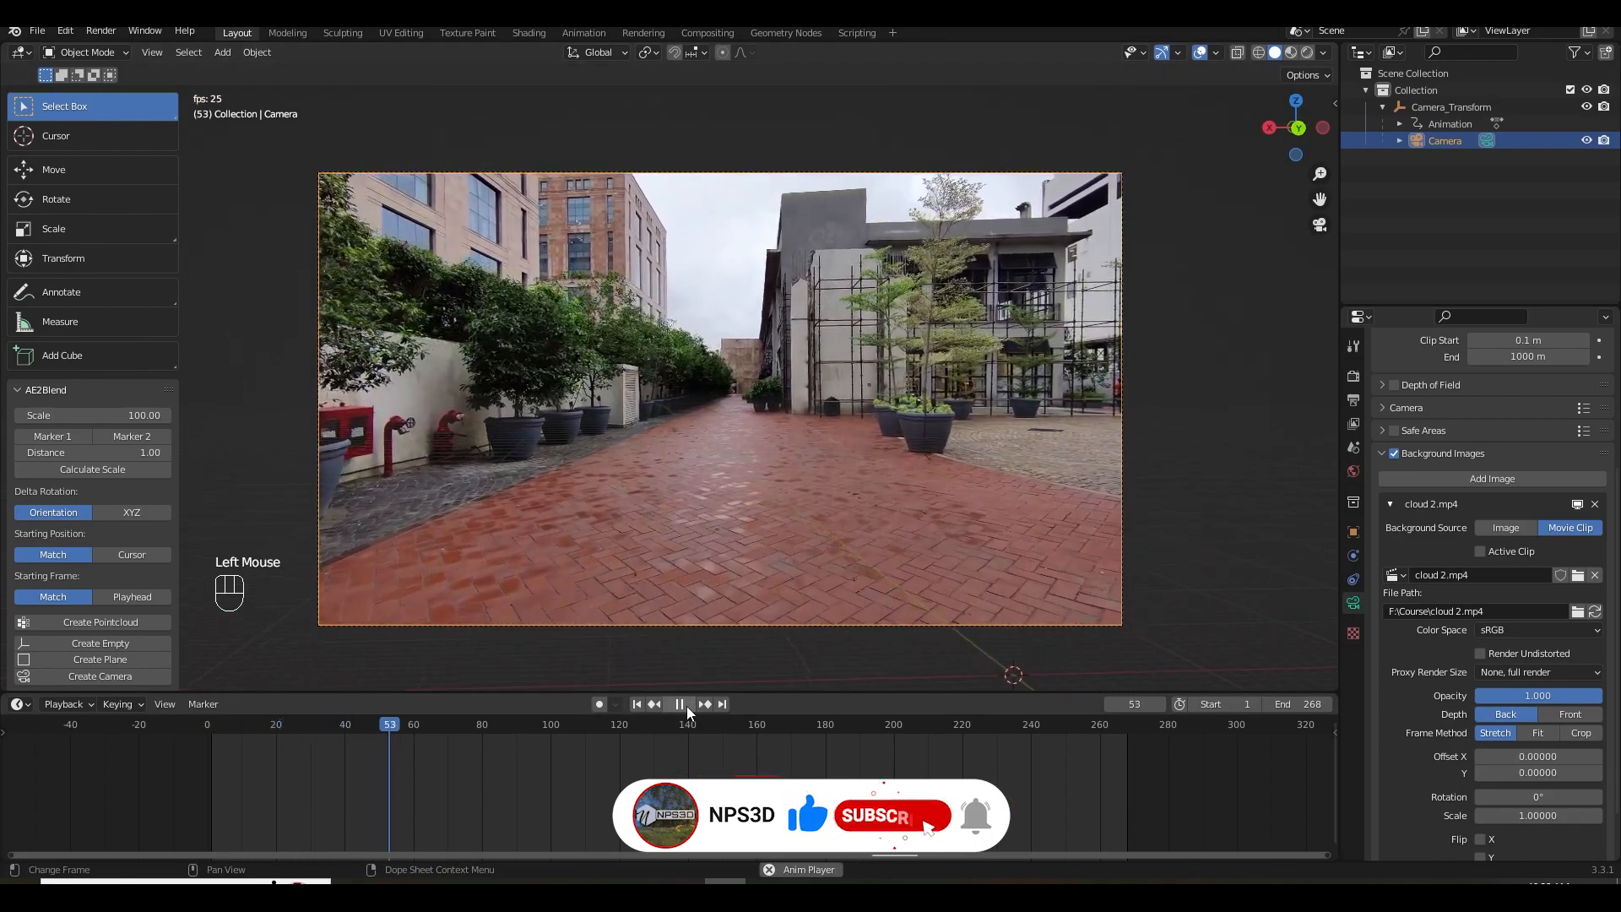
Stop the playback and scrub the timeline to frame 66 to check the camera background.
{"action": "left_click", "coordinate": [679, 704]}
{"action": "left_click_drag", "start_coordinate": [559, 724], "coordinate": [599, 742]}
{"action": "left_click_drag", "start_coordinate": [618, 724], "coordinate": [434, 787]}
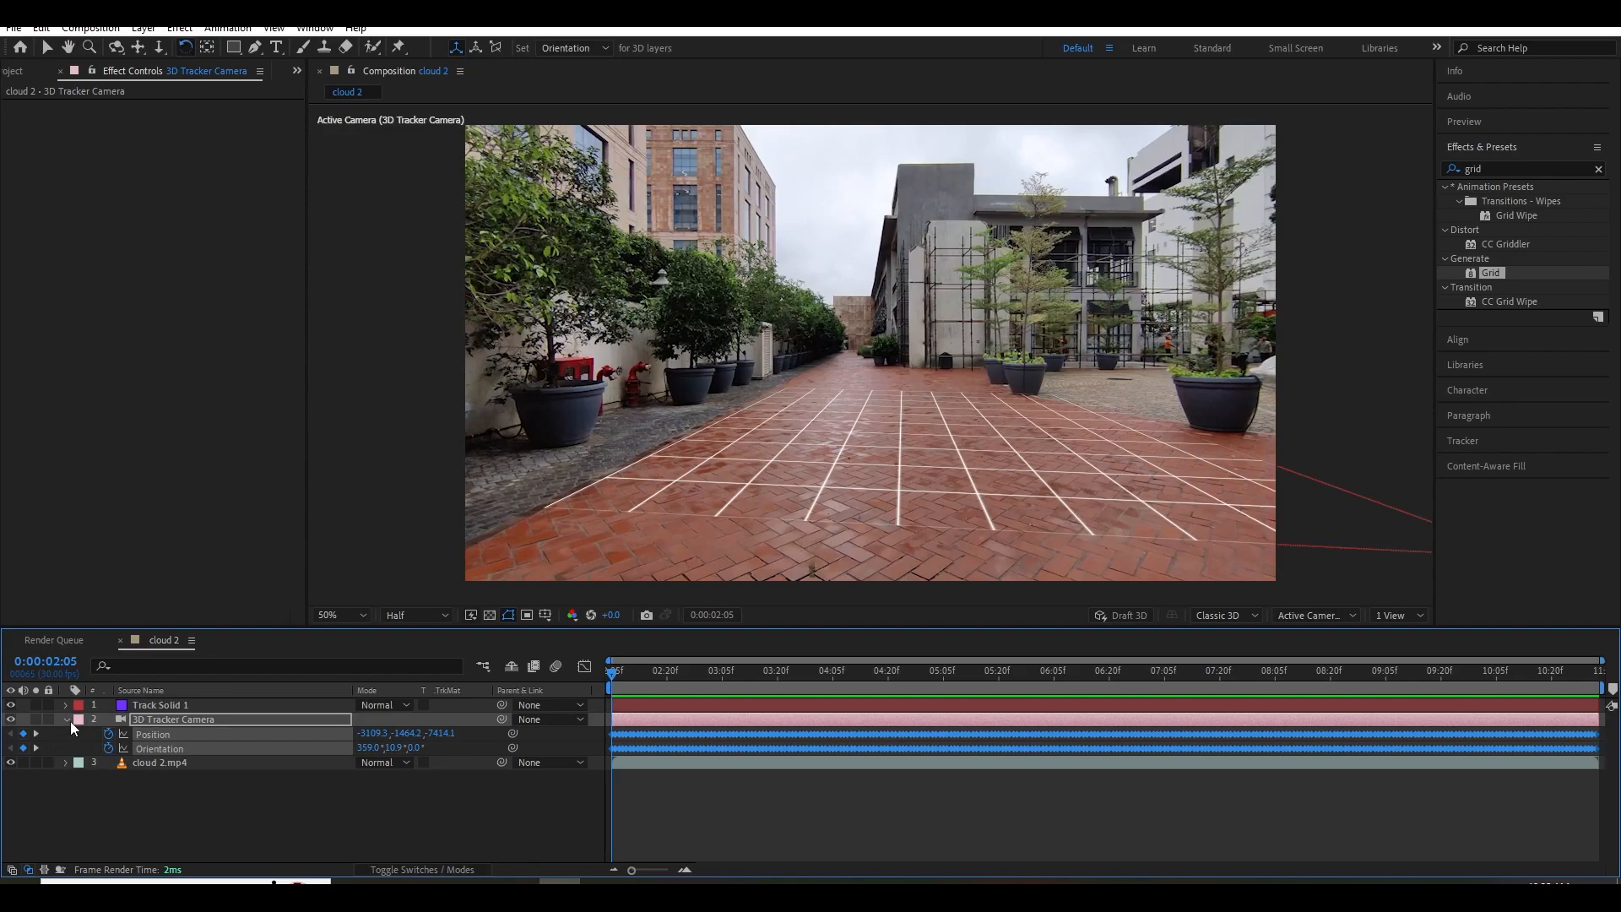
Switch to After Effects and copy the Anchor Point, Position, Scale and Orientation properties of Track Solid 1.
{"action": "left_click", "coordinate": [67, 719]}
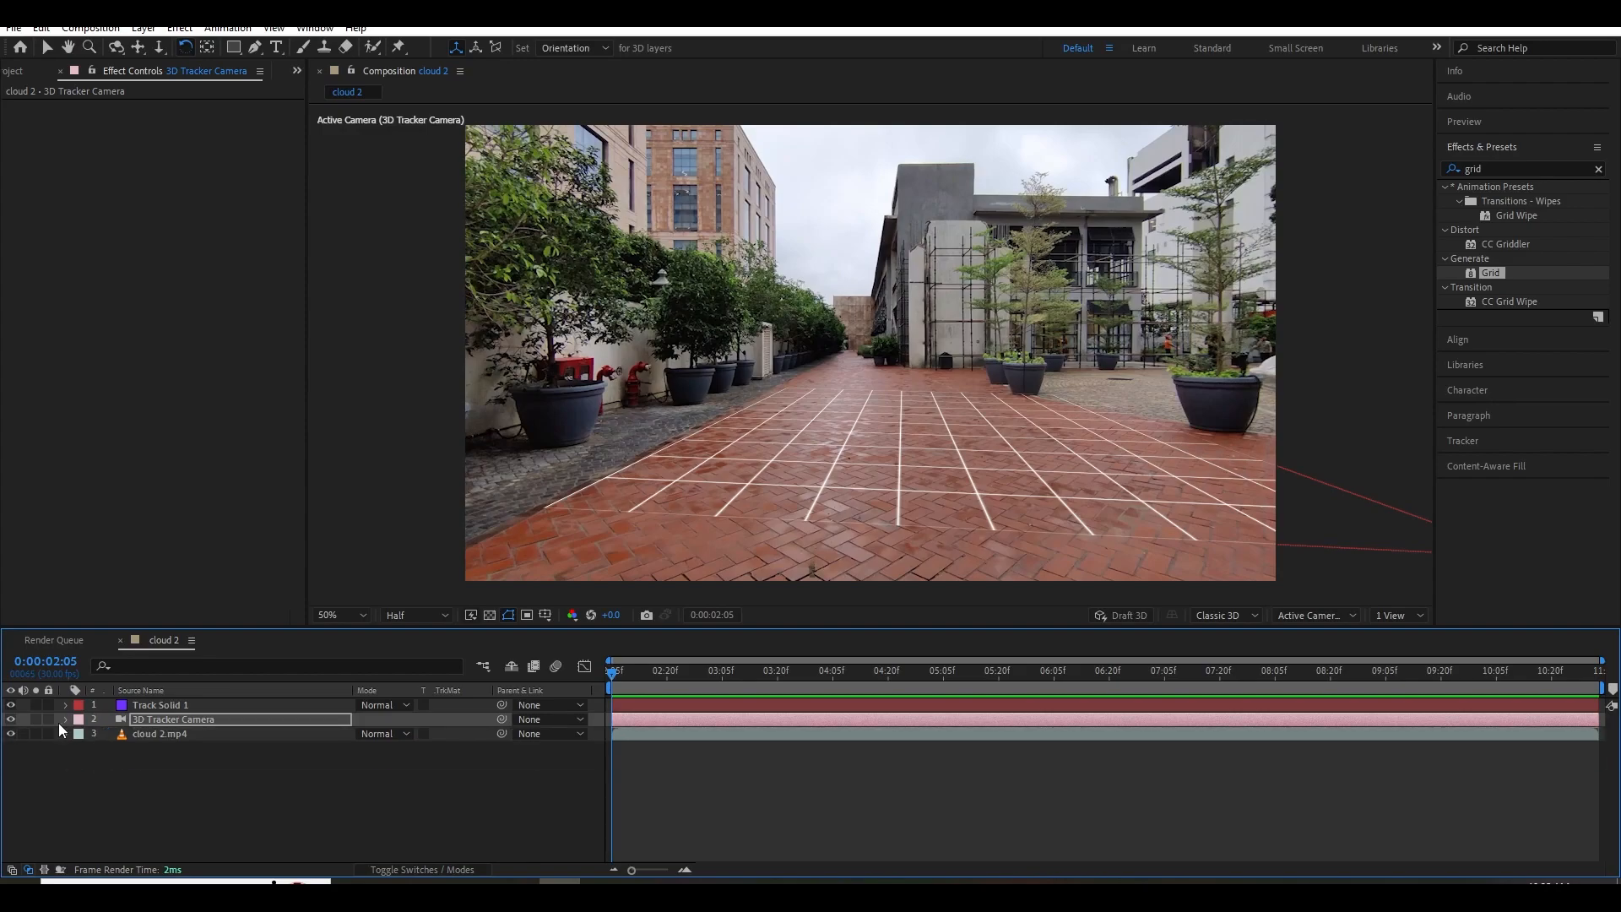
{"action": "left_click", "coordinate": [150, 707]}
{"action": "left_click", "coordinate": [66, 704]}
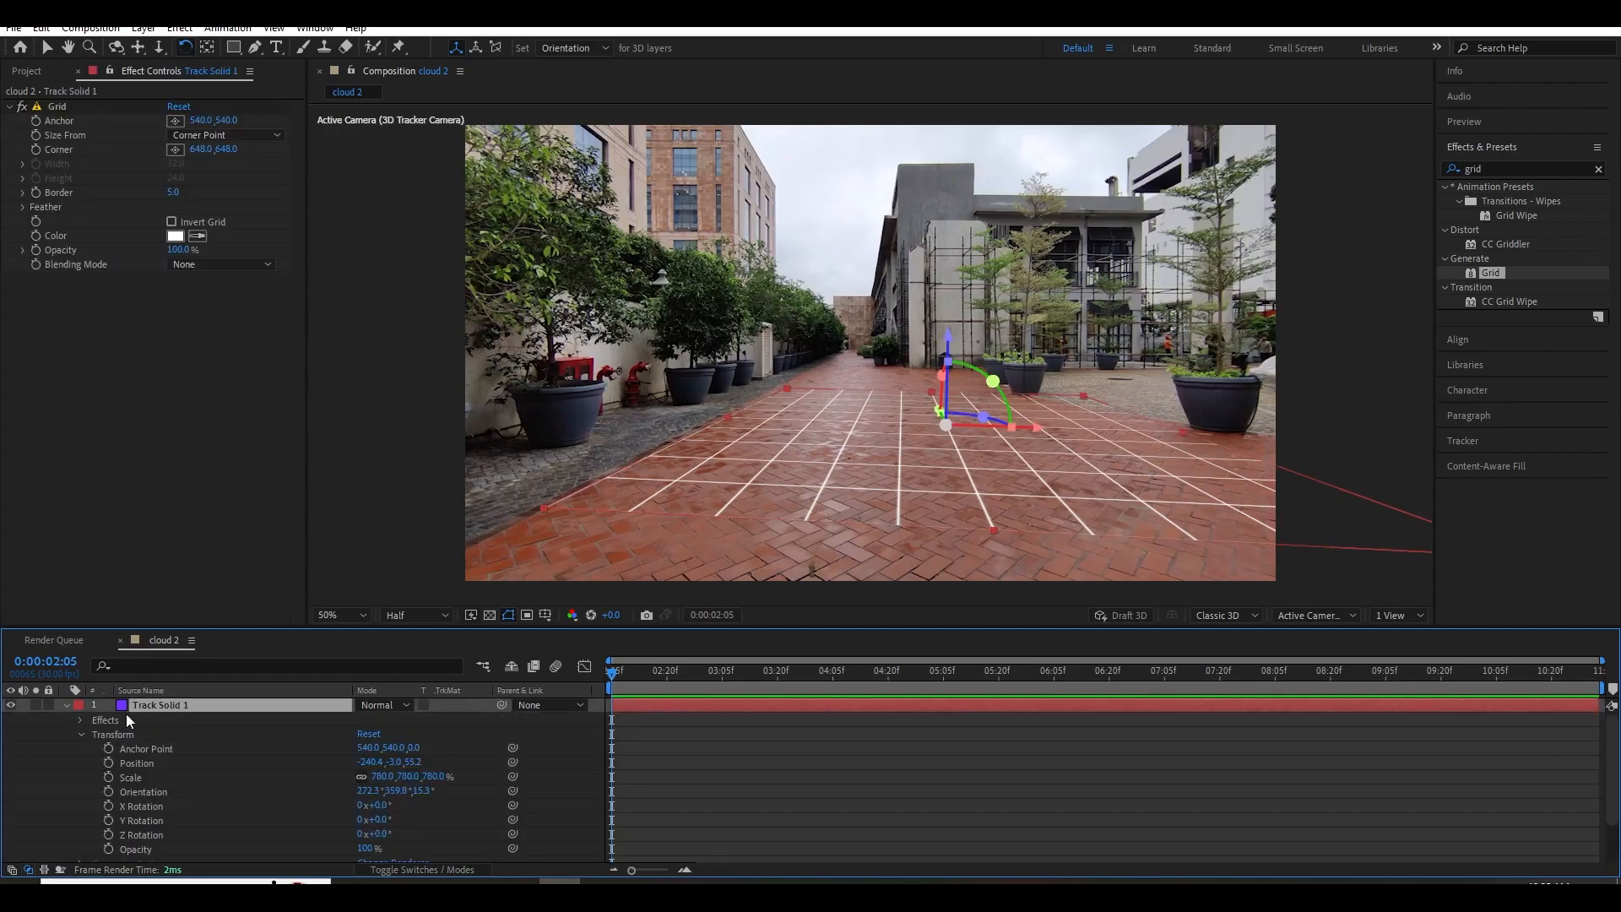
{"action": "left_click", "coordinate": [80, 734]}
{"action": "left_click", "coordinate": [80, 734]}
{"action": "left_click", "coordinate": [125, 747]}
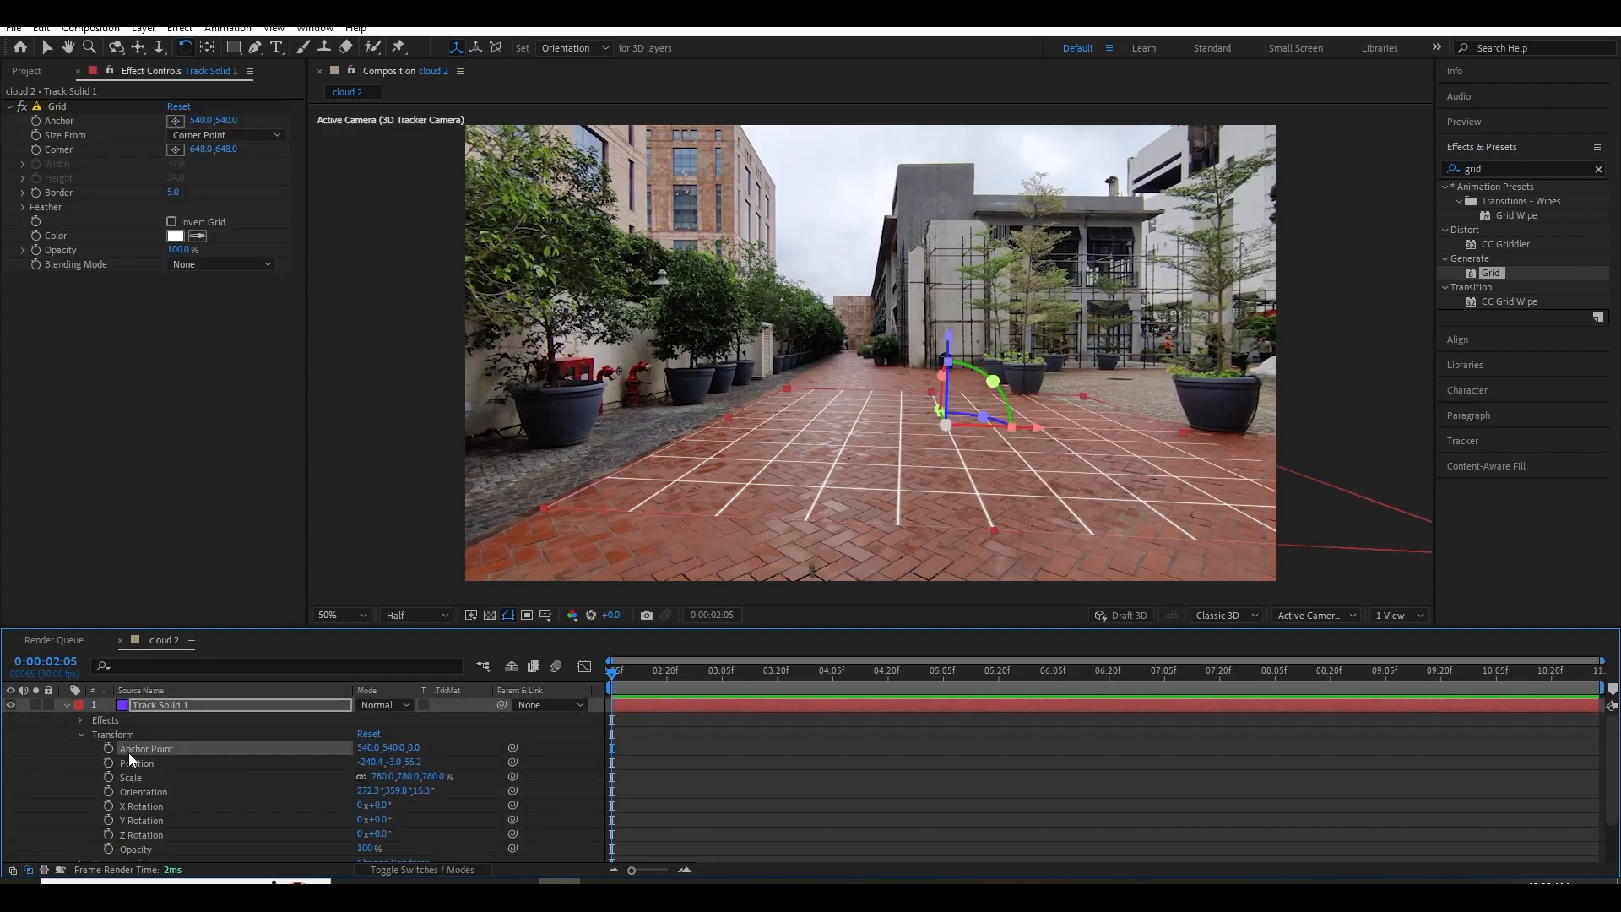
{"action": "left_click", "coordinate": [135, 791], "text": "shift"}
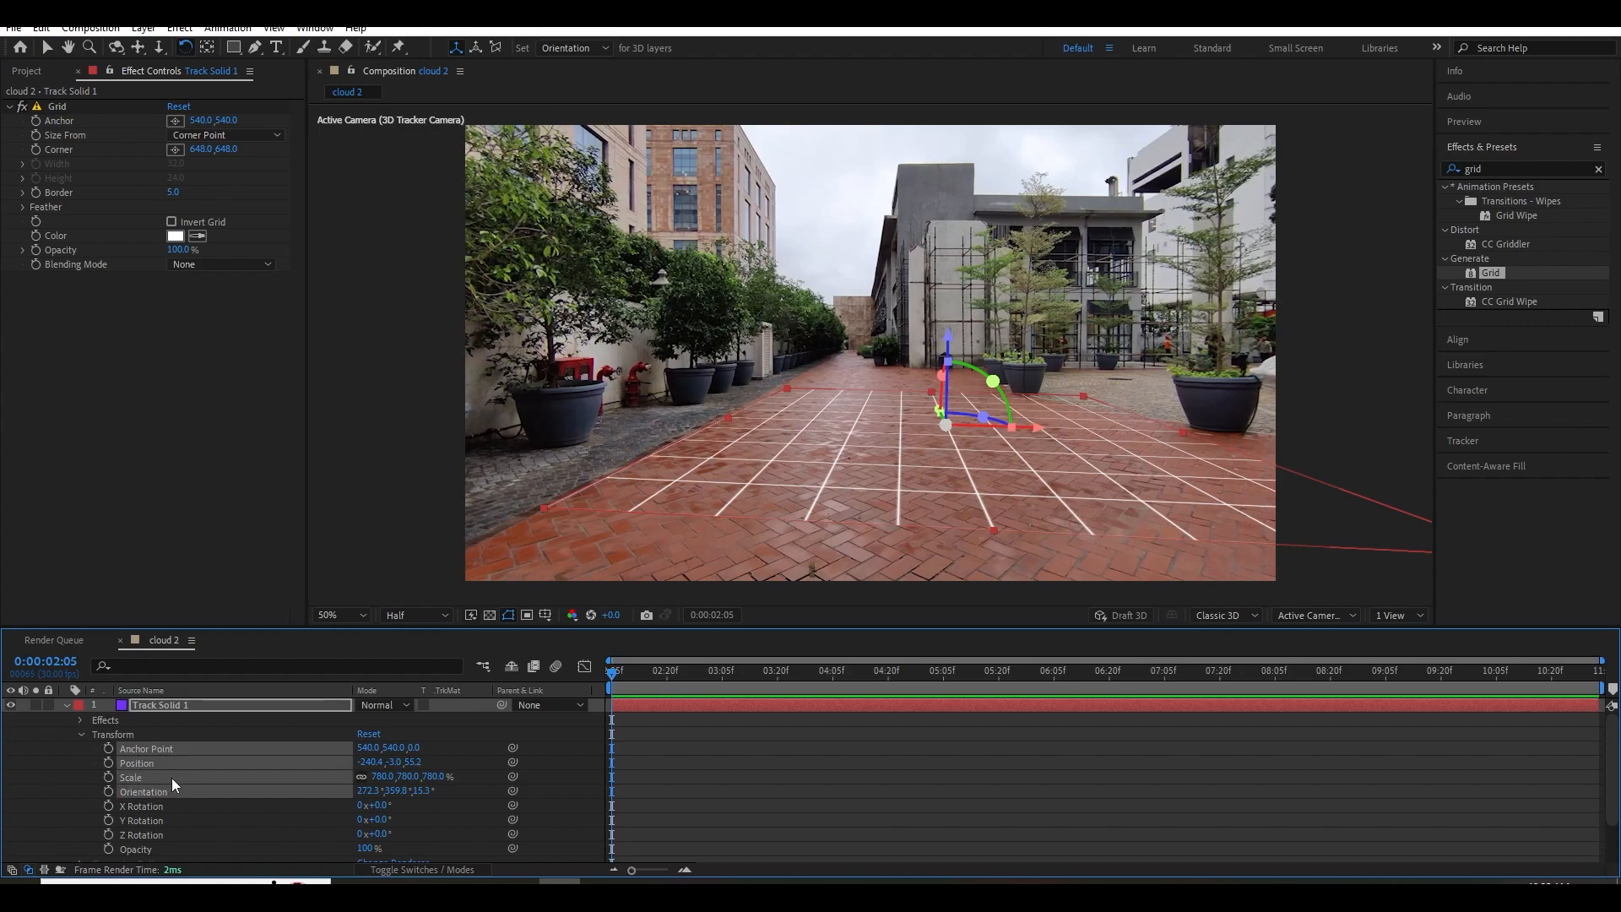
Switch to Blender, create a plane from the copied solid data at the first frame, and play the animation.
{"action": "left_click", "coordinate": [724, 880]}
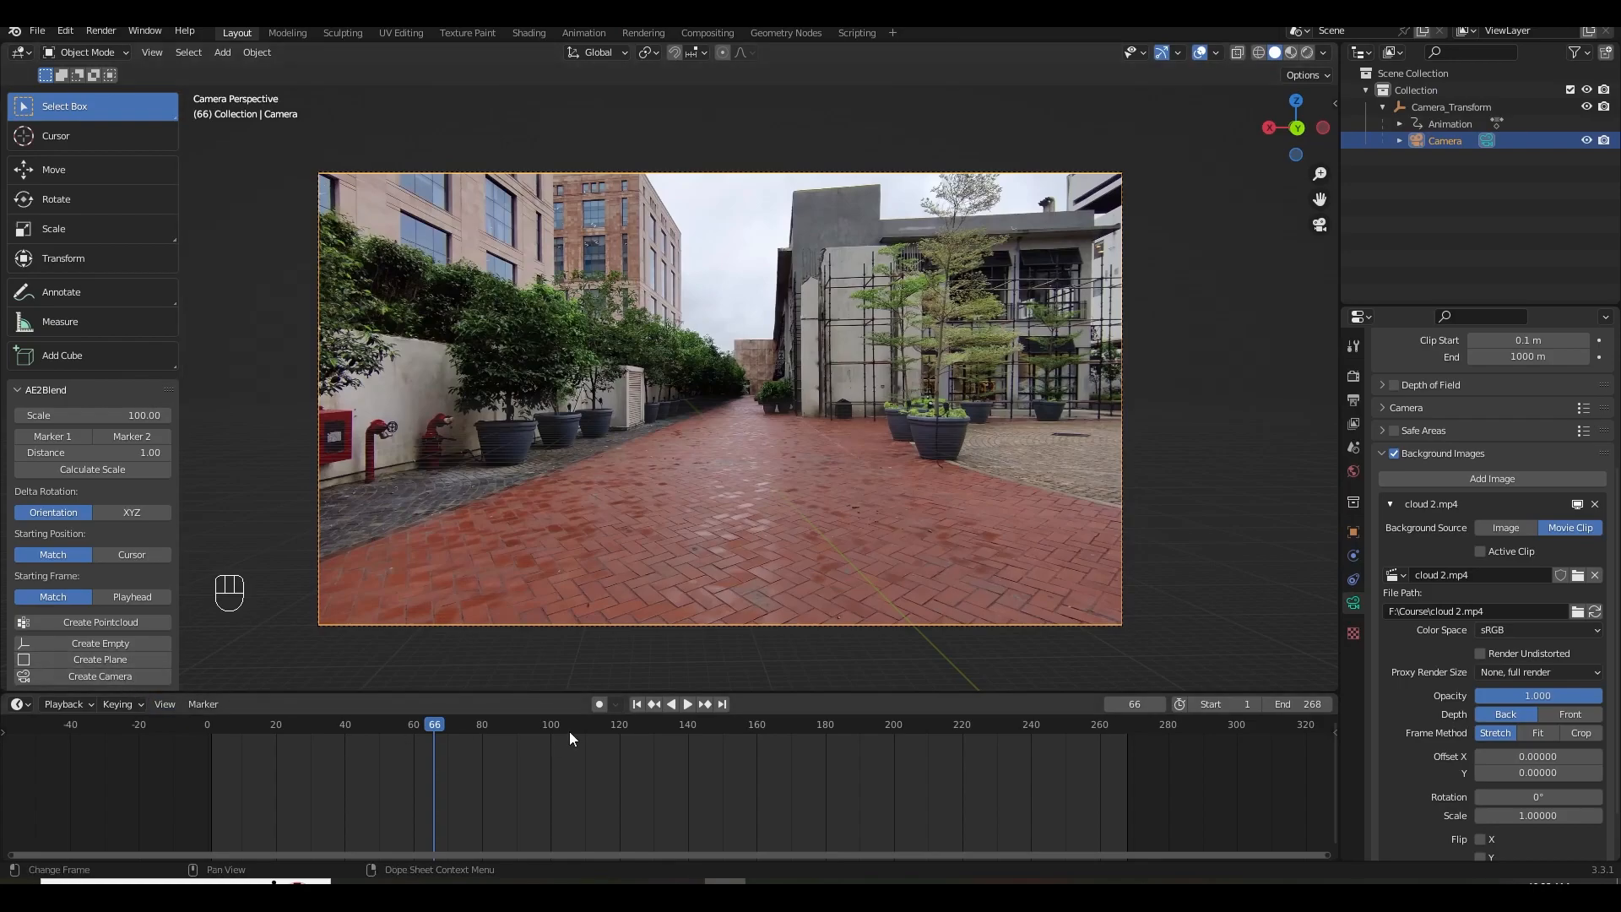
{"action": "left_click", "coordinate": [638, 704]}
{"action": "left_click", "coordinate": [116, 659]}
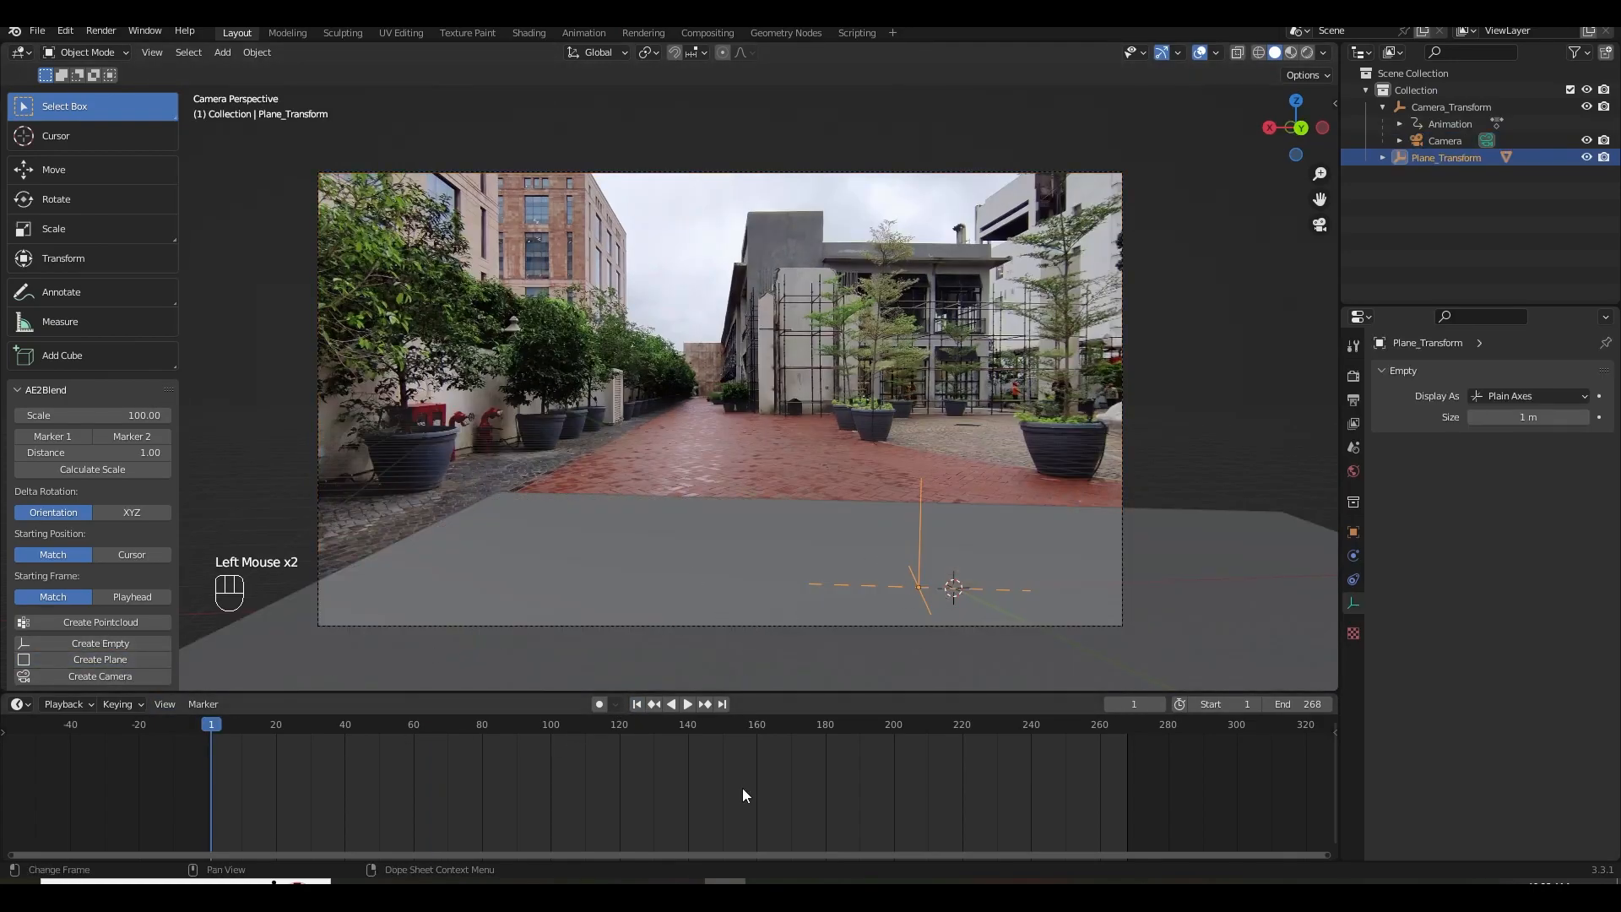
{"action": "left_click", "coordinate": [687, 704]}
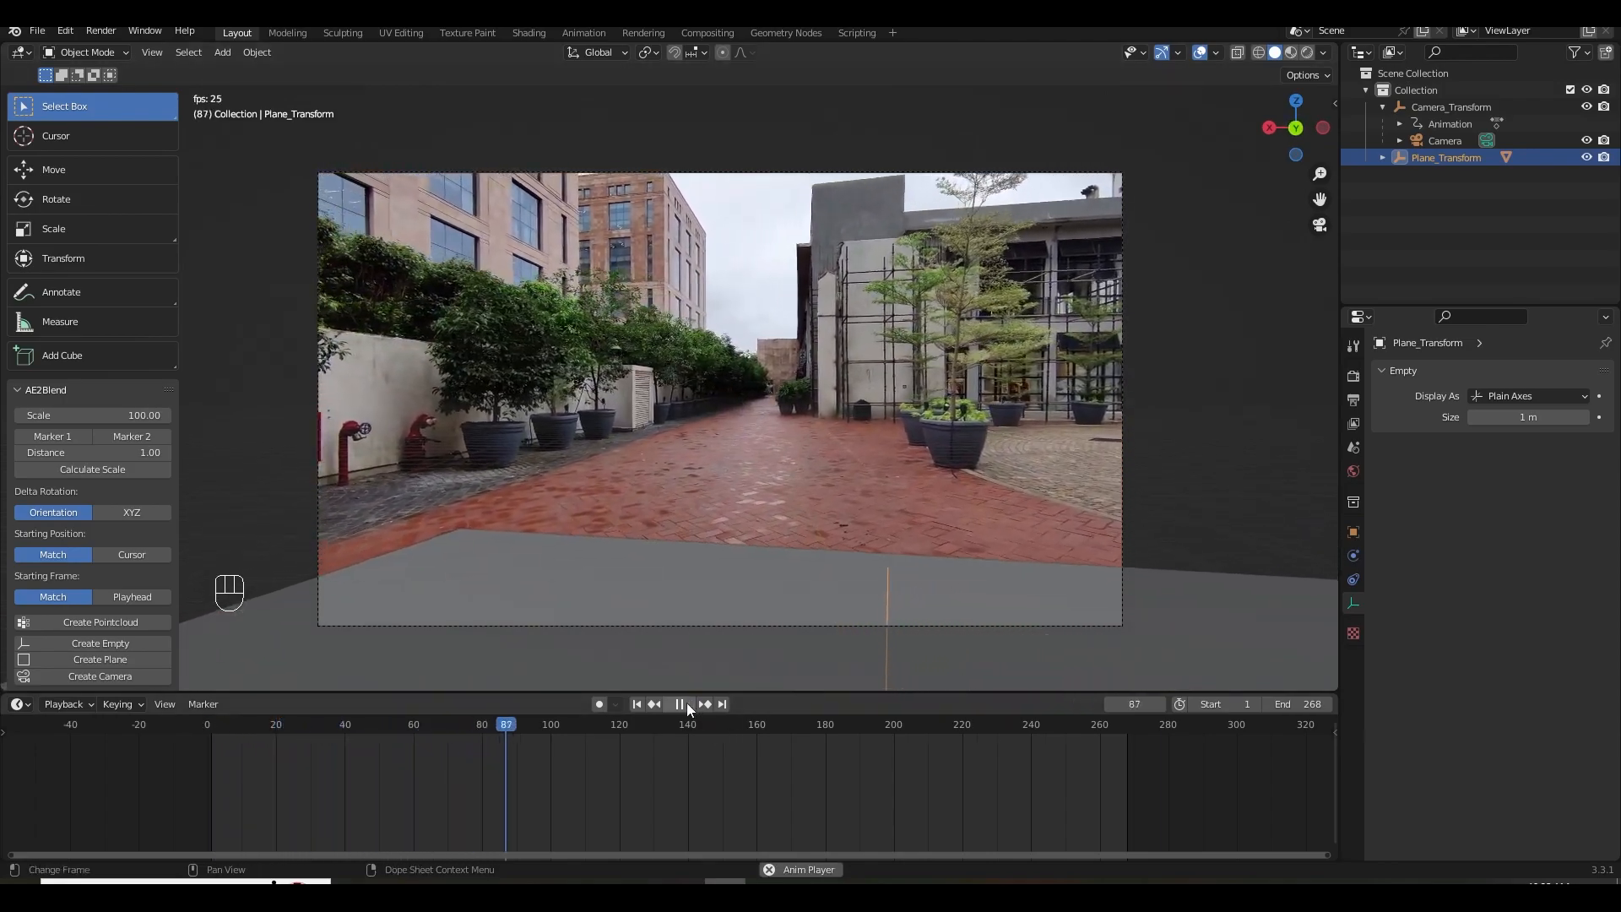
{"action": "left_click", "coordinate": [685, 703]}
Set the scene's output frame rate to 30 fps and replay the animation from the first frame.
{"action": "left_click", "coordinate": [1353, 400]}
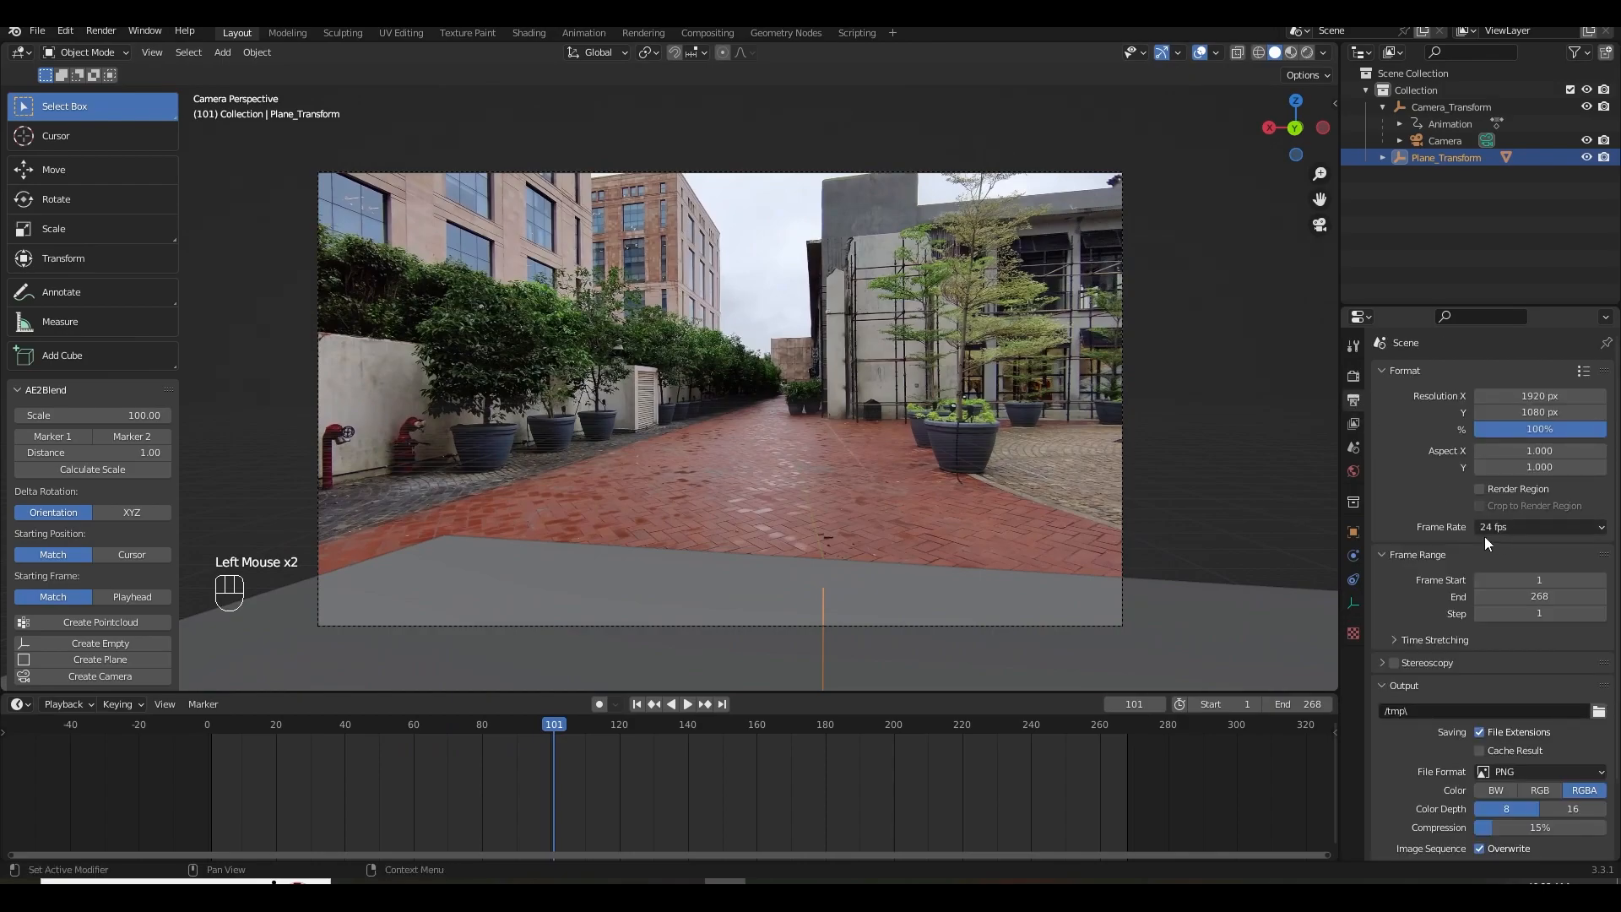
{"action": "left_click_drag", "start_coordinate": [1516, 522], "coordinate": [1515, 613]}
{"action": "left_click", "coordinate": [637, 703]}
{"action": "left_click", "coordinate": [686, 706]}
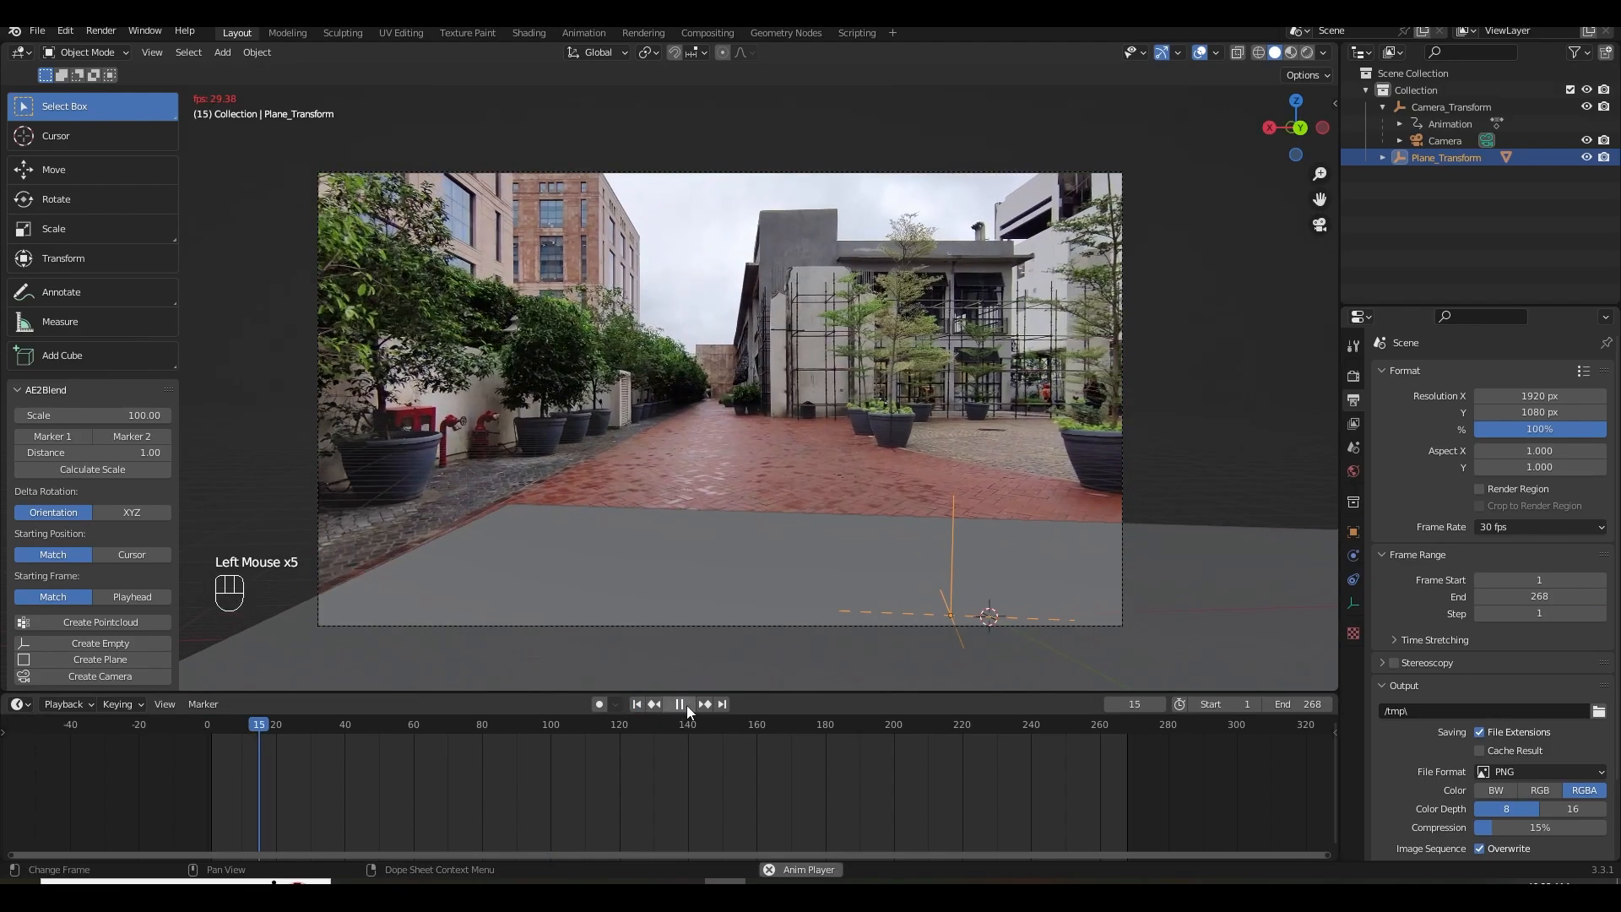
{"action": "left_click", "coordinate": [686, 705]}
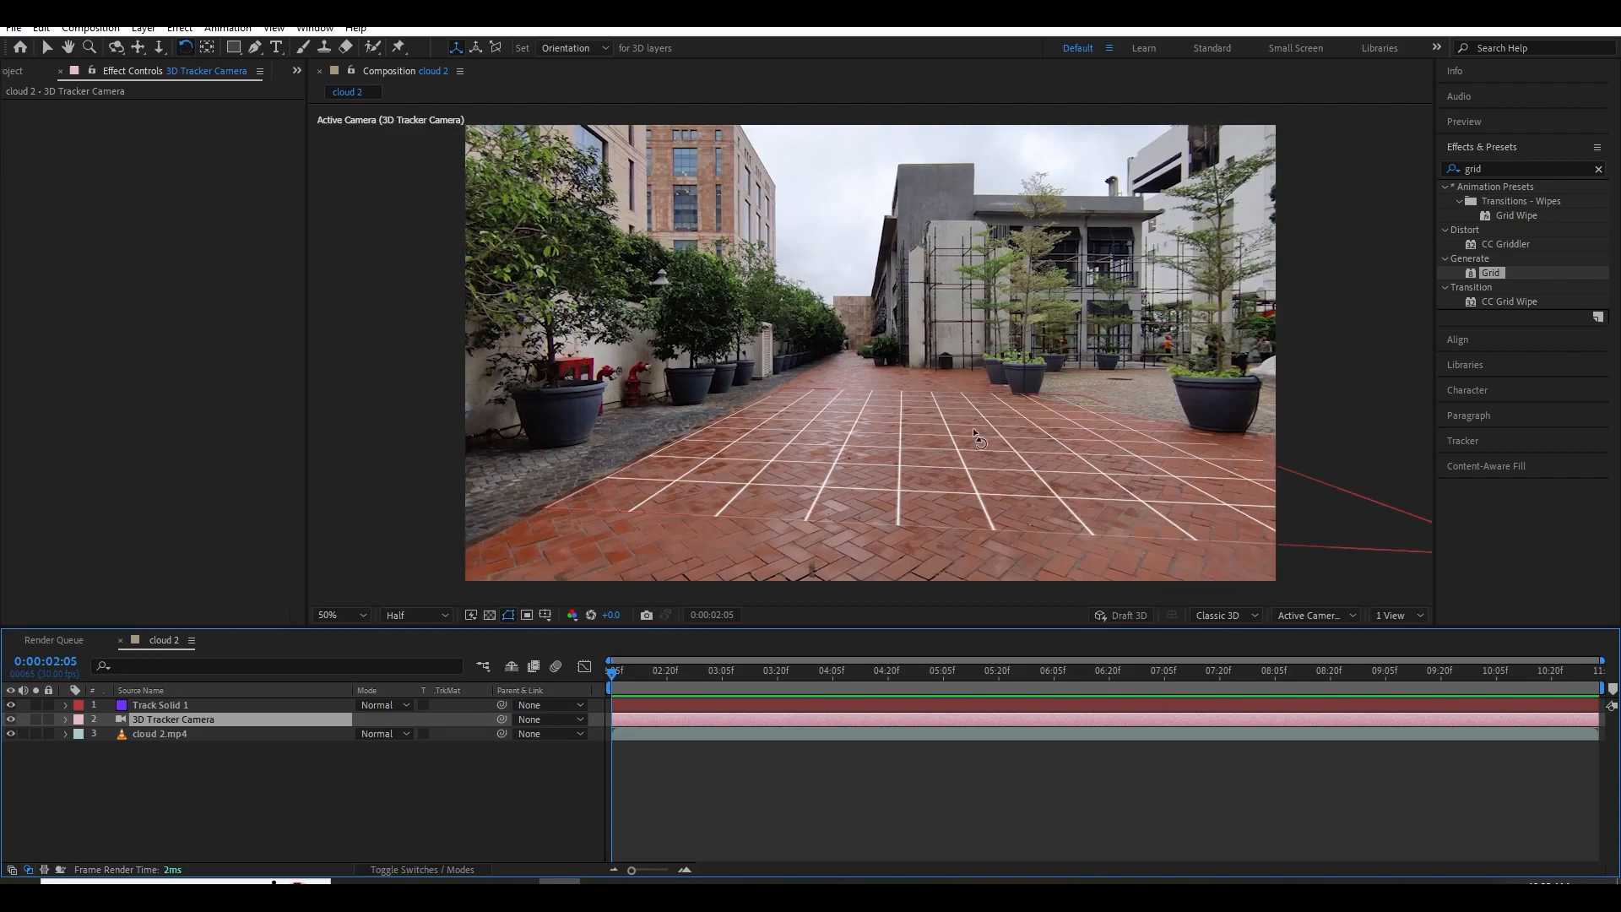
Switch to After Effects, scrub to 0:00:07:07 and copy the 3D Tracker Camera's focal length from its settings.
{"action": "left_click_drag", "start_coordinate": [613, 673], "coordinate": [1172, 726]}
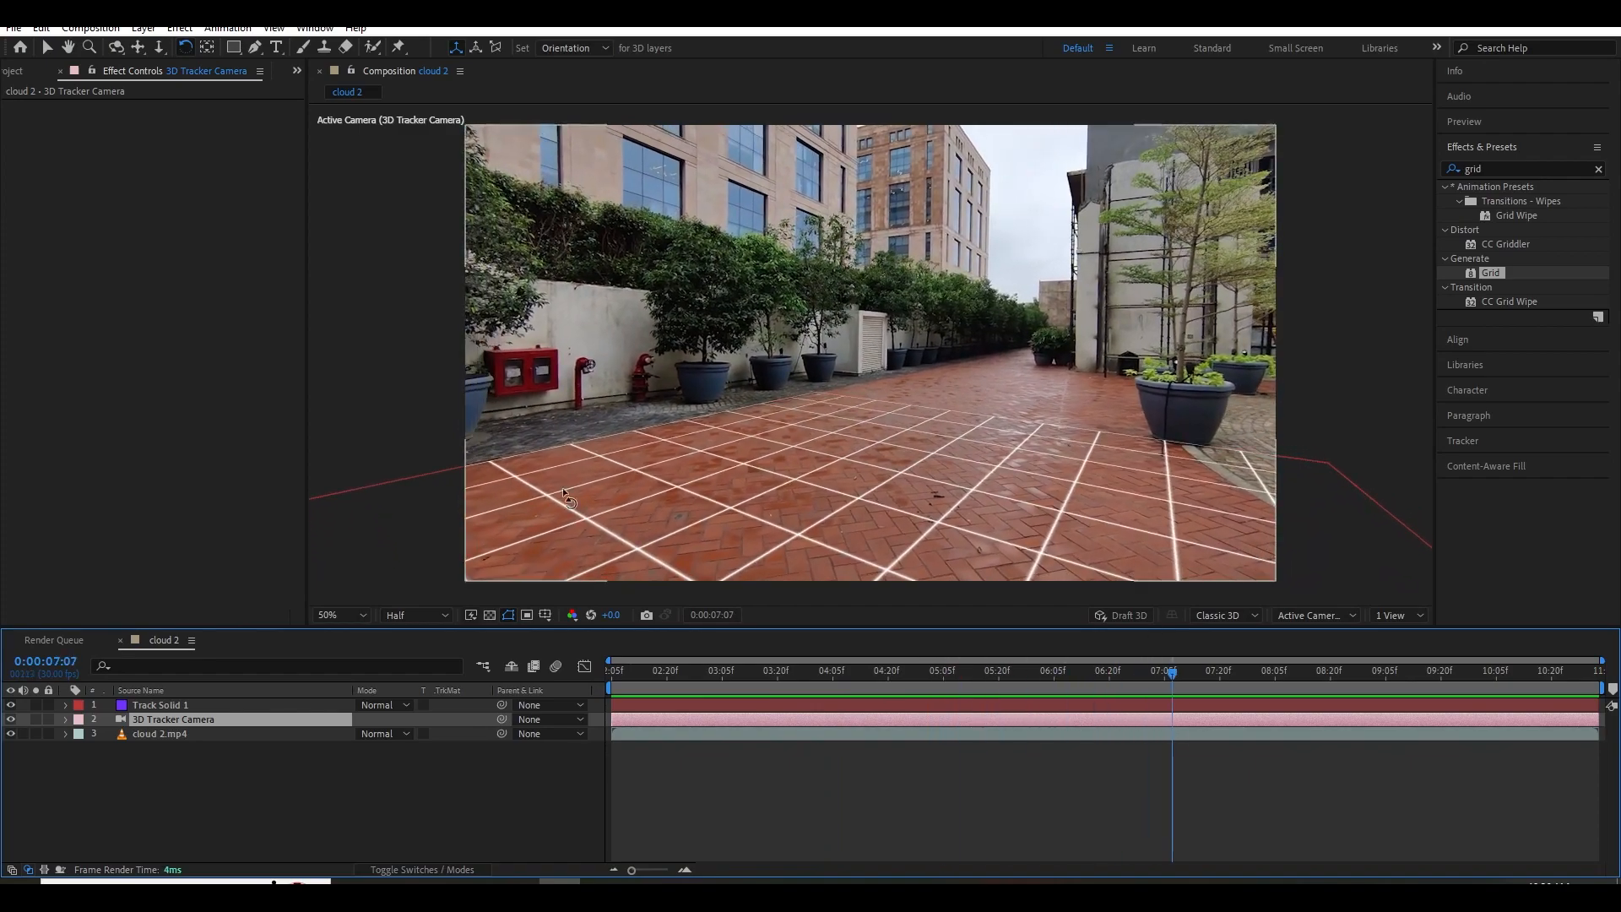
{"action": "double_click", "coordinate": [169, 719]}
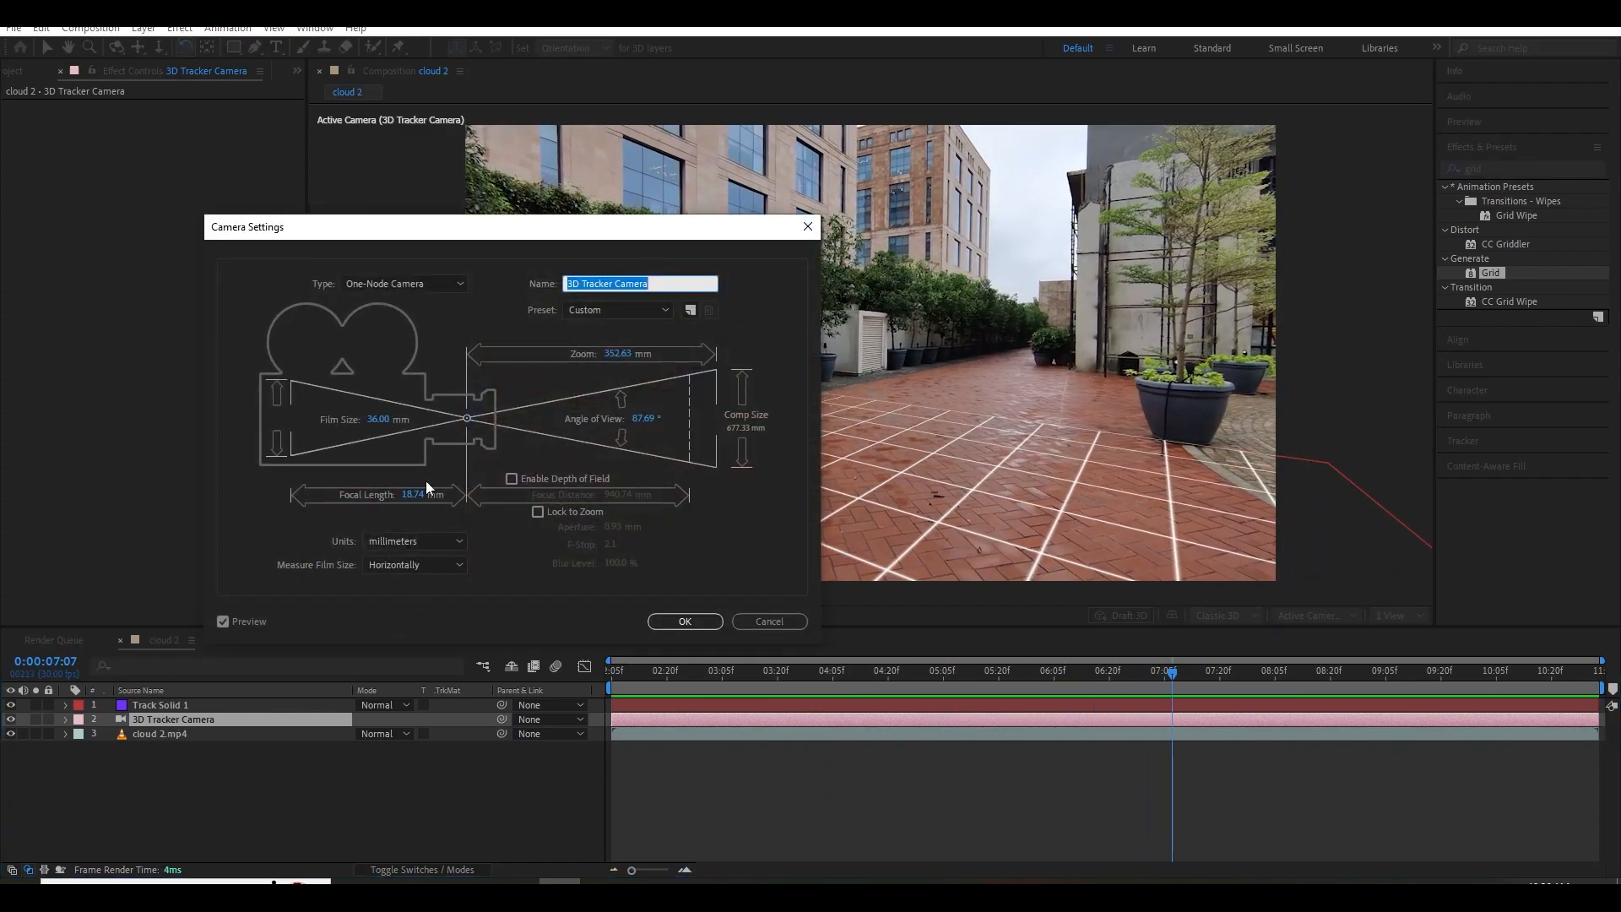
{"action": "left_click", "coordinate": [413, 495]}
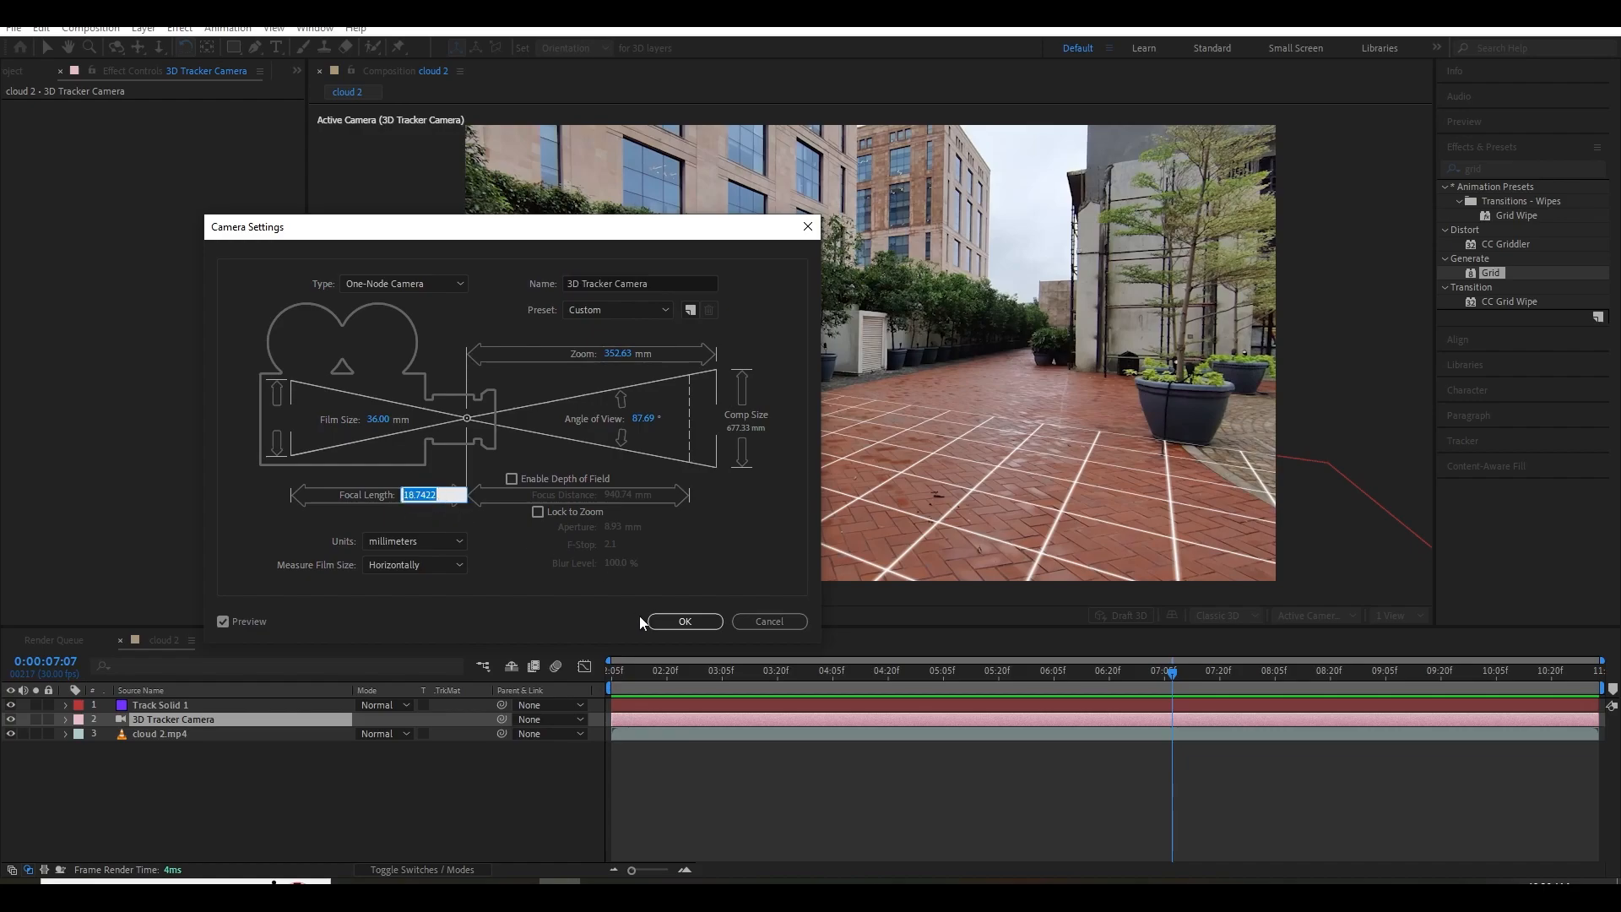
{"action": "left_click", "coordinate": [679, 621]}
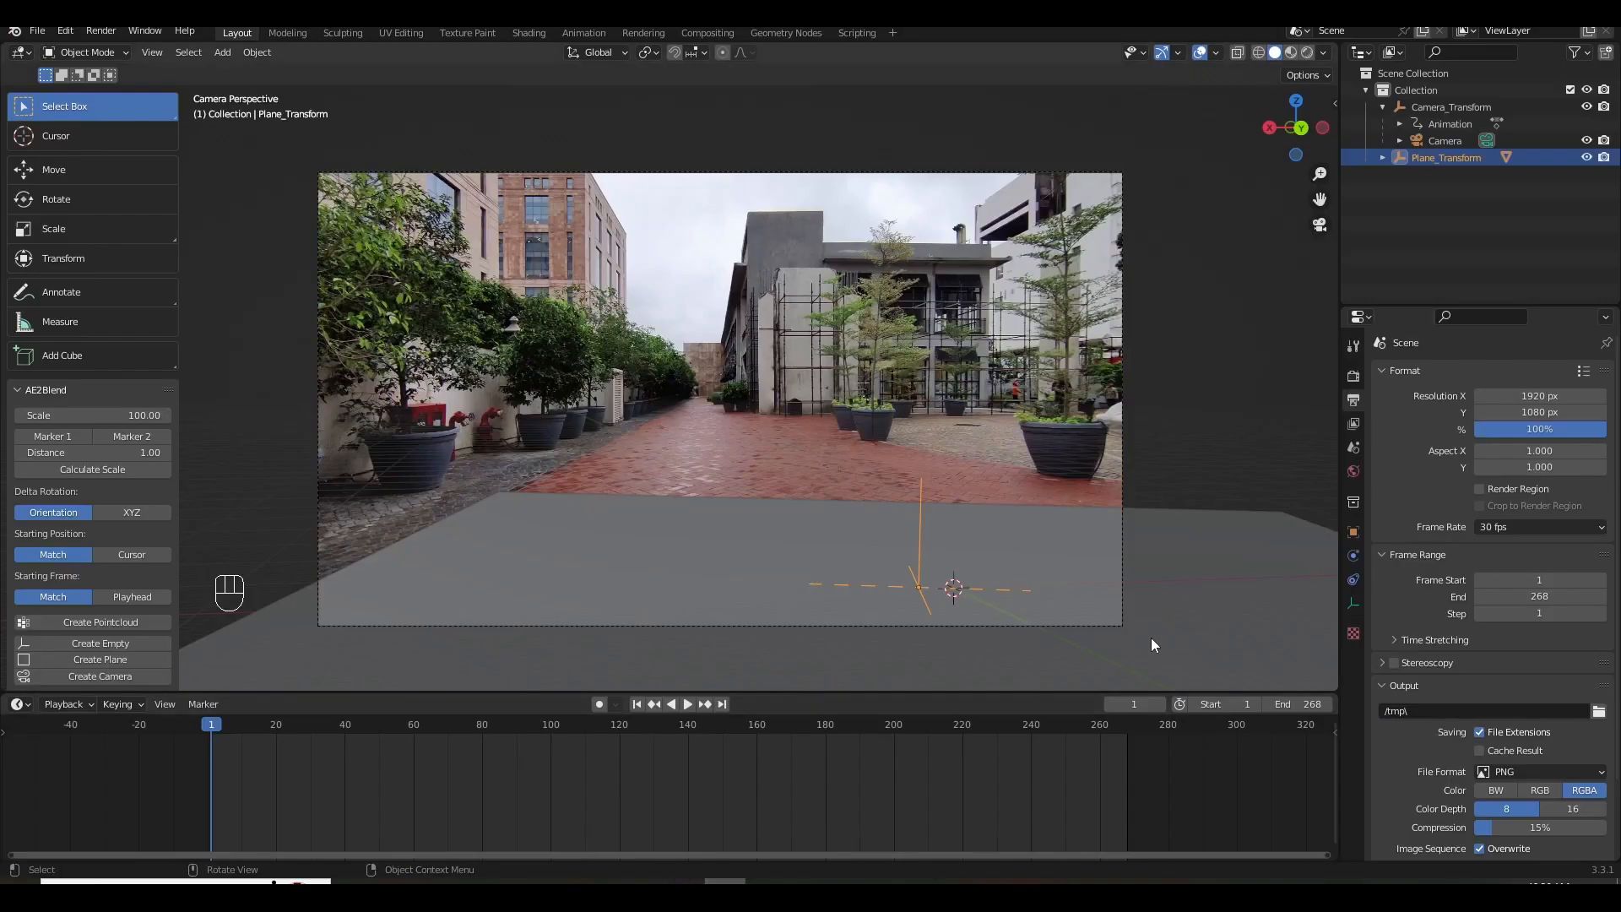
Switch to Blender, set the Camera's focal length to 18.74 mm and play the animation.
{"action": "left_click", "coordinate": [1437, 144]}
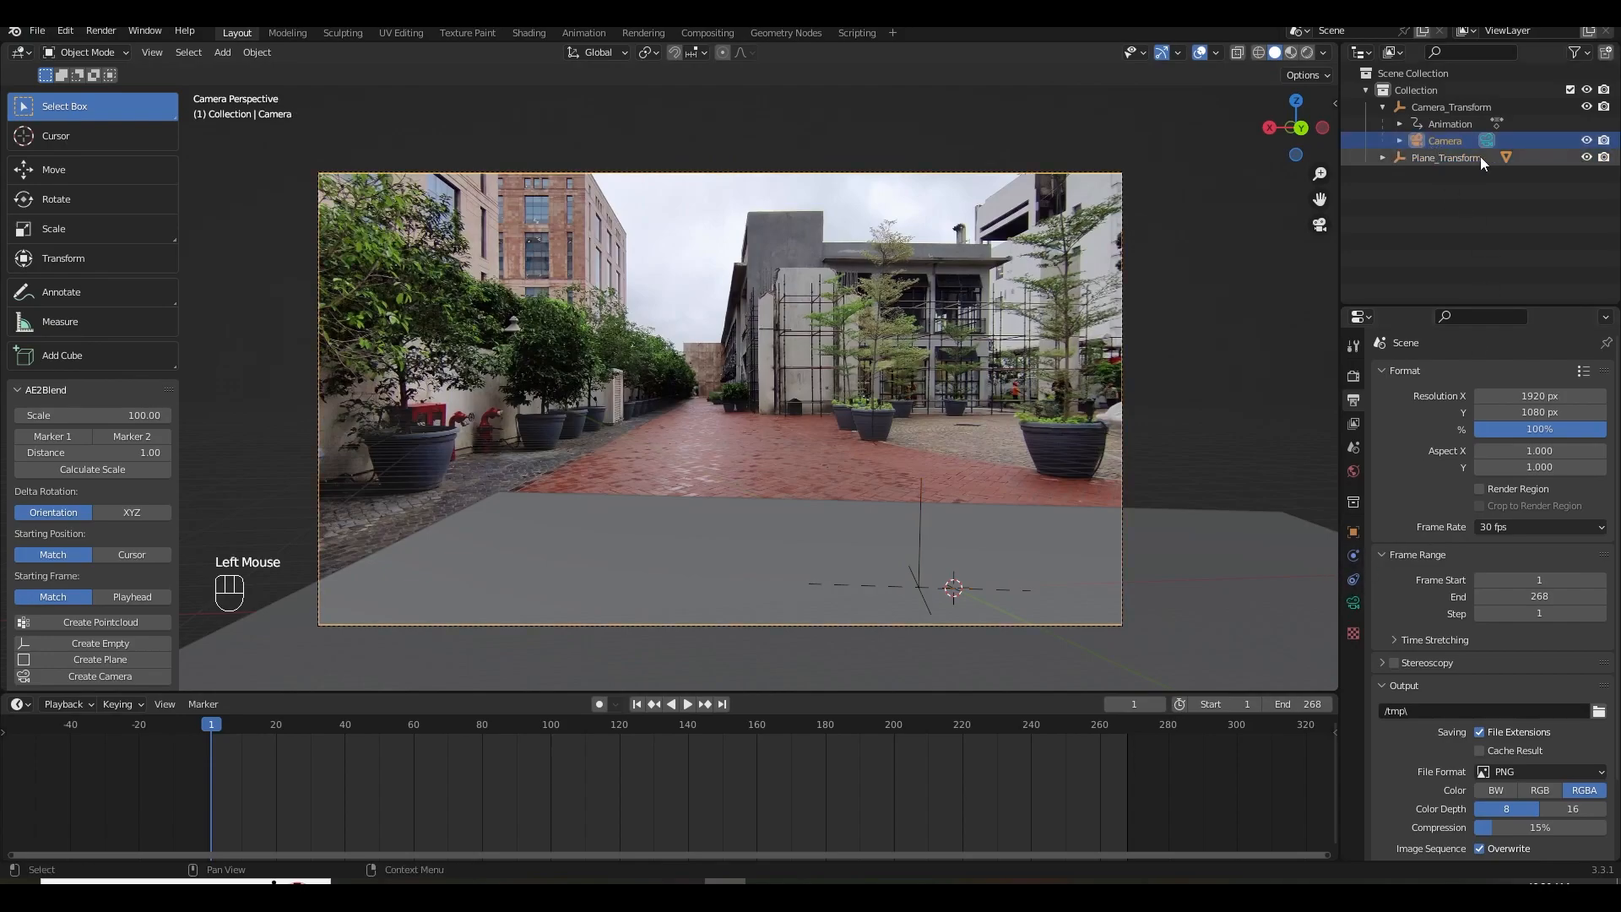
{"action": "left_click", "coordinate": [1353, 603]}
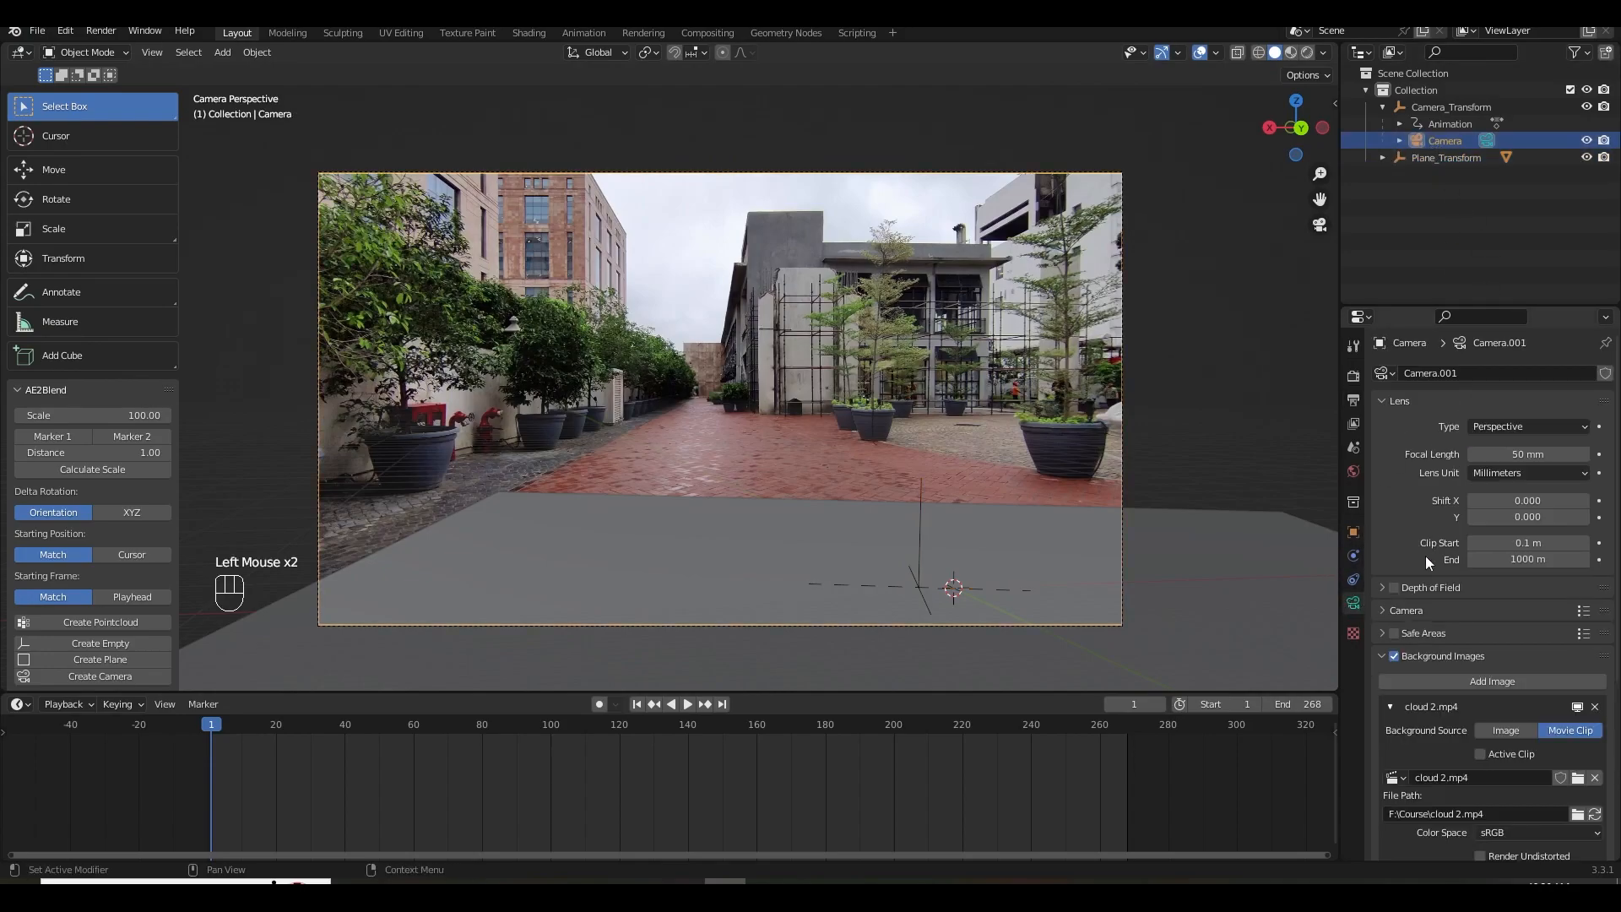
{"action": "left_click", "coordinate": [1539, 454]}
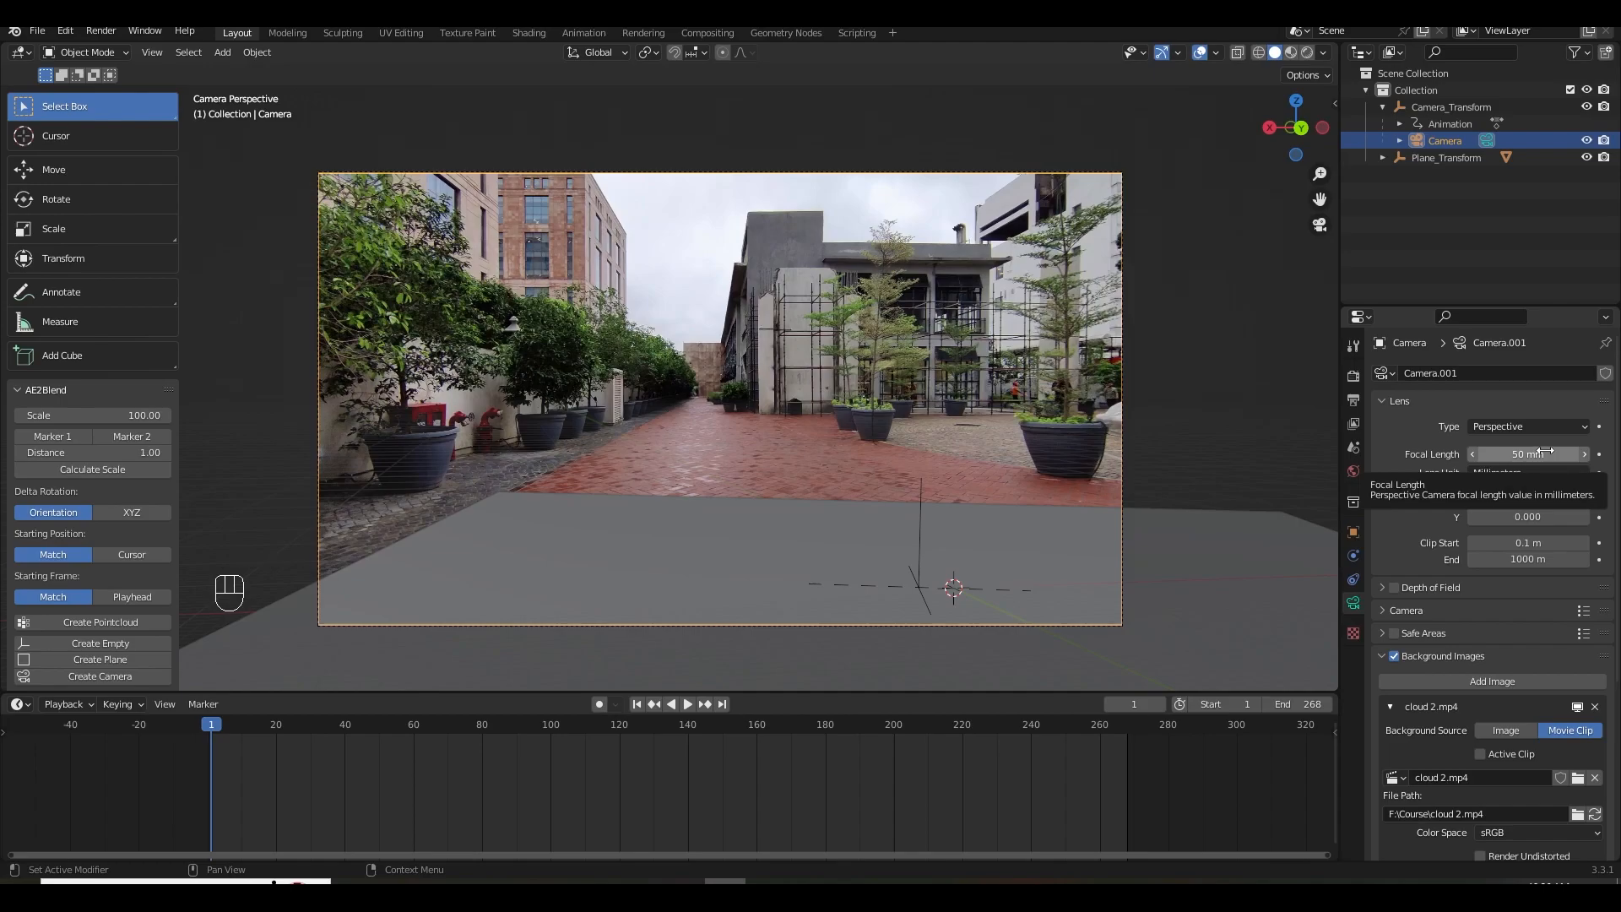
{"action": "left_click", "coordinate": [1443, 467]}
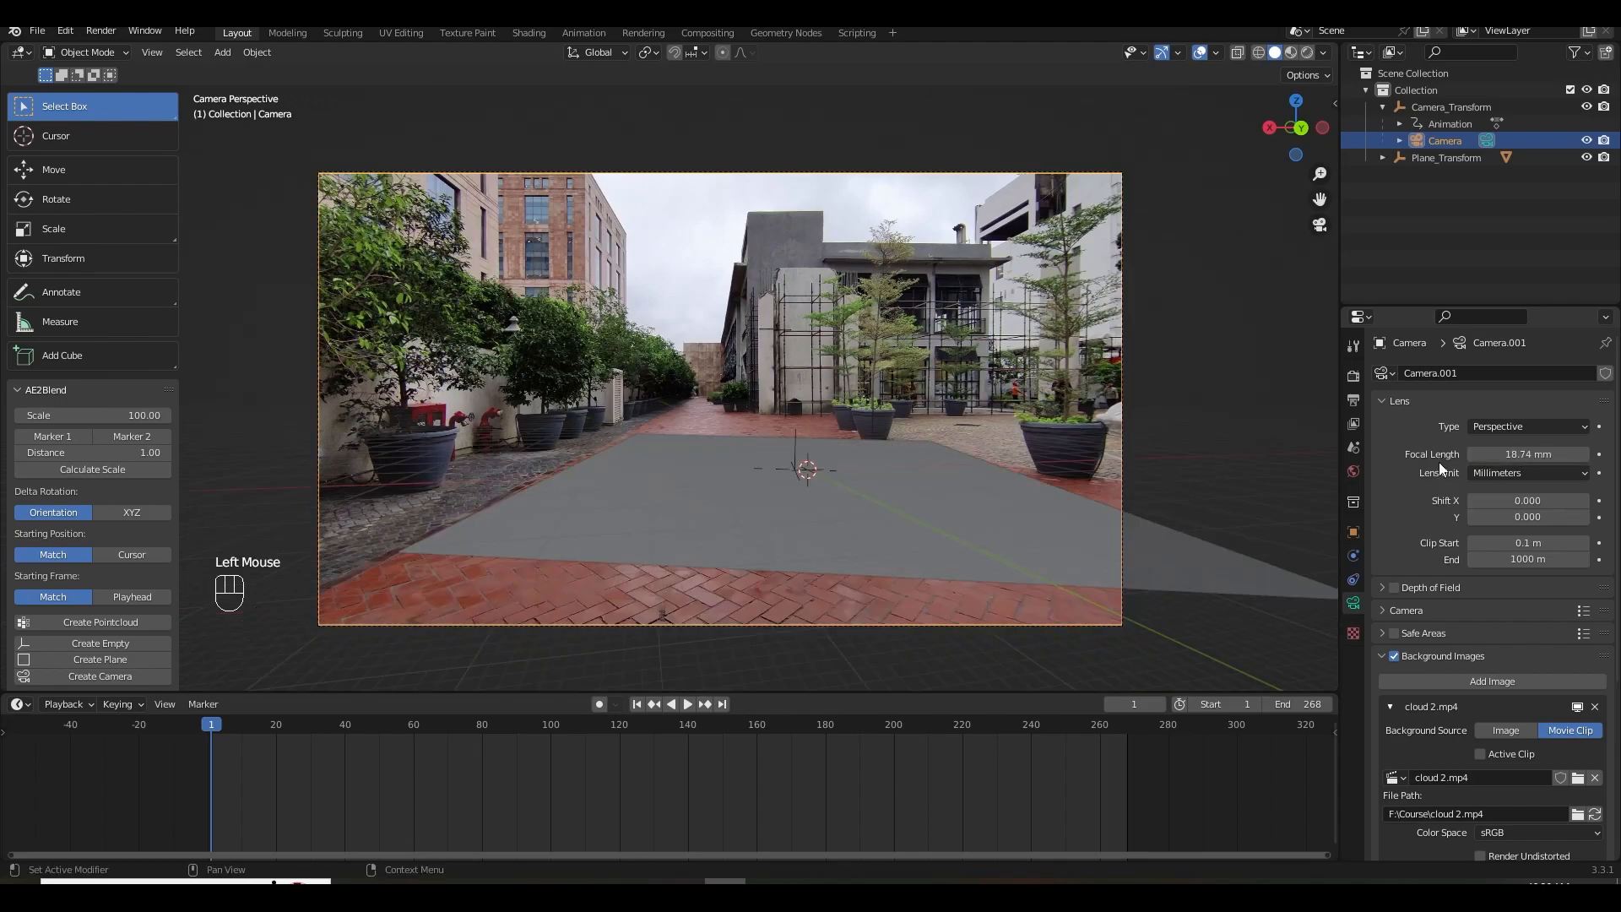
{"action": "left_click", "coordinate": [686, 705]}
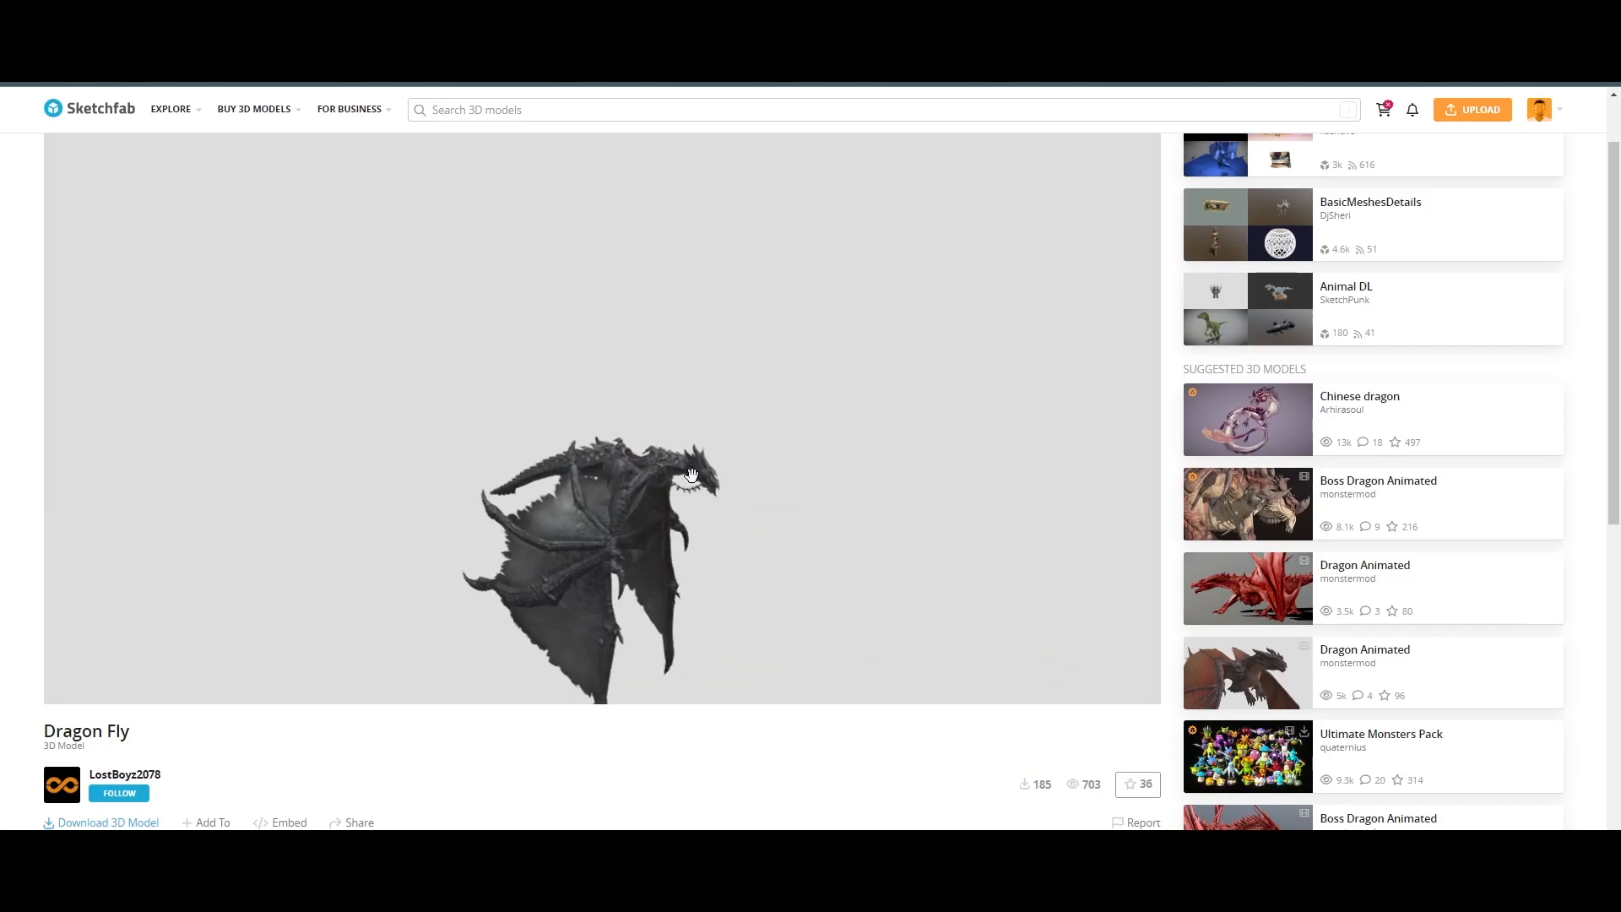
Review the Dragon Fly model page on Sketchfab and the smoke animation reference video on Pinterest.
{"action": "left_click_drag", "start_coordinate": [1614, 366], "coordinate": [1618, 324]}
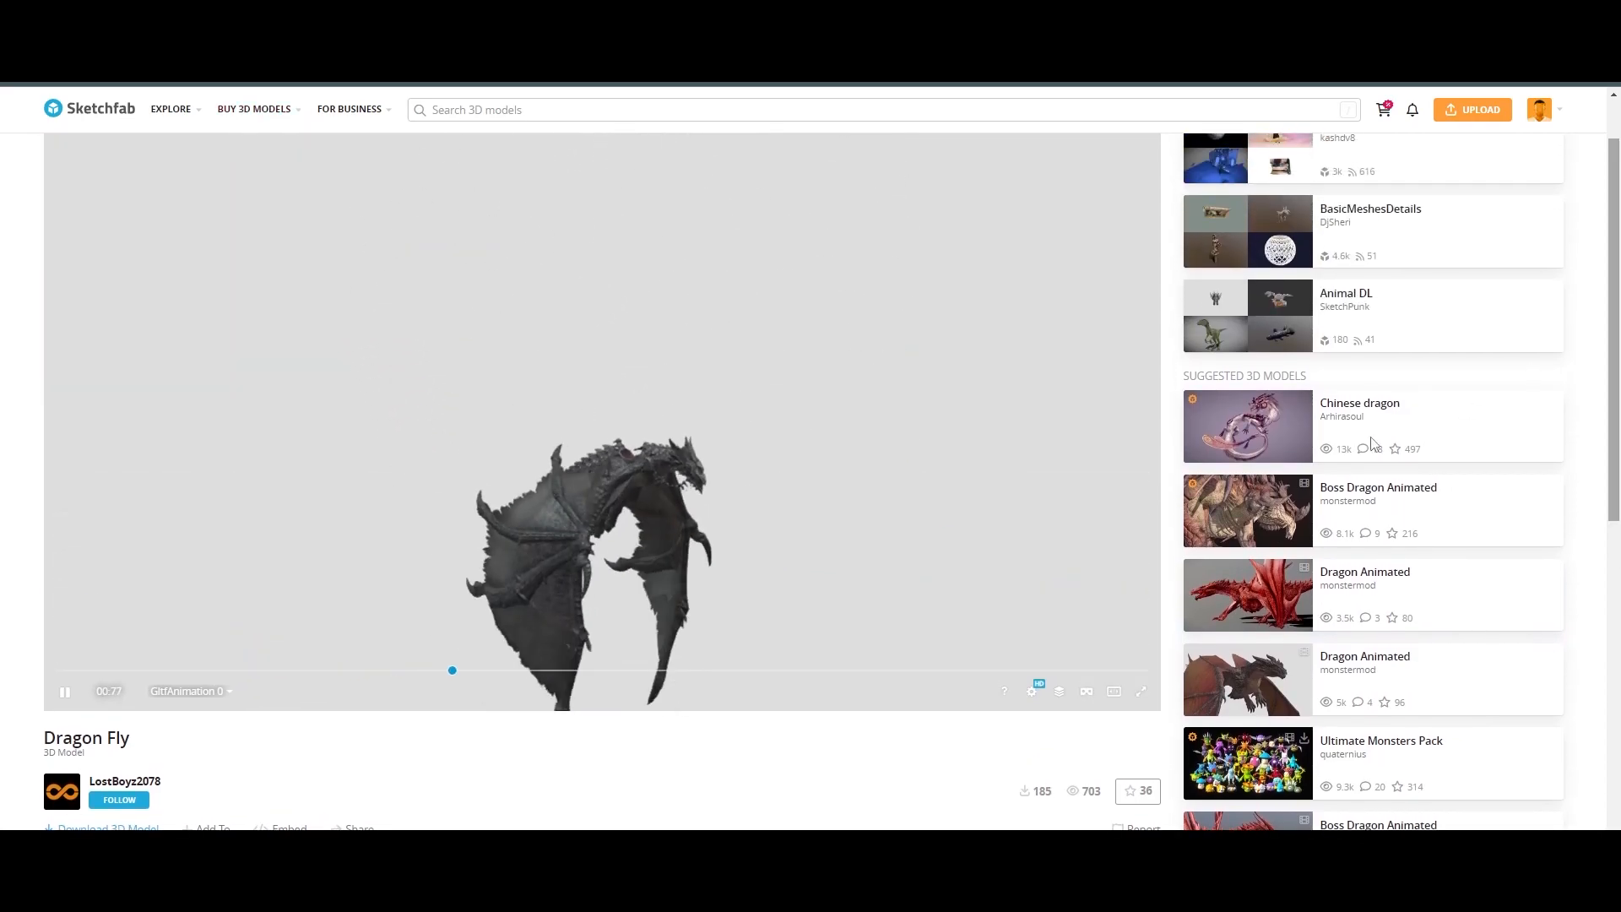
{"action": "left_click", "coordinate": [142, 827]}
{"action": "left_click", "coordinate": [574, 634]}
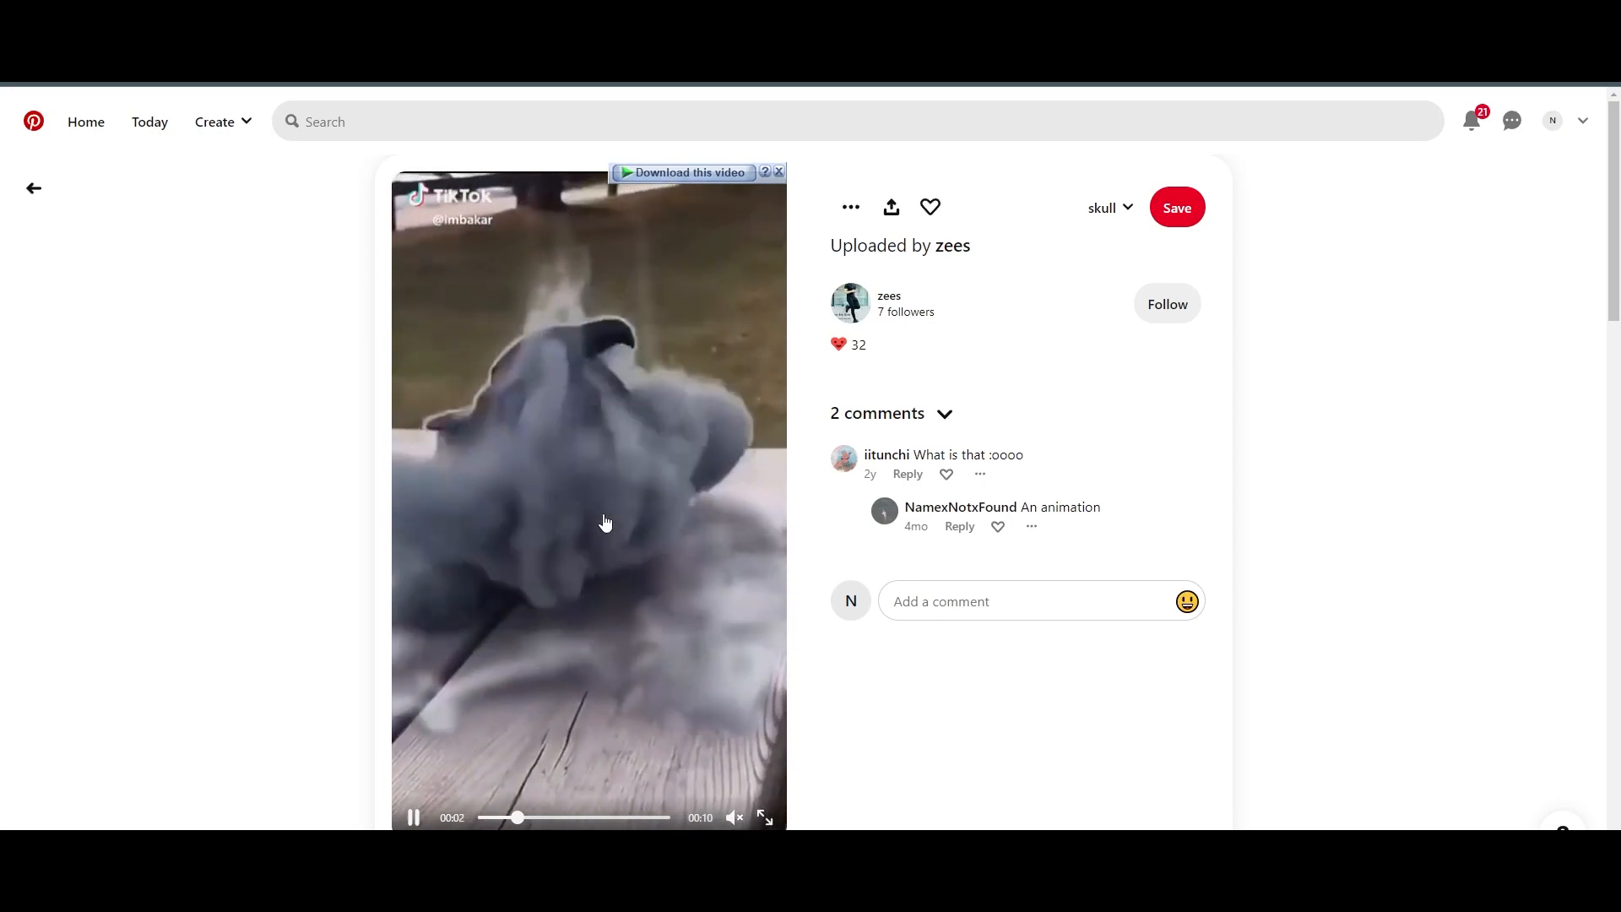
{"action": "left_click", "coordinate": [619, 533]}
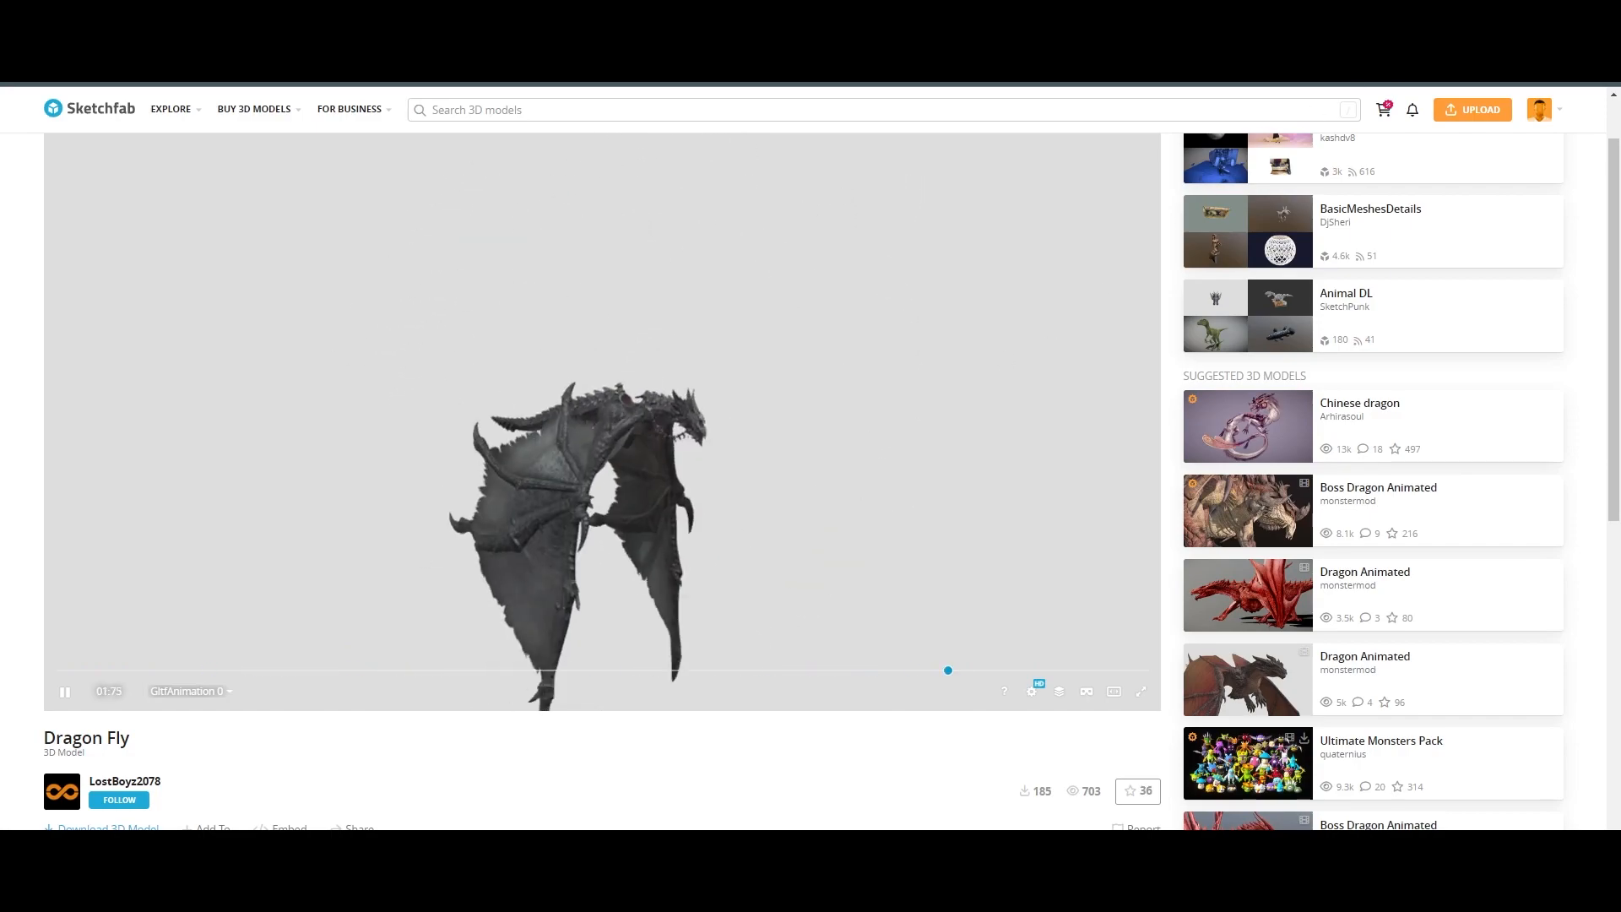
Import the glTF model scene.gltf from G:\2023 3d models\dragon_fly into the Blender scene.
{"action": "left_click", "coordinate": [38, 32]}
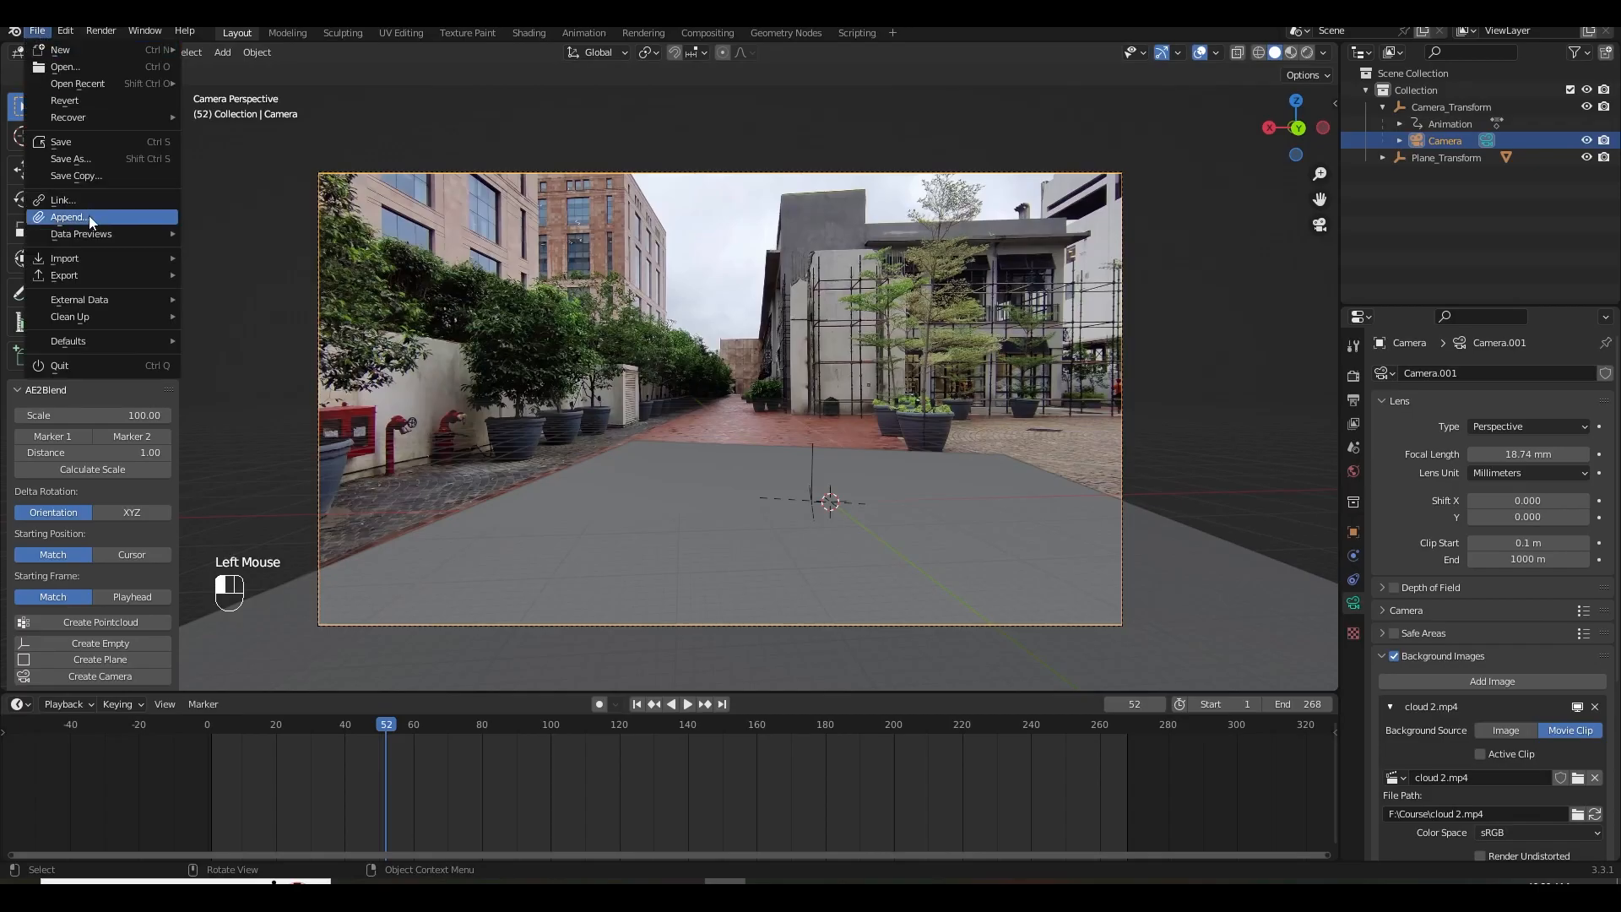
{"action": "mouse_move", "coordinate": [81, 258]}
{"action": "left_click", "coordinate": [302, 459]}
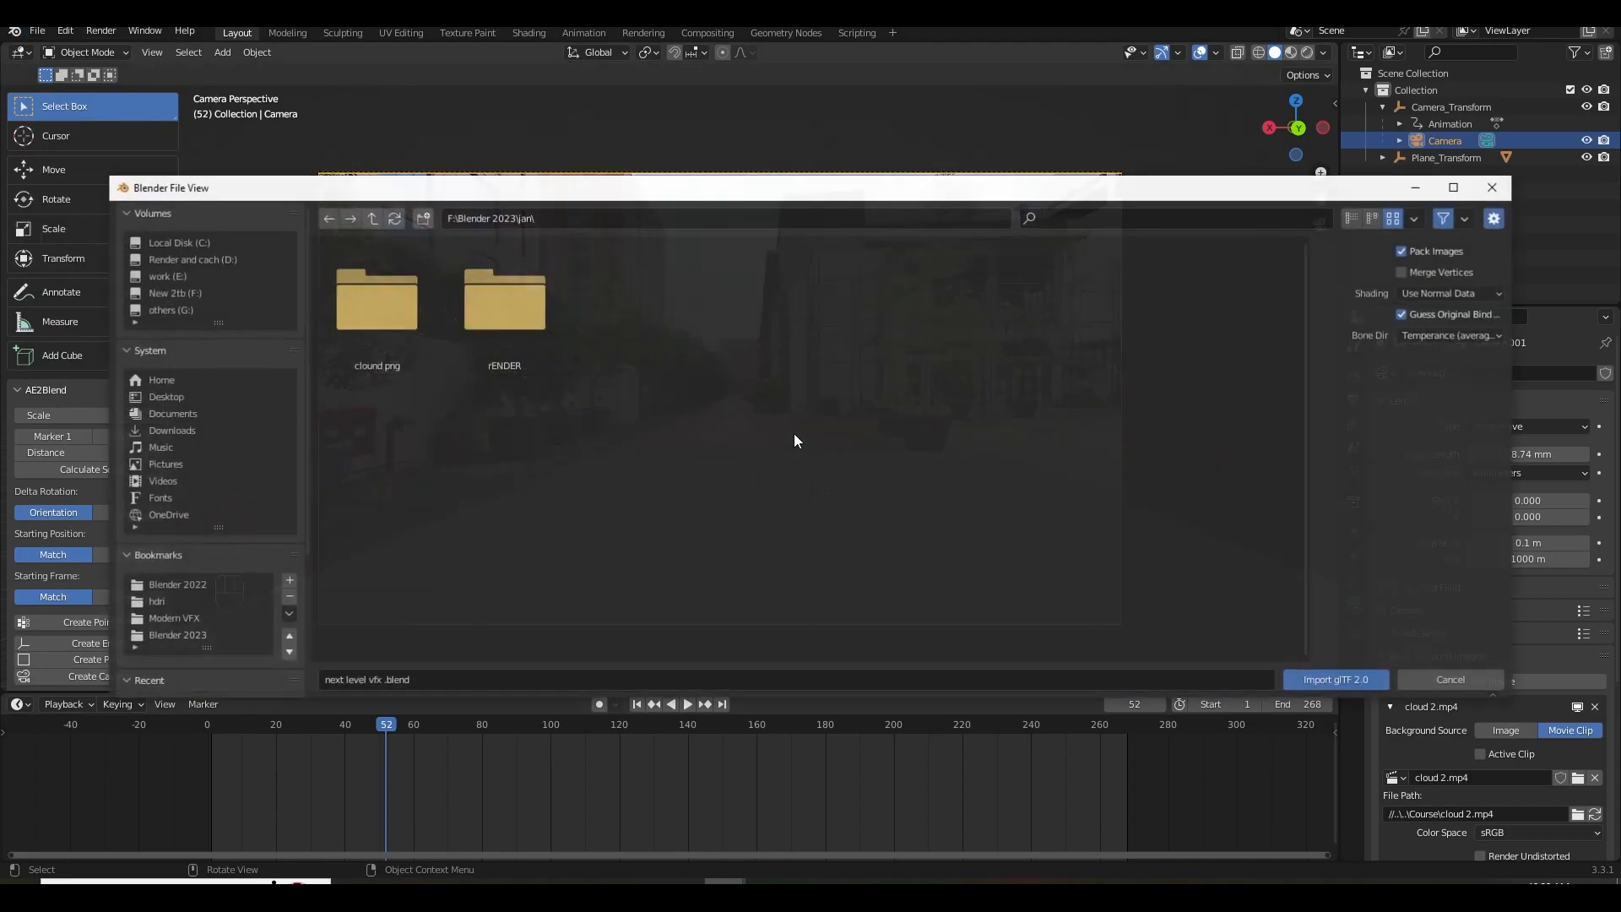
{"action": "left_click", "coordinate": [604, 218]}
{"action": "key", "text": "Return"}
{"action": "left_click", "coordinate": [528, 287]}
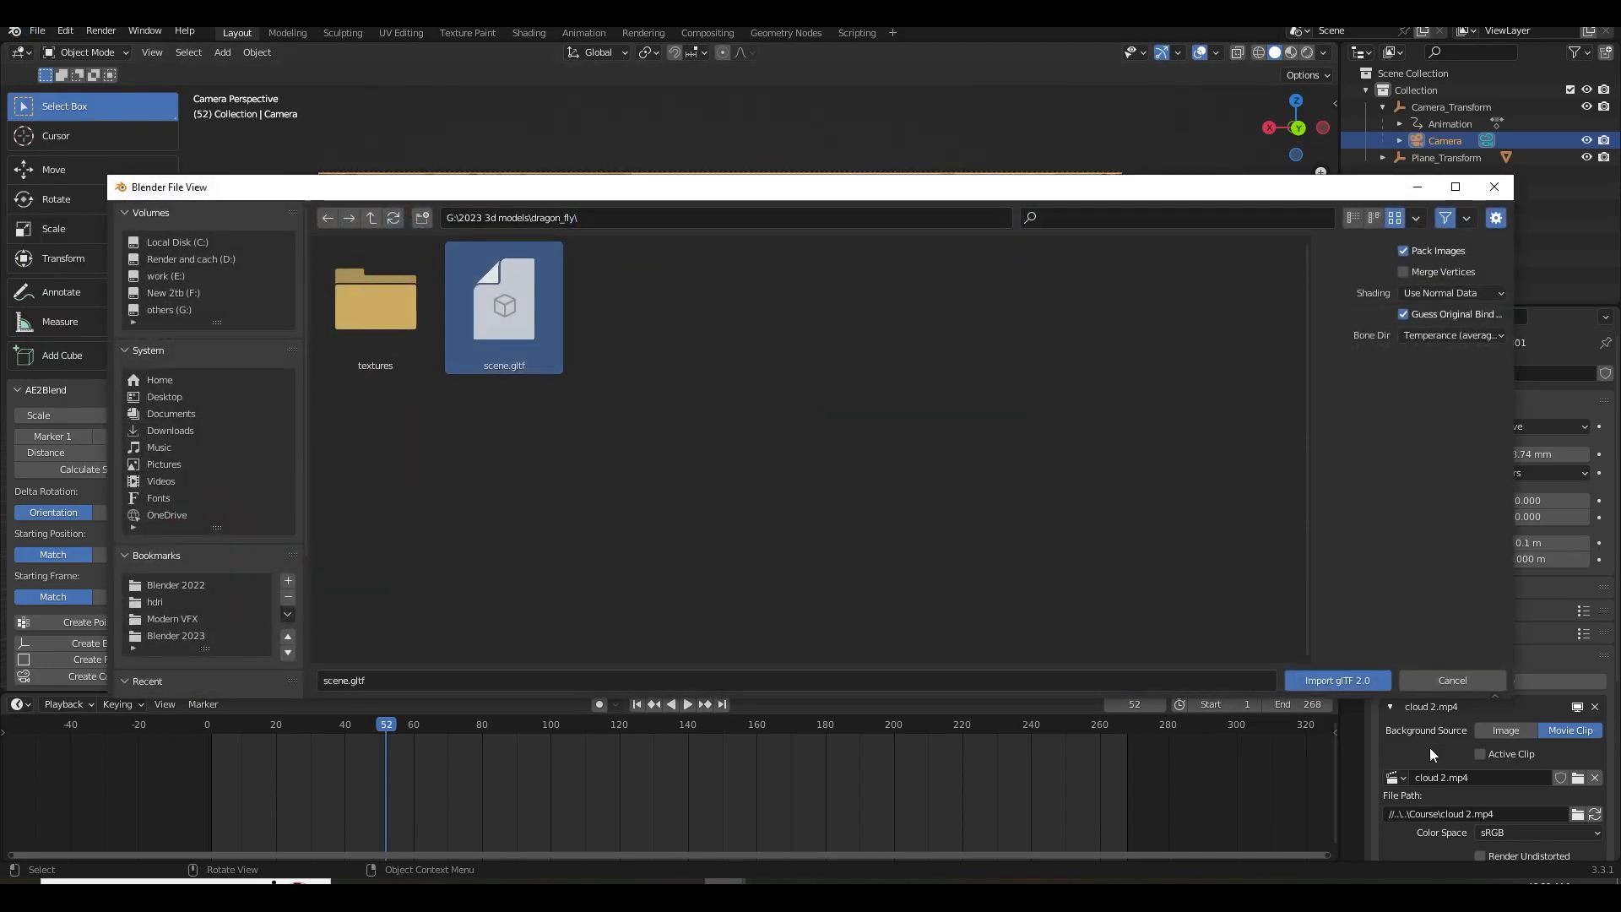
{"action": "left_click", "coordinate": [1330, 682]}
Move the imported model's objects into a new collection named dragon.
{"action": "key", "text": "m"}
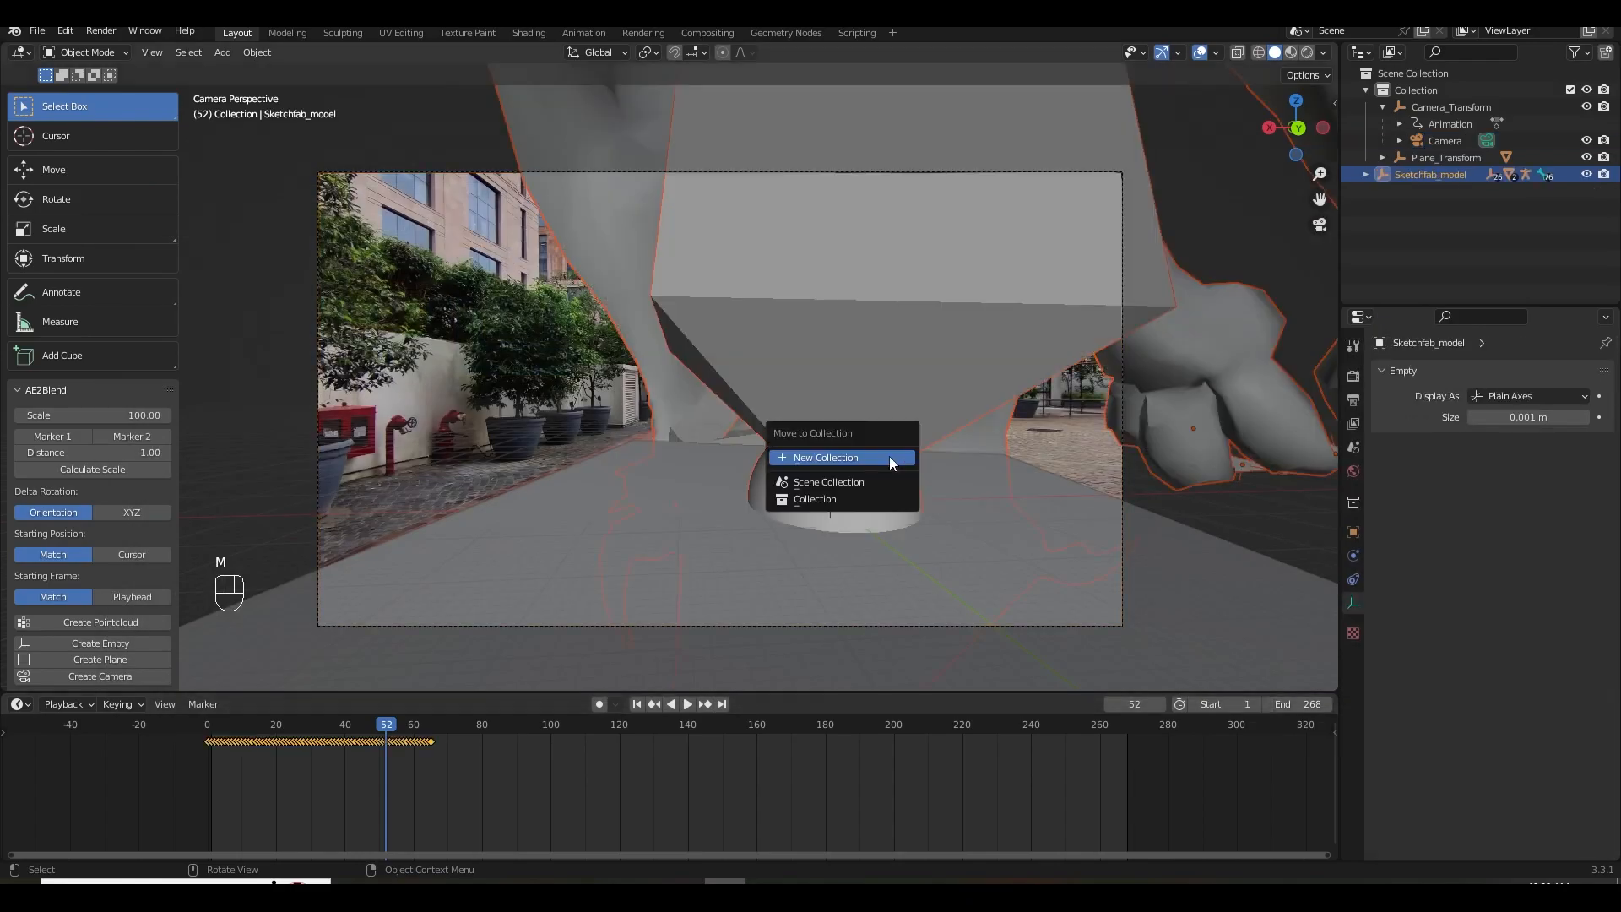
{"action": "left_click", "coordinate": [886, 457]}
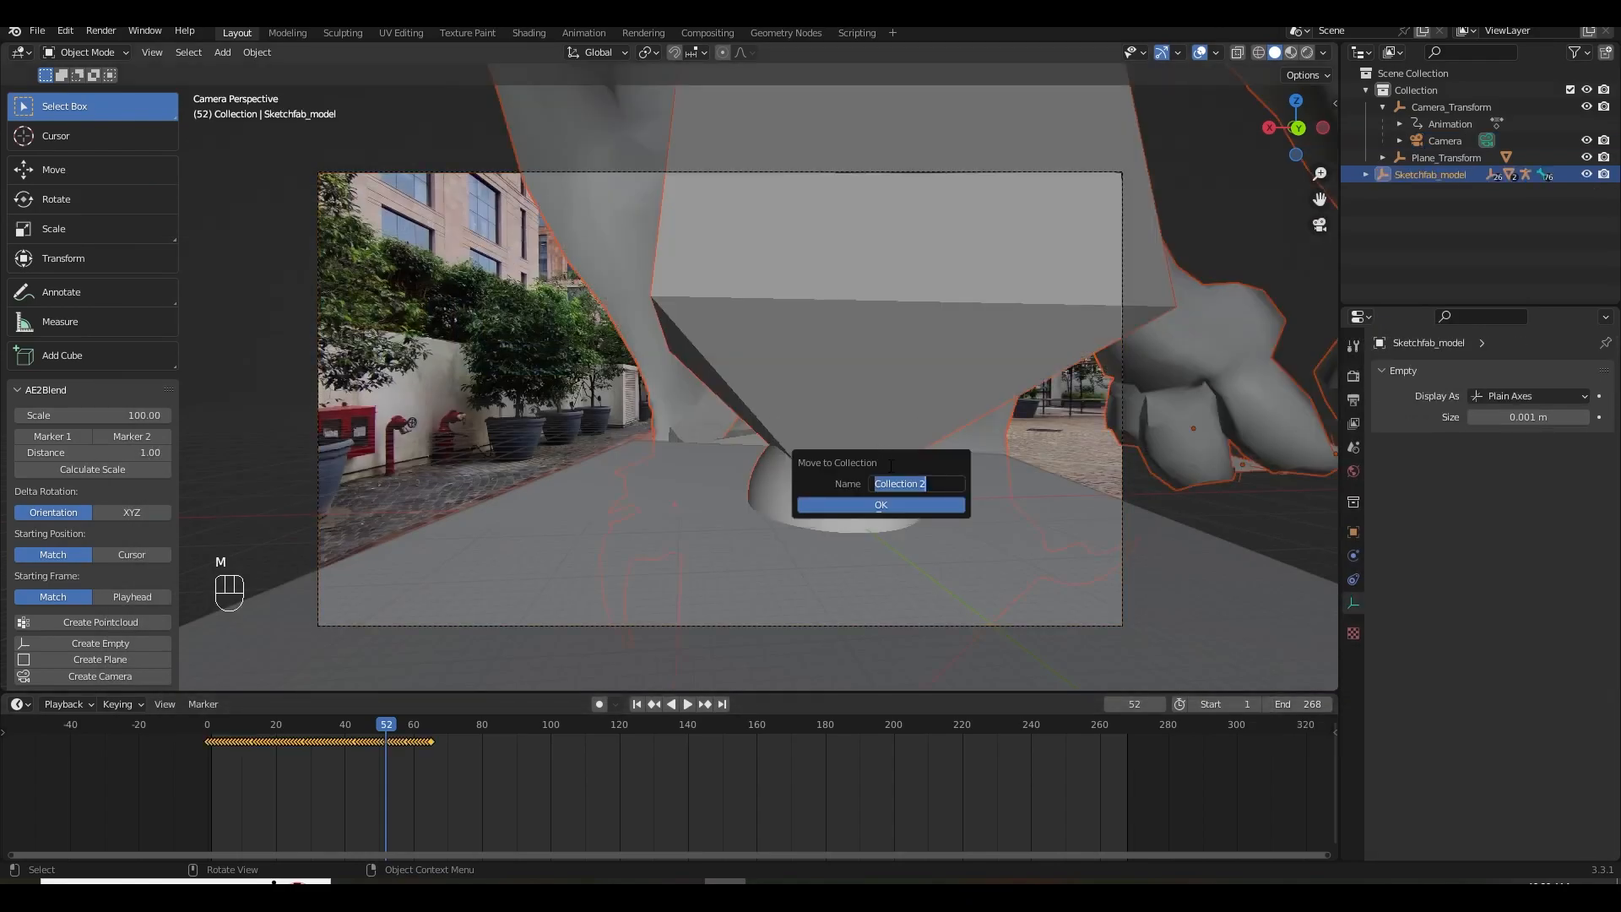
{"action": "left_click", "coordinate": [898, 505]}
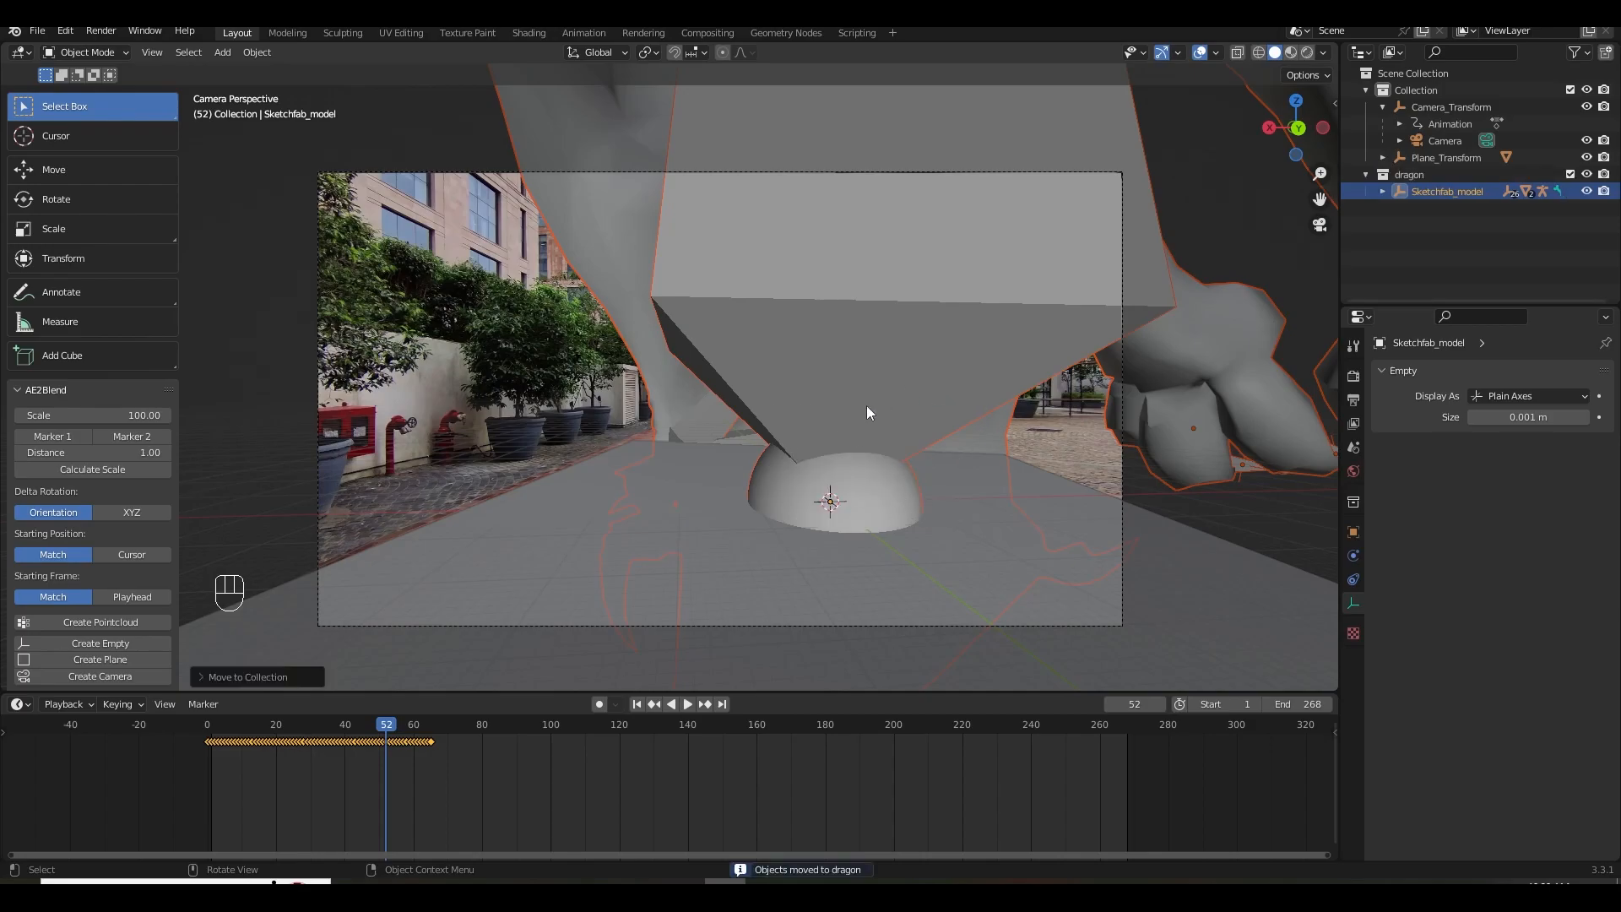
Scale the dragon model down to fit the street footage and move it up along Z above the plane.
{"action": "key", "text": "s"}
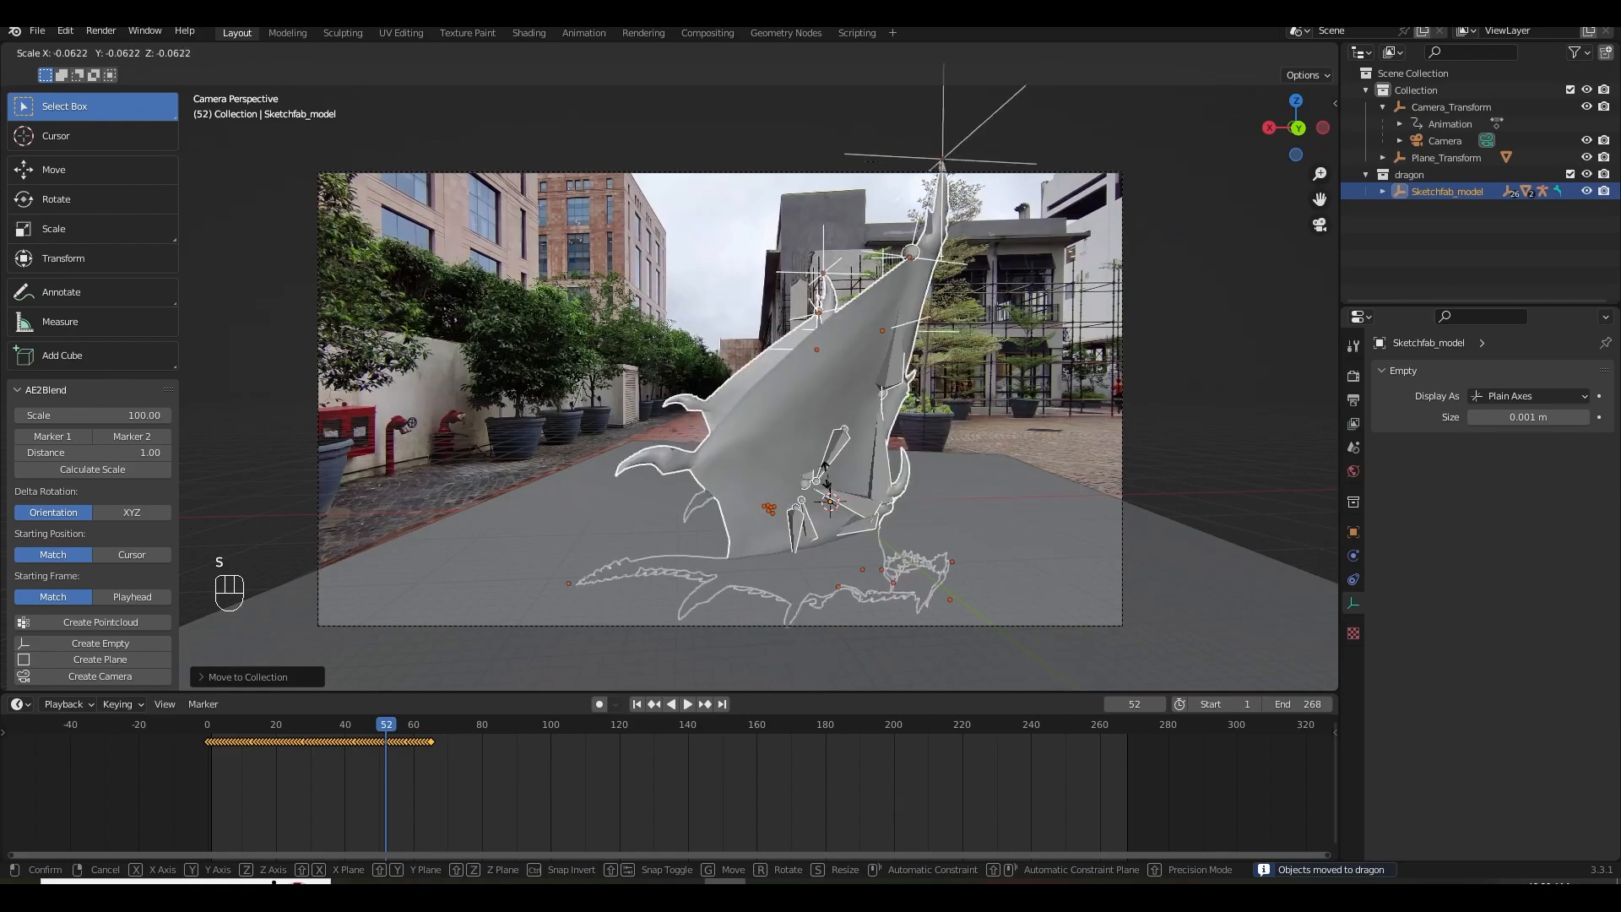
{"action": "left_click", "coordinate": [839, 478]}
{"action": "key", "text": "g"}
{"action": "key", "text": "z"}
{"action": "left_click", "coordinate": [939, 384]}
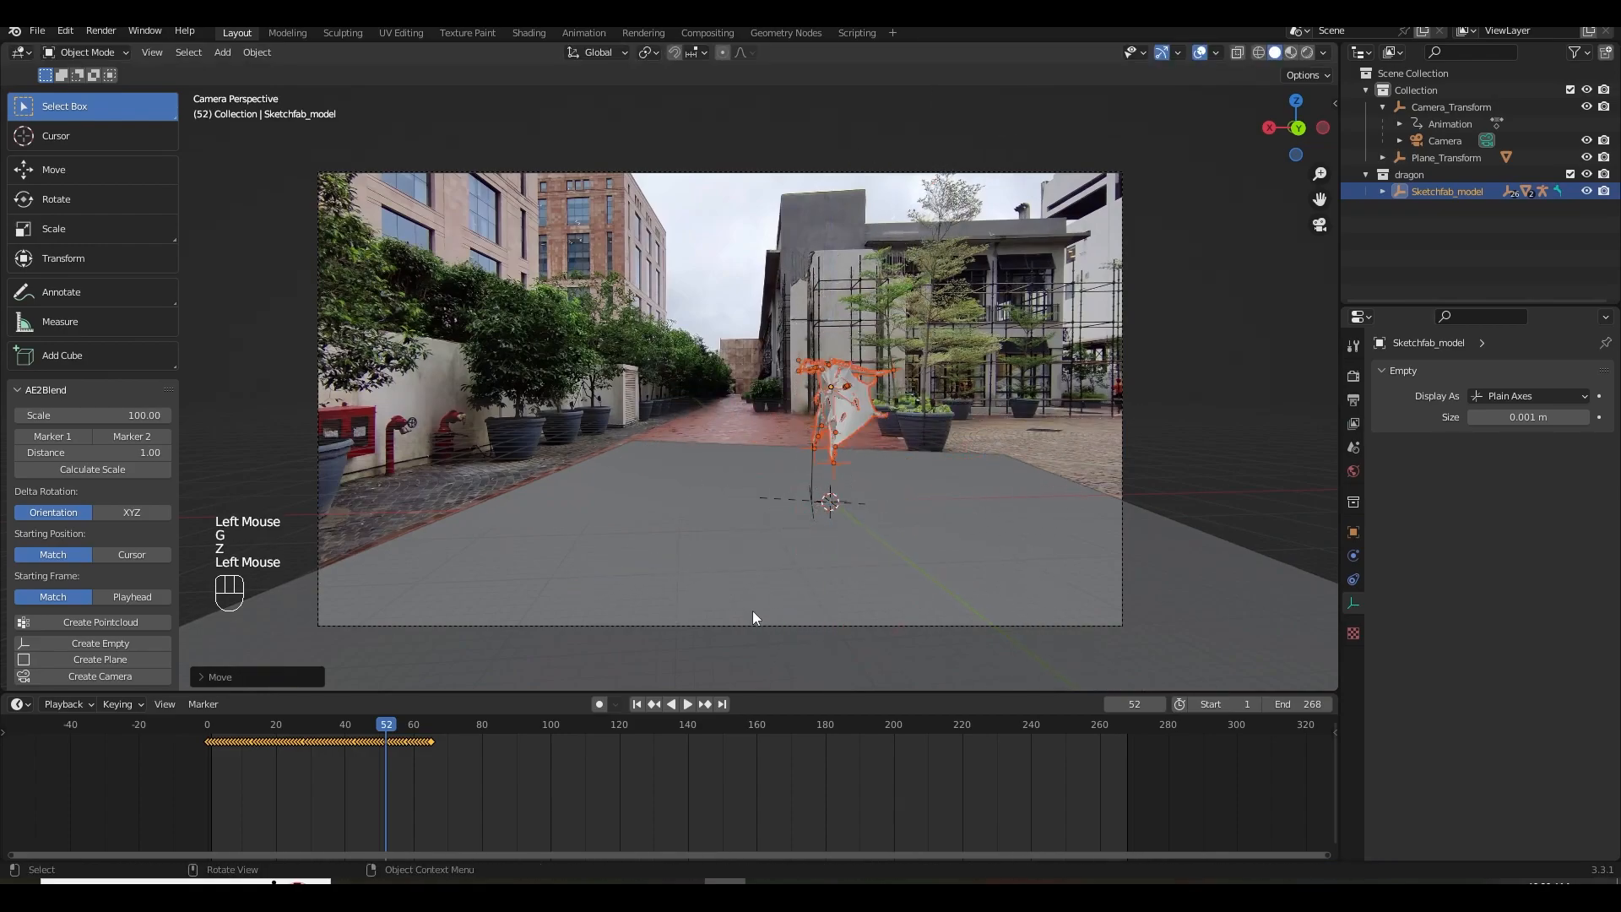
Rotate the dragon about the global Z axis, play the animation from the first frame, and clear the selection.
{"action": "key", "text": "r"}
{"action": "key", "text": "z"}
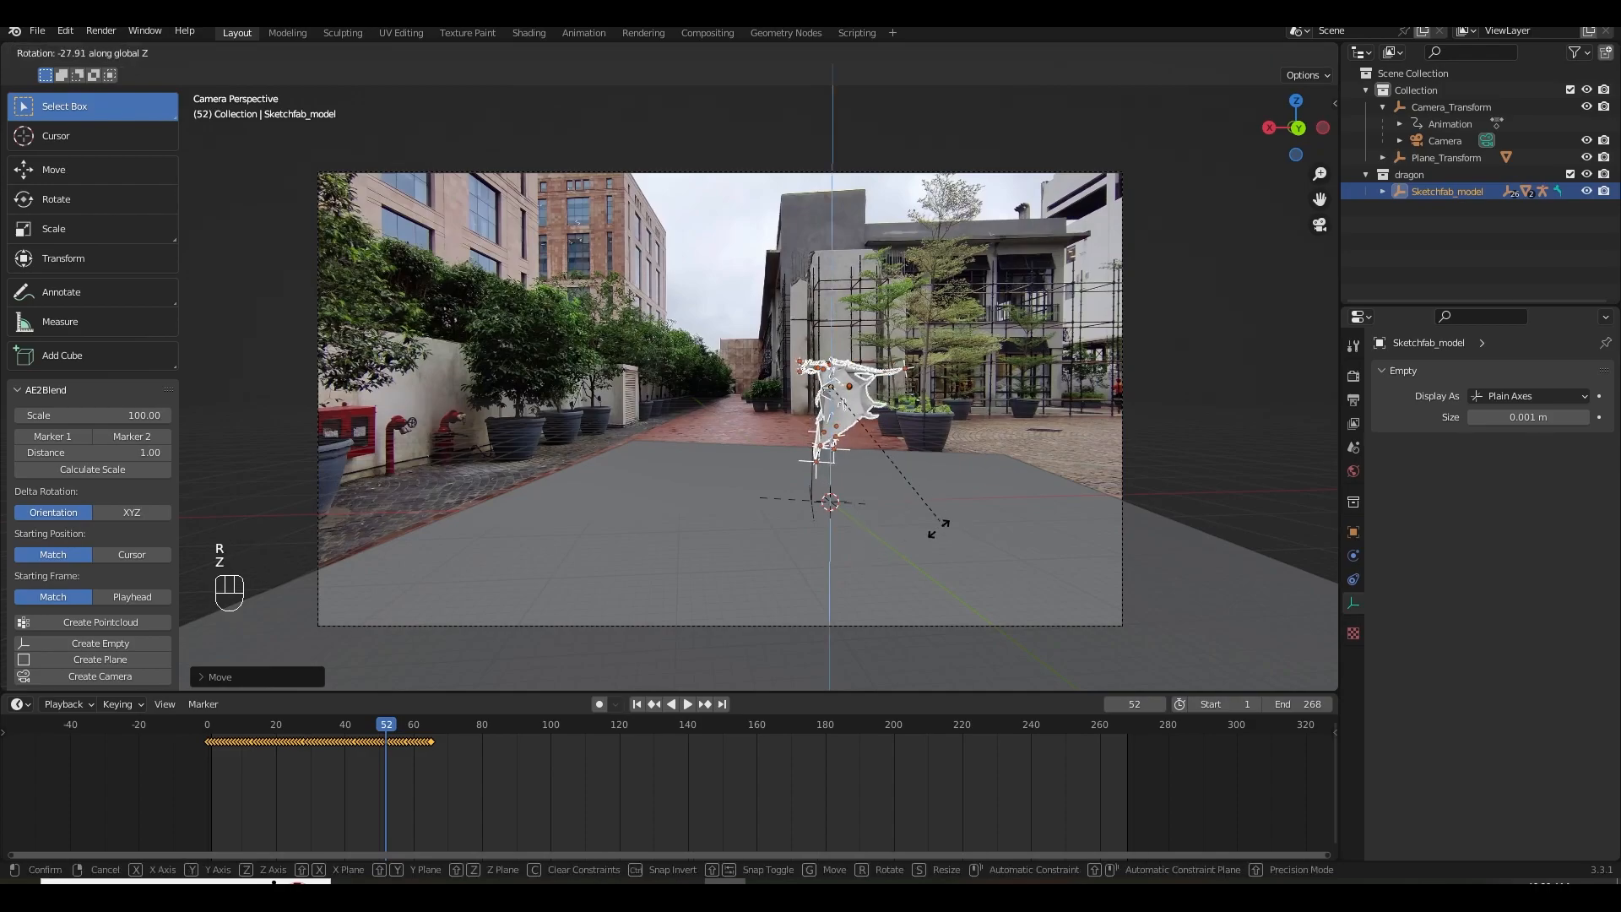
{"action": "left_click", "coordinate": [764, 420]}
{"action": "left_click", "coordinate": [637, 703]}
{"action": "left_click", "coordinate": [684, 703]}
{"action": "left_click", "coordinate": [986, 427]}
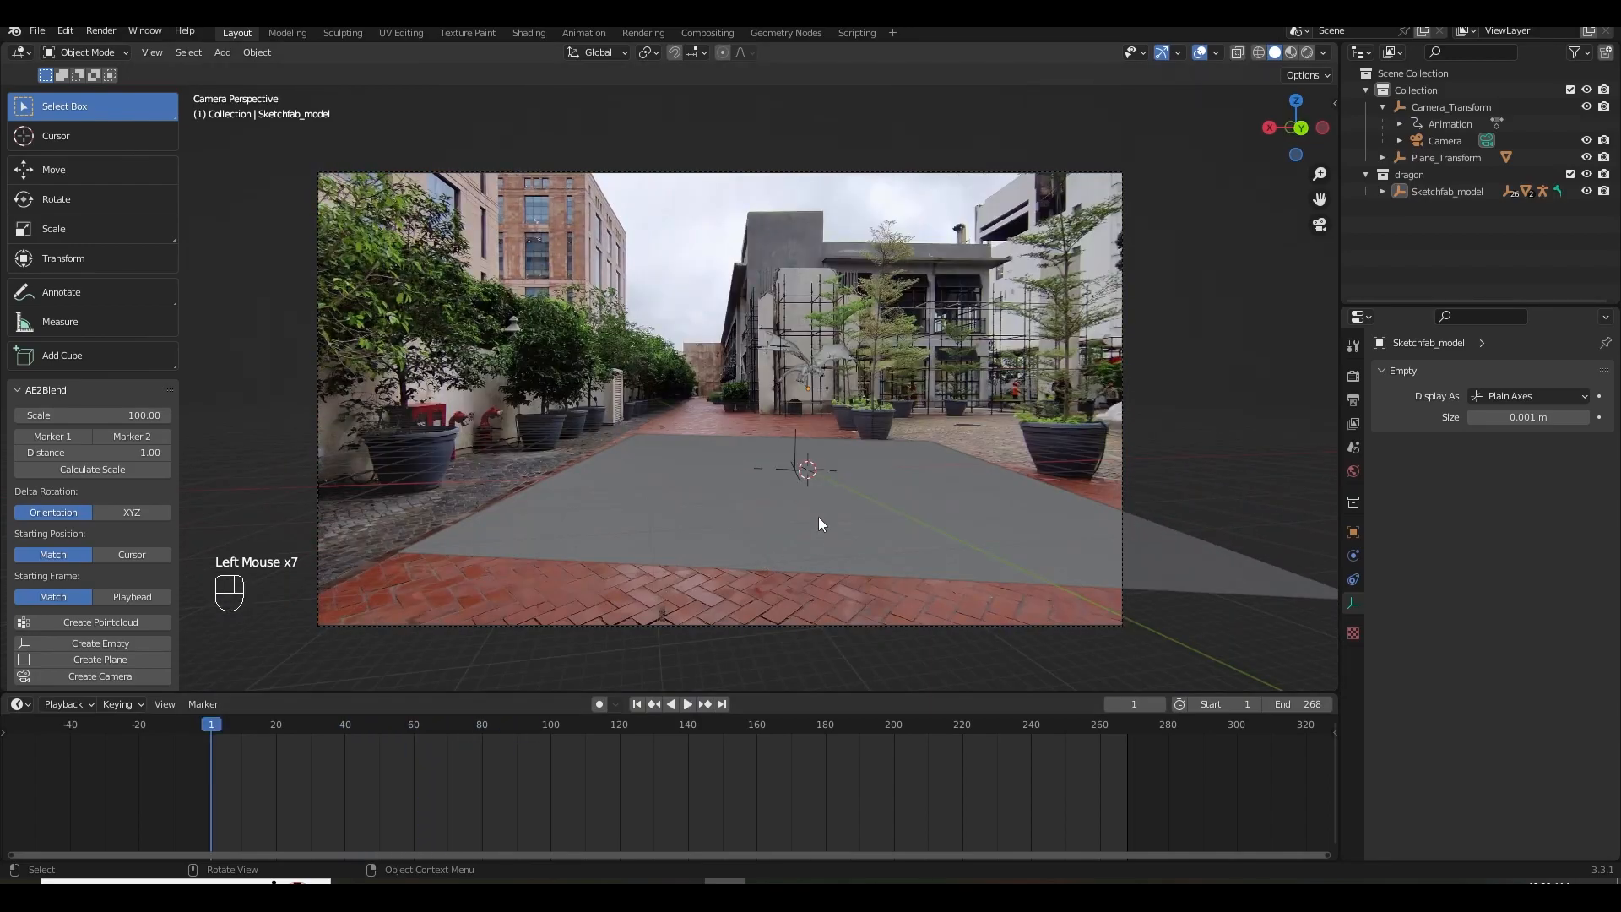
Select the dragon model's full hierarchy and scrub through the timeline to examine how far its animation keyframes run.
{"action": "left_click", "coordinate": [1426, 194]}
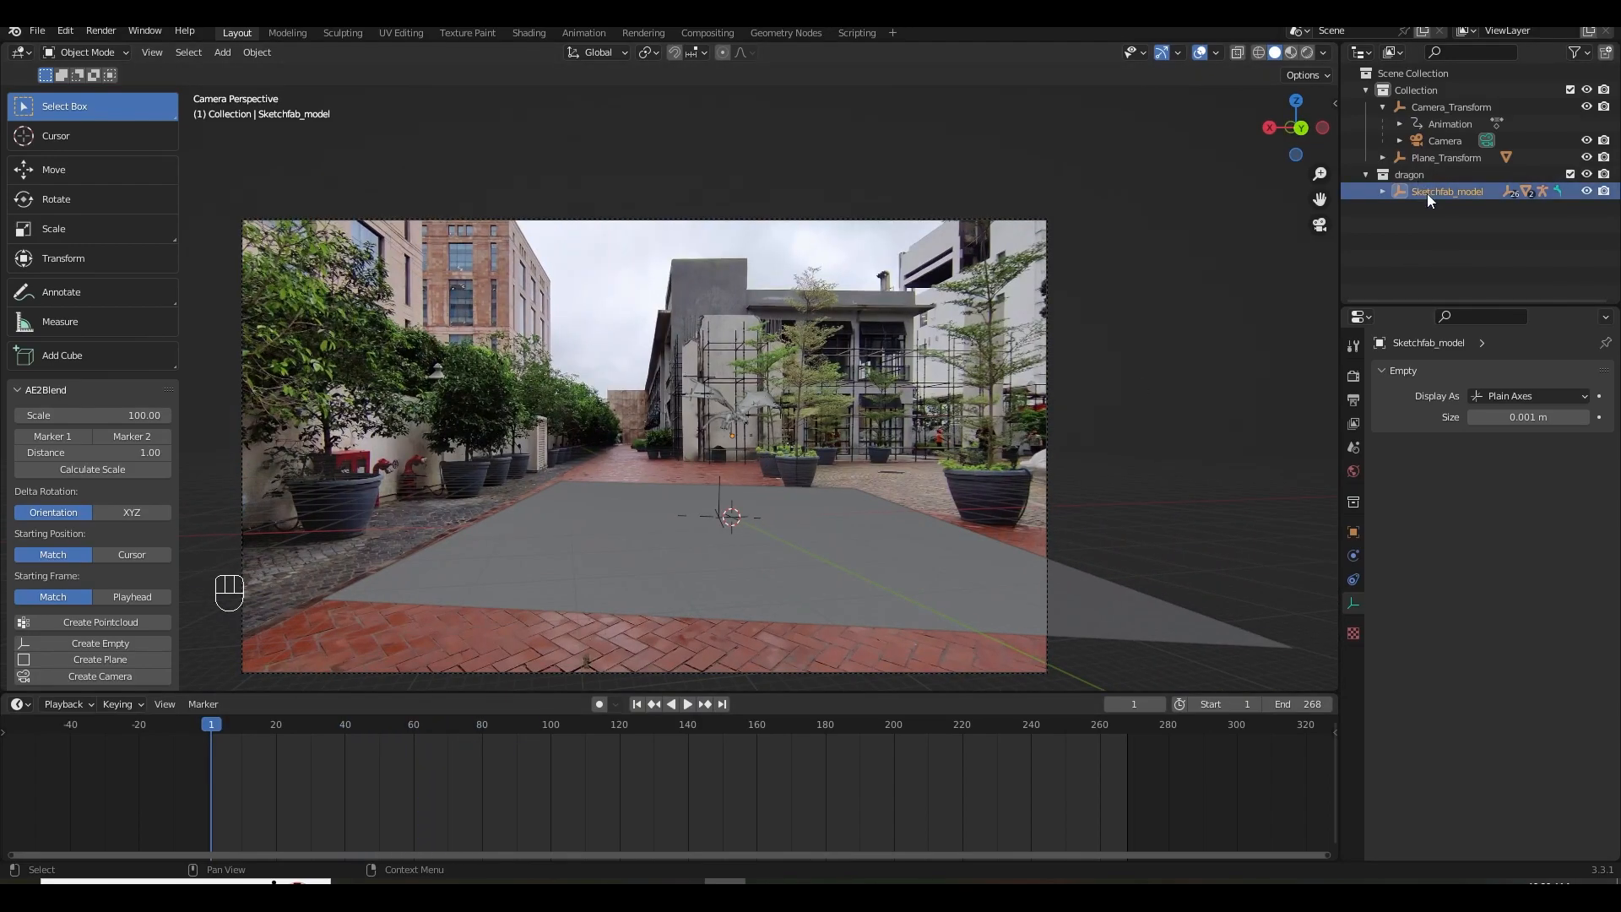
{"action": "right_click", "coordinate": [1427, 194]}
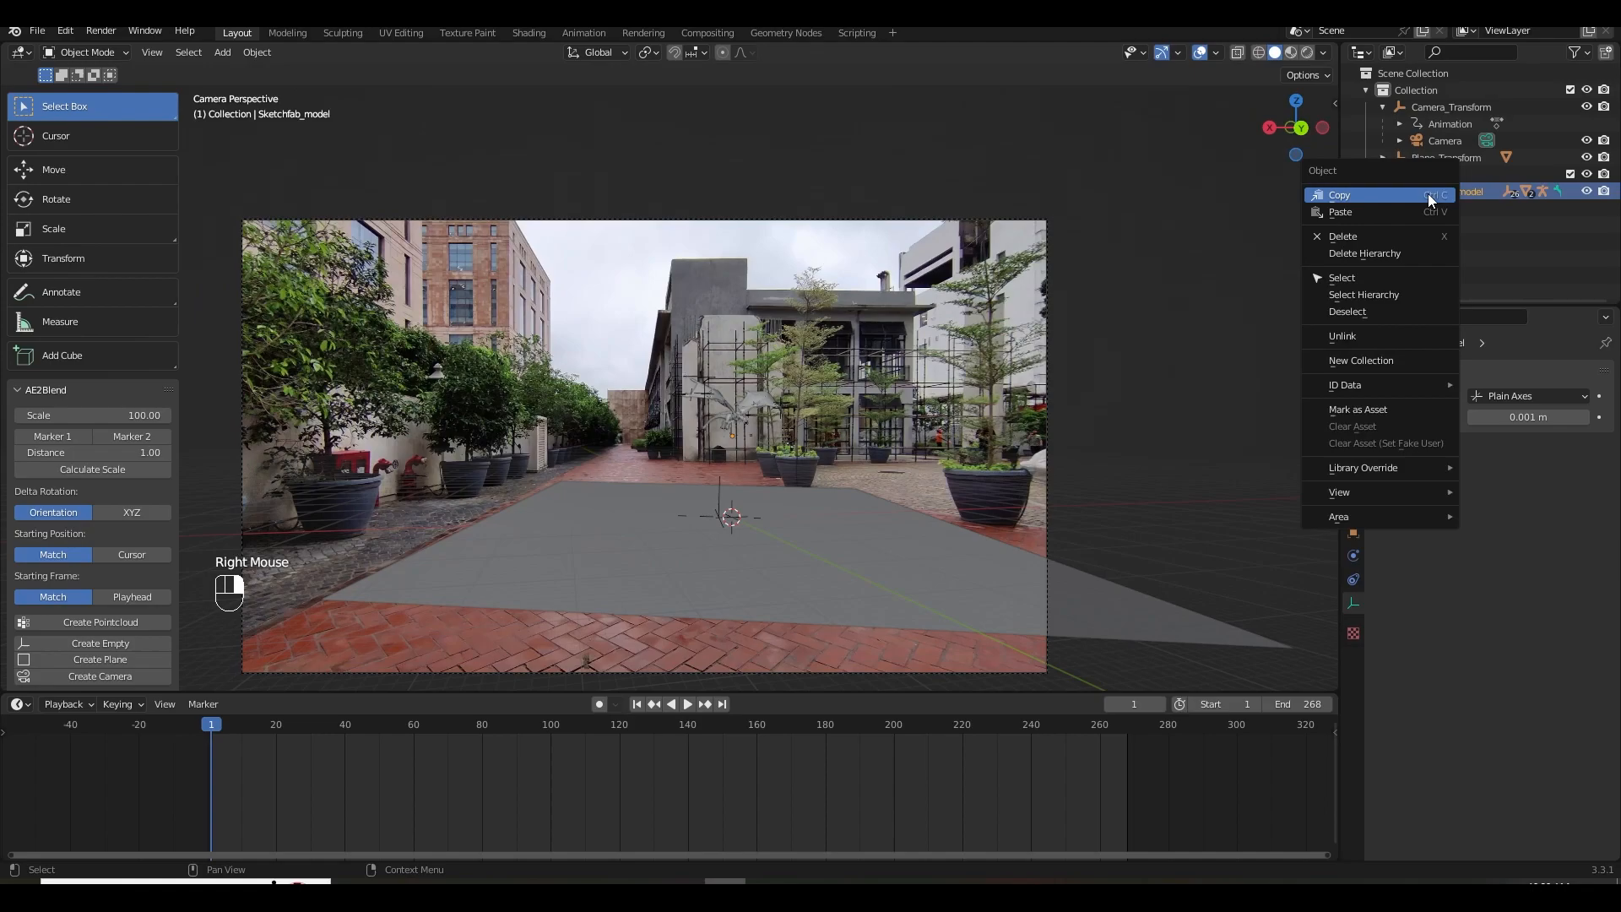
{"action": "left_click", "coordinate": [1368, 295]}
{"action": "left_click_drag", "start_coordinate": [213, 731], "coordinate": [442, 726]}
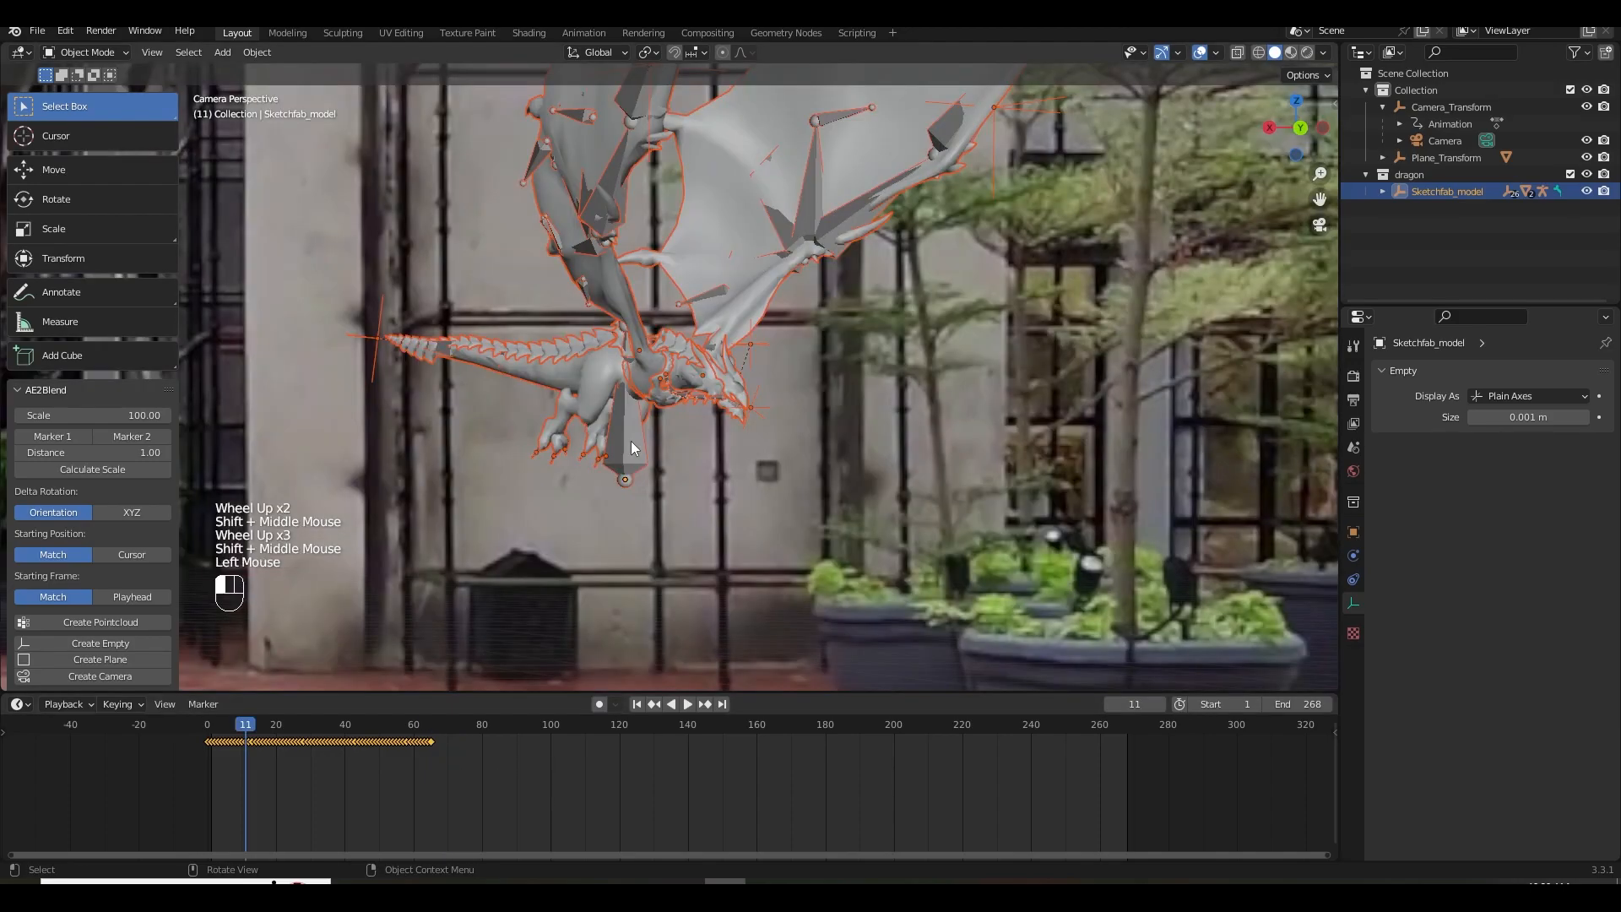
Select the dragon's armature in the viewport and switch it to Pose Mode.
{"action": "left_click", "coordinate": [639, 426]}
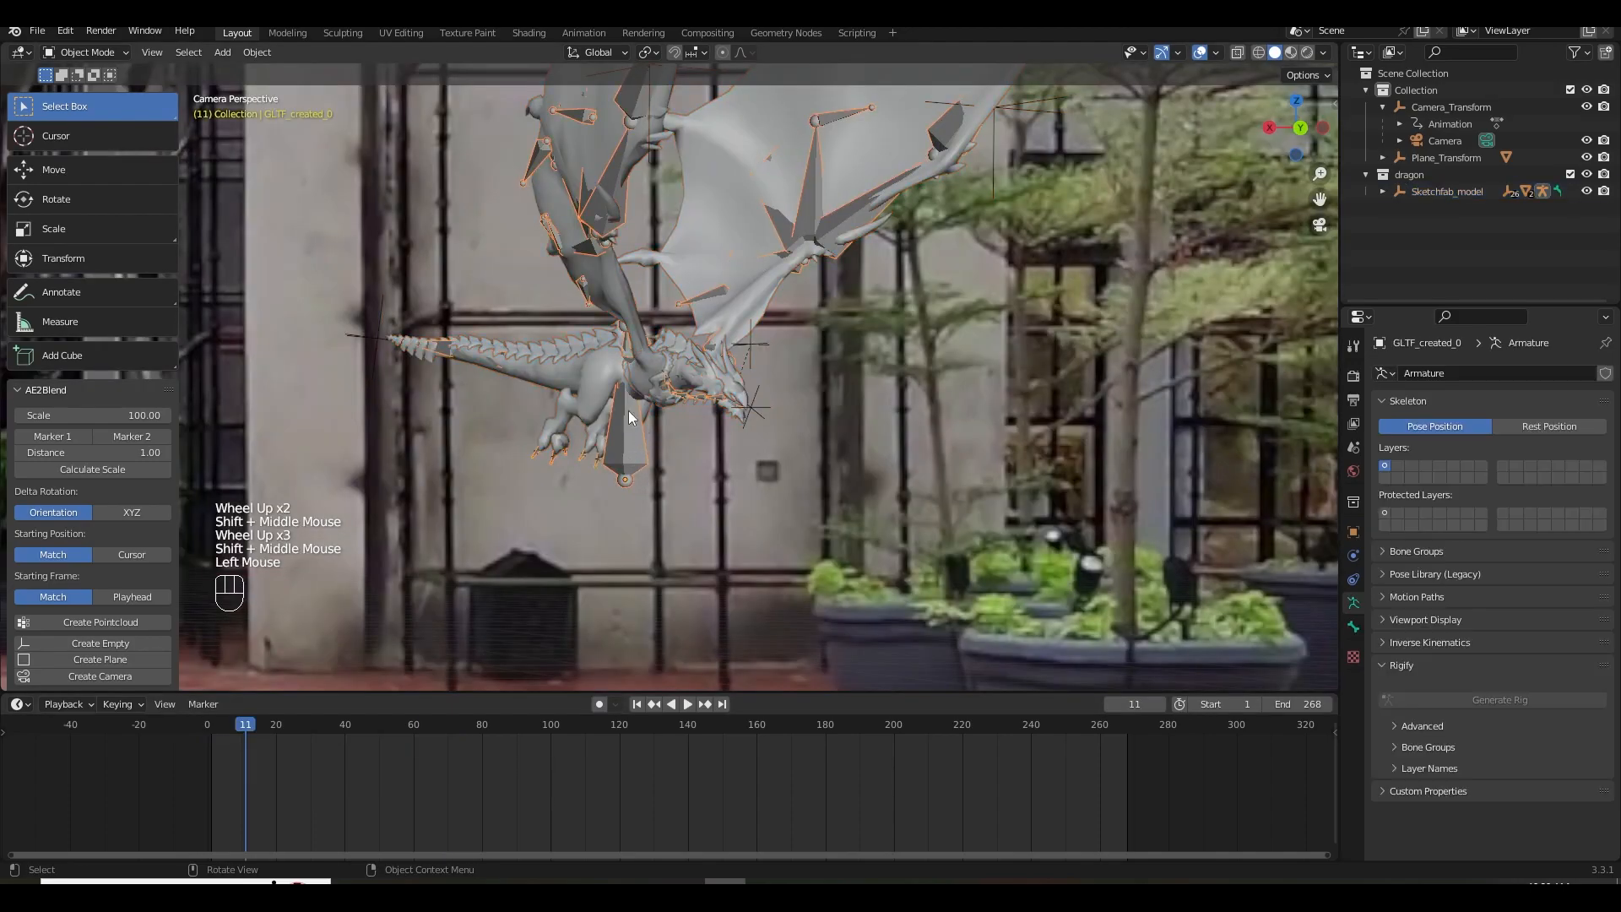
{"action": "middle_click_drag", "start_coordinate": [692, 417], "coordinate": [759, 498], "text": "shift"}
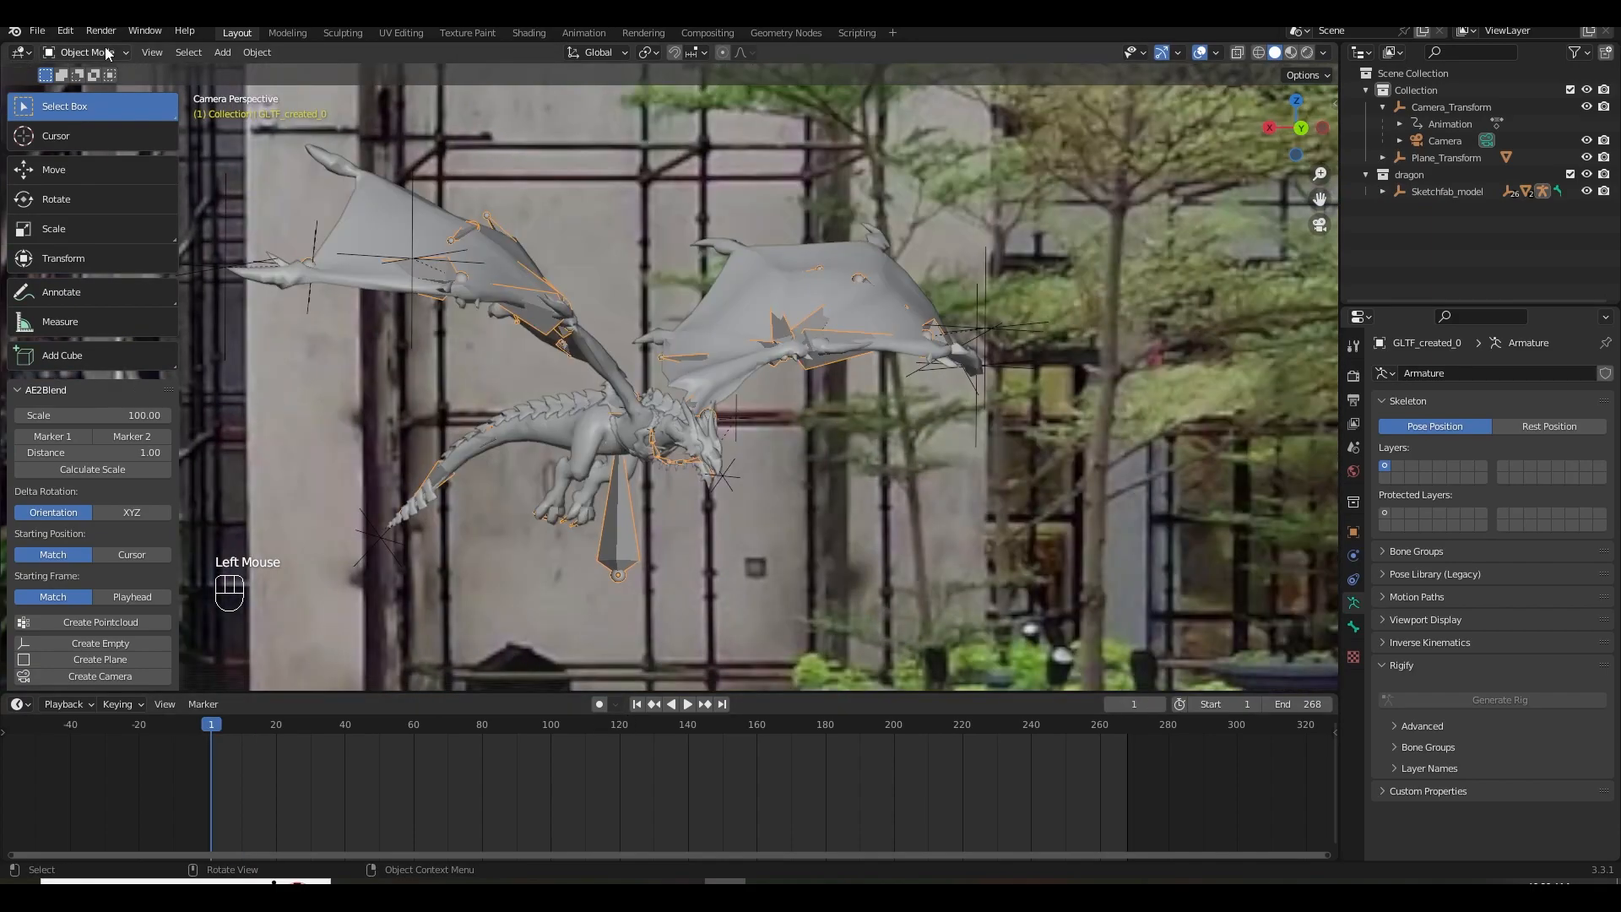
{"action": "left_click", "coordinate": [93, 52]}
{"action": "left_click", "coordinate": [91, 109]}
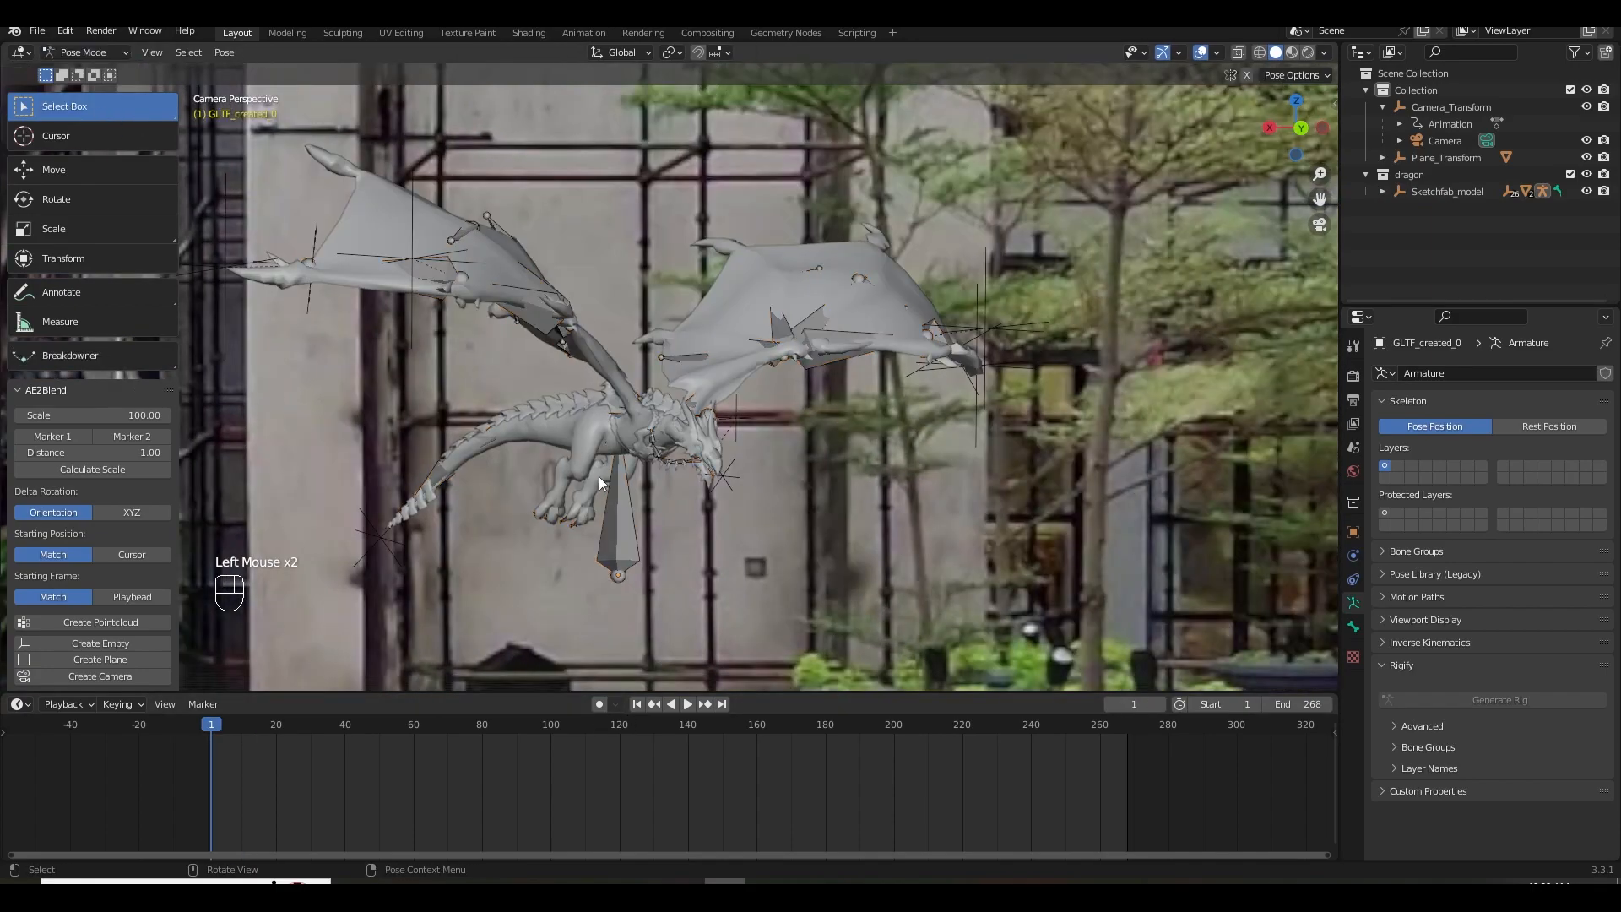
Select all the armature's bones and duplicate their keyframes 66 frames later, directly after the original flight cycle.
{"action": "key", "text": "a"}
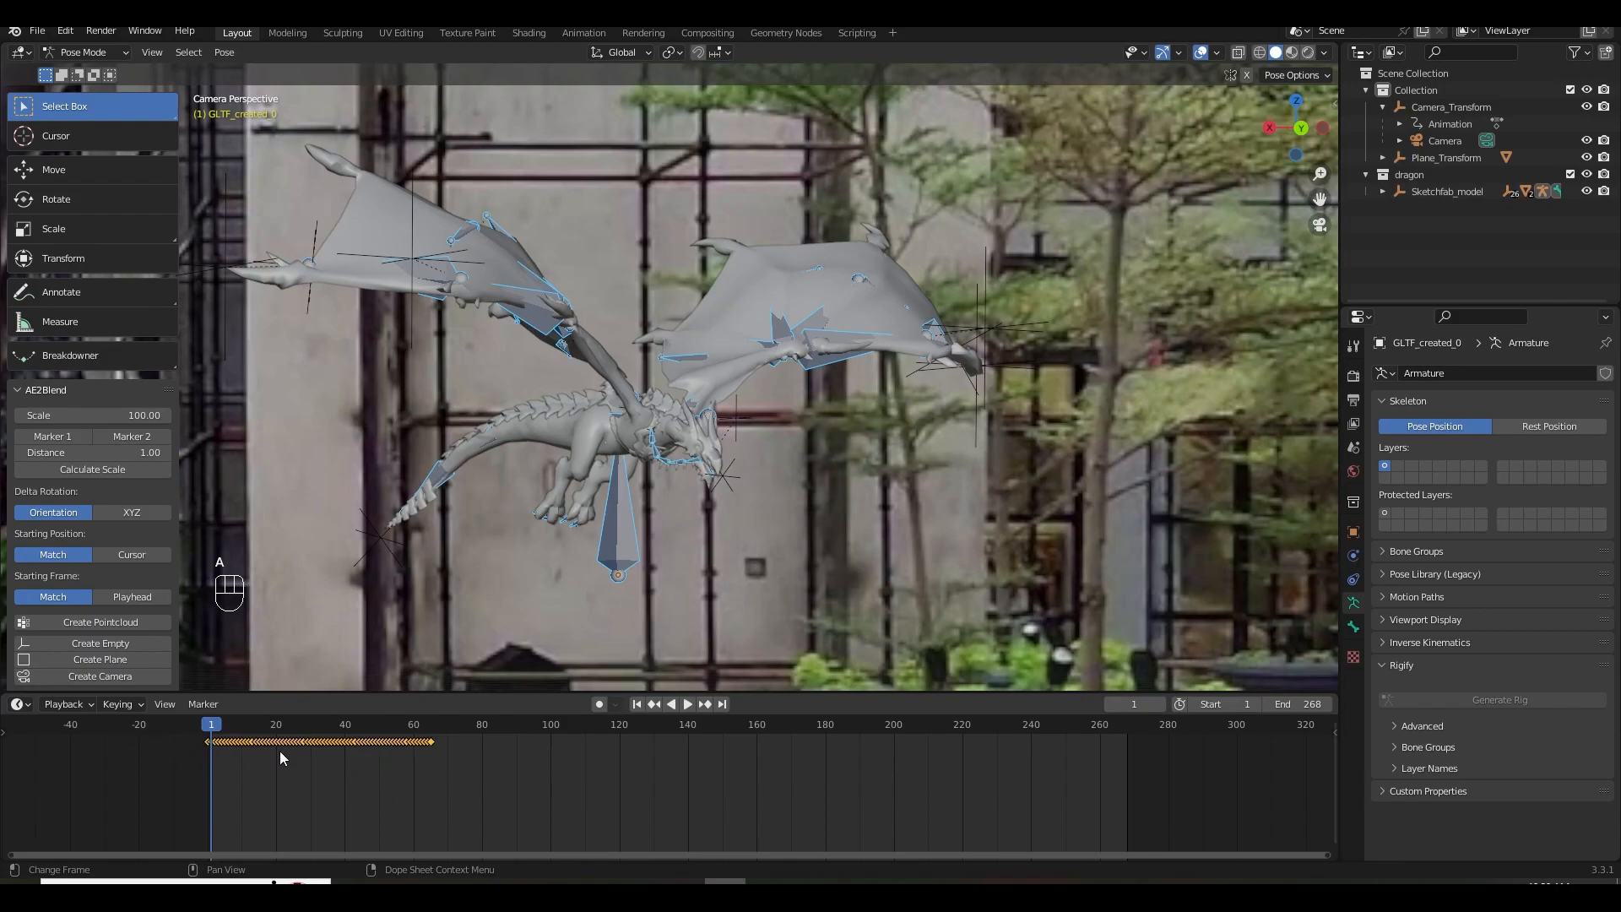
{"action": "key", "text": "shift+d"}
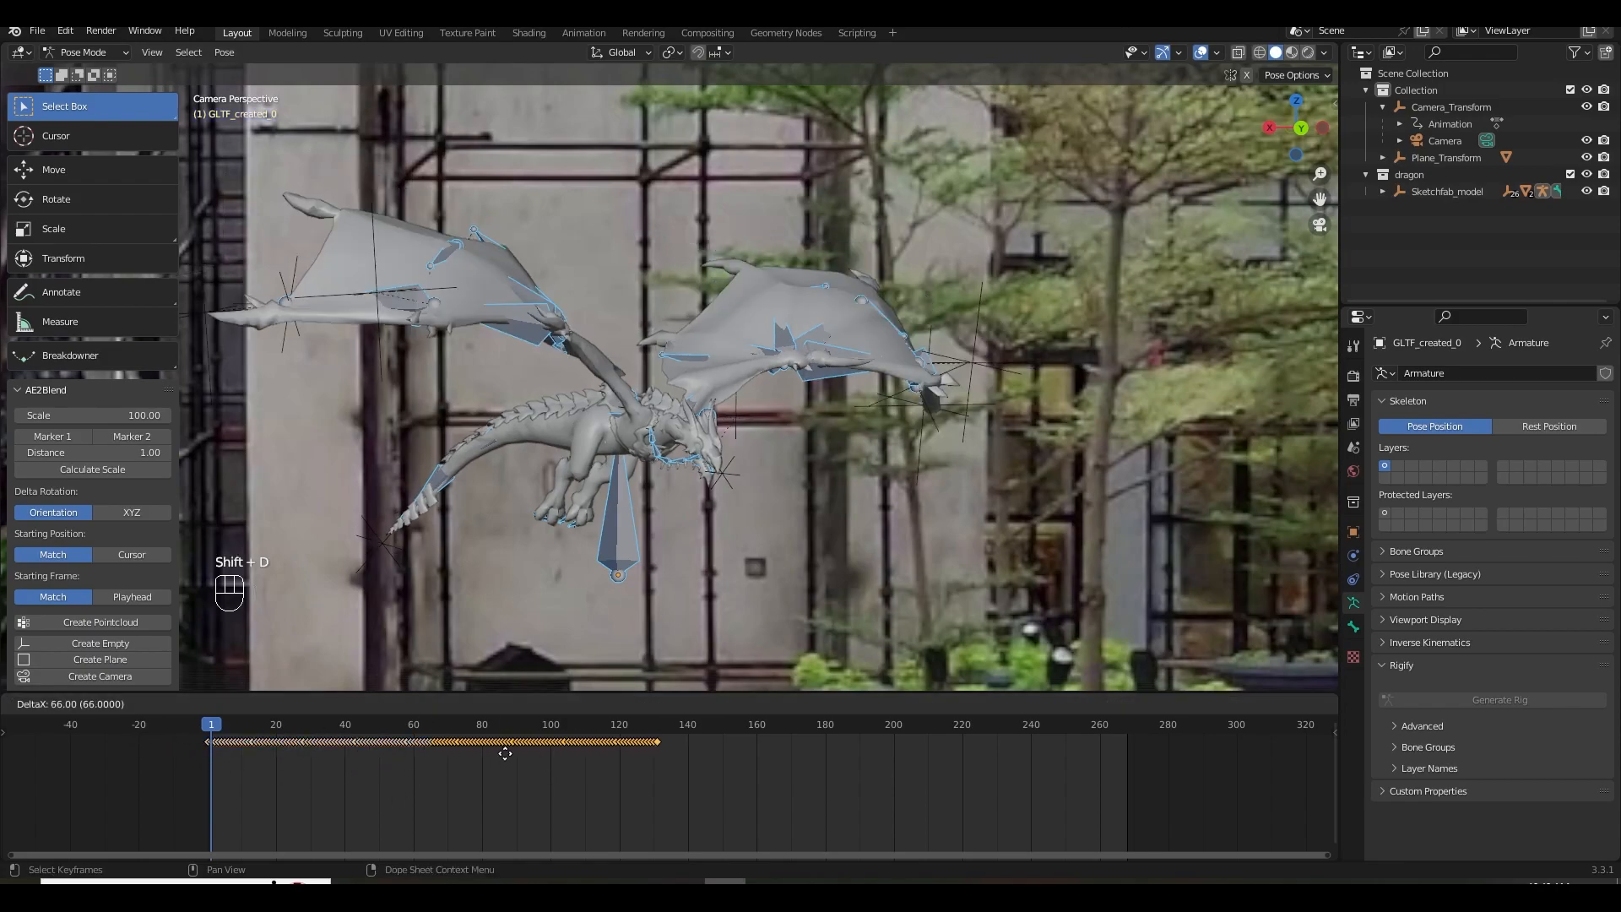
{"action": "left_click", "coordinate": [503, 753]}
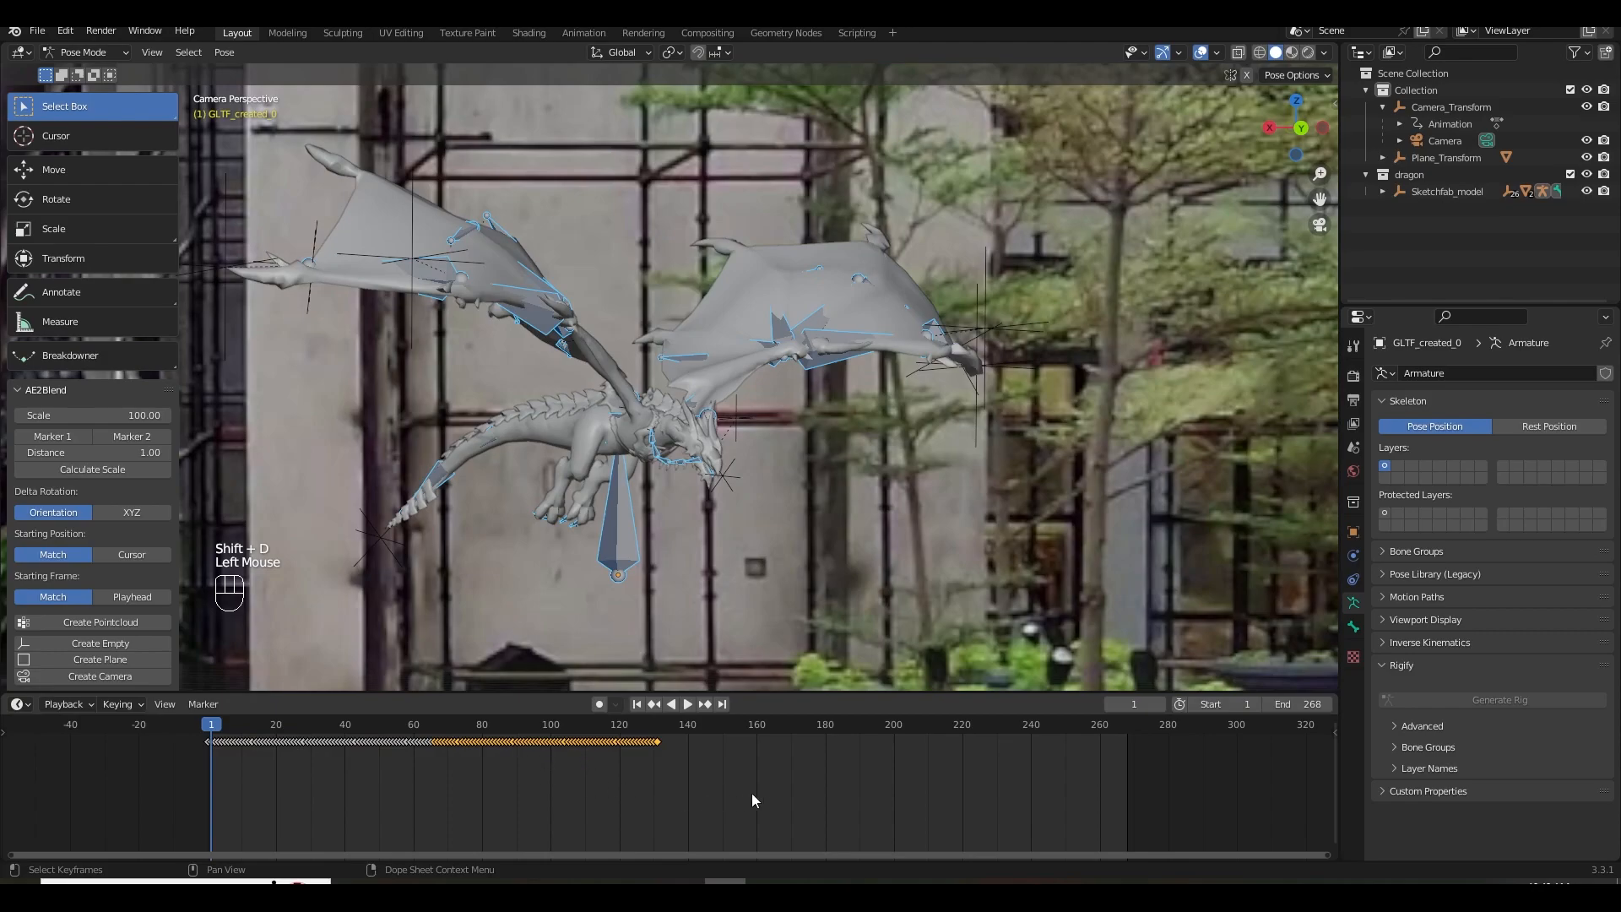
Duplicate the whole keyframe range again so it runs to about frame 264, and play the extended animation.
{"action": "double_click", "coordinate": [294, 742]}
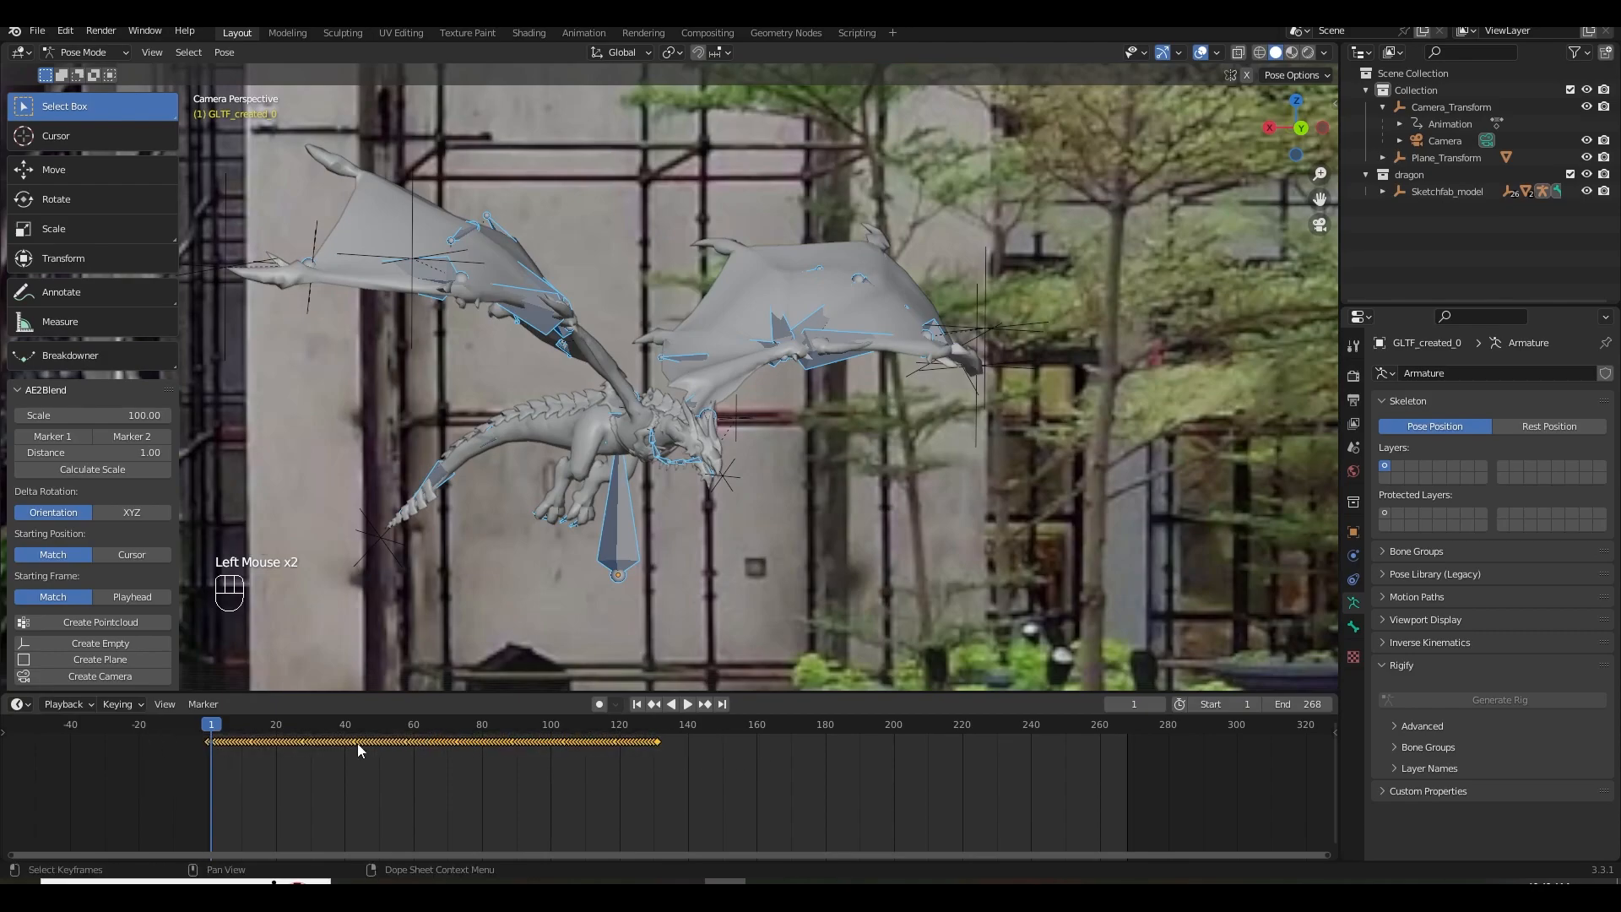
{"action": "key", "text": "shift+d"}
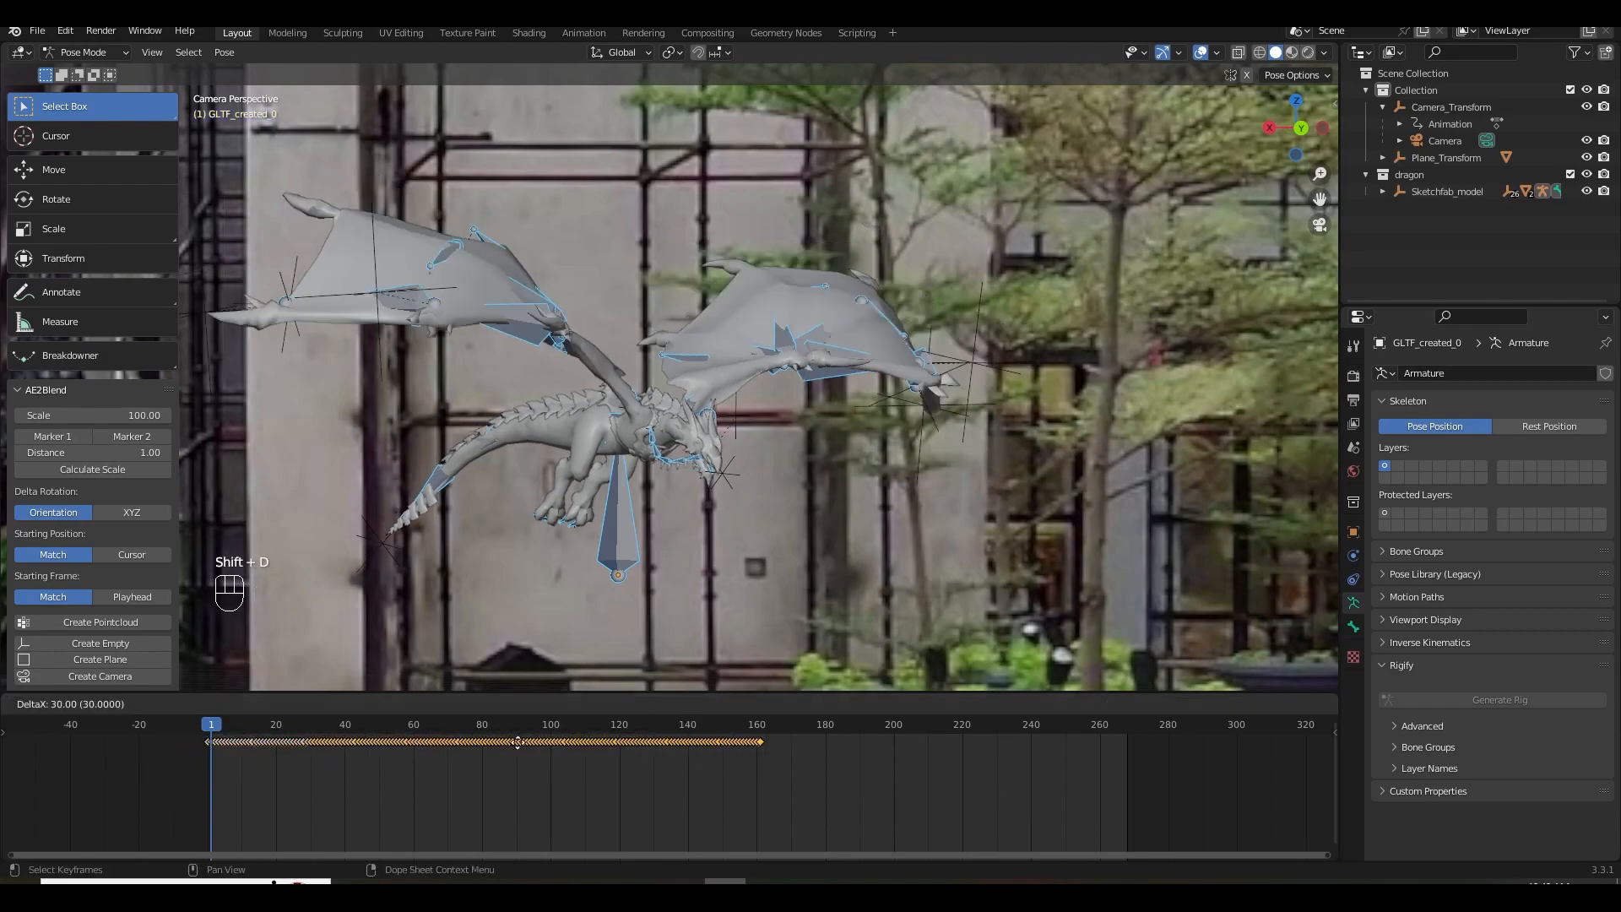
{"action": "left_click", "coordinate": [742, 753]}
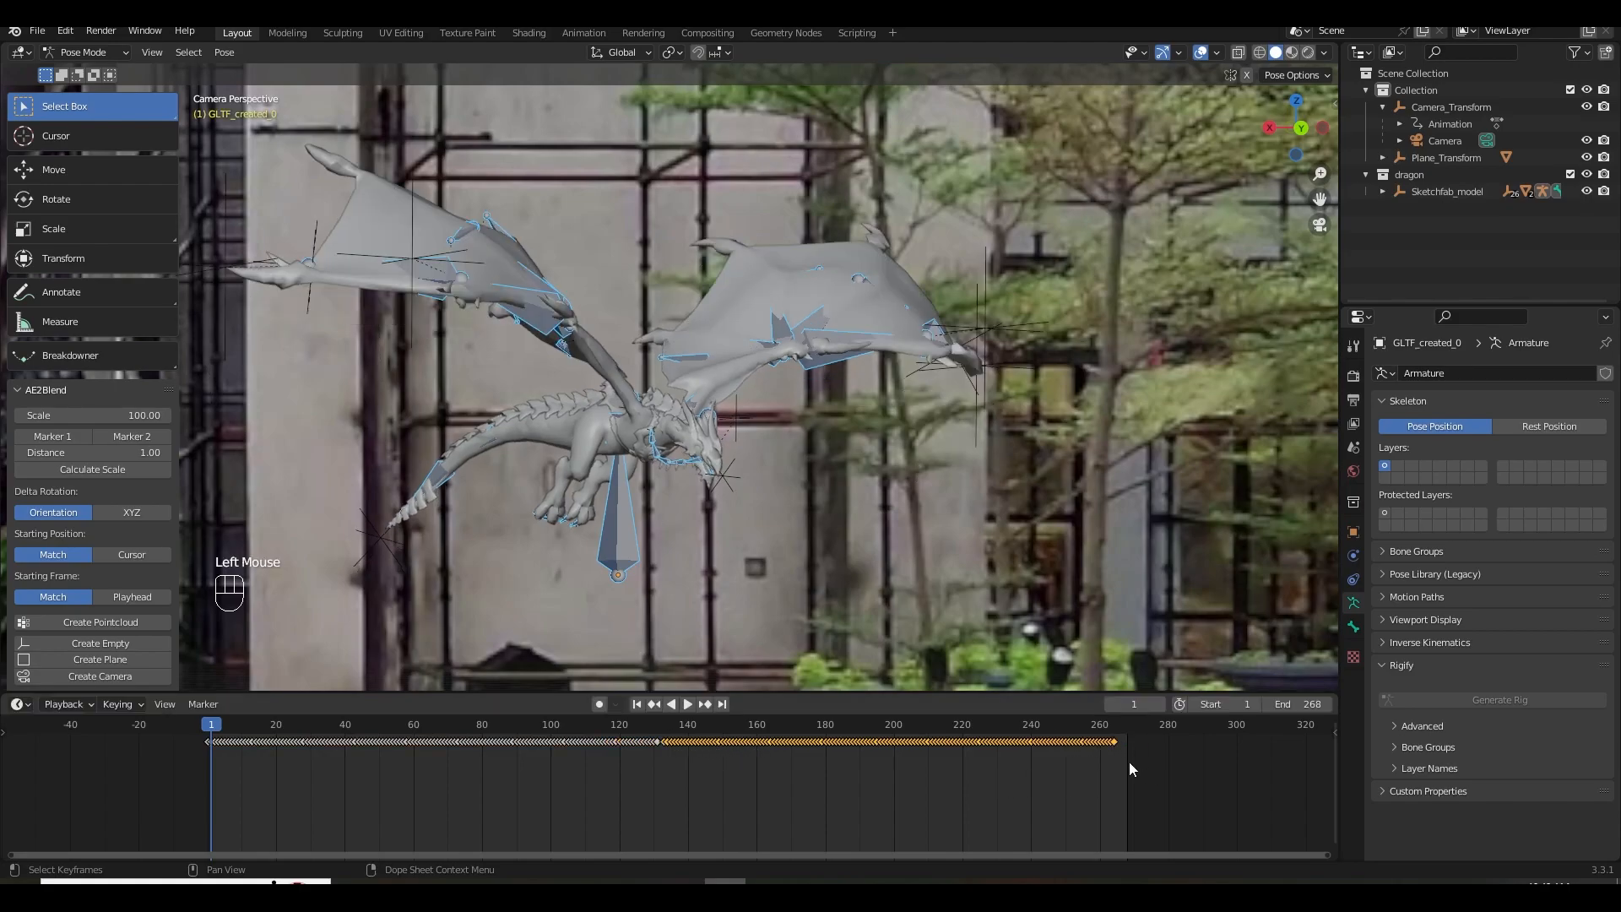
{"action": "left_click", "coordinate": [688, 704]}
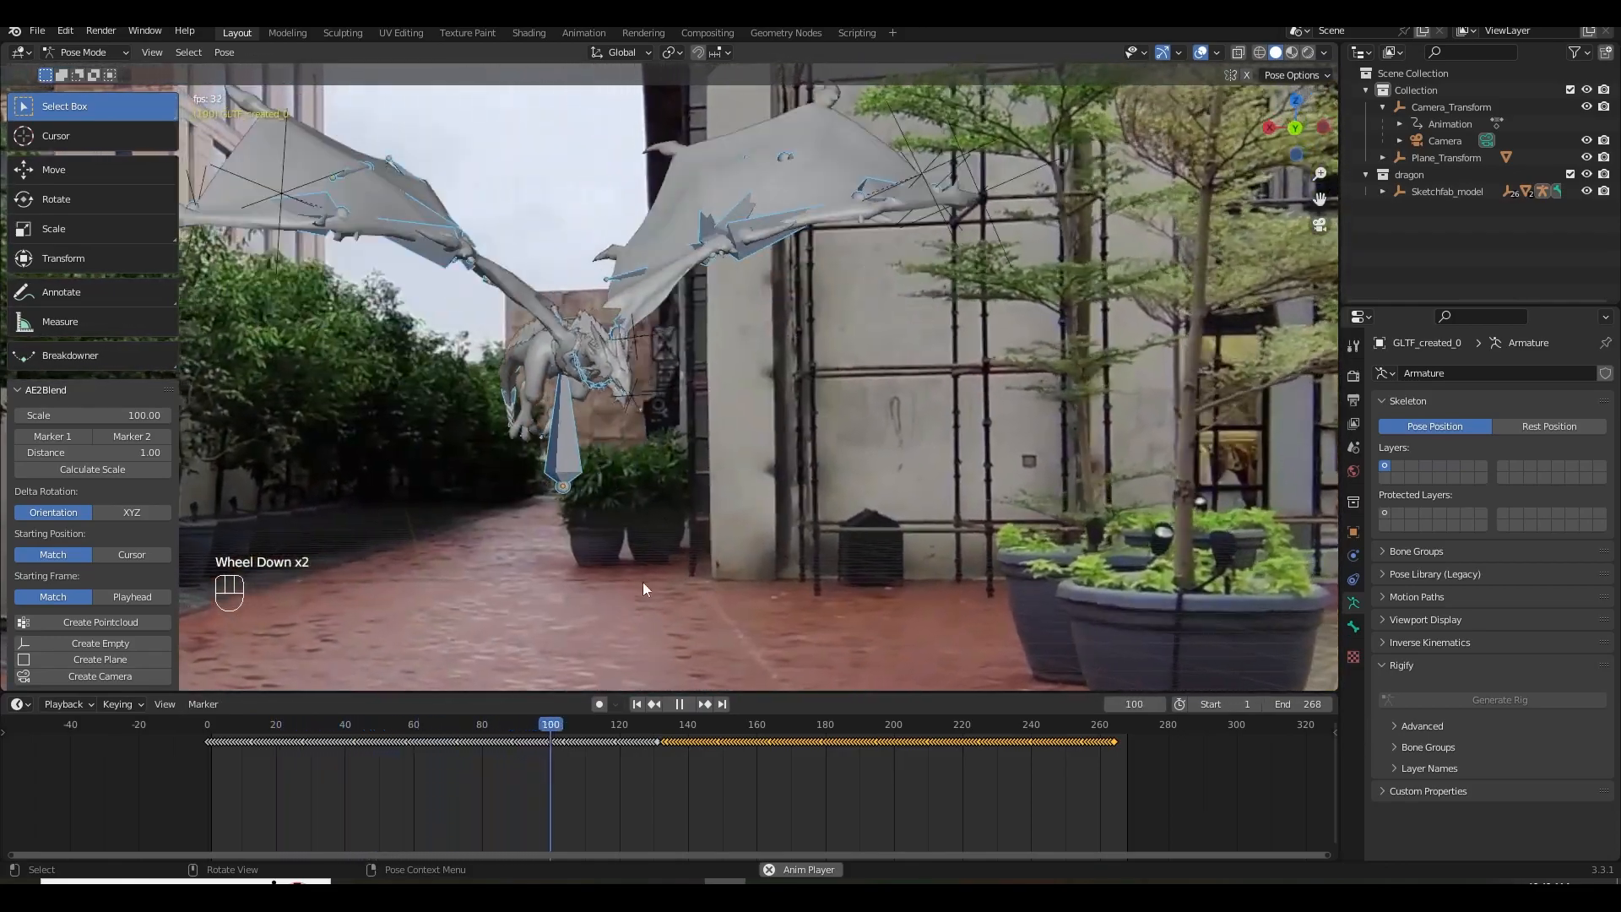
{"action": "scroll", "coordinate": [662, 590], "scroll_direction": "down", "scroll_amount": 2}
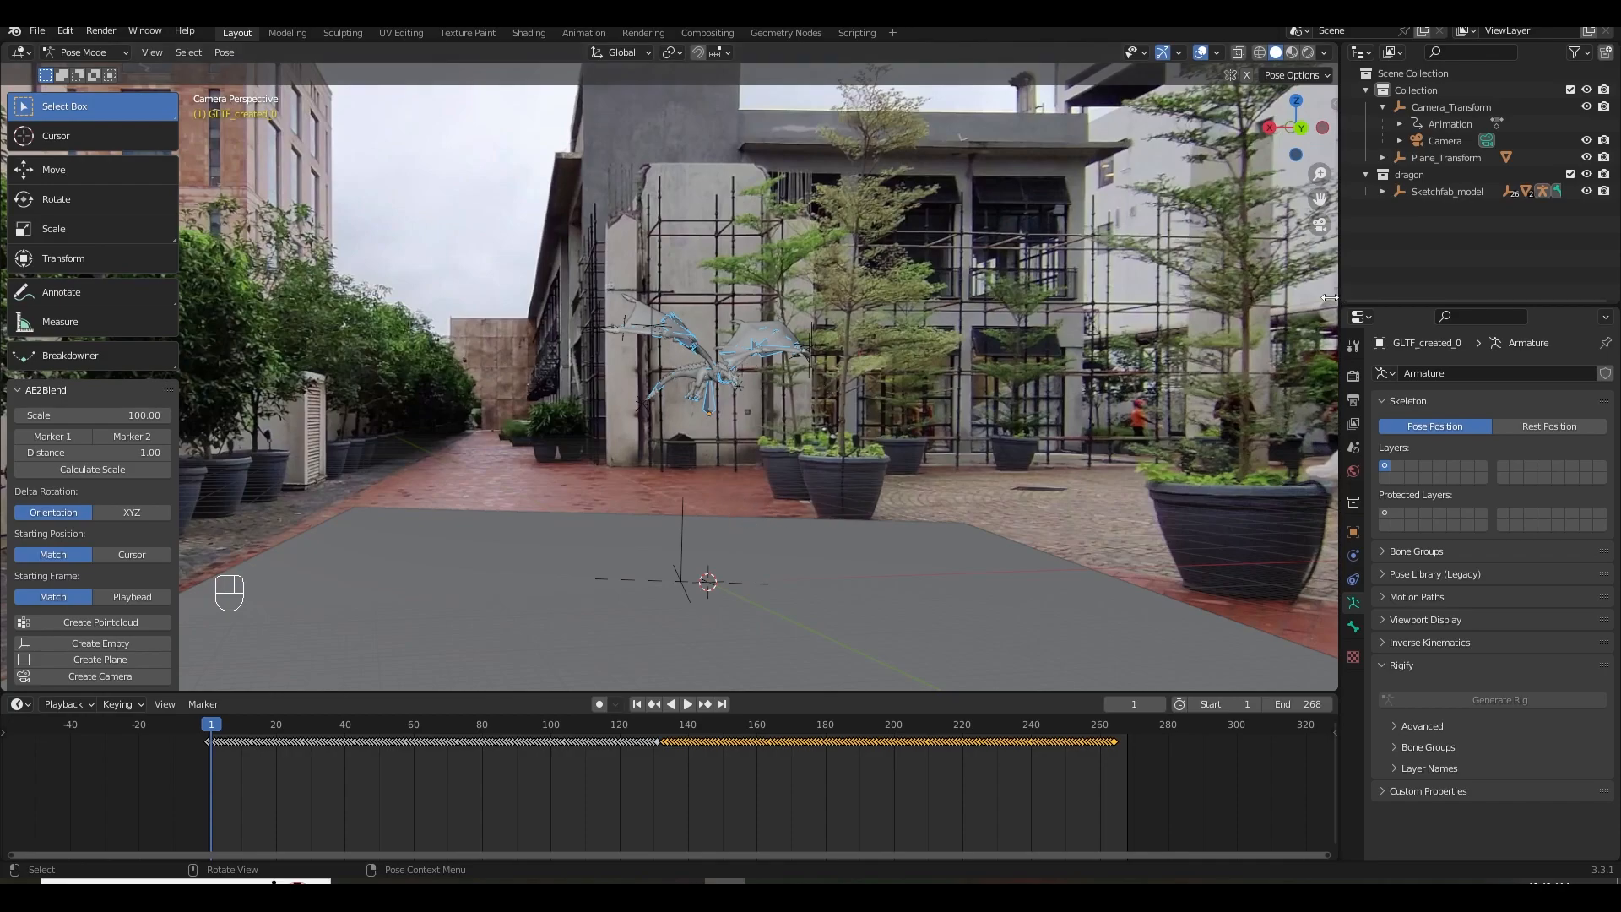
Return to Object Mode, select the dragon model's full hierarchy and isolate it in local view.
{"action": "double_click", "coordinate": [709, 401]}
{"action": "left_click", "coordinate": [88, 72]}
{"action": "left_click", "coordinate": [1494, 191]}
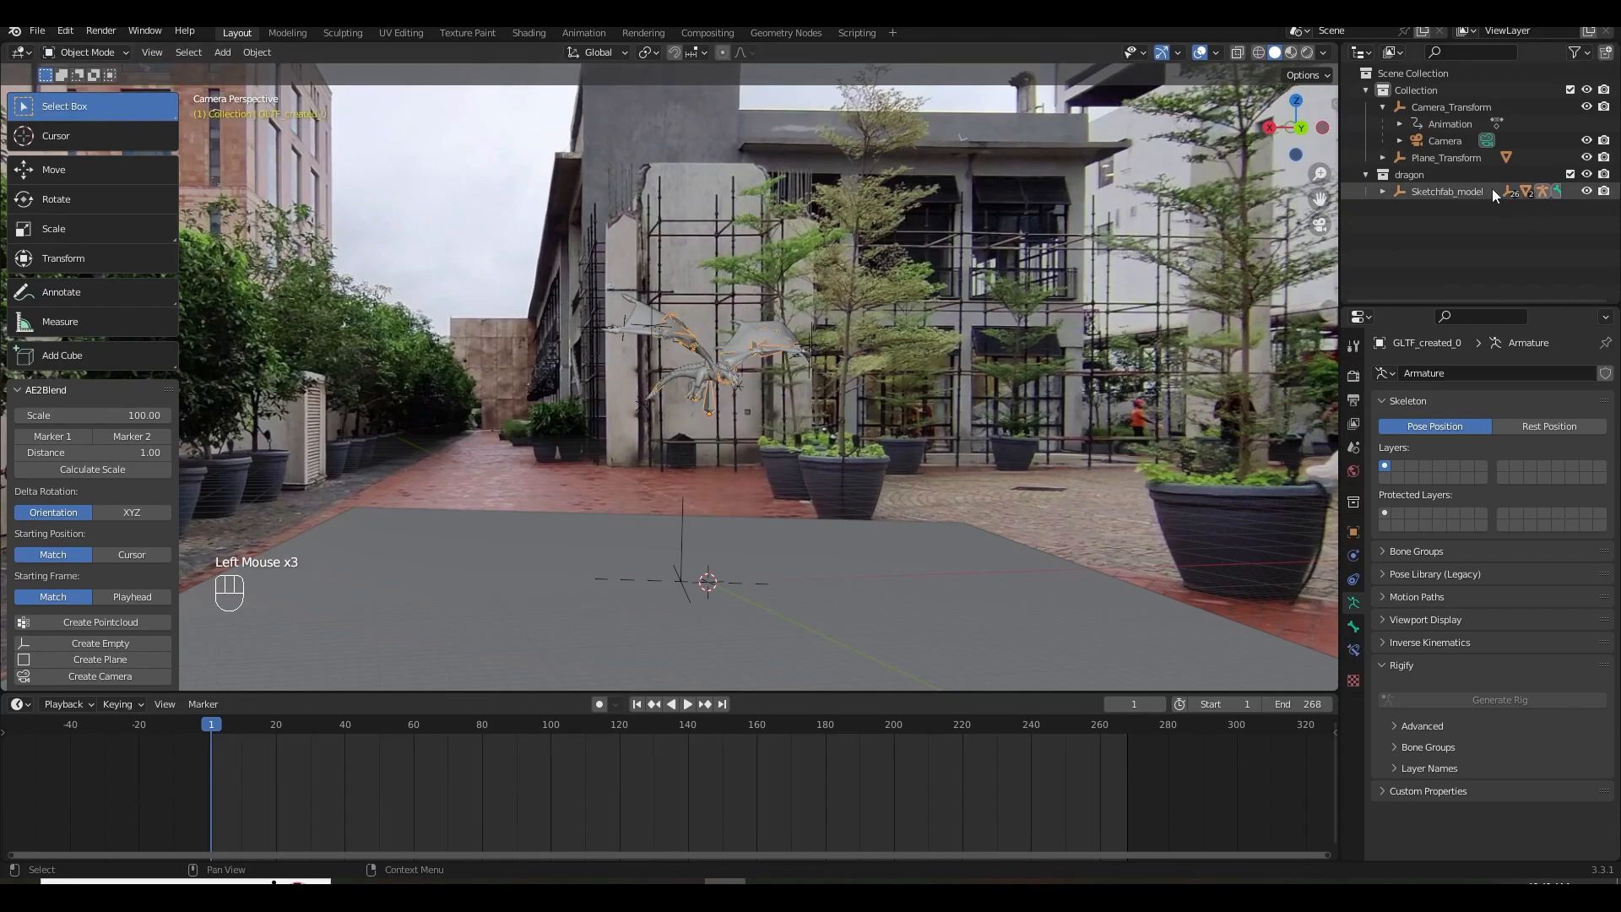
{"action": "right_click", "coordinate": [1450, 191]}
{"action": "left_click", "coordinate": [1450, 187]}
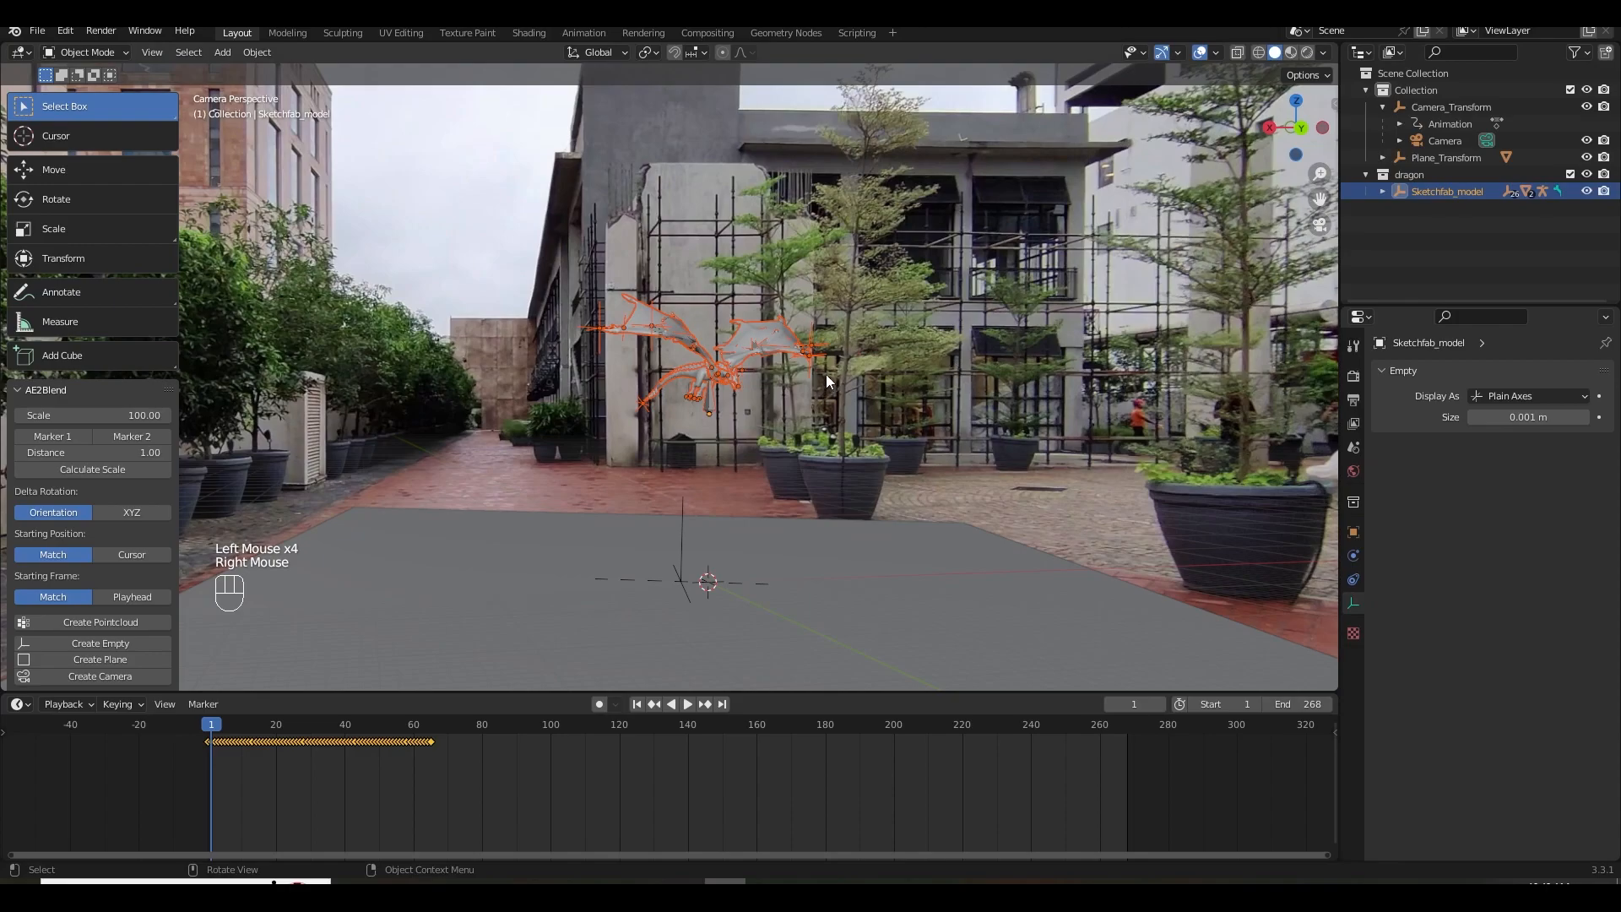
{"action": "key", "text": "KP_Divide"}
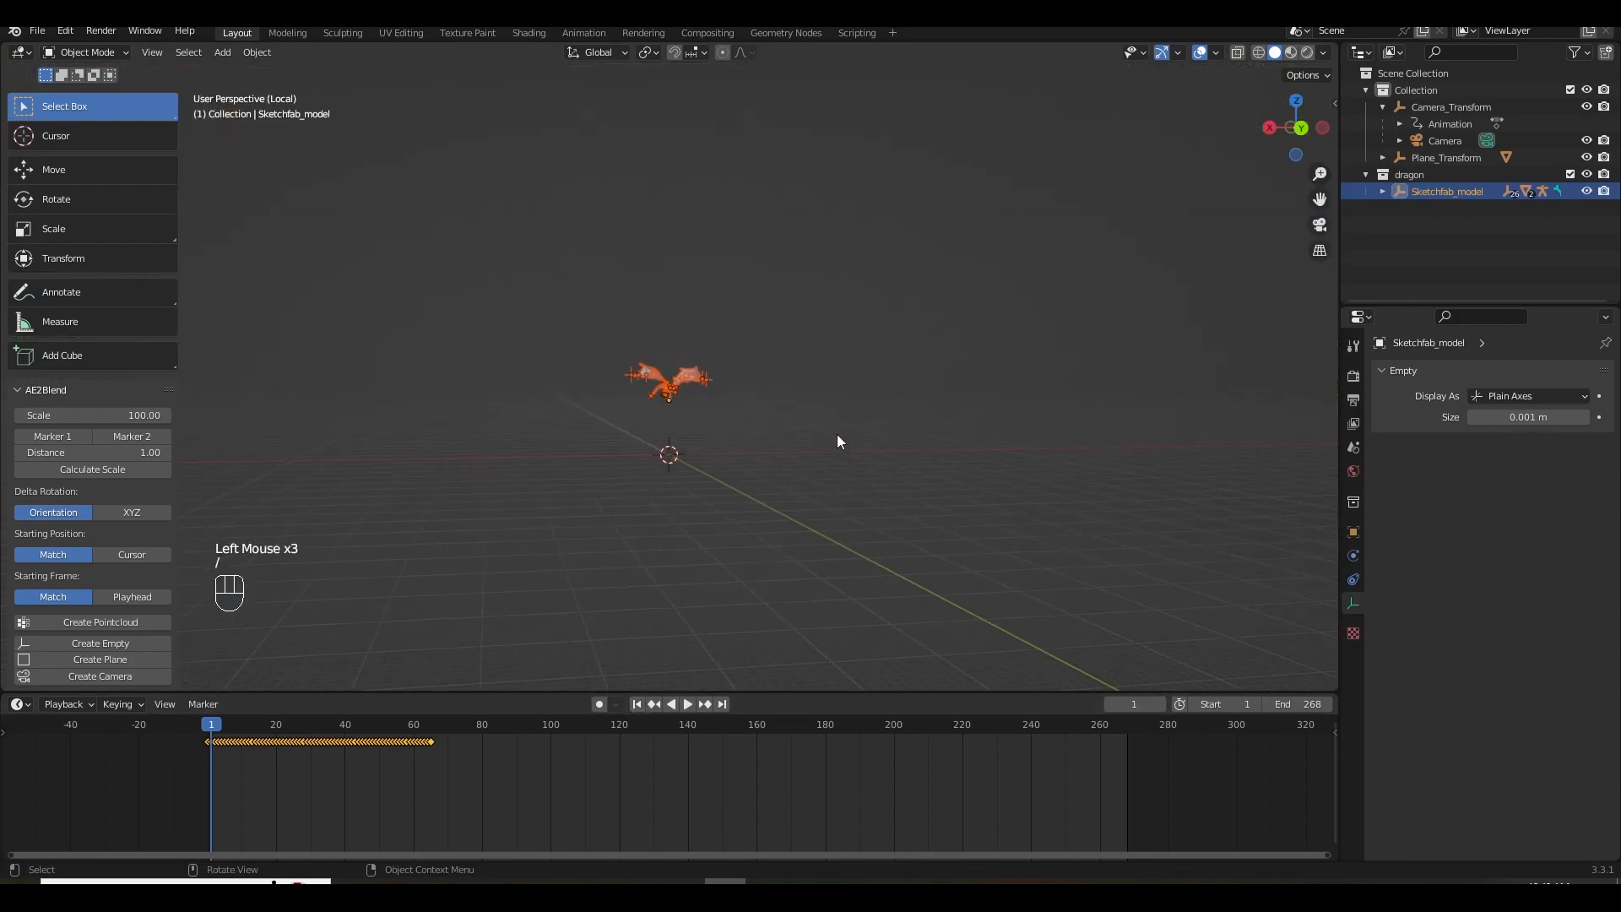
Add a cube-shaped empty at the world origin below the dragon.
{"action": "left_click", "coordinate": [827, 456]}
{"action": "middle_click_drag", "start_coordinate": [826, 461], "coordinate": [777, 503]}
{"action": "scroll", "coordinate": [743, 489], "scroll_direction": "up", "scroll_amount": 2}
{"action": "key", "text": "shift+a"}
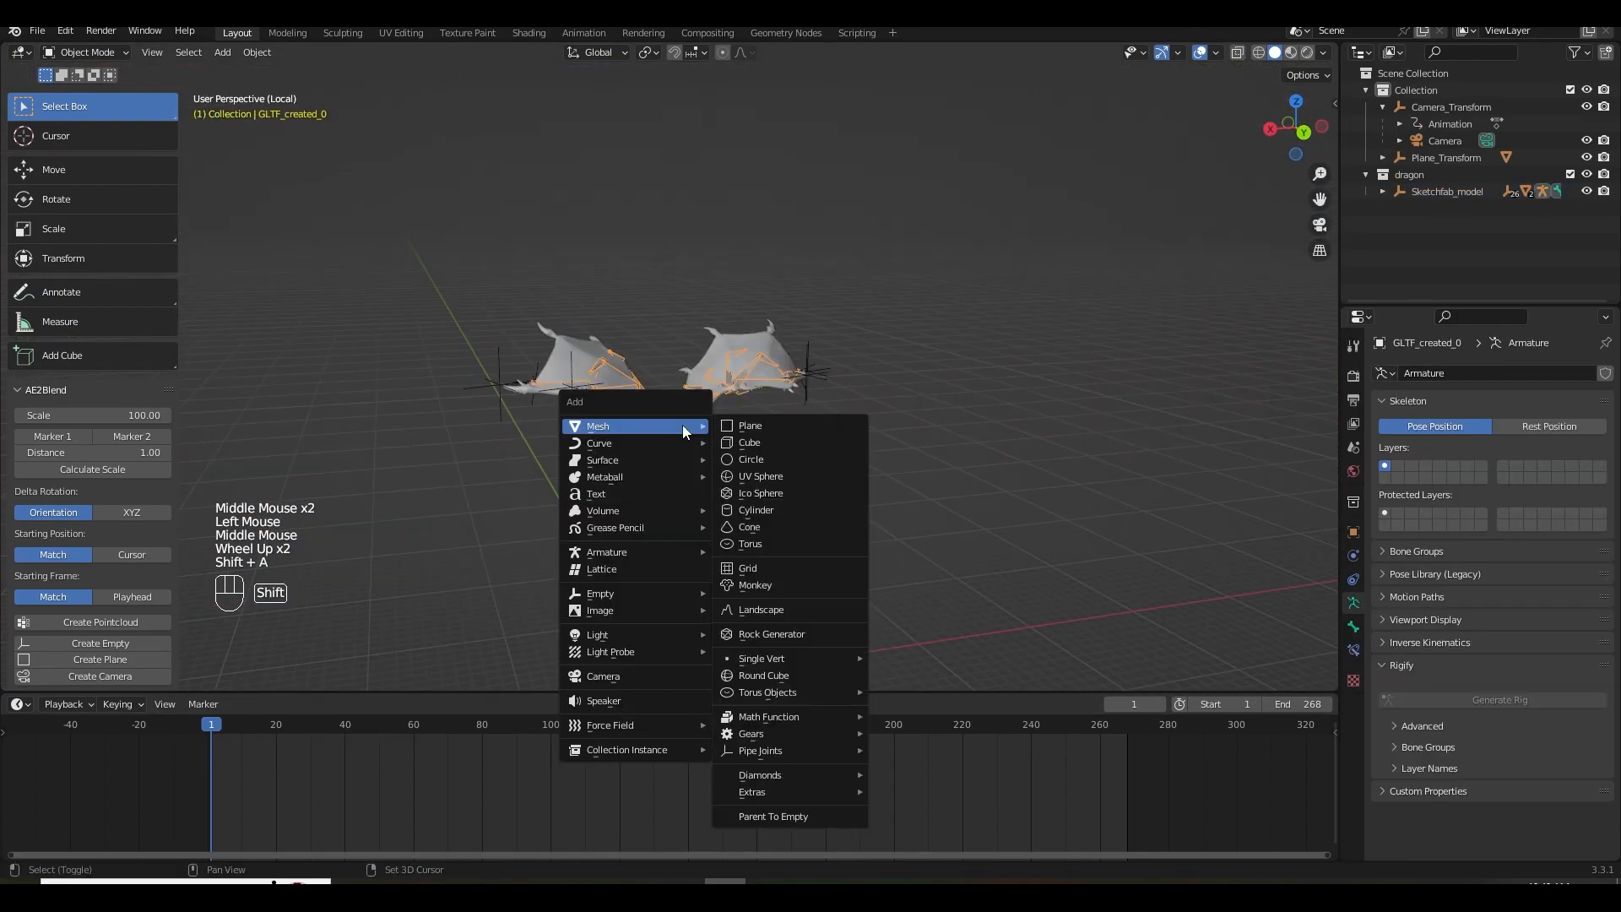
{"action": "mouse_move", "coordinate": [611, 595]}
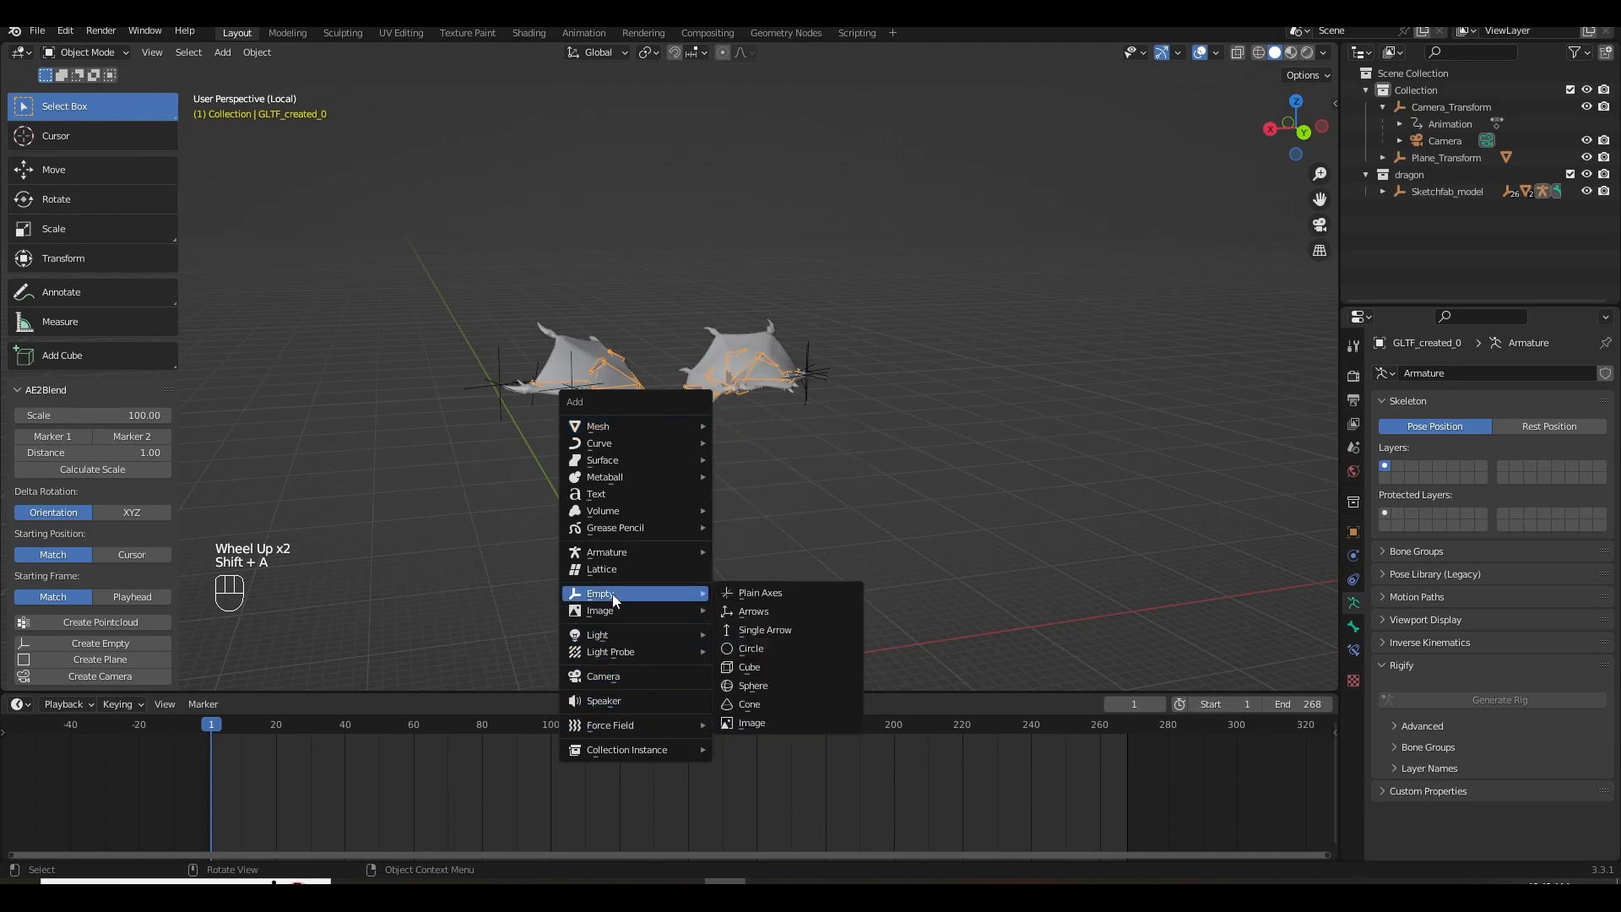
{"action": "left_click", "coordinate": [773, 665]}
{"action": "middle_click_drag", "start_coordinate": [711, 663], "coordinate": [751, 578], "text": "shift"}
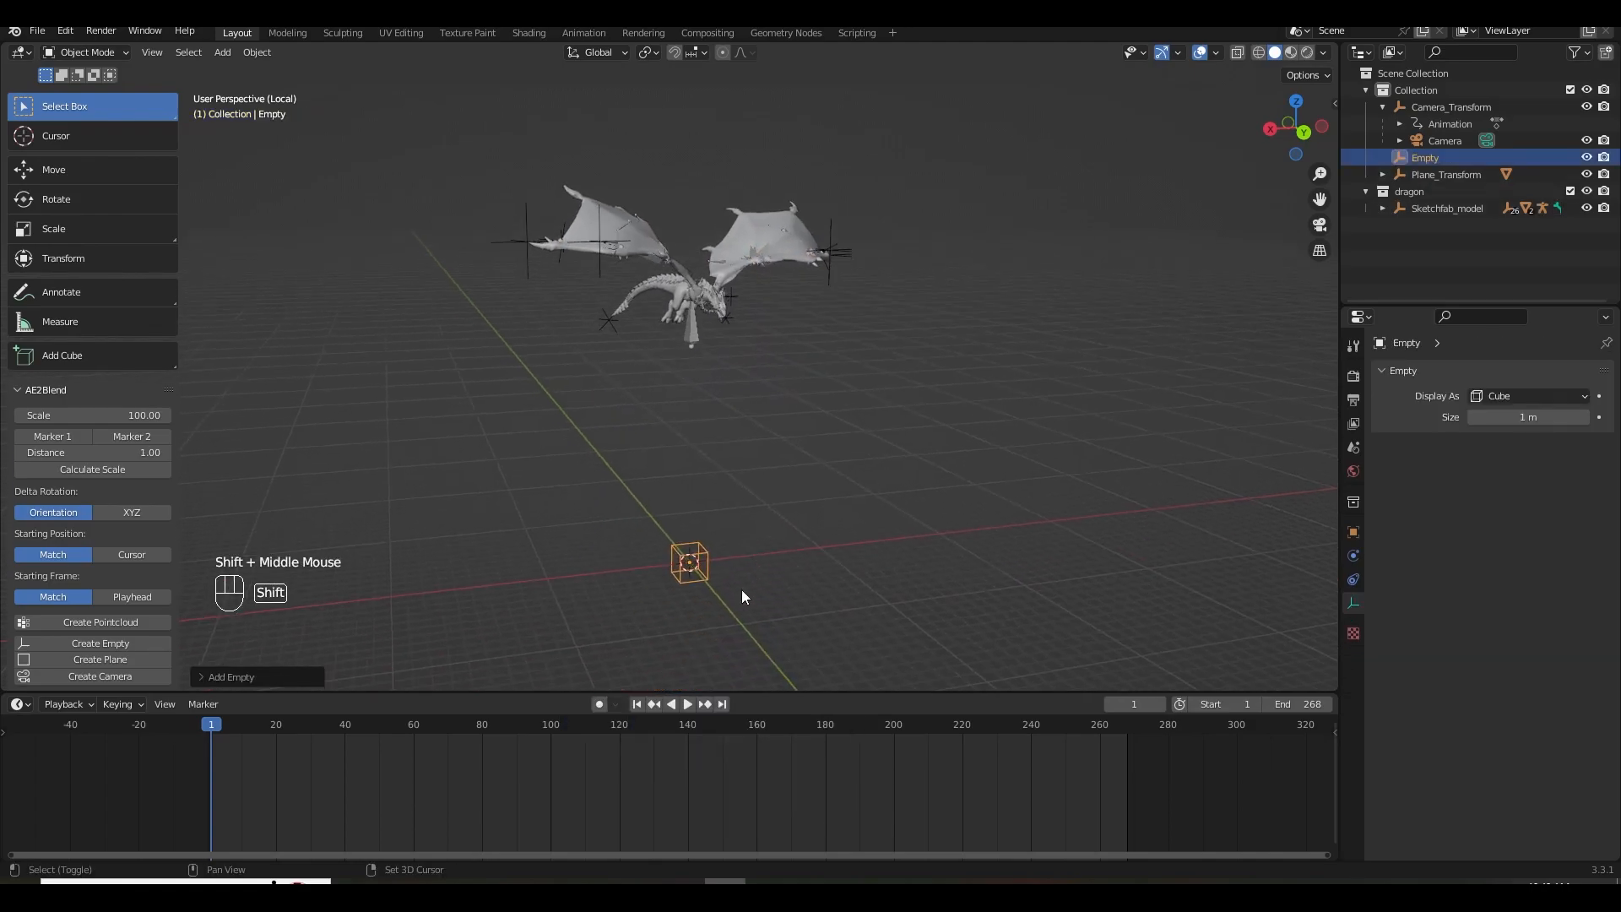
Raise the cube empty about 19 m along Z to the dragon and scale it up around the body.
{"action": "key", "text": "g"}
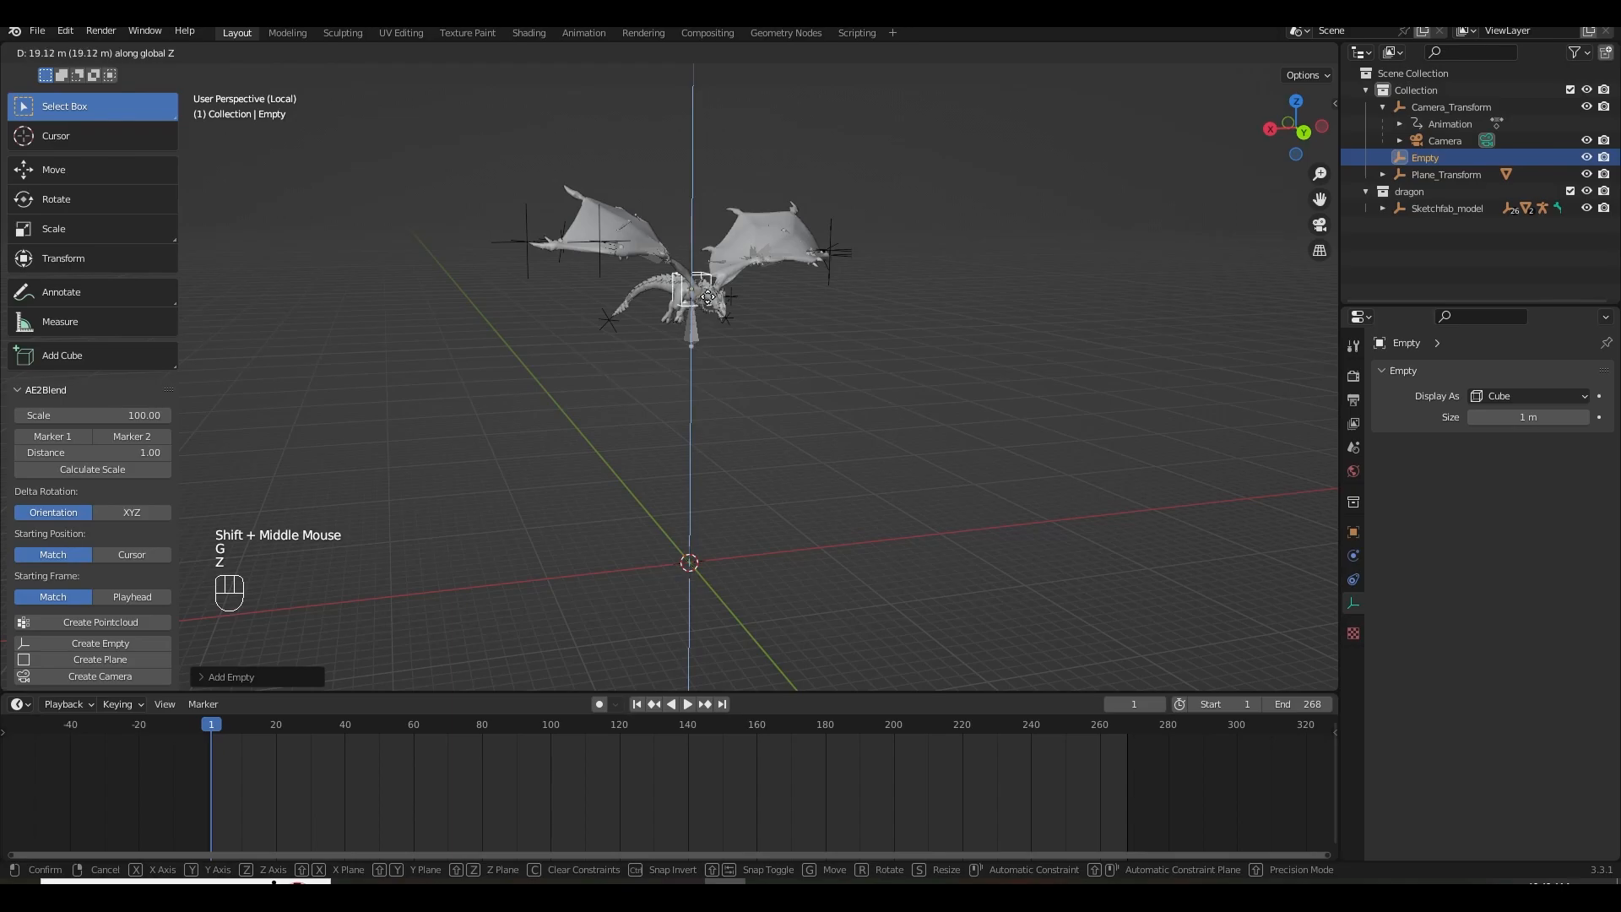
{"action": "left_click", "coordinate": [705, 270]}
{"action": "key", "text": "s"}
{"action": "left_click", "coordinate": [869, 331]}
Rotate the cube empty in the top orthographic view to line it up with the dragon's body.
{"action": "middle_click_drag", "start_coordinate": [756, 380], "coordinate": [833, 442]}
{"action": "key", "text": "KP_7"}
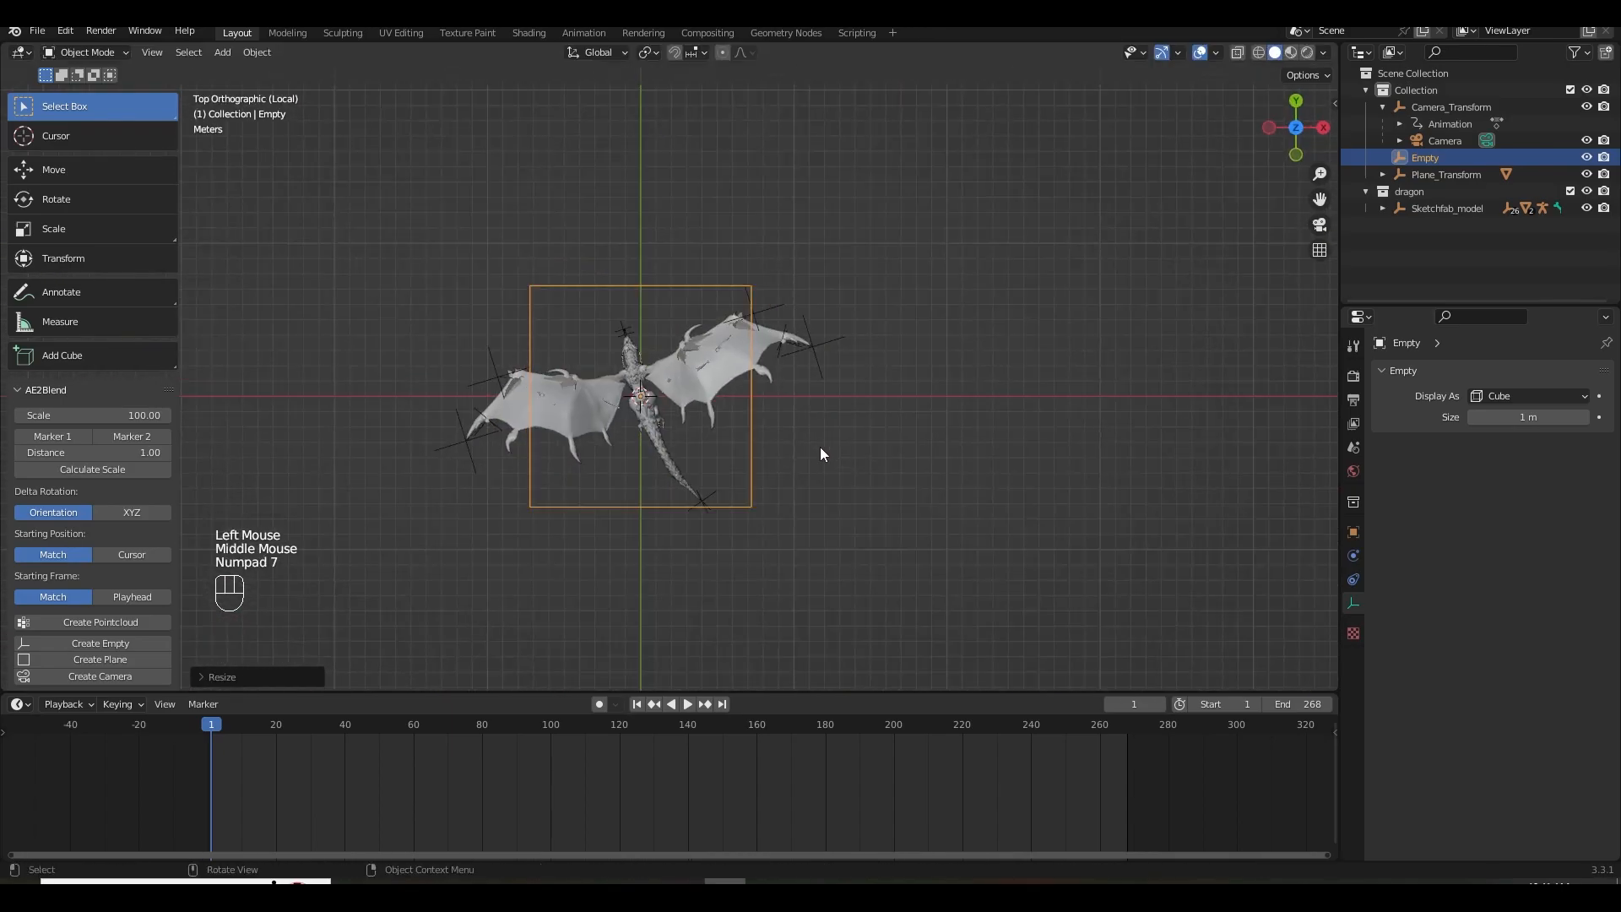
{"action": "key", "text": "r"}
{"action": "left_click", "coordinate": [808, 427]}
{"action": "middle_click_drag", "start_coordinate": [808, 420], "coordinate": [962, 413]}
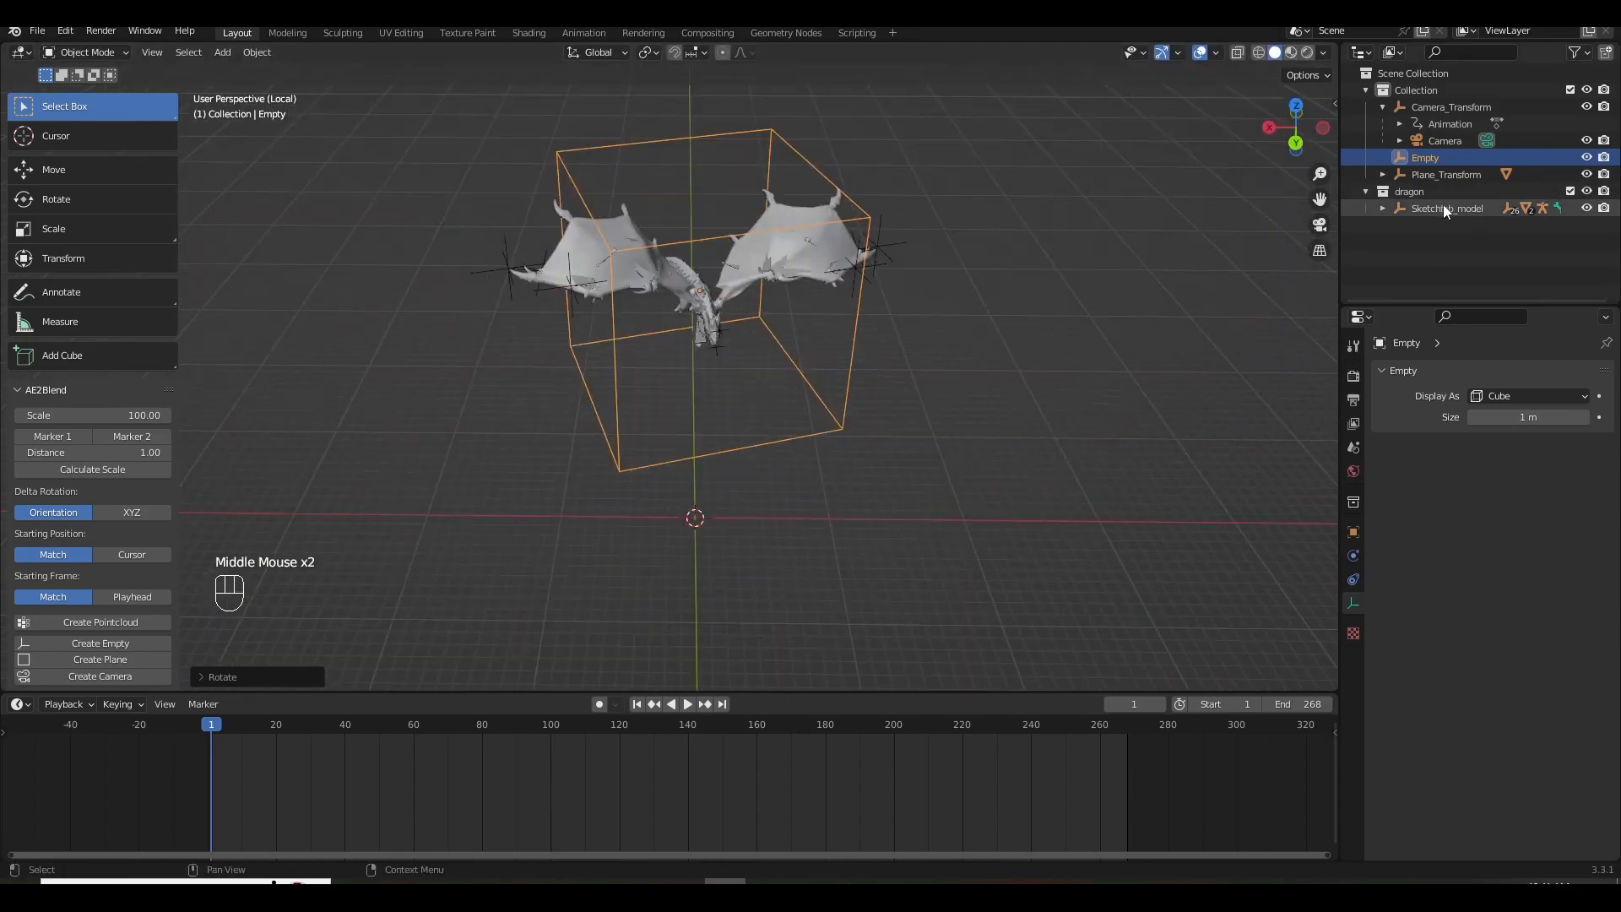
Rename the cube empty to control dragon.
{"action": "double_click", "coordinate": [1435, 157]}
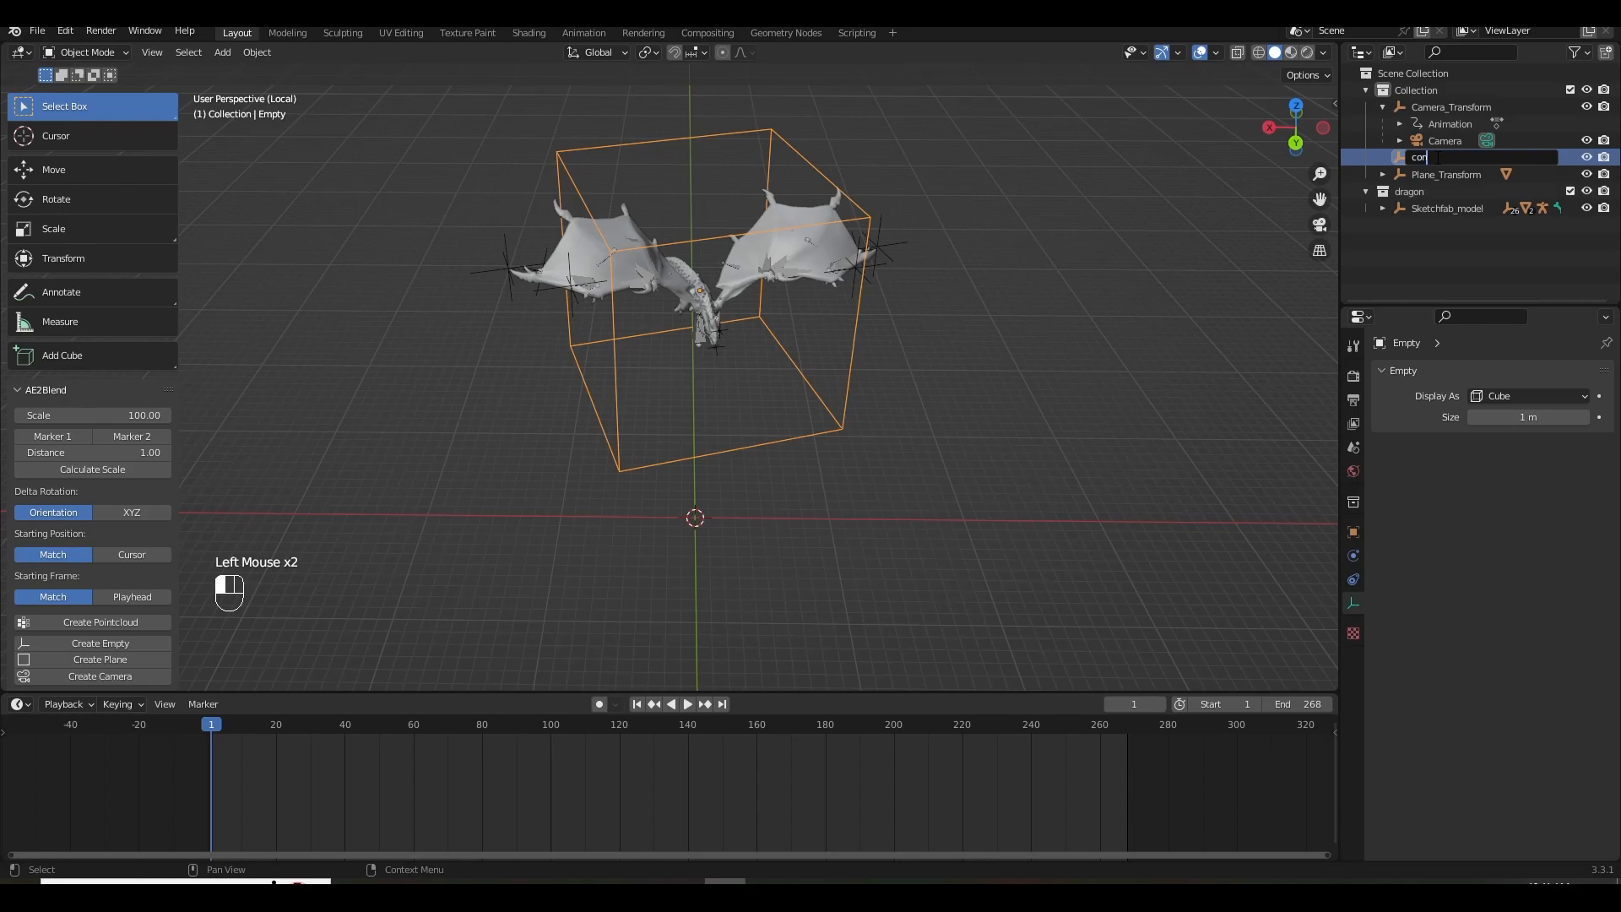
{"action": "type", "text": "control dragon"}
{"action": "key", "text": "Return"}
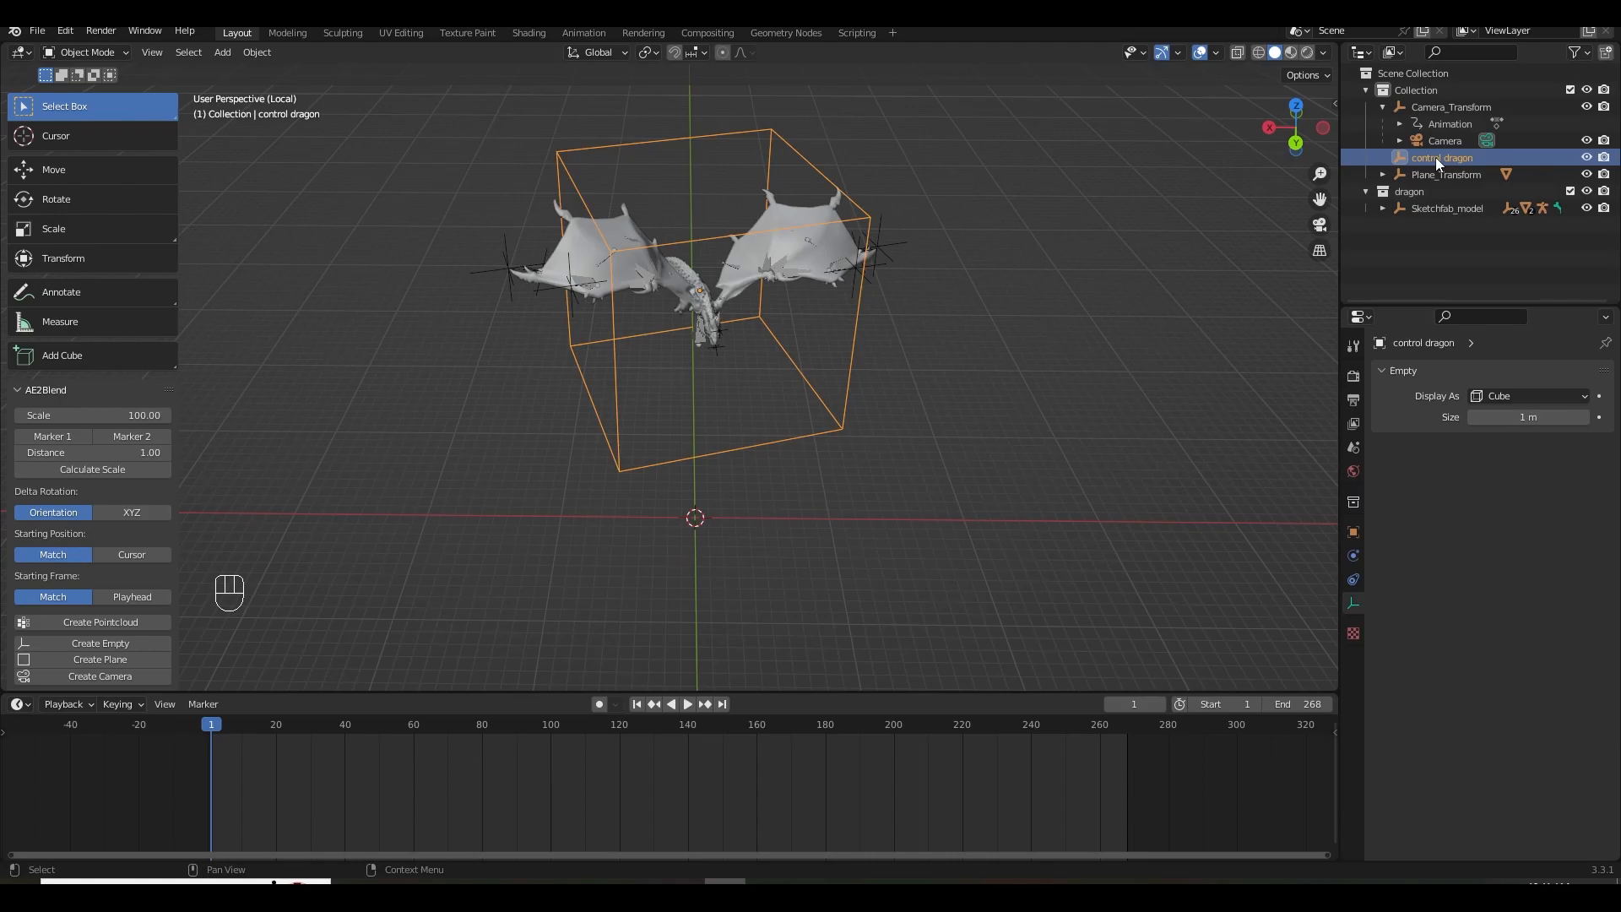
Parent the dragon model's full hierarchy to the control dragon empty with Object (Keep Transform), and clear the selection.
{"action": "left_click", "coordinate": [1429, 209]}
{"action": "right_click", "coordinate": [1428, 209]}
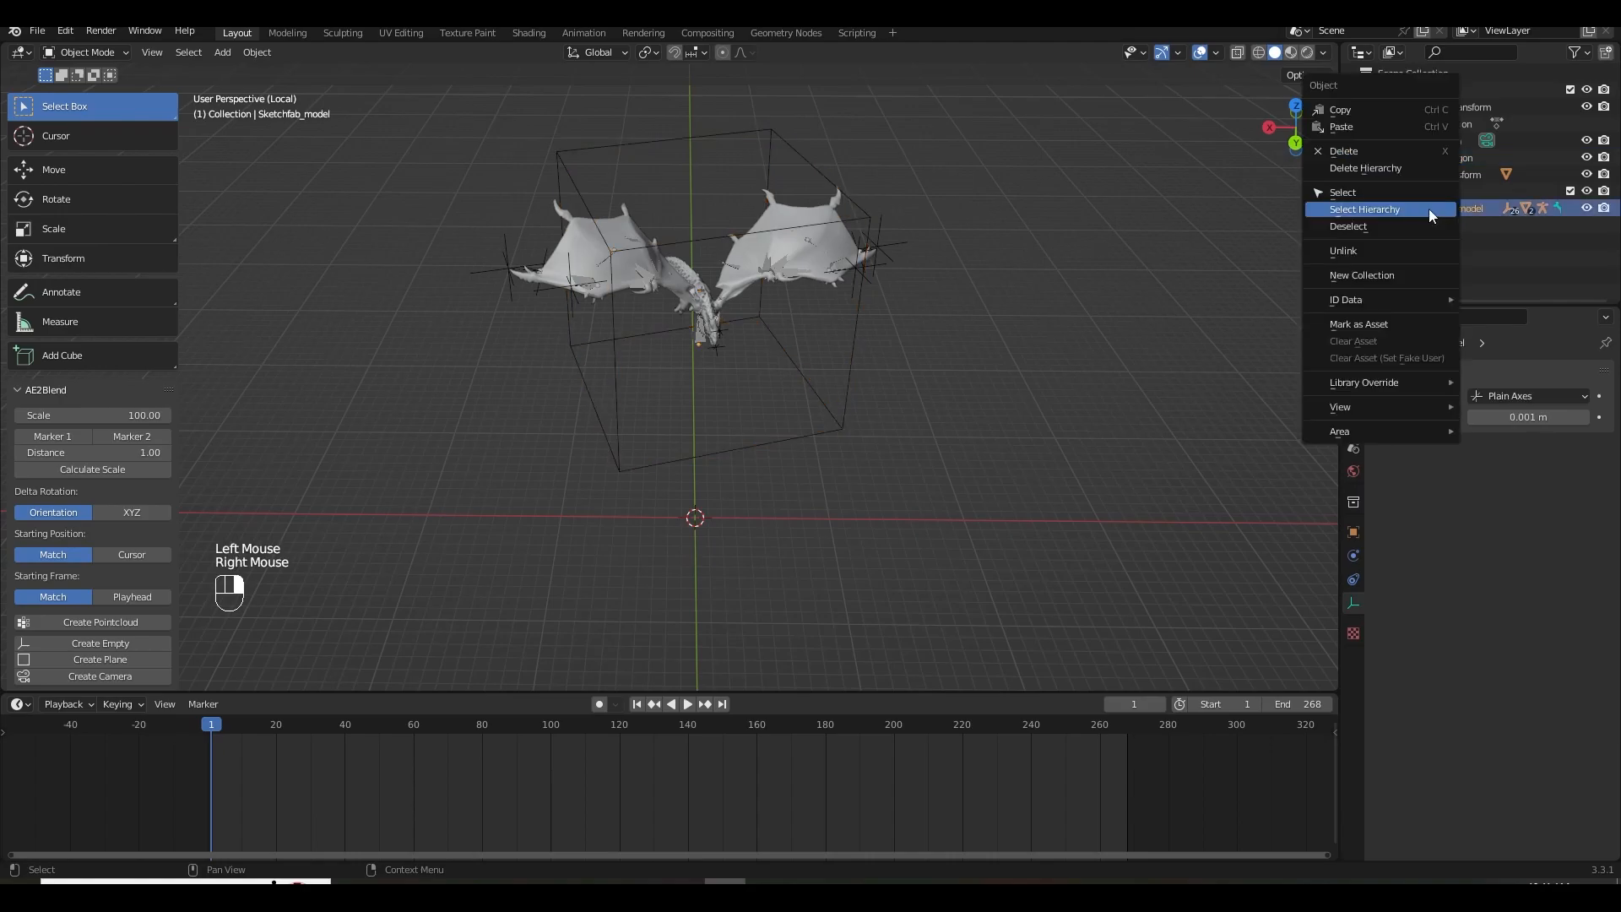
{"action": "left_click", "coordinate": [1401, 209]}
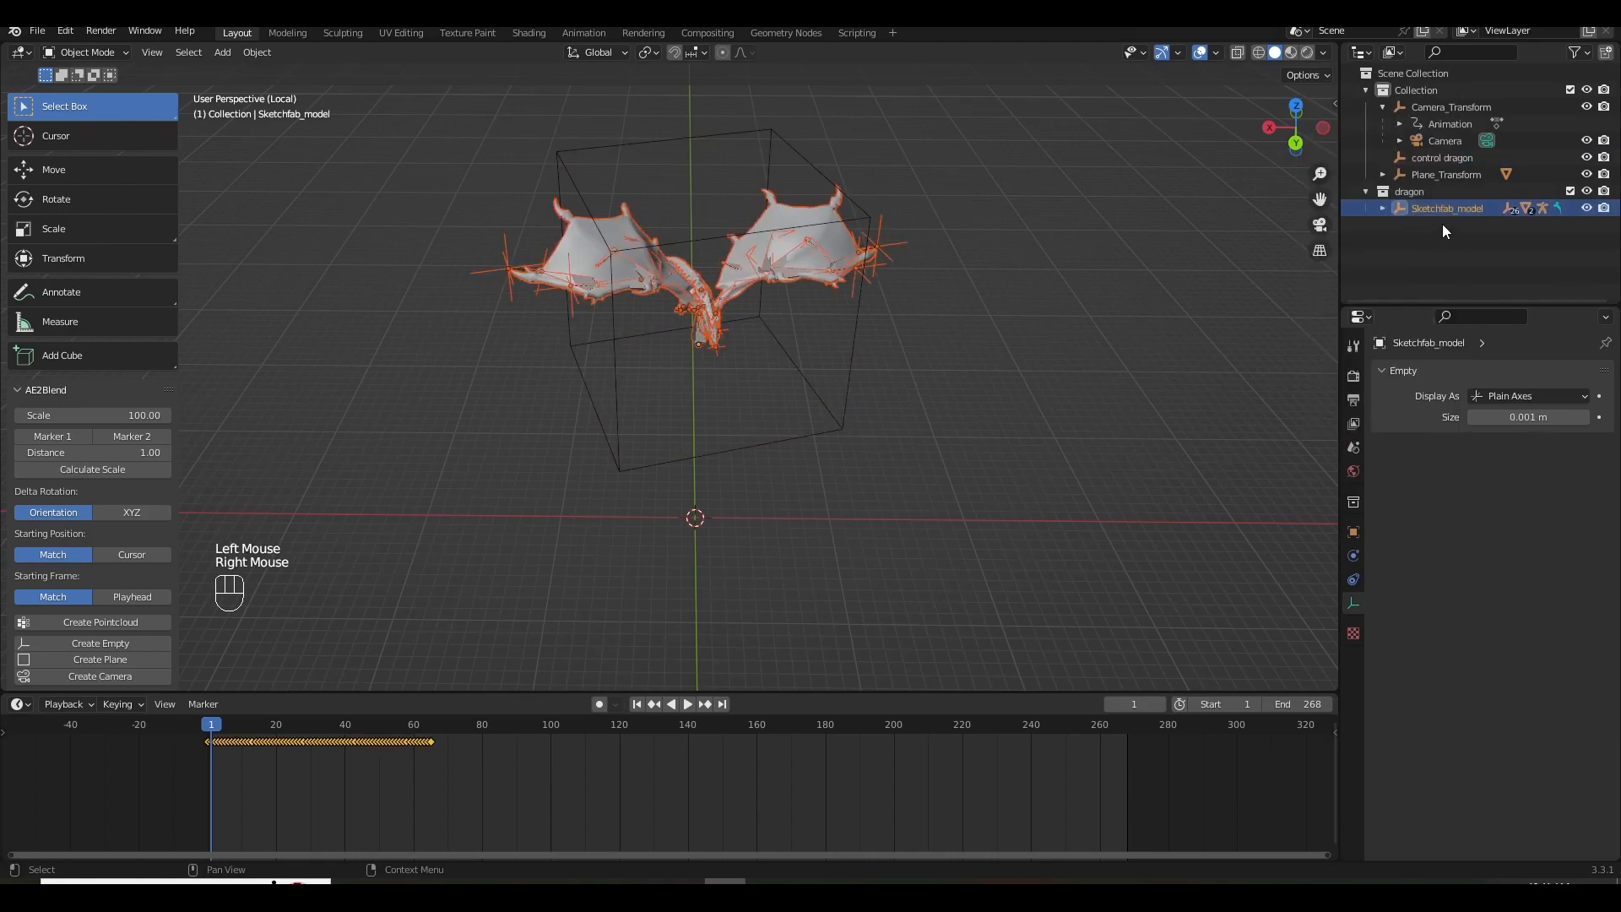
{"action": "left_click", "coordinate": [694, 237], "text": "shift"}
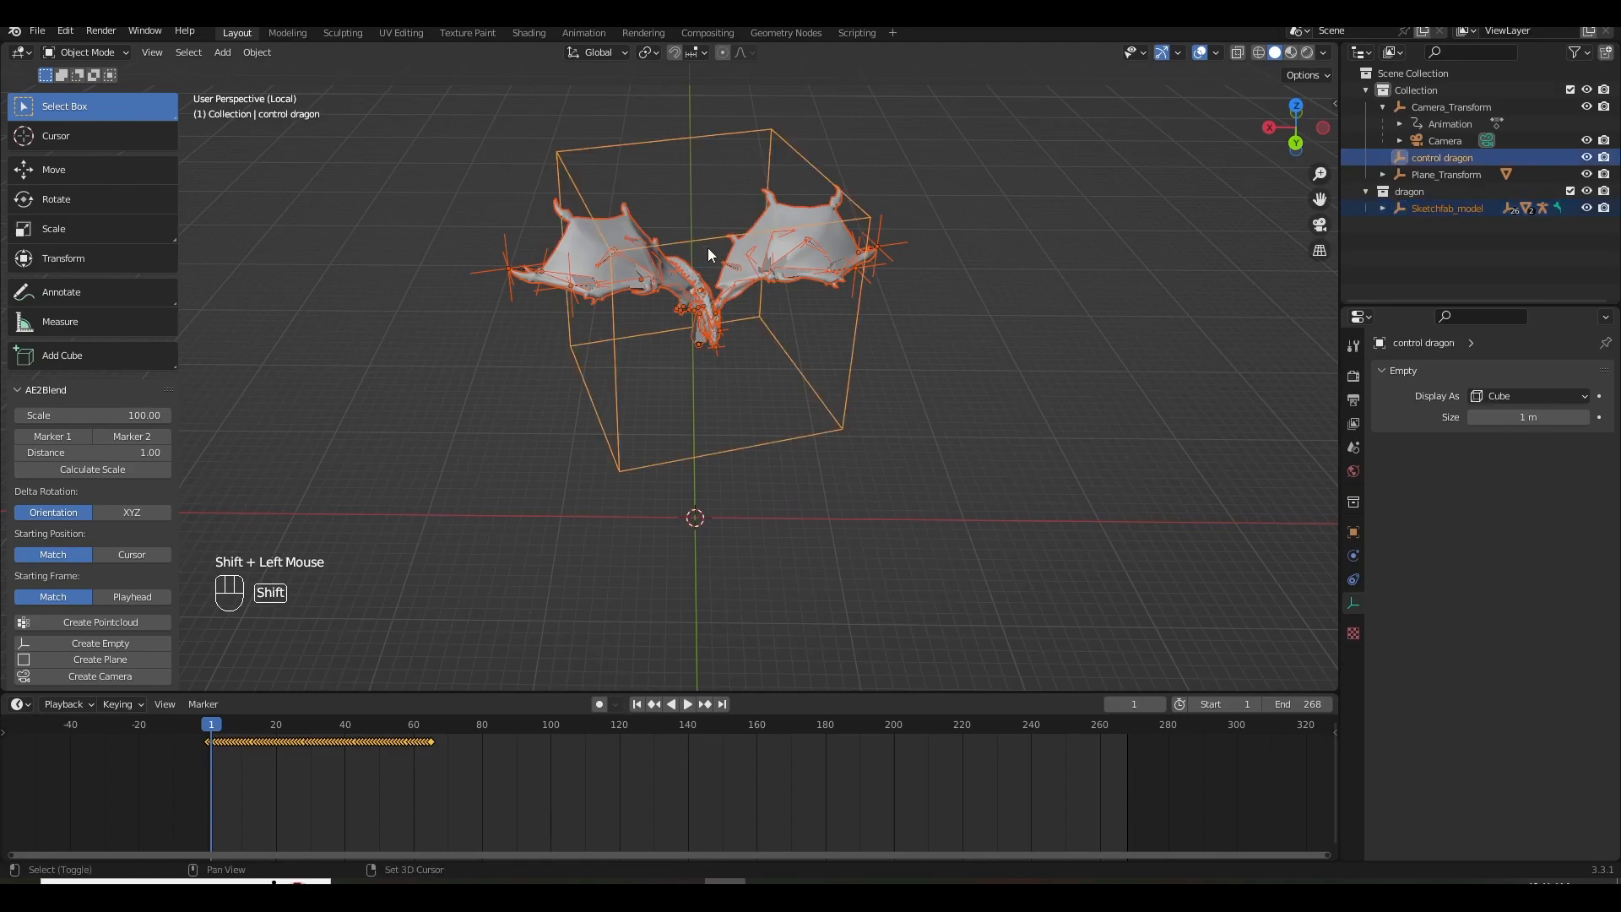
{"action": "key", "text": "ctrl+p"}
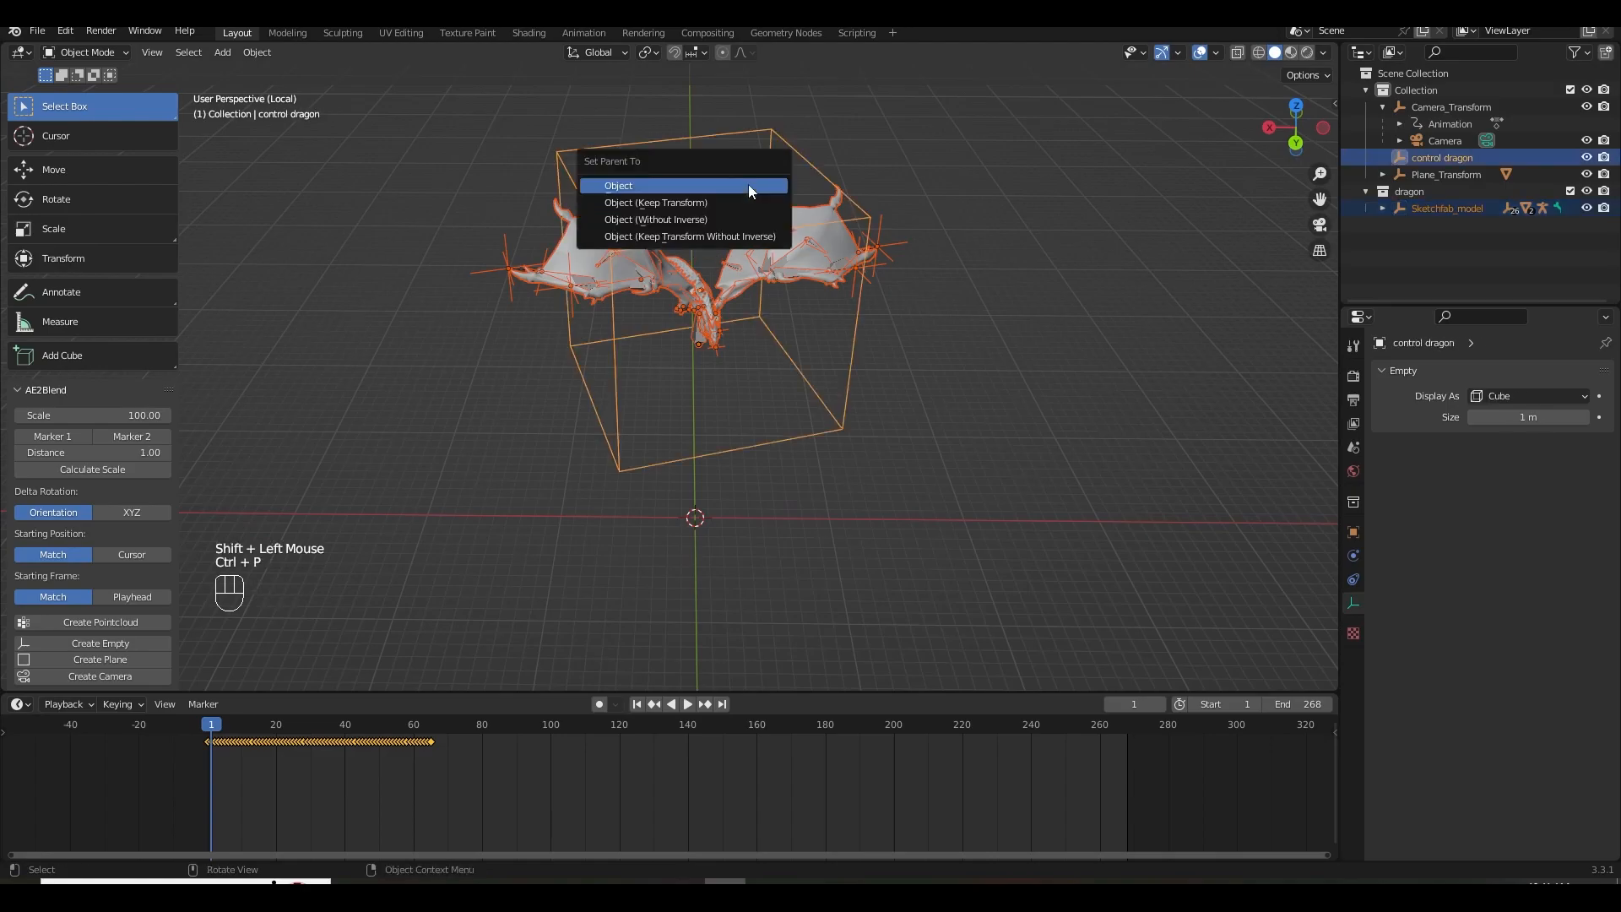
{"action": "left_click", "coordinate": [737, 206]}
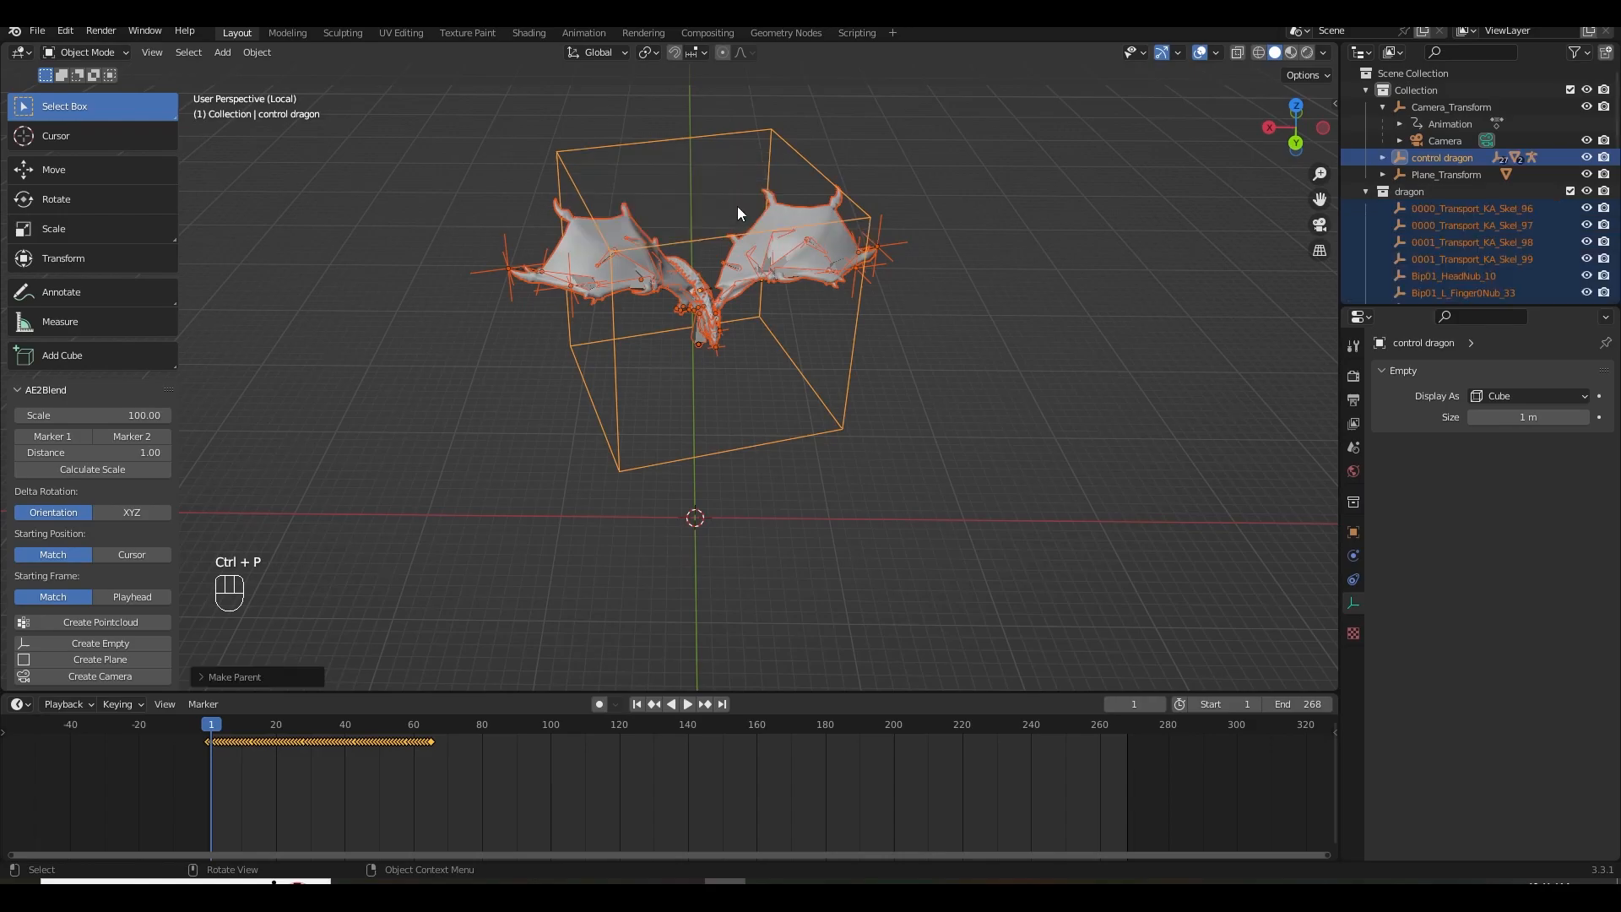
{"action": "left_click", "coordinate": [884, 323]}
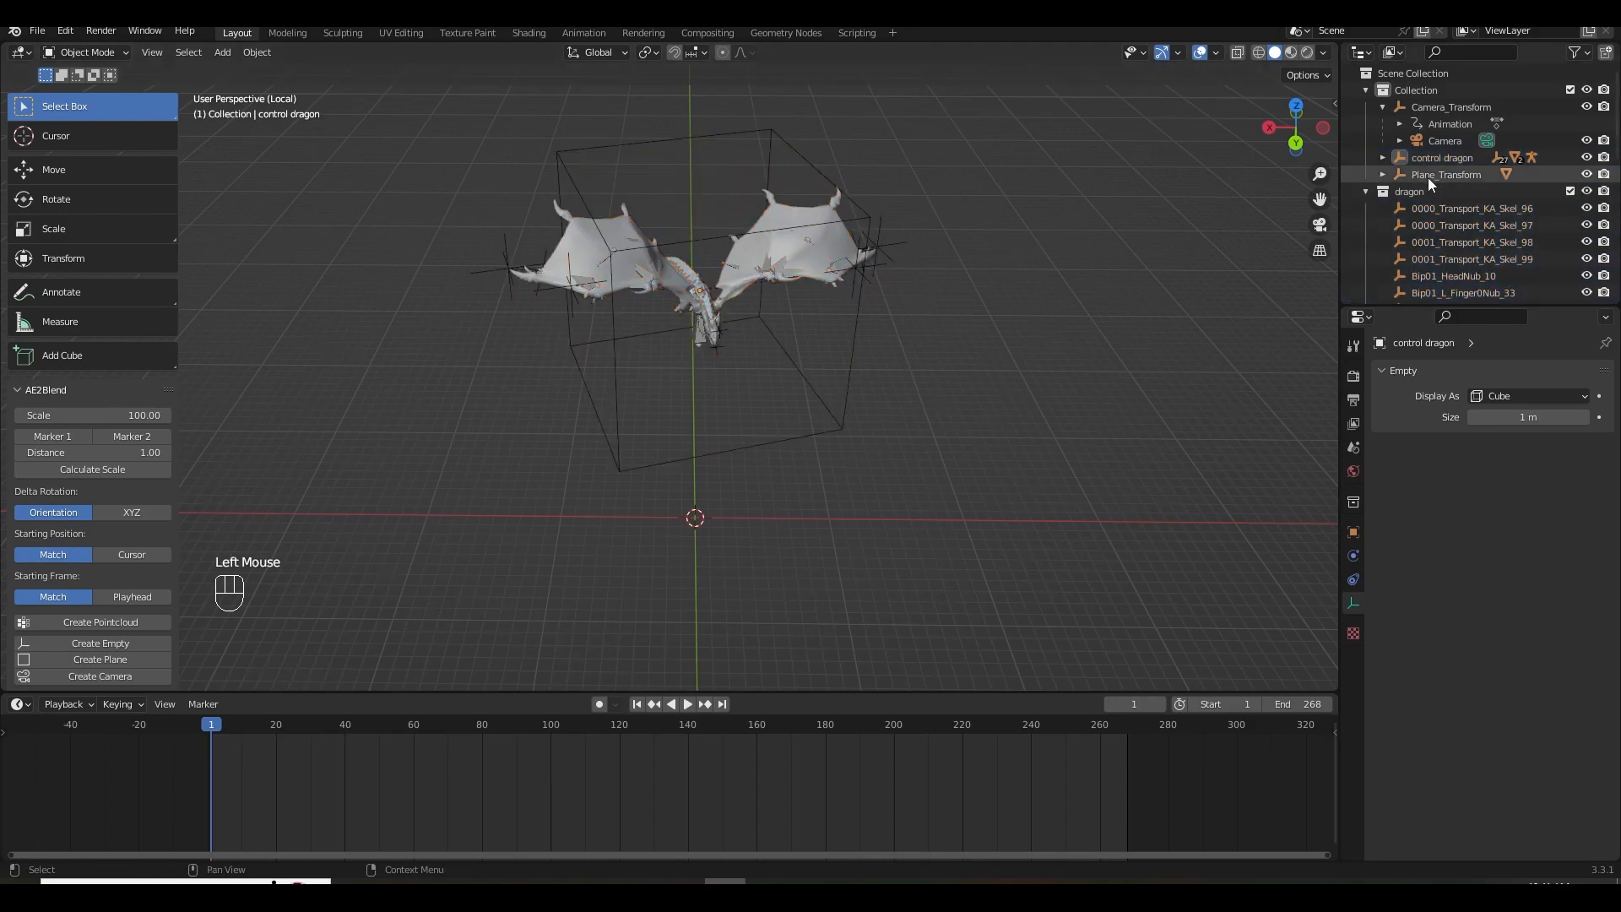
Move the control dragon empty into the dragon collection, and return from local view to the camera view.
{"action": "left_click_drag", "start_coordinate": [1425, 156], "coordinate": [1411, 193]}
{"action": "key", "text": "KP_0"}
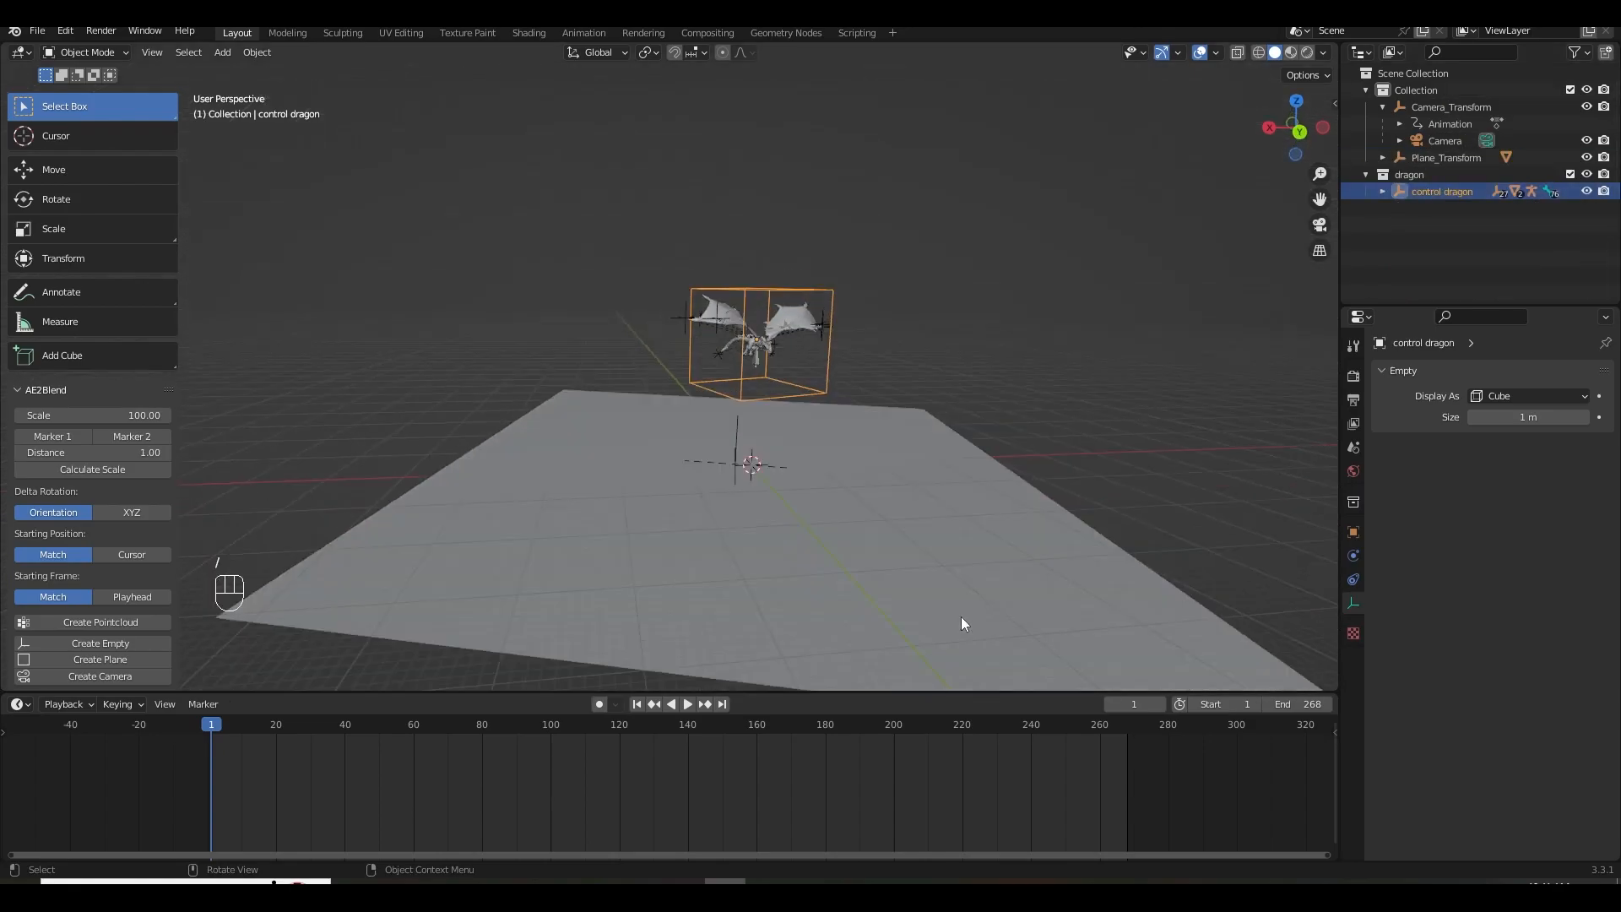
{"action": "left_click", "coordinate": [1062, 434]}
Scale the control dragon empty up about 1.65 times, reposition it in the street footage, and play the animation.
{"action": "left_click", "coordinate": [766, 449]}
{"action": "key", "text": "s"}
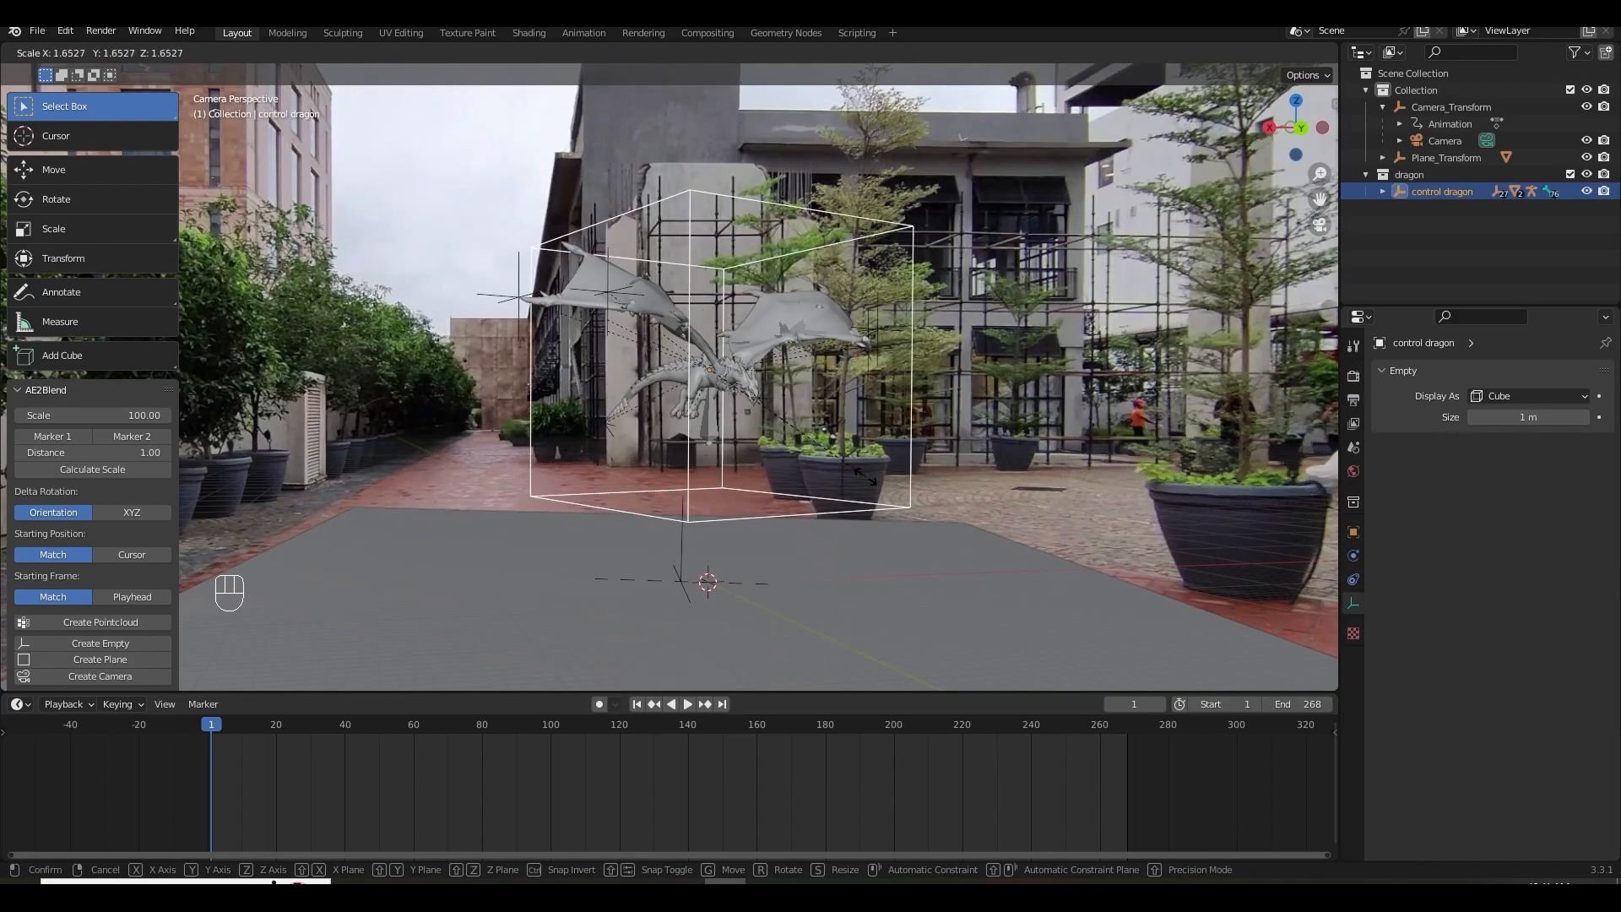
{"action": "left_click", "coordinate": [870, 476]}
{"action": "key", "text": "g"}
{"action": "left_click", "coordinate": [889, 459]}
{"action": "left_click", "coordinate": [685, 704]}
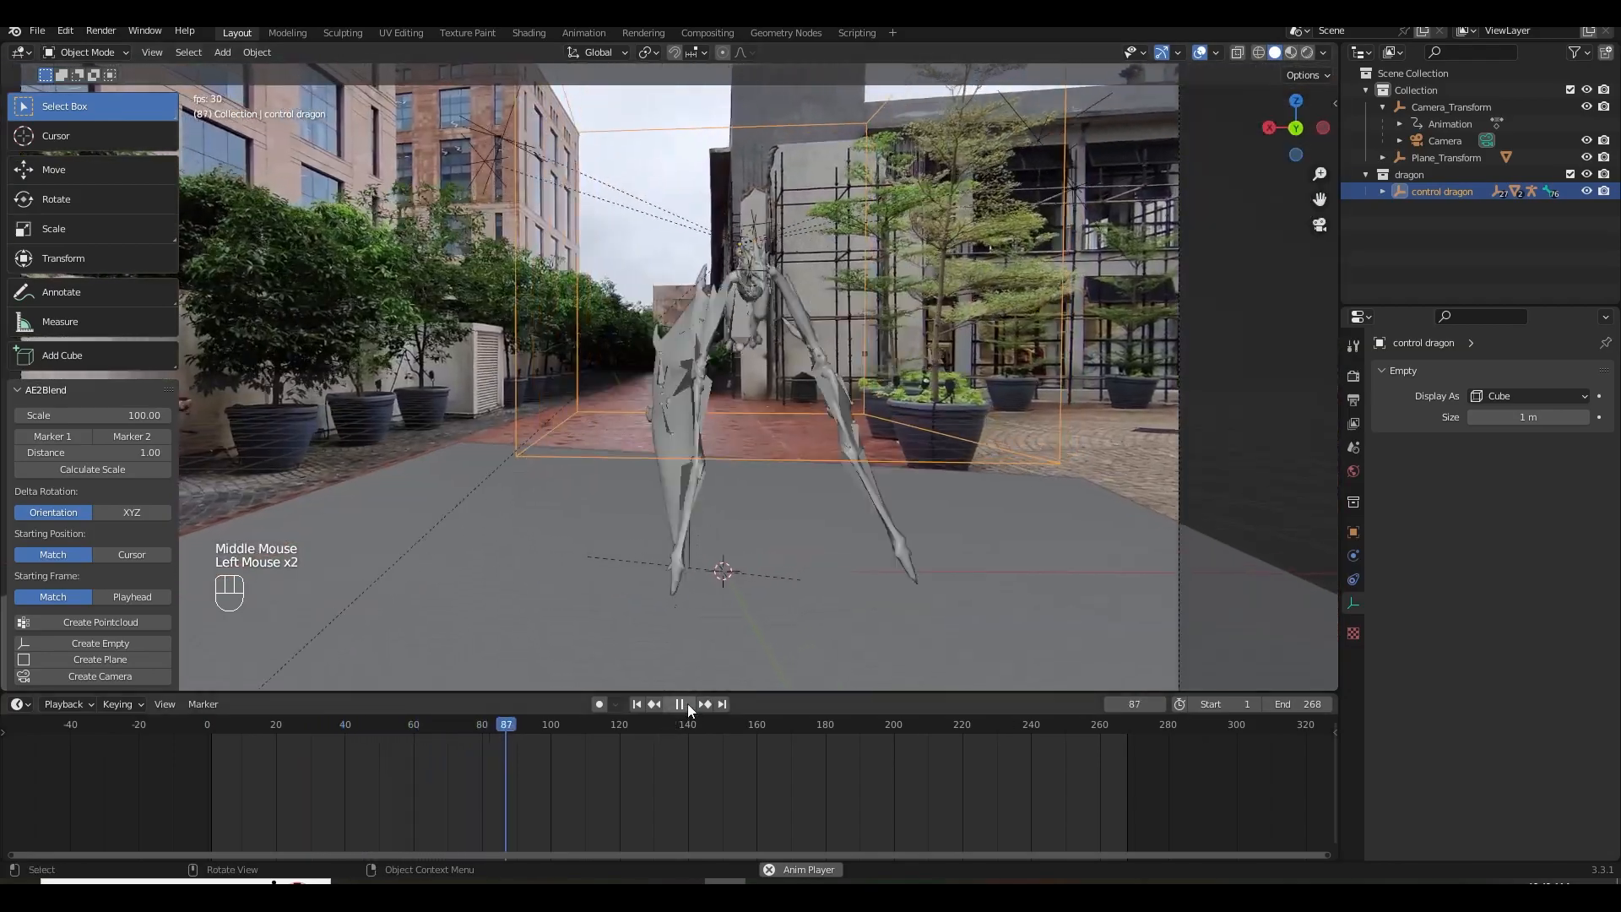
{"action": "scroll", "coordinate": [718, 561], "scroll_direction": "down", "scroll_amount": 1}
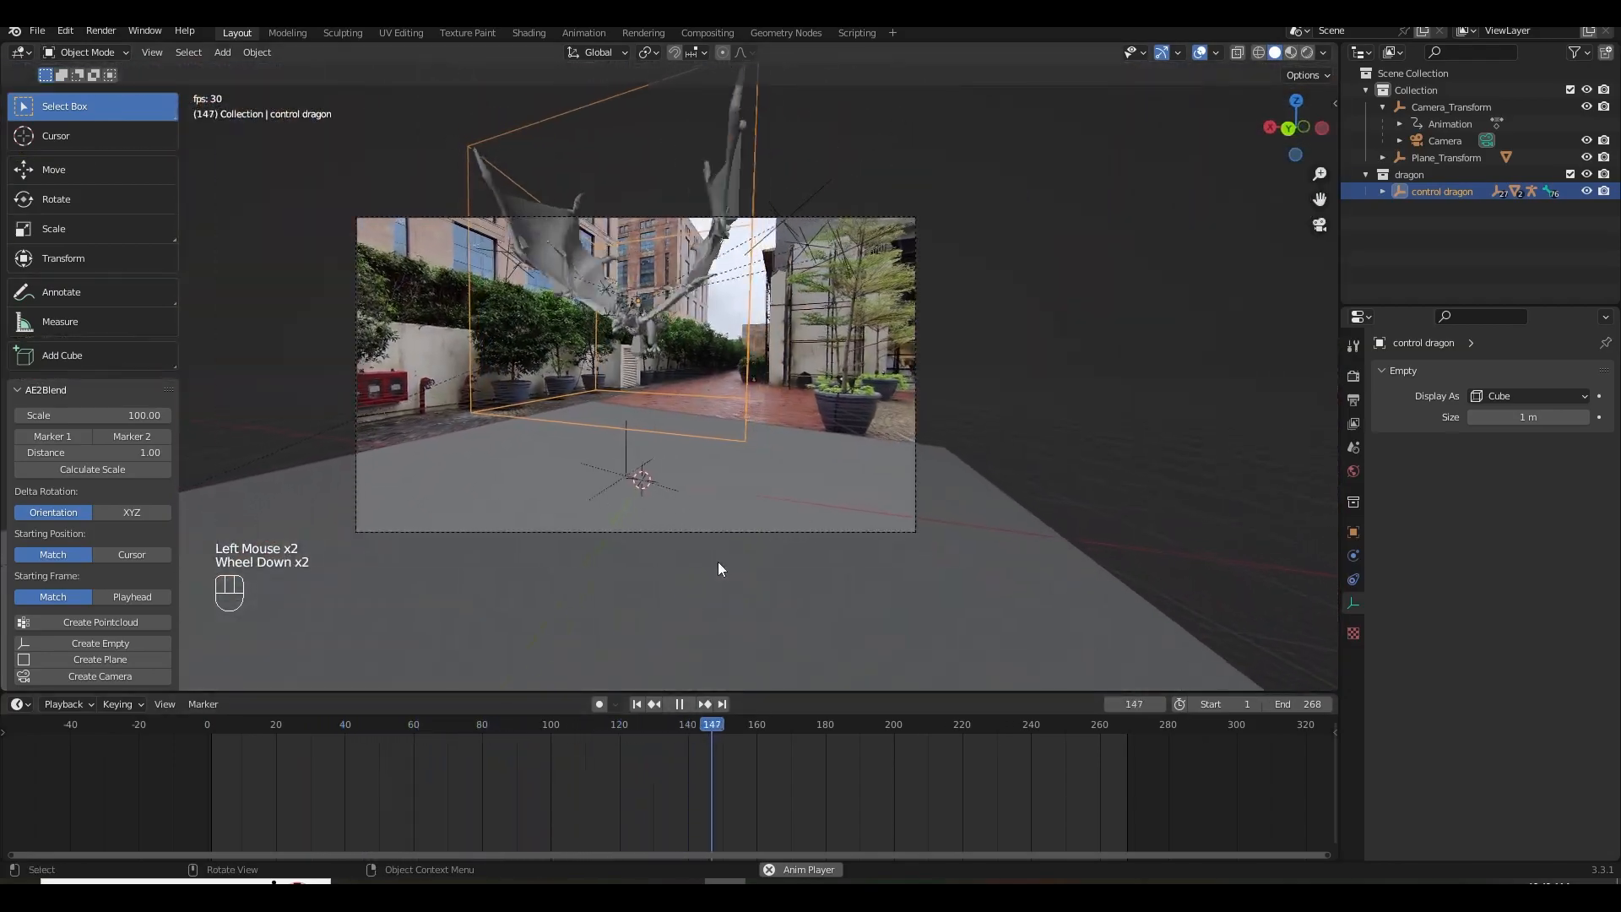
Select the dragon's separate mesh parts and join them into a single object.
{"action": "scroll", "coordinate": [838, 564], "scroll_direction": "up", "scroll_amount": 2}
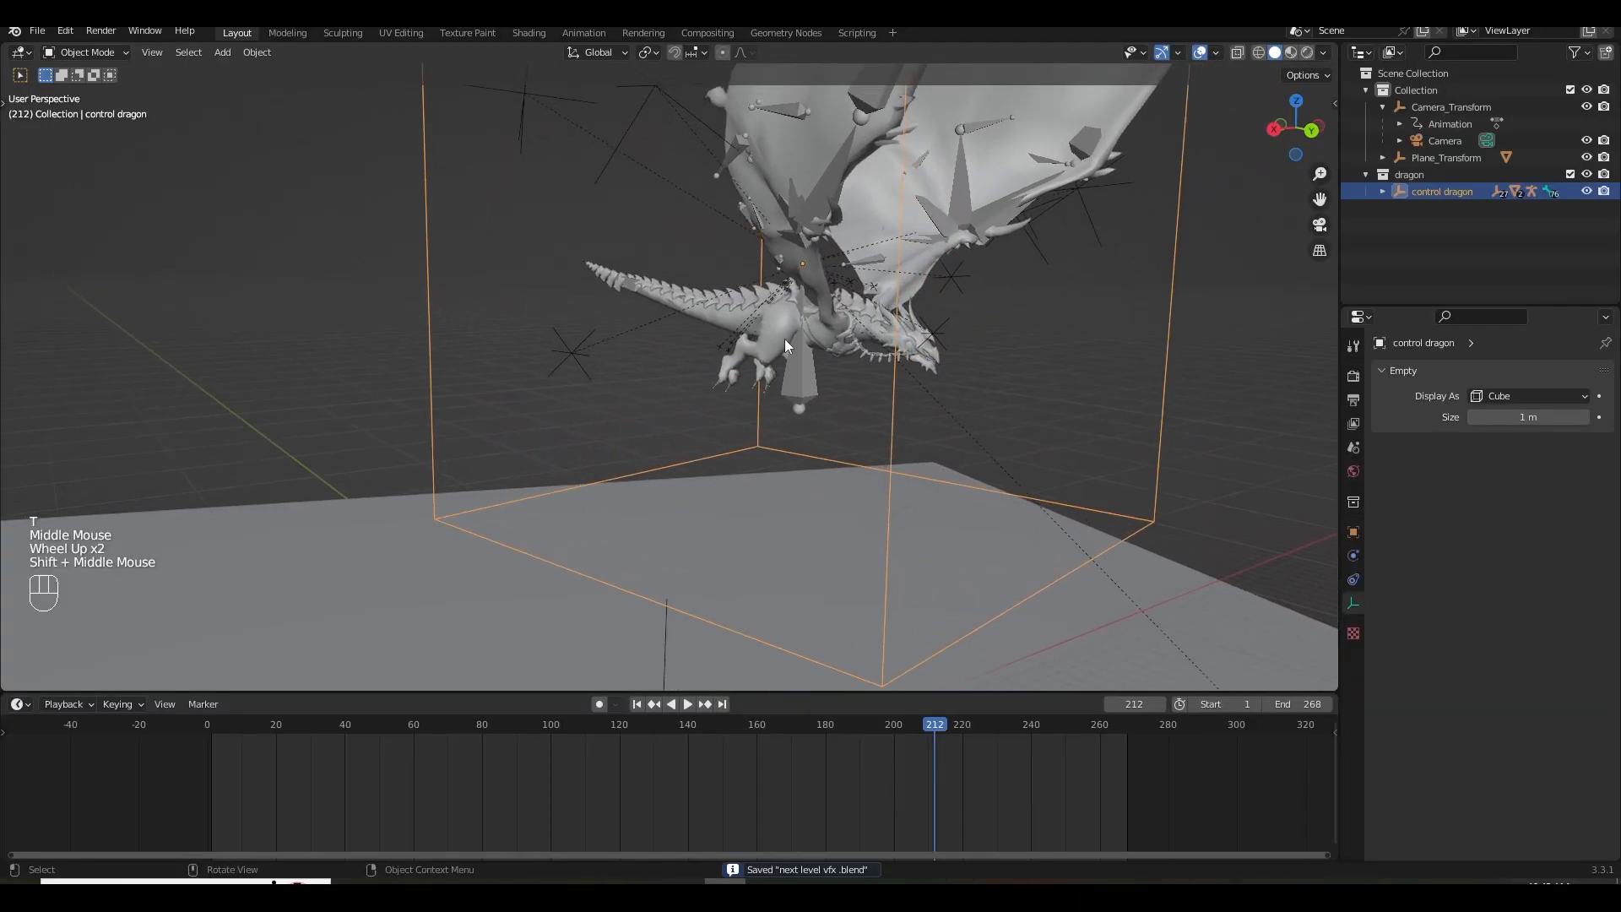
{"action": "left_click", "coordinate": [788, 346]}
{"action": "middle_click_drag", "start_coordinate": [788, 346], "coordinate": [740, 420], "text": "shift"}
{"action": "scroll", "coordinate": [670, 429], "scroll_direction": "up", "scroll_amount": 2}
{"action": "scroll", "coordinate": [681, 445], "scroll_direction": "up", "scroll_amount": 1}
{"action": "left_click", "coordinate": [711, 383]}
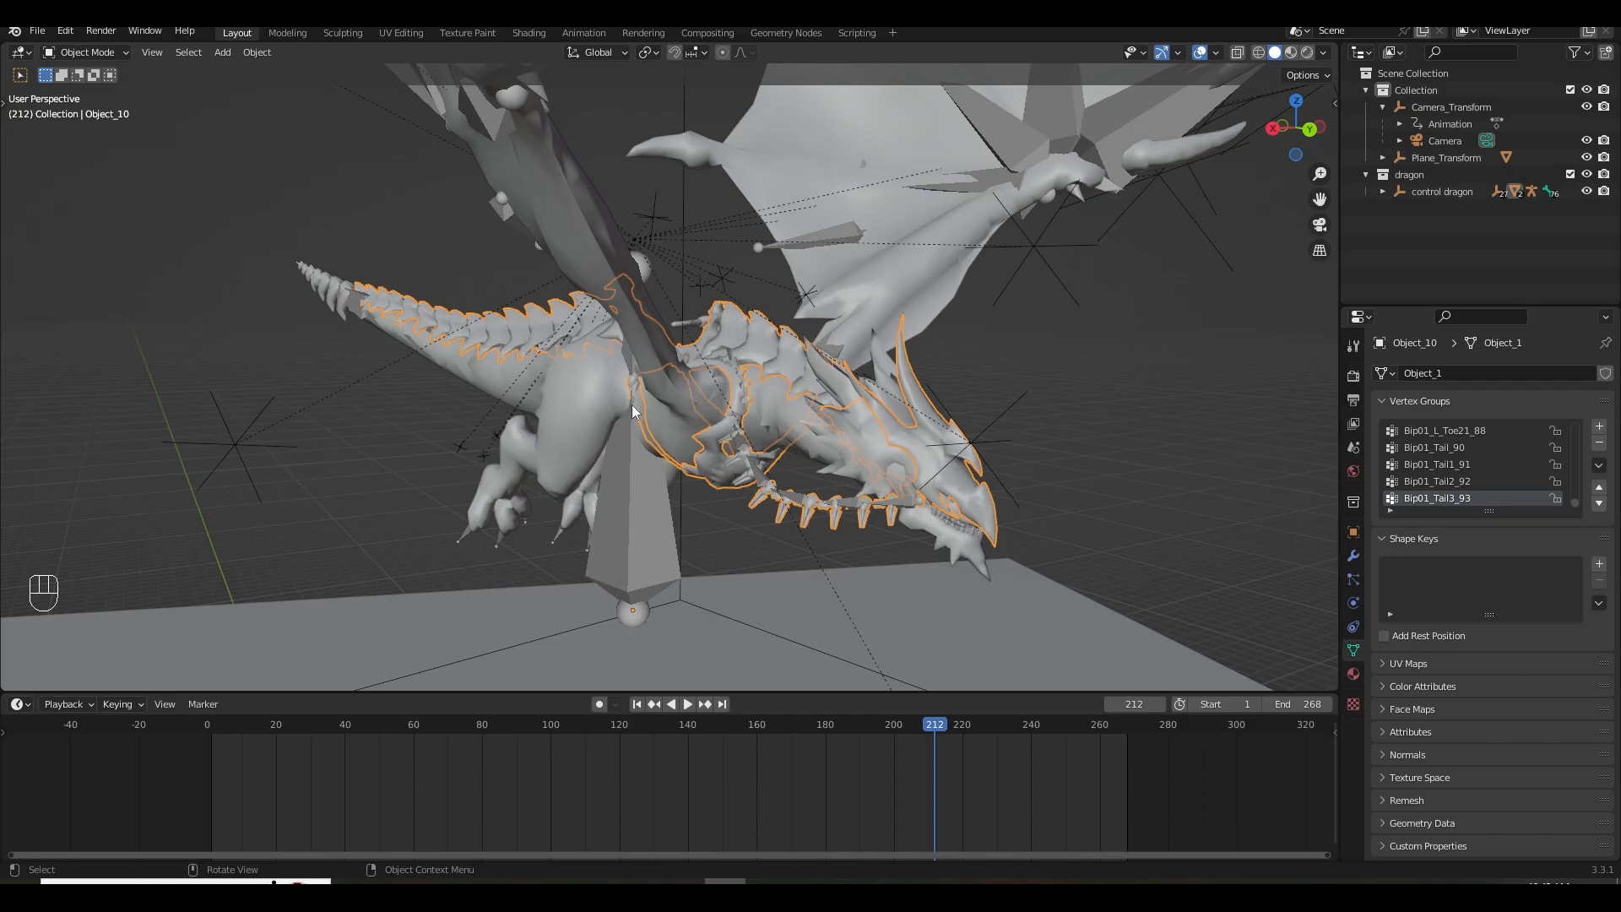
{"action": "middle_click_drag", "start_coordinate": [652, 404], "coordinate": [423, 322]}
{"action": "left_click", "coordinate": [423, 322]}
{"action": "middle_click_drag", "start_coordinate": [518, 345], "coordinate": [563, 372]}
{"action": "left_click", "coordinate": [480, 329], "text": "shift"}
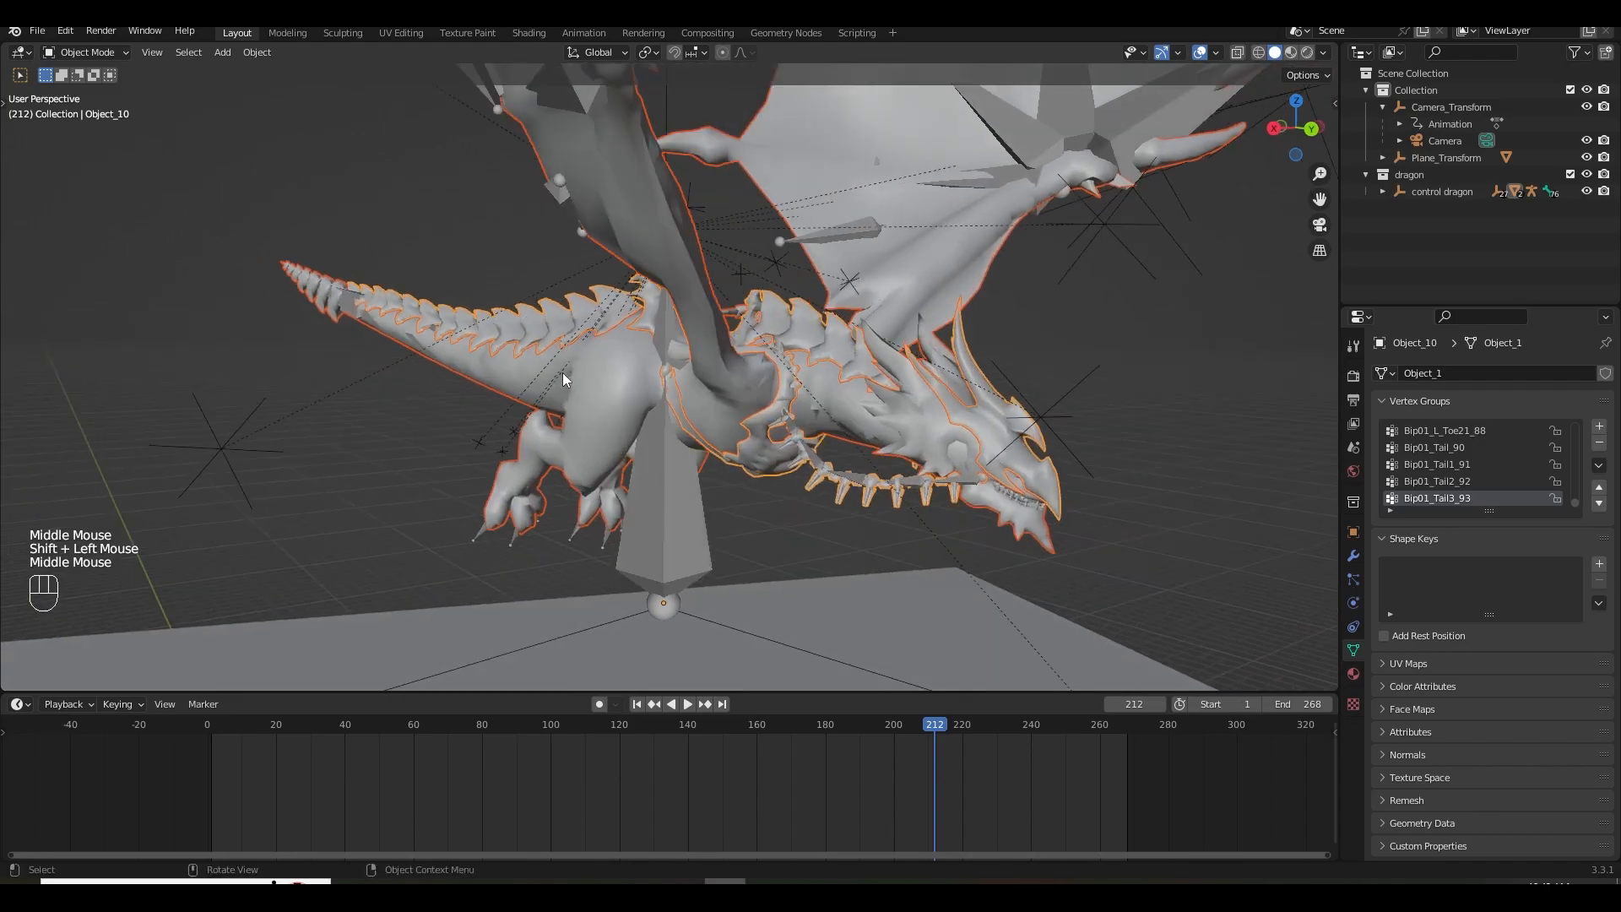
{"action": "key", "text": "ctrl+j"}
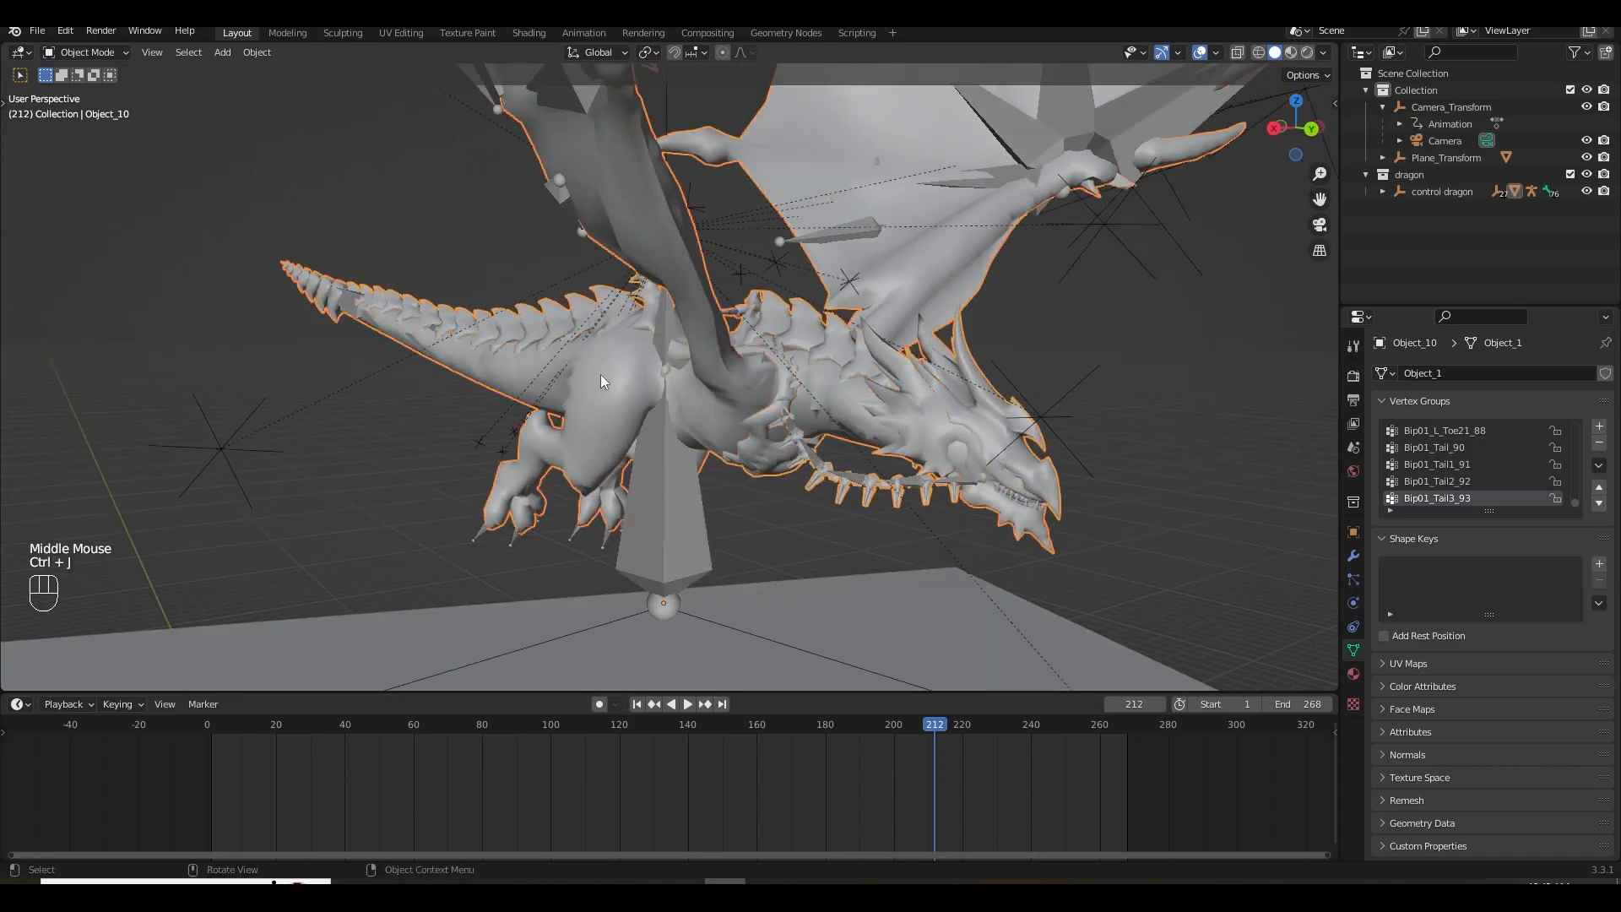
Return the timeline to frame 1 and save the project.
{"action": "scroll", "coordinate": [696, 419], "scroll_direction": "down", "scroll_amount": 2}
{"action": "middle_click_drag", "start_coordinate": [697, 420], "coordinate": [631, 417]}
{"action": "middle_click_drag", "start_coordinate": [581, 370], "coordinate": [836, 477], "text": "shift"}
{"action": "key", "text": "shift+Left"}
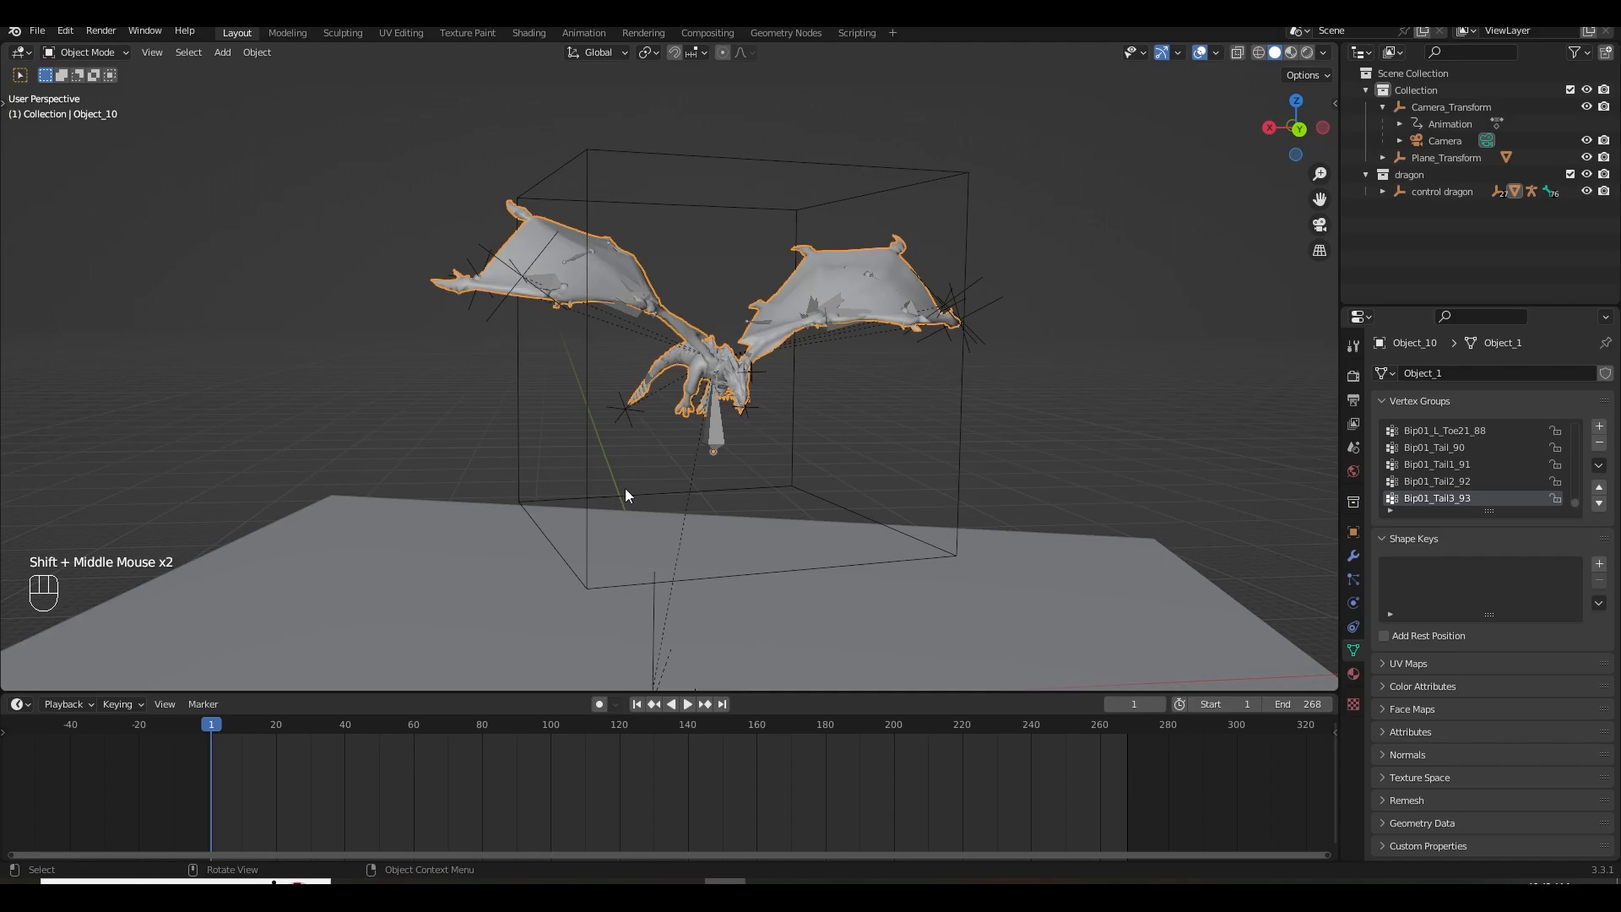
{"action": "key", "text": "ctrl+s"}
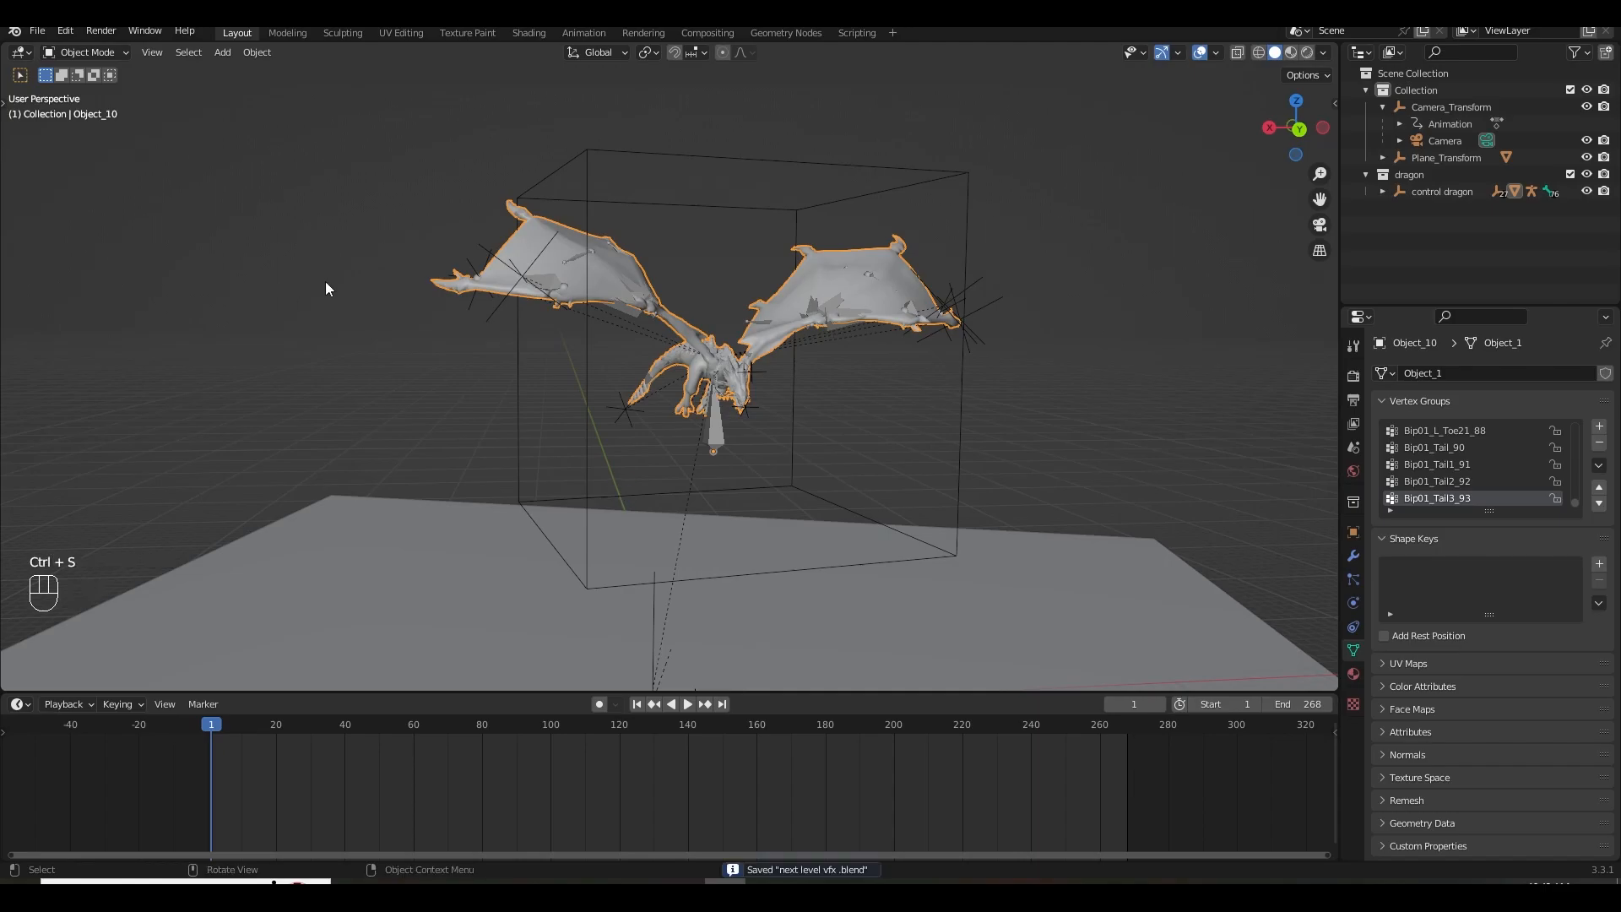
Start a new file with the default scene.
{"action": "left_click", "coordinate": [46, 36]}
{"action": "mouse_move", "coordinate": [51, 49]}
{"action": "left_click", "coordinate": [218, 54]}
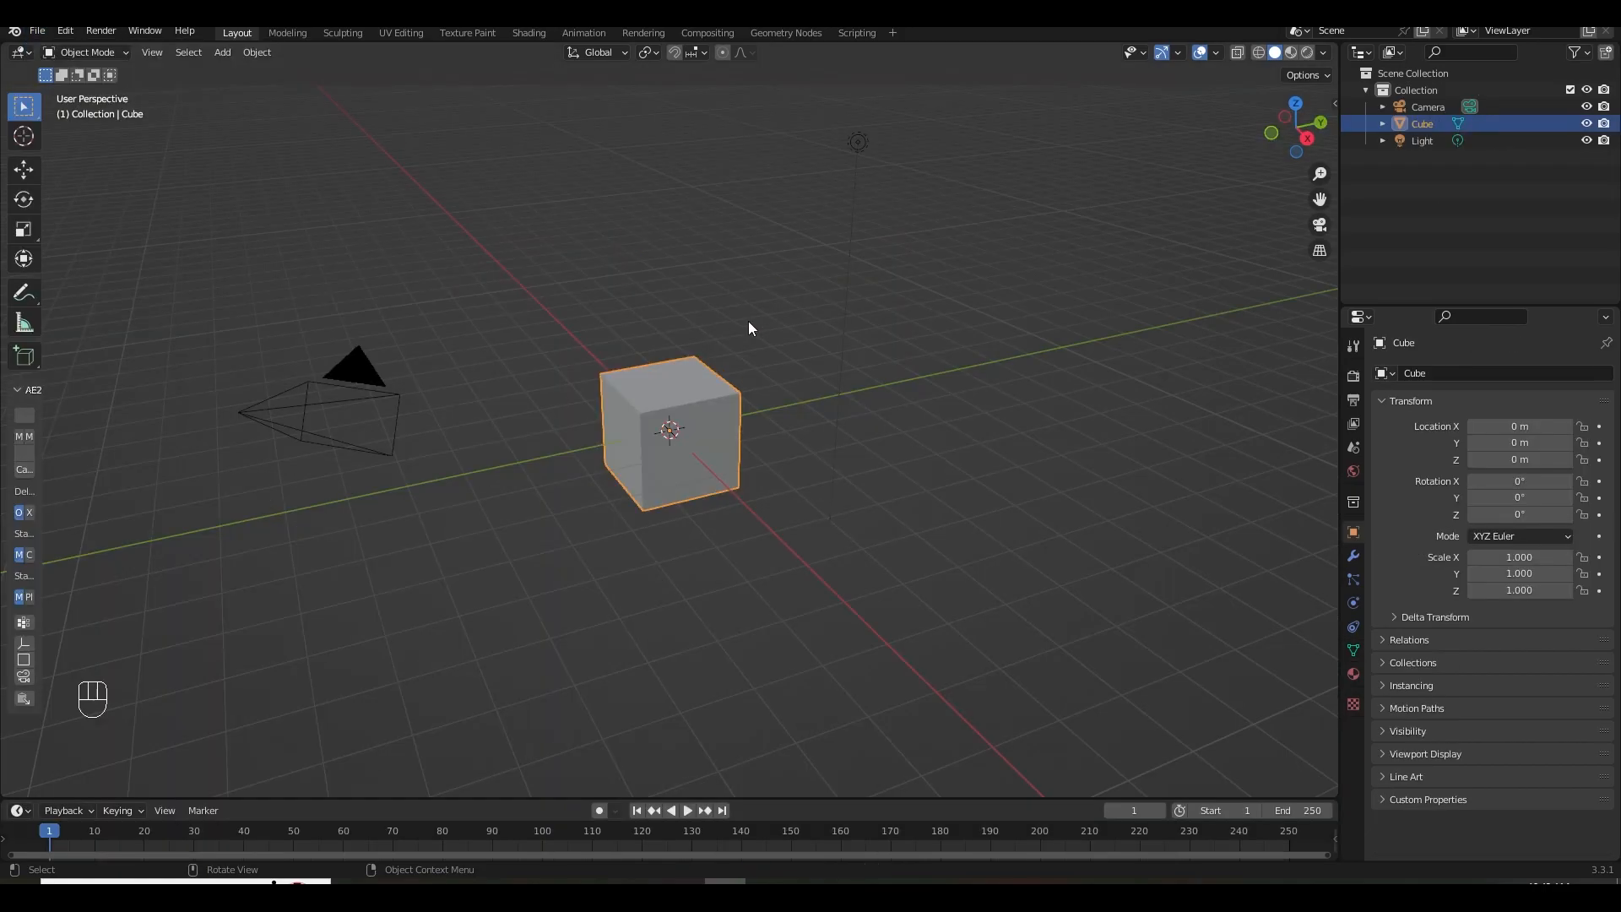
In front view, raise the default cube about 3.73 m along Z, scale it to about 0.305, and apply the scale.
{"action": "scroll", "coordinate": [874, 470], "scroll_direction": "up", "scroll_amount": 2}
{"action": "mouse_move", "coordinate": [838, 483]}
{"action": "middle_mouse_down", "text": "shift"}
{"action": "mouse_move", "coordinate": [875, 469]}
{"action": "mouse_move", "coordinate": [868, 491]}
{"action": "middle_mouse_up", "text": "shift"}
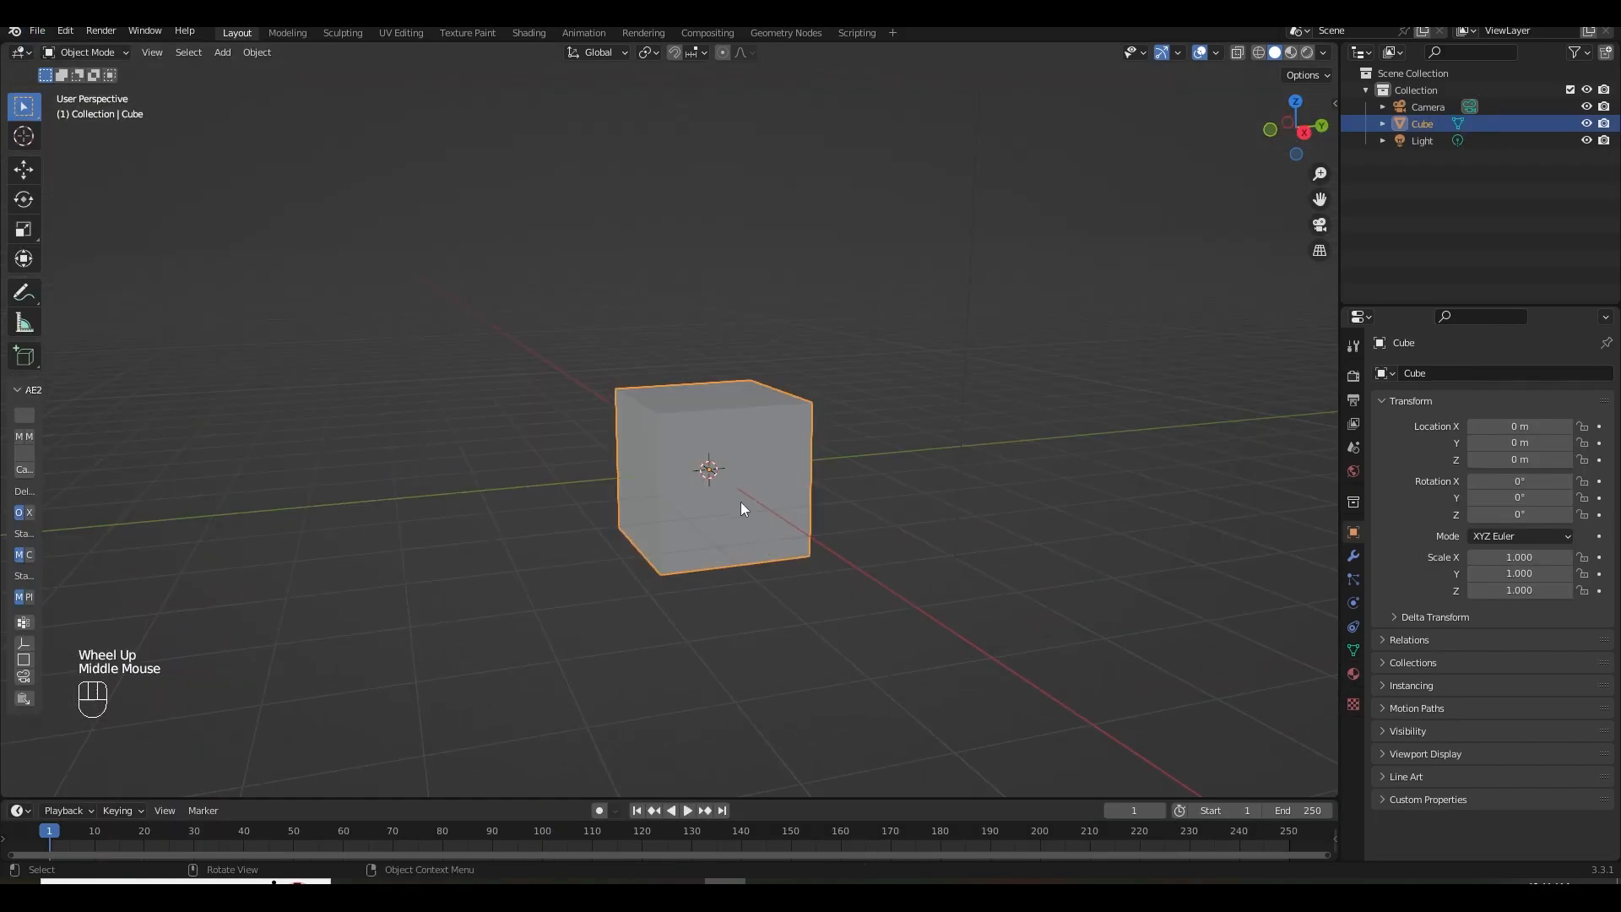
{"action": "middle_click_drag", "start_coordinate": [745, 499], "coordinate": [773, 530]}
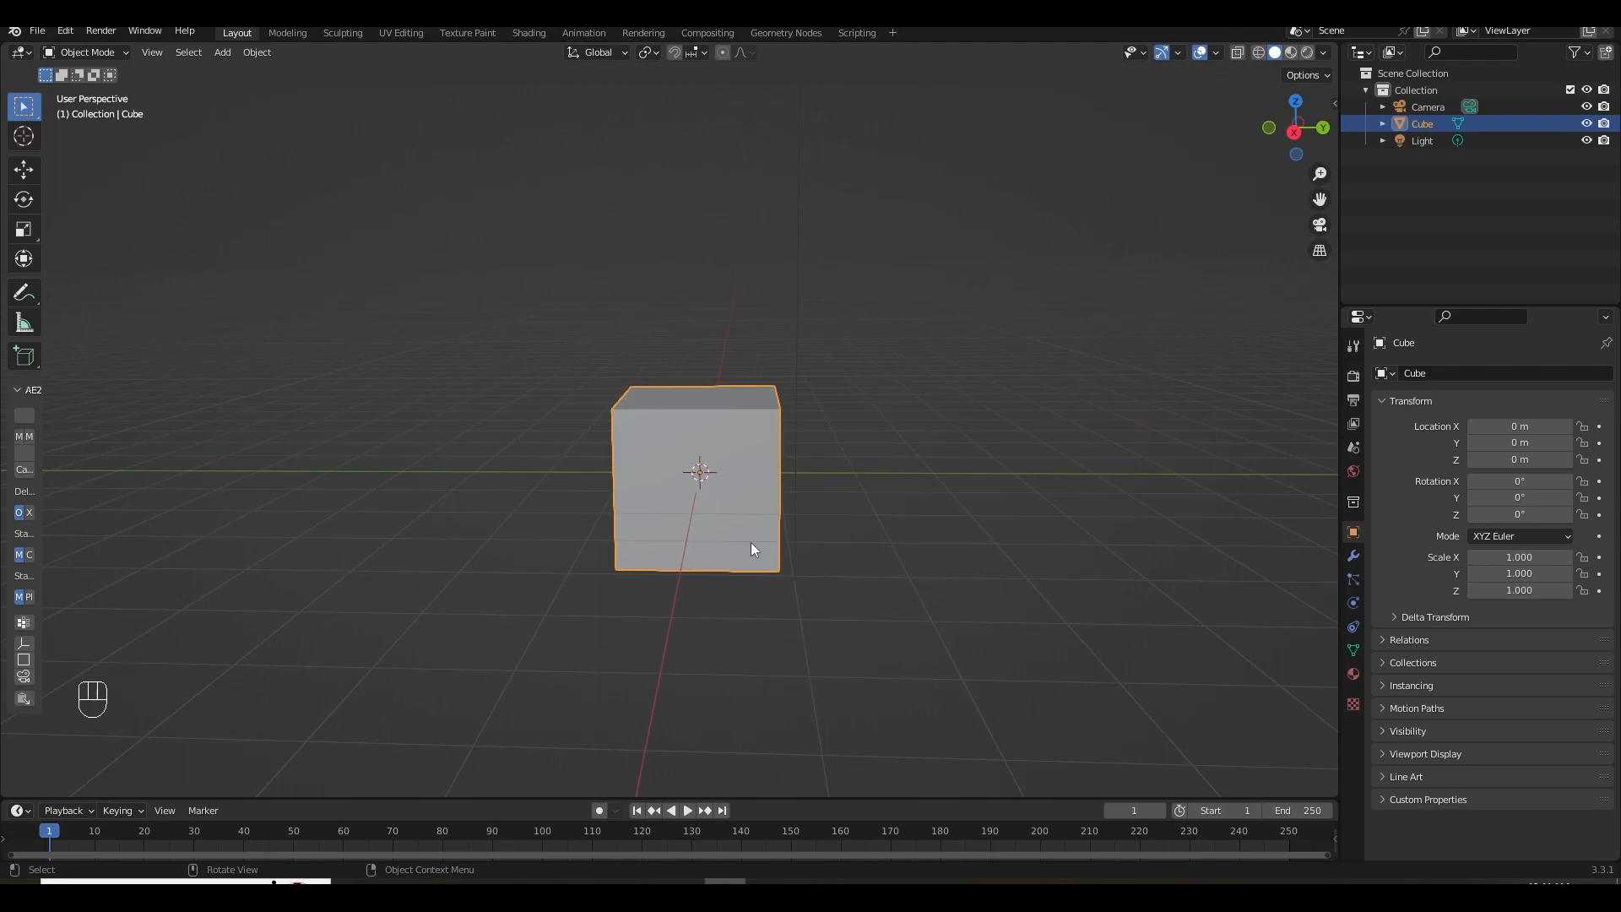
{"action": "mouse_move", "coordinate": [733, 538]}
{"action": "middle_mouse_down"}
{"action": "mouse_move", "coordinate": [770, 538]}
{"action": "mouse_move", "coordinate": [752, 541]}
{"action": "middle_mouse_up"}
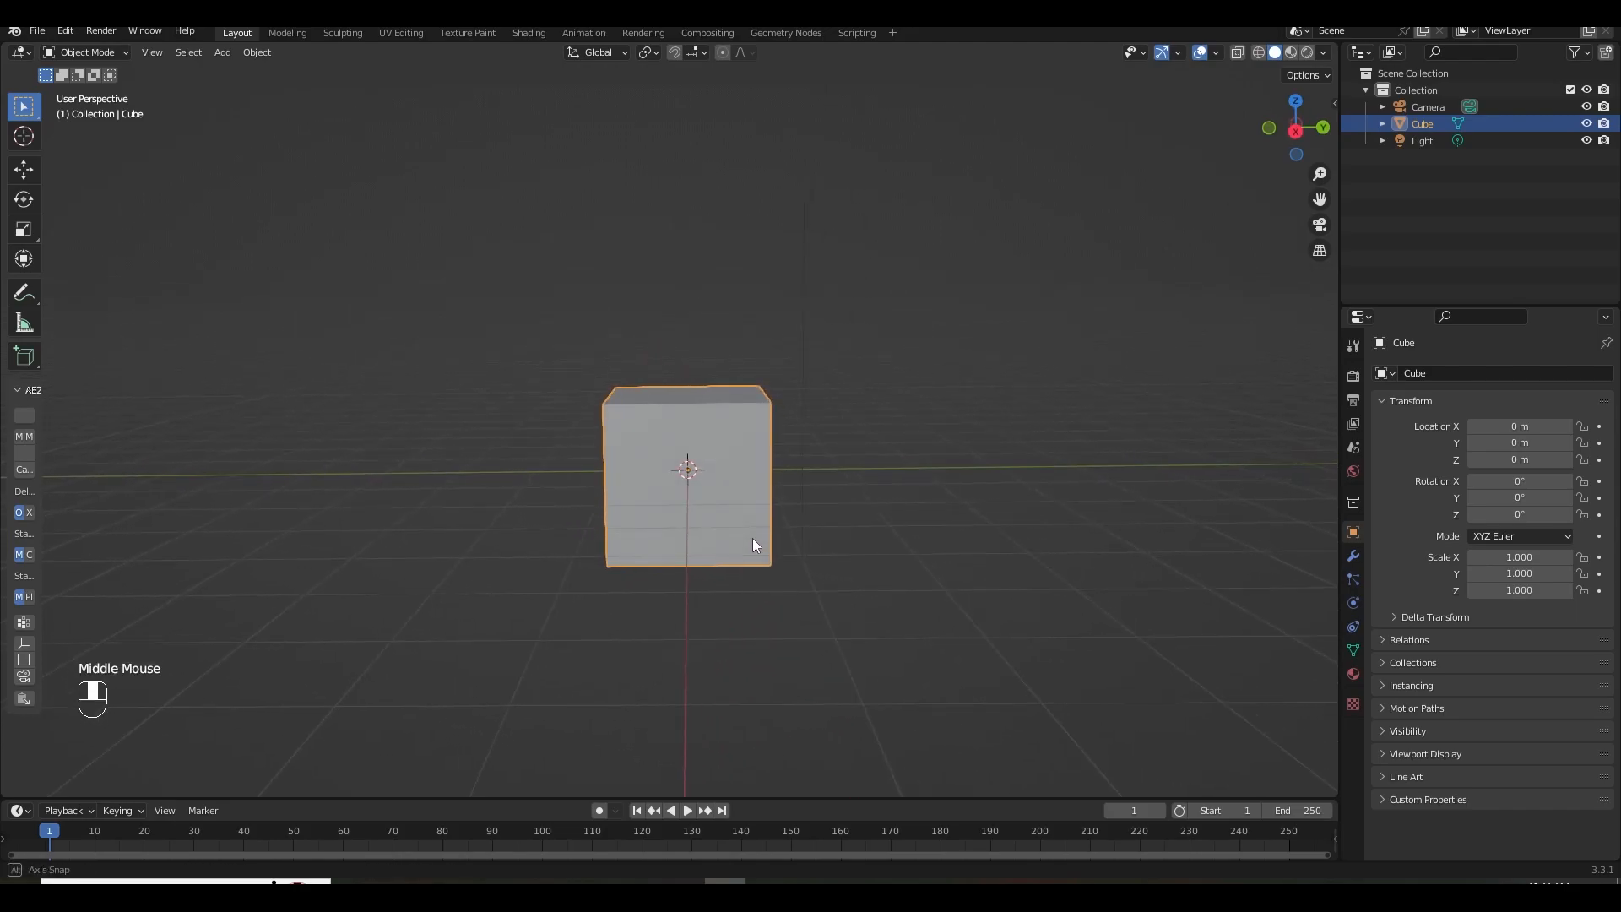
{"action": "key", "text": "KP_1"}
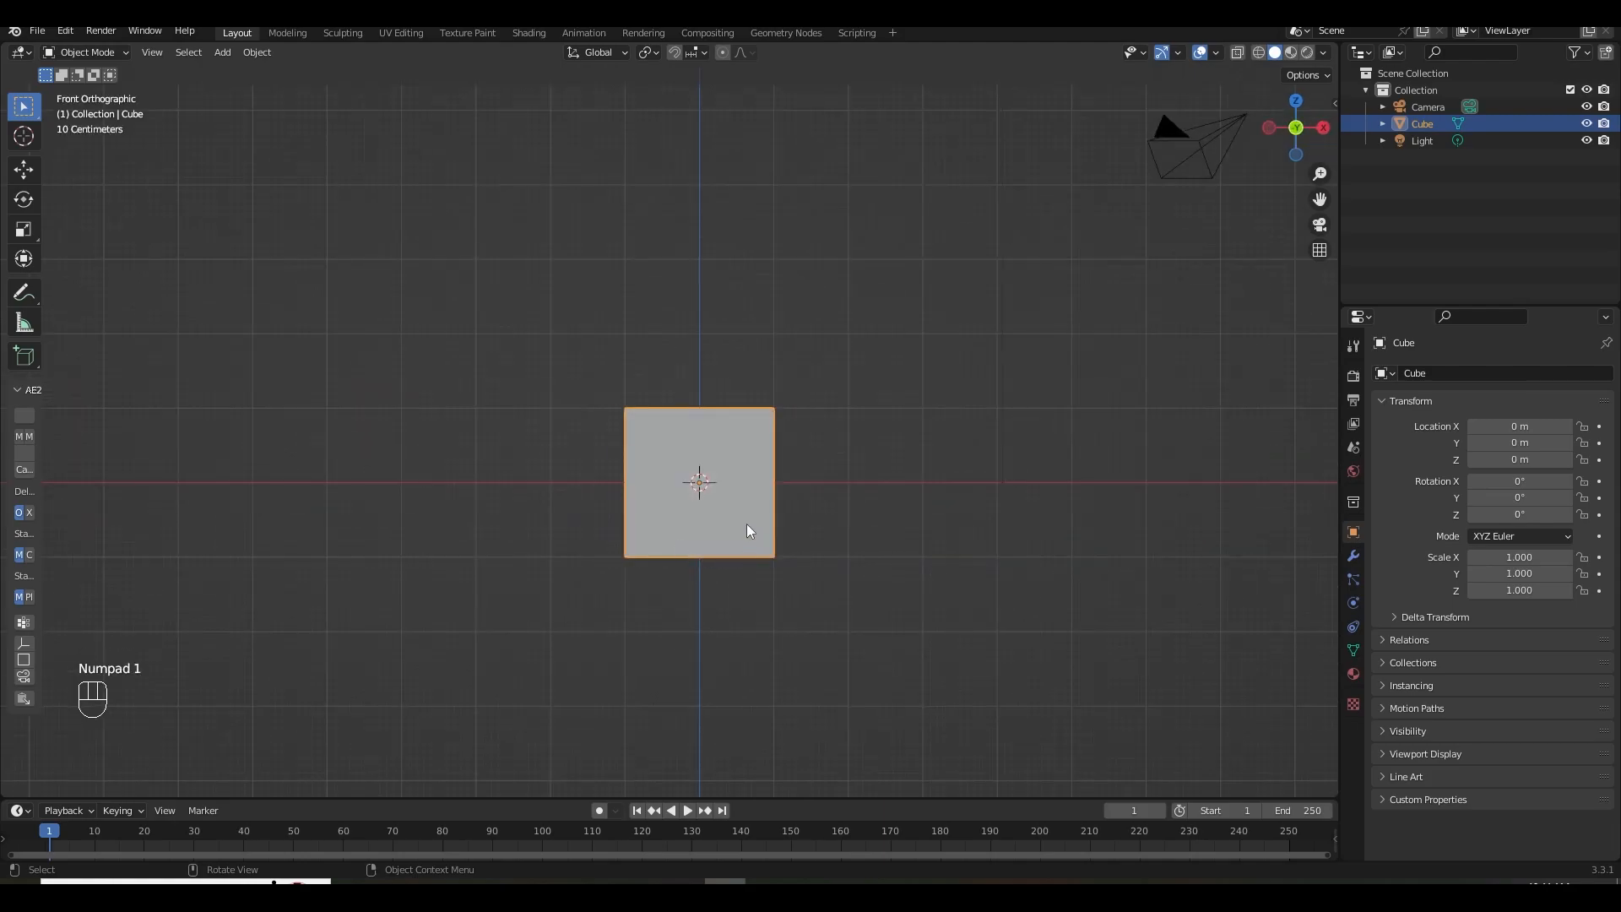
{"action": "key", "text": "g"}
{"action": "key", "text": "z"}
{"action": "left_click", "coordinate": [751, 204]}
{"action": "key", "text": "s"}
{"action": "left_click", "coordinate": [792, 227]}
{"action": "key", "text": "ctrl+a"}
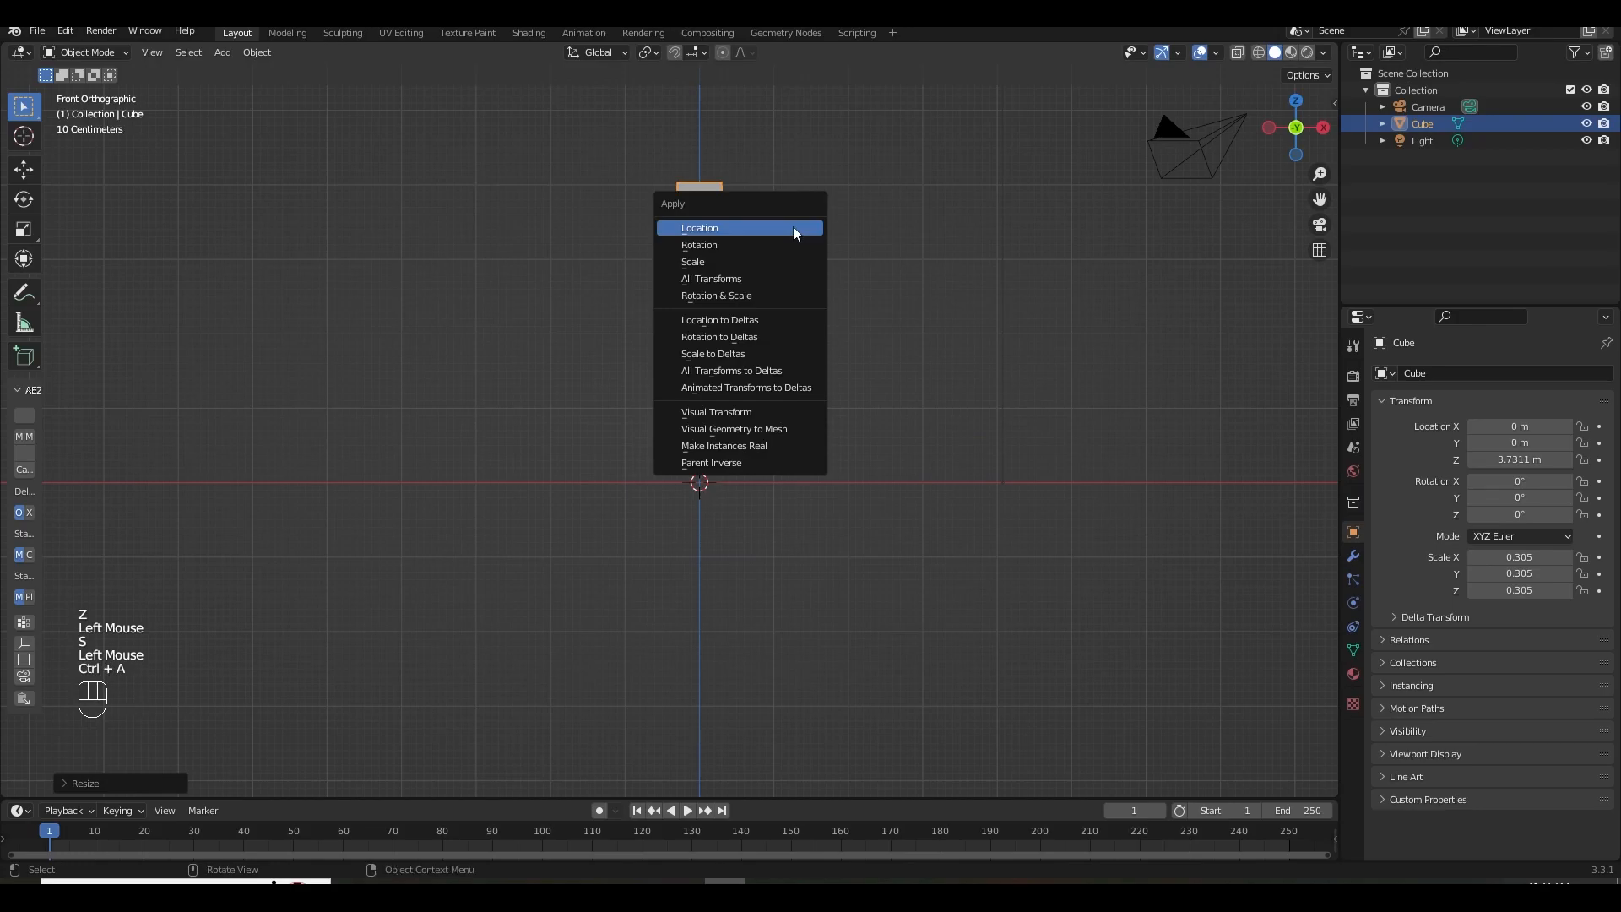
{"action": "left_click", "coordinate": [752, 251]}
In front view, add a second cube mesh at the world origin.
{"action": "middle_click_drag", "start_coordinate": [855, 318], "coordinate": [787, 276], "text": "shift"}
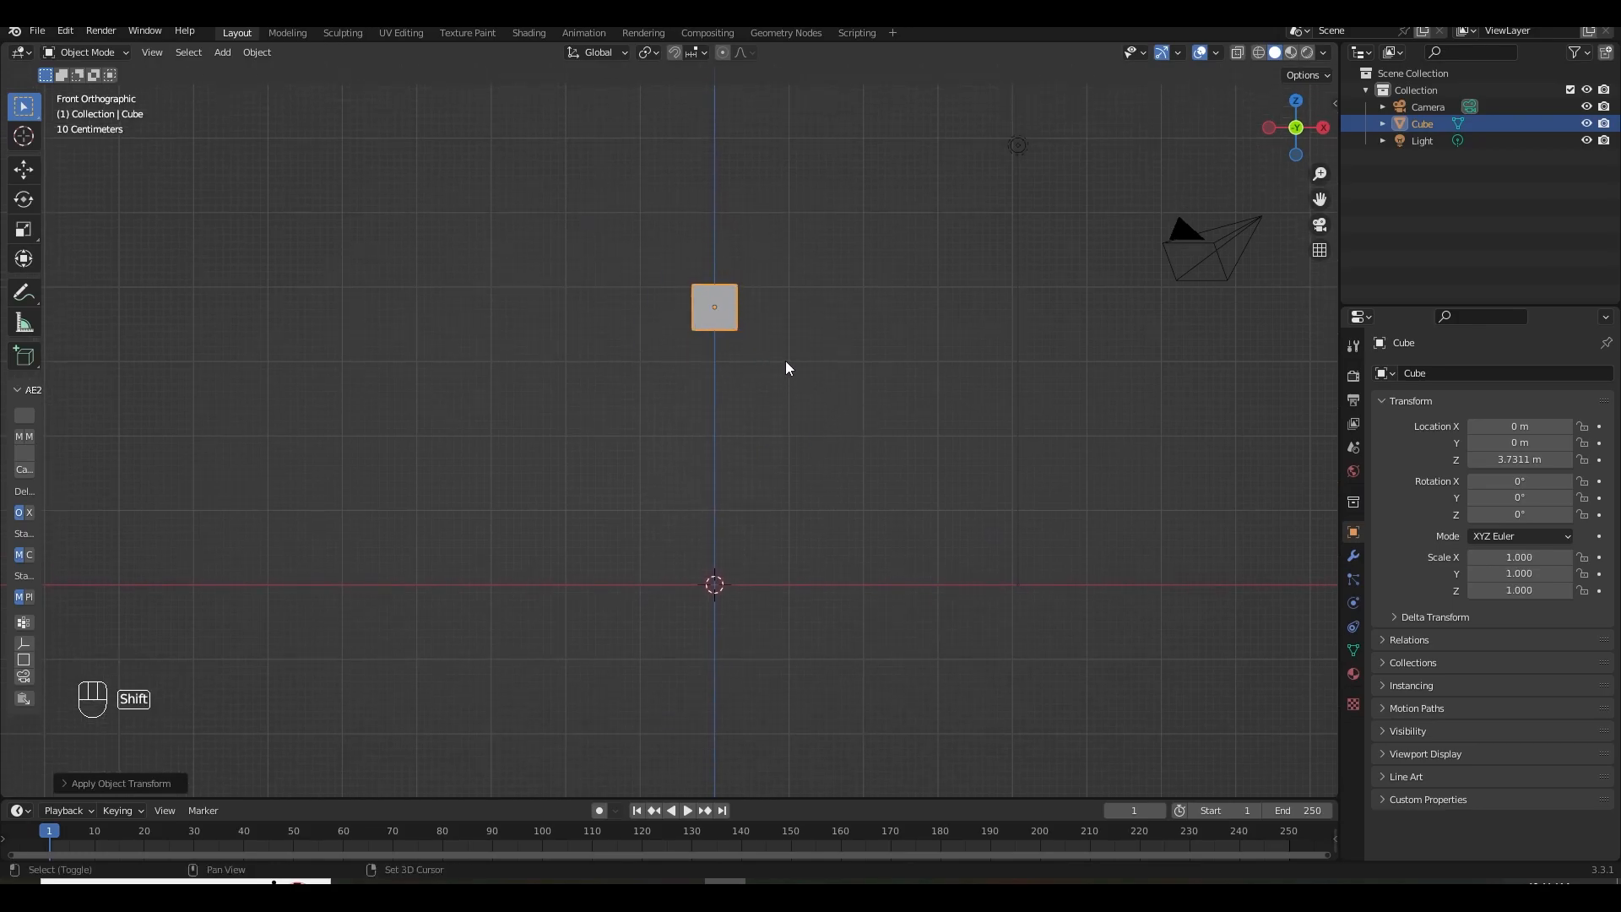
{"action": "middle_click_drag", "start_coordinate": [785, 361], "coordinate": [785, 406], "text": "shift"}
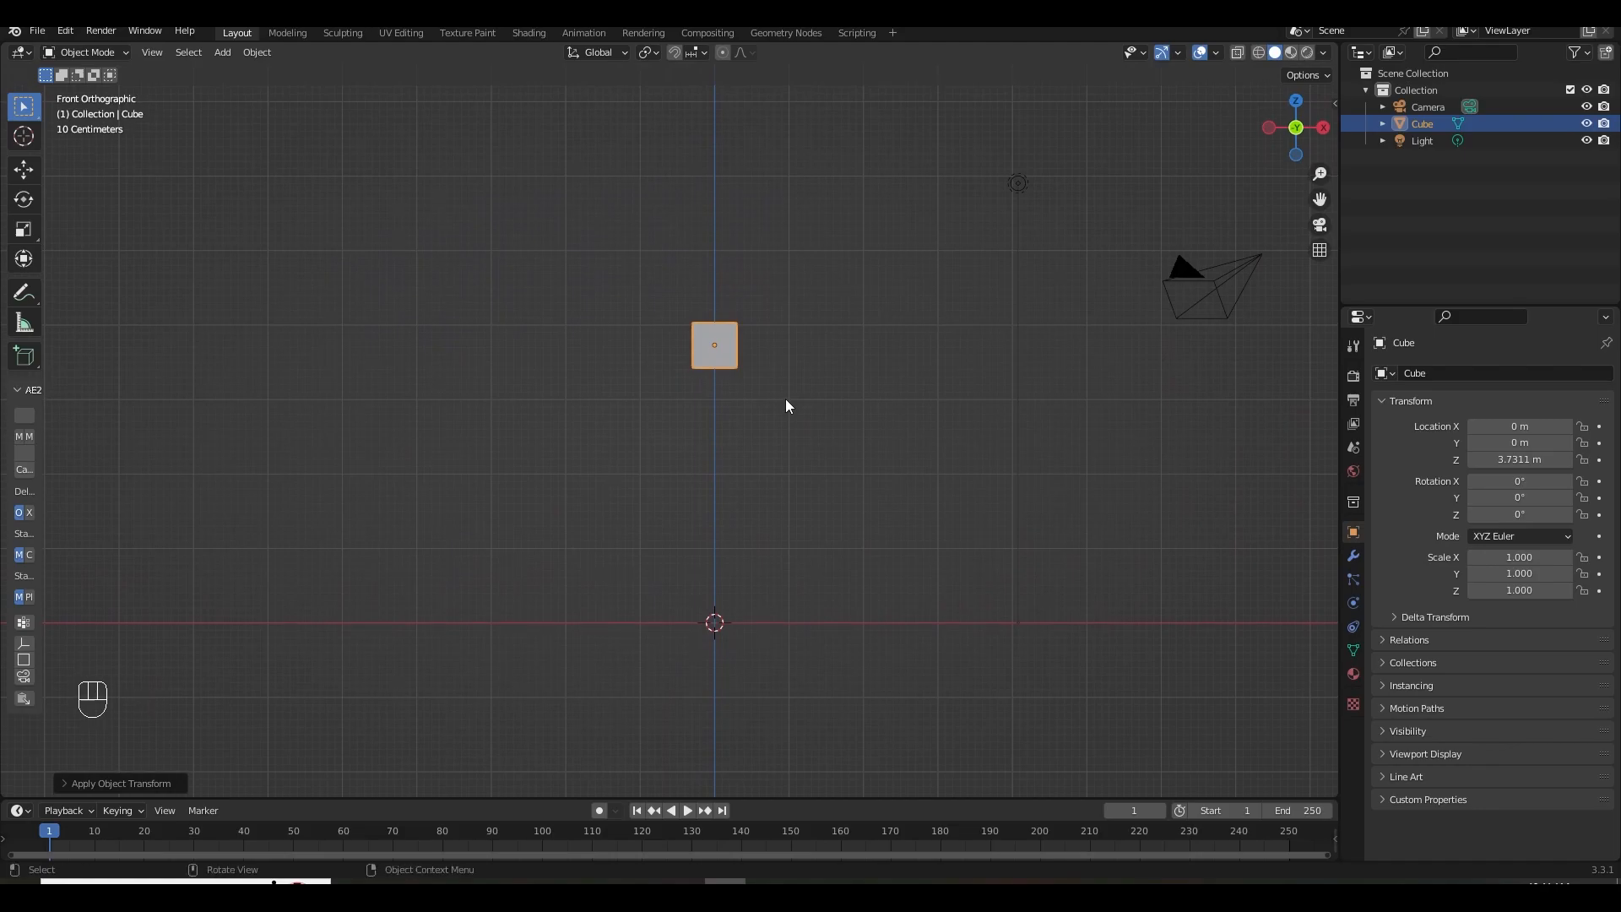
{"action": "middle_click_drag", "start_coordinate": [763, 420], "coordinate": [766, 428]}
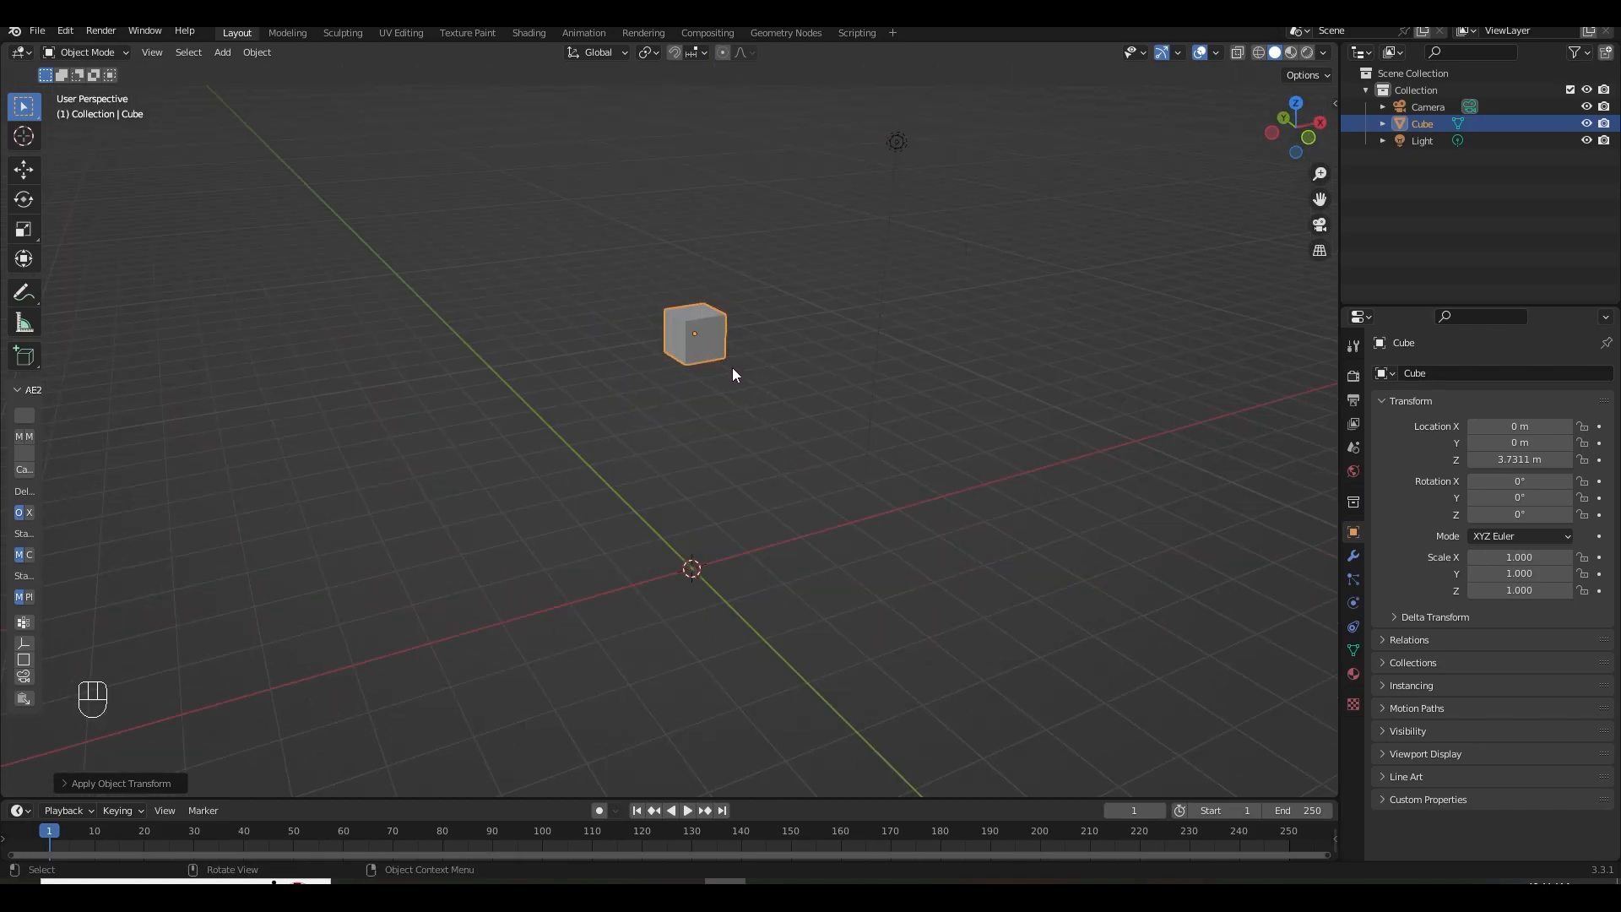
{"action": "mouse_move", "coordinate": [721, 376]}
{"action": "middle_mouse_down"}
{"action": "mouse_move", "coordinate": [742, 410]}
{"action": "mouse_move", "coordinate": [713, 382]}
{"action": "middle_mouse_up"}
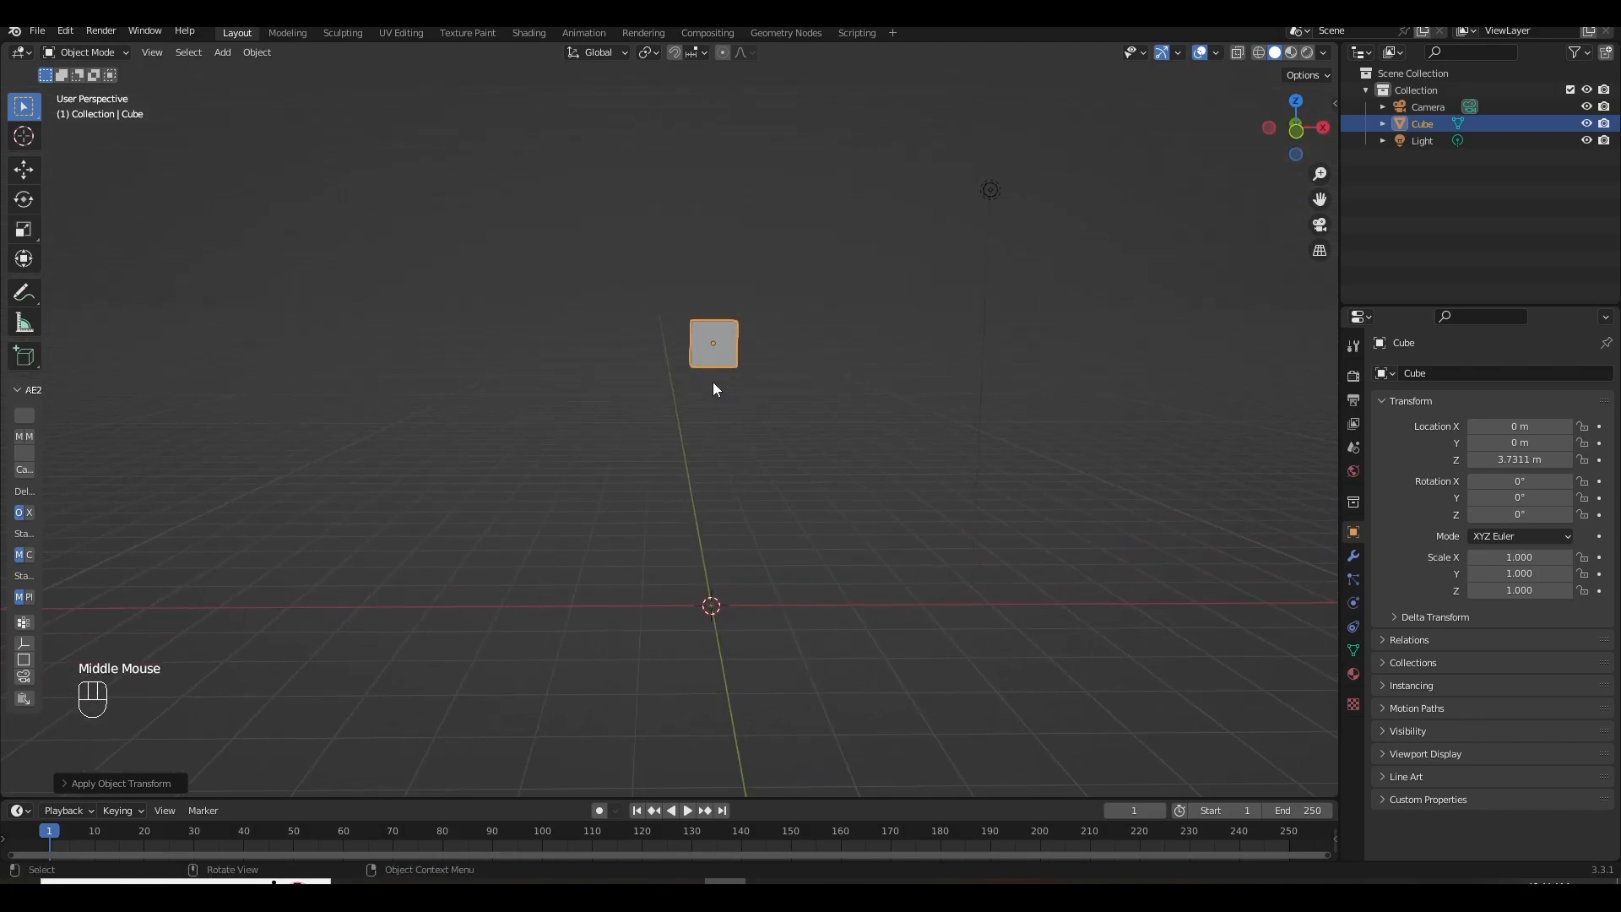
{"action": "key", "text": "KP_1"}
{"action": "key", "text": "shift+a"}
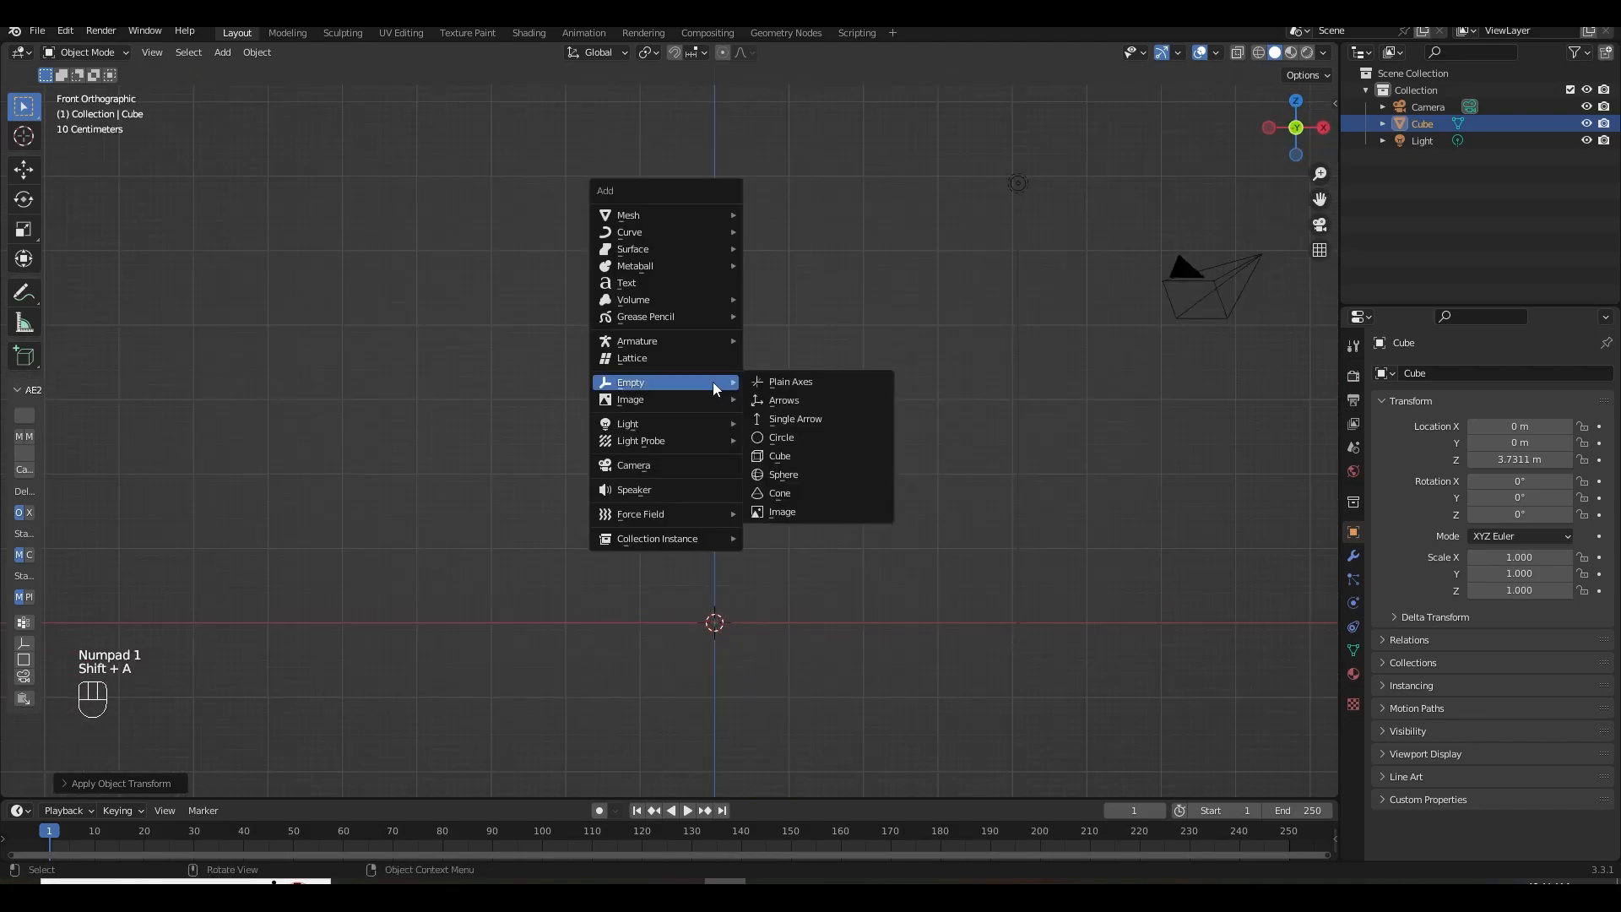
{"action": "mouse_move", "coordinate": [621, 216]}
{"action": "left_click", "coordinate": [785, 233]}
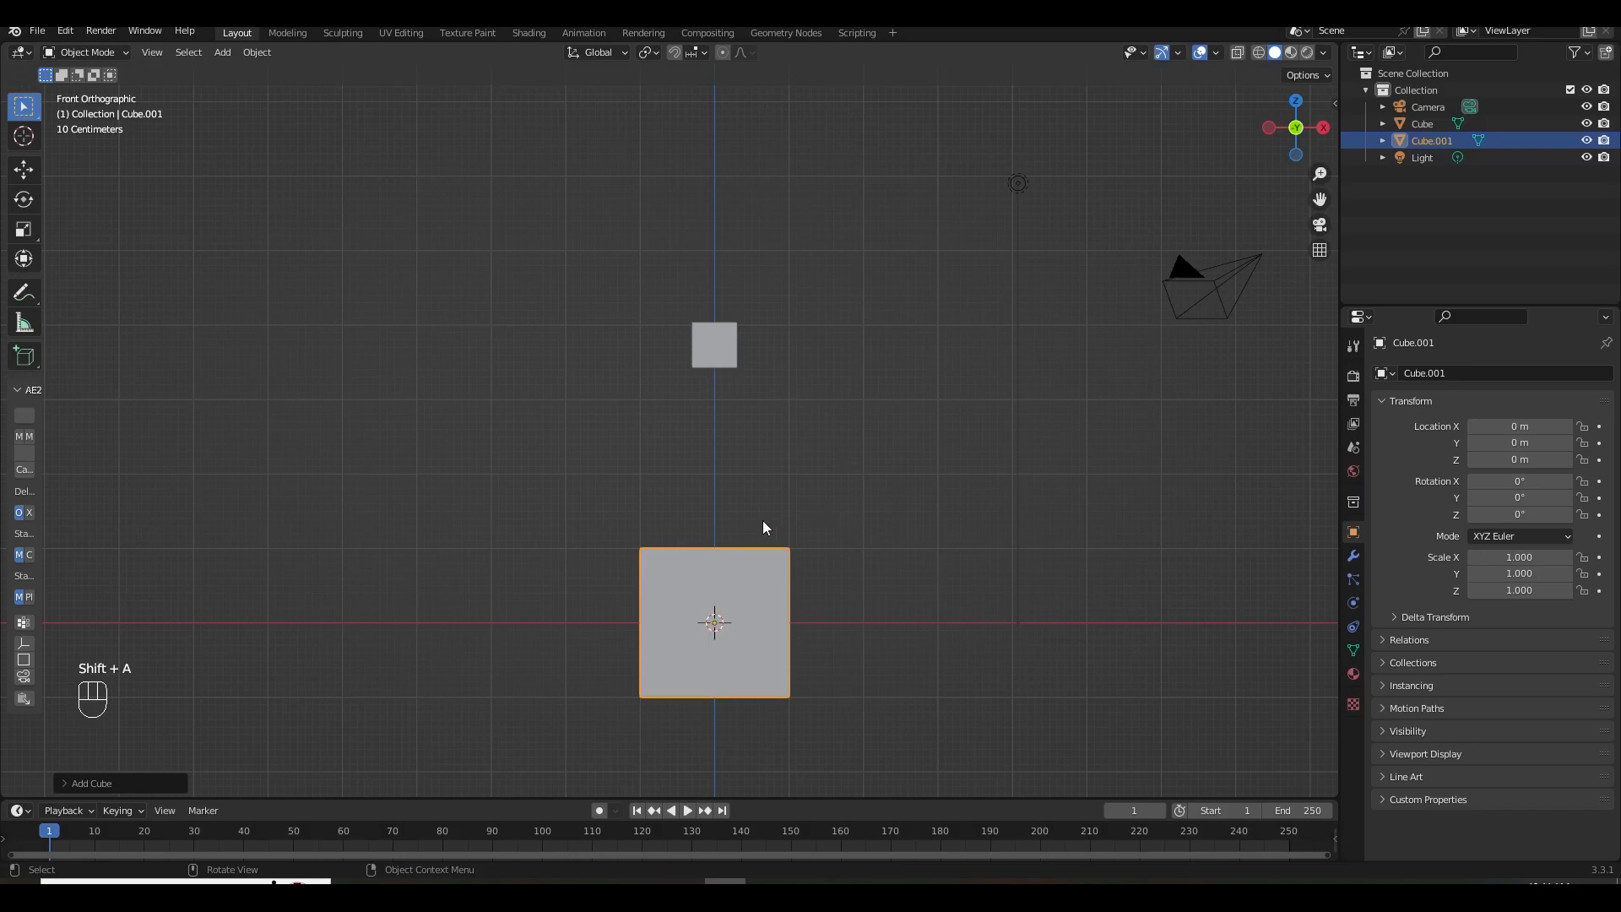
Rename the small upper cube to smoke and the new cube to limit.
{"action": "double_click", "coordinate": [1435, 123]}
{"action": "type", "text": "smoke"}
{"action": "key", "text": "Return"}
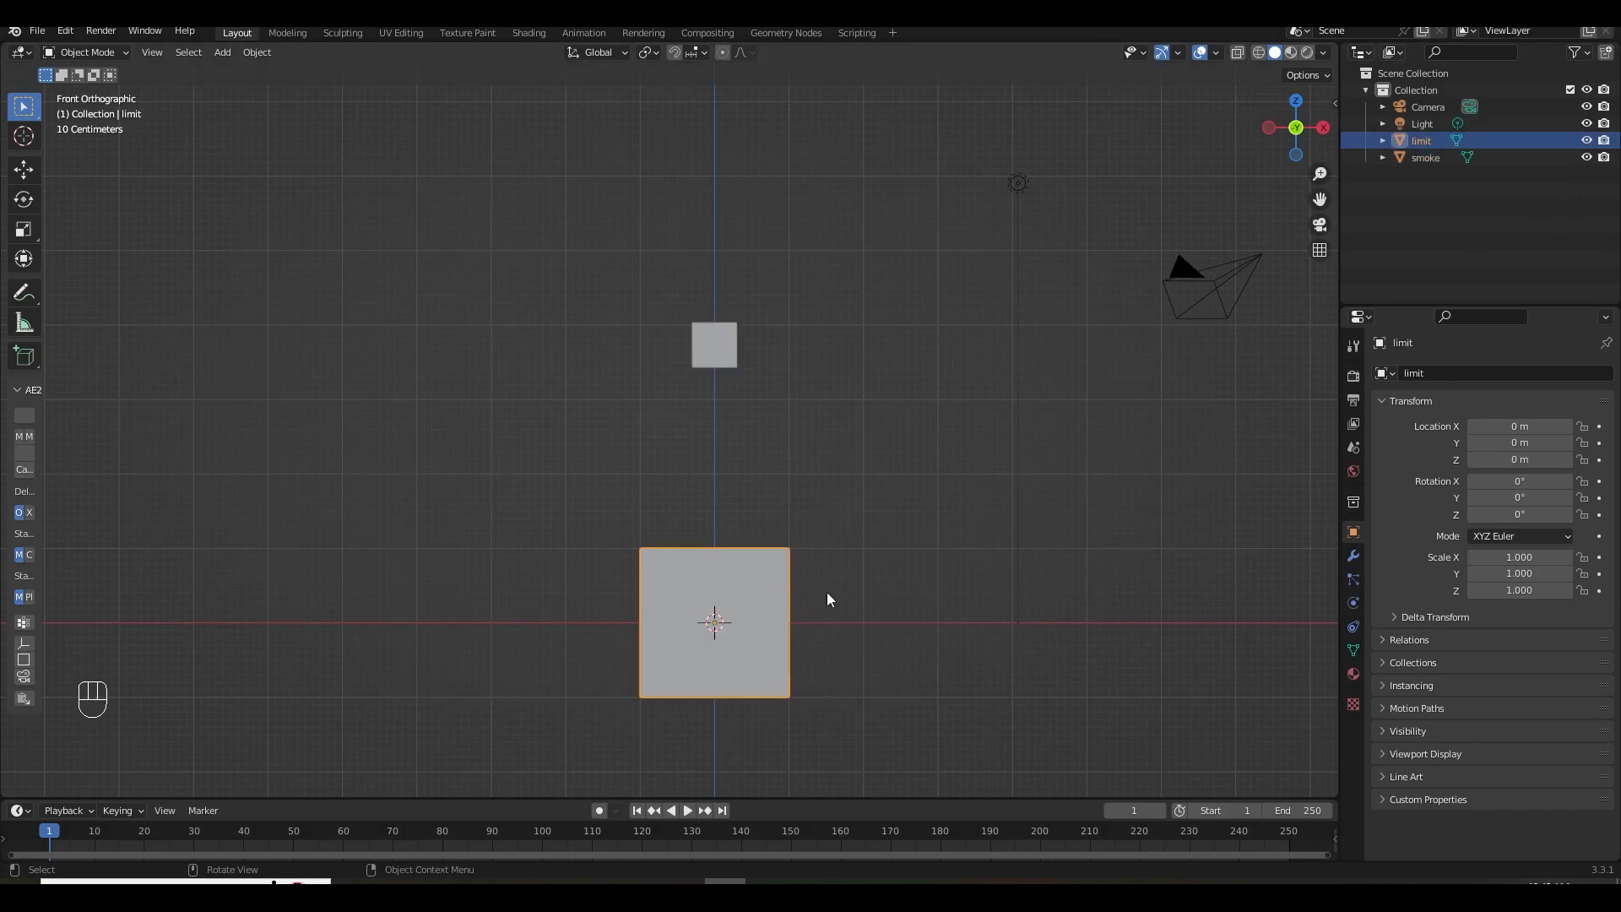
Scale the limit cube to about 2.515 and raise it about 2.55 m along Z so it encloses the smoke cube.
{"action": "key", "text": "s"}
{"action": "left_click", "coordinate": [979, 579]}
{"action": "key", "text": "g"}
{"action": "key", "text": "z"}
{"action": "left_click", "coordinate": [971, 395]}
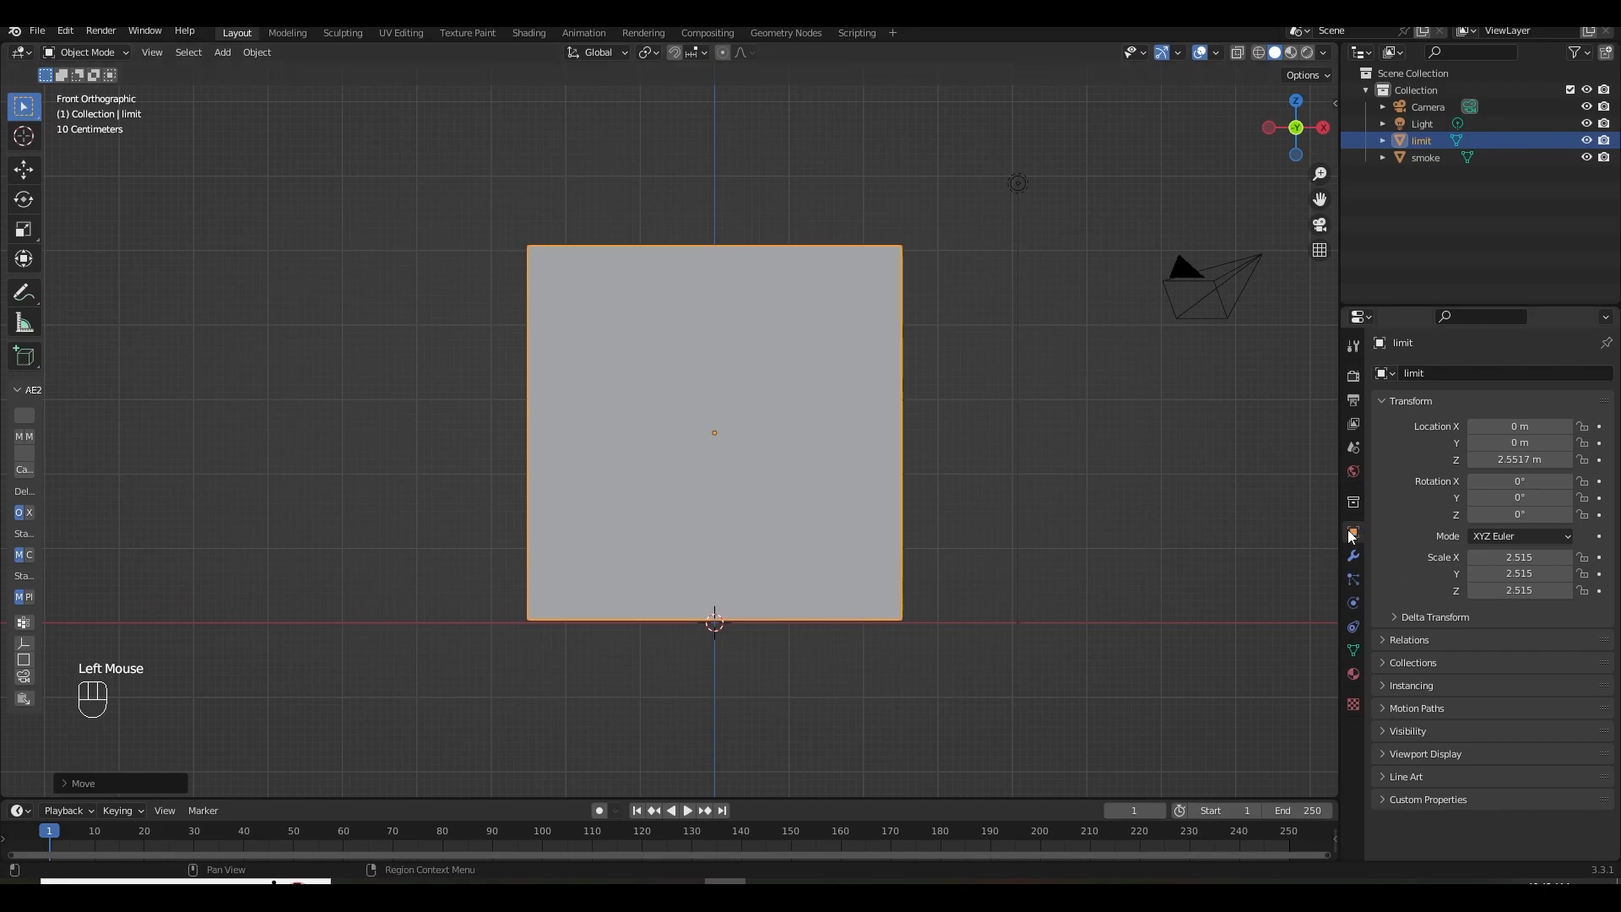
Set the limit cube's viewport display to Bounds.
{"action": "left_click", "coordinate": [1426, 753]}
{"action": "scroll", "coordinate": [1467, 748], "scroll_direction": "down", "scroll_amount": 2}
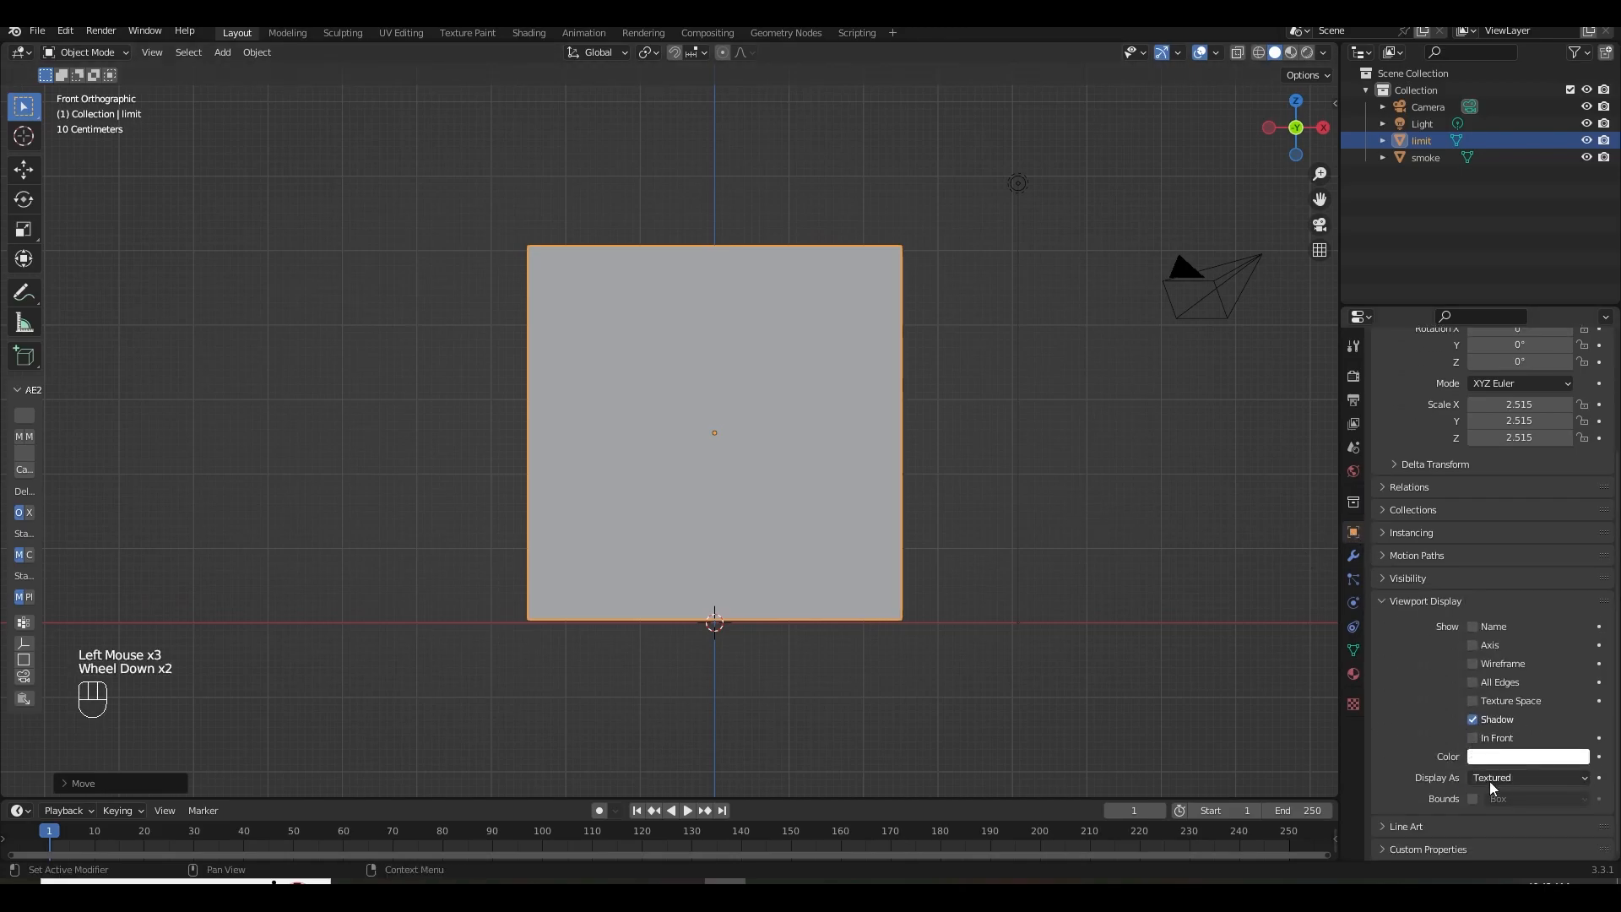
{"action": "left_click", "coordinate": [1489, 781]}
{"action": "left_click", "coordinate": [1504, 720]}
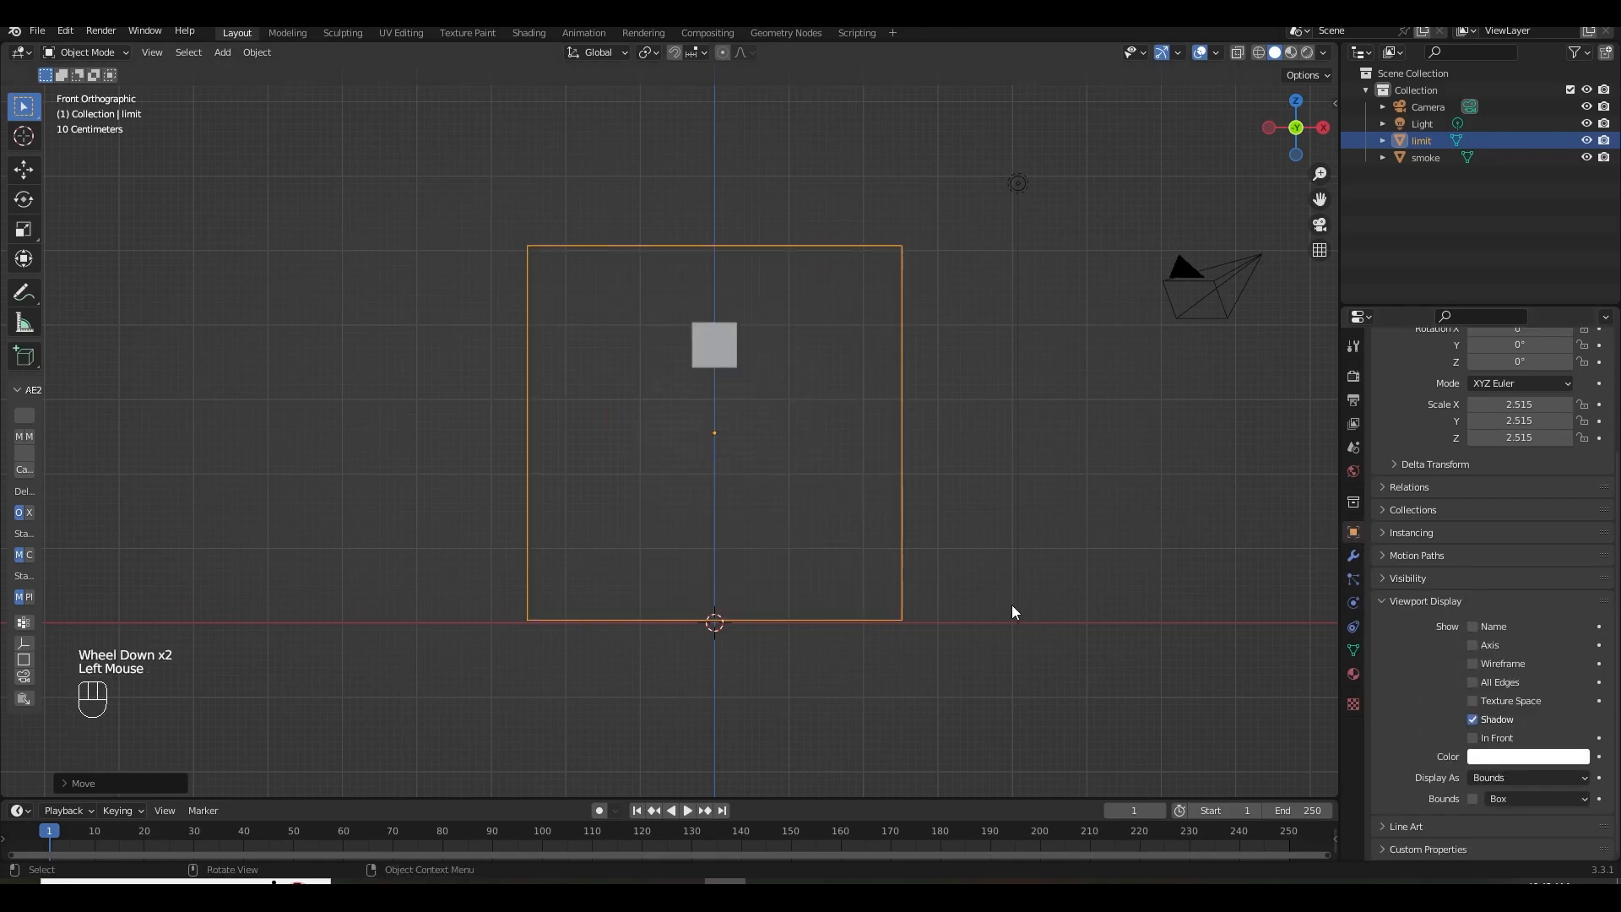
Add Fluid physics to the smoke cube with type Flow and flow type Smoke.
{"action": "middle_click_drag", "start_coordinate": [1012, 606], "coordinate": [844, 472]}
{"action": "left_click", "coordinate": [722, 367]}
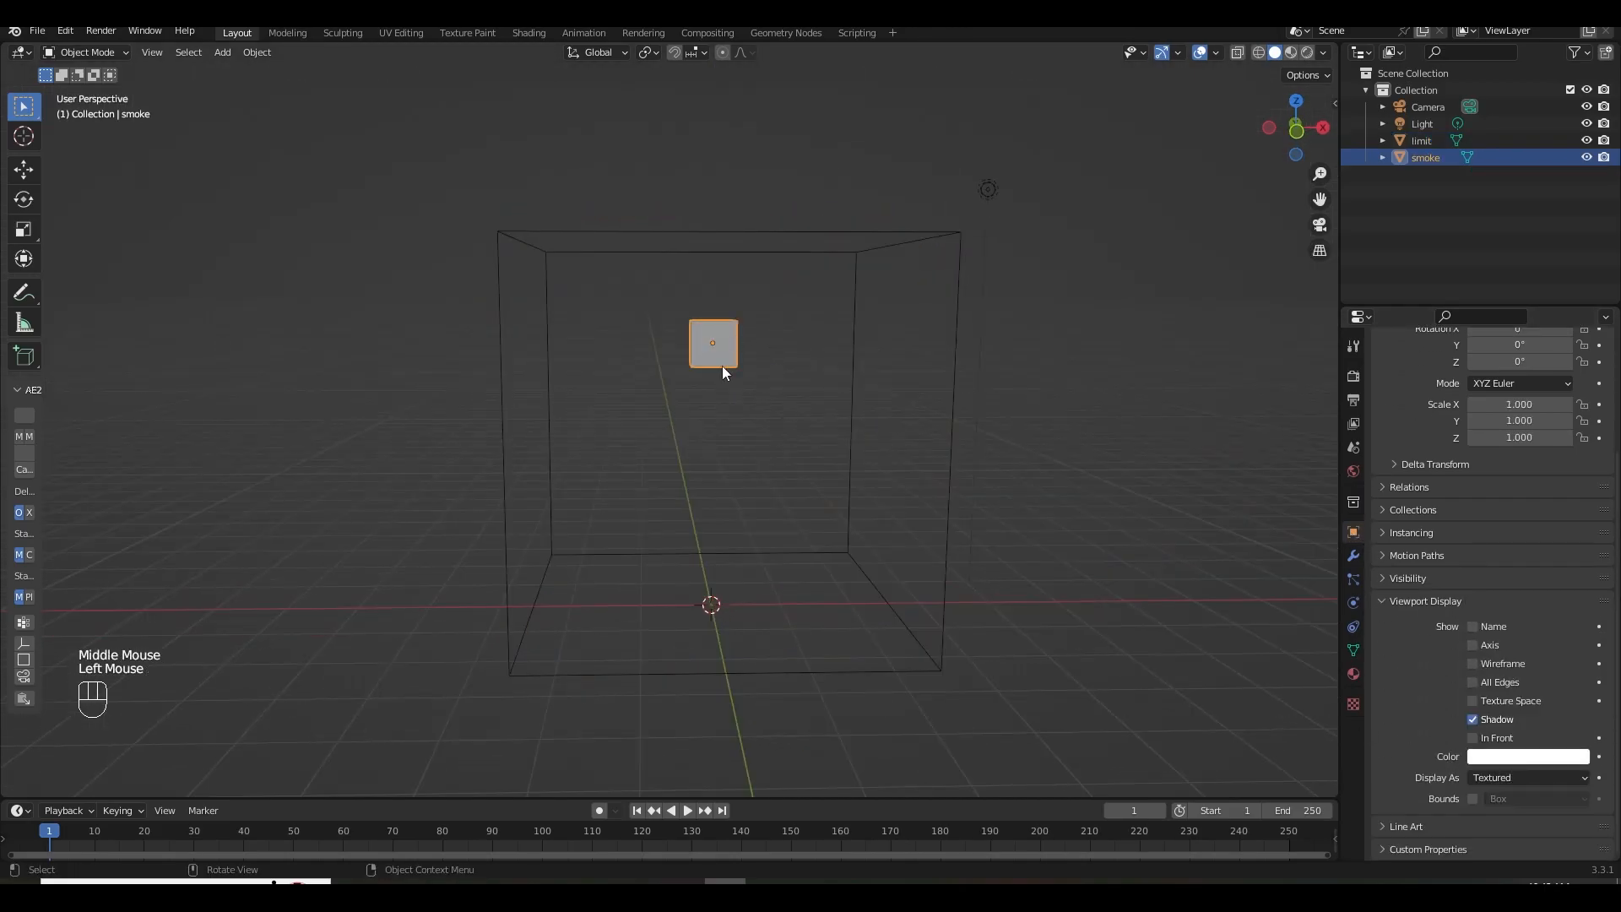
{"action": "left_click", "coordinate": [1359, 601]}
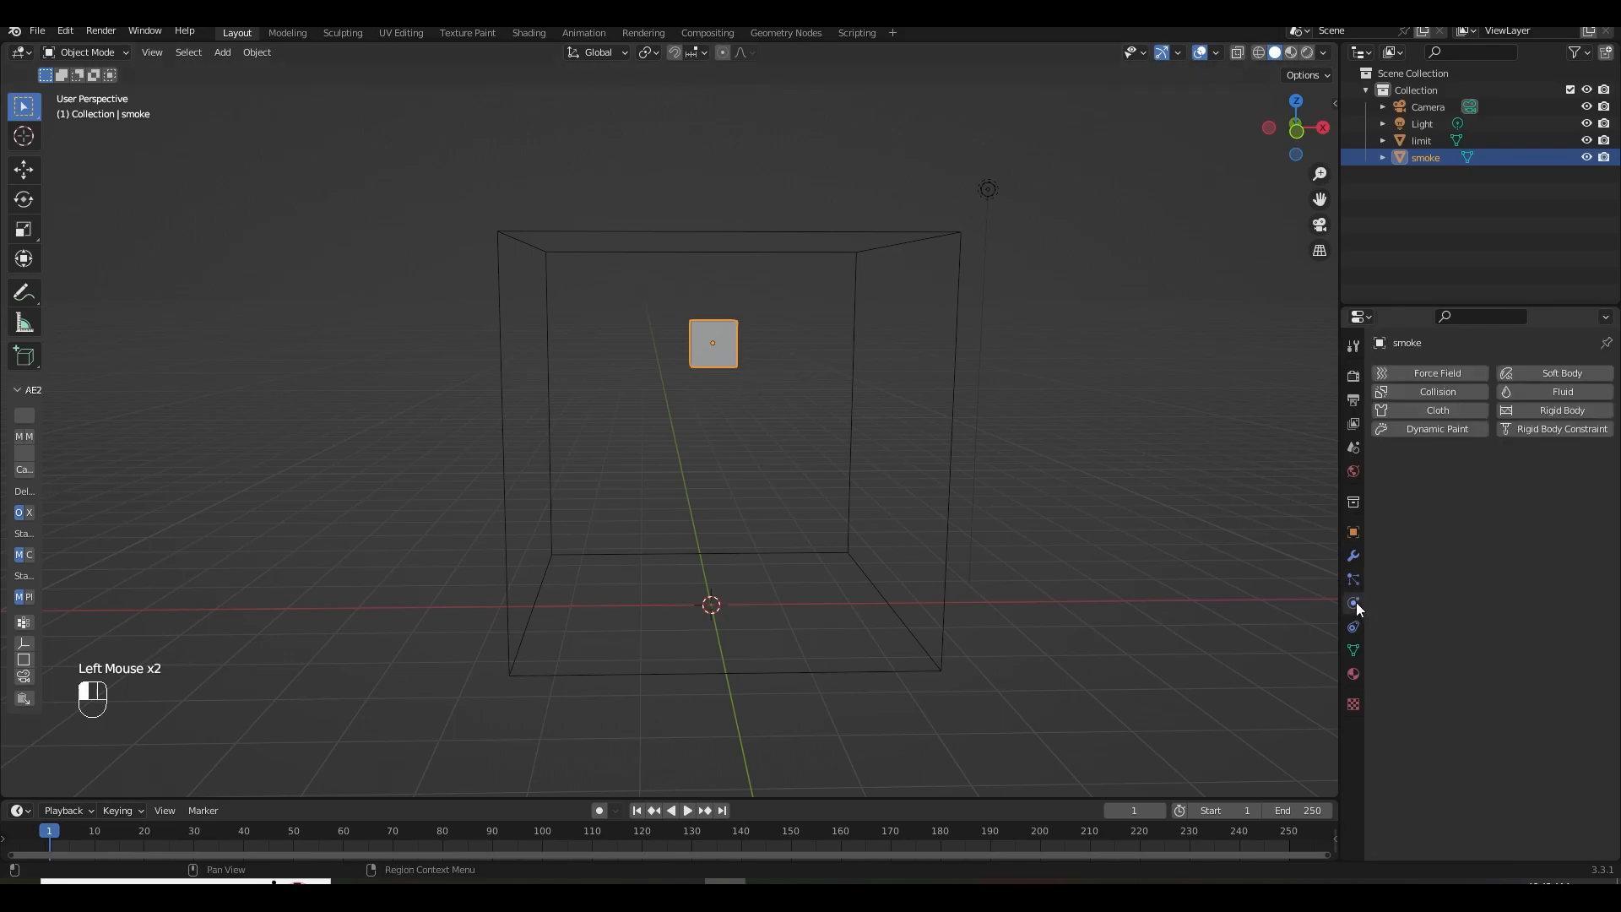
{"action": "left_click", "coordinate": [1546, 392]}
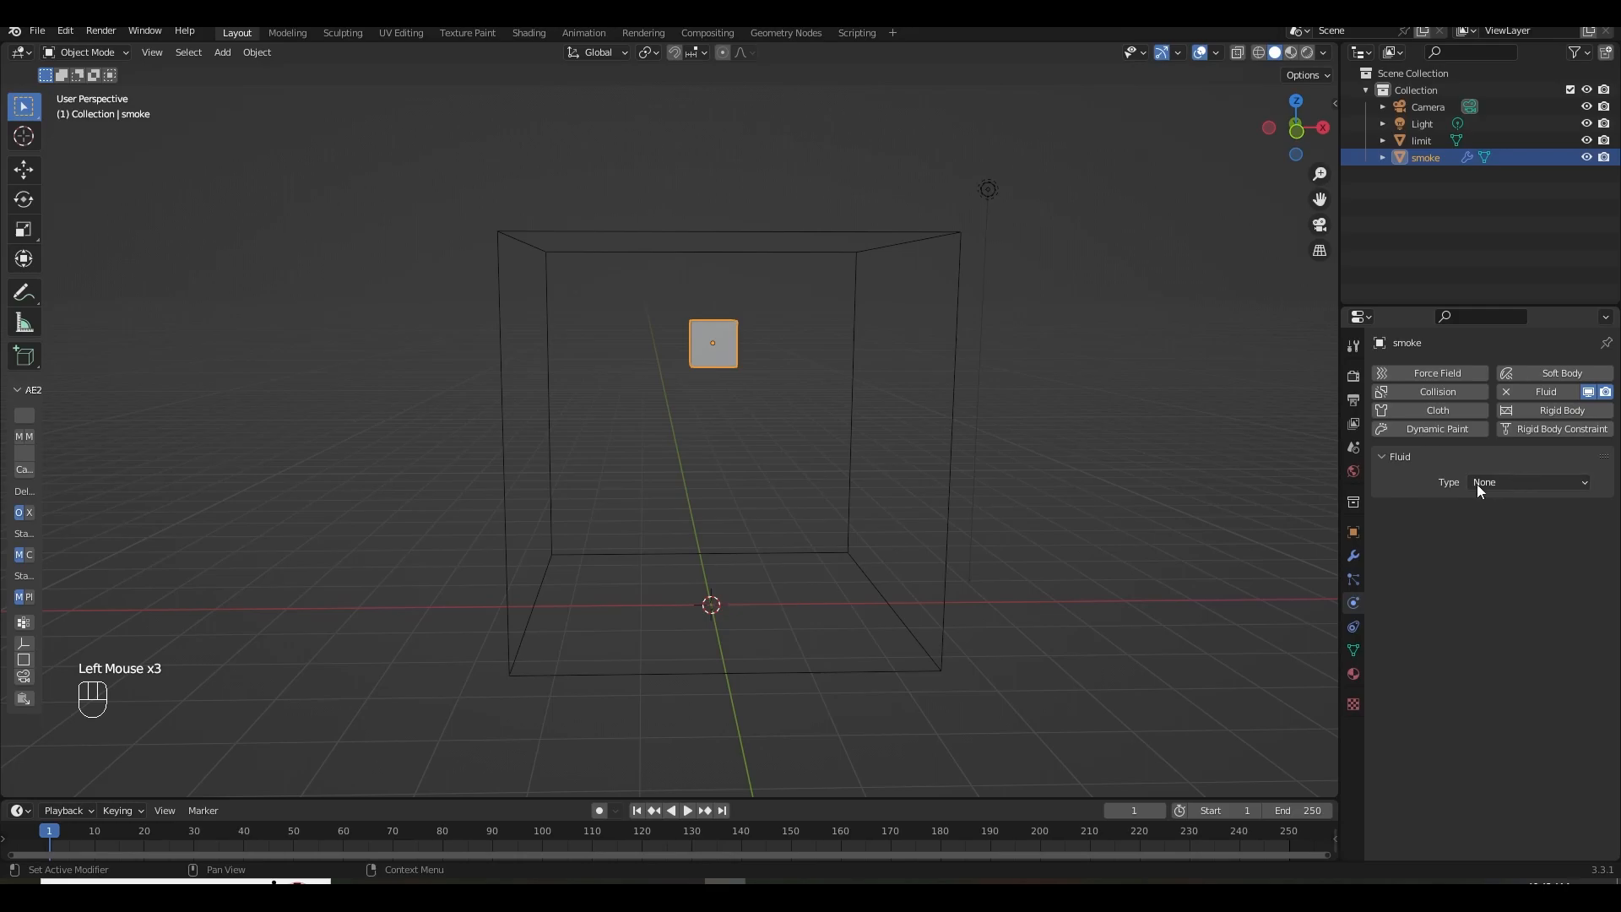
{"action": "left_click", "coordinate": [1523, 485]}
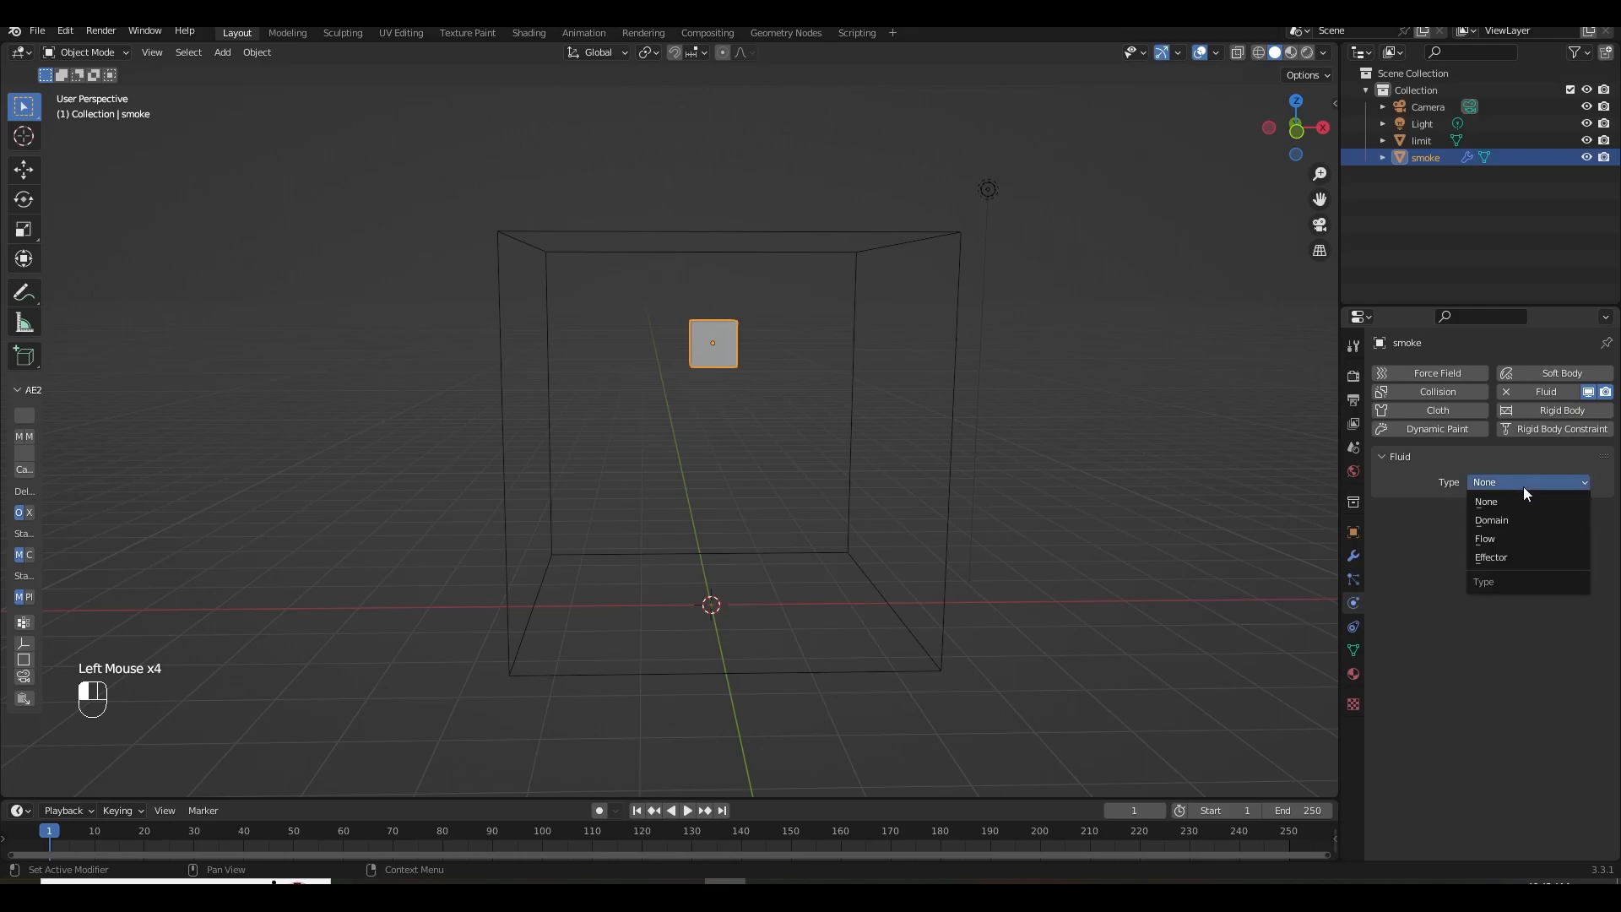
{"action": "left_click", "coordinate": [1500, 540]}
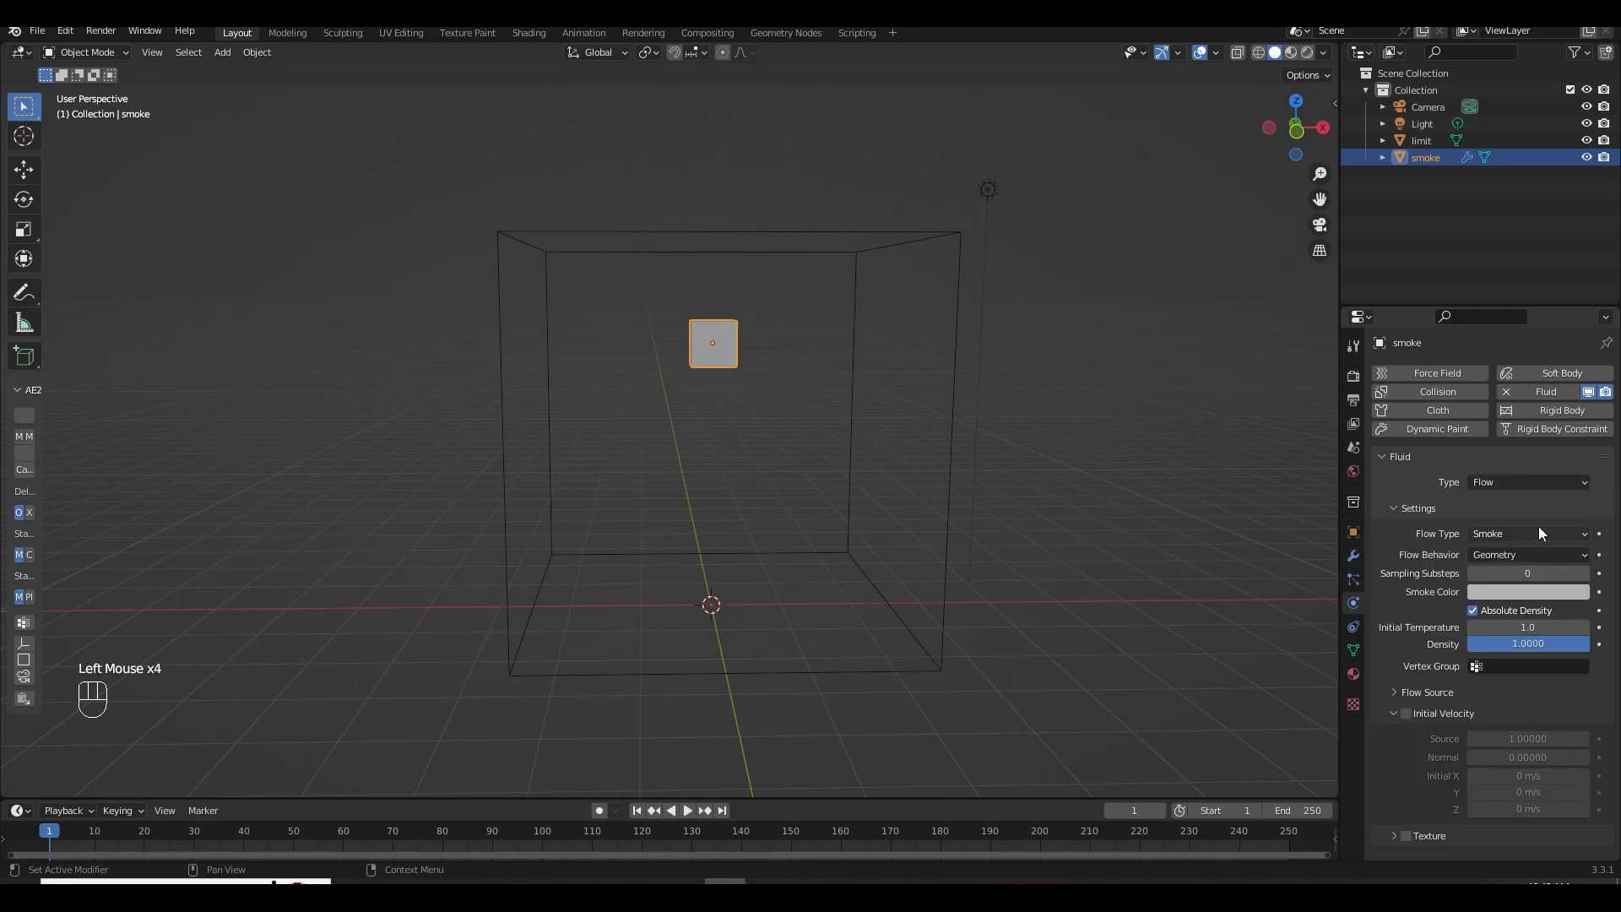
{"action": "left_click", "coordinate": [1490, 535]}
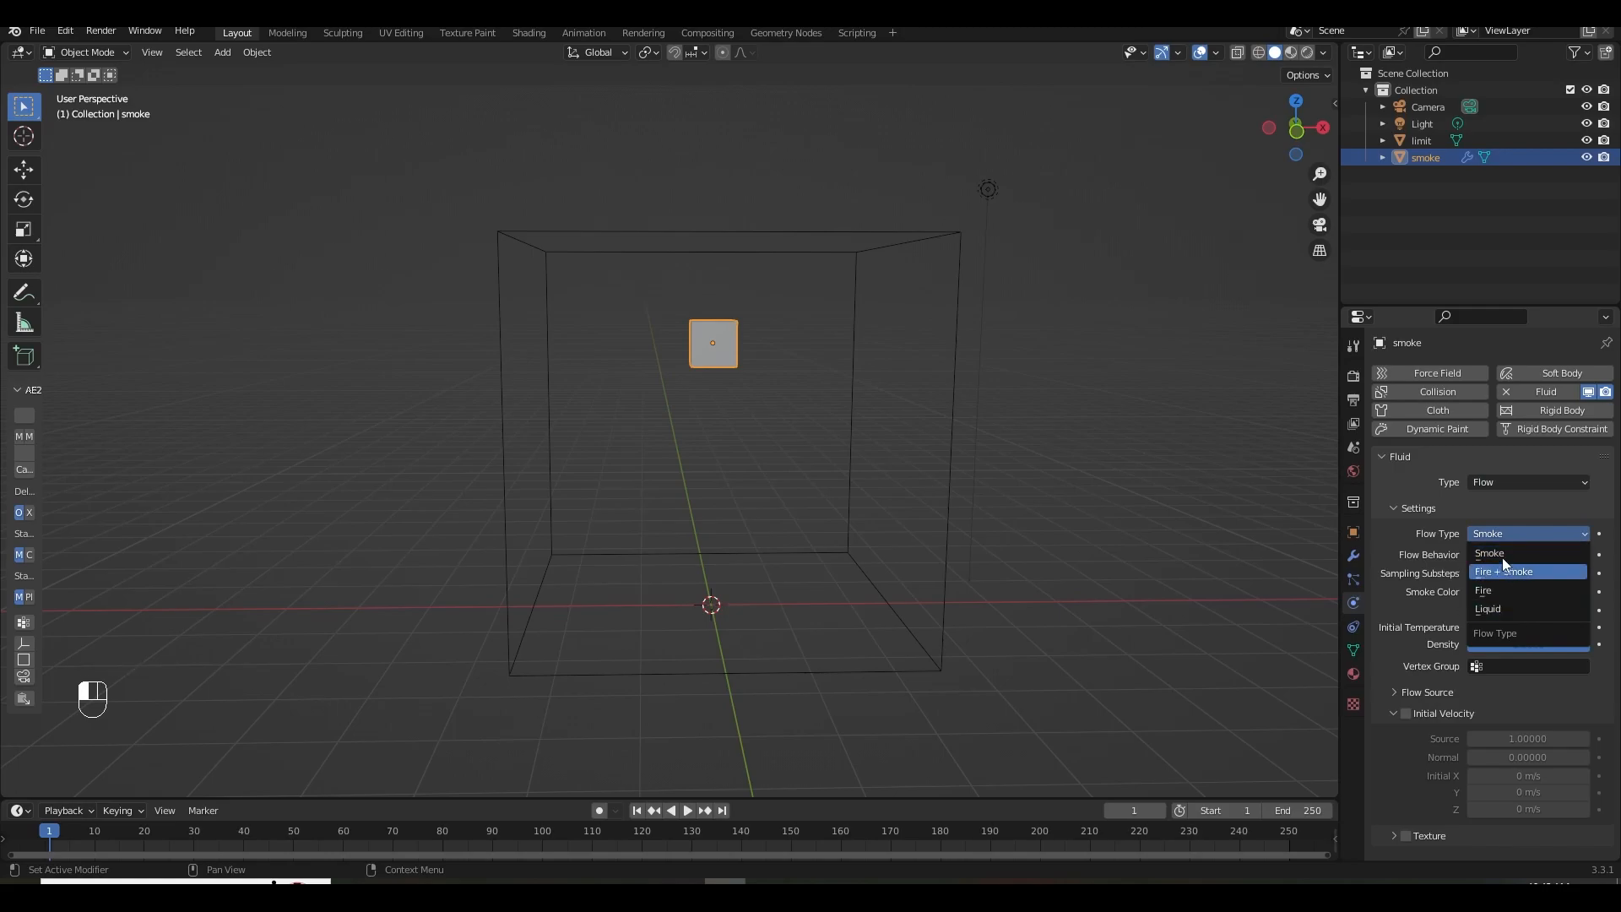
{"action": "left_click", "coordinate": [1502, 555]}
Add Fluid physics to the limit cube and set its type to Domain.
{"action": "left_click", "coordinate": [894, 239]}
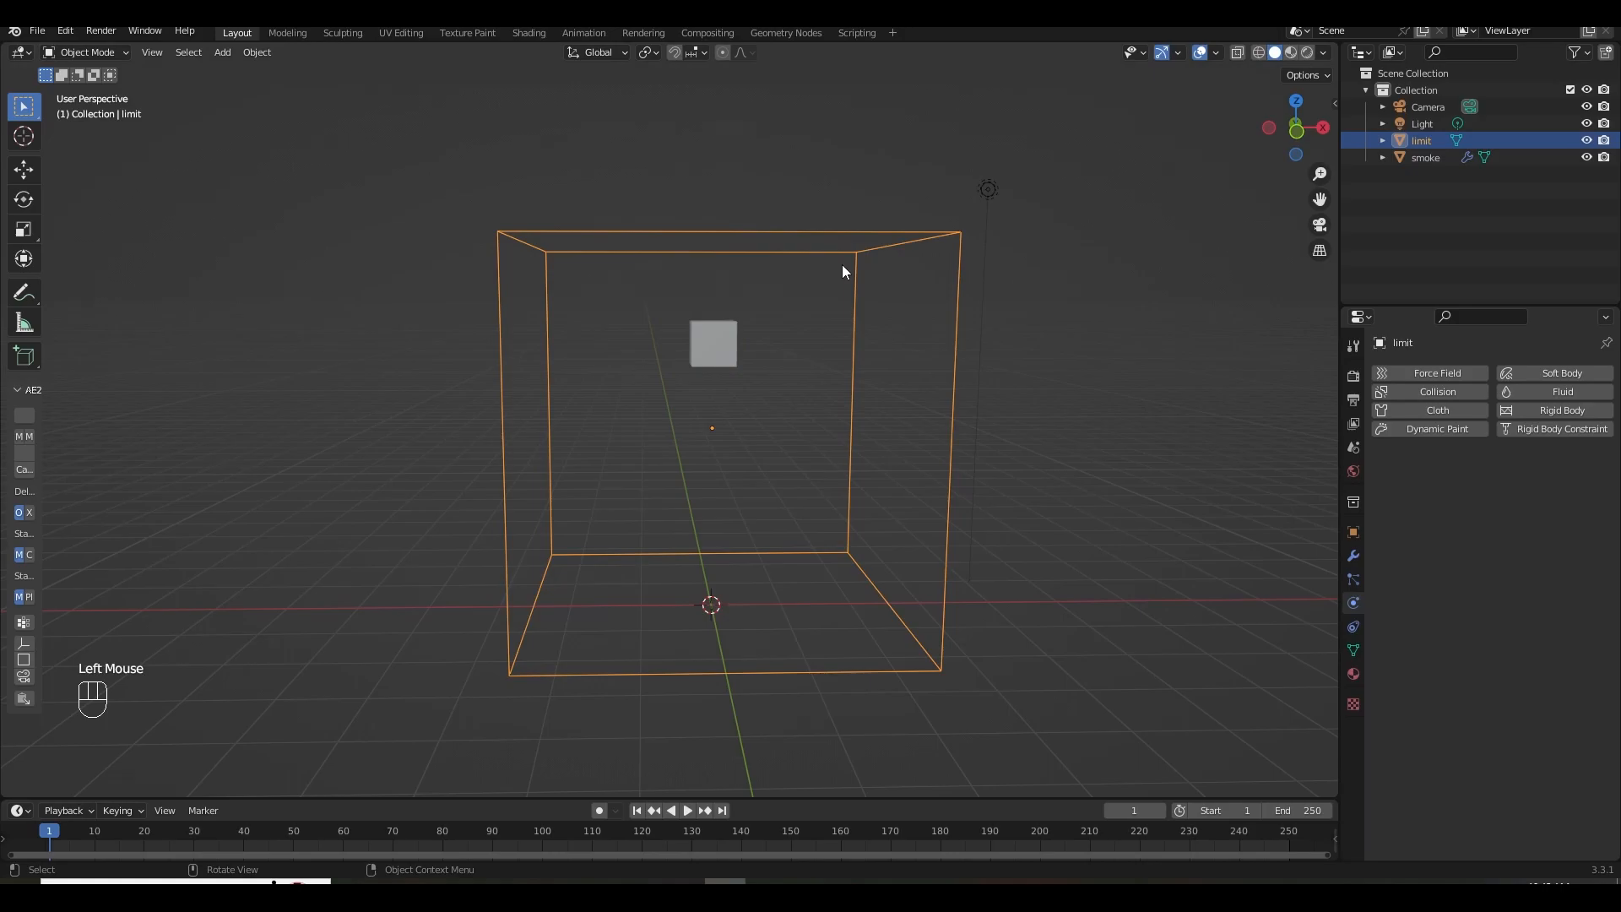
{"action": "left_click", "coordinate": [1546, 392]}
{"action": "left_click", "coordinate": [1507, 483]}
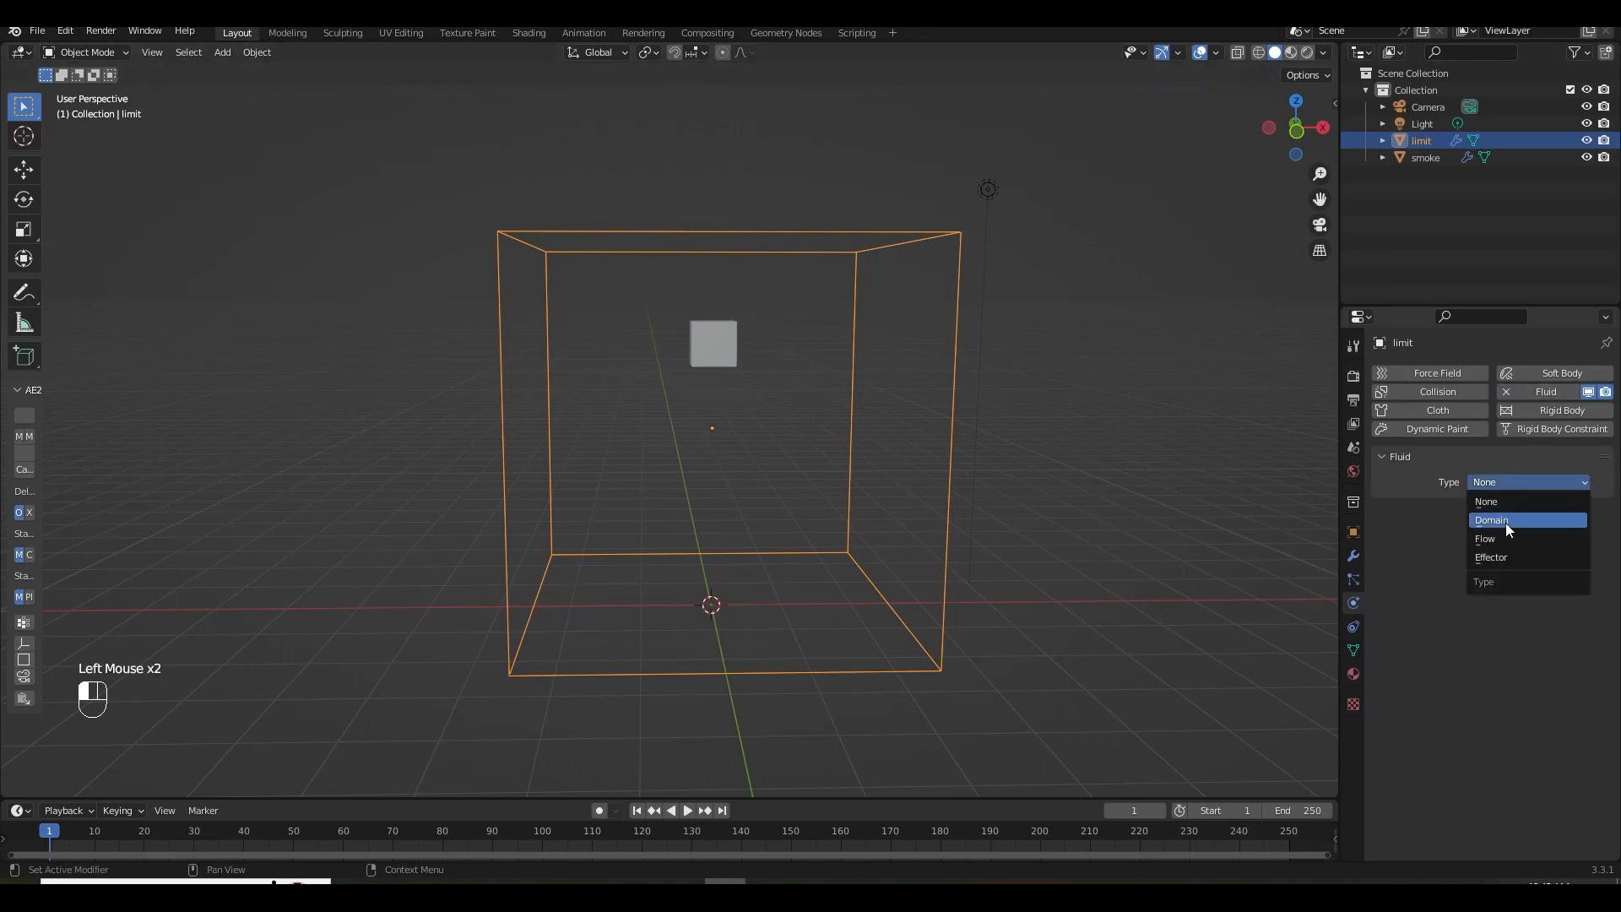
{"action": "left_click", "coordinate": [1506, 522]}
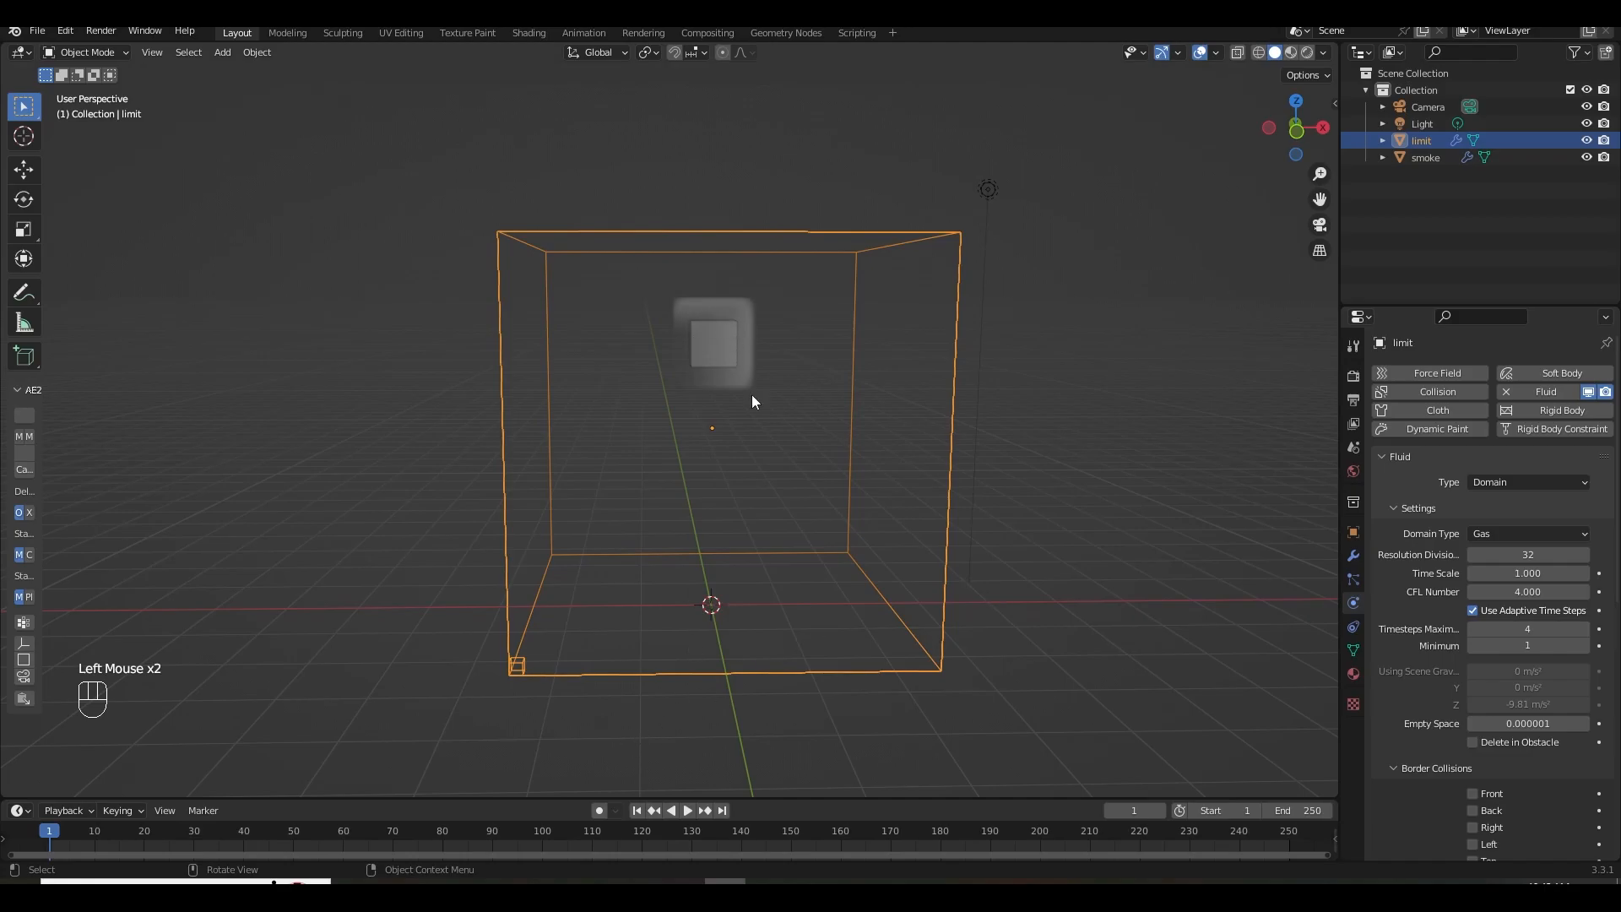
Play the smoke simulation with the limit domain moved upward, and return to frame 1.
{"action": "left_click", "coordinate": [688, 811]}
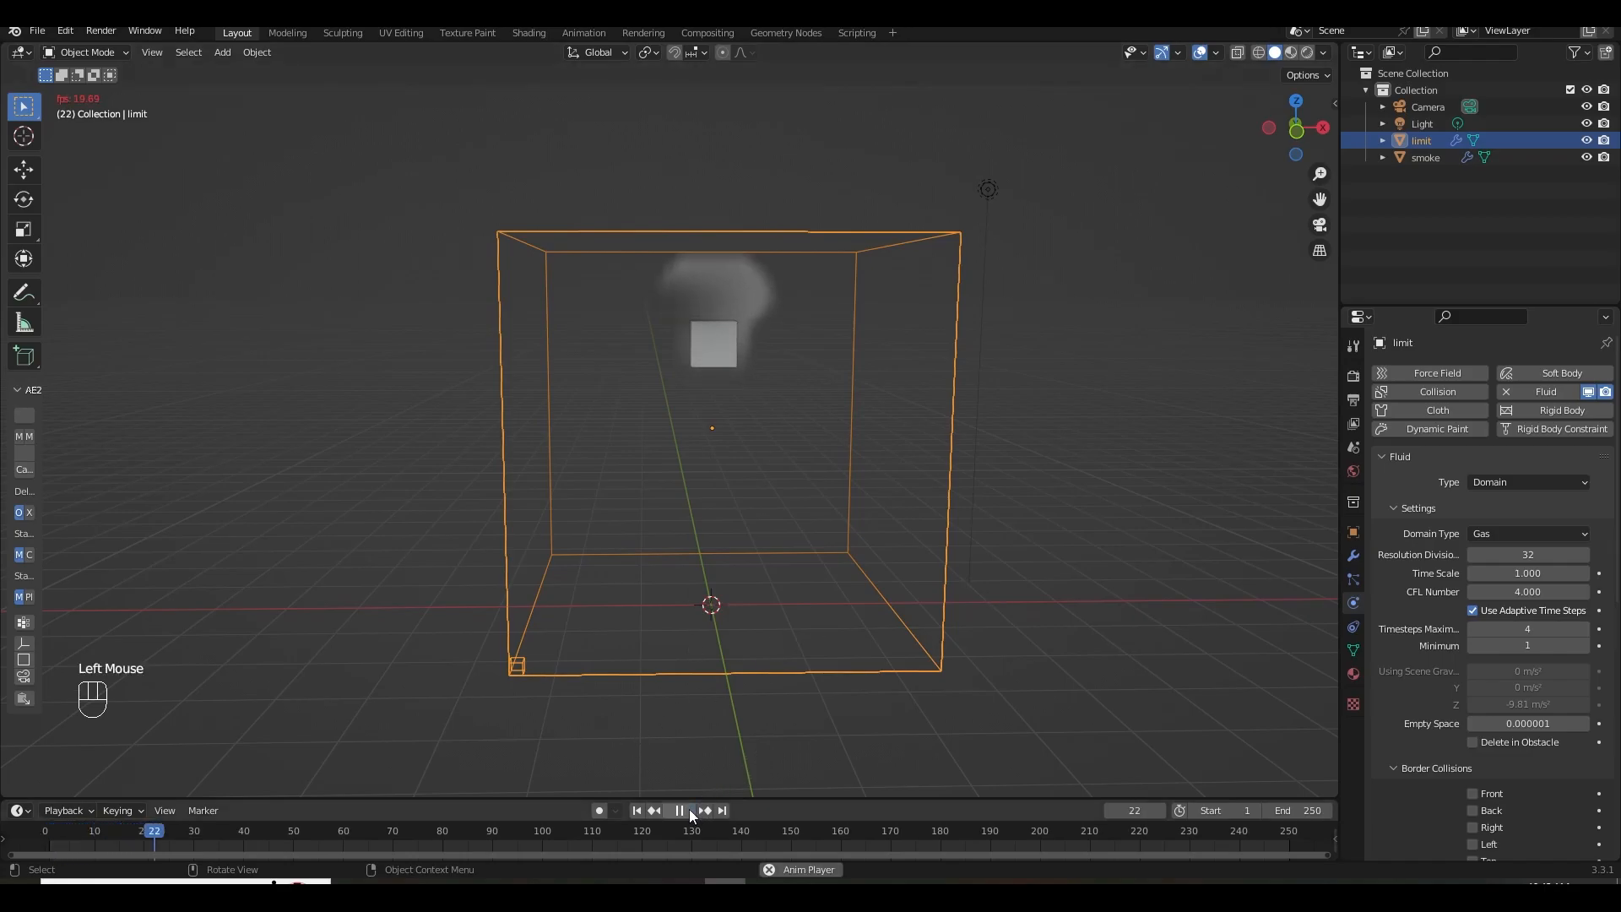
{"action": "double_click", "coordinate": [689, 809]}
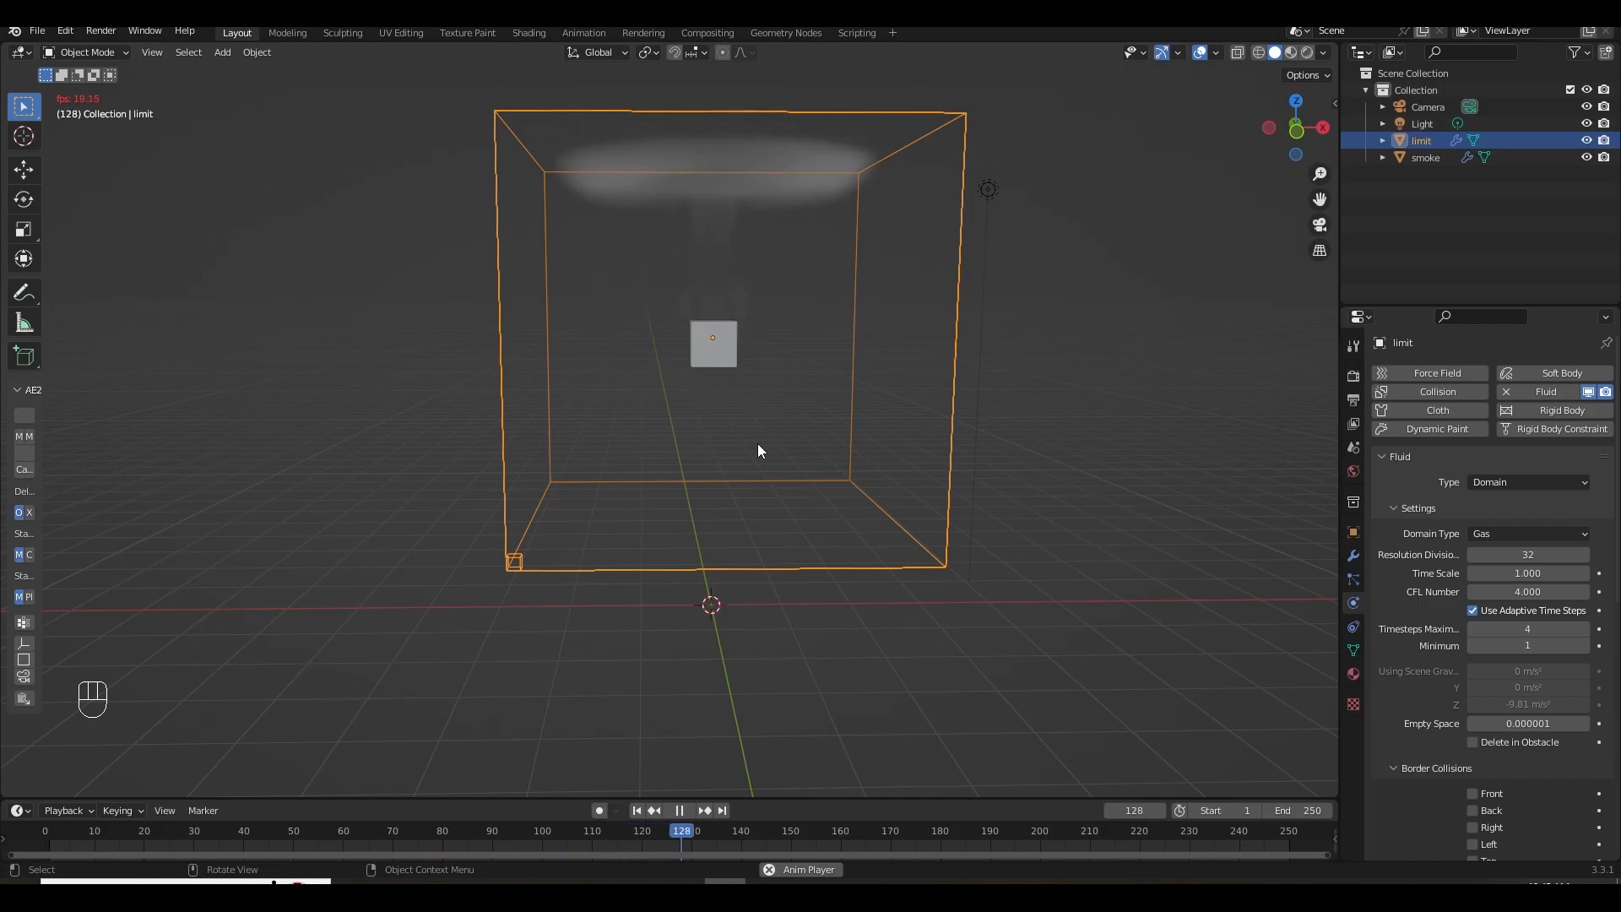
{"action": "left_click", "coordinate": [678, 812]}
{"action": "left_click", "coordinate": [637, 810]}
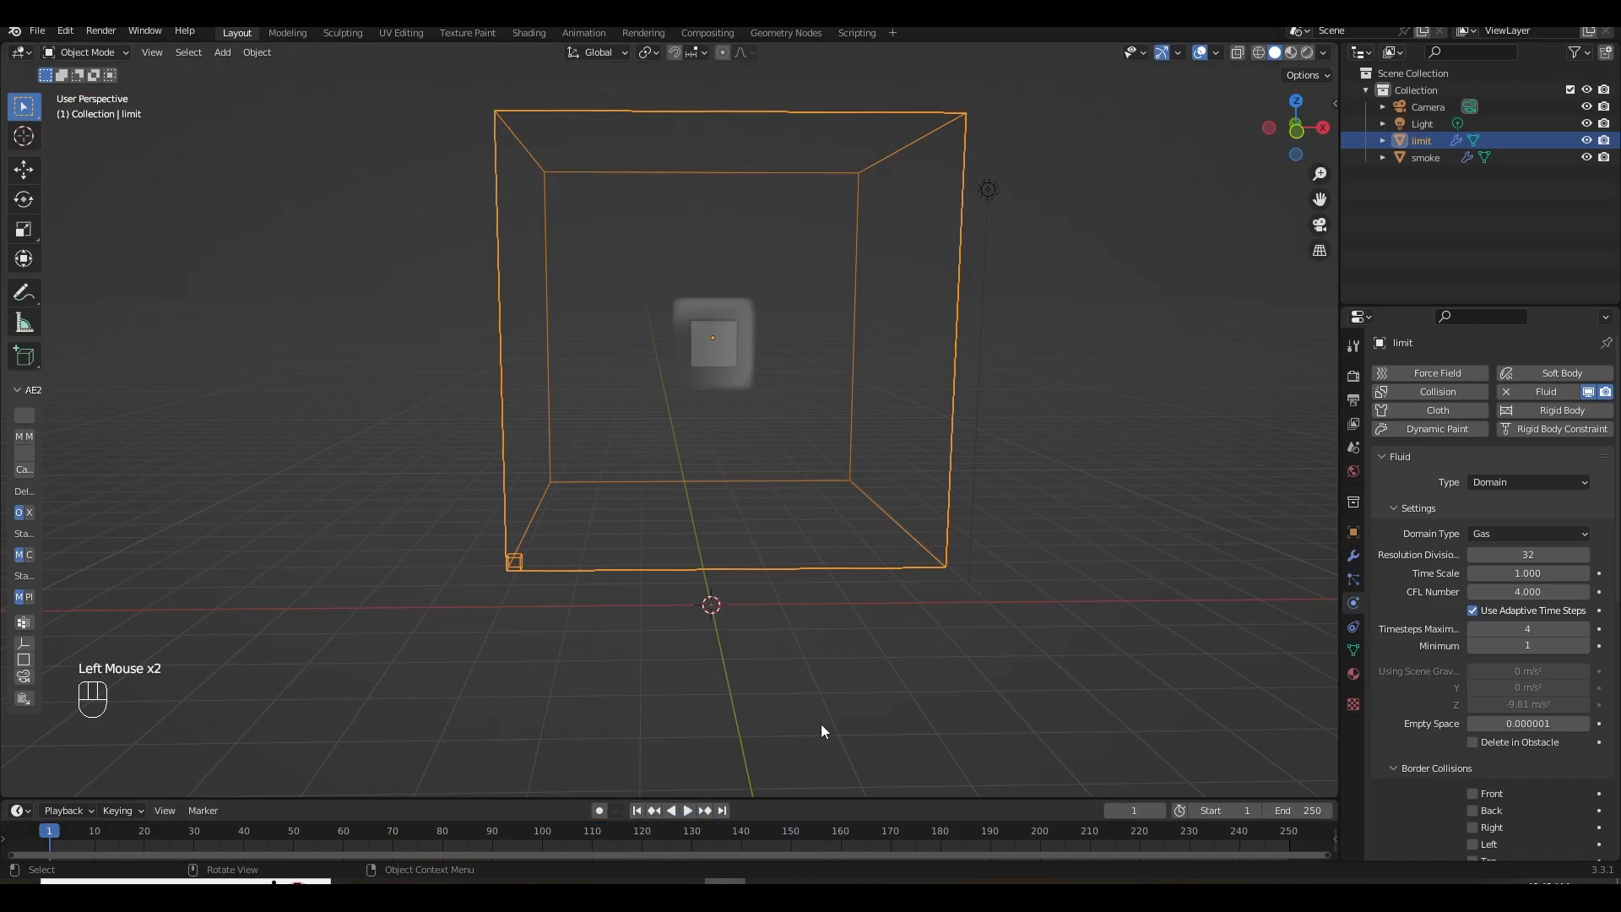
Delete all objects from the scene.
{"action": "left_click_drag", "start_coordinate": [1049, 641], "coordinate": [99, 38]}
{"action": "key", "text": "Delete"}
{"action": "middle_click_drag", "start_coordinate": [520, 271], "coordinate": [767, 543]}
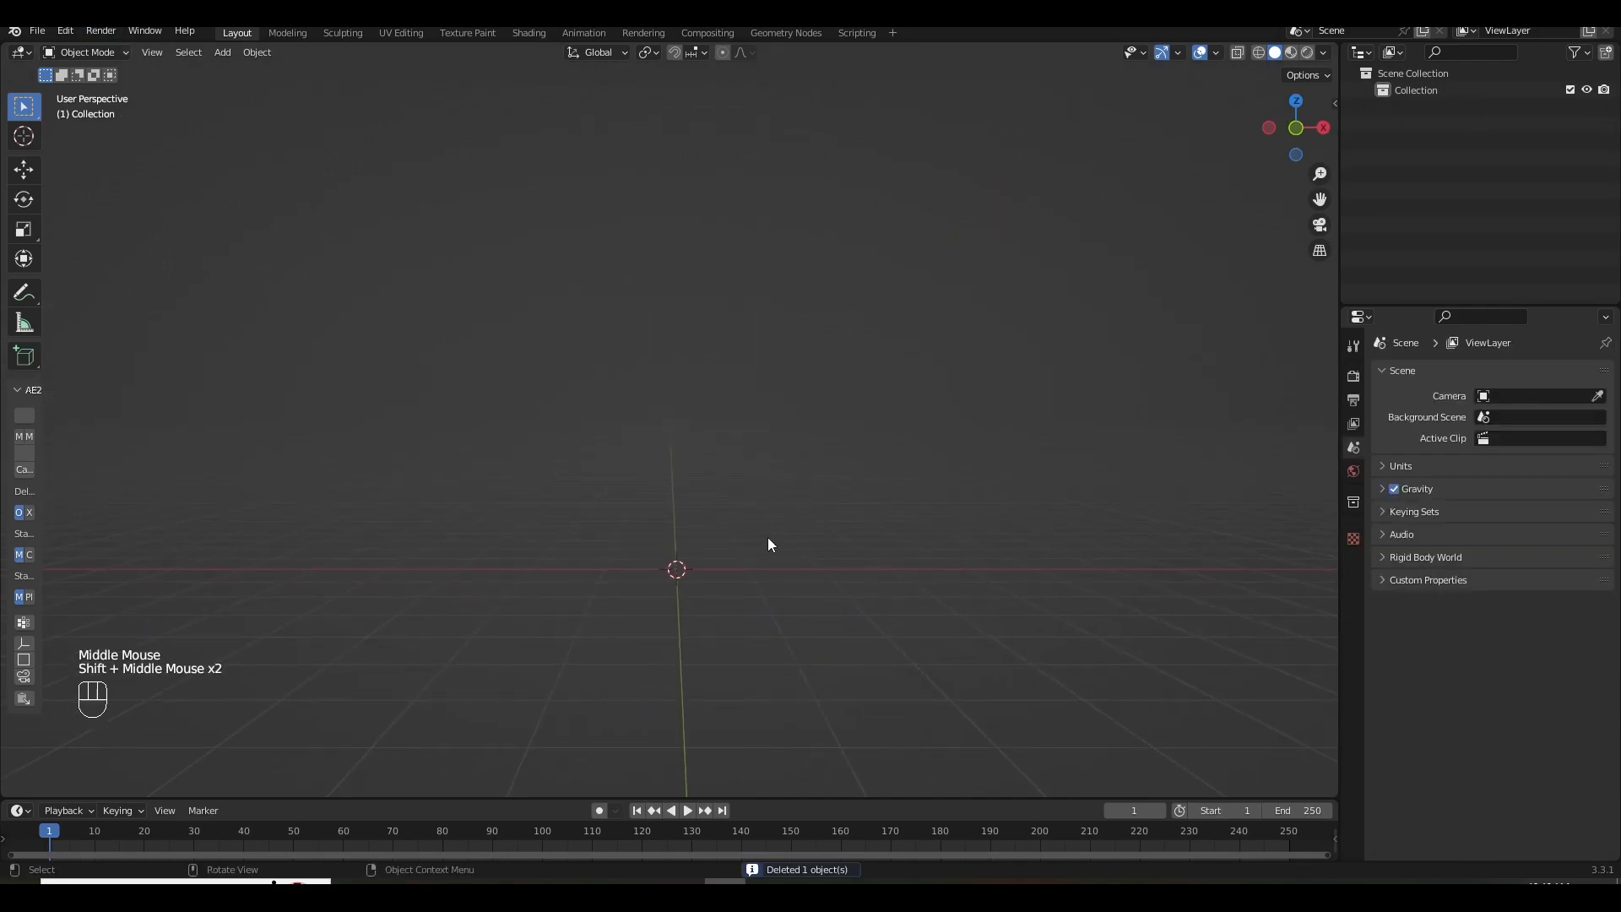
Add a cube at the scene's centre, resize it and apply its transform.
{"action": "key", "text": "shift+a"}
{"action": "mouse_move", "coordinate": [701, 546]}
{"action": "left_click", "coordinate": [764, 568]}
{"action": "key", "text": "s"}
{"action": "left_click", "coordinate": [775, 544]}
{"action": "key", "text": "ctrl+a"}
{"action": "left_click", "coordinate": [707, 557]}
{"action": "middle_click_drag", "start_coordinate": [750, 597], "coordinate": [767, 518], "text": "shift"}
{"action": "scroll", "coordinate": [785, 557], "scroll_direction": "up", "scroll_amount": 2}
{"action": "middle_click_drag", "start_coordinate": [807, 601], "coordinate": [796, 579], "text": "shift"}
{"action": "left_click", "coordinate": [647, 475]}
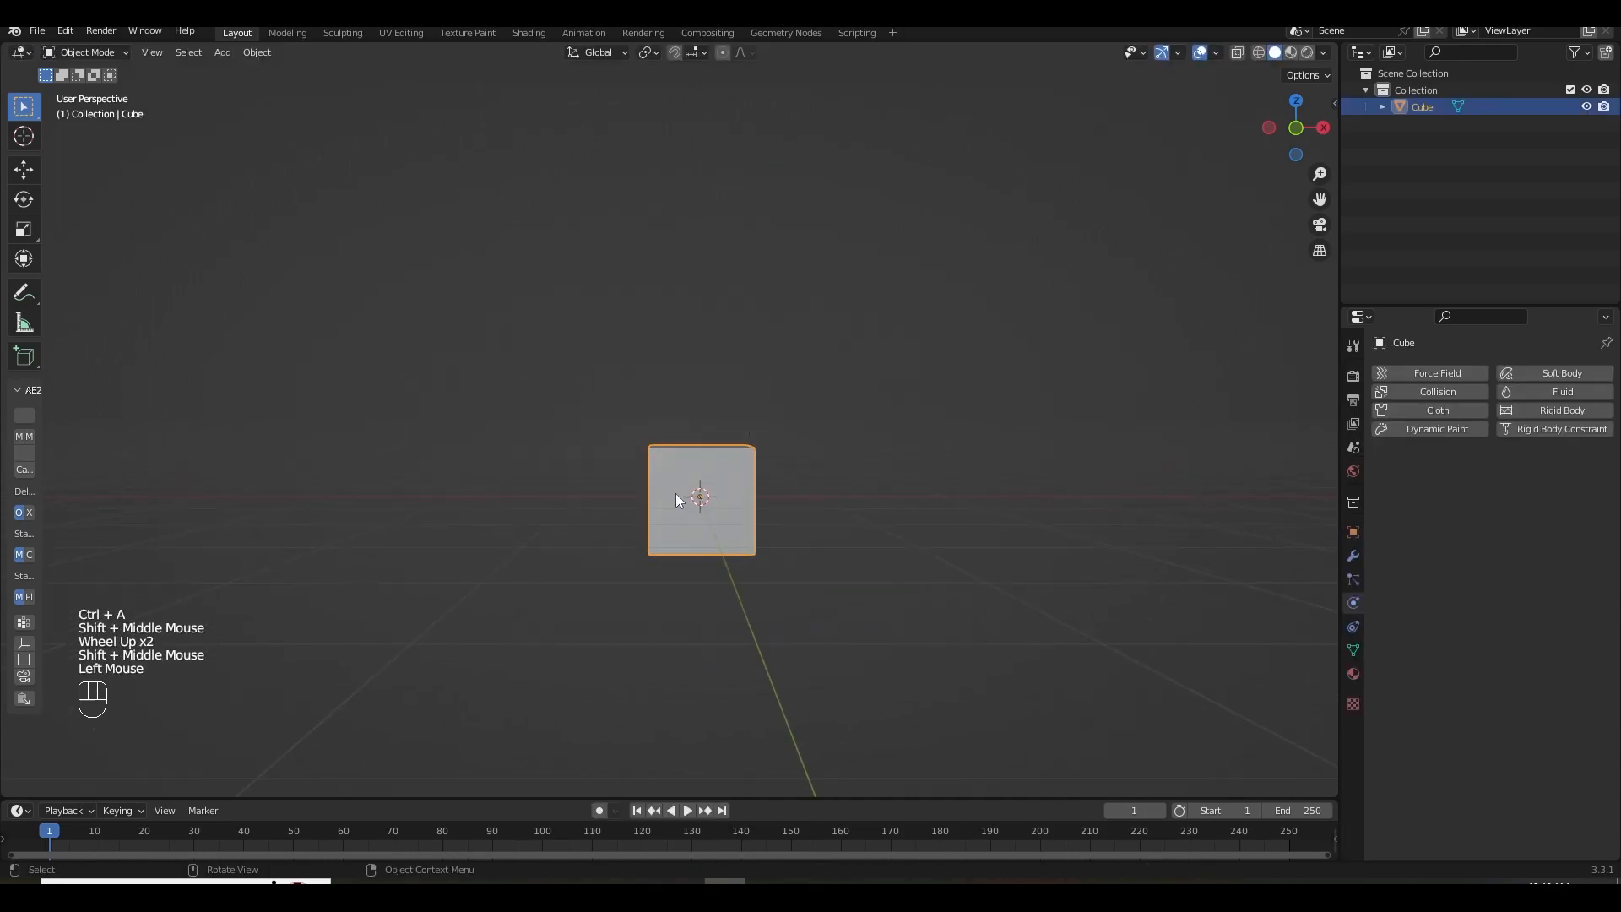
{"action": "middle_click", "coordinate": [796, 537]}
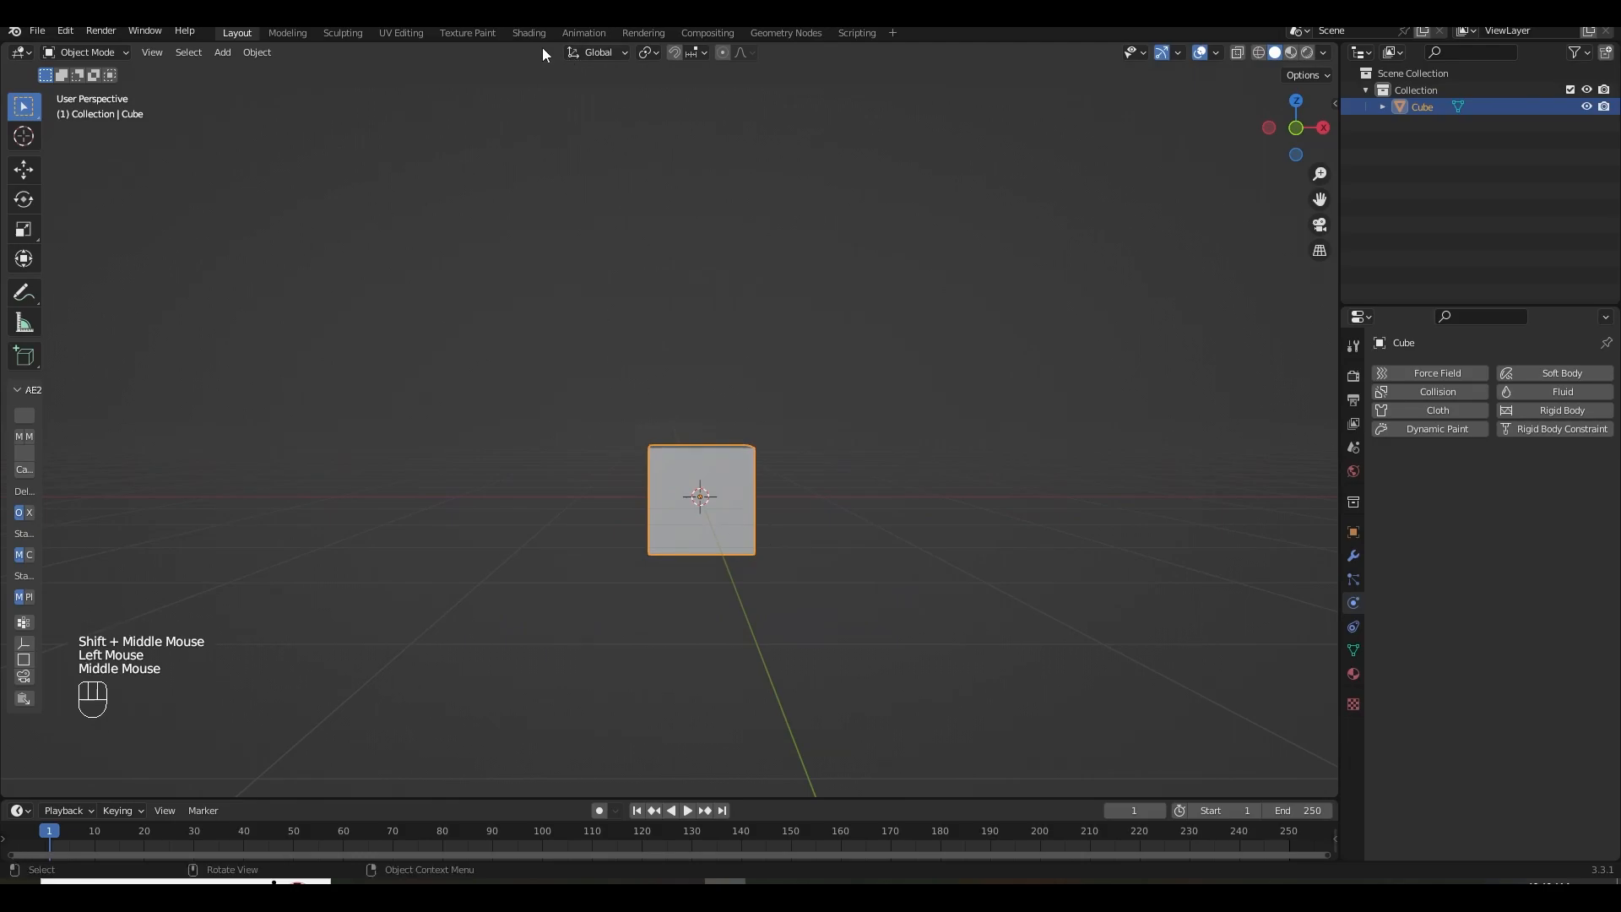
Apply the Quick Smoke effect to the cube.
{"action": "left_click", "coordinate": [257, 52]}
{"action": "mouse_move", "coordinate": [317, 527]}
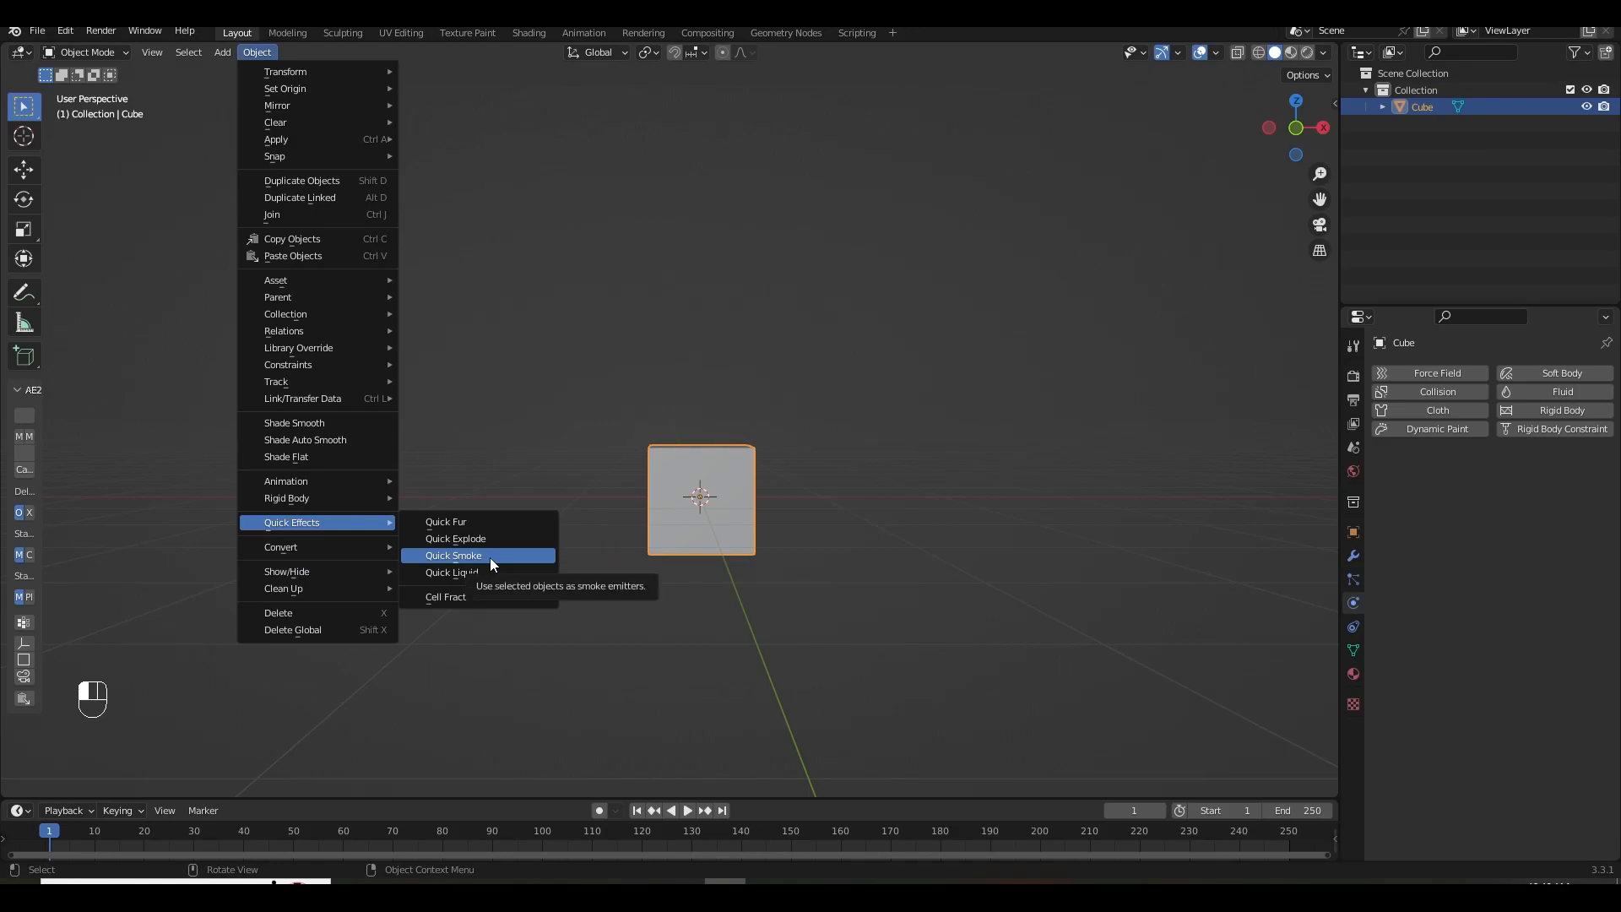
{"action": "left_click", "coordinate": [453, 555]}
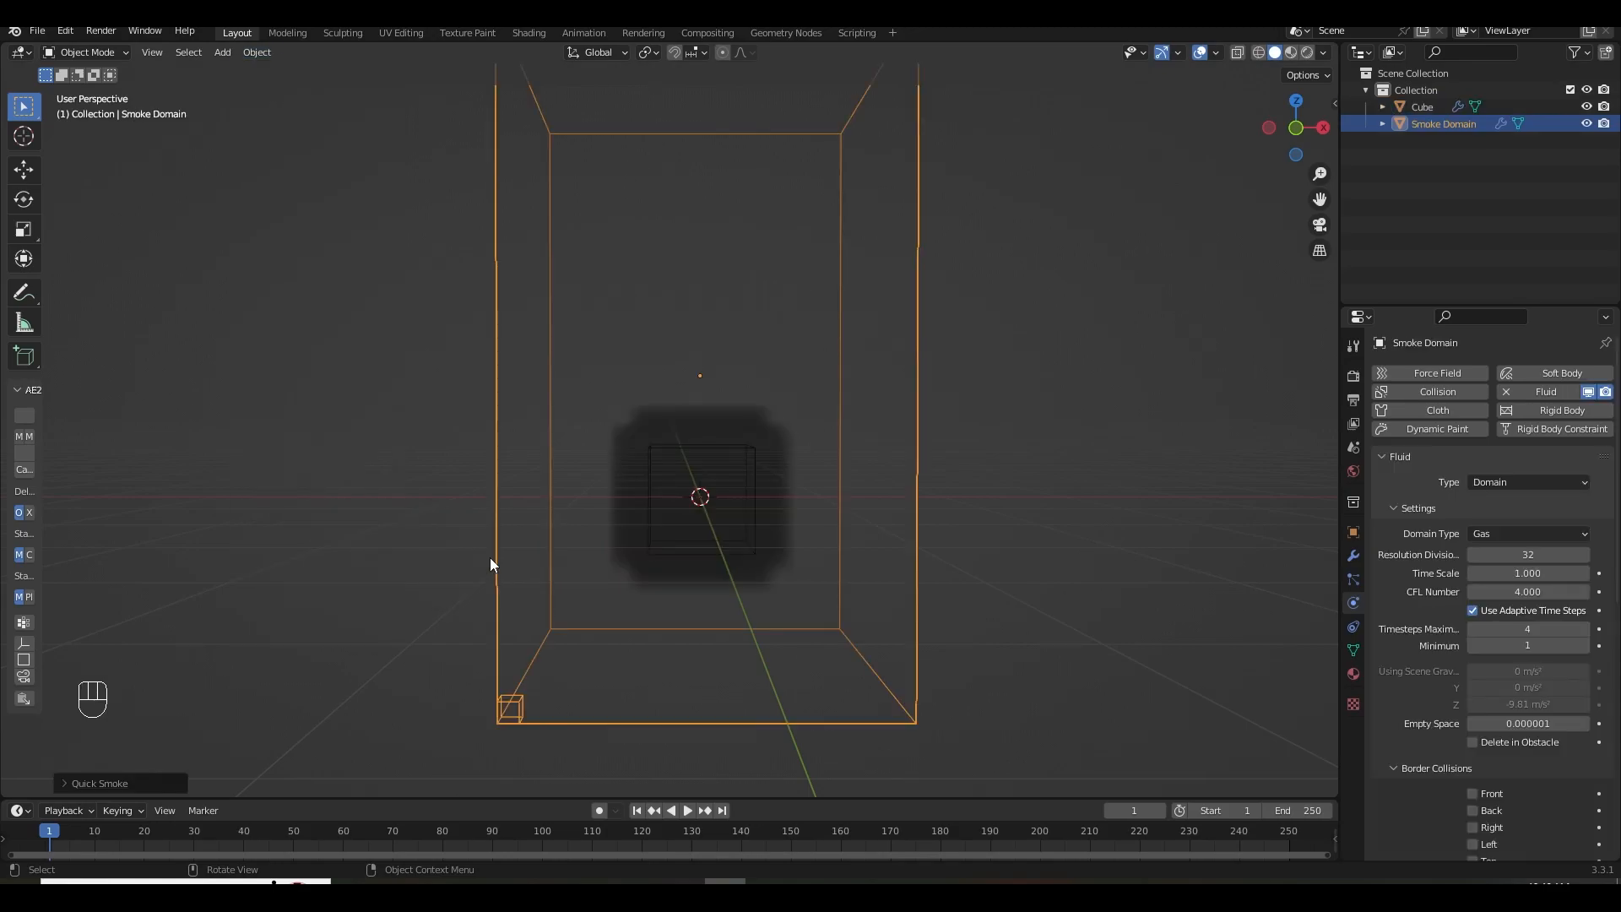
Play the quick smoke simulation, return to frame 1, and delete the cube together with its smoke domain.
{"action": "left_click", "coordinate": [687, 811]}
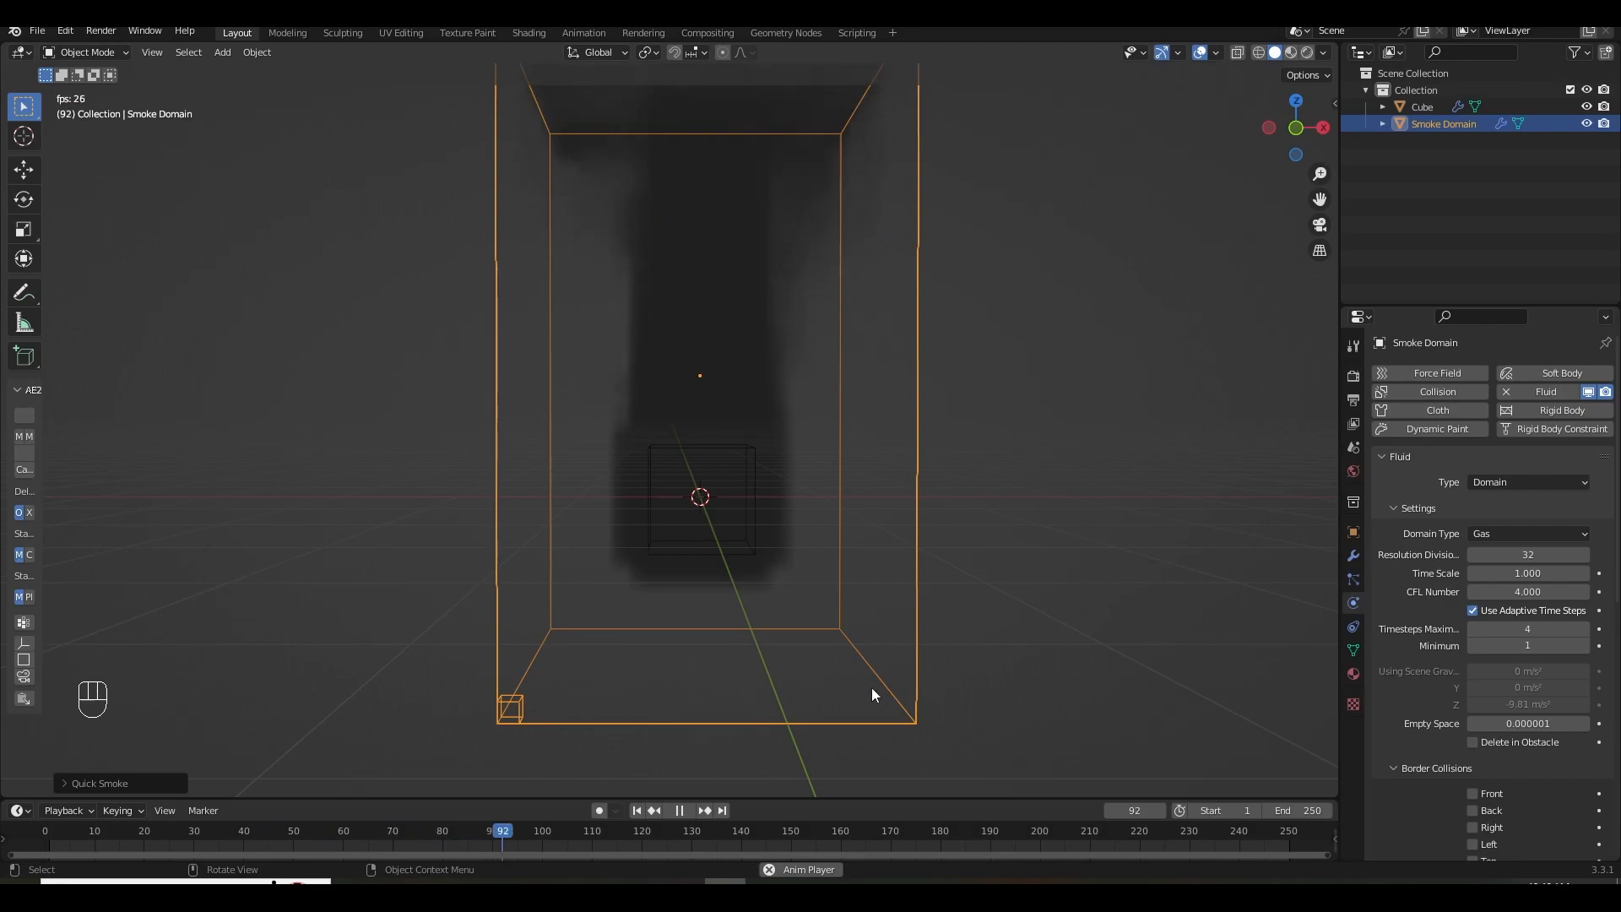
{"action": "left_click", "coordinate": [699, 496]}
{"action": "left_click", "coordinate": [679, 810]}
{"action": "left_click", "coordinate": [636, 810]}
{"action": "left_click_drag", "start_coordinate": [1100, 667], "coordinate": [287, 336]}
{"action": "key", "text": "Delete"}
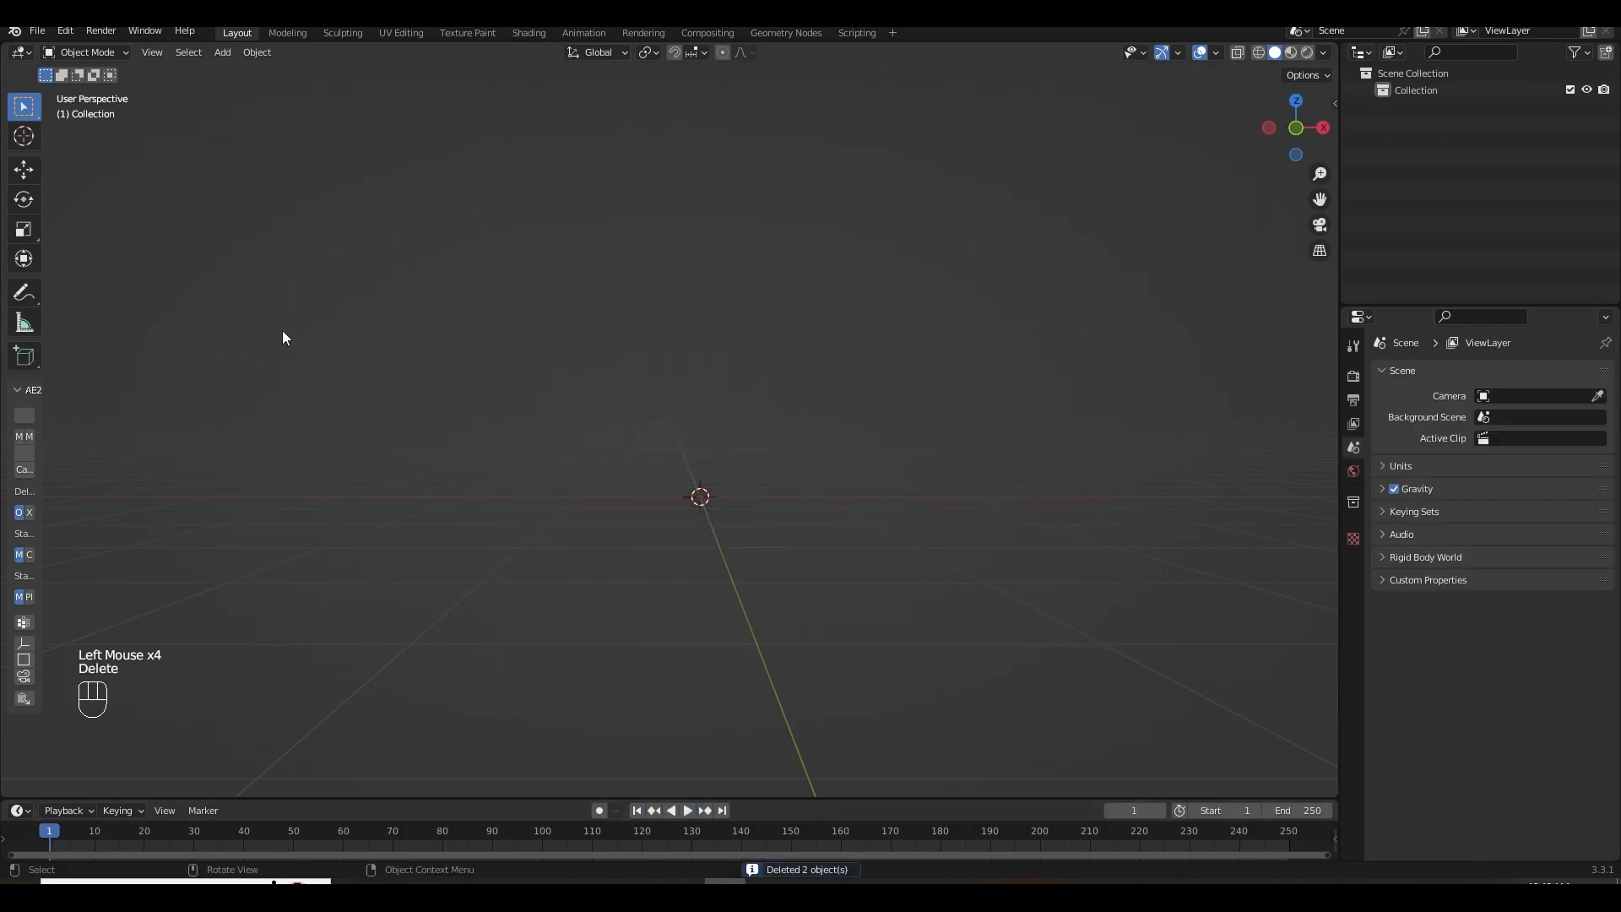
Open the recent file "next level vfx .blend" and view the scene through the camera.
{"action": "left_click", "coordinate": [37, 30]}
{"action": "mouse_move", "coordinate": [77, 83]}
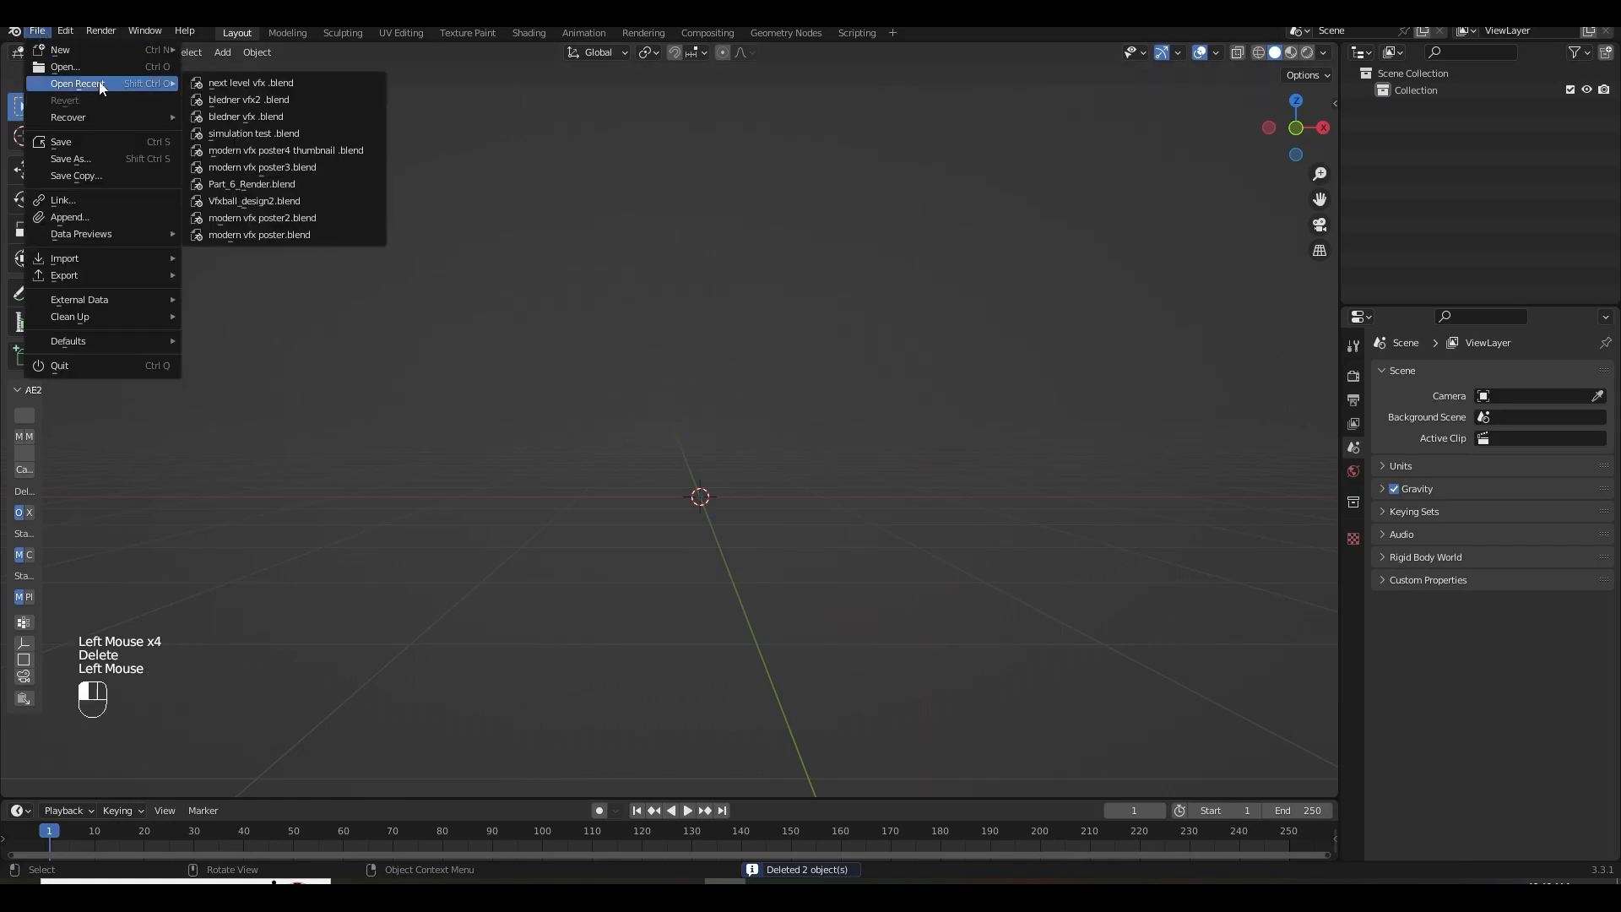
{"action": "left_click", "coordinate": [291, 84]}
{"action": "left_click", "coordinate": [835, 480]}
{"action": "left_click_drag", "start_coordinate": [228, 725], "coordinate": [615, 724]}
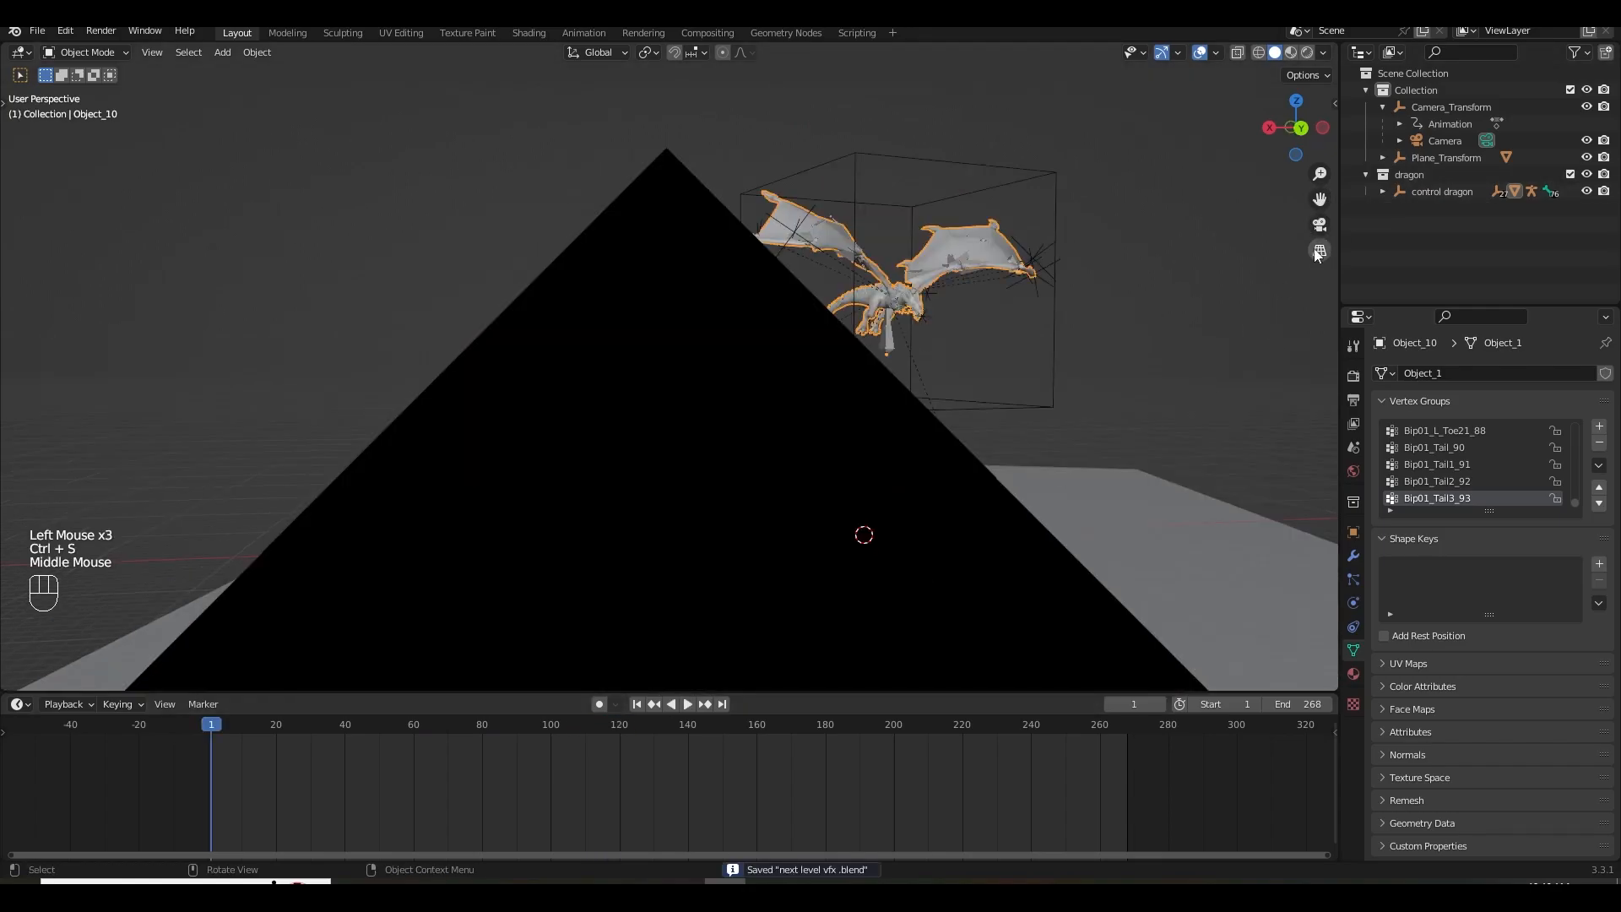
{"action": "left_click", "coordinate": [1319, 226]}
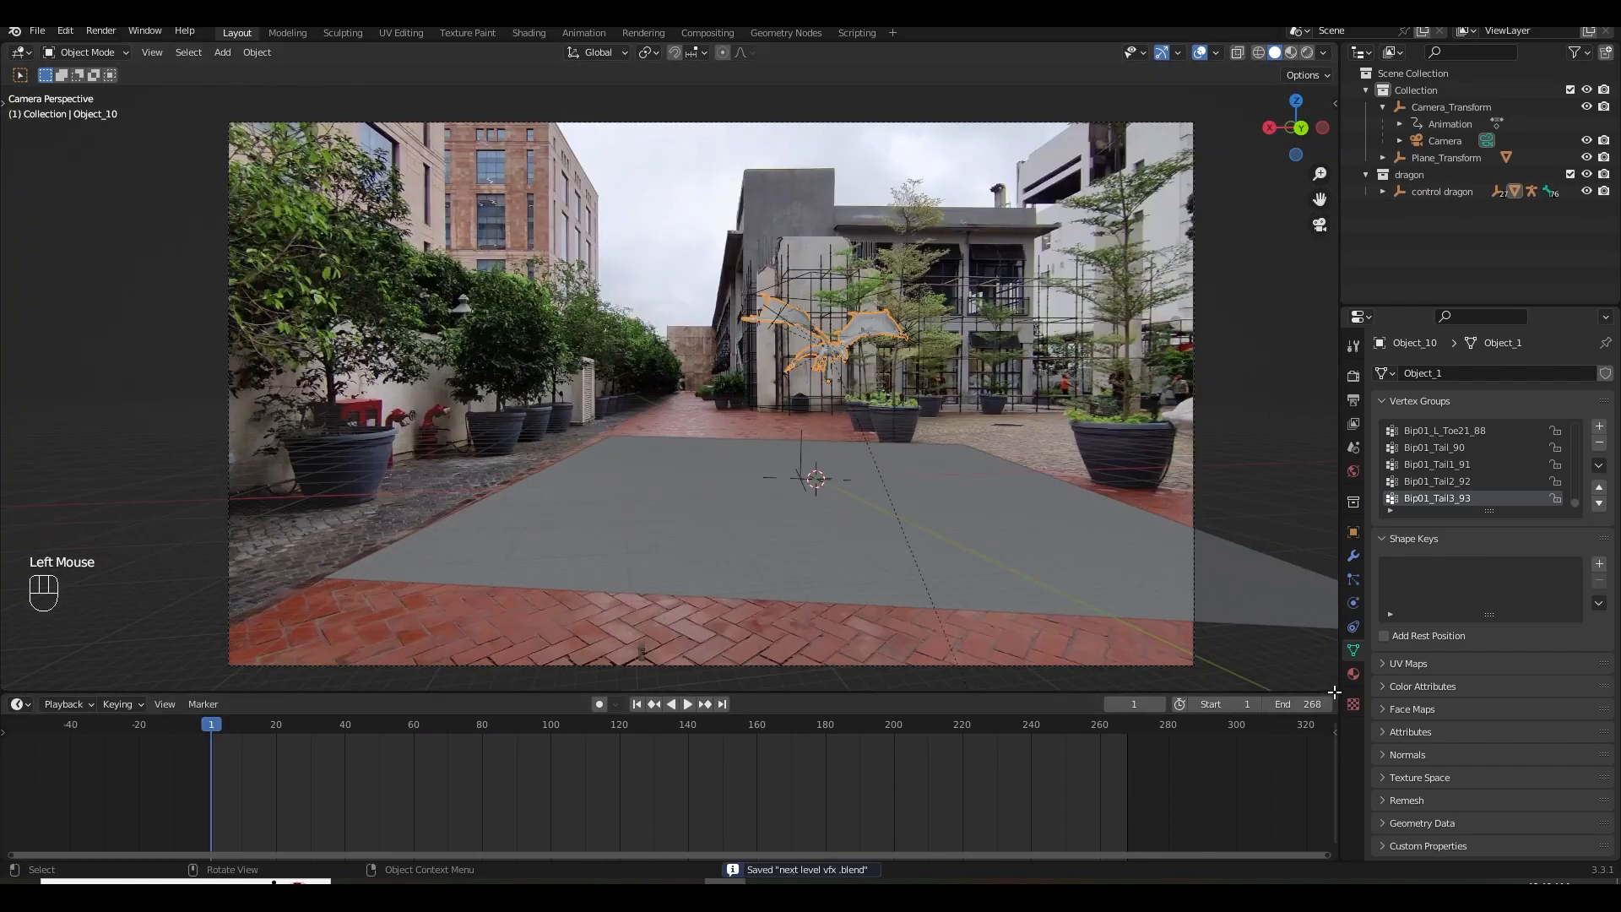
Split the 3D viewport vertically into two side-by-side viewports.
{"action": "left_click_drag", "start_coordinate": [1332, 701], "coordinate": [469, 625]}
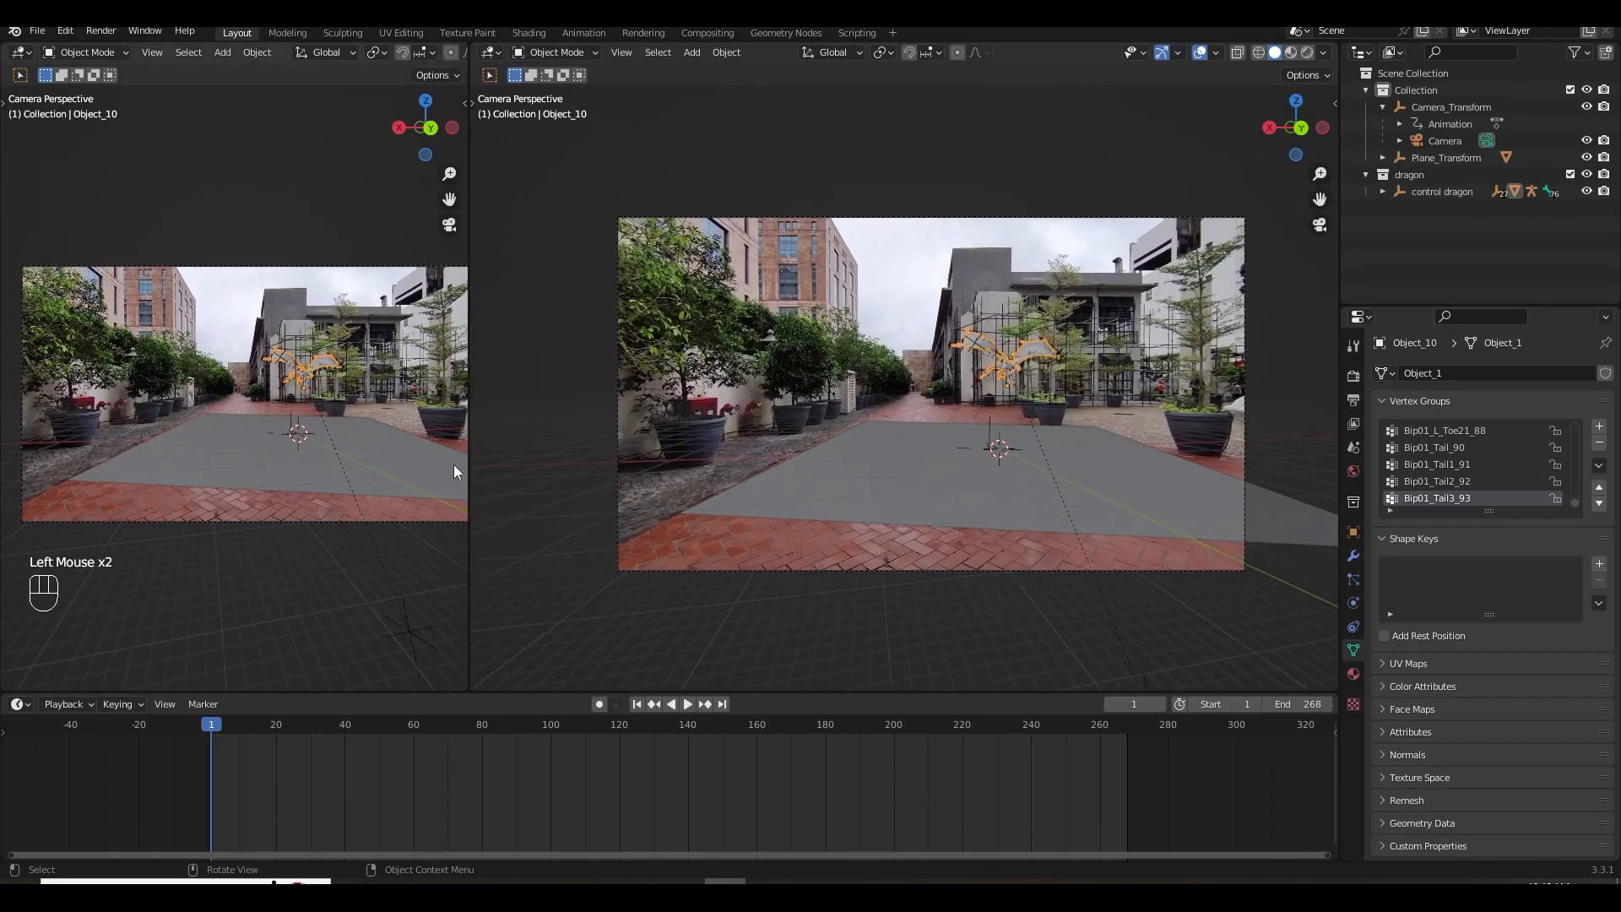
{"action": "left_click", "coordinate": [449, 226]}
{"action": "middle_click_drag", "start_coordinate": [362, 308], "coordinate": [361, 321], "text": "shift"}
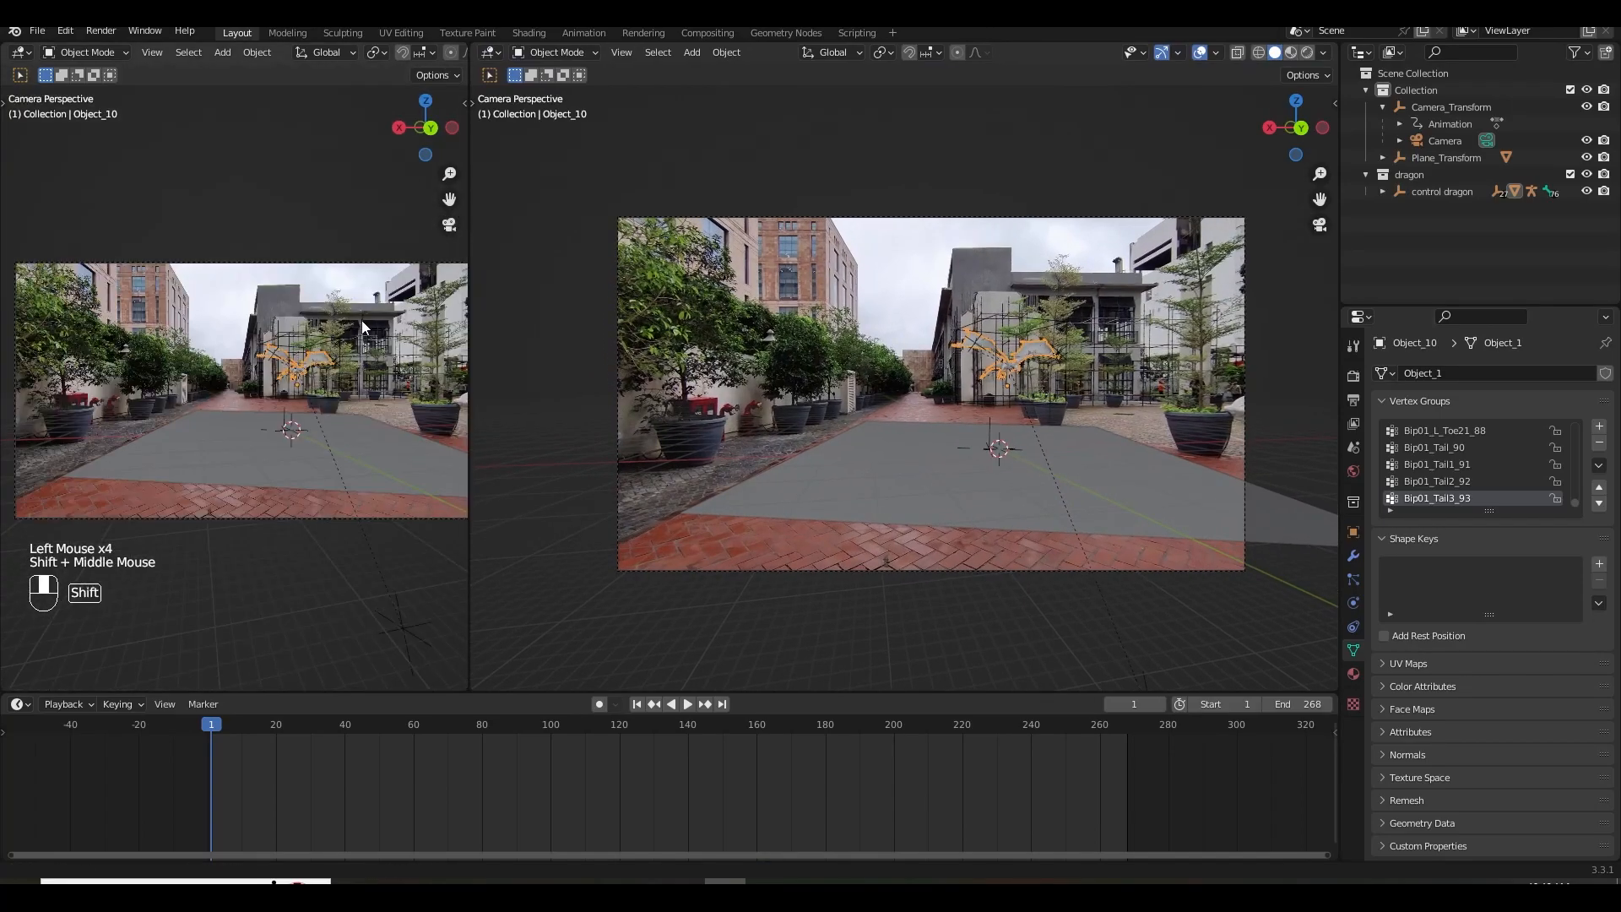
{"action": "key", "text": "Insert"}
{"action": "key", "text": "Home"}
{"action": "middle_click_drag", "start_coordinate": [839, 422], "coordinate": [834, 427], "text": "shift"}
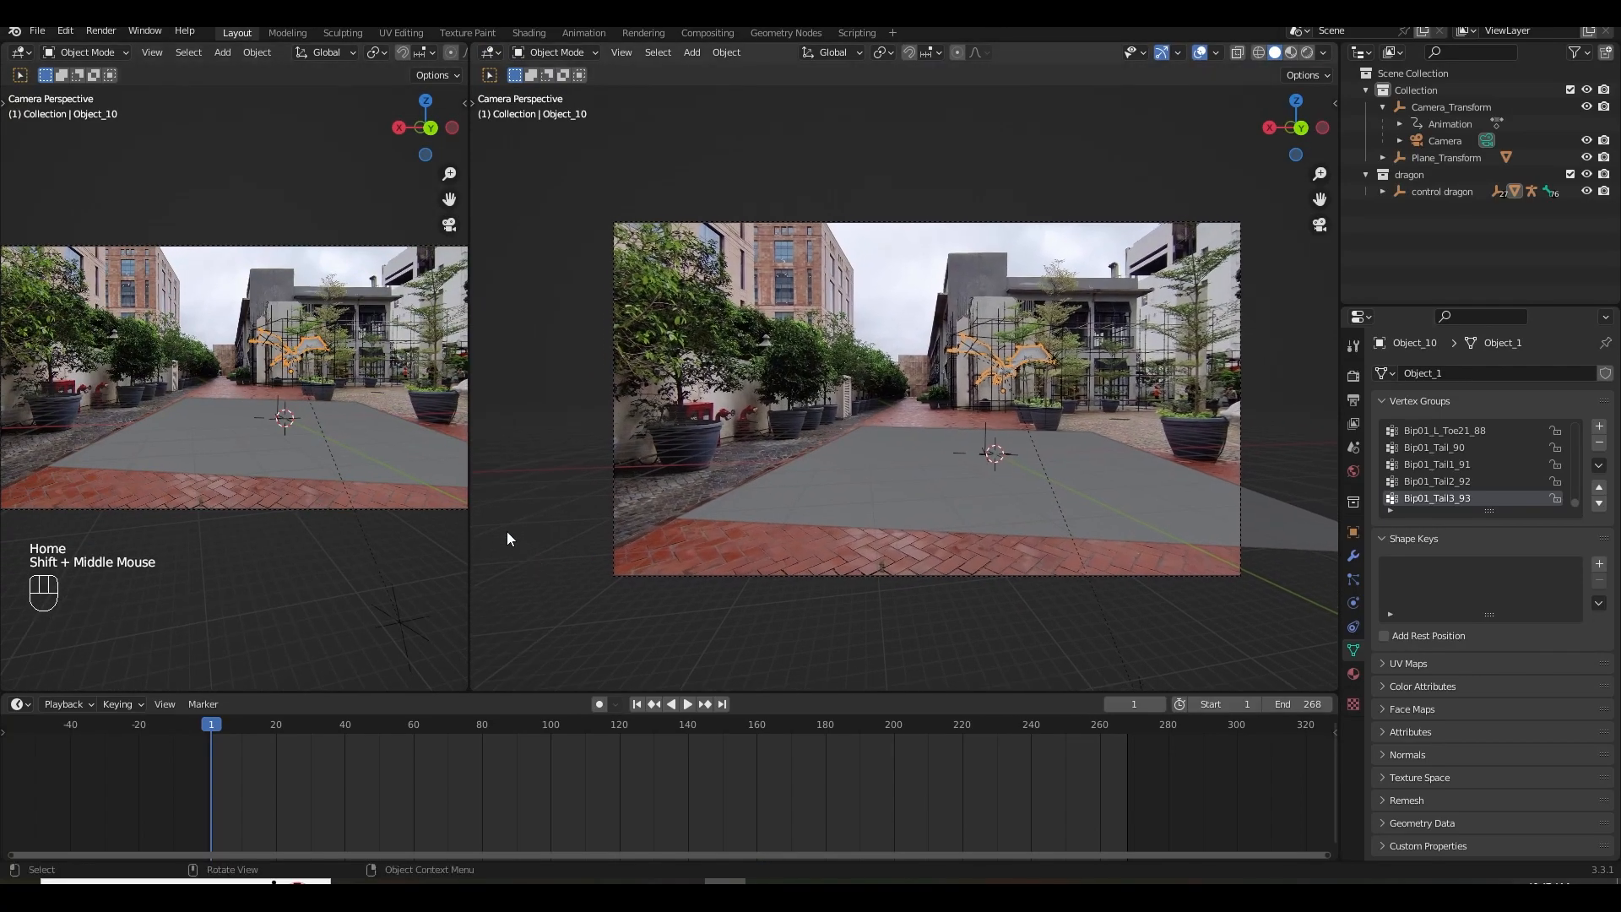
Extend the second viewport to full height beside the timeline, and enlarge the camera viewport's width and the timeline's height.
{"action": "left_click_drag", "start_coordinate": [469, 537], "coordinate": [554, 548]}
{"action": "right_click", "coordinate": [752, 692]}
{"action": "left_click", "coordinate": [733, 736]}
{"action": "left_click", "coordinate": [735, 746]}
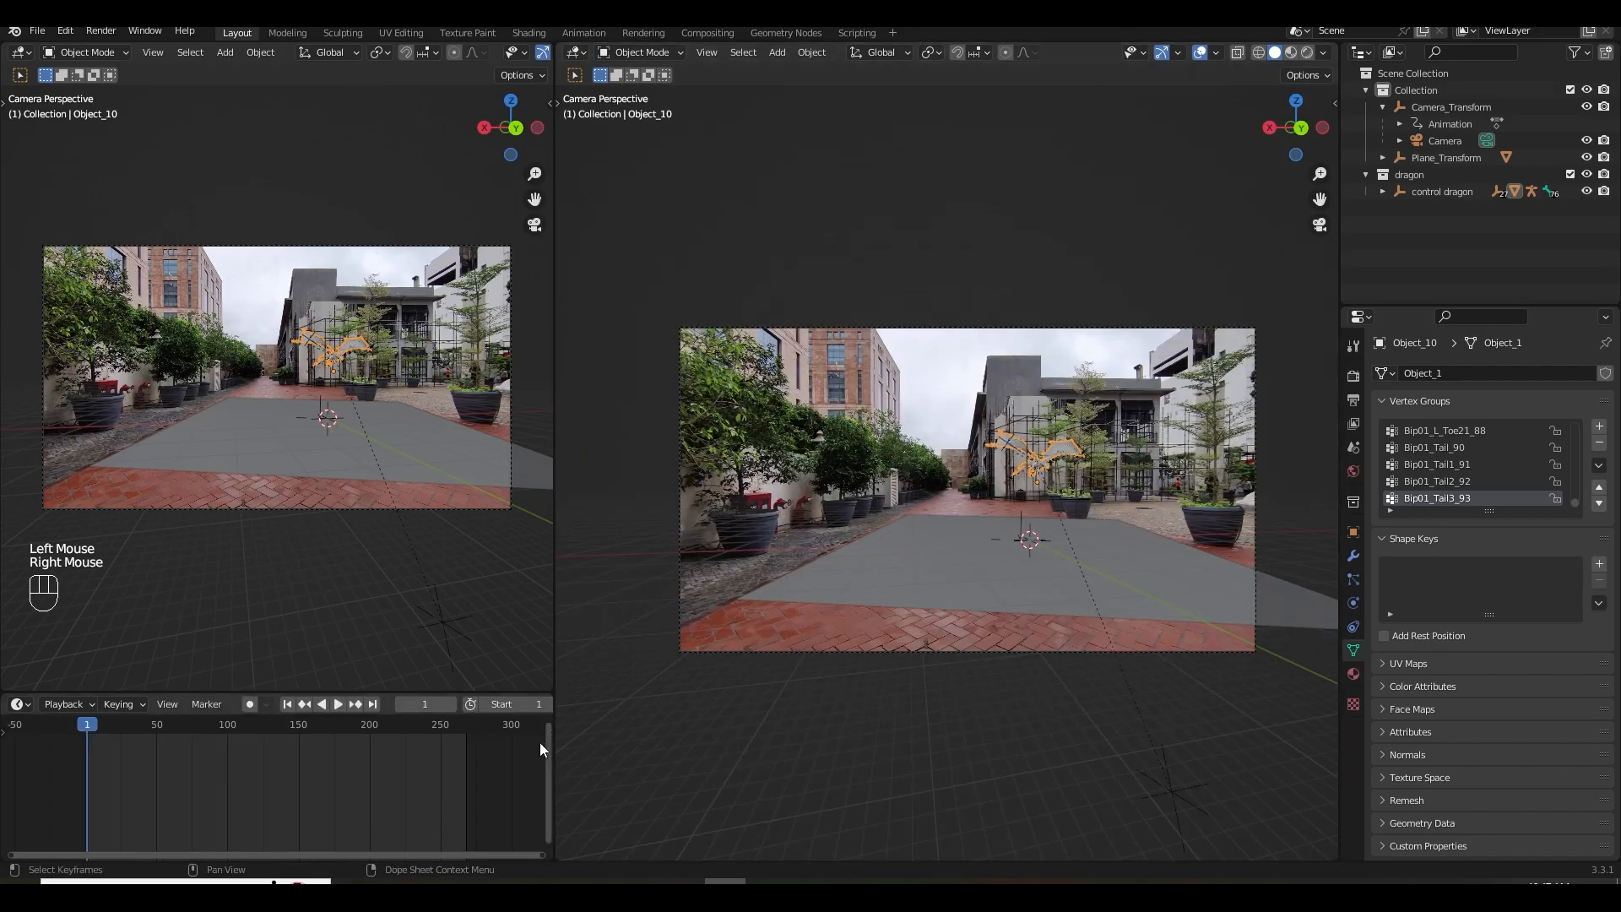
{"action": "left_click_drag", "start_coordinate": [340, 693], "coordinate": [351, 550]}
Save the file and apply the Quick Smoke effect to the dragon mesh.
{"action": "middle_click_drag", "start_coordinate": [1055, 532], "coordinate": [1107, 413]}
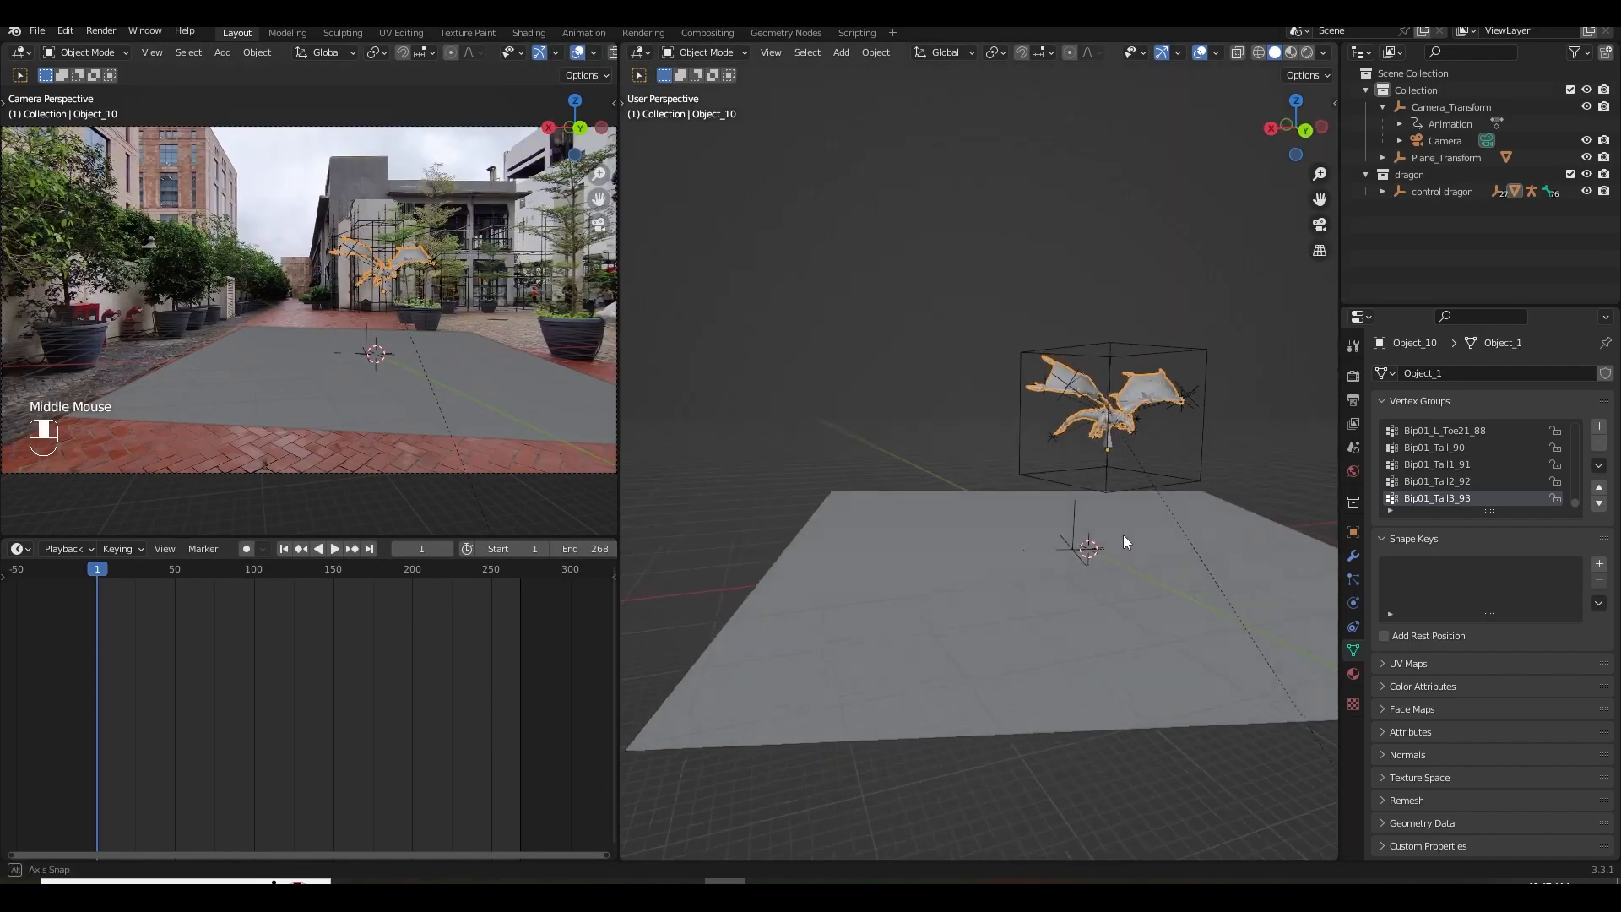
{"action": "scroll", "coordinate": [1182, 535], "scroll_direction": "up", "scroll_amount": 2}
{"action": "left_click", "coordinate": [1096, 374]}
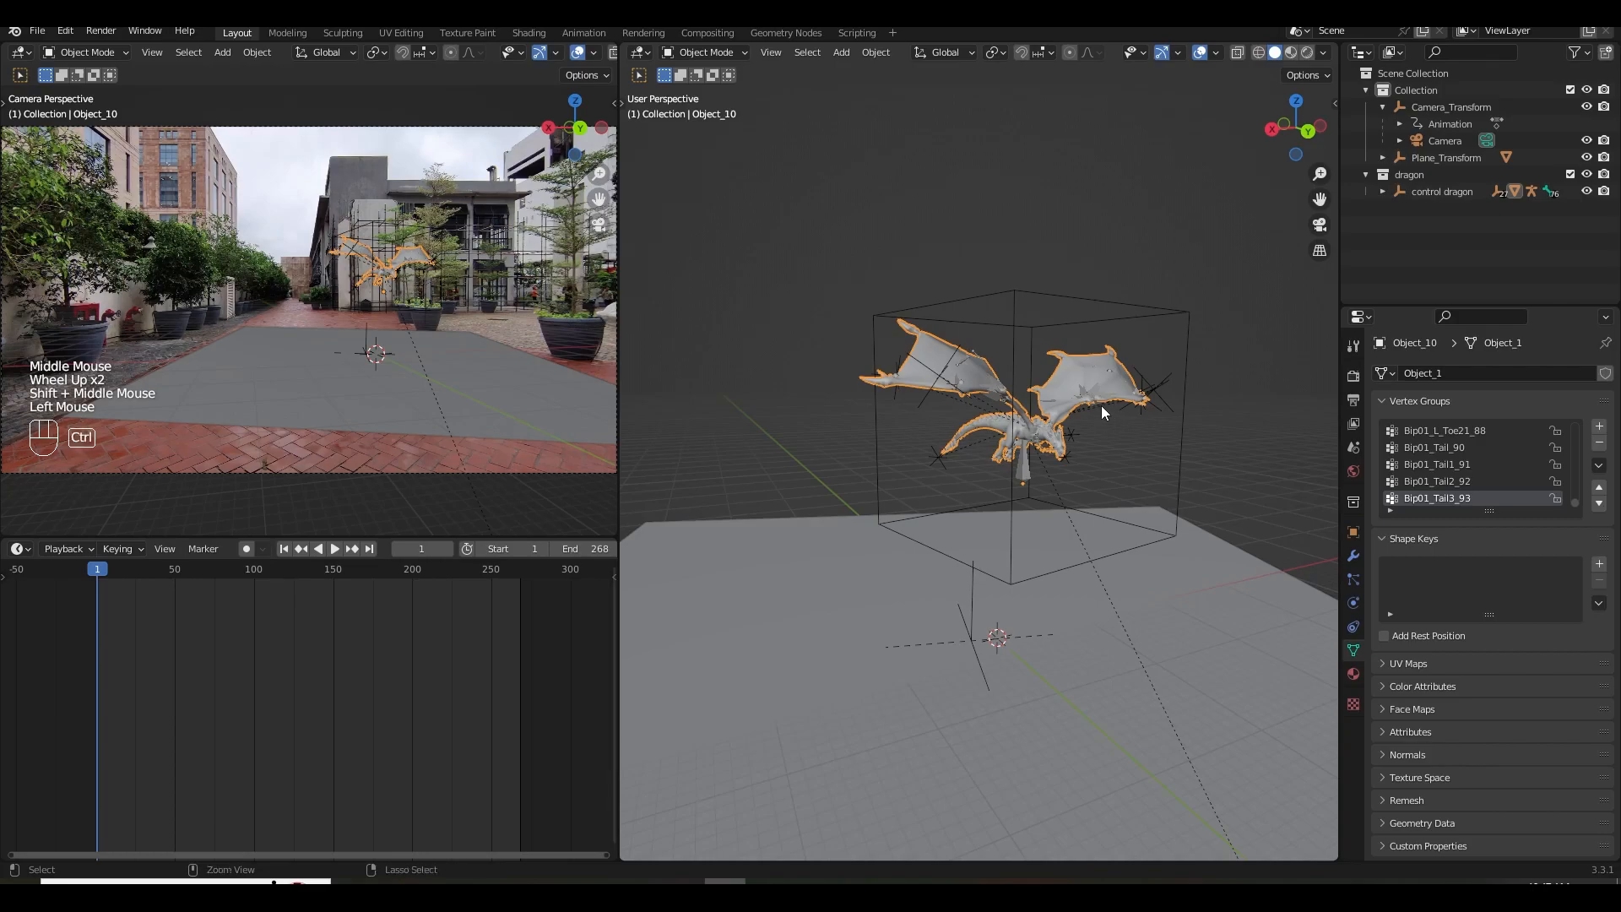
{"action": "key", "text": "ctrl+s"}
{"action": "left_click", "coordinate": [867, 55]}
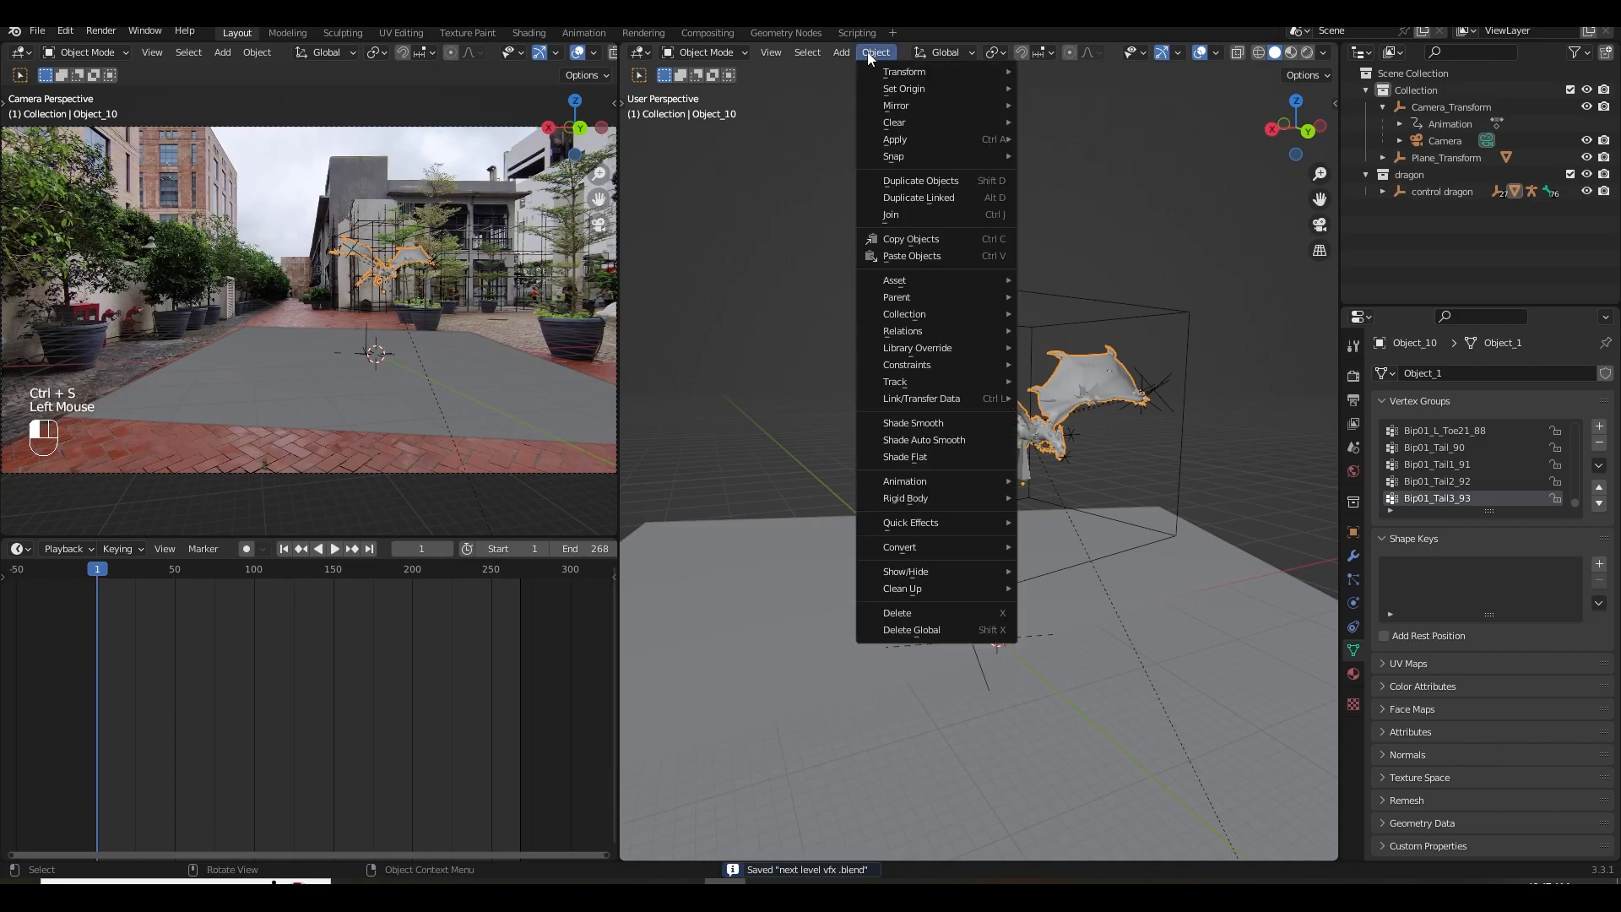
{"action": "mouse_move", "coordinate": [935, 523]}
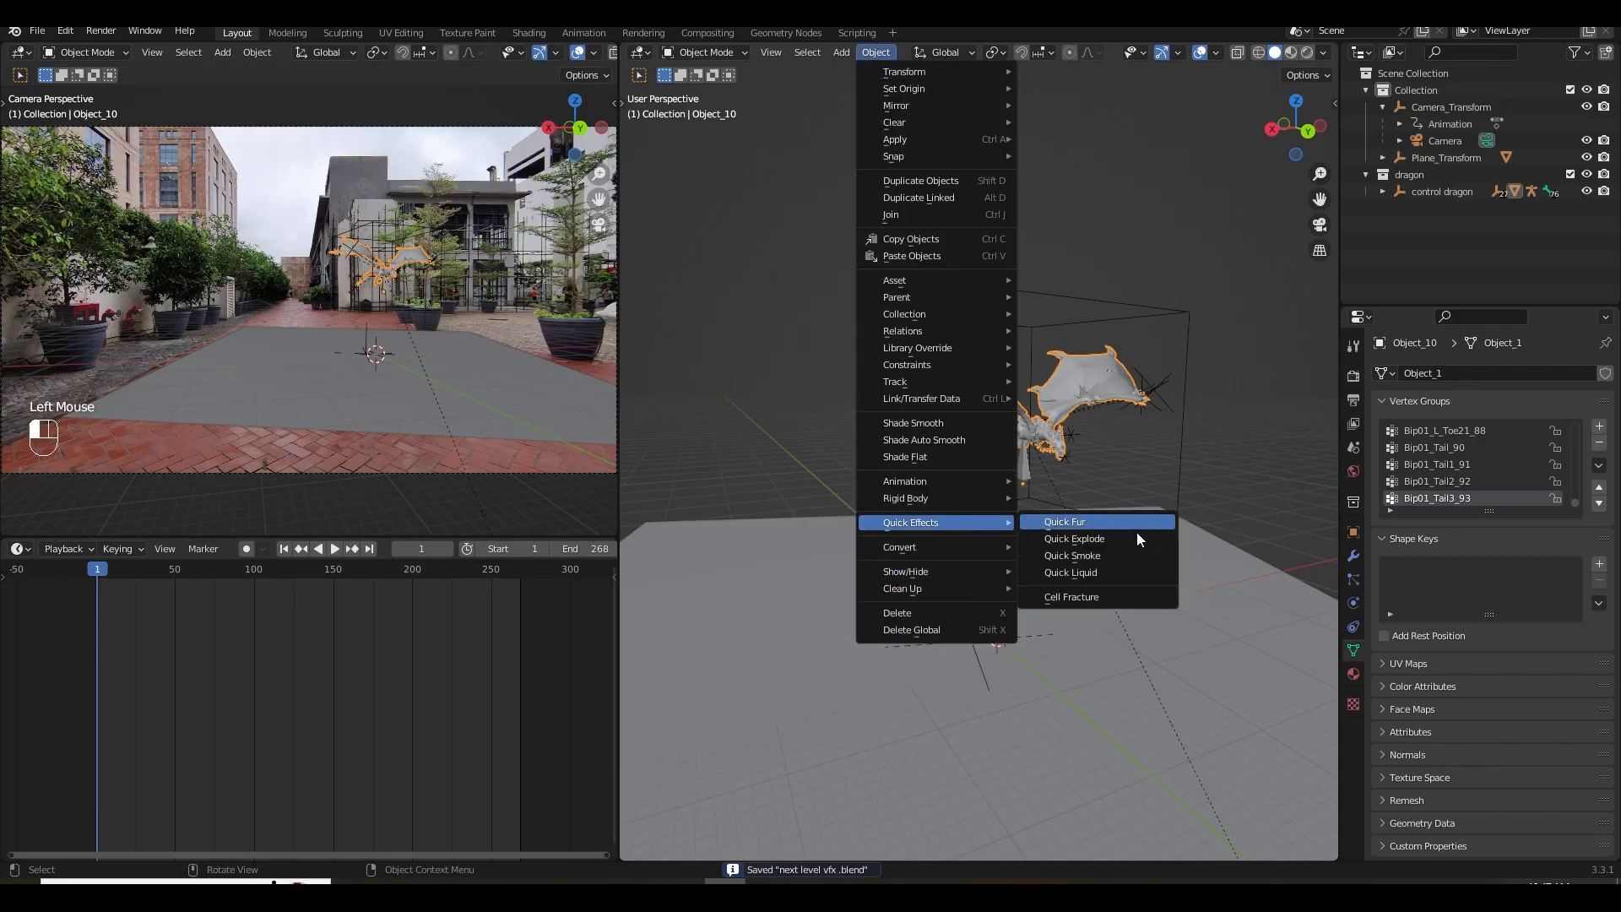
{"action": "left_click", "coordinate": [1106, 554]}
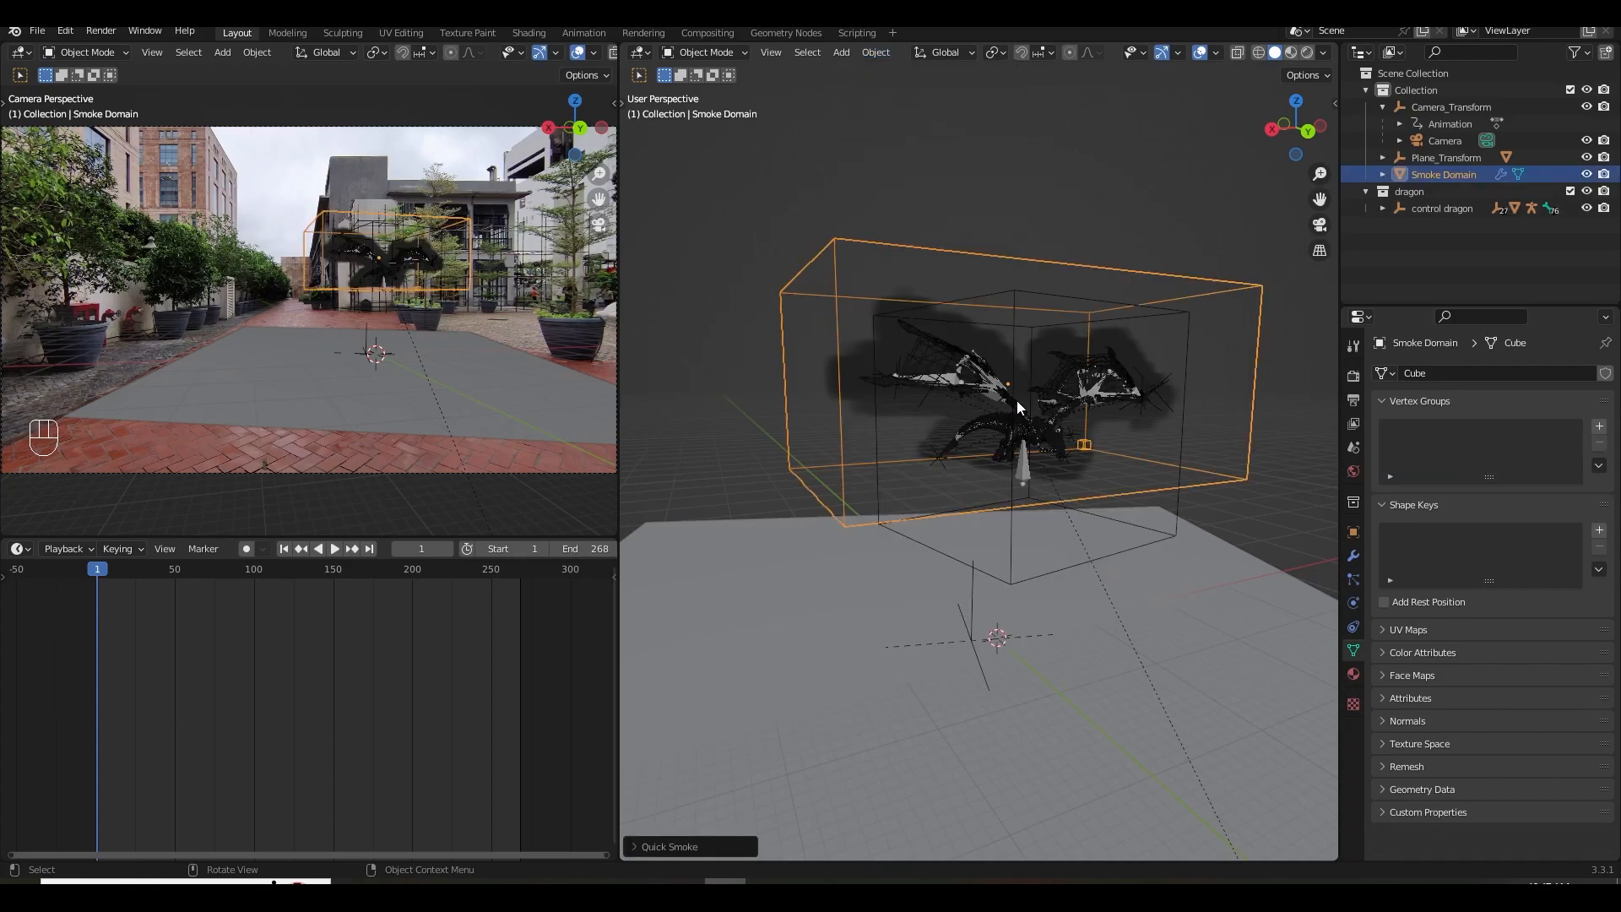
Play the dragon's smoke simulation in the original domain and return to frame 1.
{"action": "left_click", "coordinate": [333, 550]}
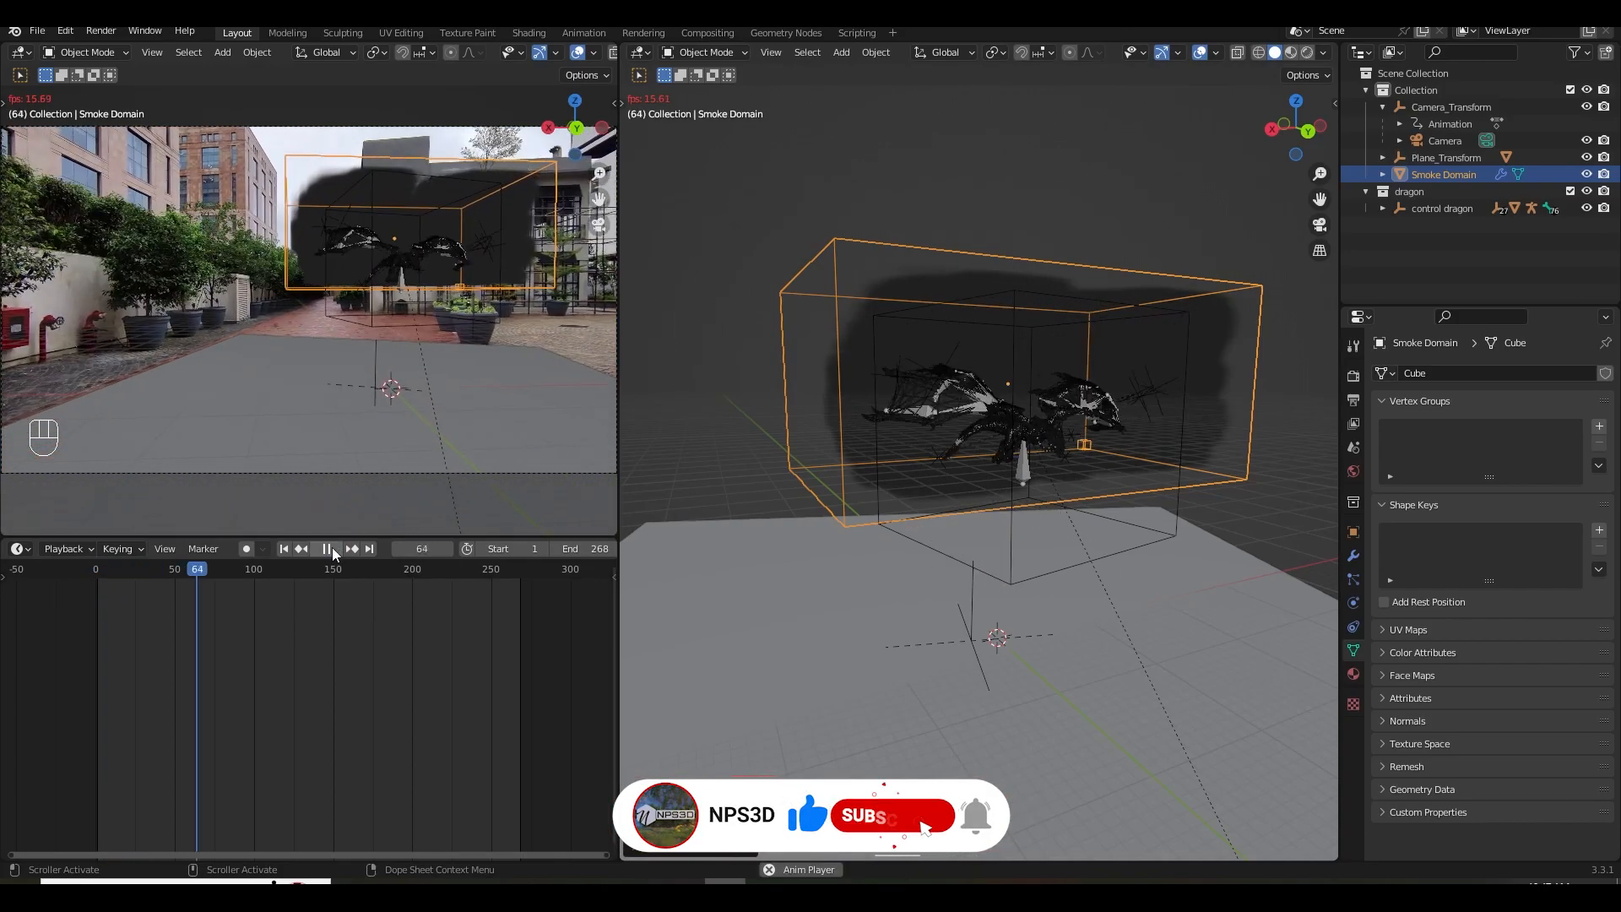
{"action": "left_click", "coordinate": [332, 548]}
{"action": "middle_click_drag", "start_coordinate": [998, 521], "coordinate": [998, 531]}
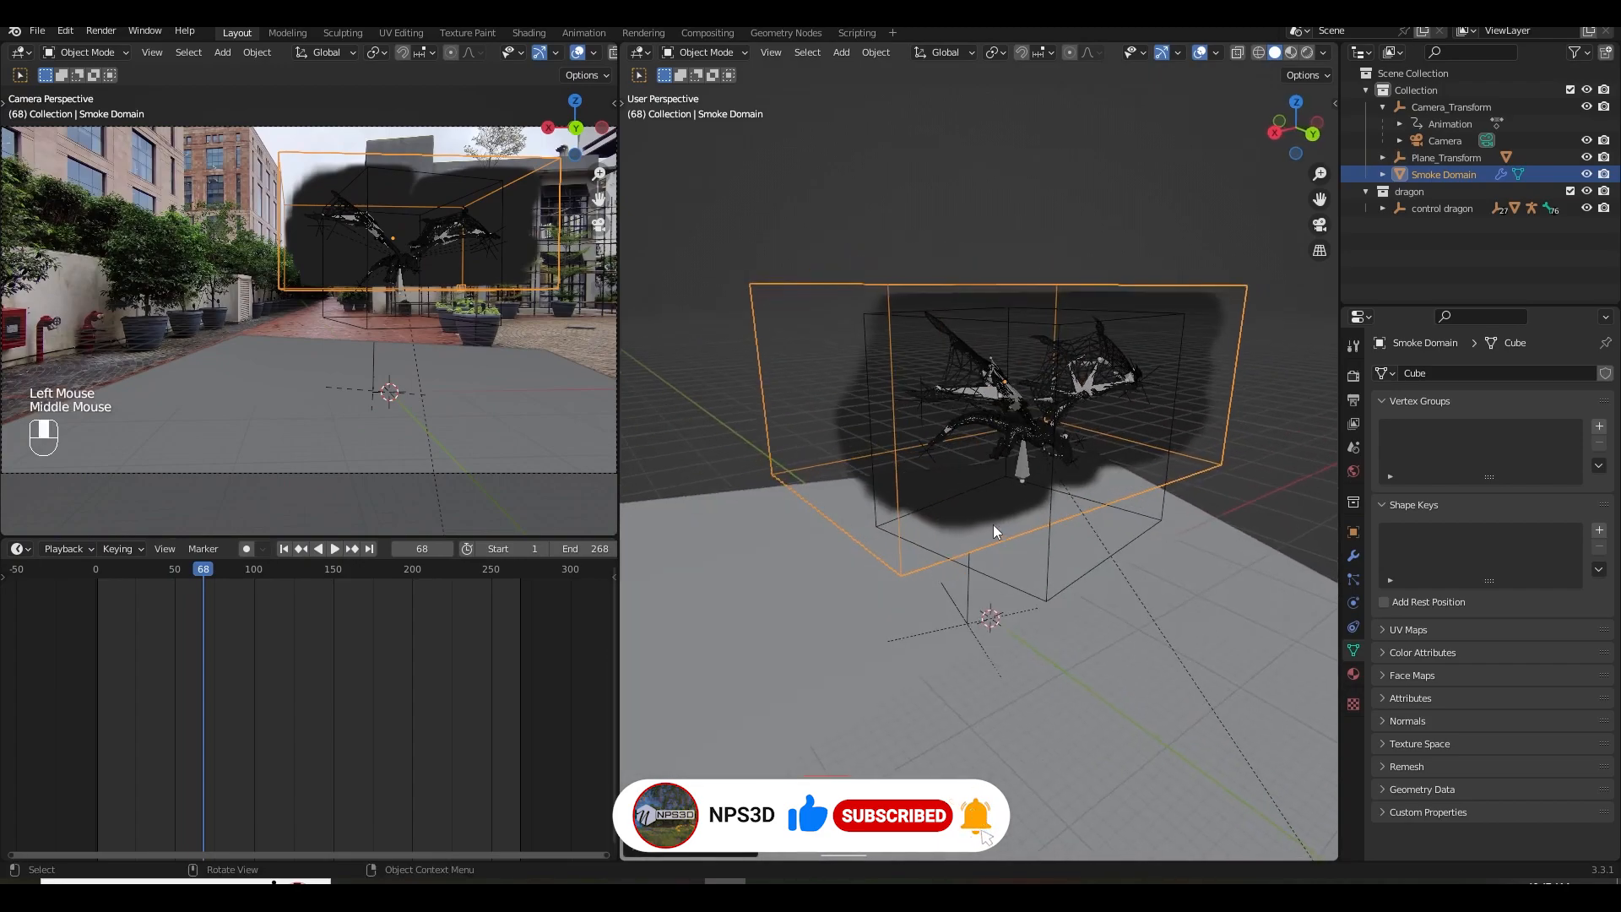
{"action": "left_click", "coordinate": [284, 549]}
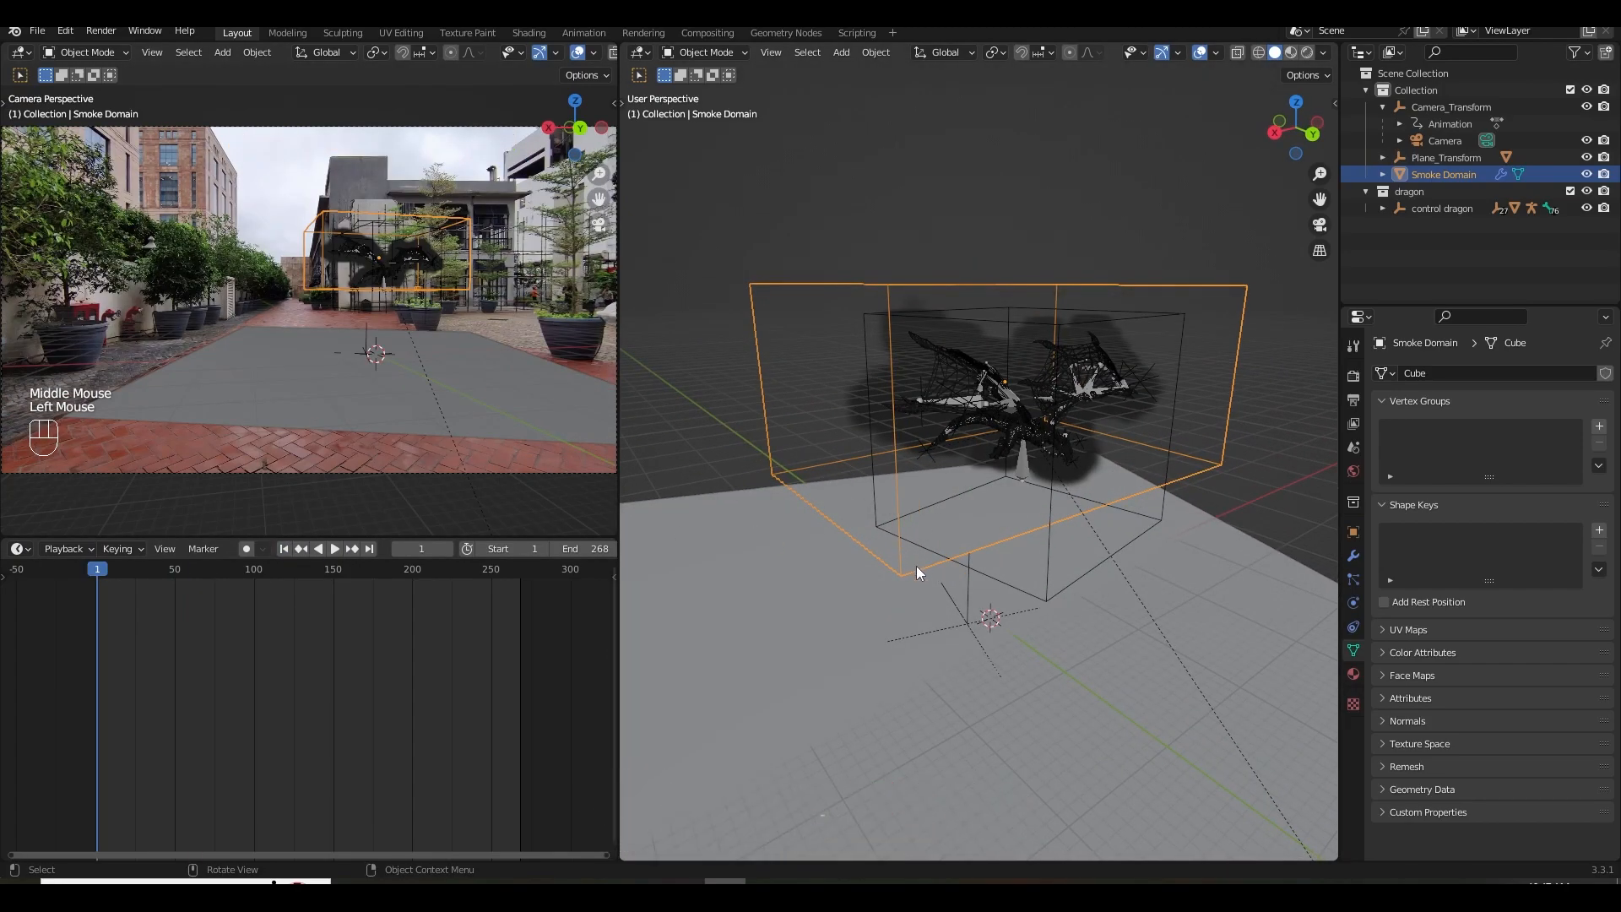
Scale the smoke domain up along Z by about 1.9 and reposition it around the dragon.
{"action": "middle_click_drag", "start_coordinate": [915, 565], "coordinate": [909, 544]}
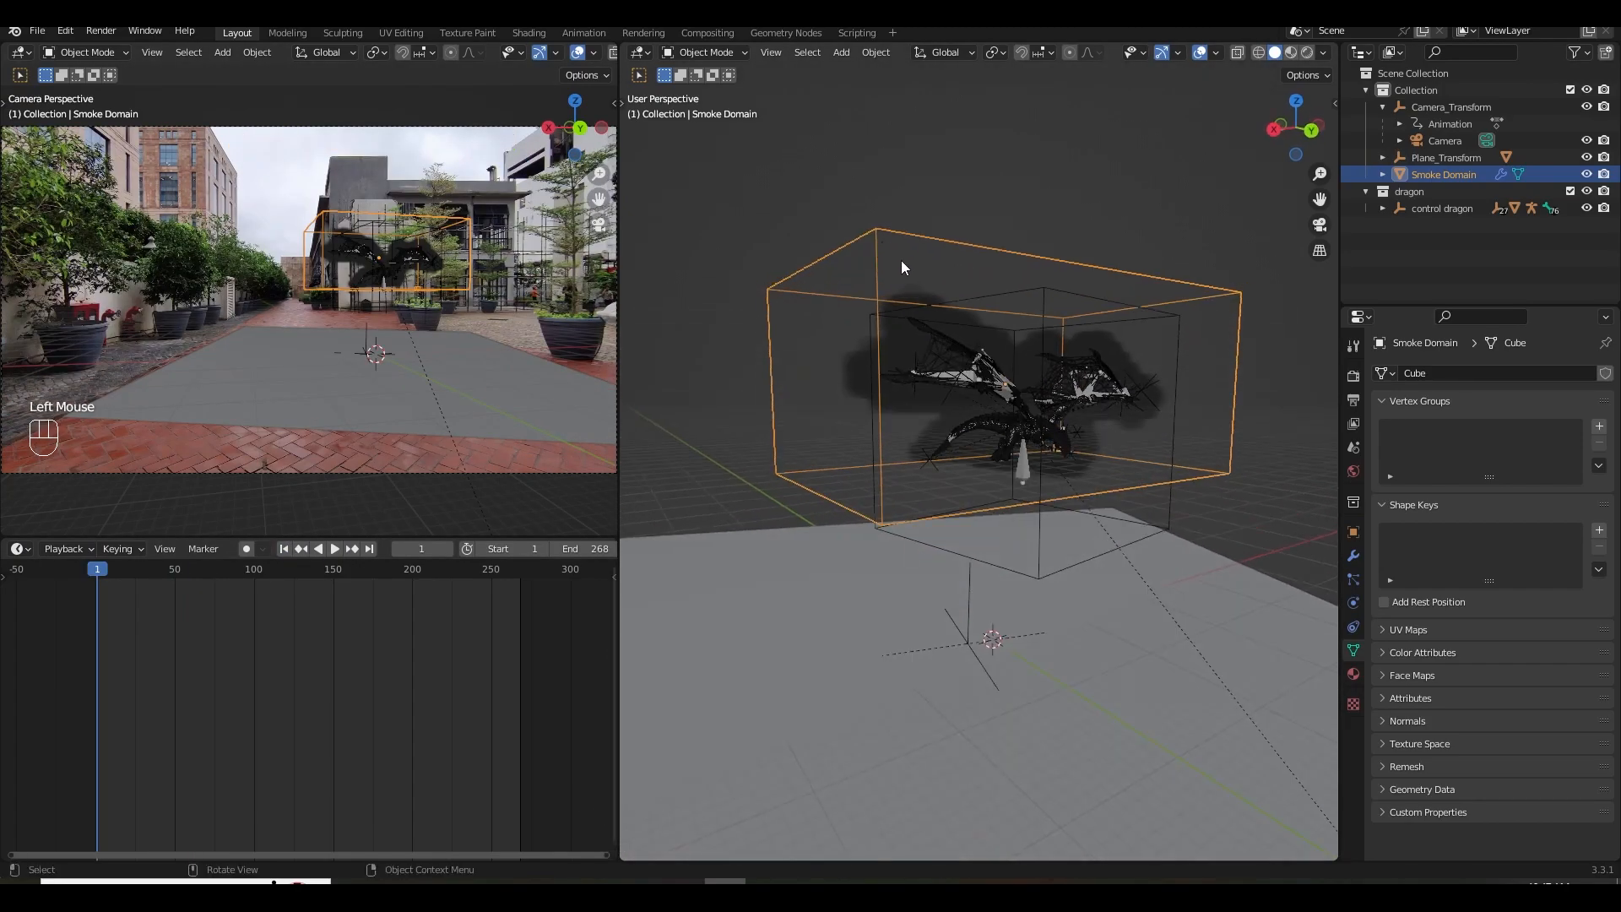
{"action": "key", "text": "s"}
{"action": "key", "text": "z"}
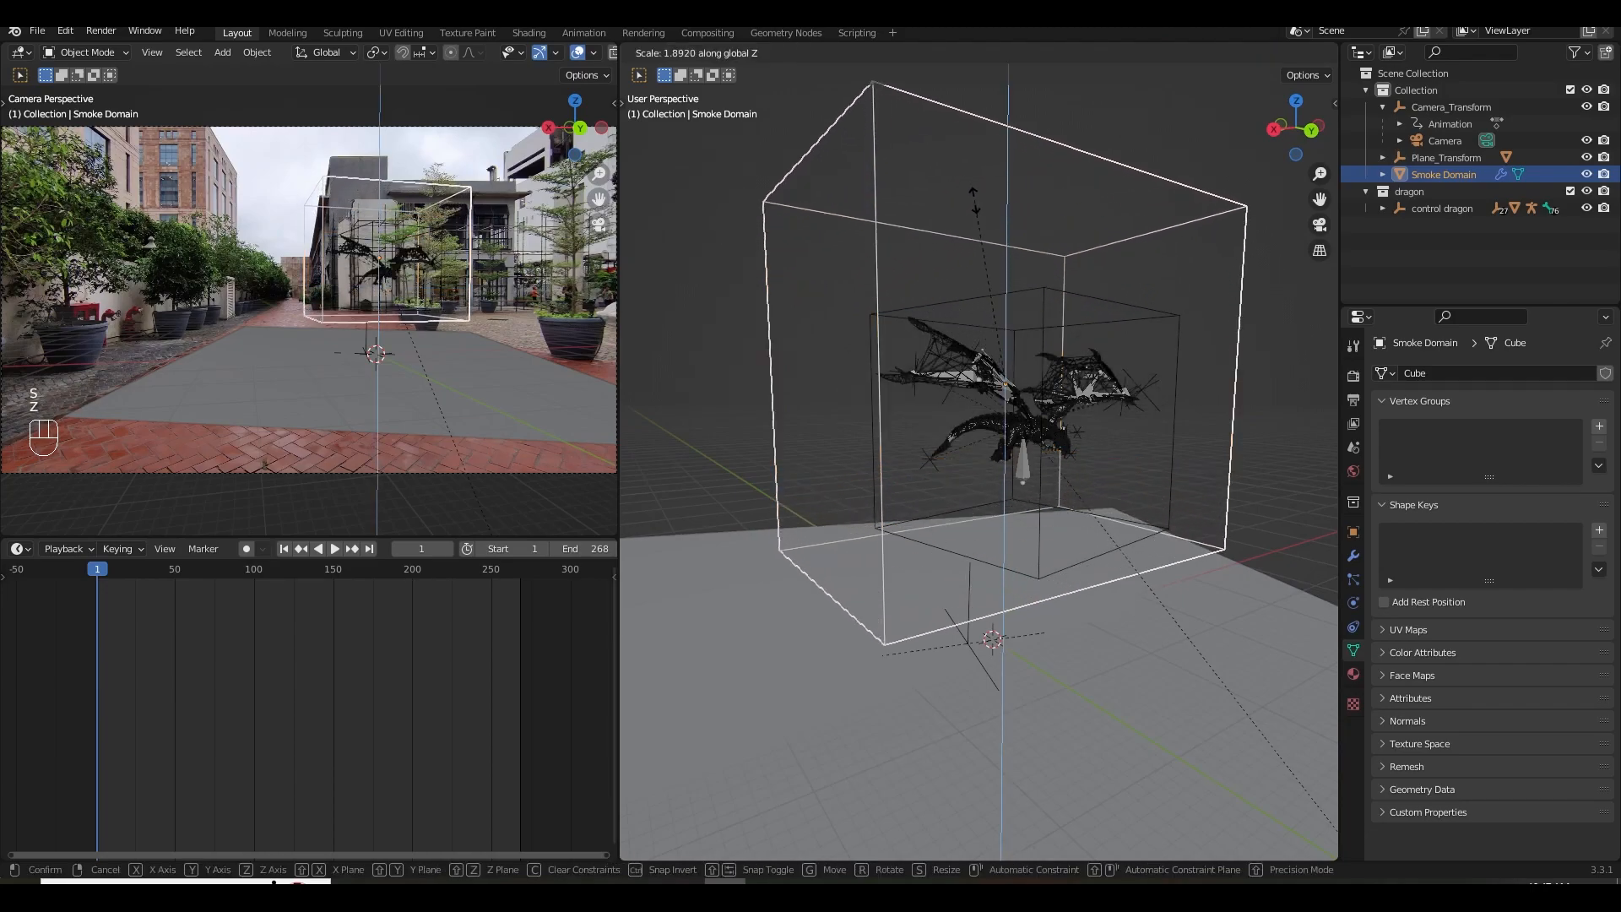
{"action": "scroll", "coordinate": [1082, 514], "scroll_direction": "down", "scroll_amount": 2}
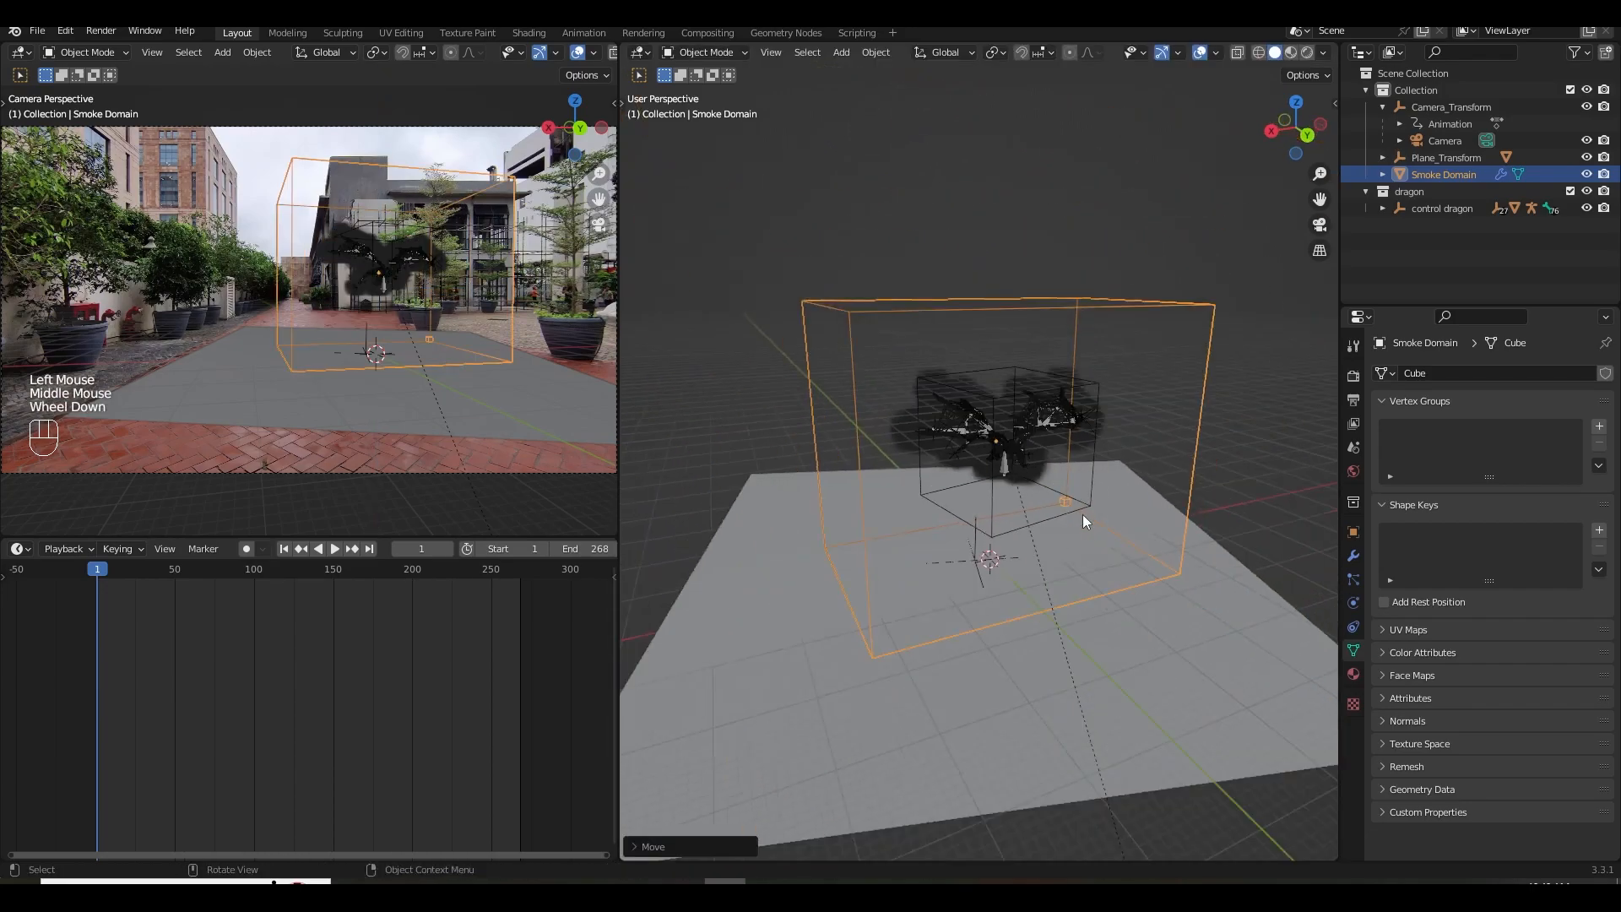
Enlarge the smoke domain along X and overall to give the dragon's smoke more room, and apply its transform.
{"action": "middle_click_drag", "start_coordinate": [1082, 514], "coordinate": [1116, 537]}
{"action": "key", "text": "s"}
{"action": "key", "text": "x"}
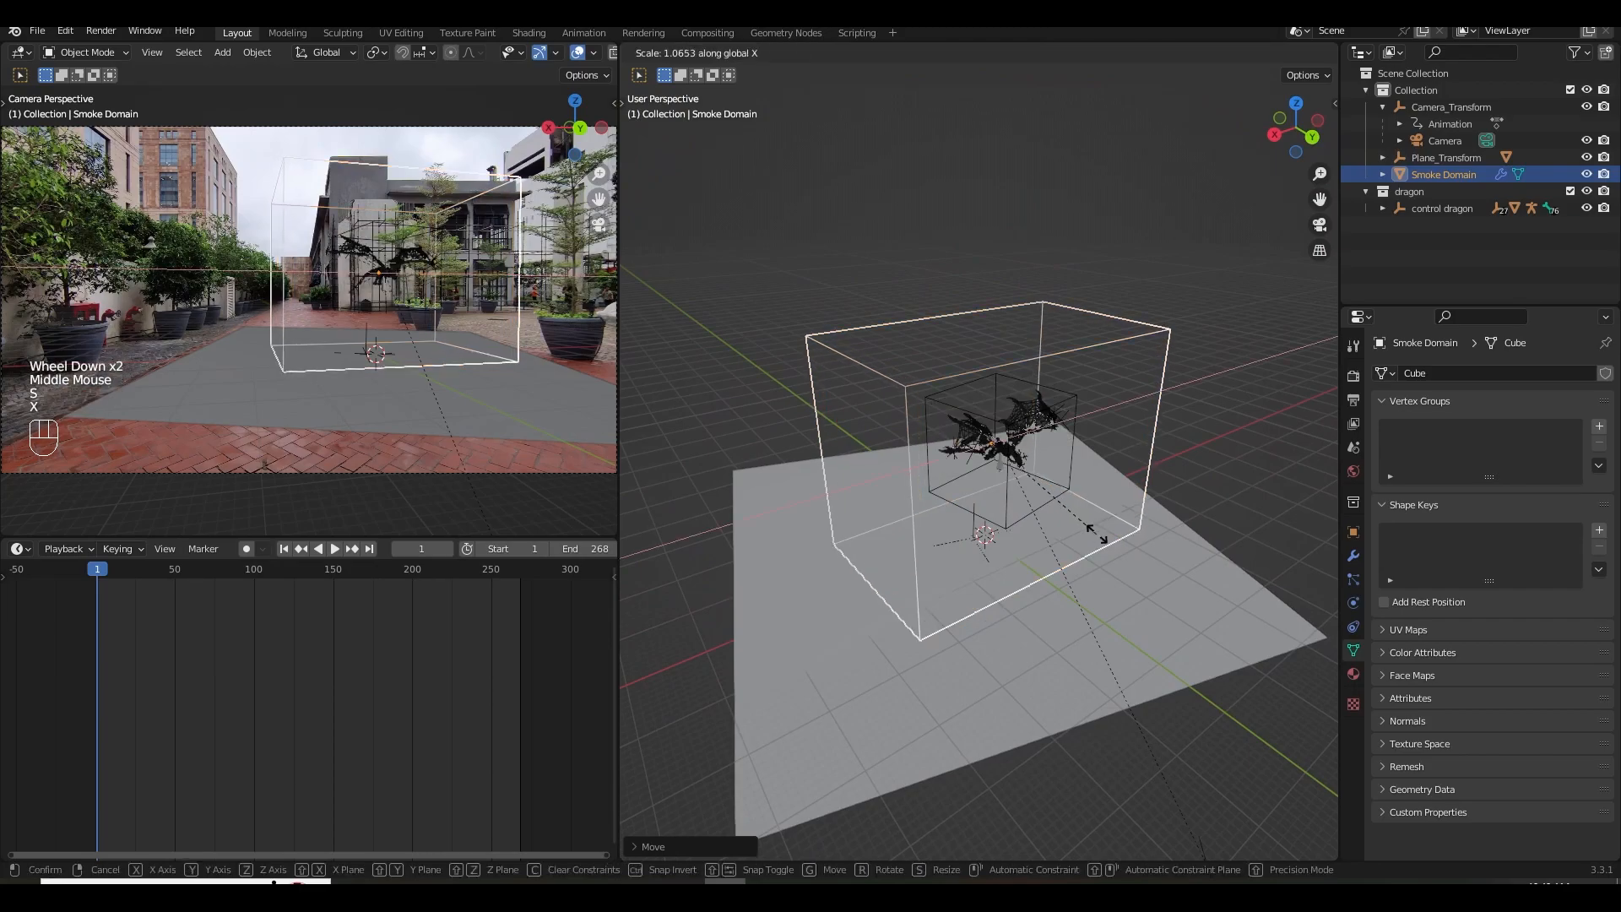
{"action": "left_click", "coordinate": [1108, 540]}
{"action": "key", "text": "s"}
{"action": "middle_click_drag", "start_coordinate": [1107, 507], "coordinate": [1075, 565]}
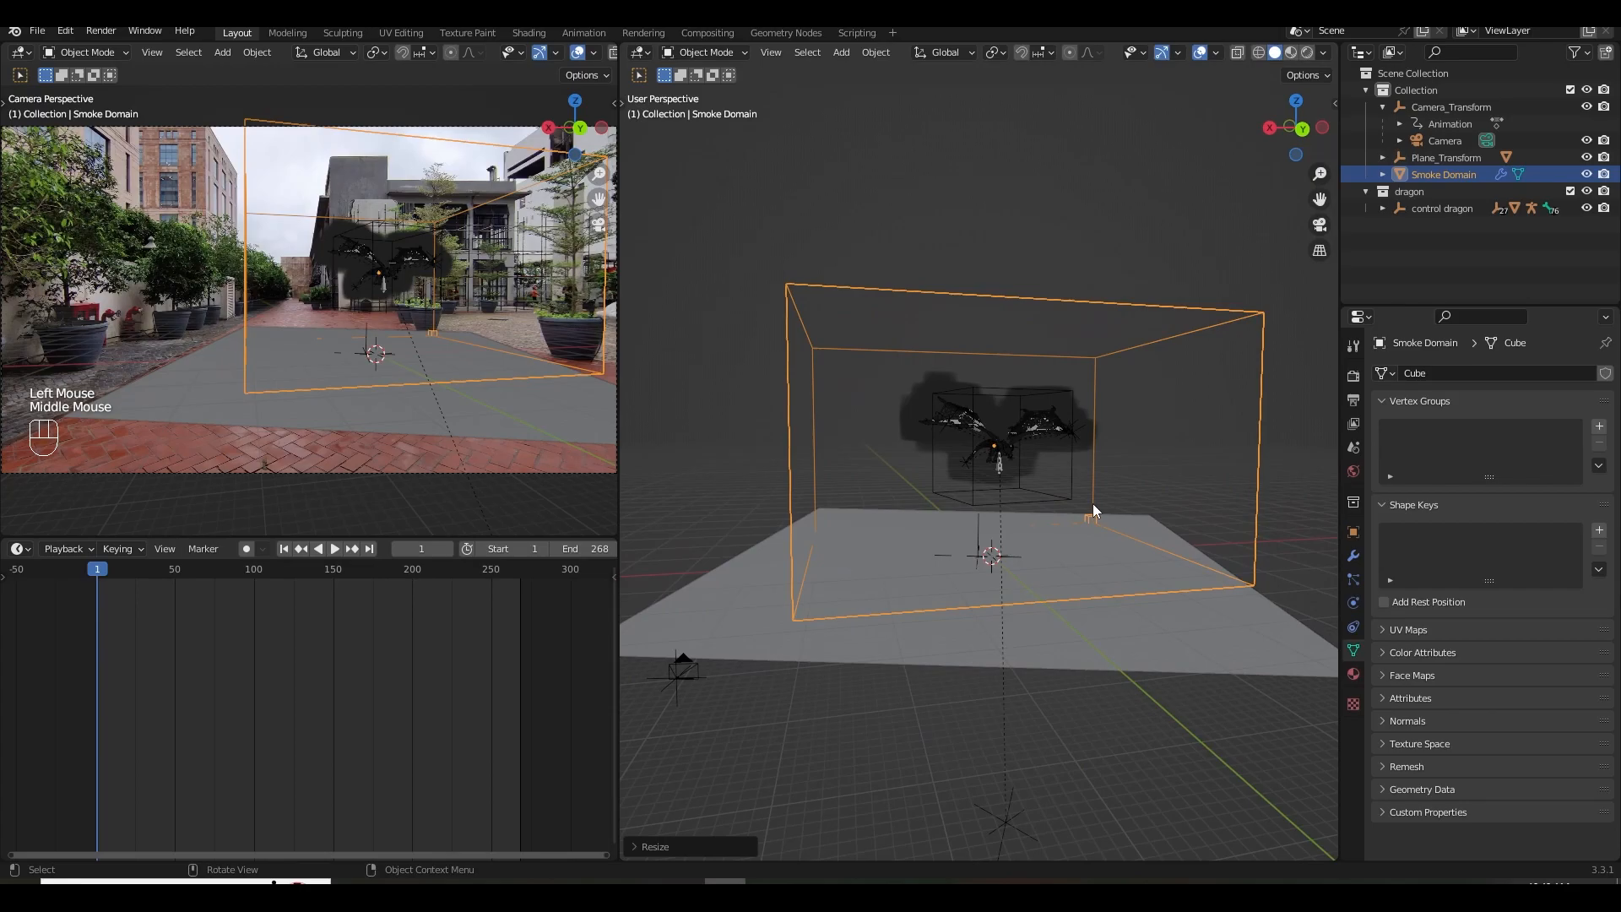
{"action": "scroll", "coordinate": [1092, 503], "scroll_direction": "up", "scroll_amount": 2}
{"action": "key", "text": "ctrl+a"}
{"action": "left_click", "coordinate": [981, 569]}
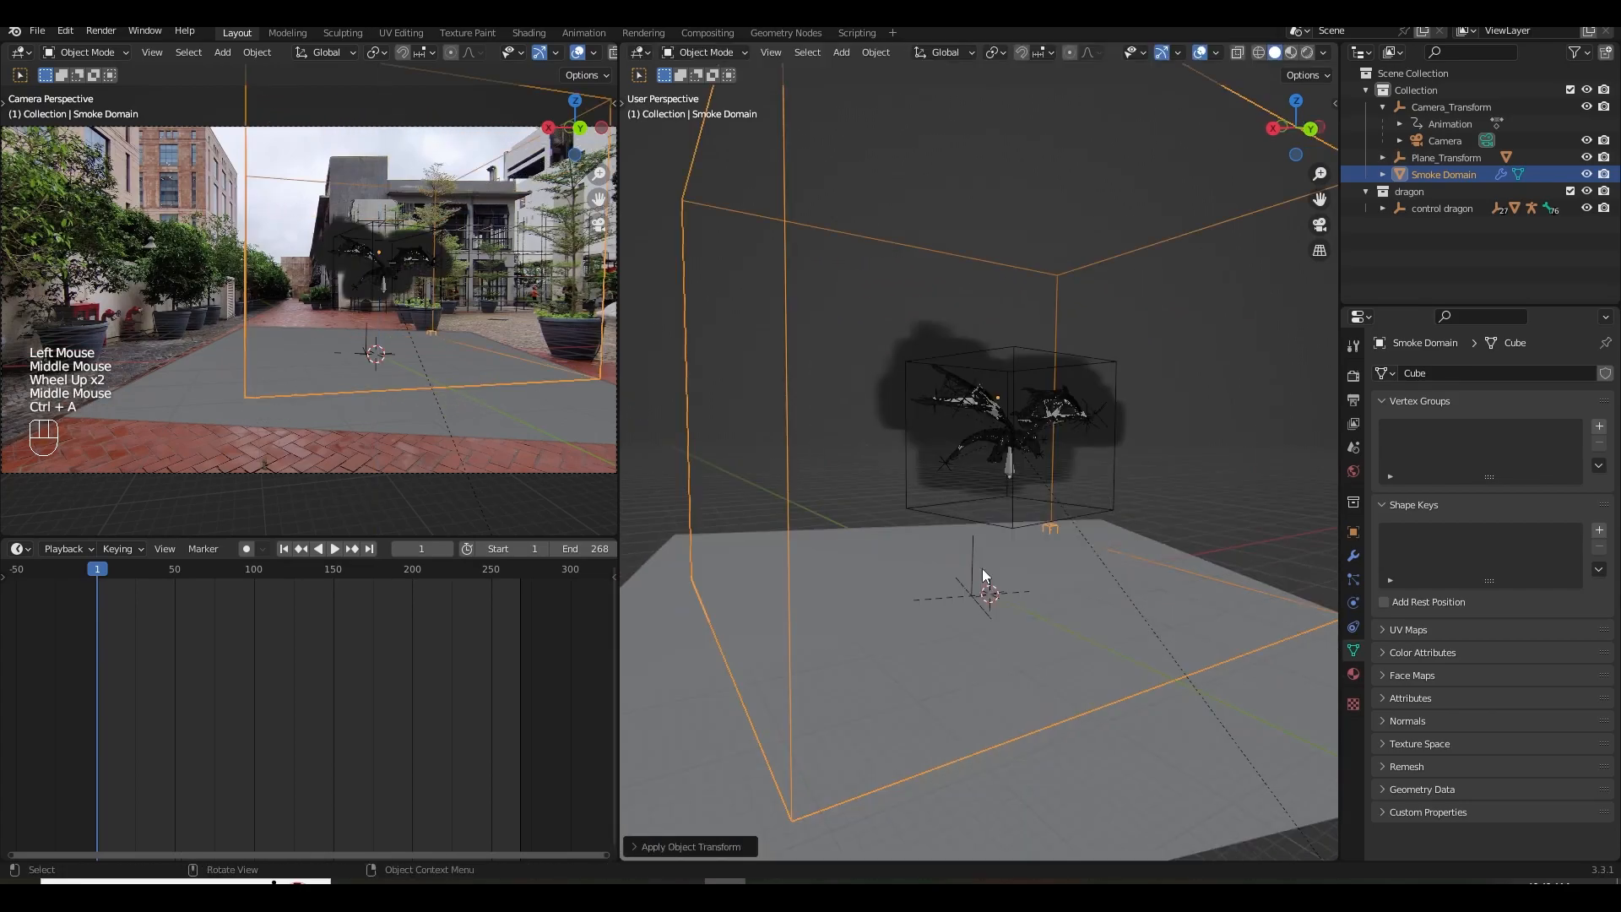
Play the smoke simulation with the enlarged domain, return to frame 1 and save the file.
{"action": "left_click", "coordinate": [335, 549]}
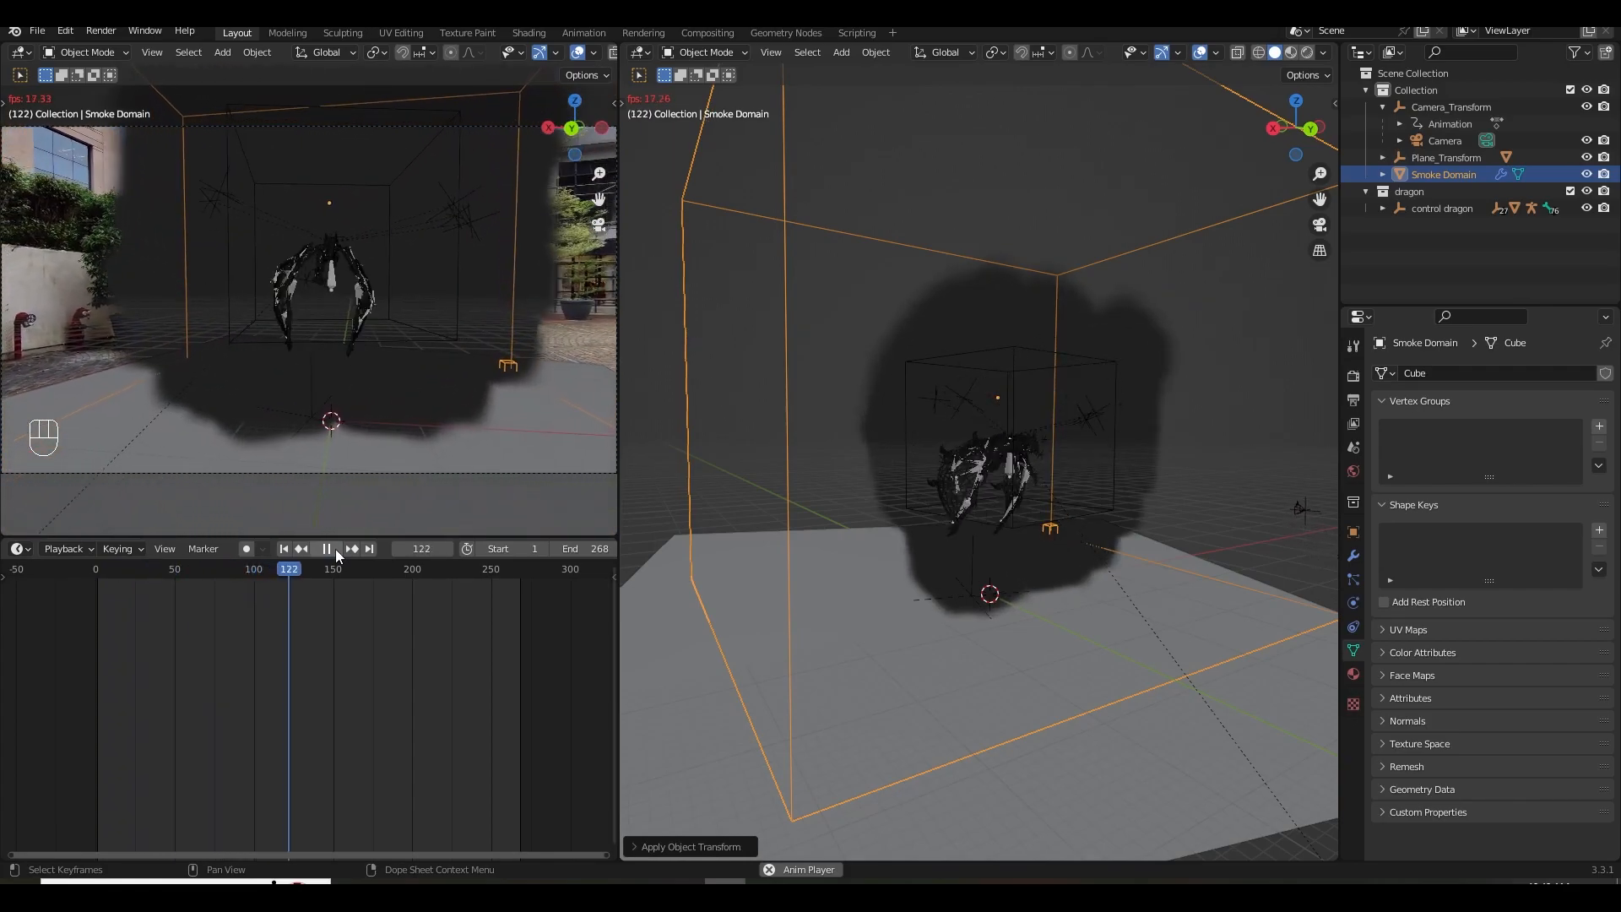
{"action": "left_click", "coordinate": [328, 549]}
{"action": "left_click", "coordinate": [283, 549]}
{"action": "key", "text": "ctrl+s"}
{"action": "middle_click_drag", "start_coordinate": [984, 522], "coordinate": [1001, 532], "text": "shift"}
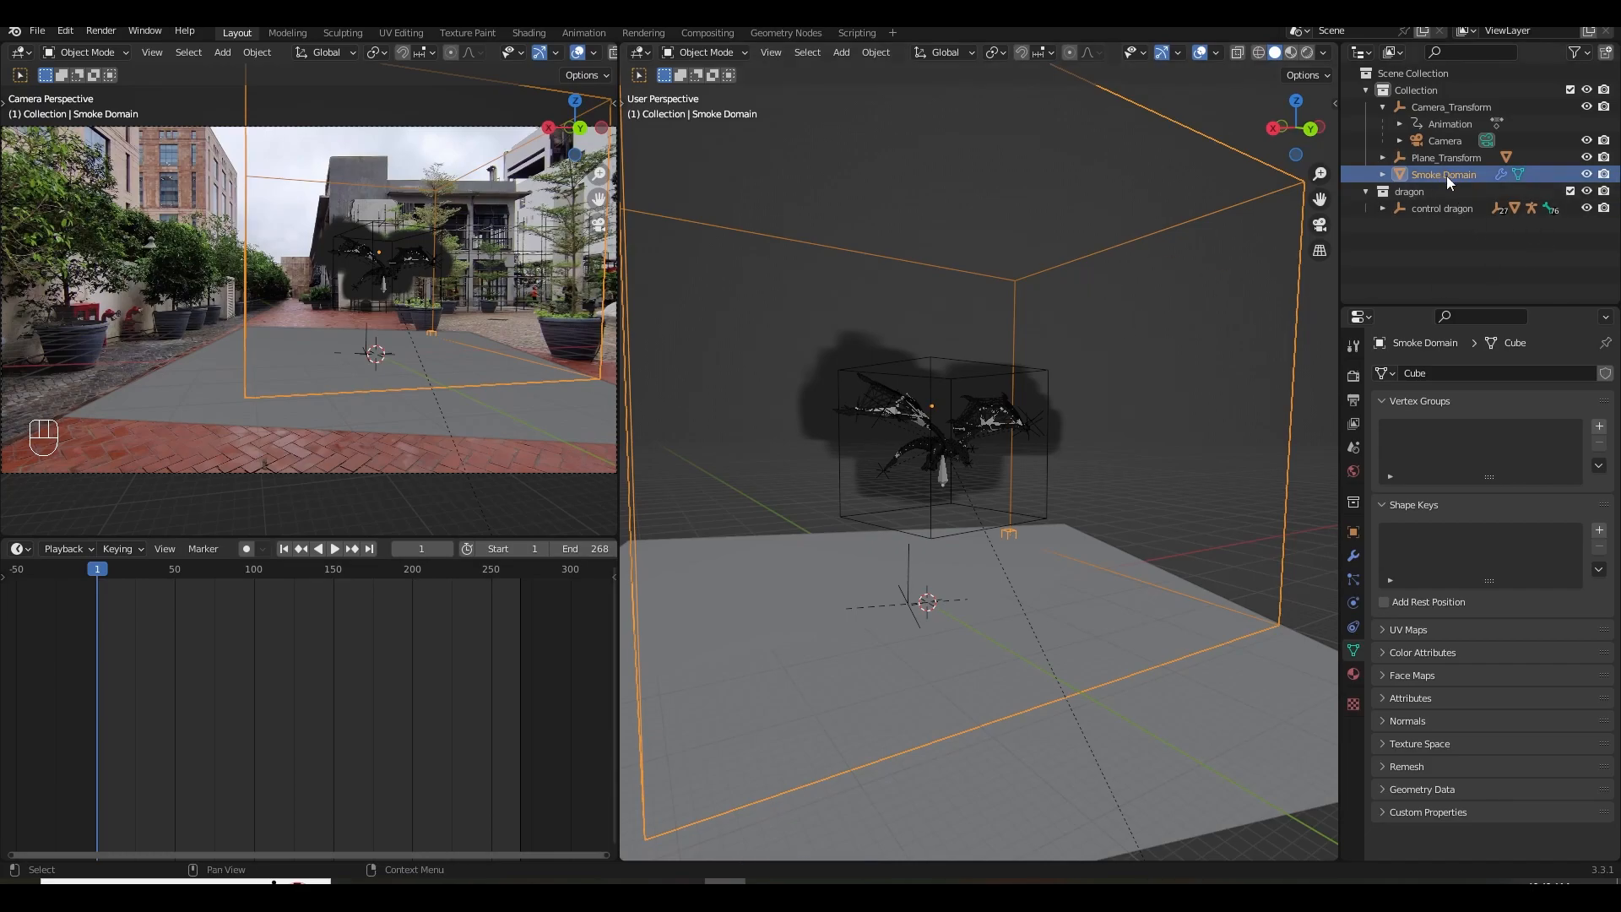
In the smoke domain's fluid physics settings, keep the domain type Gas and set the resolution divisions to 64.
{"action": "left_click", "coordinate": [1353, 602]}
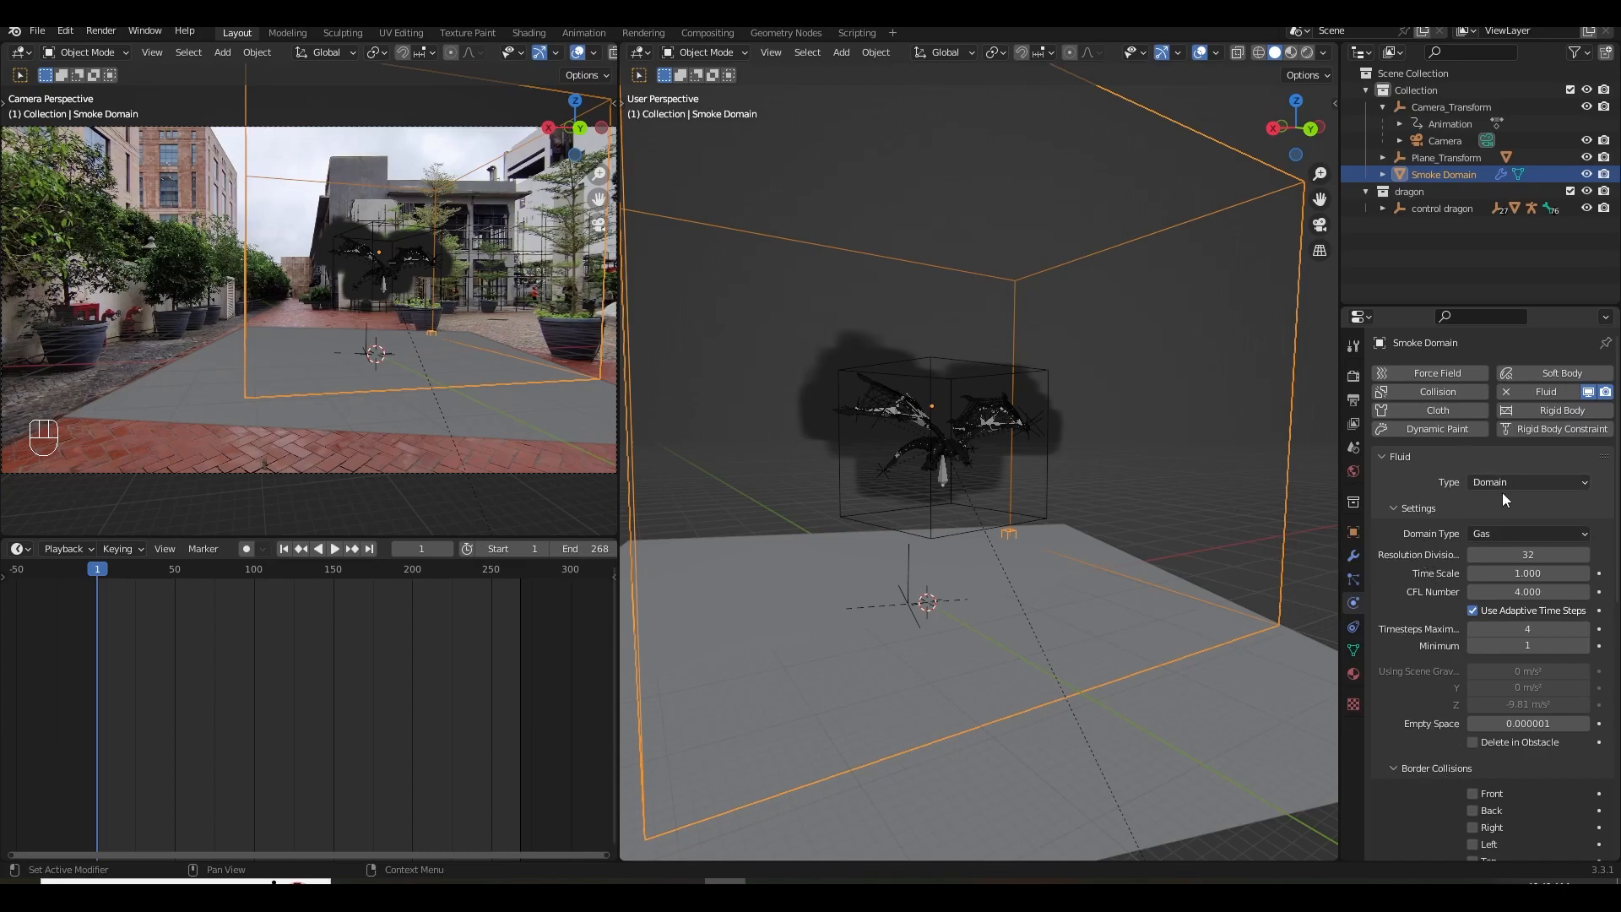
{"action": "left_click", "coordinate": [1484, 533]}
{"action": "left_click", "coordinate": [1502, 531]}
{"action": "left_click", "coordinate": [1516, 556]}
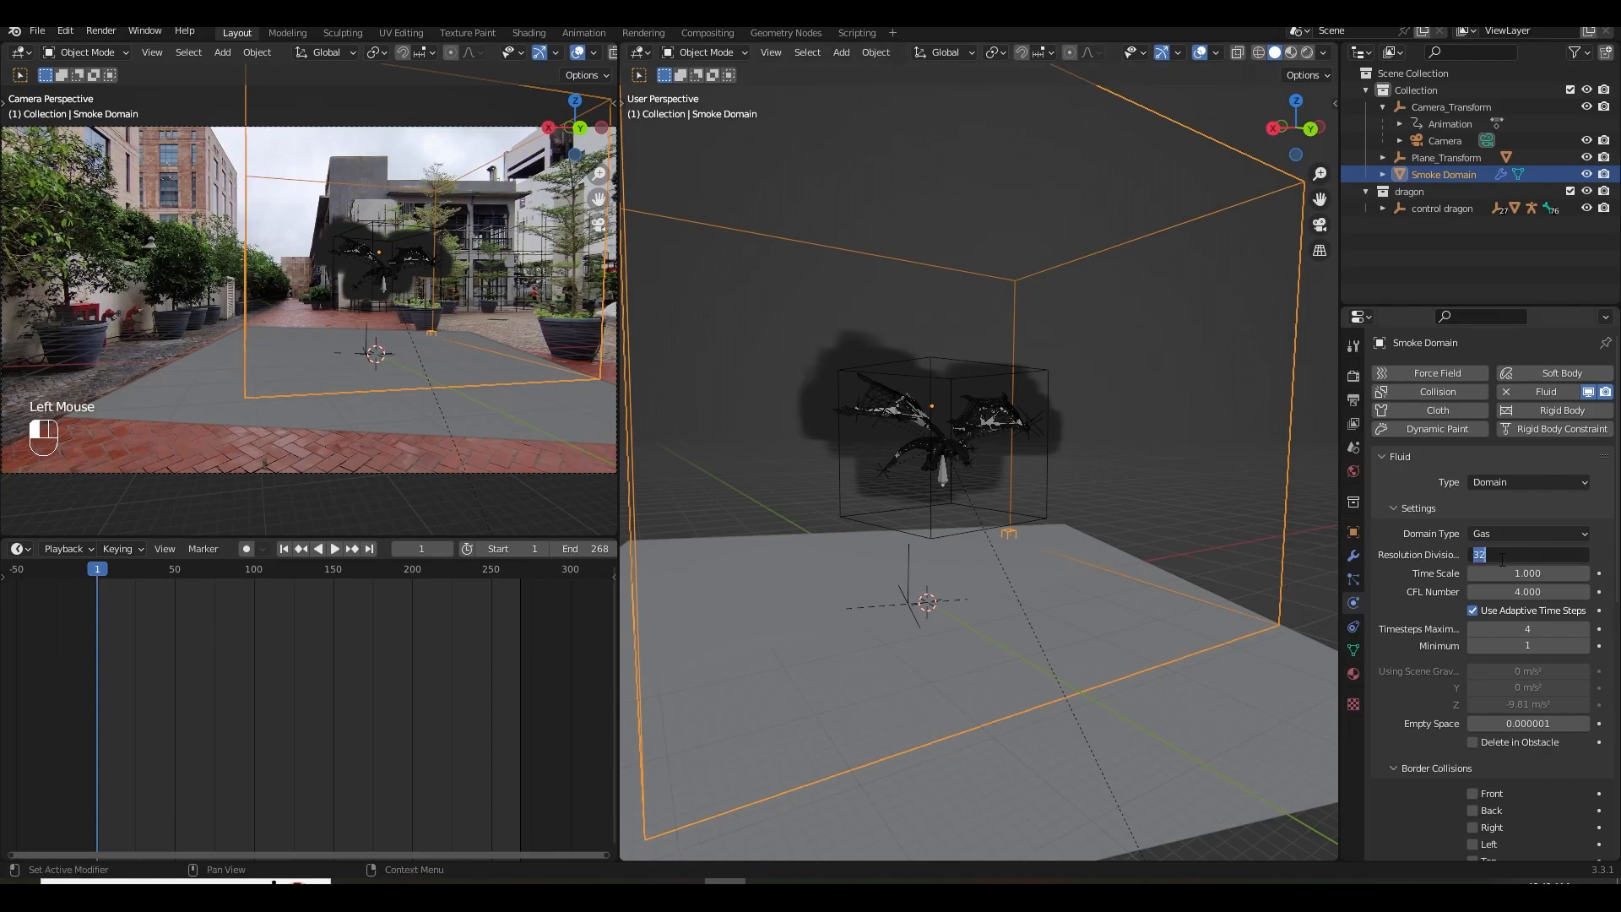
{"action": "type", "text": "64"}
{"action": "key", "text": "Return"}
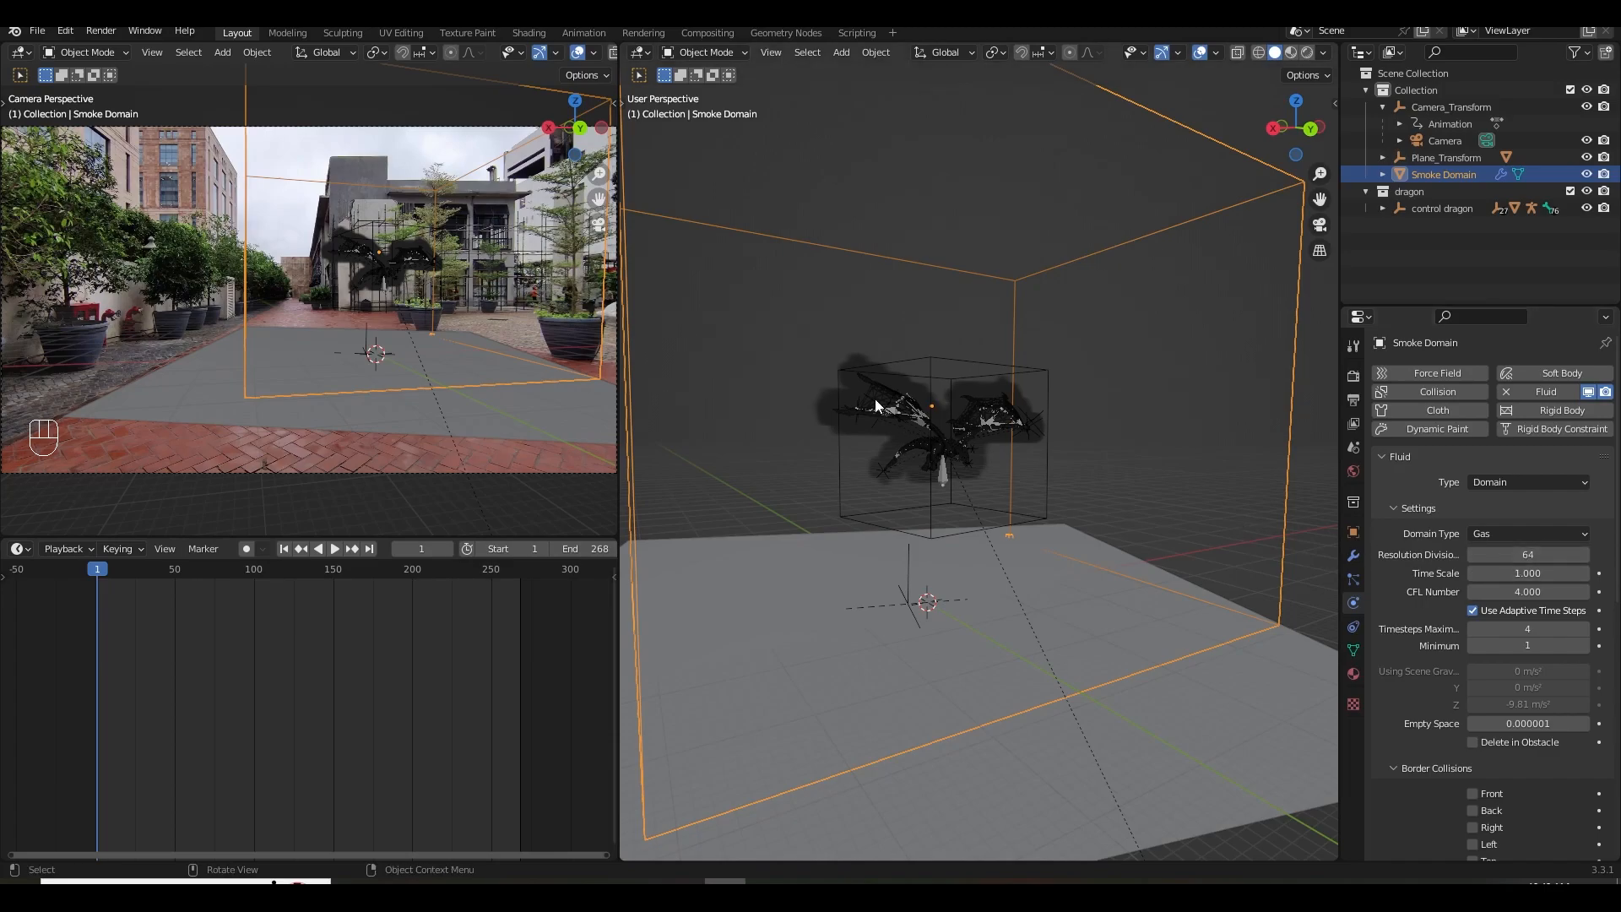
Set the smoke domain's resolution divisions back to 32 to compare the smoke around the dragon.
{"action": "left_click", "coordinate": [1527, 555]}
{"action": "type", "text": "32"}
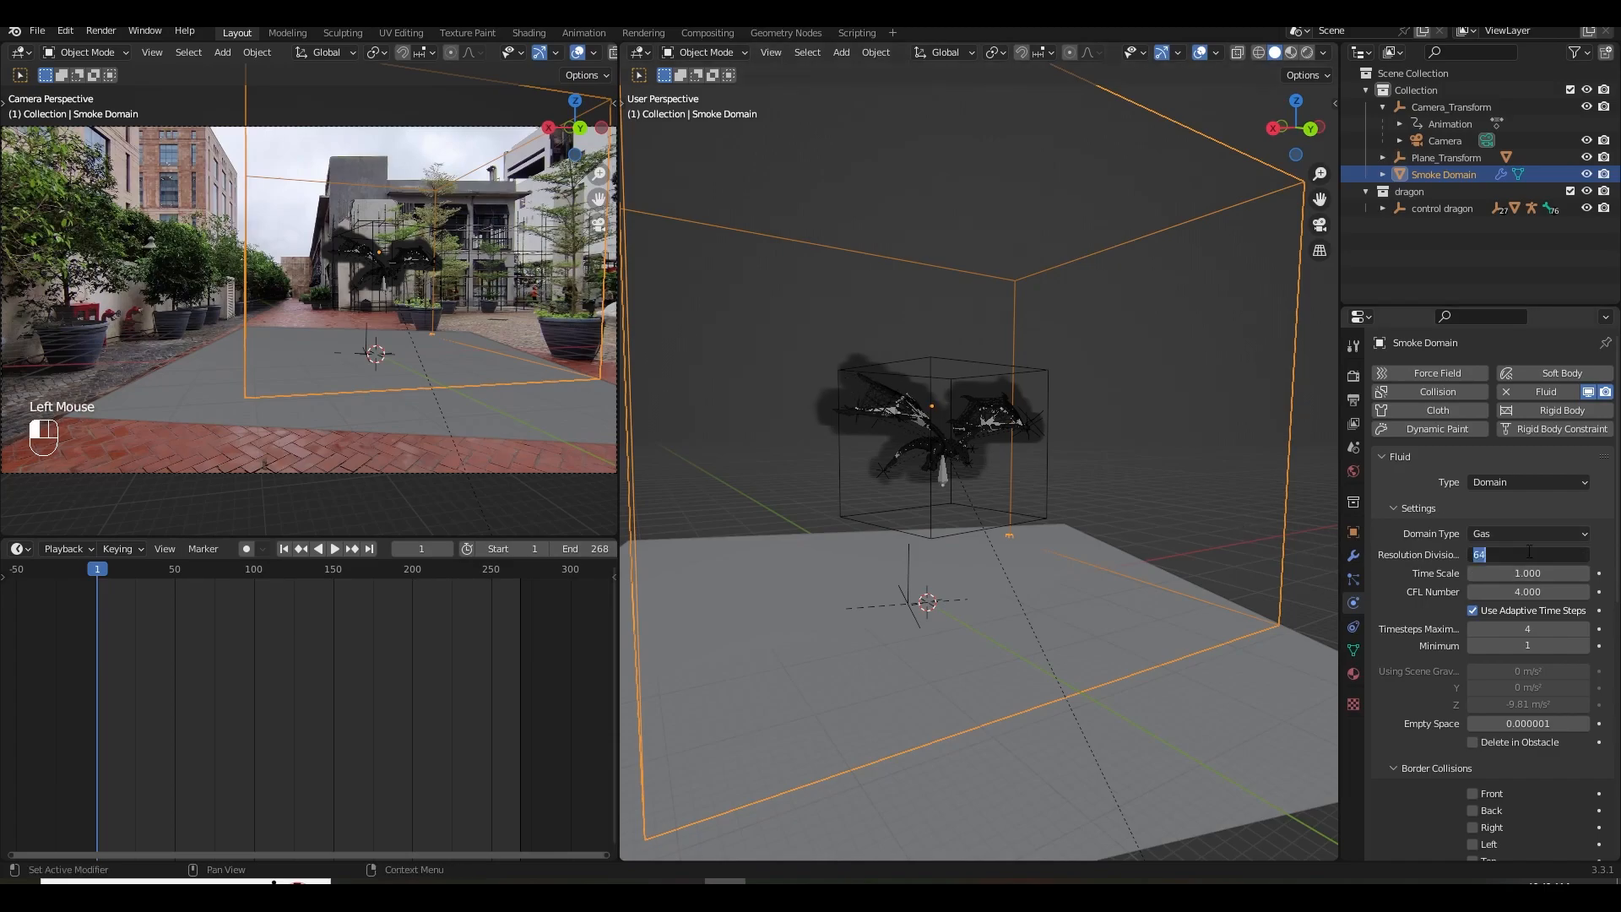
{"action": "key", "text": "Return"}
{"action": "scroll", "coordinate": [900, 382], "scroll_direction": "up", "scroll_amount": 3}
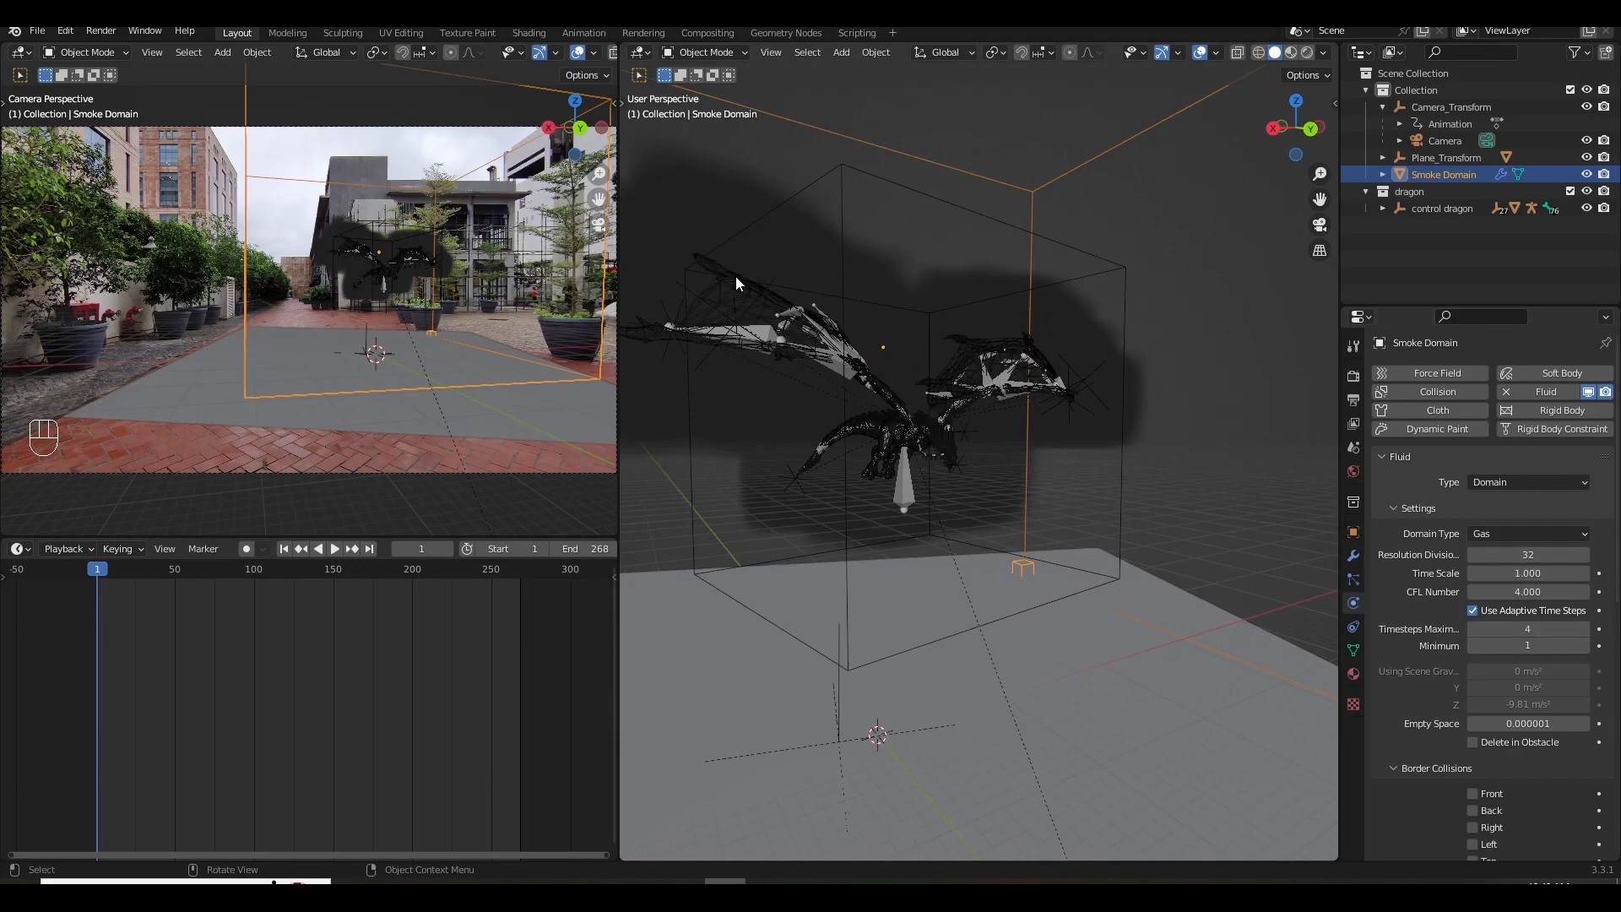
Raise the smoke domain's resolution divisions to 64 again for finer smoke around the dragon.
{"action": "left_click", "coordinate": [1521, 552]}
{"action": "type", "text": "64"}
{"action": "key", "text": "Return"}
{"action": "left_click", "coordinate": [1520, 552]}
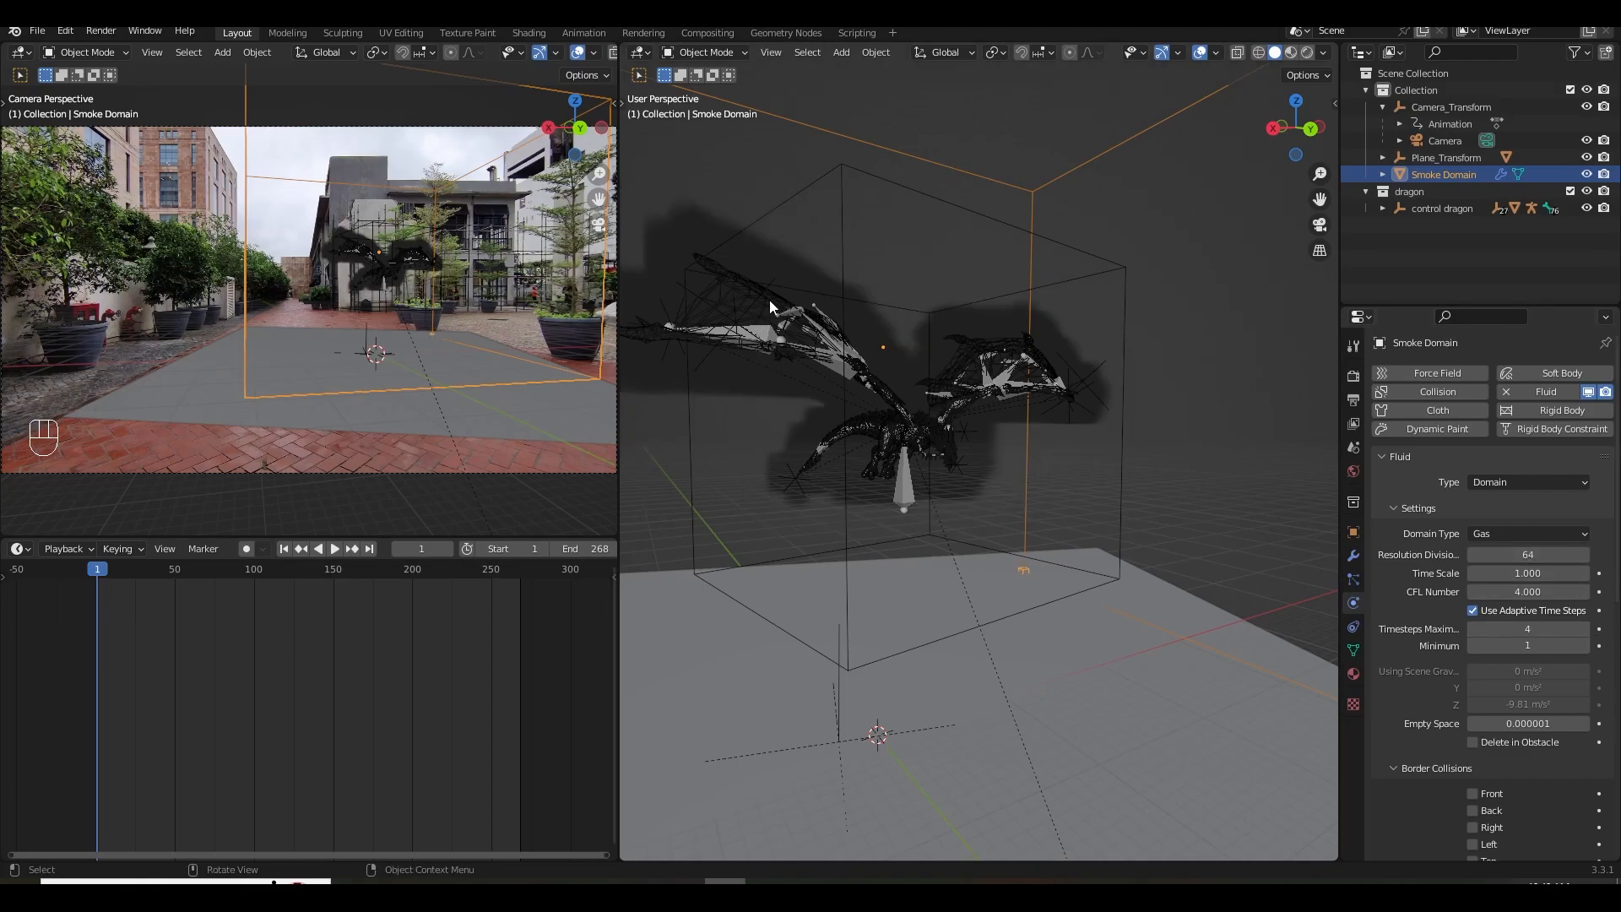
Try 128 resolution divisions on the smoke domain for comparison, and return the value to 64.
{"action": "type", "text": "128"}
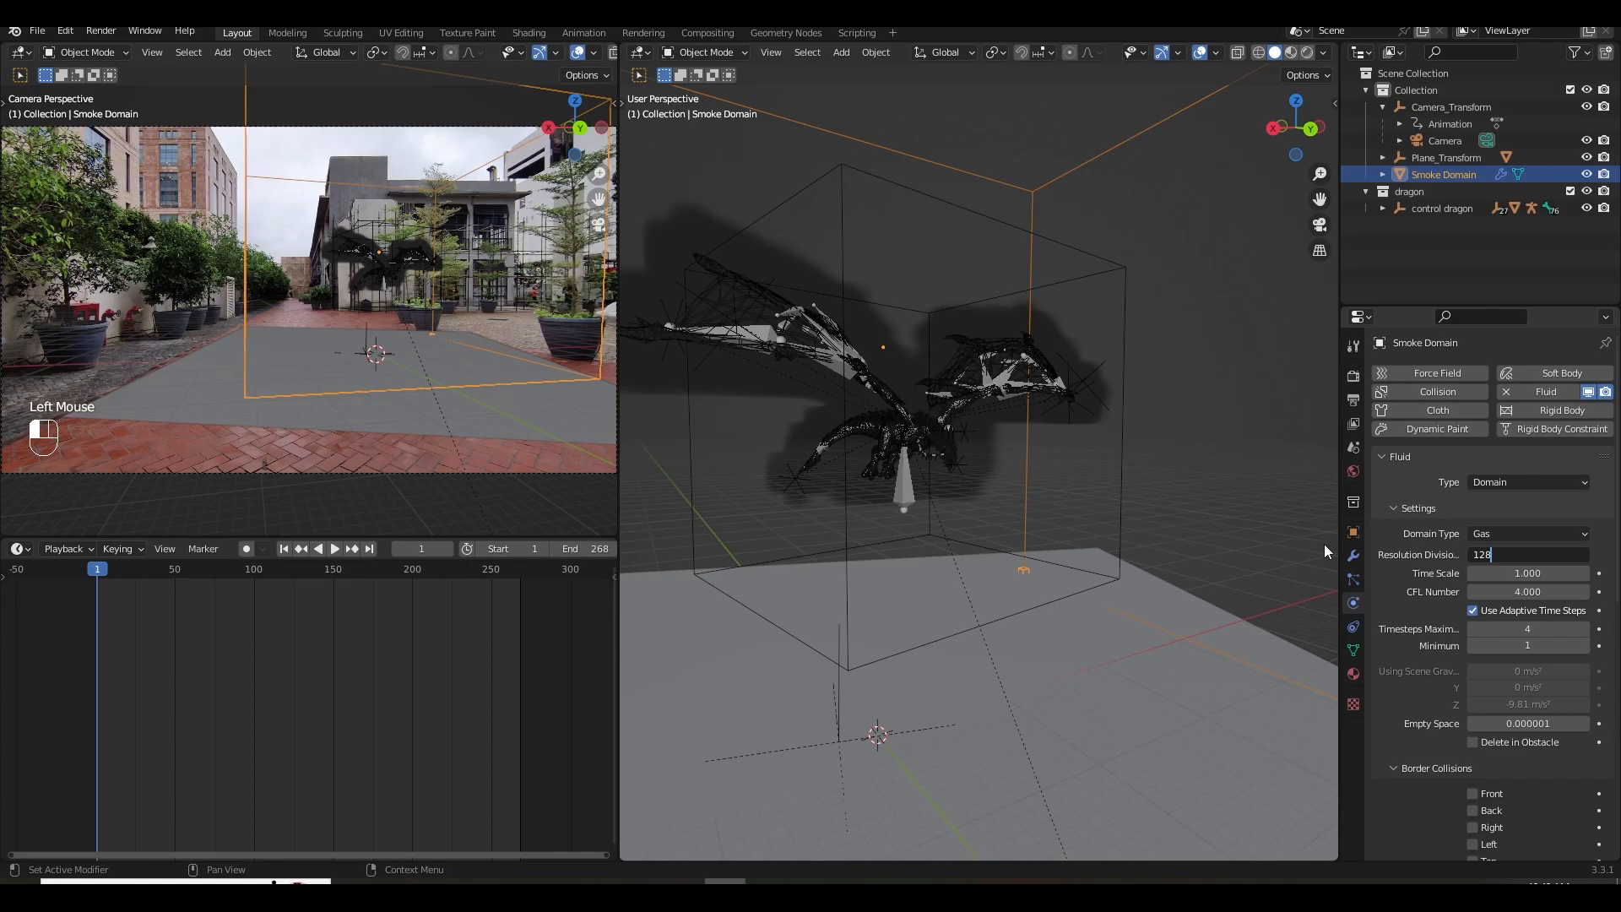
{"action": "left_click", "coordinate": [787, 319]}
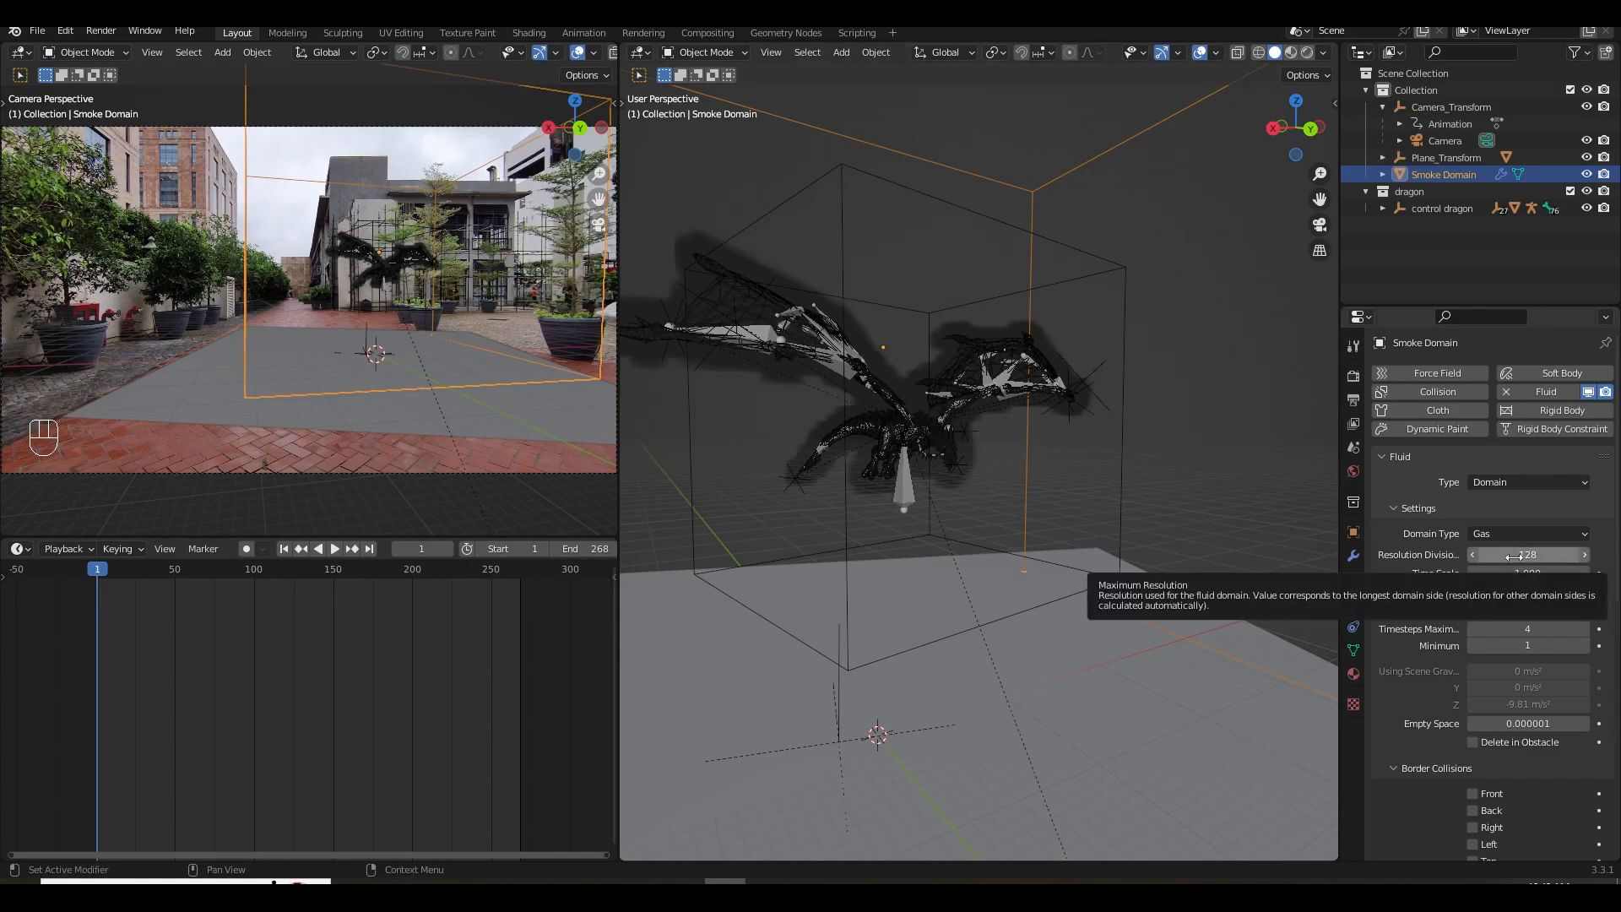
{"action": "left_click", "coordinate": [1544, 555]}
{"action": "type", "text": "64"}
{"action": "left_click", "coordinate": [1447, 557]}
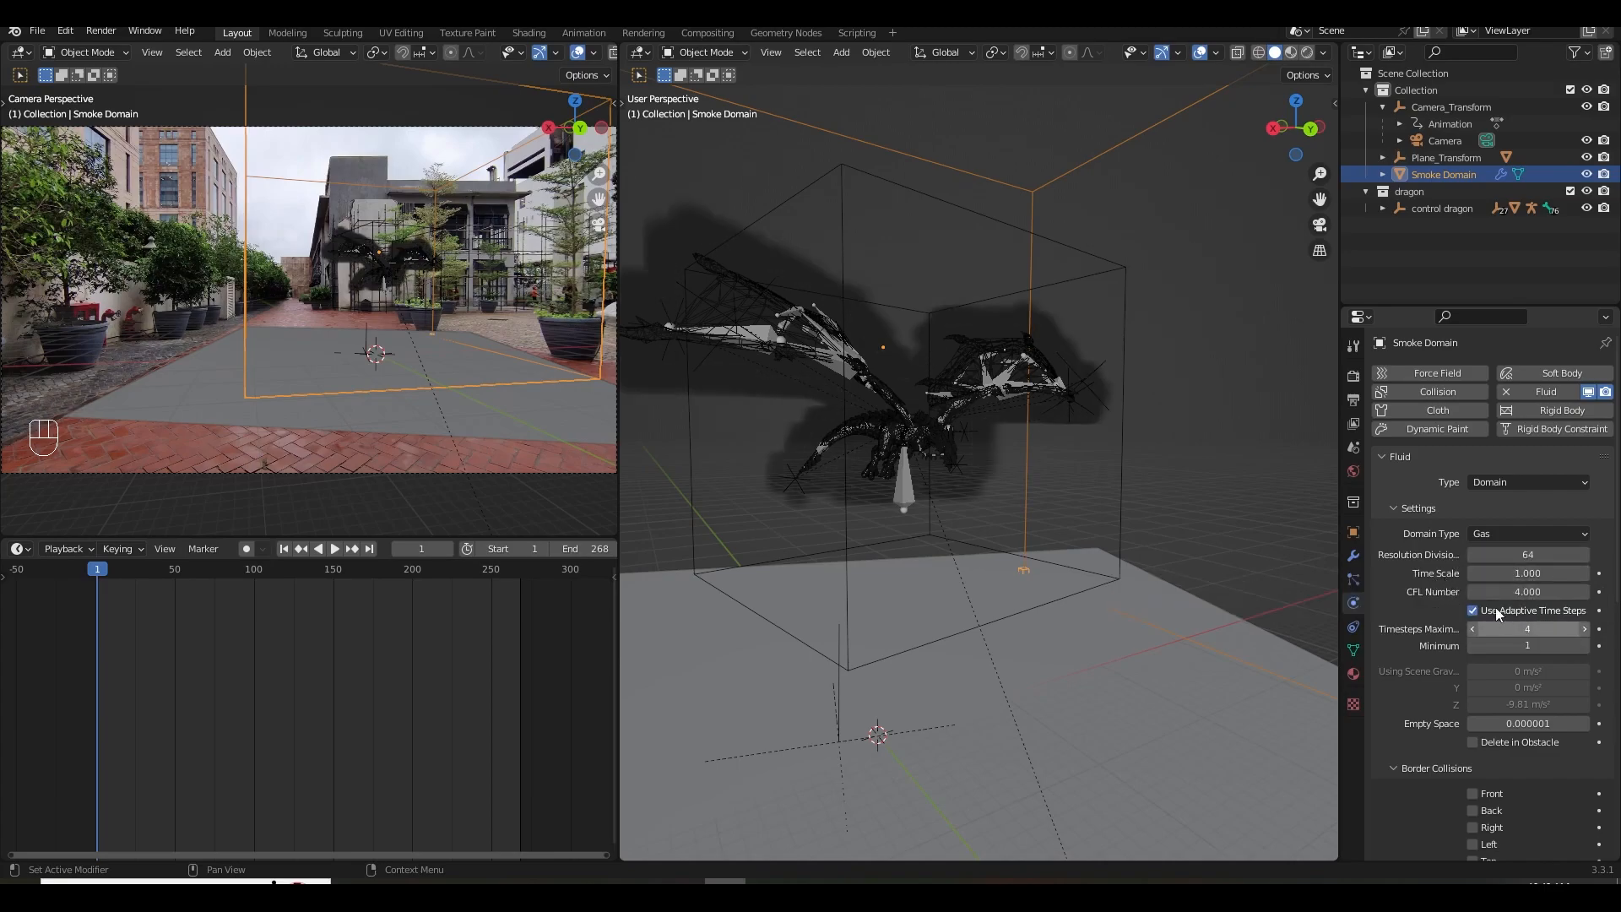
Set the smoke domain's maximum timesteps to 12 and minimum timesteps to 4.
{"action": "left_click", "coordinate": [1528, 629]}
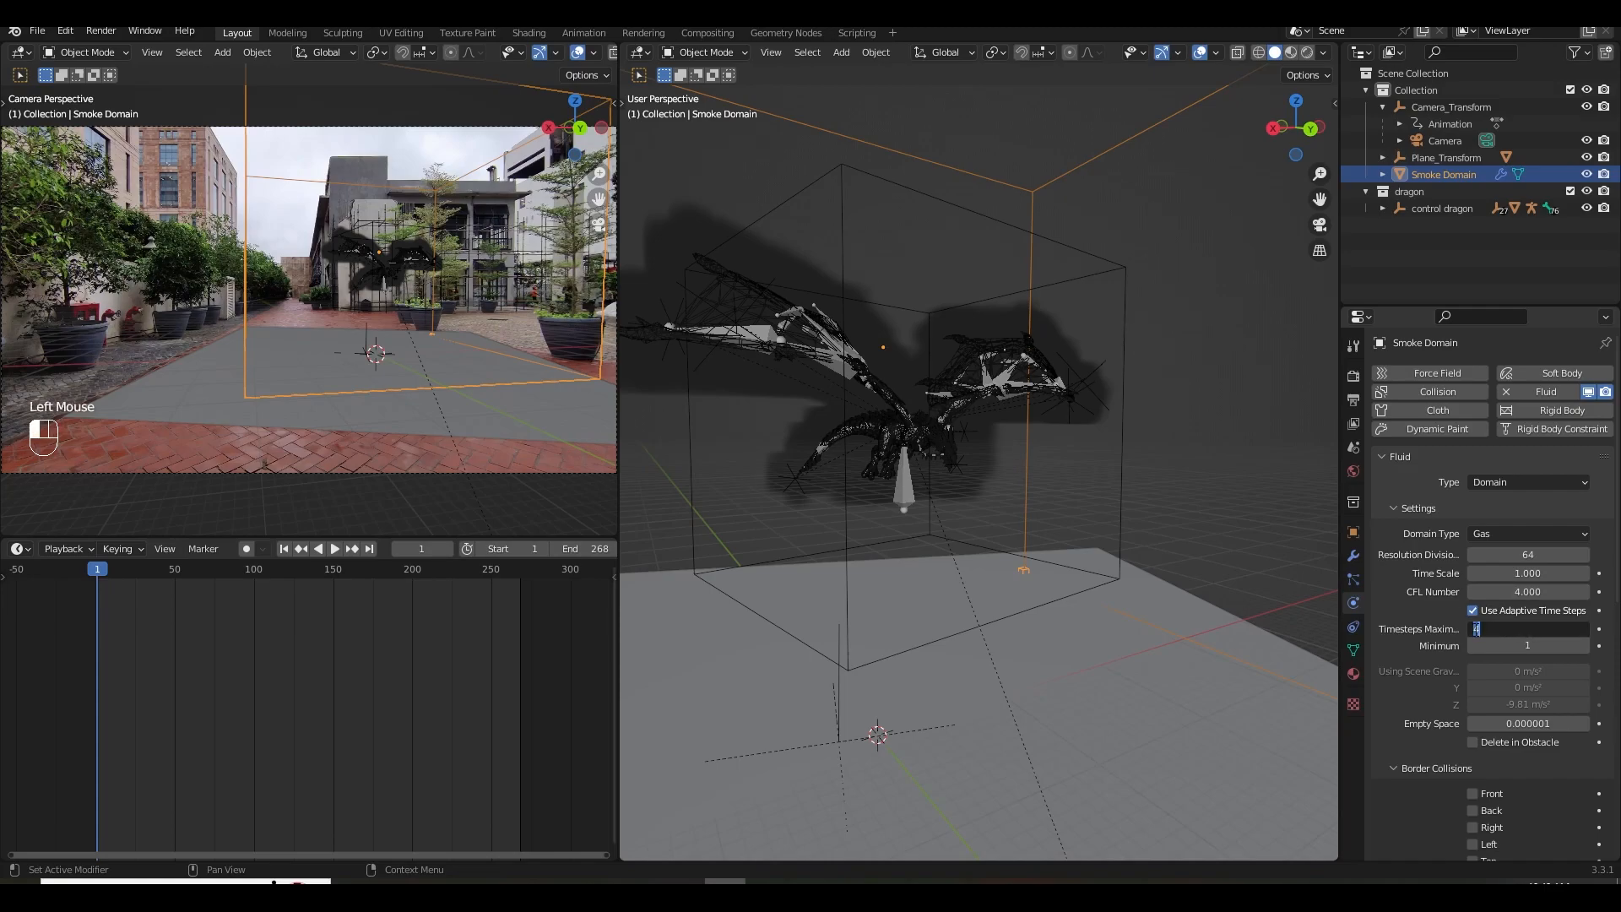
{"action": "type", "text": "12"}
{"action": "double_click", "coordinate": [1524, 645]}
{"action": "key", "text": "Return"}
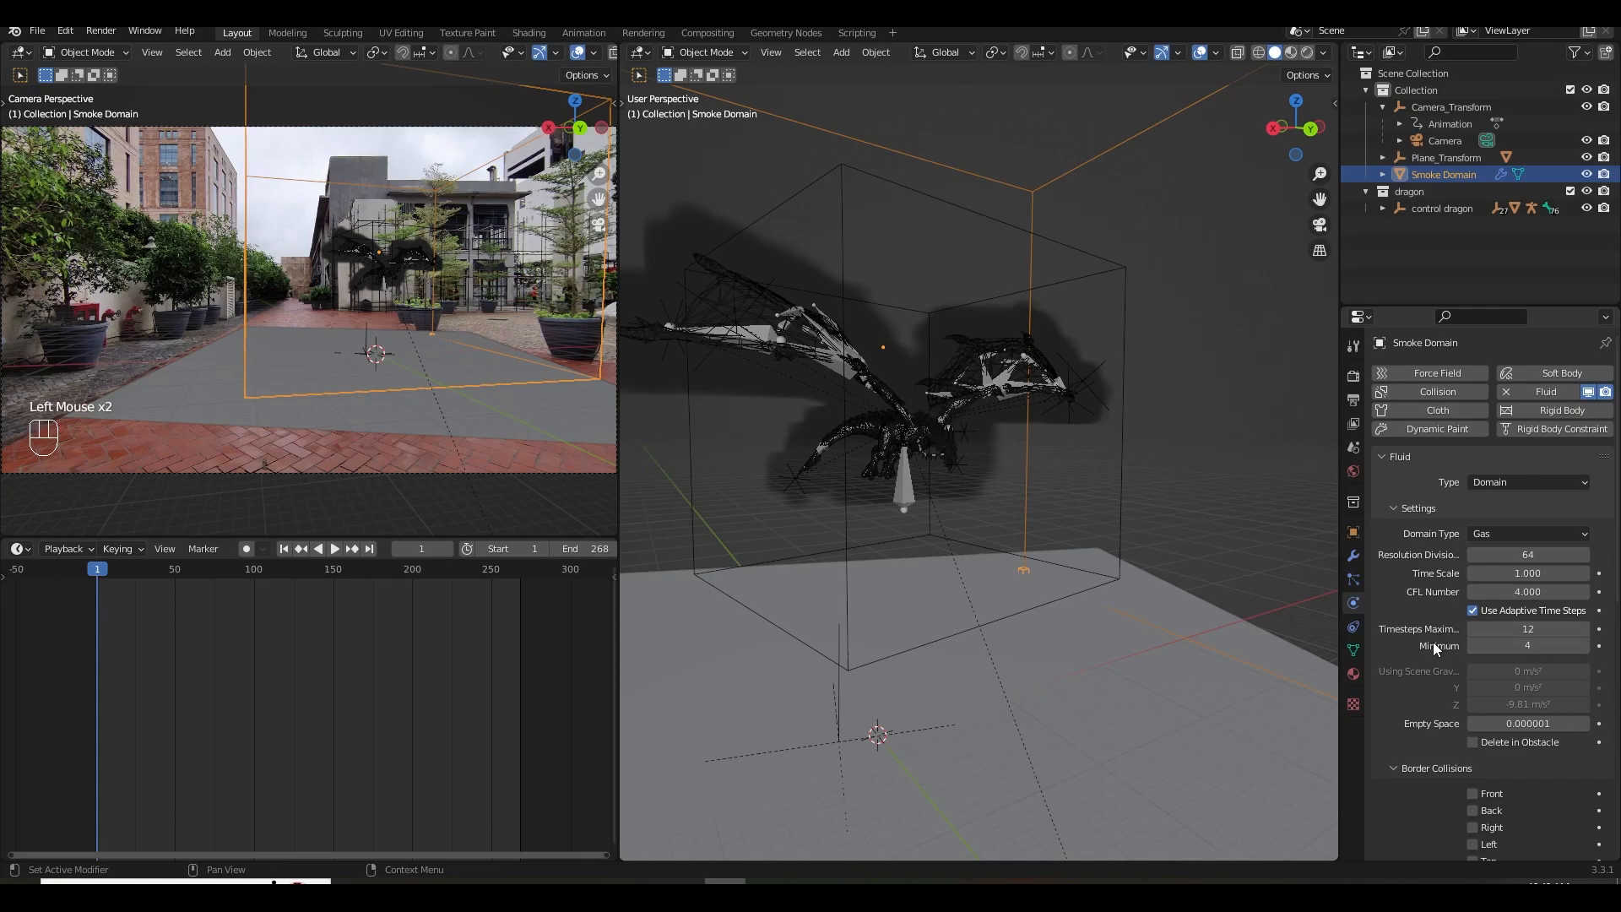
Enable Adaptive Domain for the smoke domain so its bounds fit around the dragon's smoke.
{"action": "scroll", "coordinate": [1432, 643], "scroll_direction": "down", "scroll_amount": 8}
{"action": "scroll", "coordinate": [1035, 540], "scroll_direction": "down", "scroll_amount": 2}
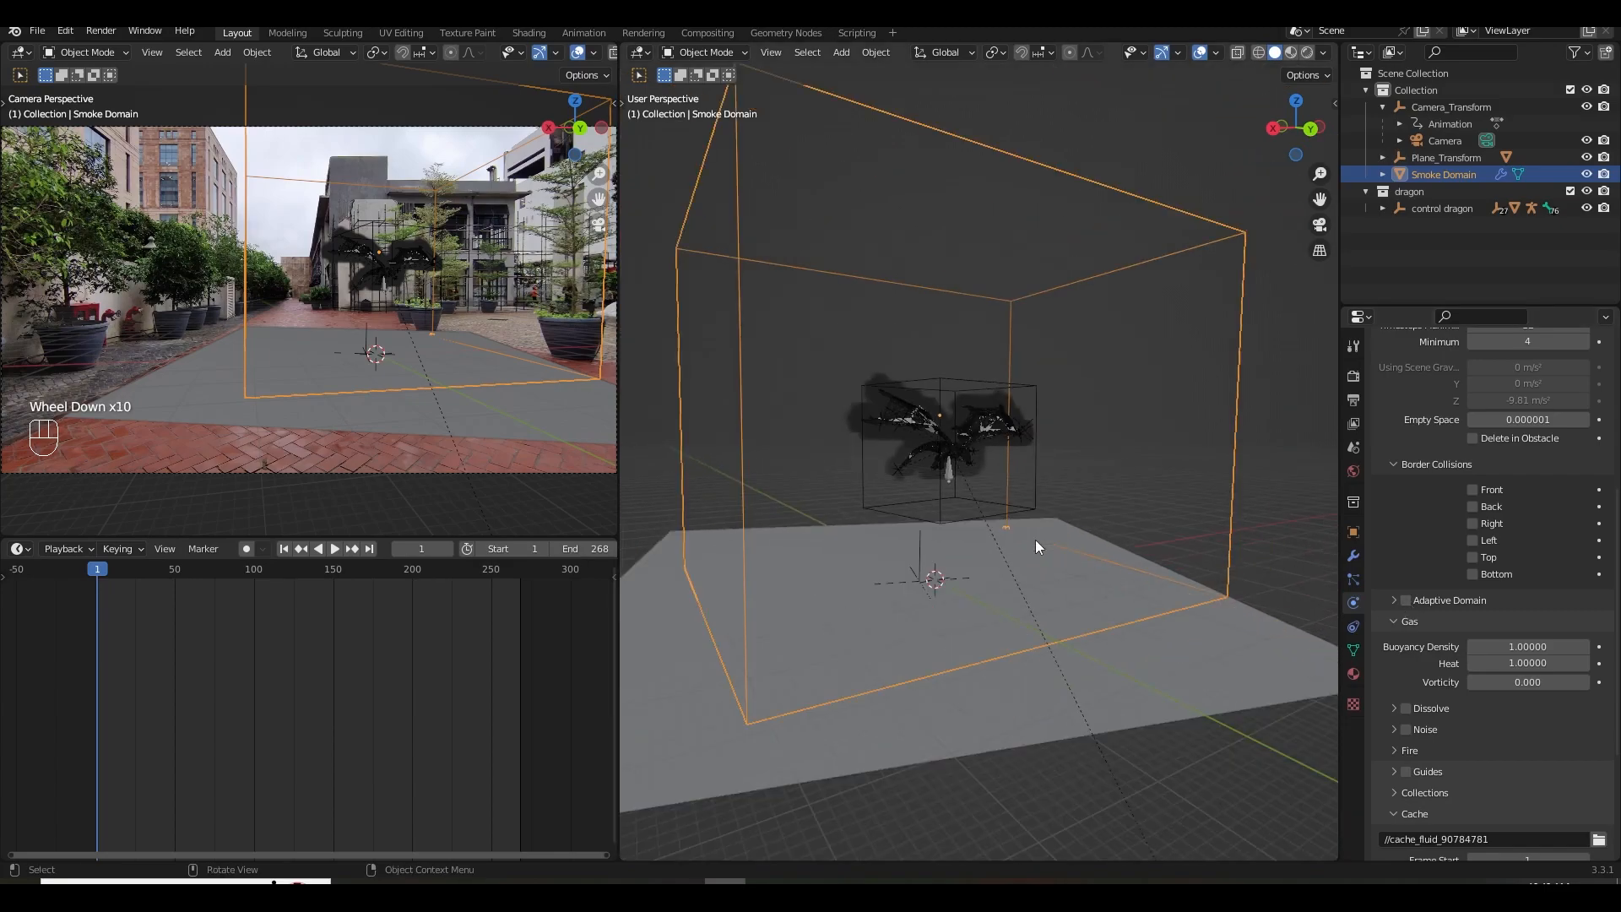
{"action": "middle_click_drag", "start_coordinate": [1055, 506], "coordinate": [1335, 560]}
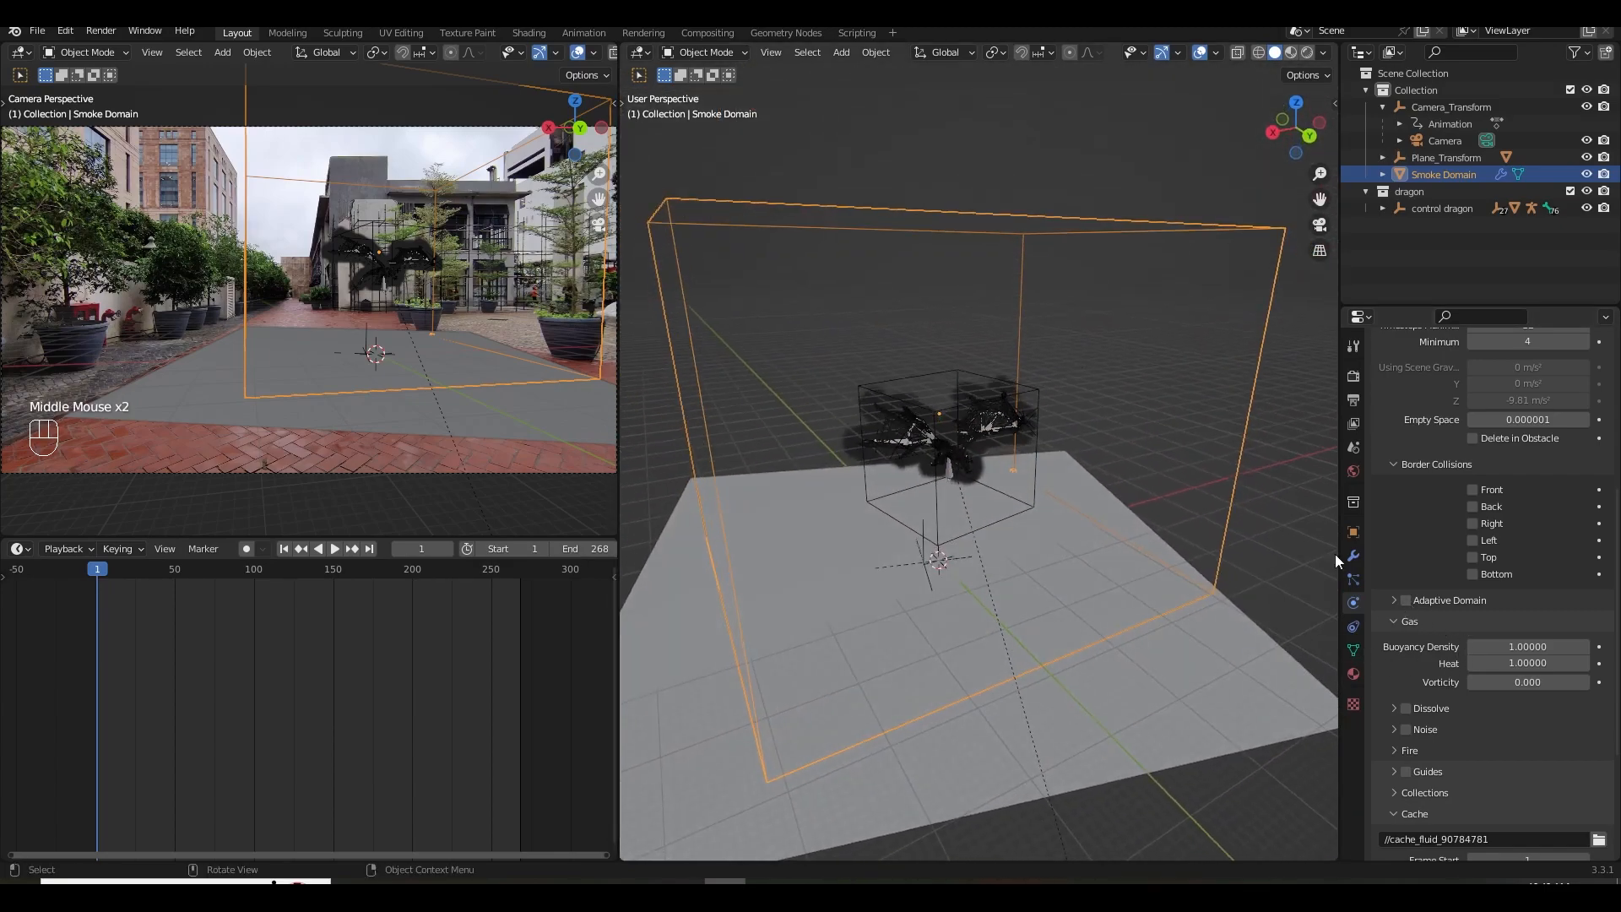
{"action": "left_click", "coordinate": [1405, 600]}
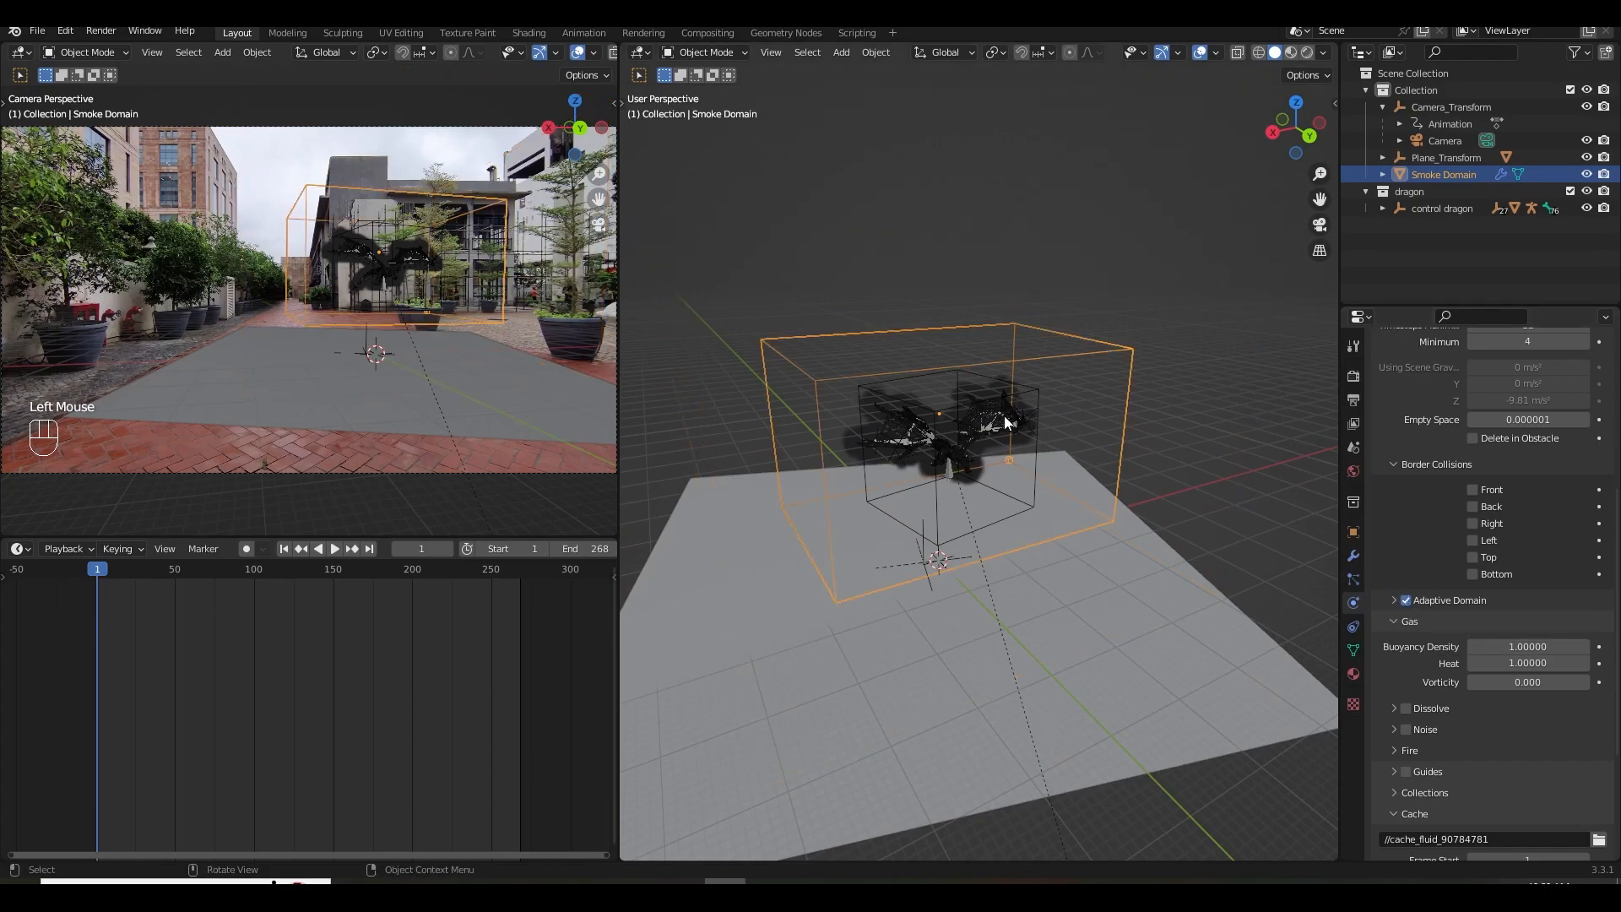
{"action": "middle_click_drag", "start_coordinate": [1013, 420], "coordinate": [980, 392]}
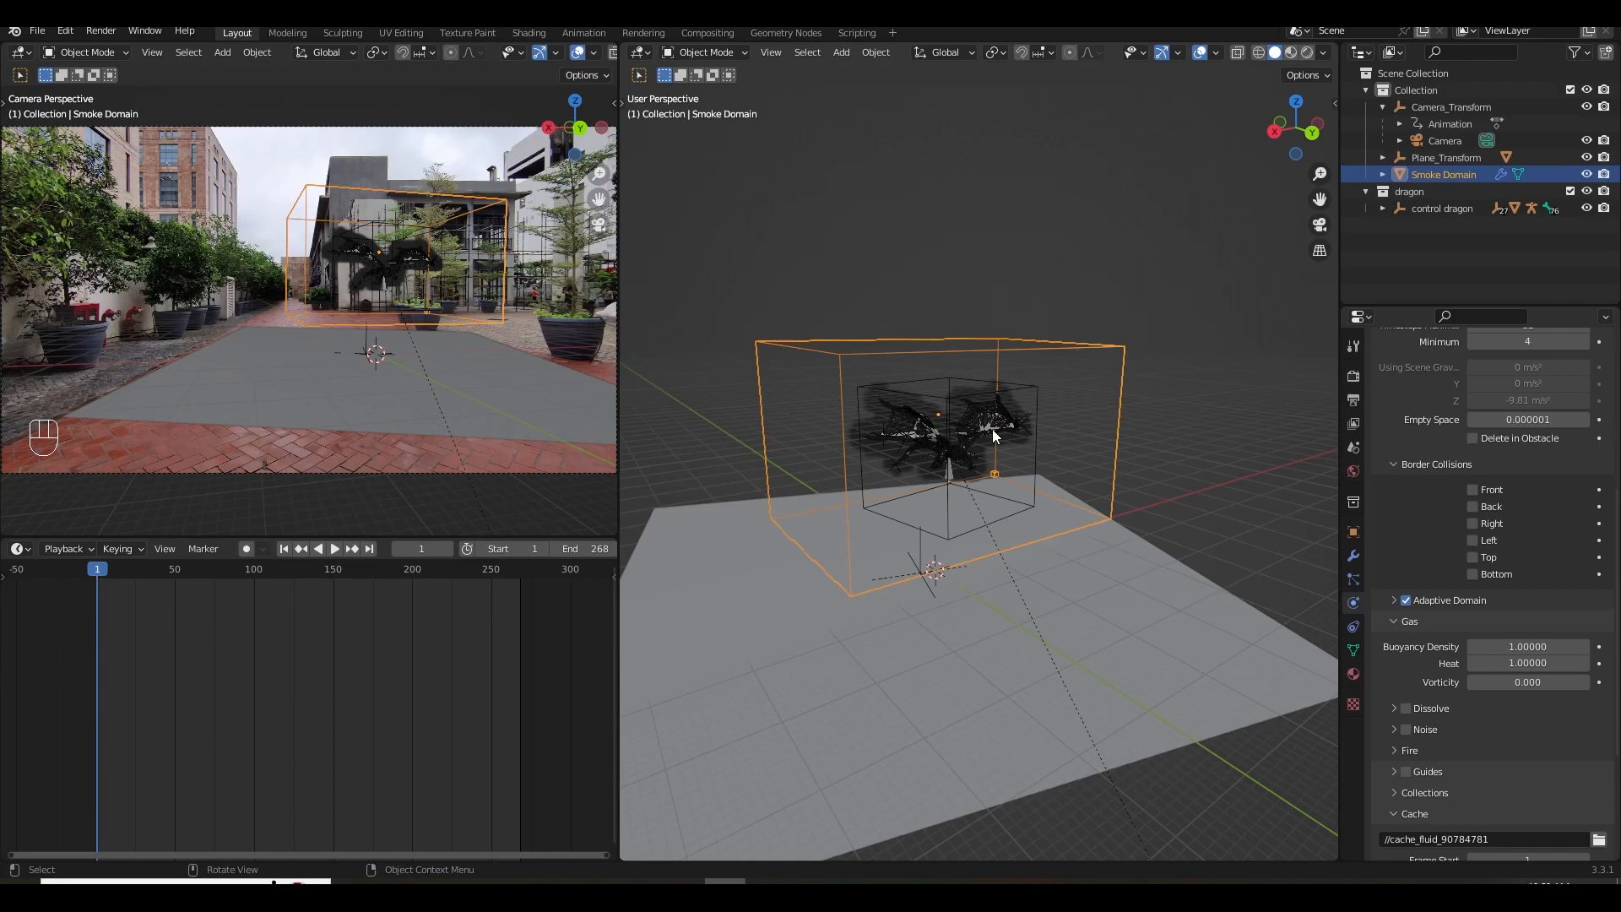
{"action": "middle_click_drag", "start_coordinate": [993, 430], "coordinate": [959, 420]}
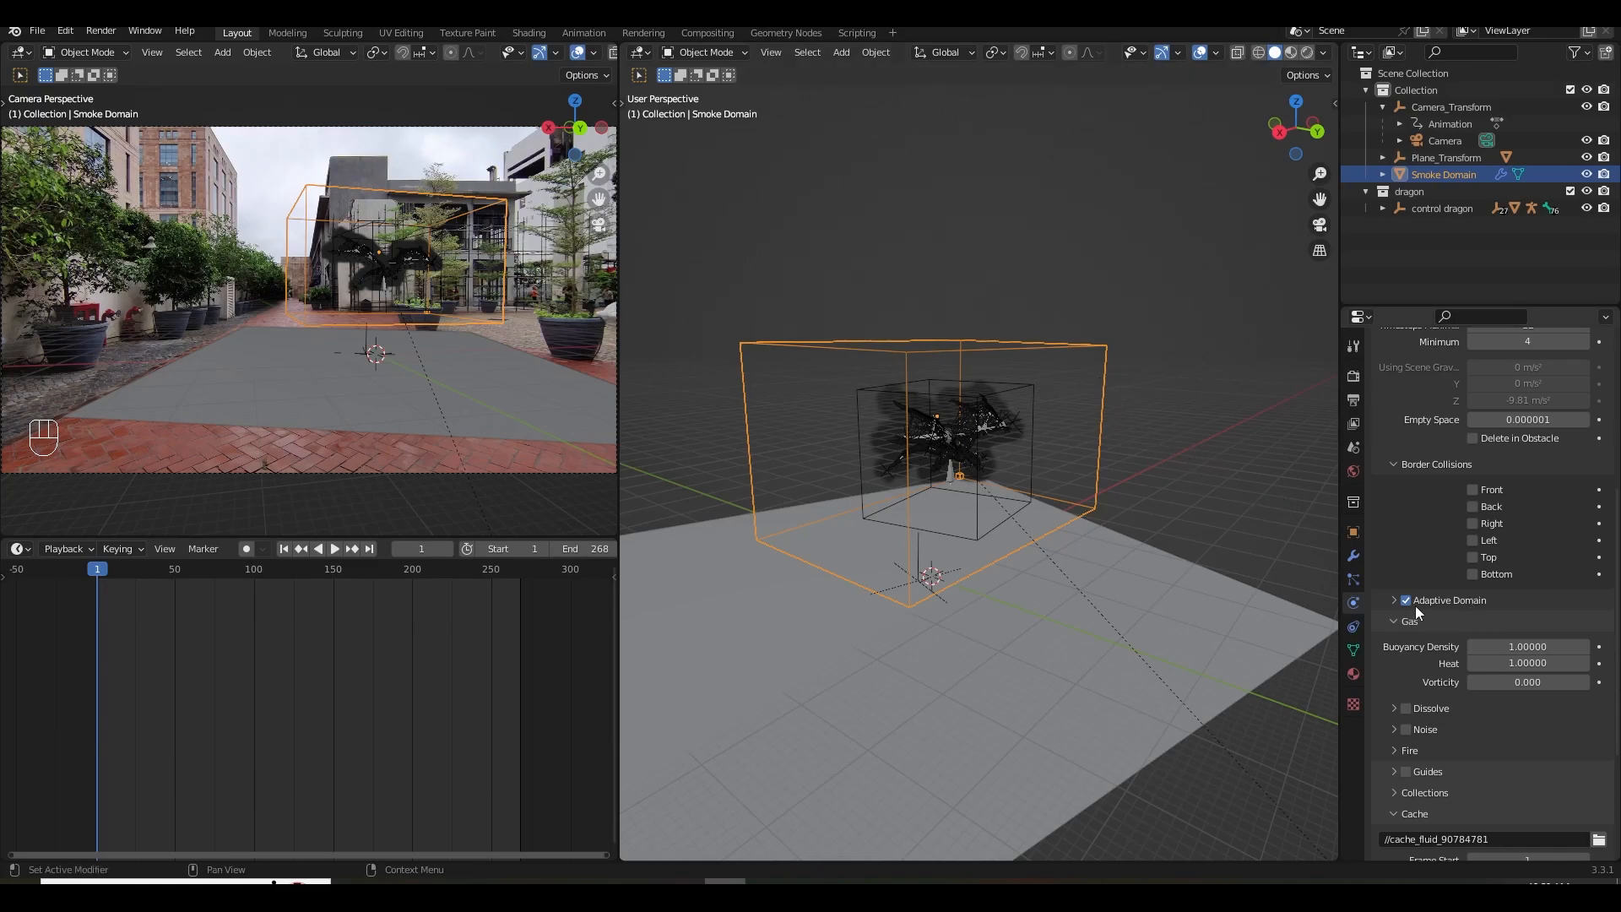
In the domain's gas settings, set buoyancy density to 0.5, heat to 0.2 and vorticity to 0.1.
{"action": "scroll", "coordinate": [1460, 610], "scroll_direction": "down", "scroll_amount": 2}
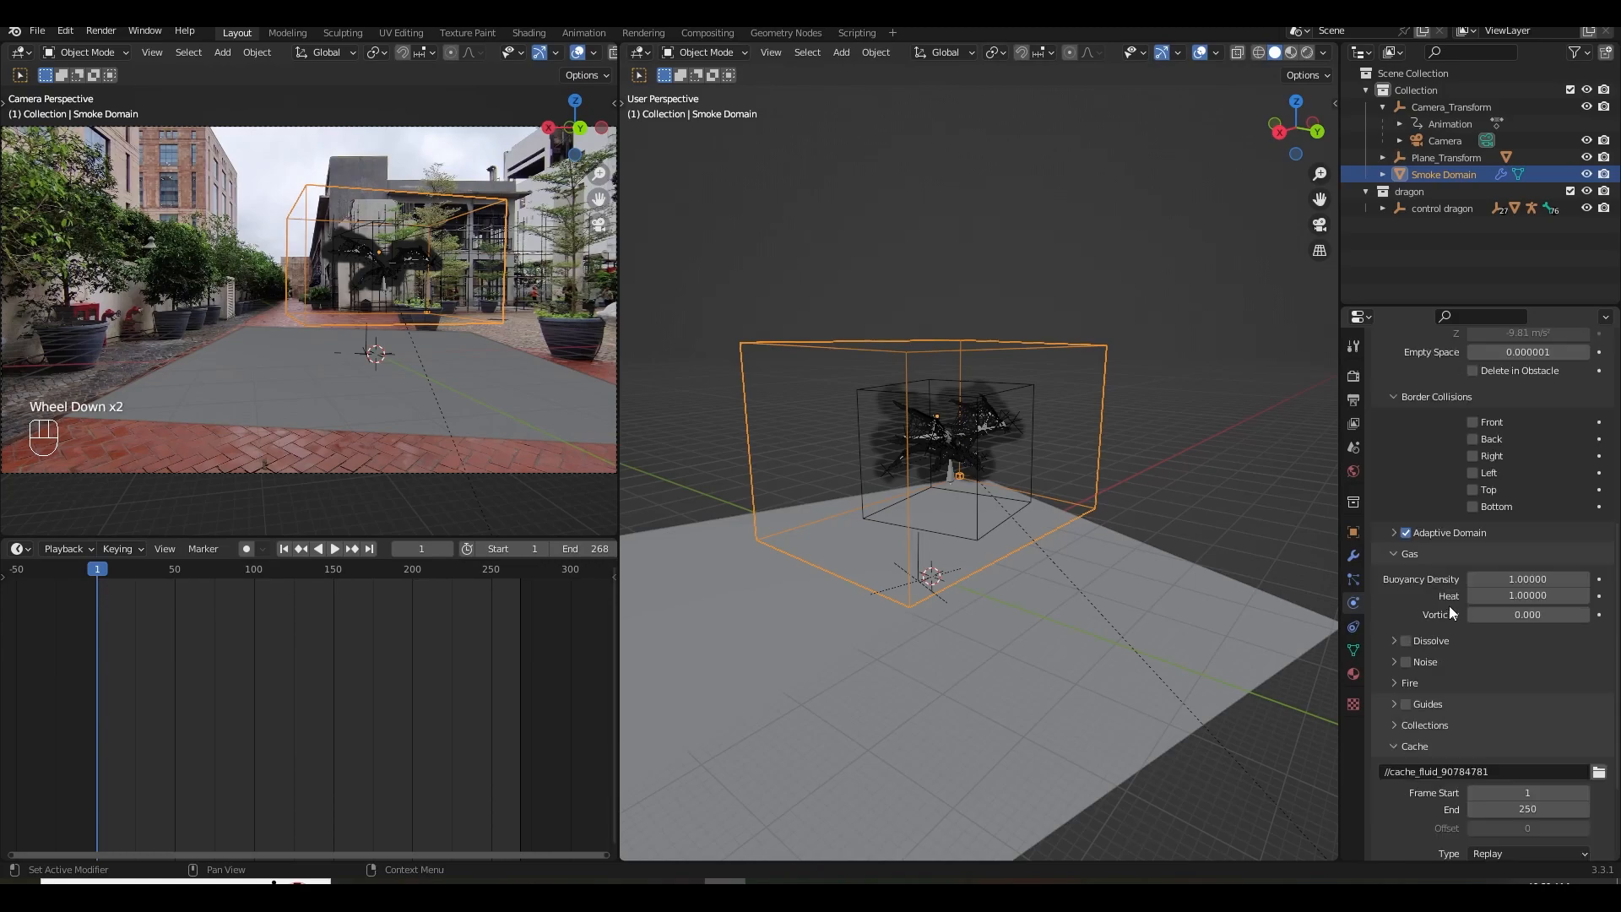
{"action": "left_click", "coordinate": [1533, 580]}
{"action": "type", "text": ".5"}
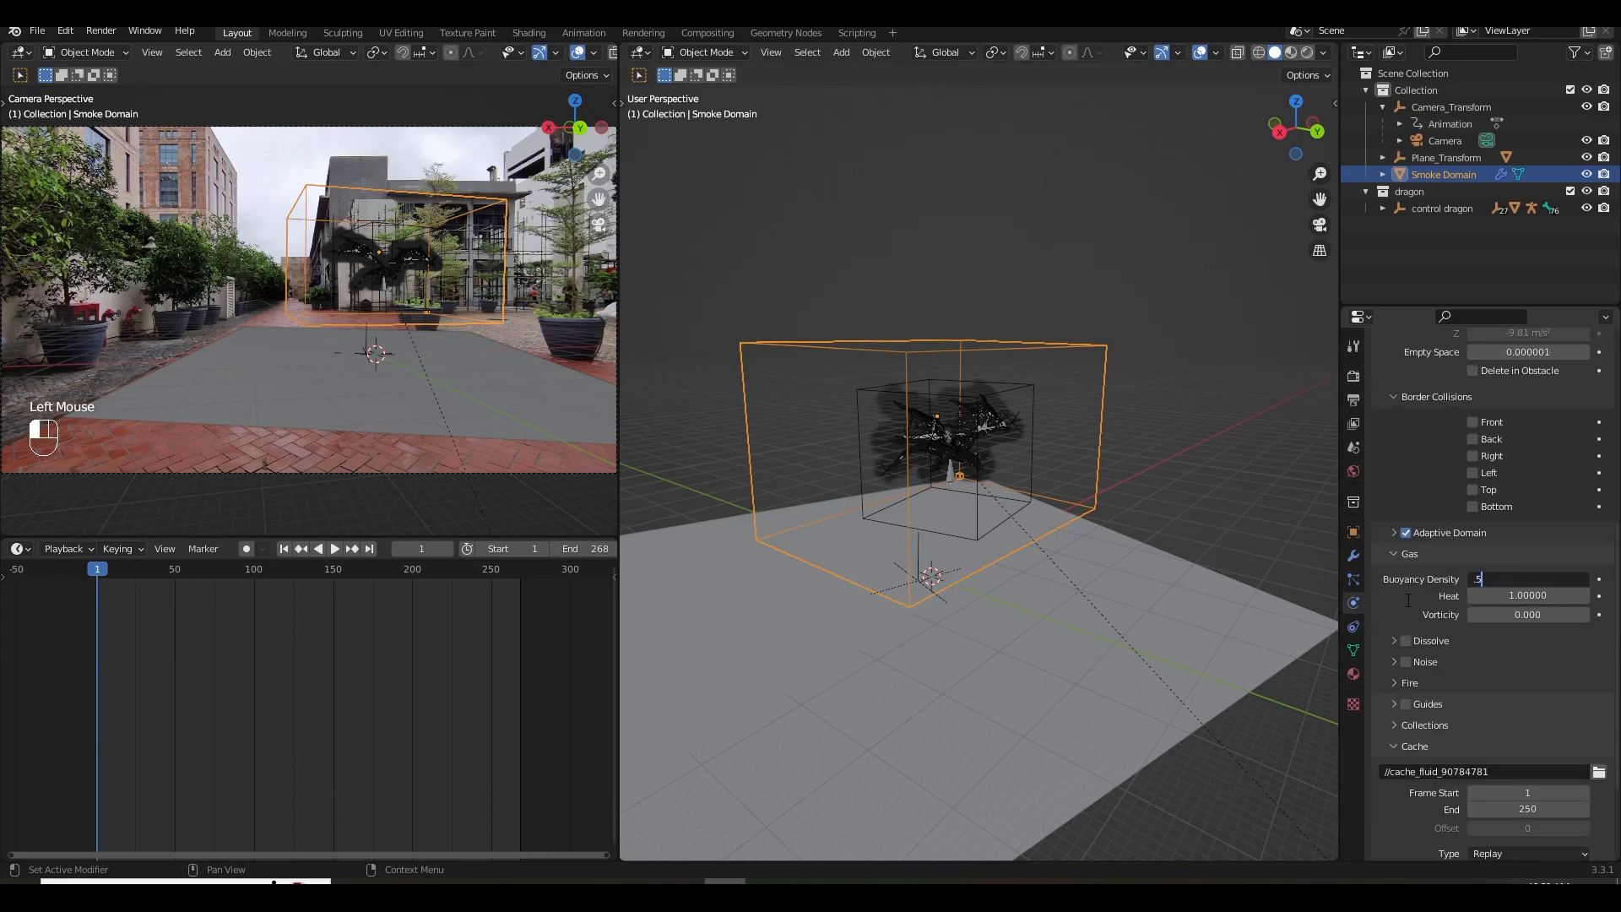
{"action": "left_click", "coordinate": [1507, 597]}
{"action": "key", "text": "BackSpace"}
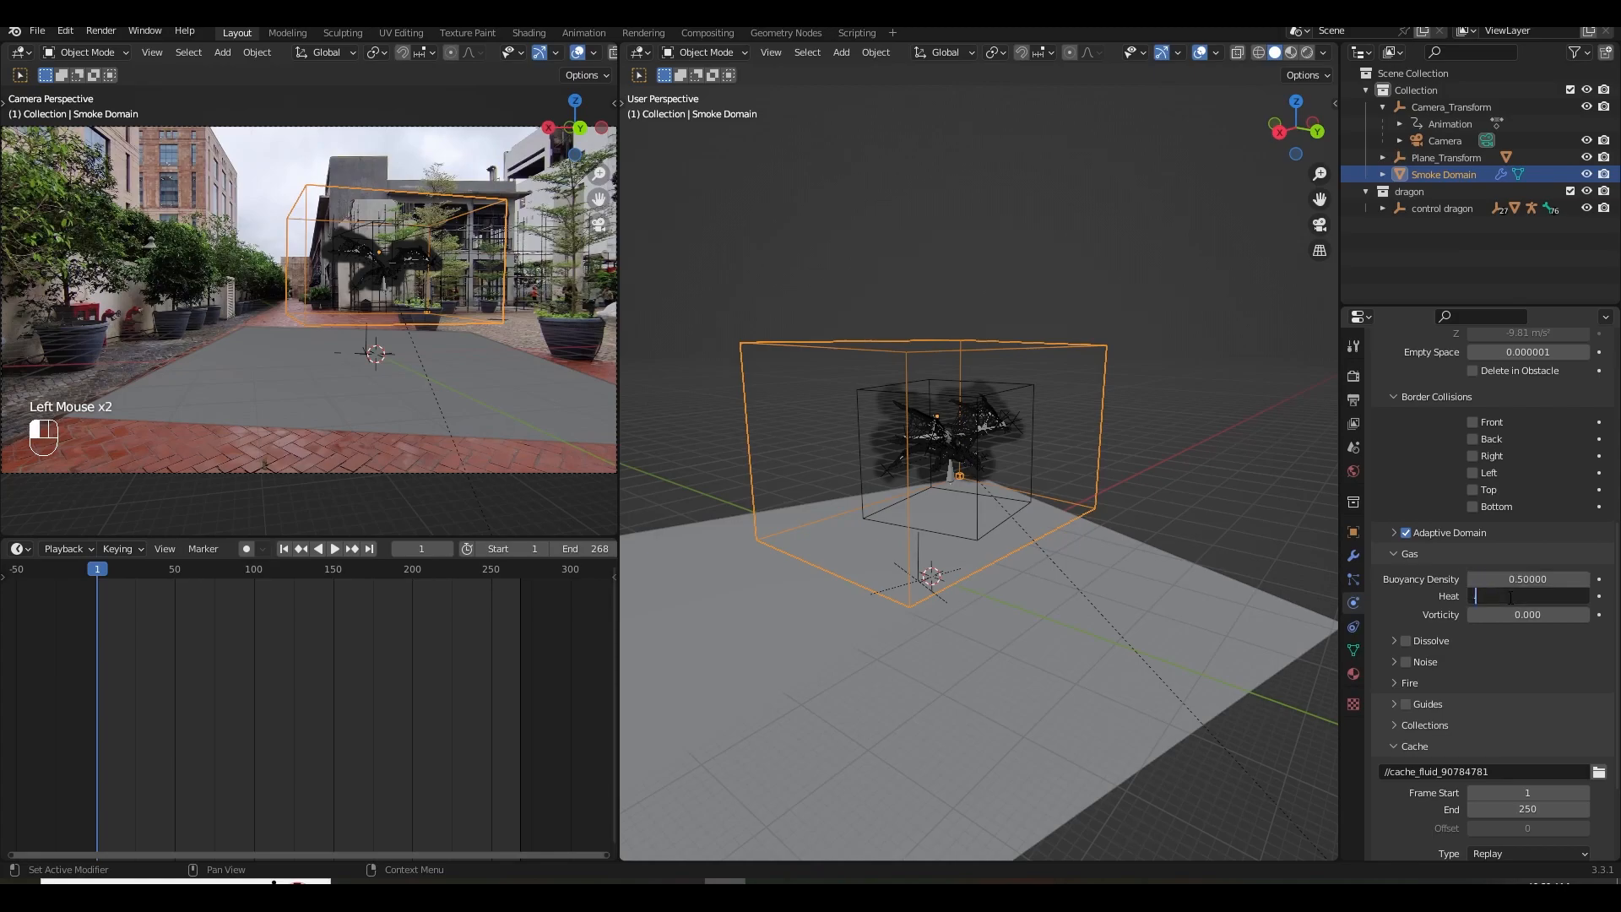
{"action": "type", "text": ".2"}
{"action": "left_click", "coordinate": [1486, 614]}
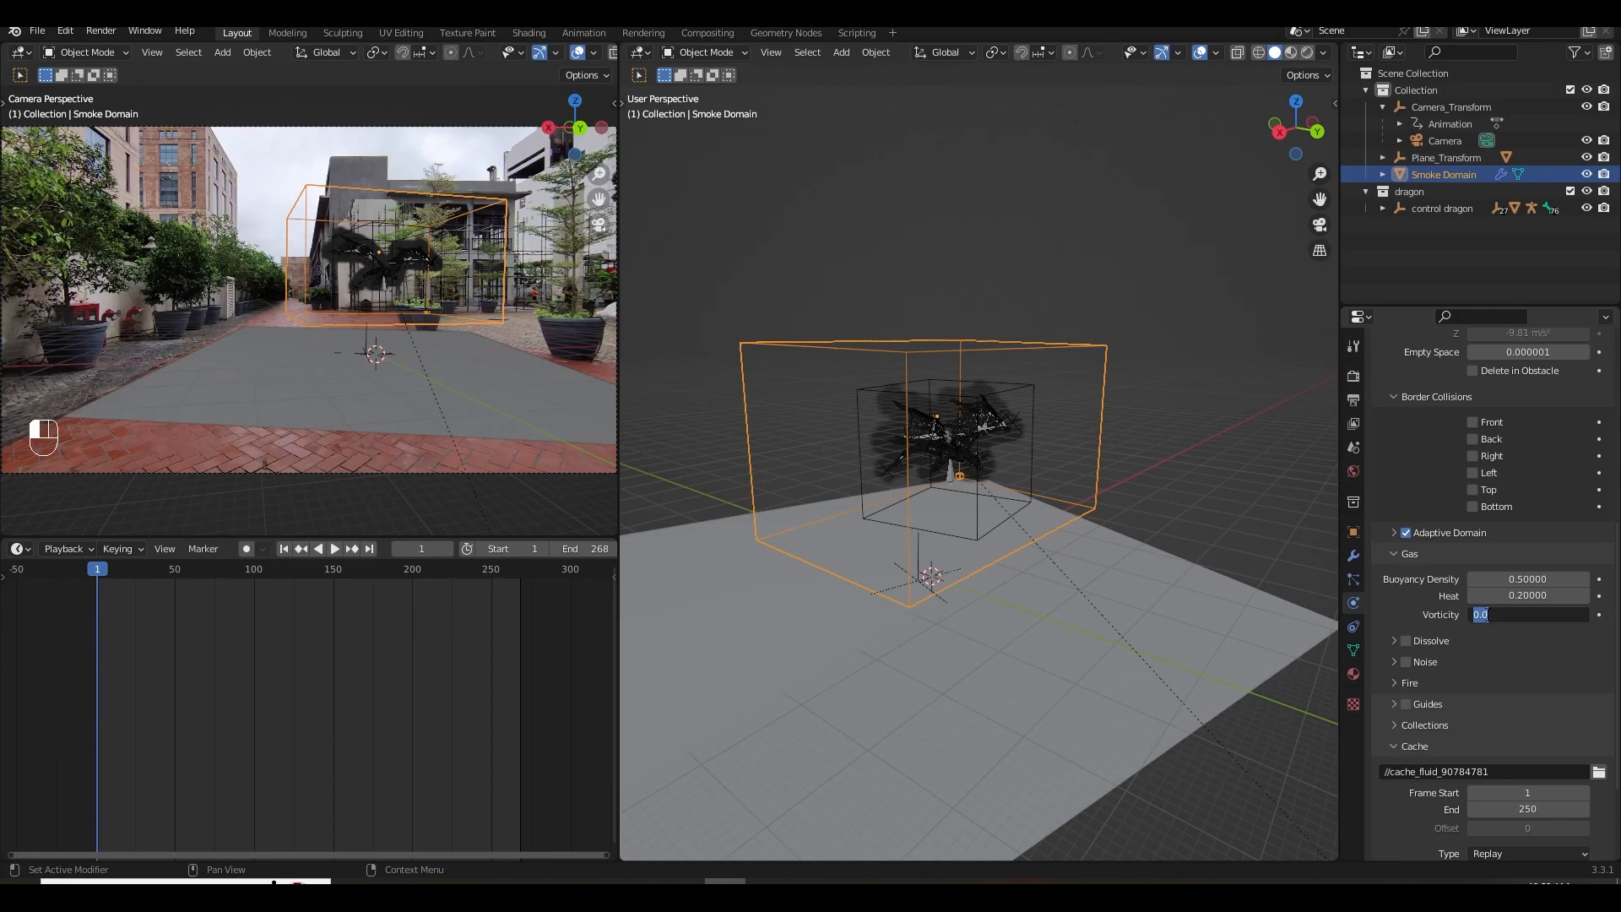
{"action": "type", "text": ".2"}
{"action": "key", "text": "BackSpace"}
{"action": "type", "text": "1"}
{"action": "left_click", "coordinate": [1430, 614]}
Enable Dissolve in the smoke domain's gas settings and keep its options expanded.
{"action": "left_click", "coordinate": [1405, 641]}
{"action": "left_click", "coordinate": [1395, 646]}
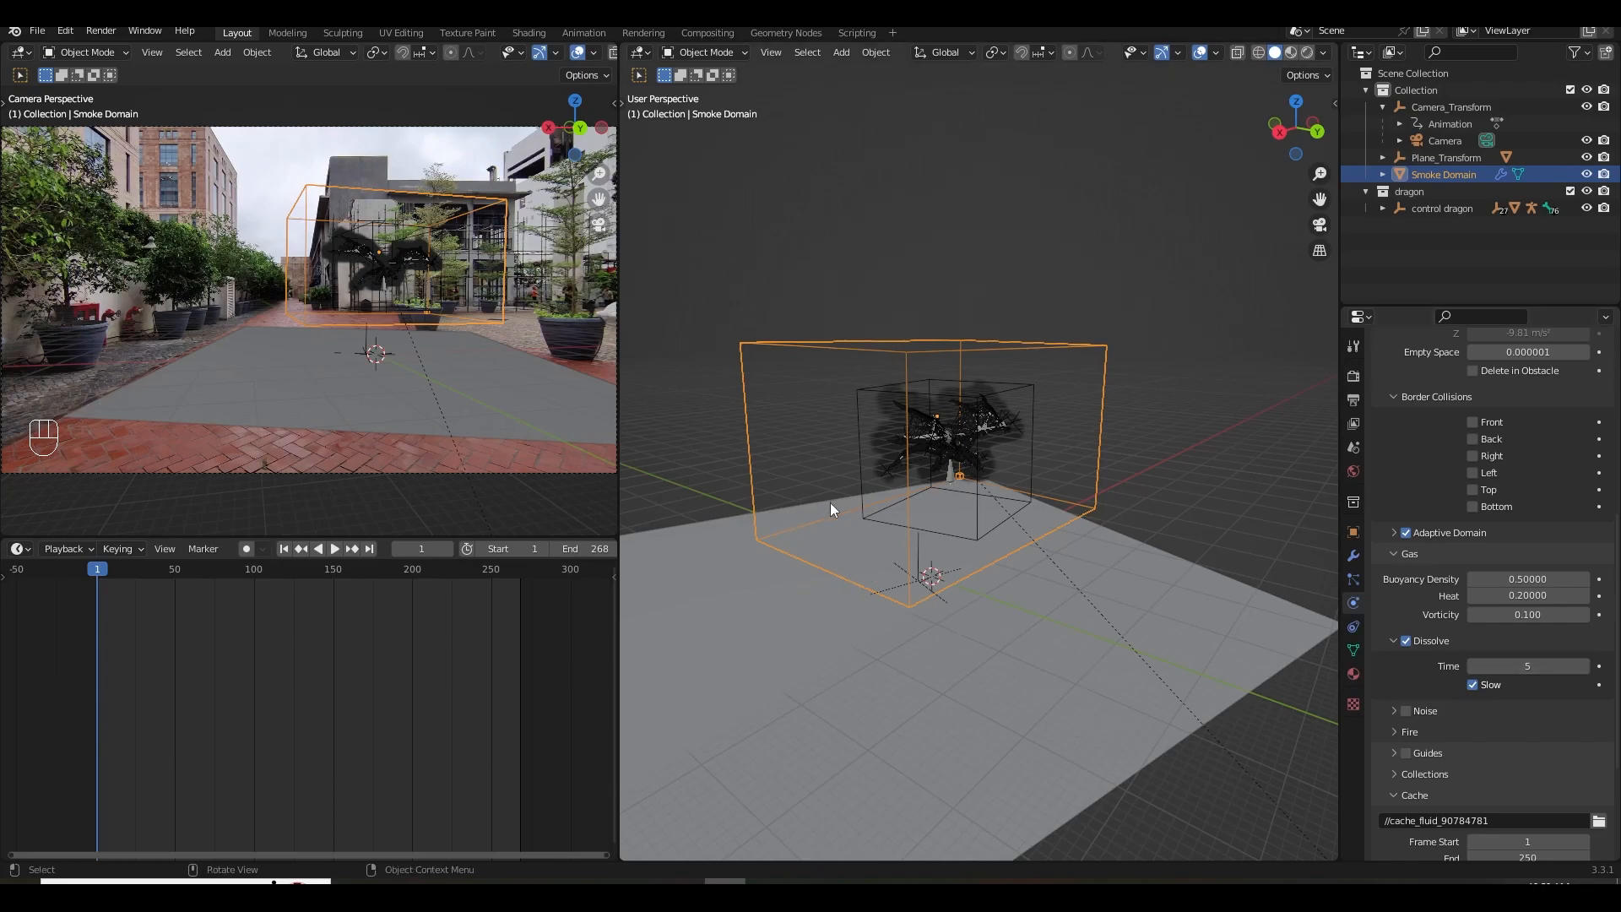
{"action": "middle_click_drag", "start_coordinate": [953, 525], "coordinate": [909, 500]}
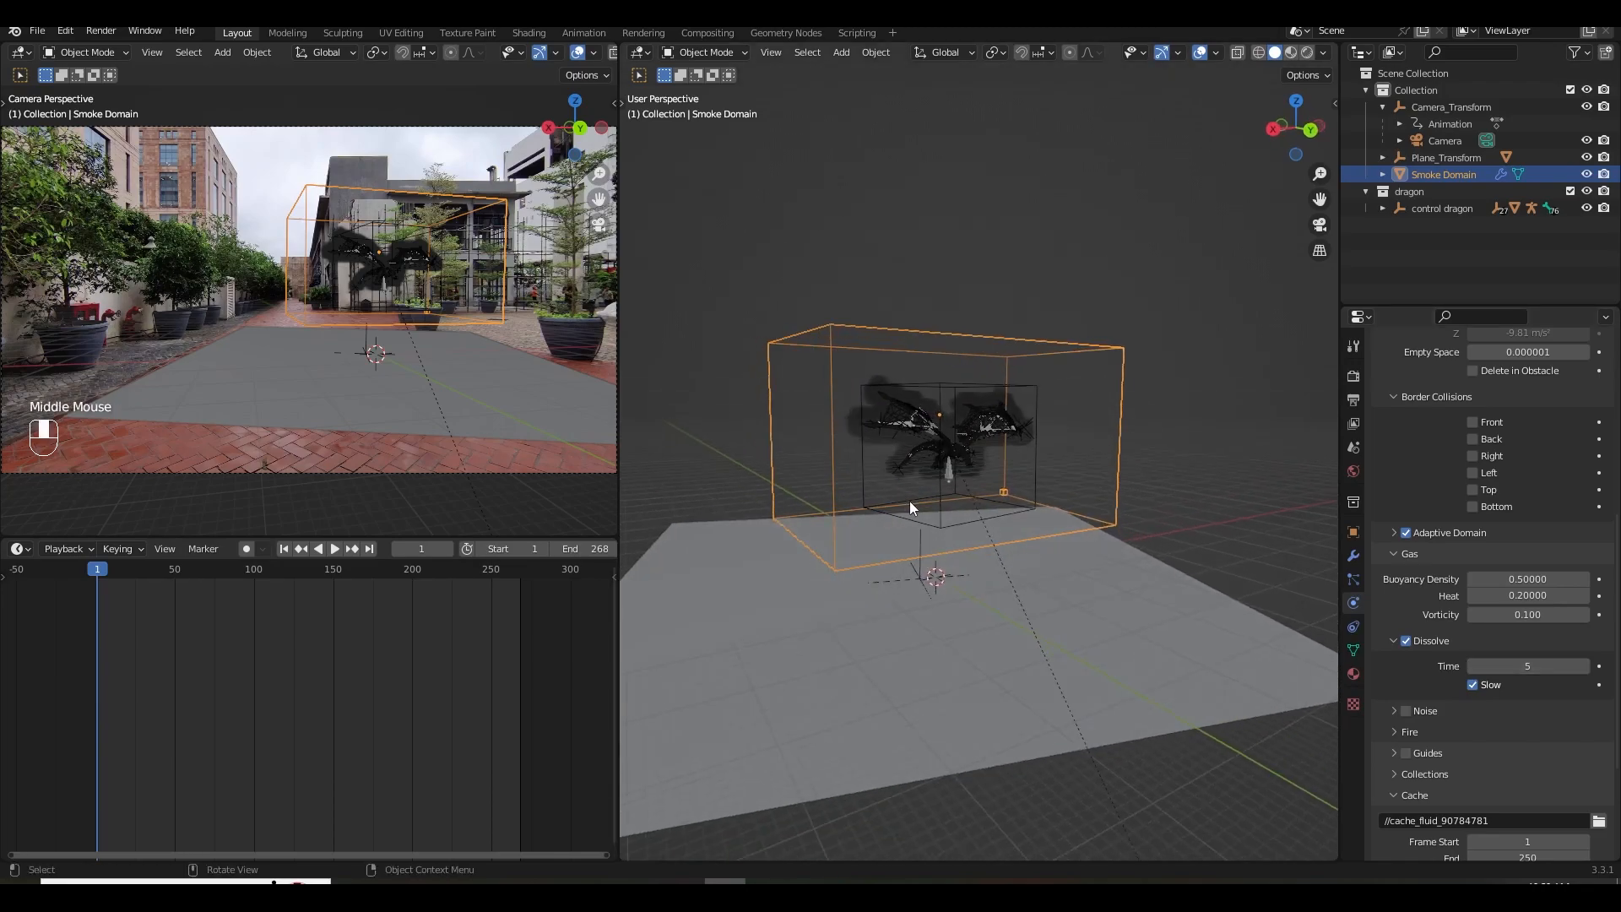
{"action": "key", "text": "KP_1"}
{"action": "scroll", "coordinate": [970, 536], "scroll_direction": "up", "scroll_amount": 2}
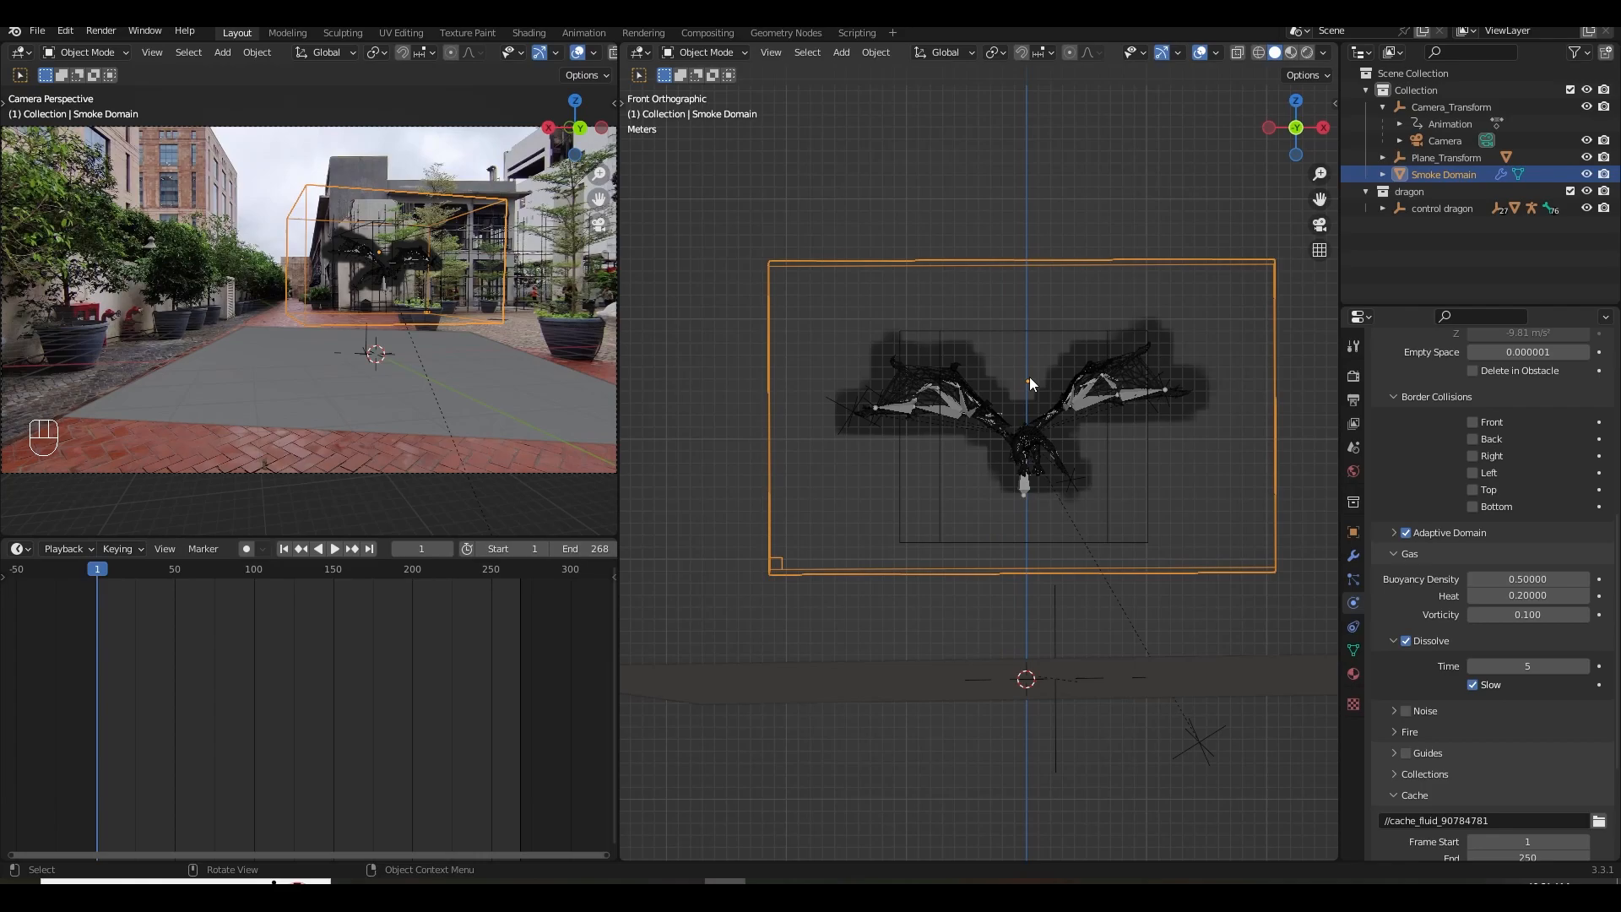
{"action": "middle_click_drag", "start_coordinate": [1030, 376], "coordinate": [1251, 625]}
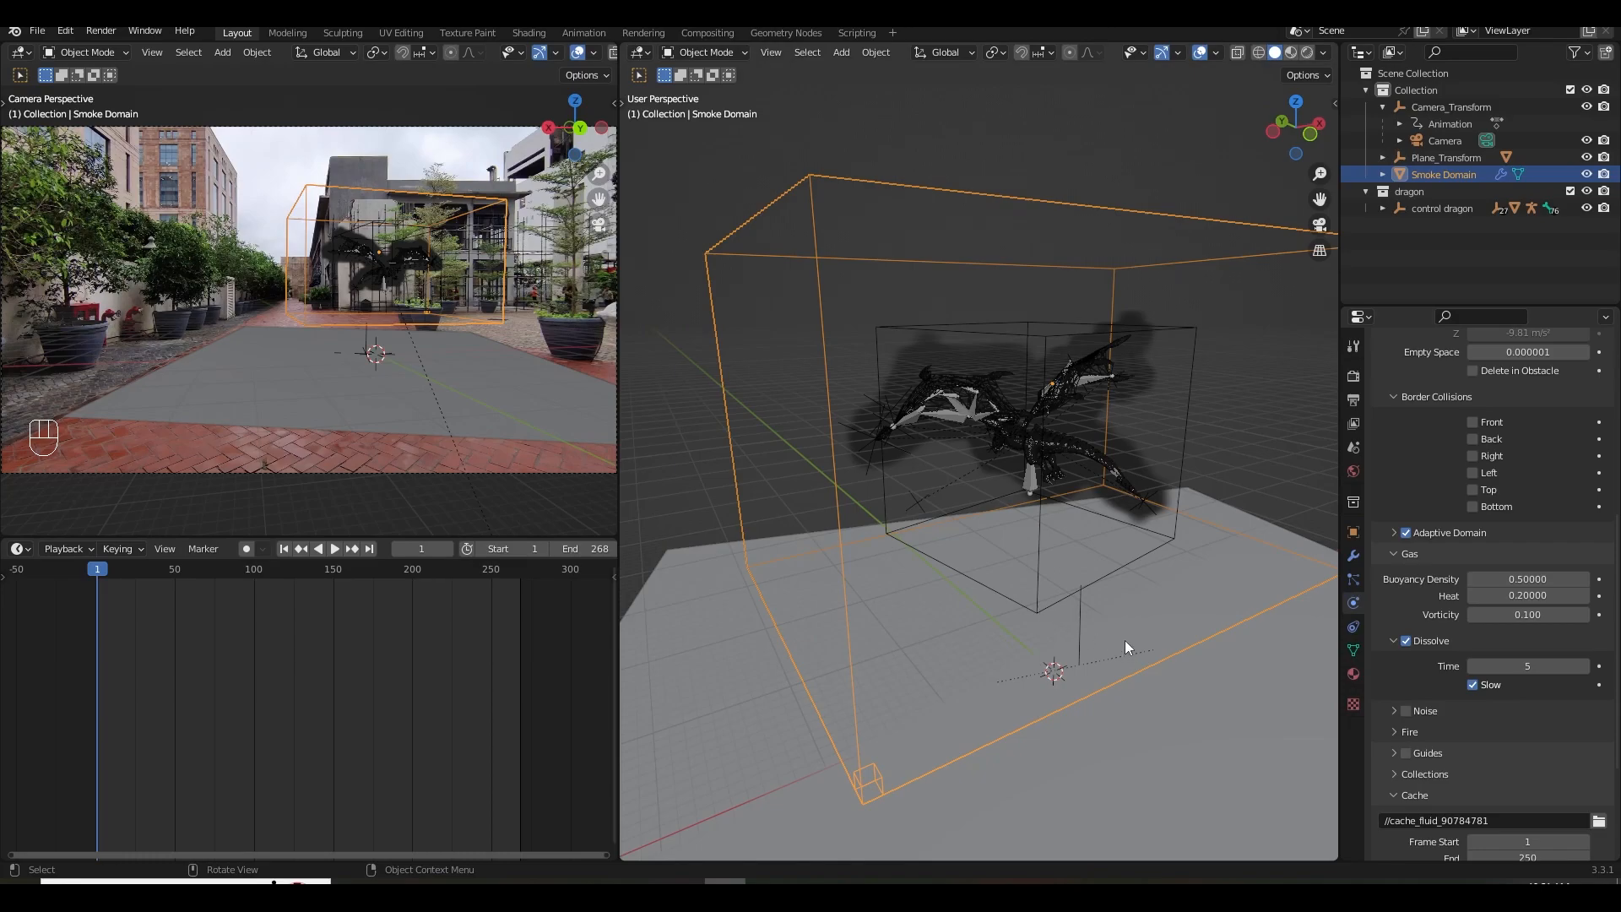
{"action": "scroll", "coordinate": [1125, 640], "scroll_direction": "down", "scroll_amount": 2}
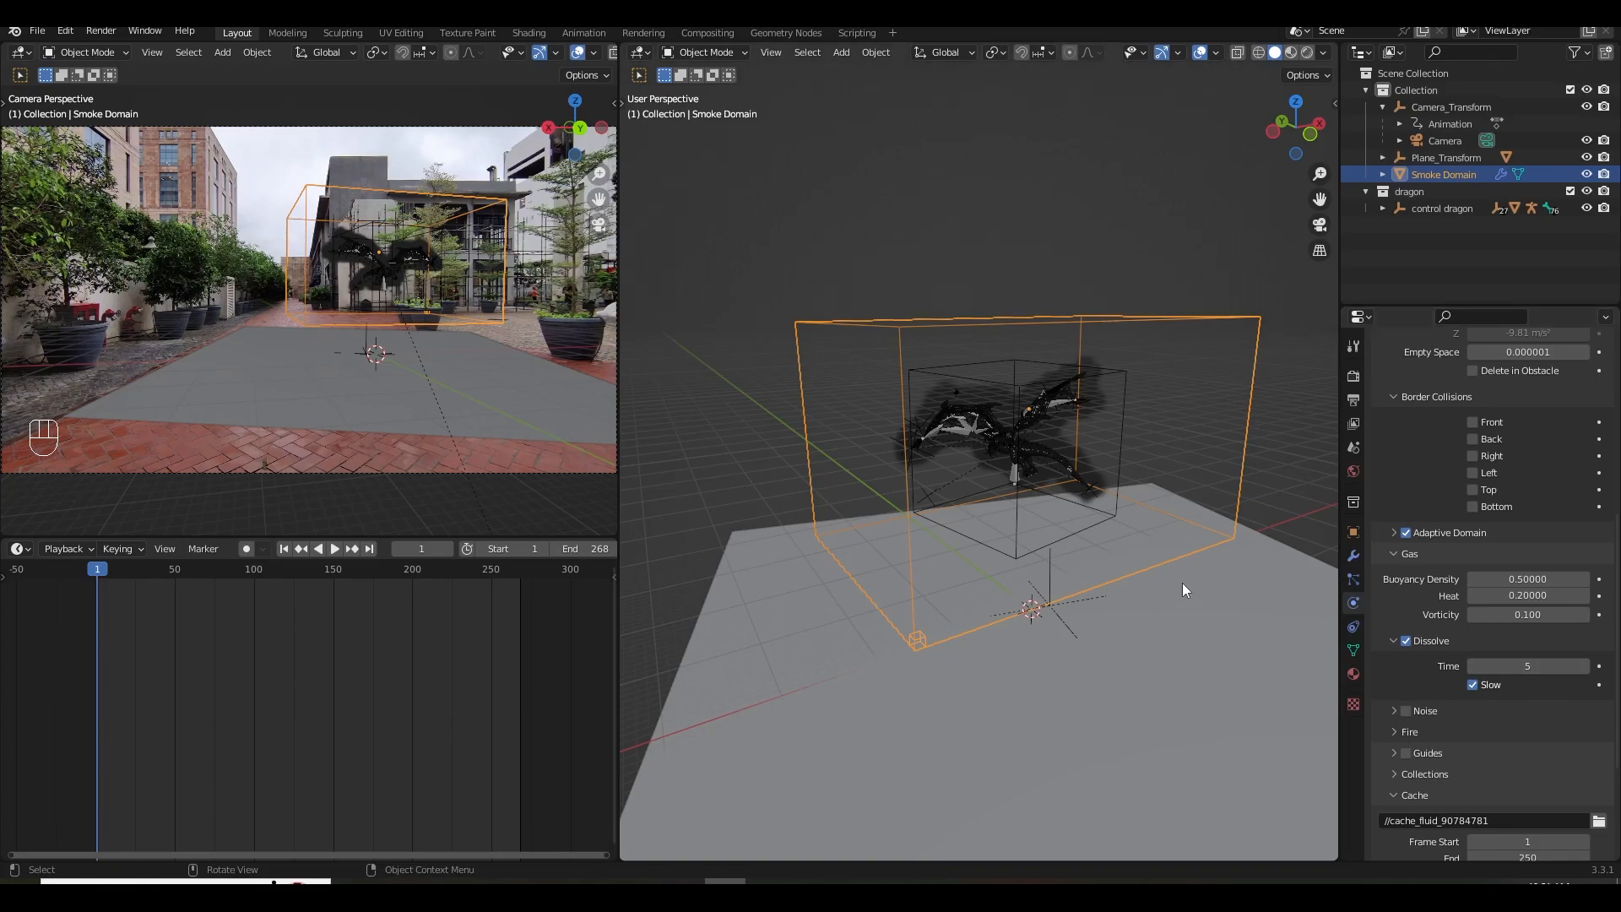
{"action": "middle_click_drag", "start_coordinate": [1146, 579], "coordinate": [1121, 566], "text": "shift"}
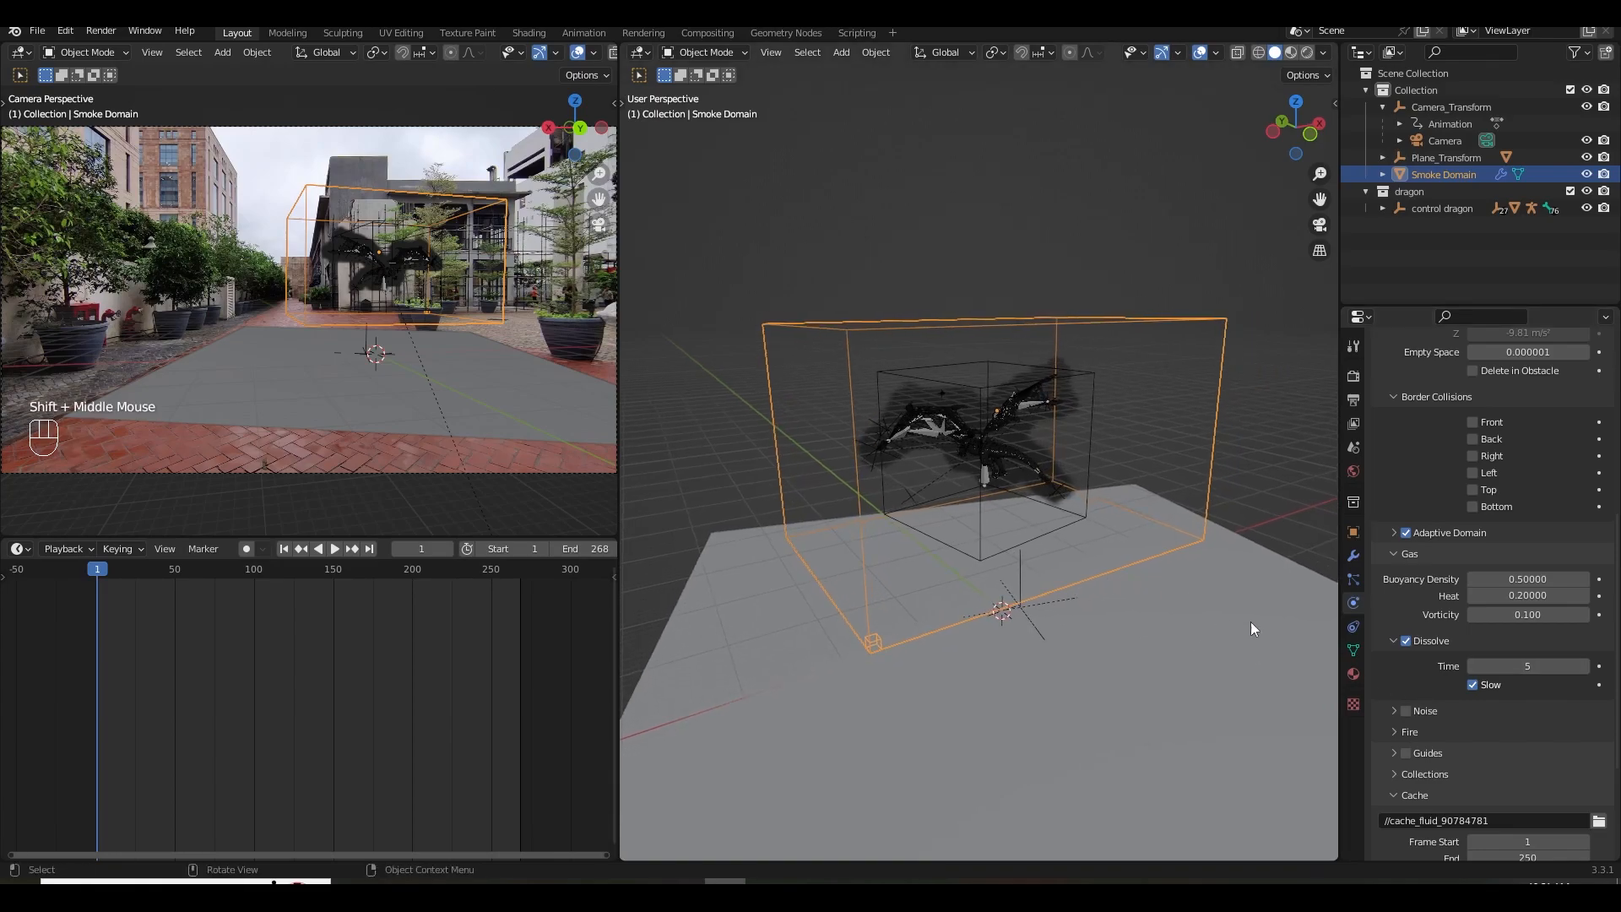
Enable Noise on the smoke domain and set its strength, scale and time all to 0.
{"action": "left_click", "coordinate": [1405, 712]}
{"action": "left_click", "coordinate": [1392, 712]}
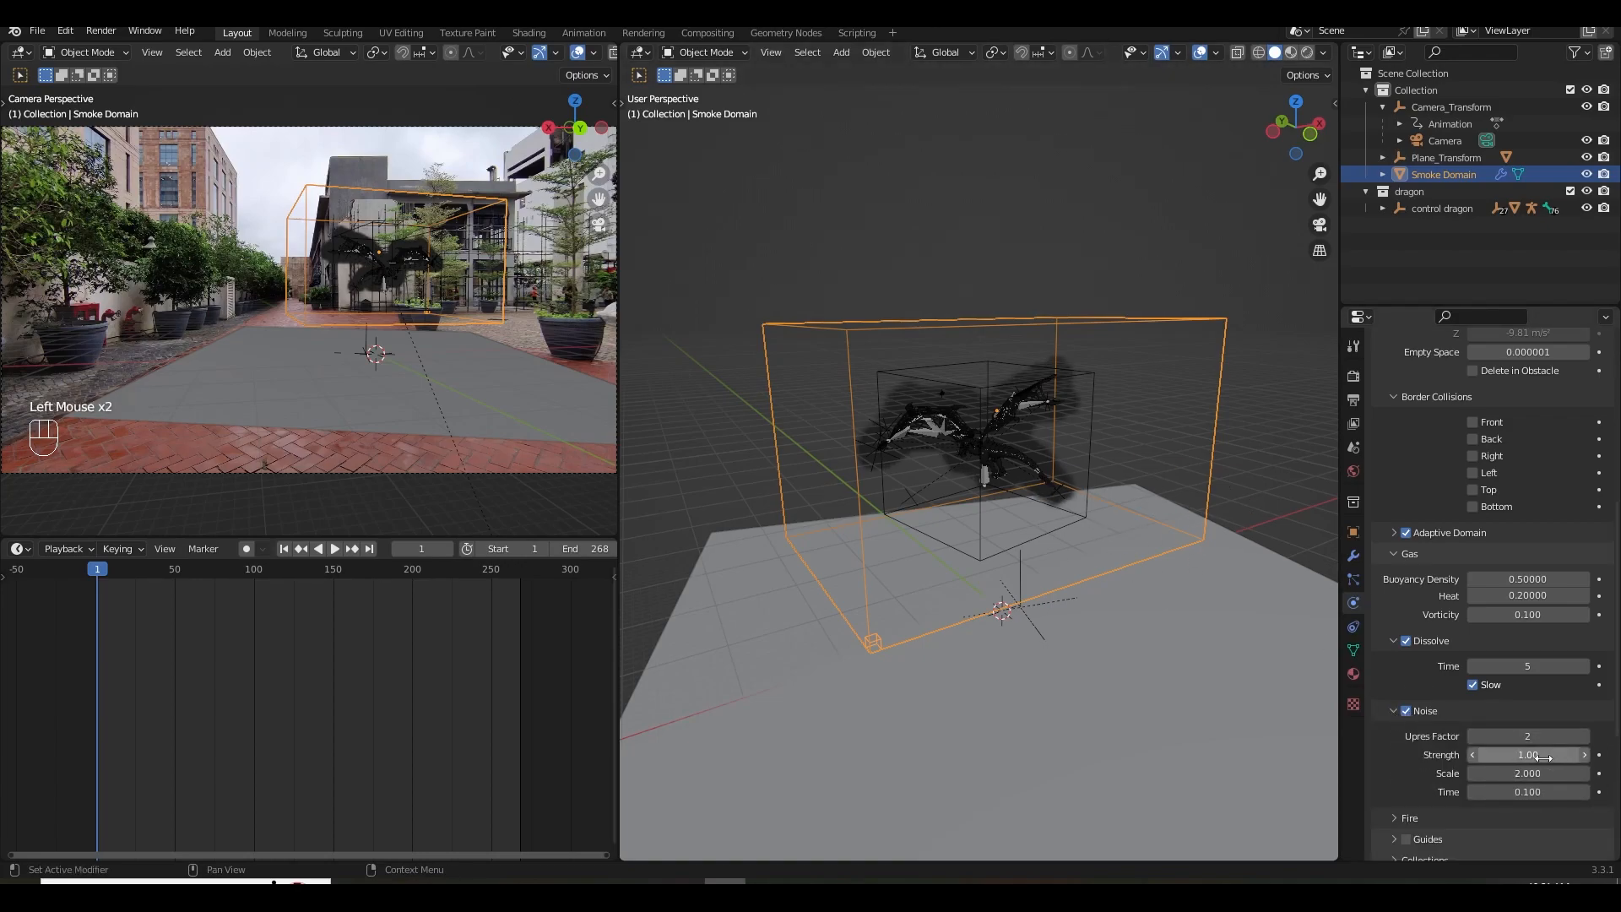
{"action": "left_click_drag", "start_coordinate": [1532, 757], "coordinate": [1532, 792]}
{"action": "type", "text": "0"}
{"action": "key", "text": "Return"}
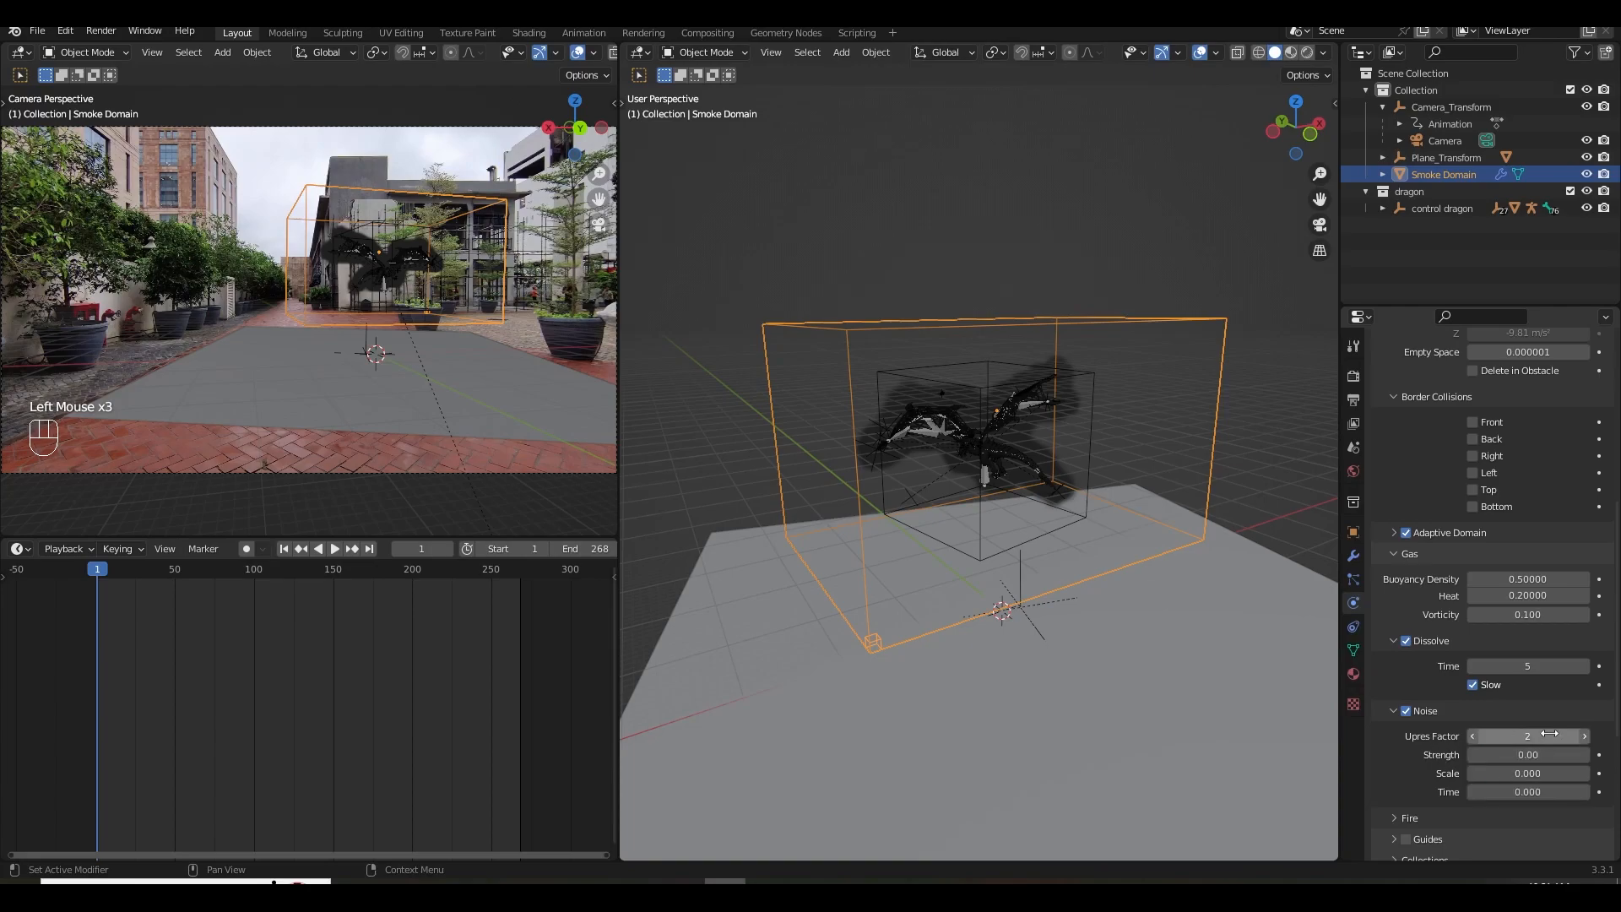
Set the smoke domain's cache end frame to 268 to match the scene's frame range.
{"action": "scroll", "coordinate": [1435, 745], "scroll_direction": "down", "scroll_amount": 2}
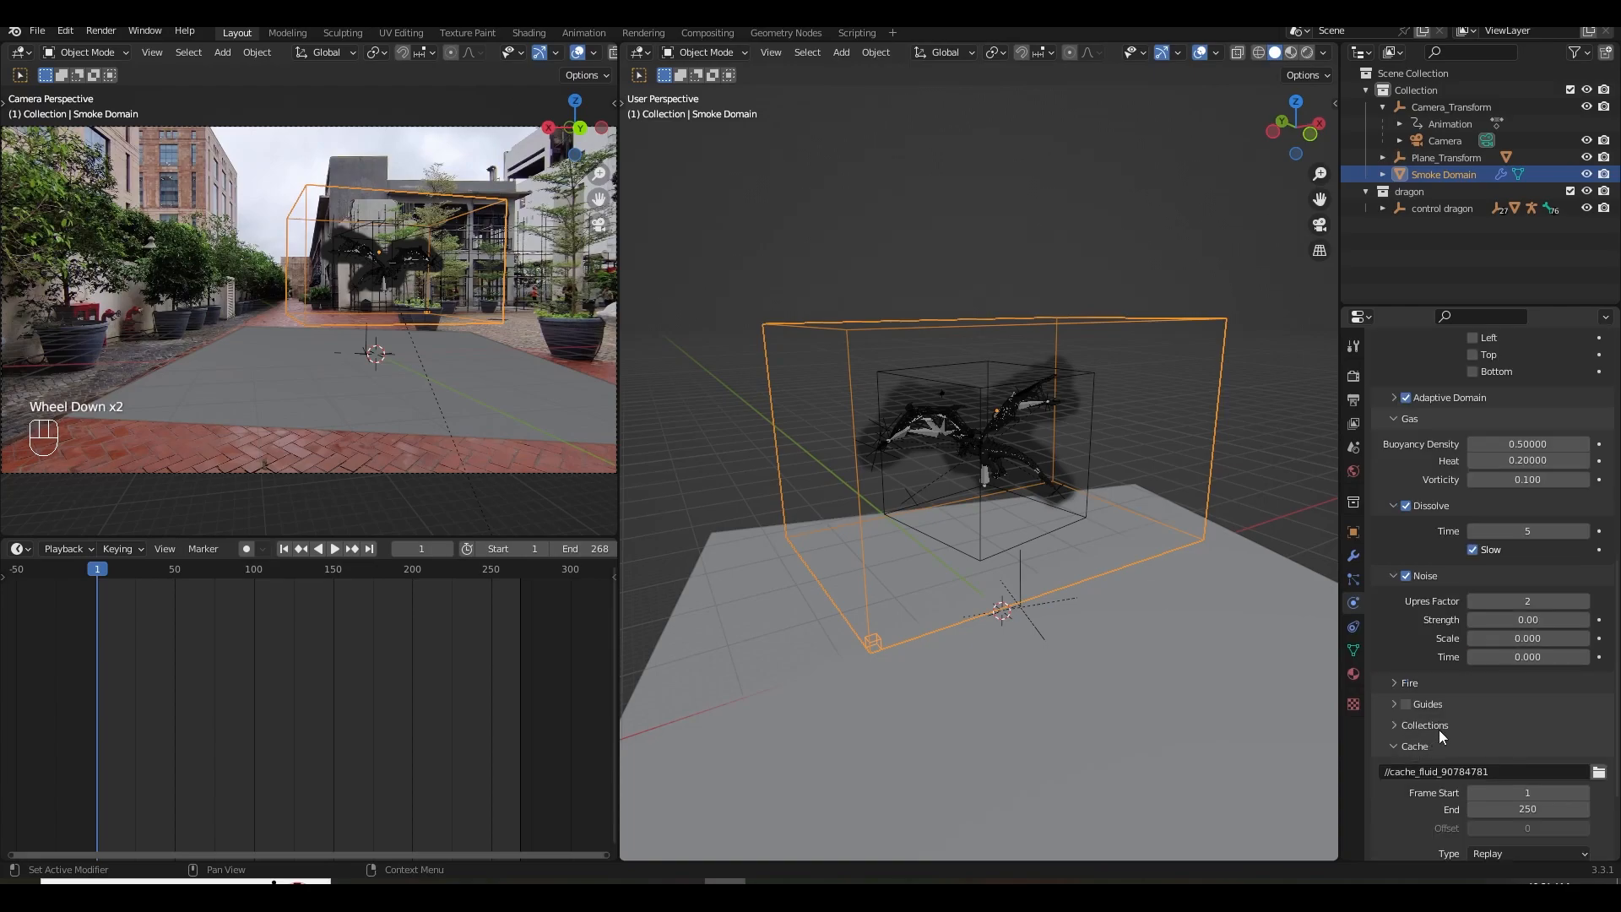
{"action": "scroll", "coordinate": [1438, 729], "scroll_direction": "down", "scroll_amount": 3}
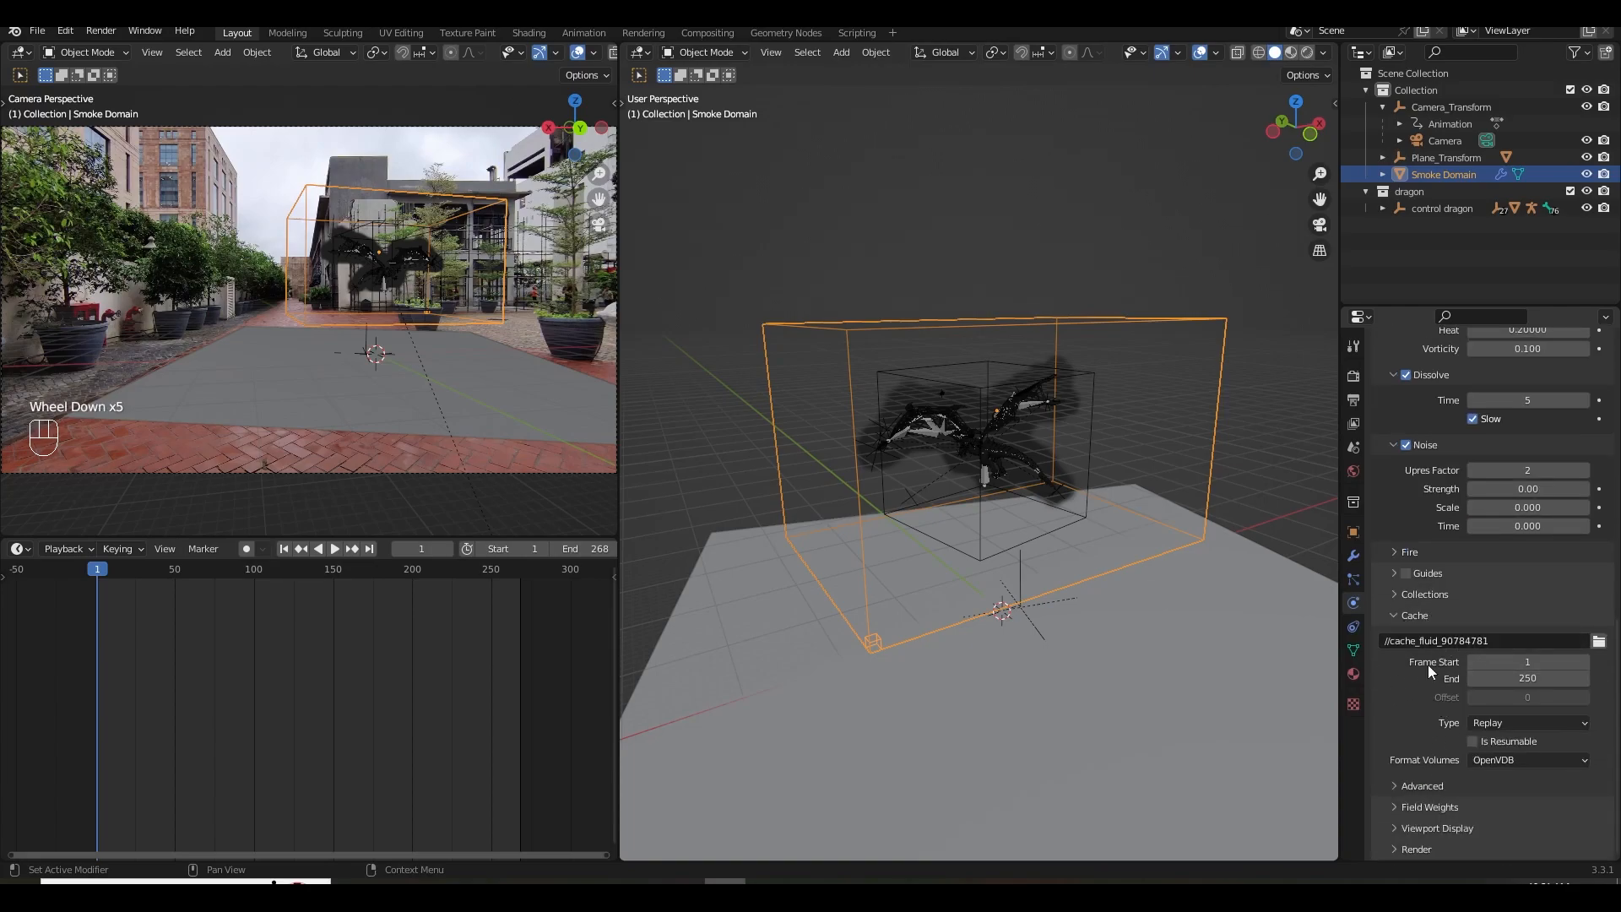
{"action": "left_click", "coordinate": [1521, 679]}
{"action": "type", "text": "2"}
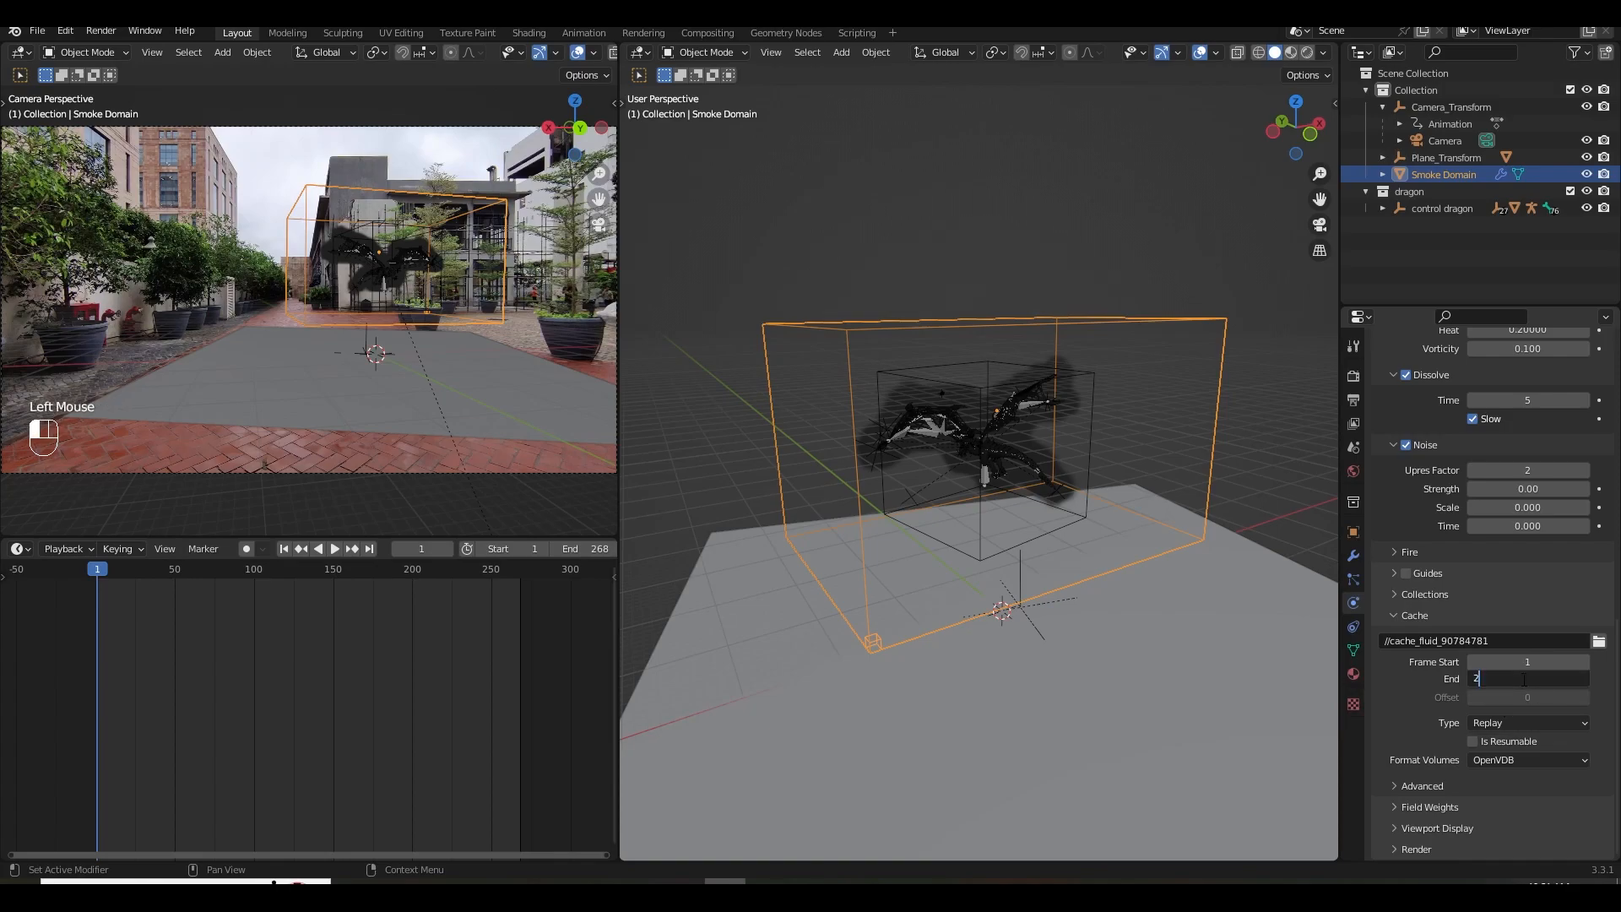
{"action": "left_click", "coordinate": [1434, 690]}
{"action": "scroll", "coordinate": [1436, 726], "scroll_direction": "down", "scroll_amount": 3}
Select the dragon mesh and keep its fluid flow type as Smoke and flow behavior as Inflow.
{"action": "left_click", "coordinate": [946, 422]}
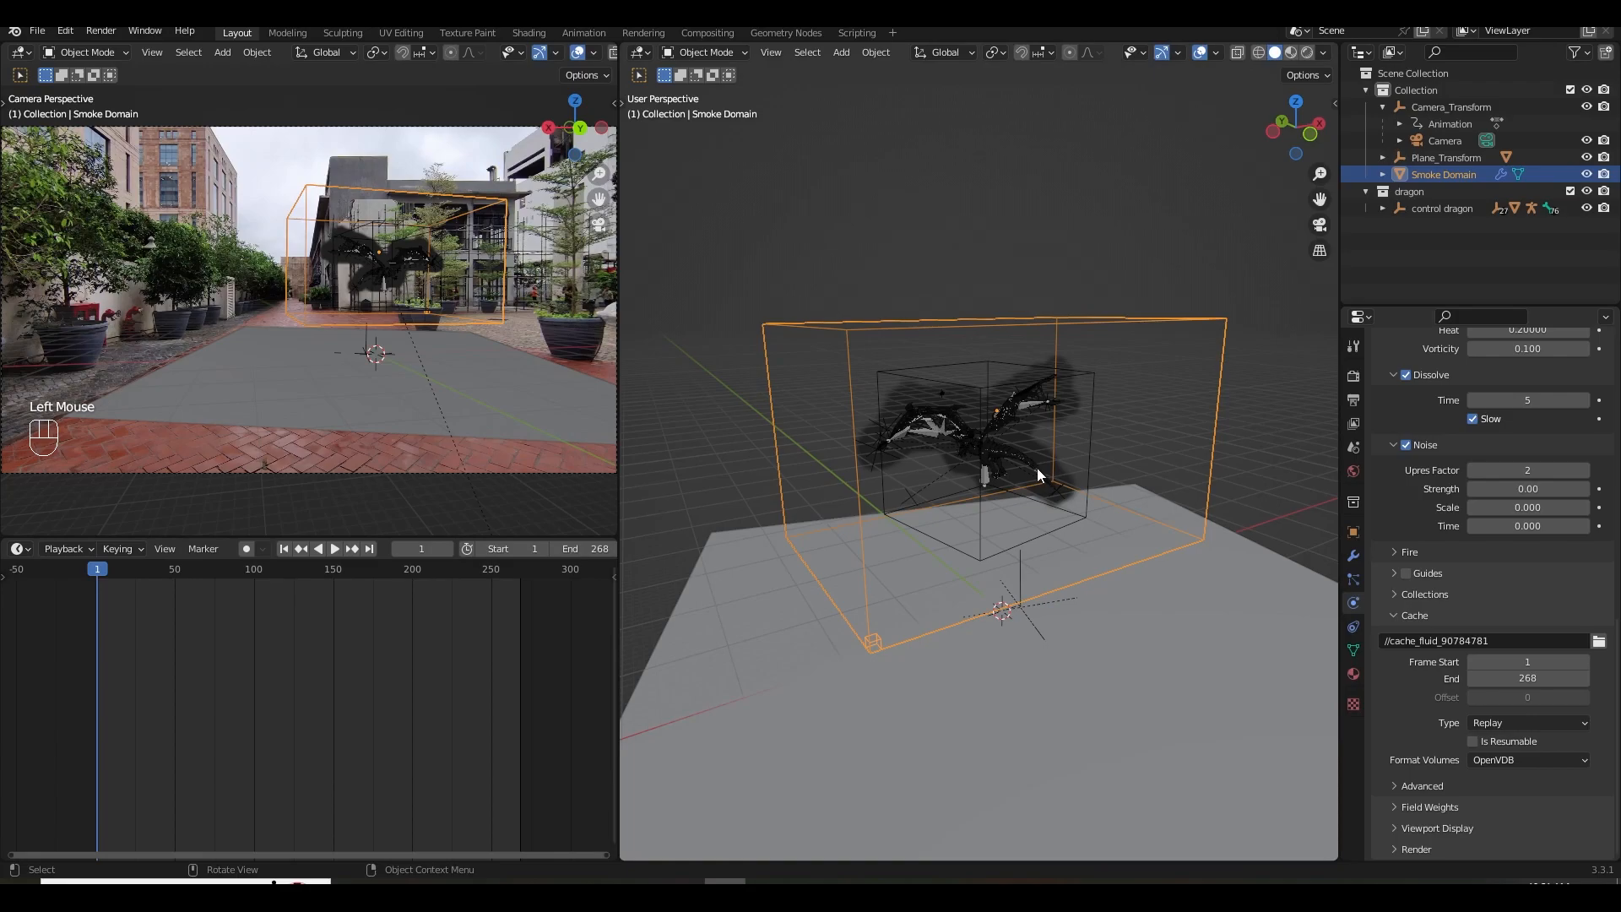
{"action": "scroll", "coordinate": [1037, 467], "scroll_direction": "up", "scroll_amount": 2}
{"action": "left_click", "coordinate": [1046, 433]}
{"action": "middle_click_drag", "start_coordinate": [1047, 432], "coordinate": [1224, 514]}
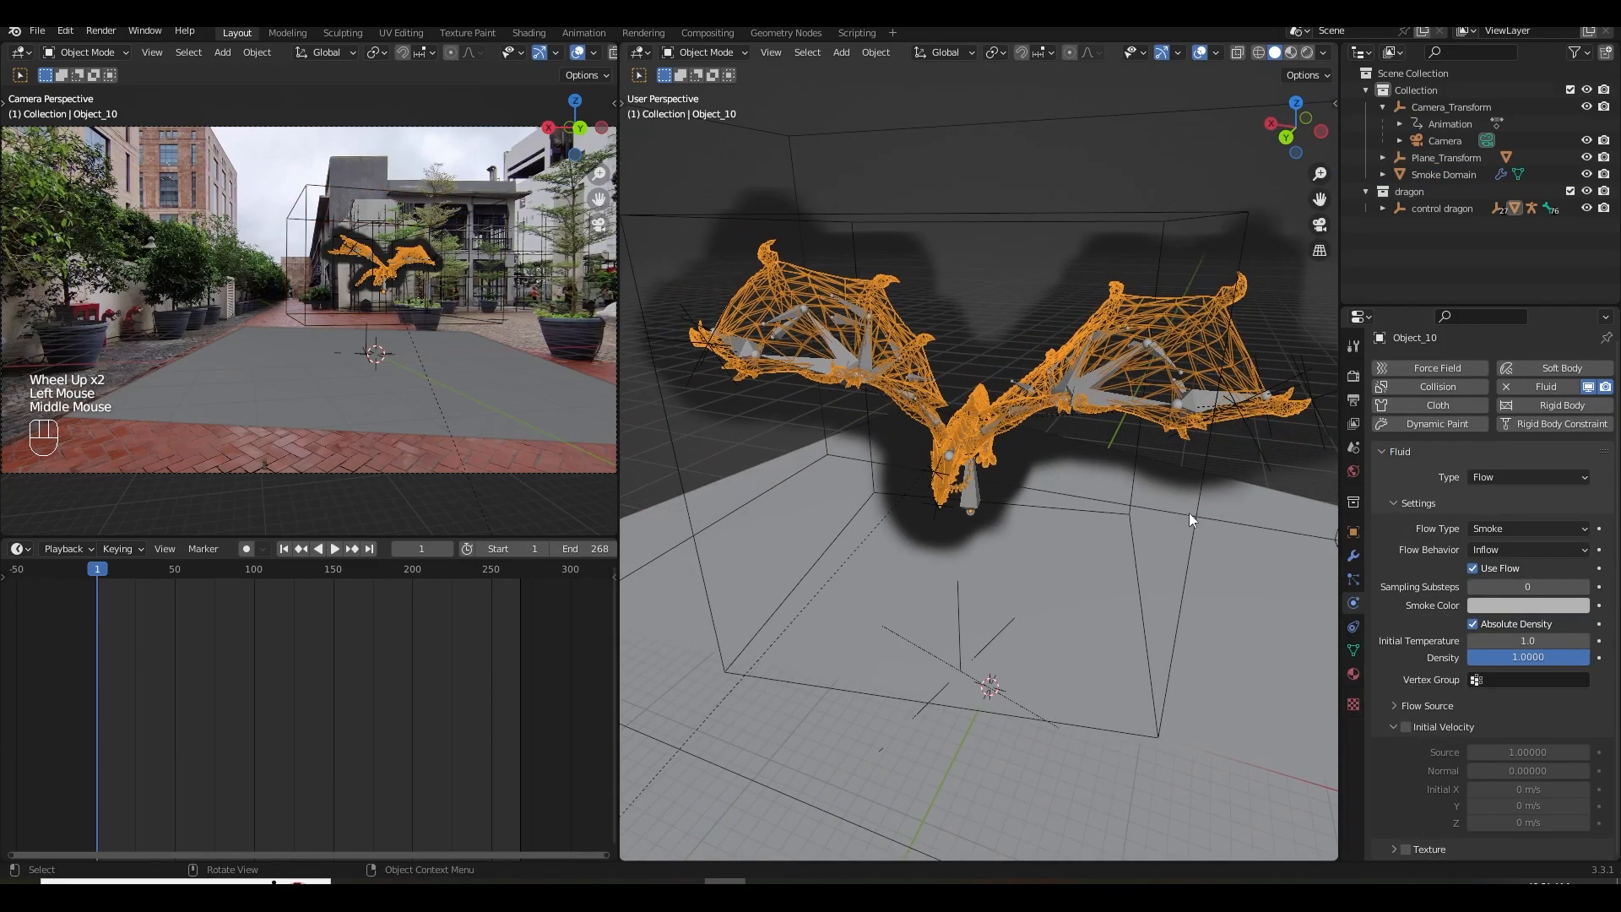
{"action": "middle_click_drag", "start_coordinate": [1073, 491], "coordinate": [1122, 481]}
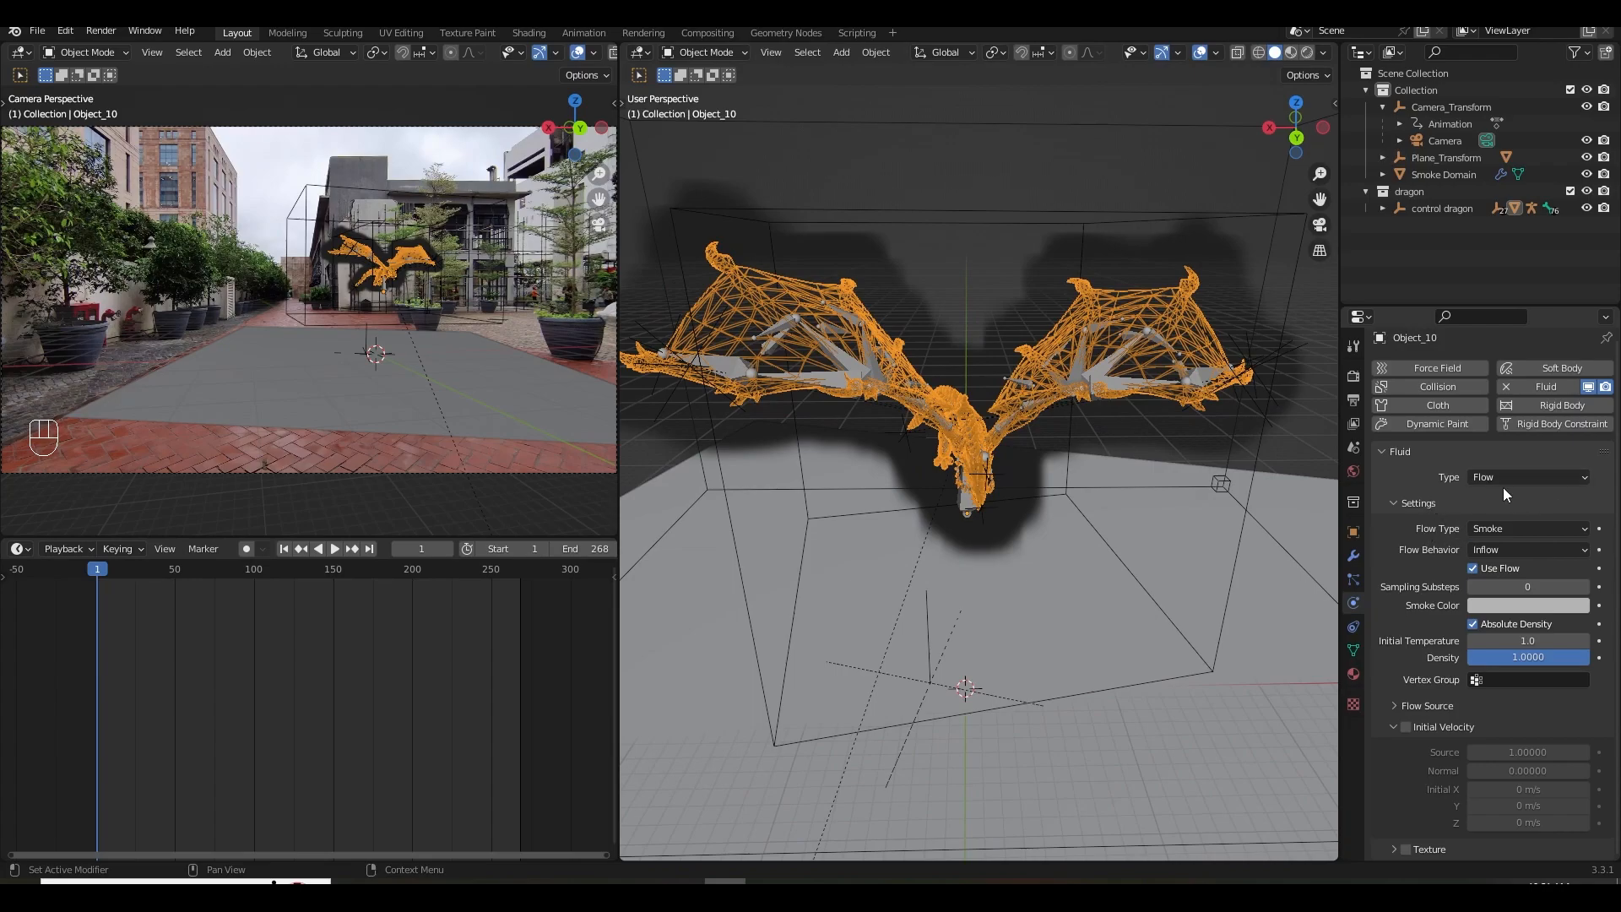
{"action": "left_click", "coordinate": [1499, 525]}
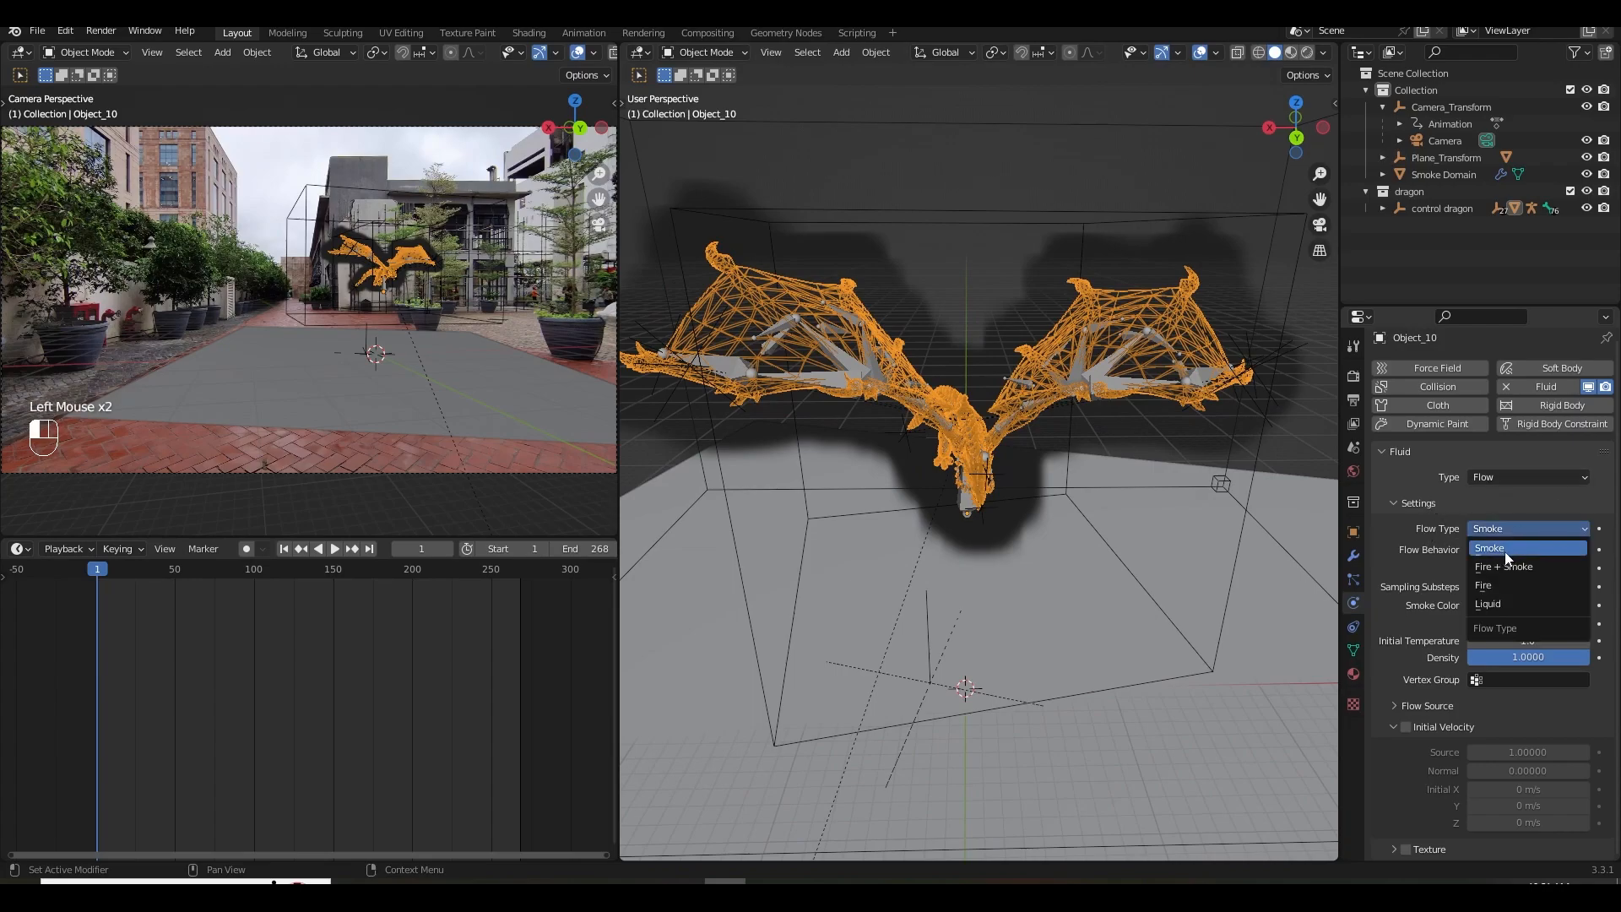
{"action": "left_click", "coordinate": [1512, 547]}
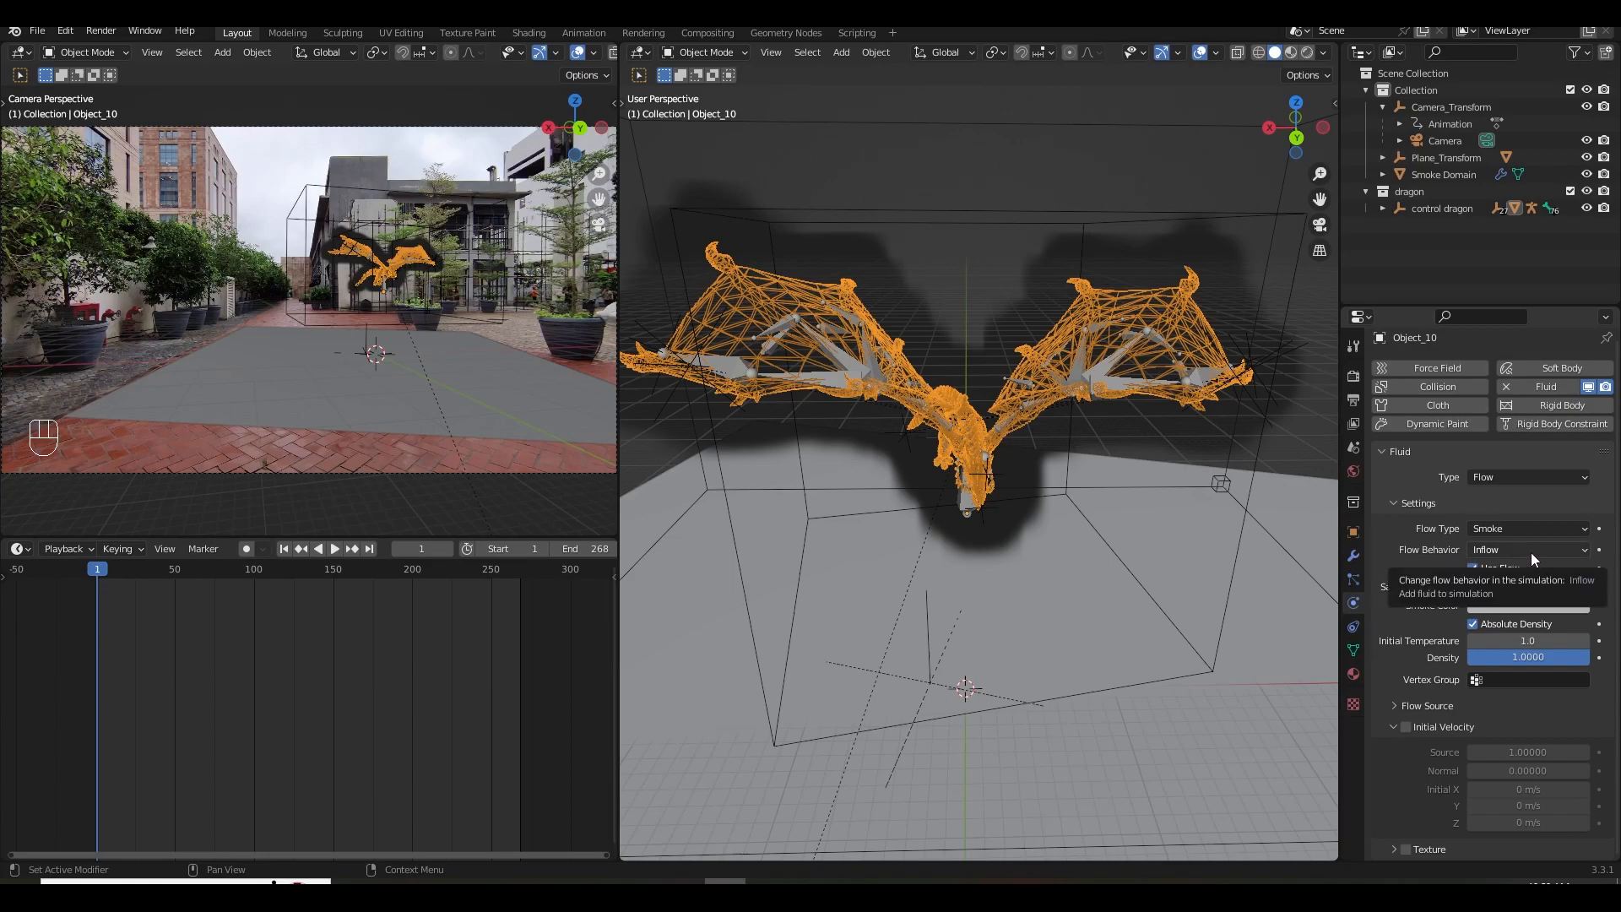
{"action": "left_click", "coordinate": [1485, 549]}
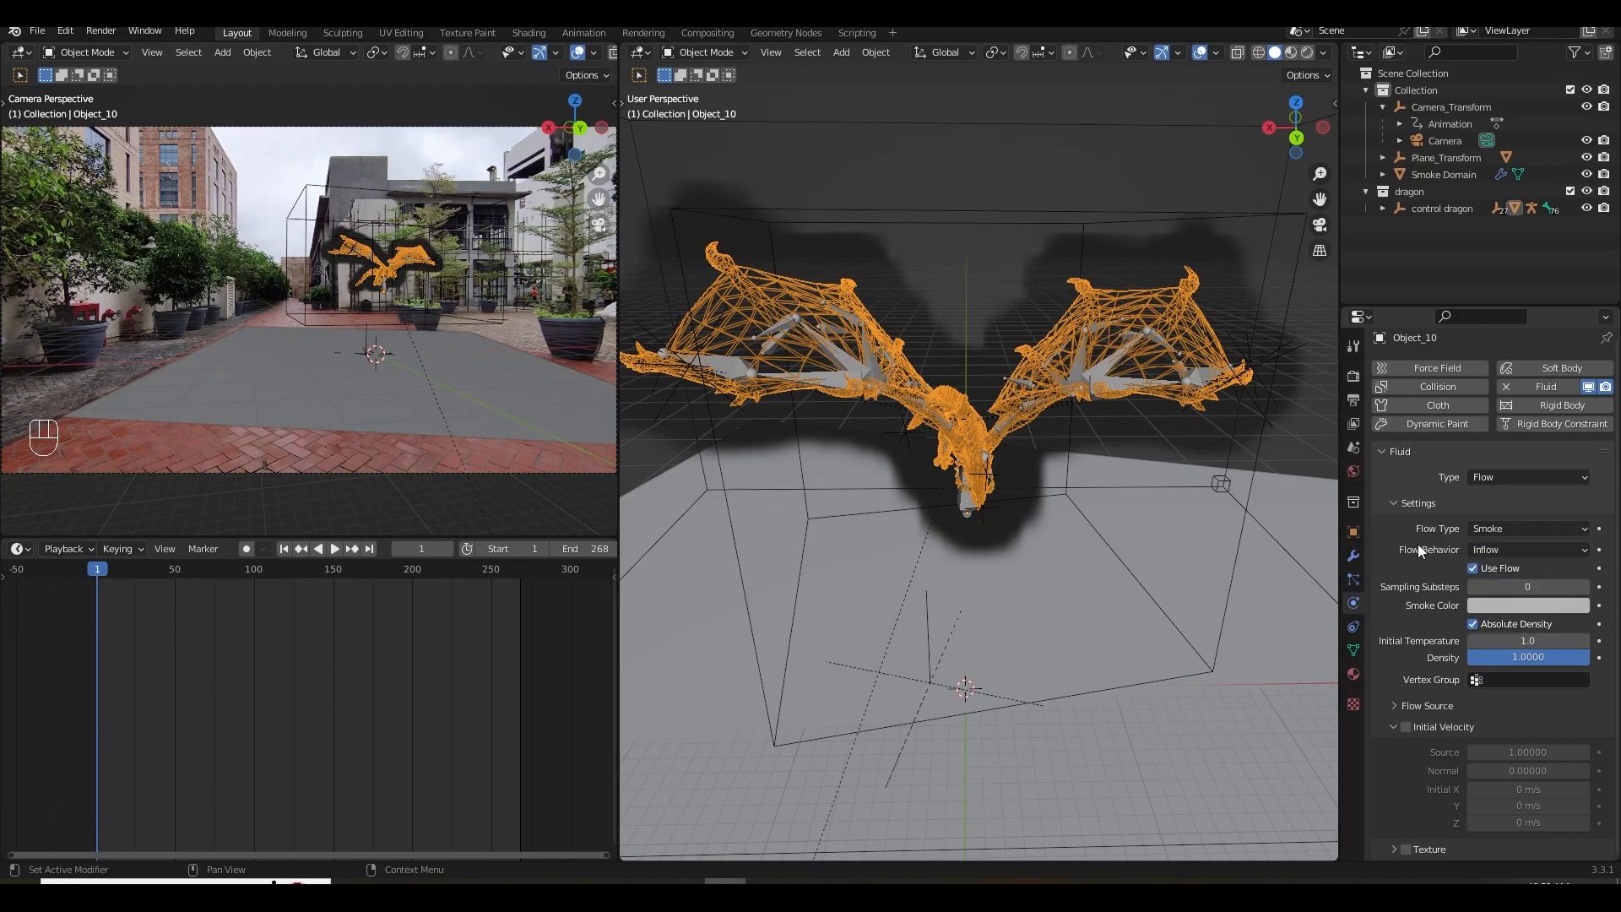
Set the smoke density of the dragon's fluid flow to 2.
{"action": "scroll", "coordinate": [1421, 561], "scroll_direction": "down", "scroll_amount": 2}
{"action": "left_click", "coordinate": [1529, 658]}
{"action": "type", "text": "2"}
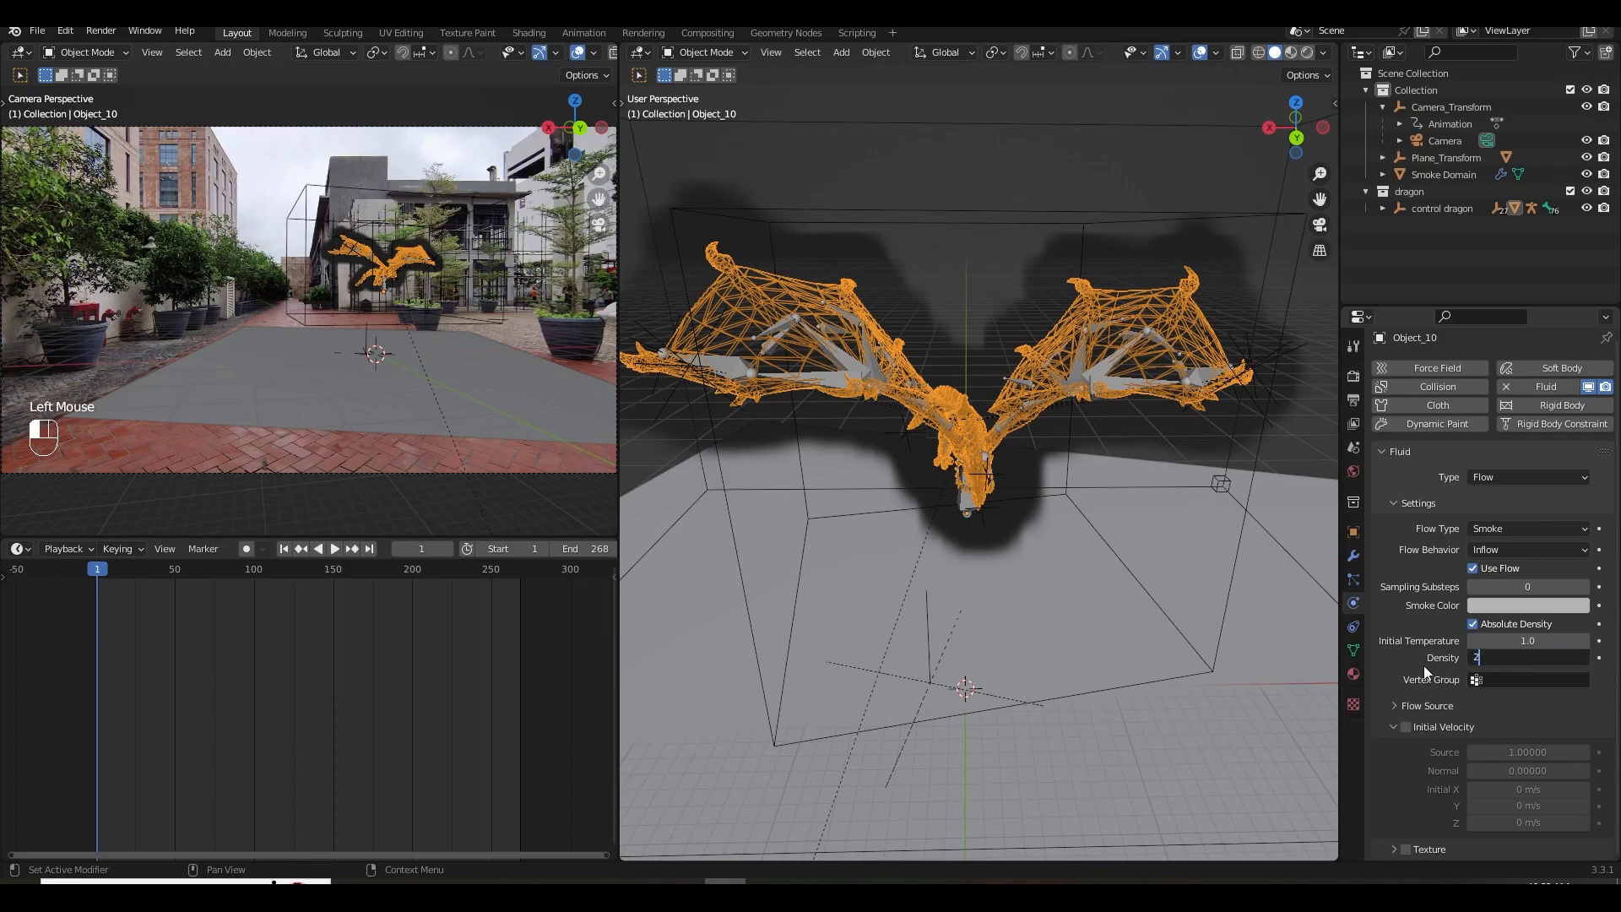
{"action": "key", "text": "Return"}
{"action": "left_click", "coordinate": [1514, 660]}
{"action": "type", "text": "1"}
{"action": "key", "text": "Return"}
{"action": "left_click", "coordinate": [1504, 660]}
{"action": "type", "text": "2"}
{"action": "key", "text": "Return"}
Set the dragon flow's initial temperature to 0.5 and enable Initial Velocity.
{"action": "left_click", "coordinate": [1519, 640]}
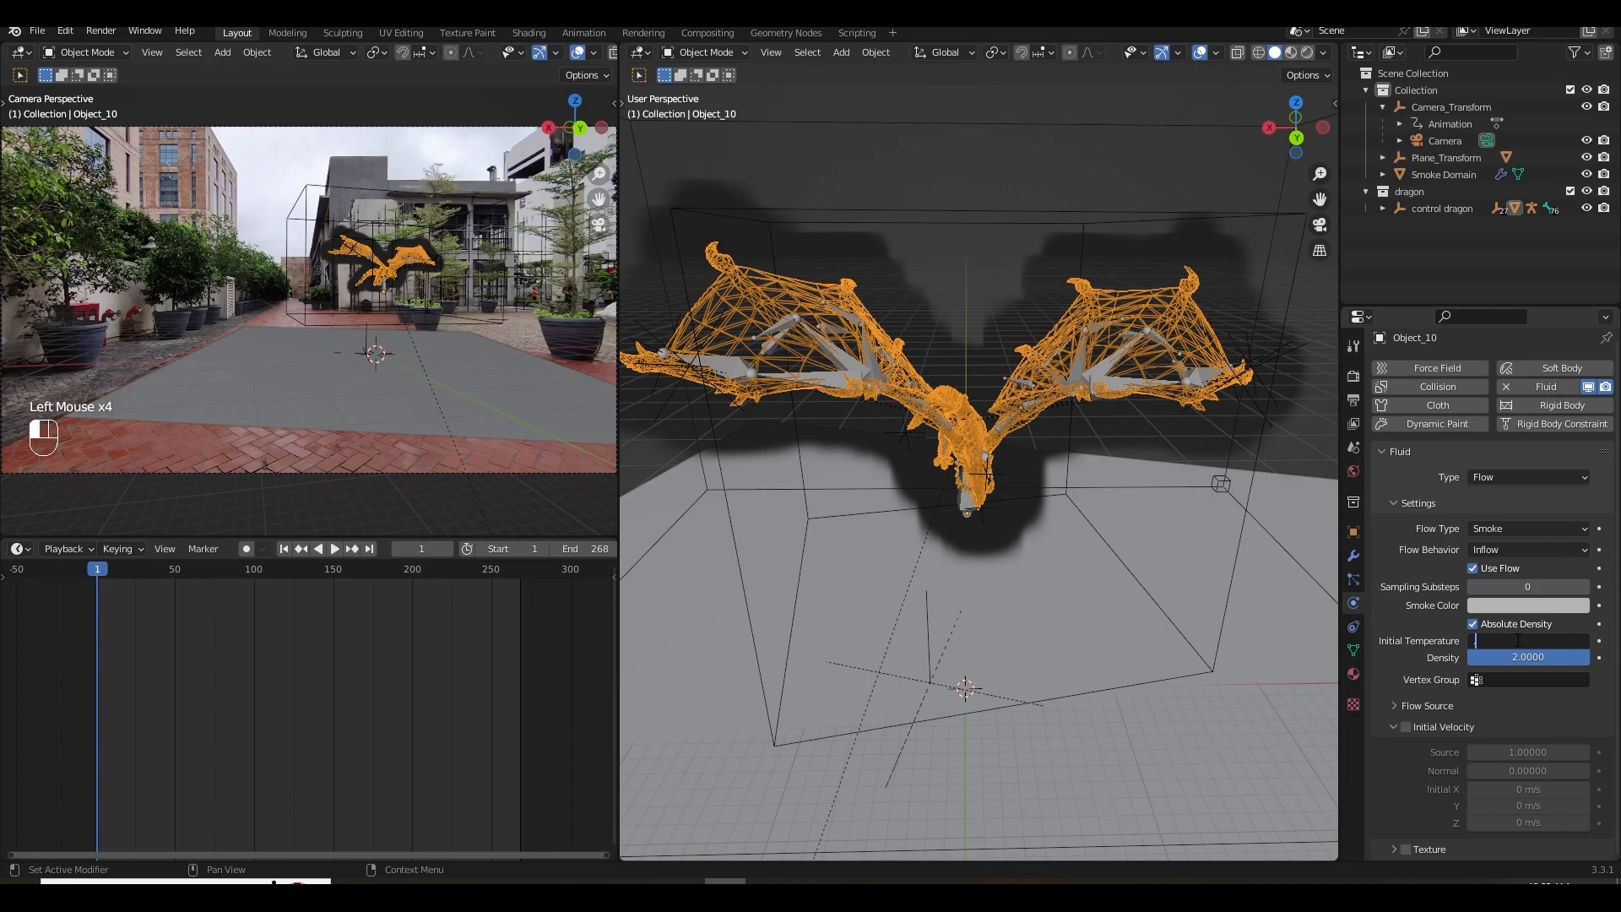
{"action": "type", "text": ".5"}
{"action": "key", "text": "Return"}
{"action": "scroll", "coordinate": [1405, 726], "scroll_direction": "down", "scroll_amount": 3}
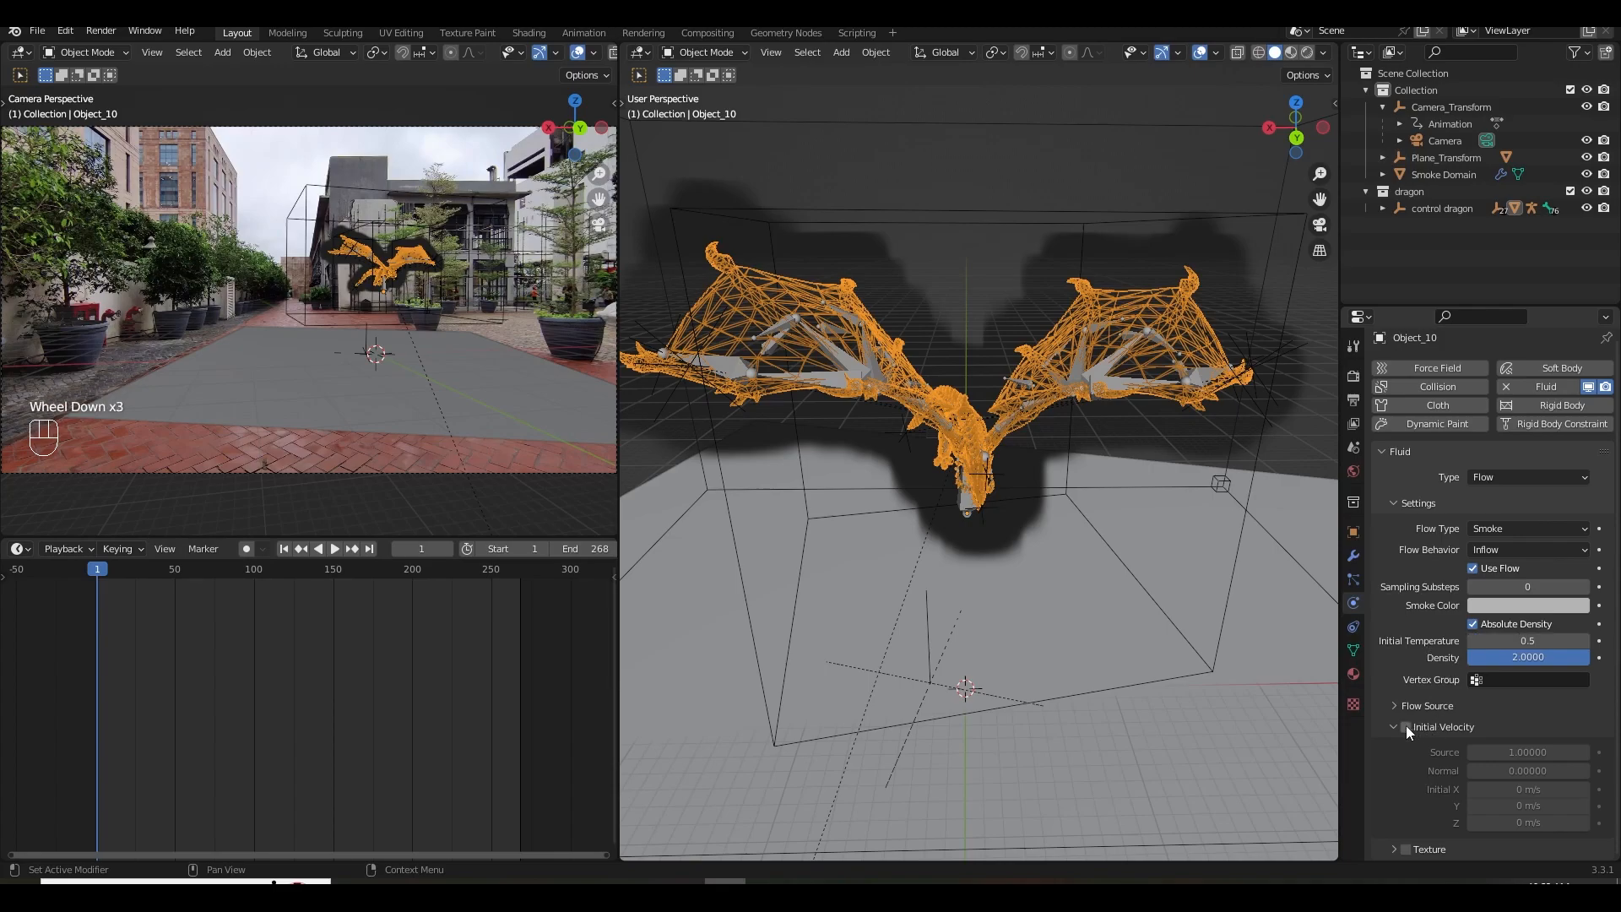
{"action": "left_click", "coordinate": [1444, 727]}
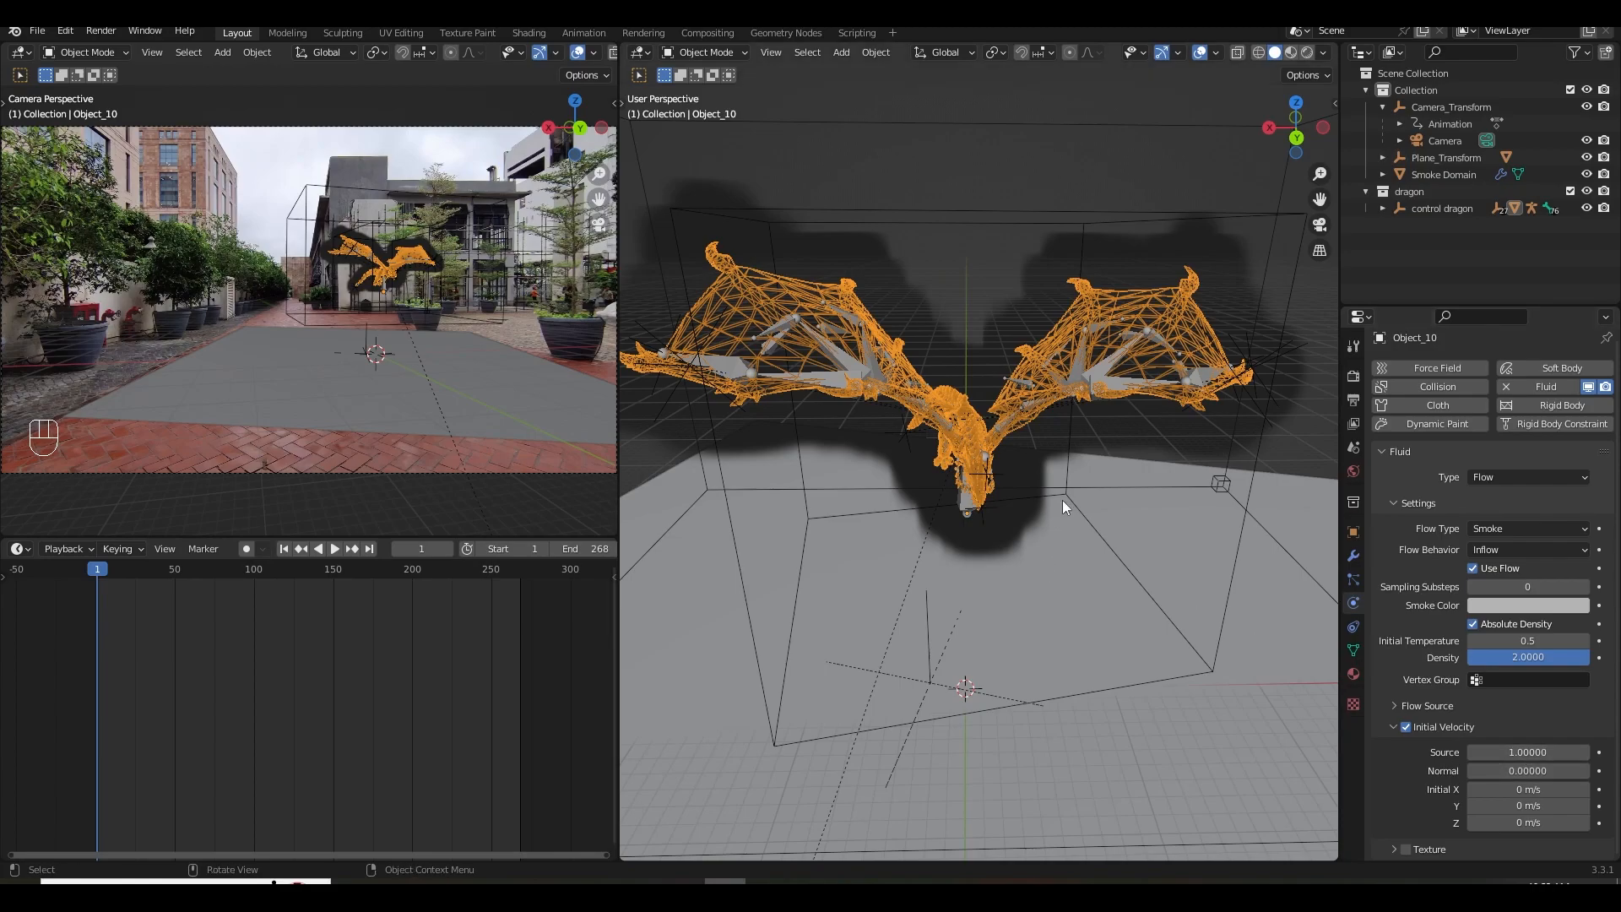
Save the project file and briefly play back the smoke simulation, ending at the first frame.
{"action": "scroll", "coordinate": [1016, 428], "scroll_direction": "down", "scroll_amount": 2}
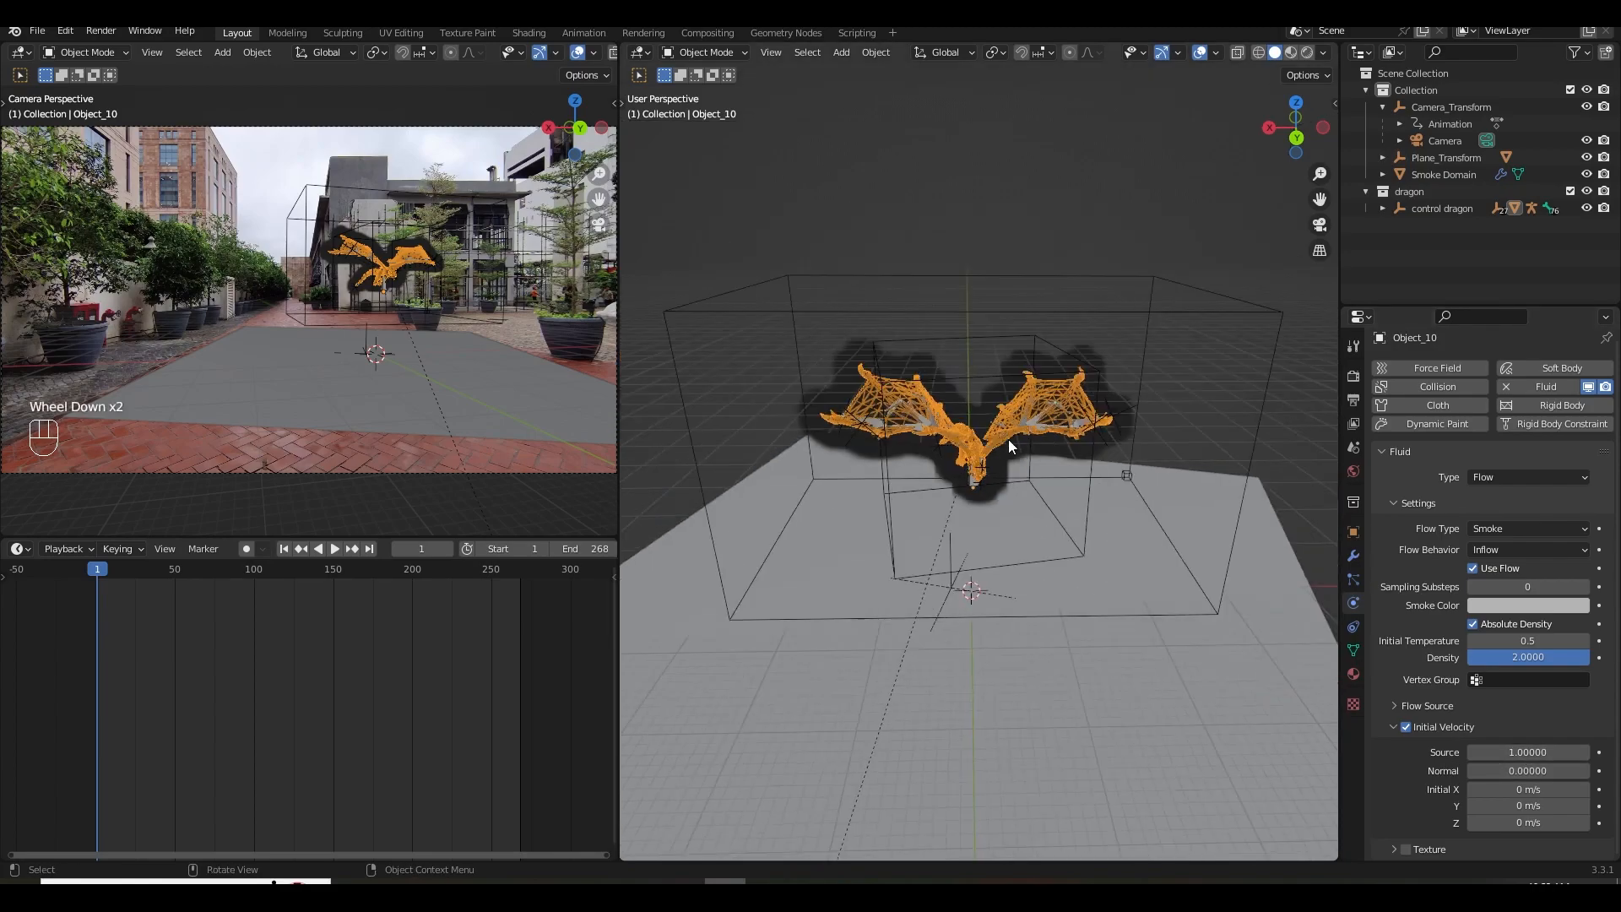
{"action": "middle_click_drag", "start_coordinate": [1007, 439], "coordinate": [1050, 421]}
{"action": "double_click", "coordinate": [1404, 706]}
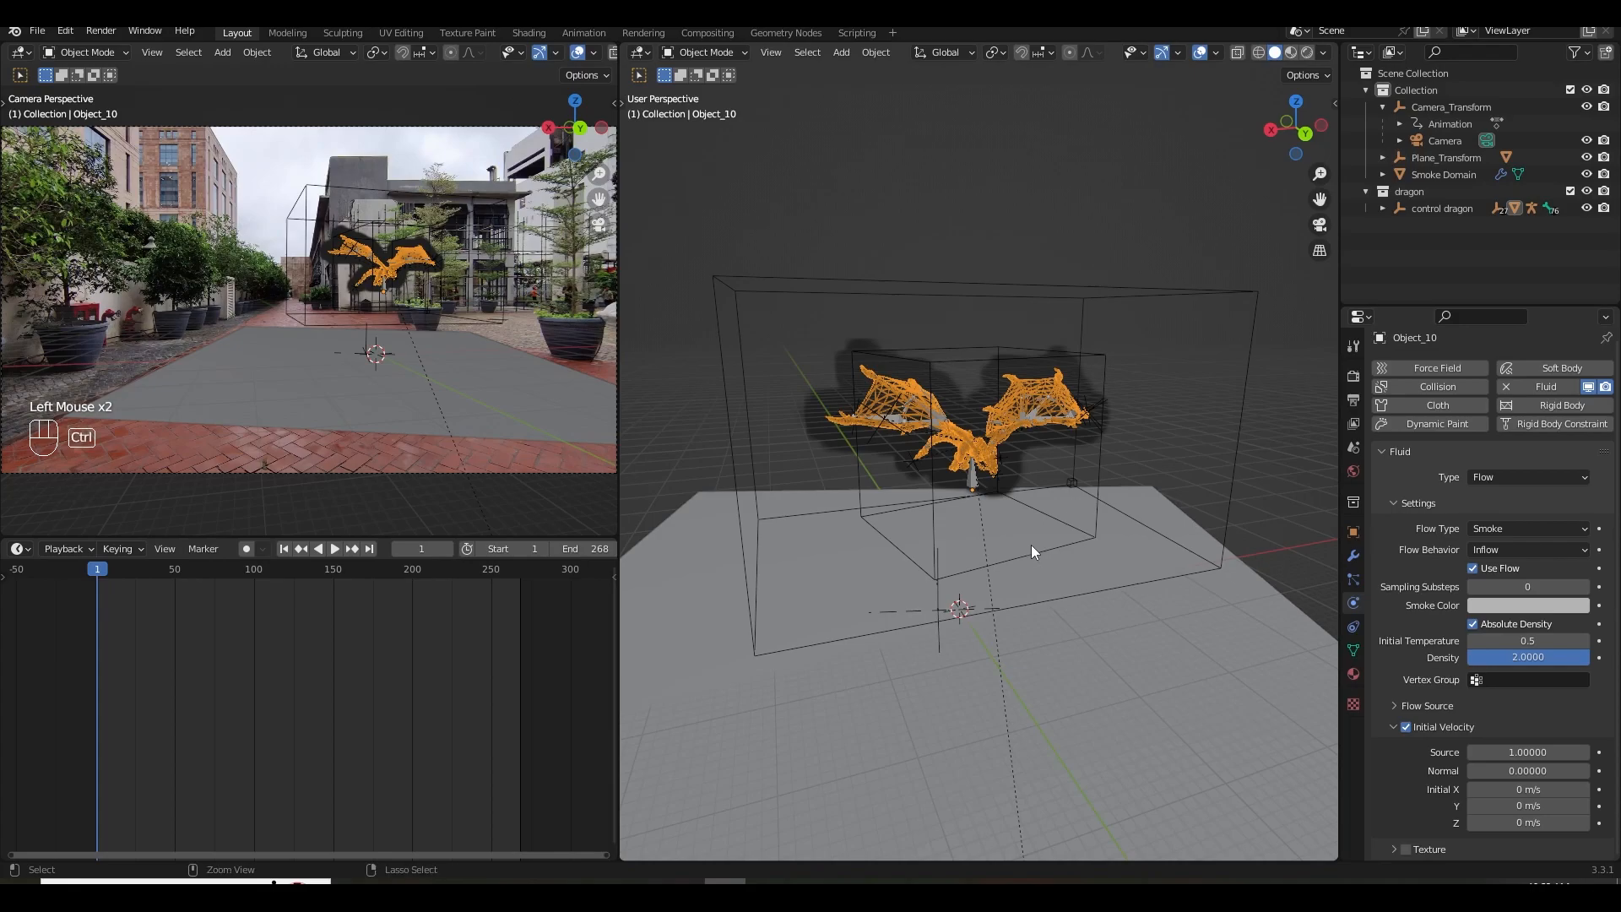
{"action": "key", "text": "ctrl+s"}
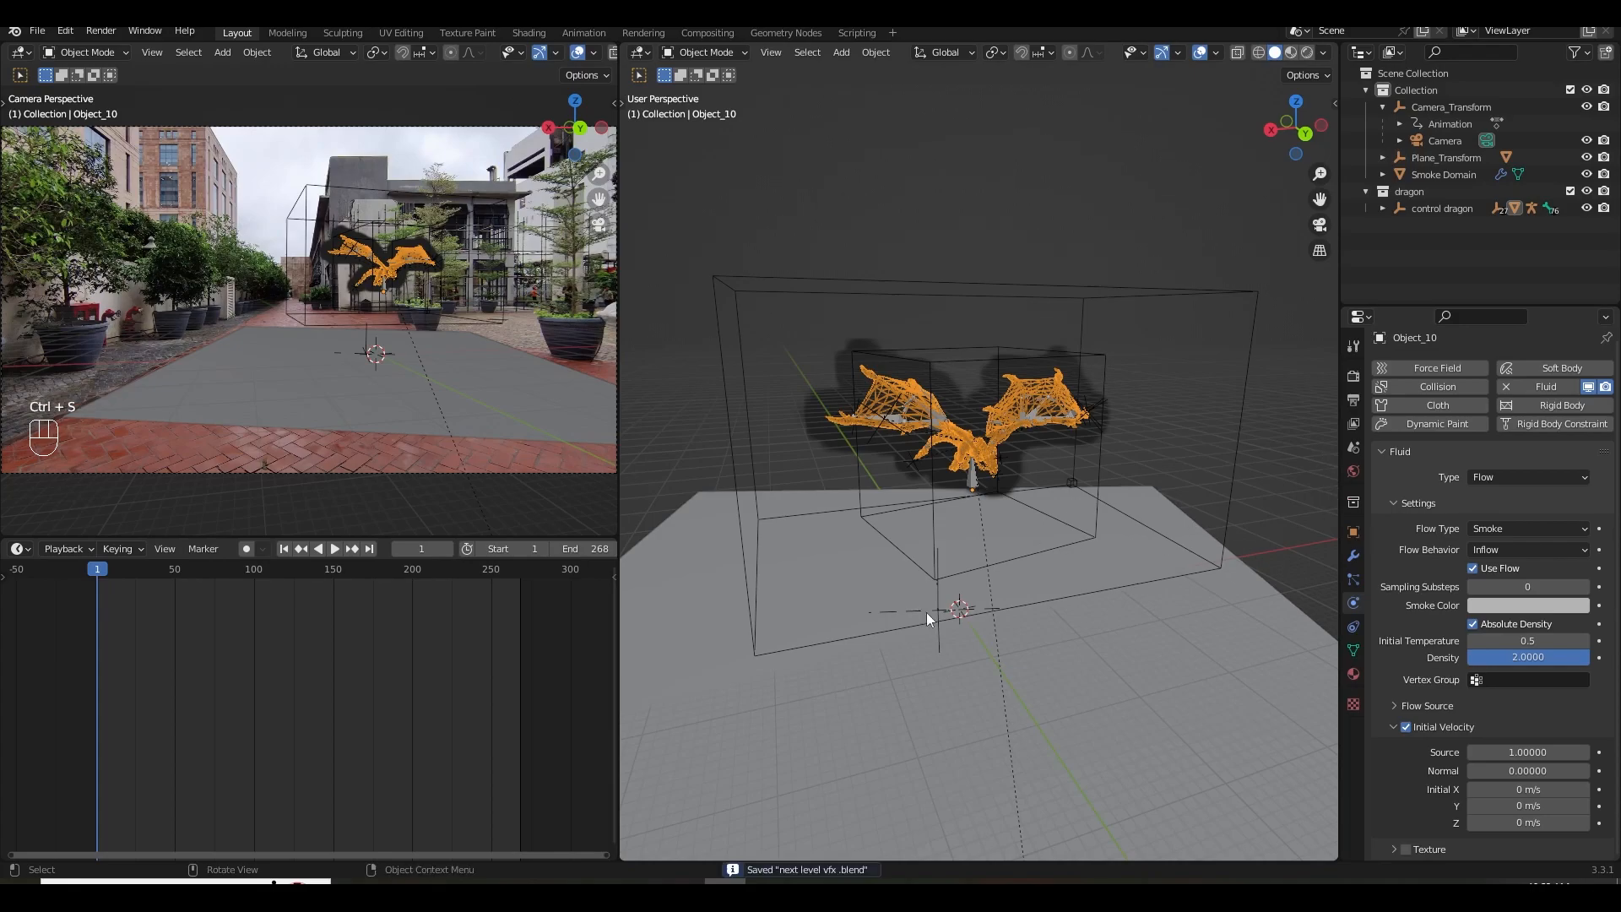
{"action": "left_click", "coordinate": [334, 548]}
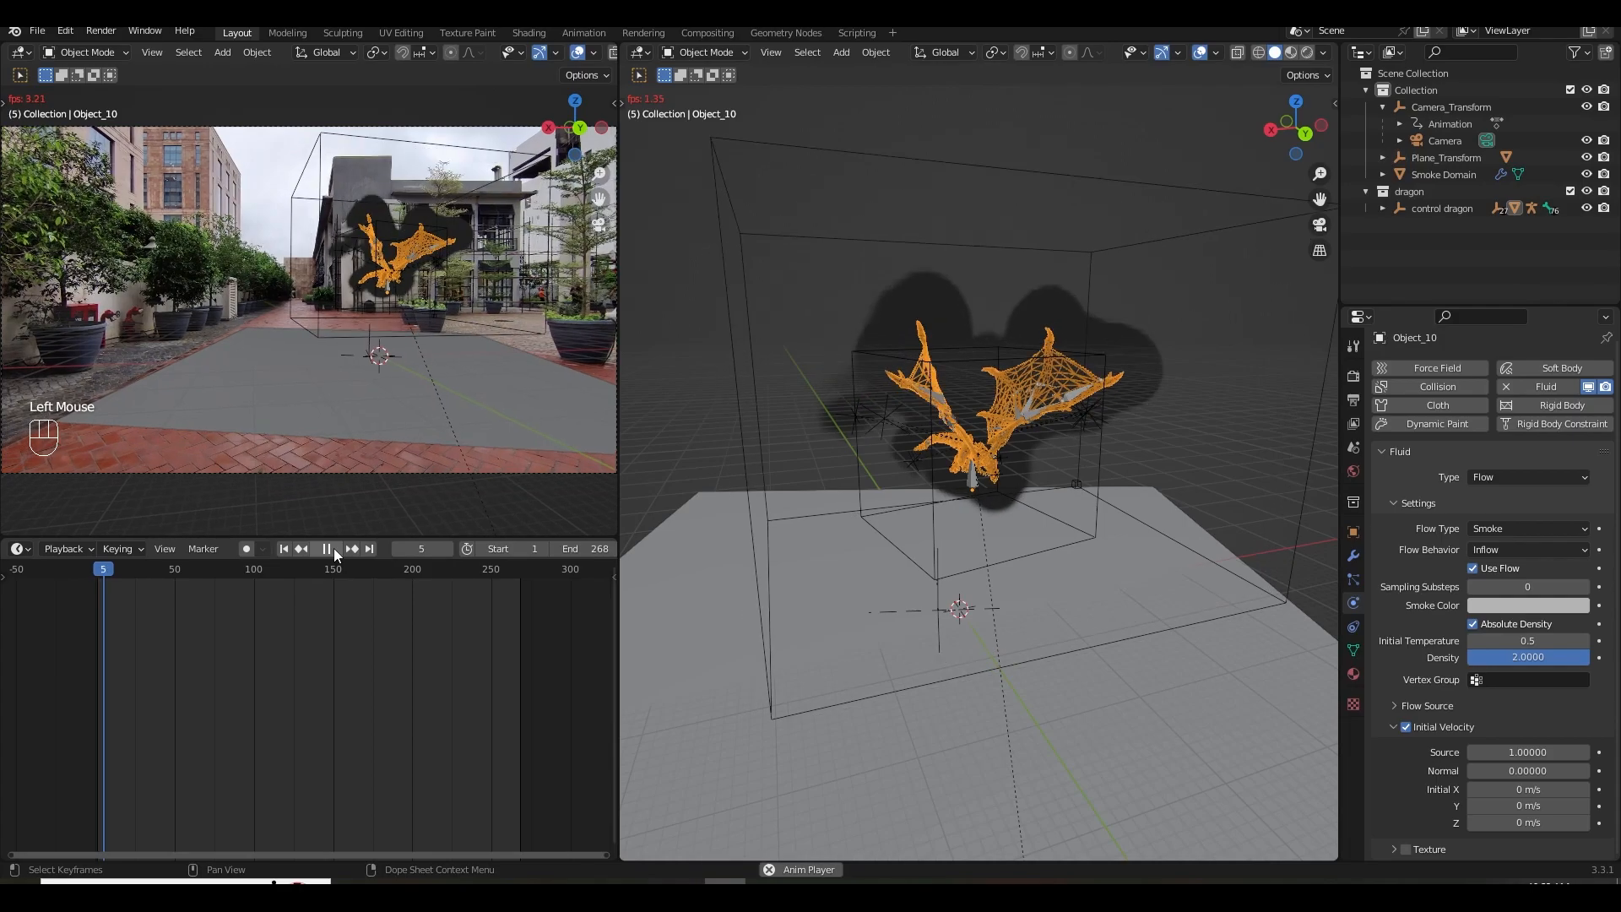
{"action": "left_click", "coordinate": [285, 550]}
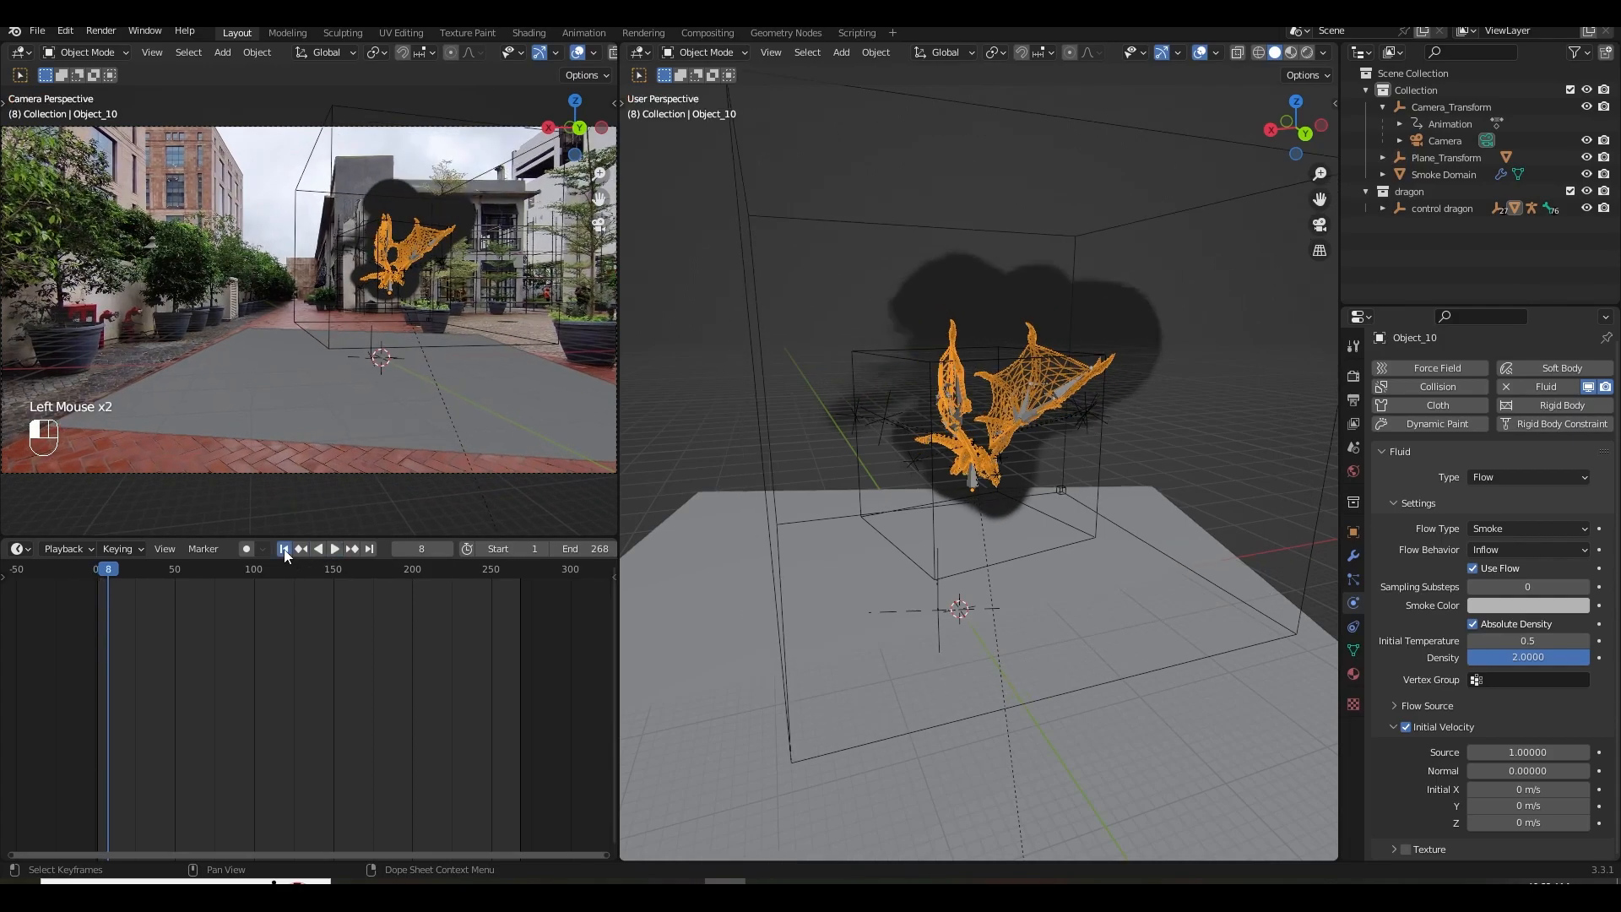
Set the smoke domain's cache type to All and start baking the whole simulation.
{"action": "left_click", "coordinate": [833, 277]}
{"action": "scroll", "coordinate": [1437, 692], "scroll_direction": "down", "scroll_amount": 8}
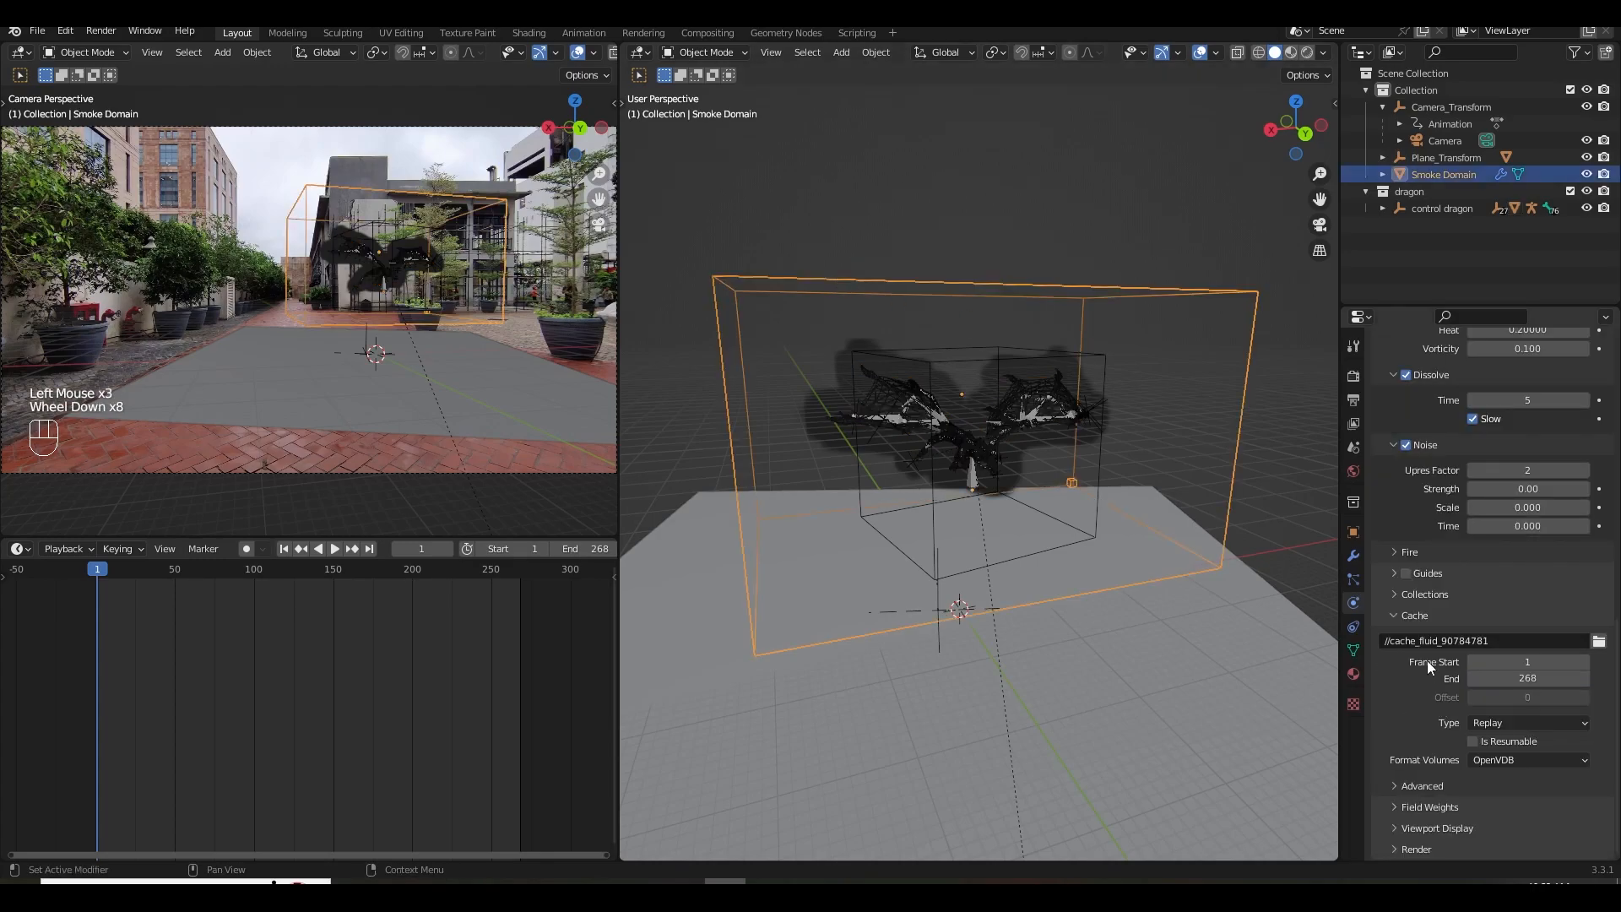
{"action": "left_click", "coordinate": [1517, 721]}
{"action": "left_click", "coordinate": [1511, 779]}
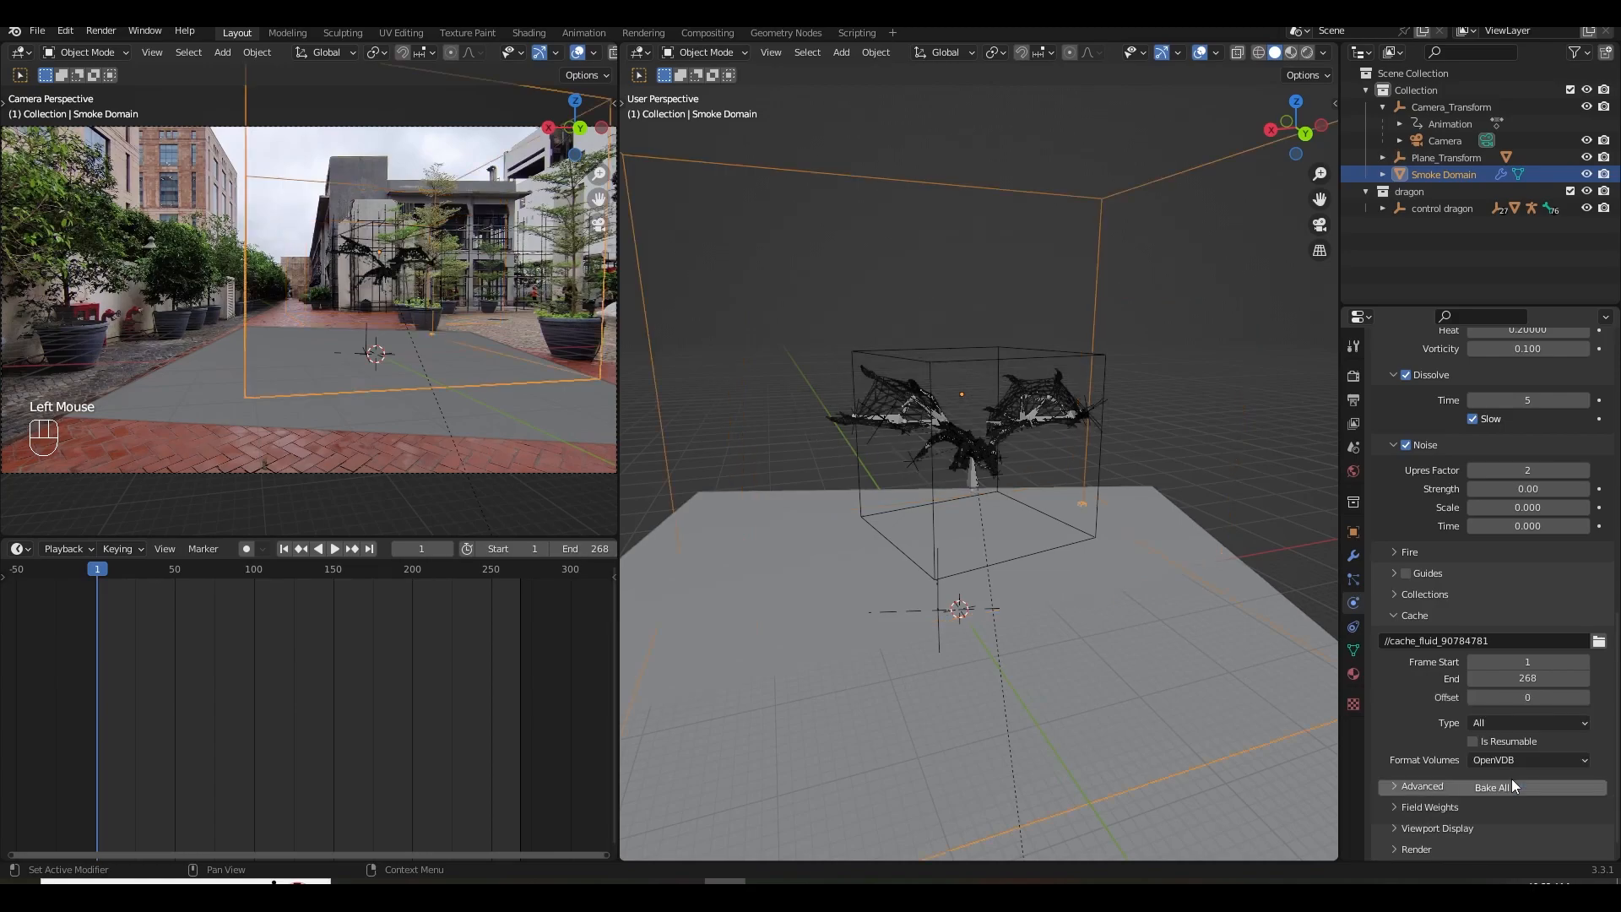
{"action": "left_click", "coordinate": [1485, 787]}
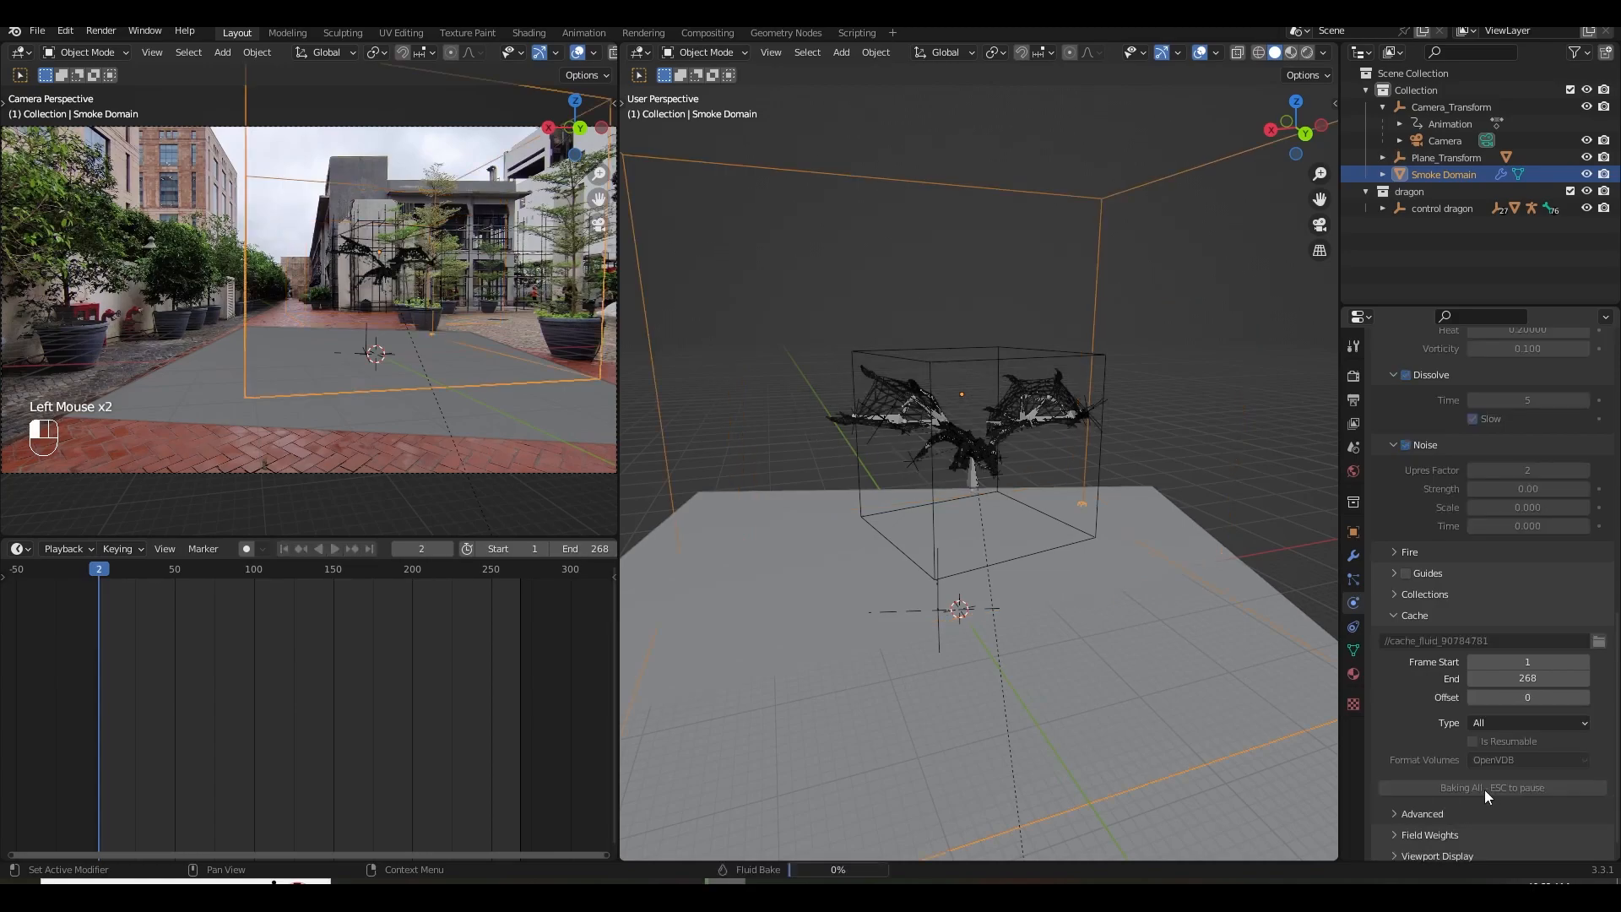
Stop the running fluid bake and play back the baked smoke from the first frame.
{"action": "key", "text": "Escape"}
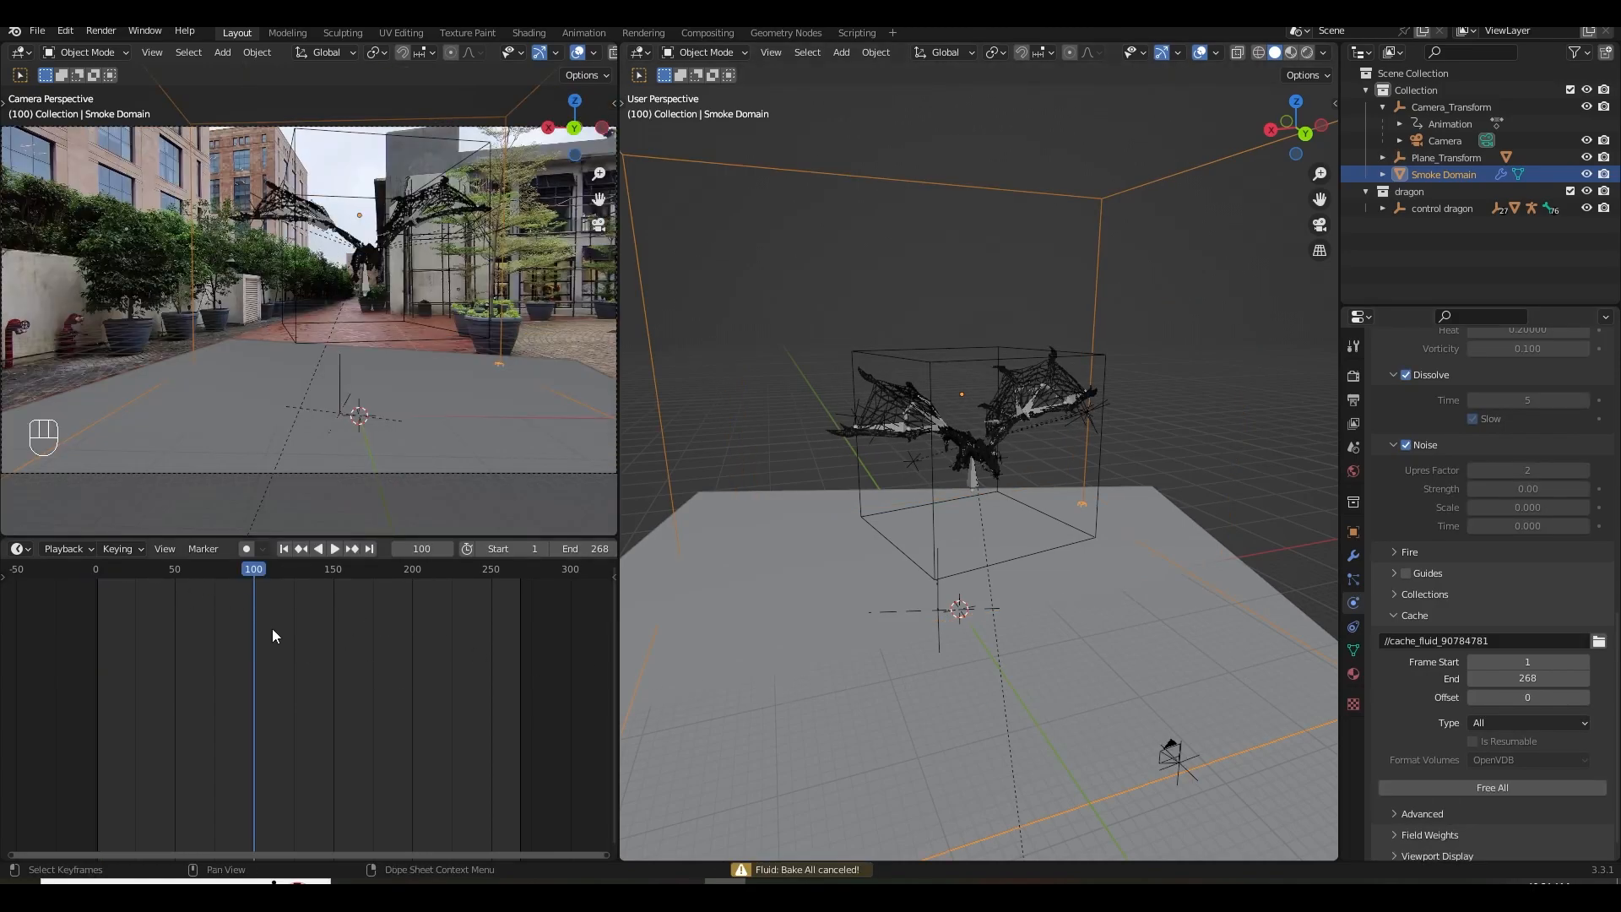
{"action": "left_click", "coordinate": [285, 549]}
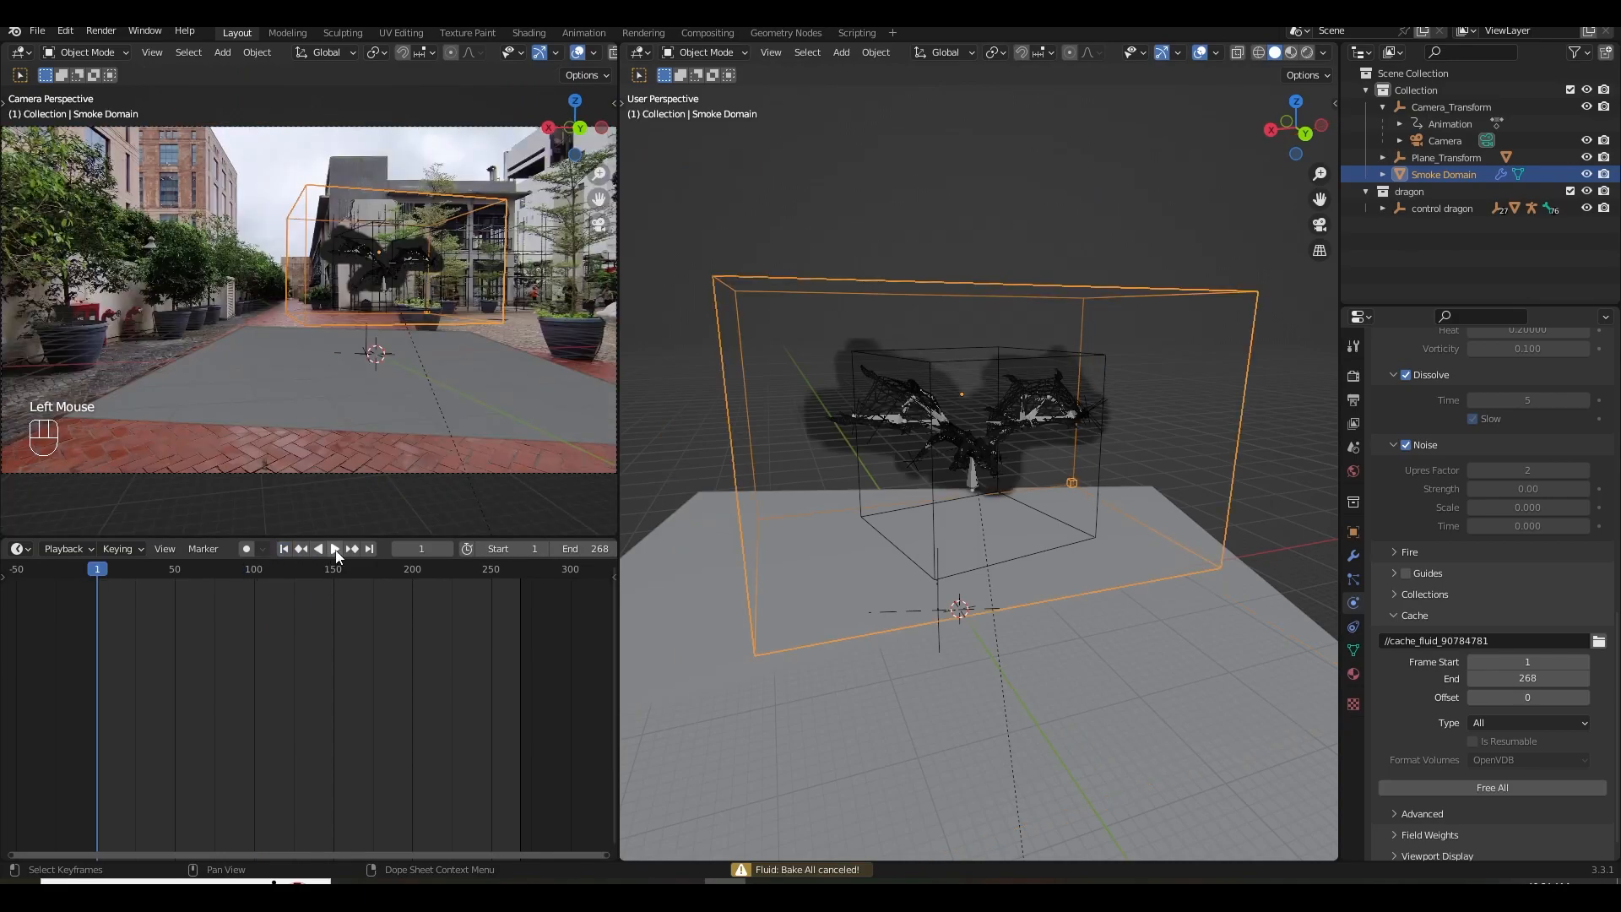
{"action": "left_click", "coordinate": [335, 548]}
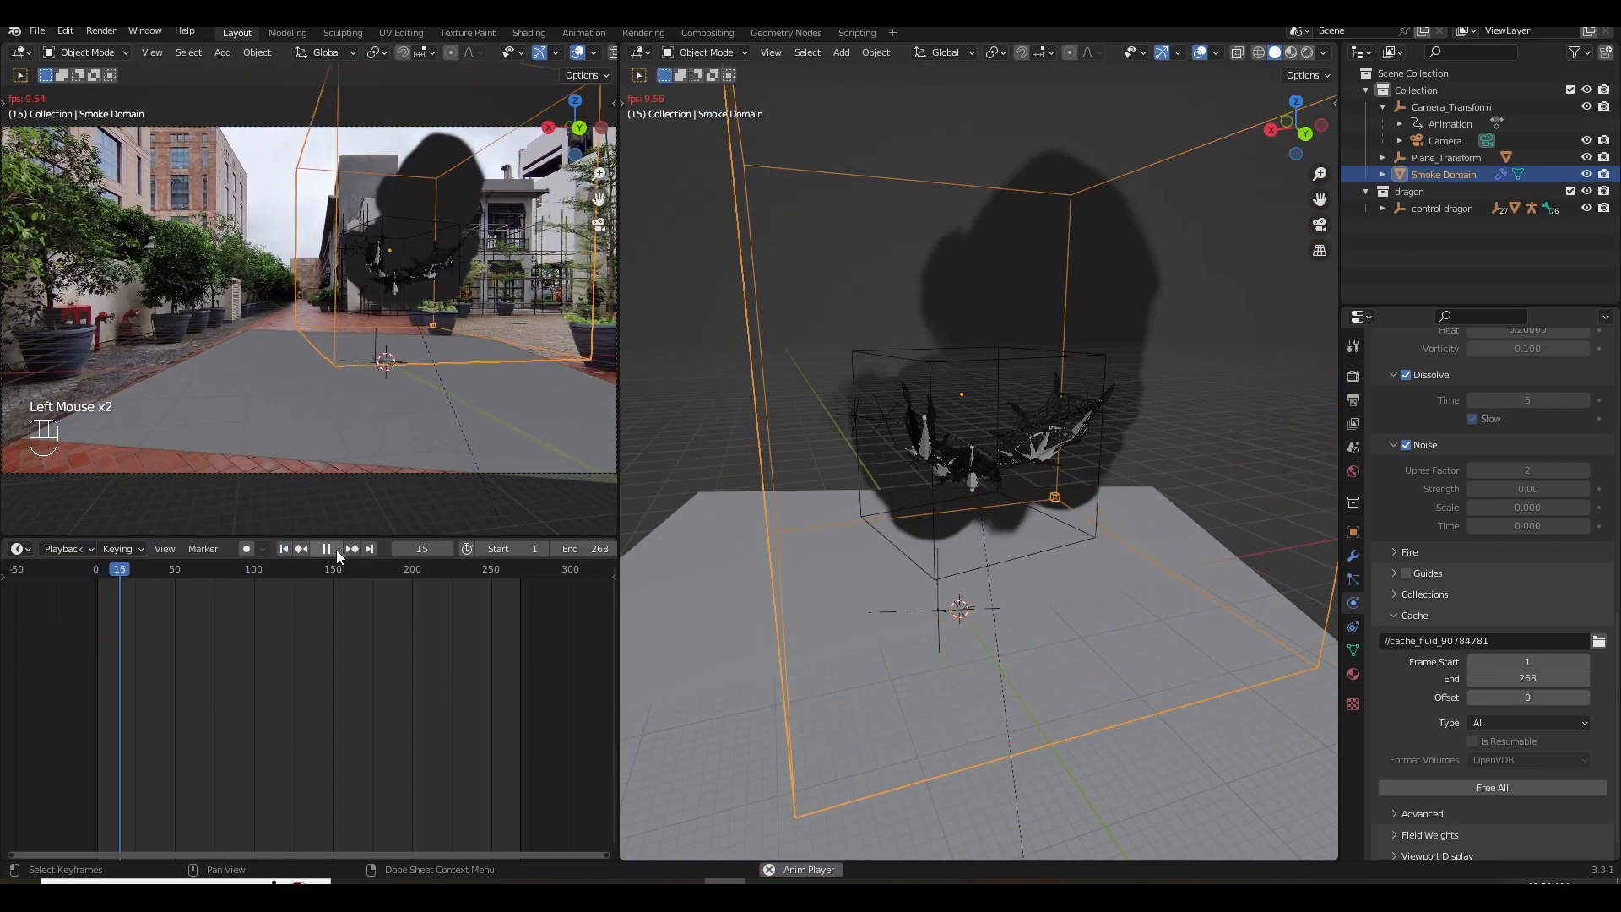
{"action": "left_click", "coordinate": [336, 549]}
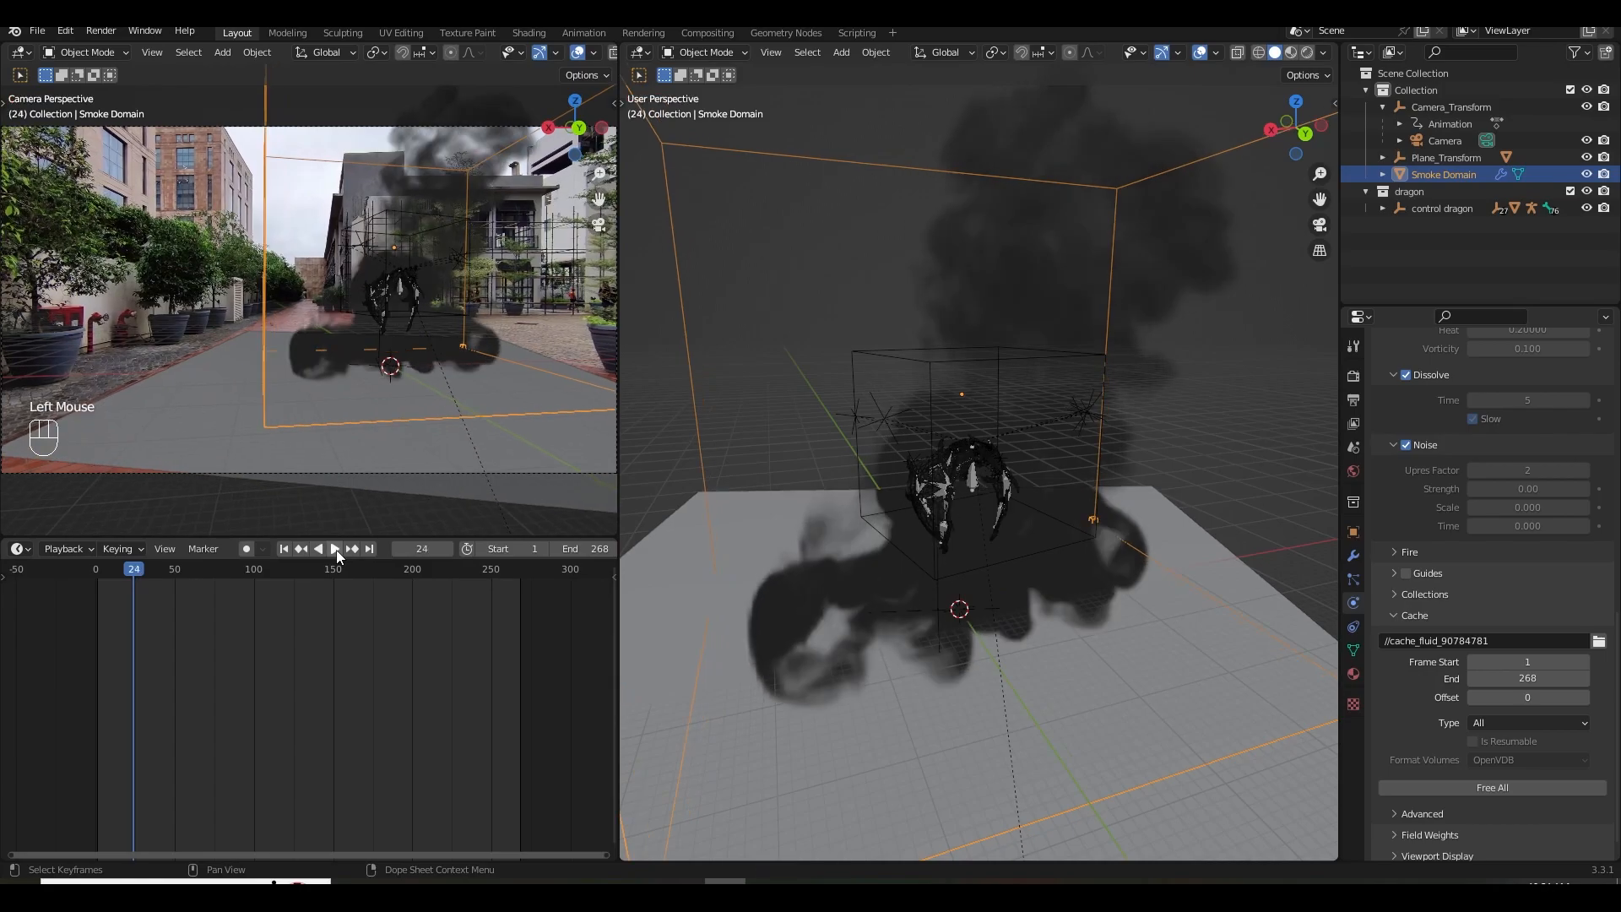
Replay the dragon's smoke simulation from the first frame while viewing the whole smoke domain.
{"action": "middle_click_drag", "start_coordinate": [1019, 388], "coordinate": [1053, 283]}
{"action": "scroll", "coordinate": [1095, 331], "scroll_direction": "down", "scroll_amount": 2}
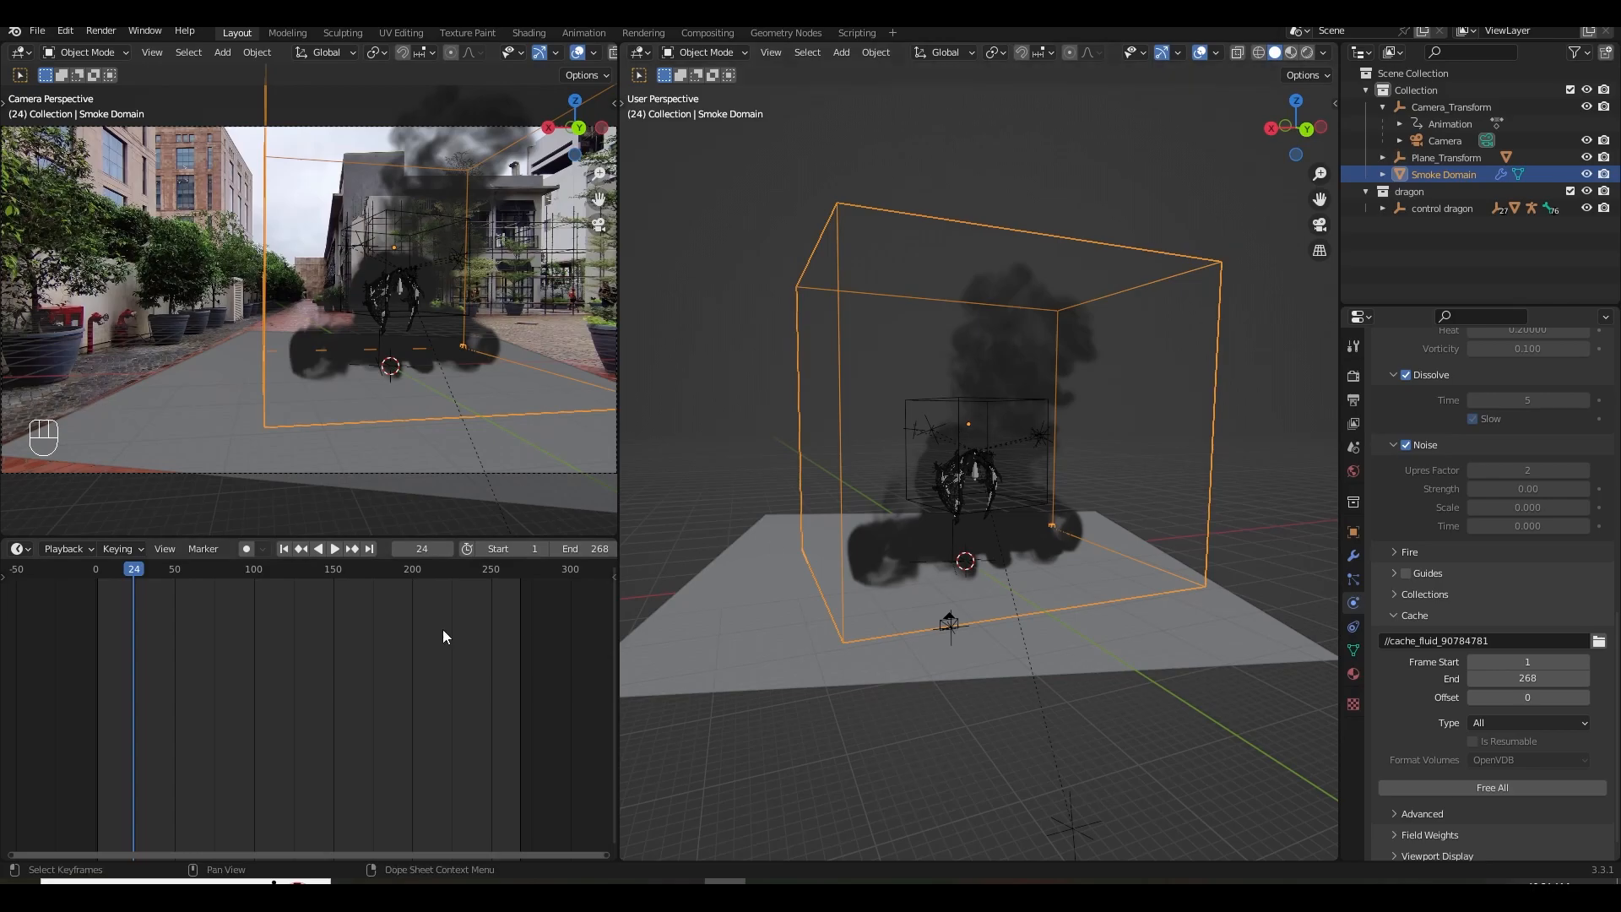
{"action": "left_click", "coordinate": [285, 549]}
{"action": "left_click", "coordinate": [334, 549]}
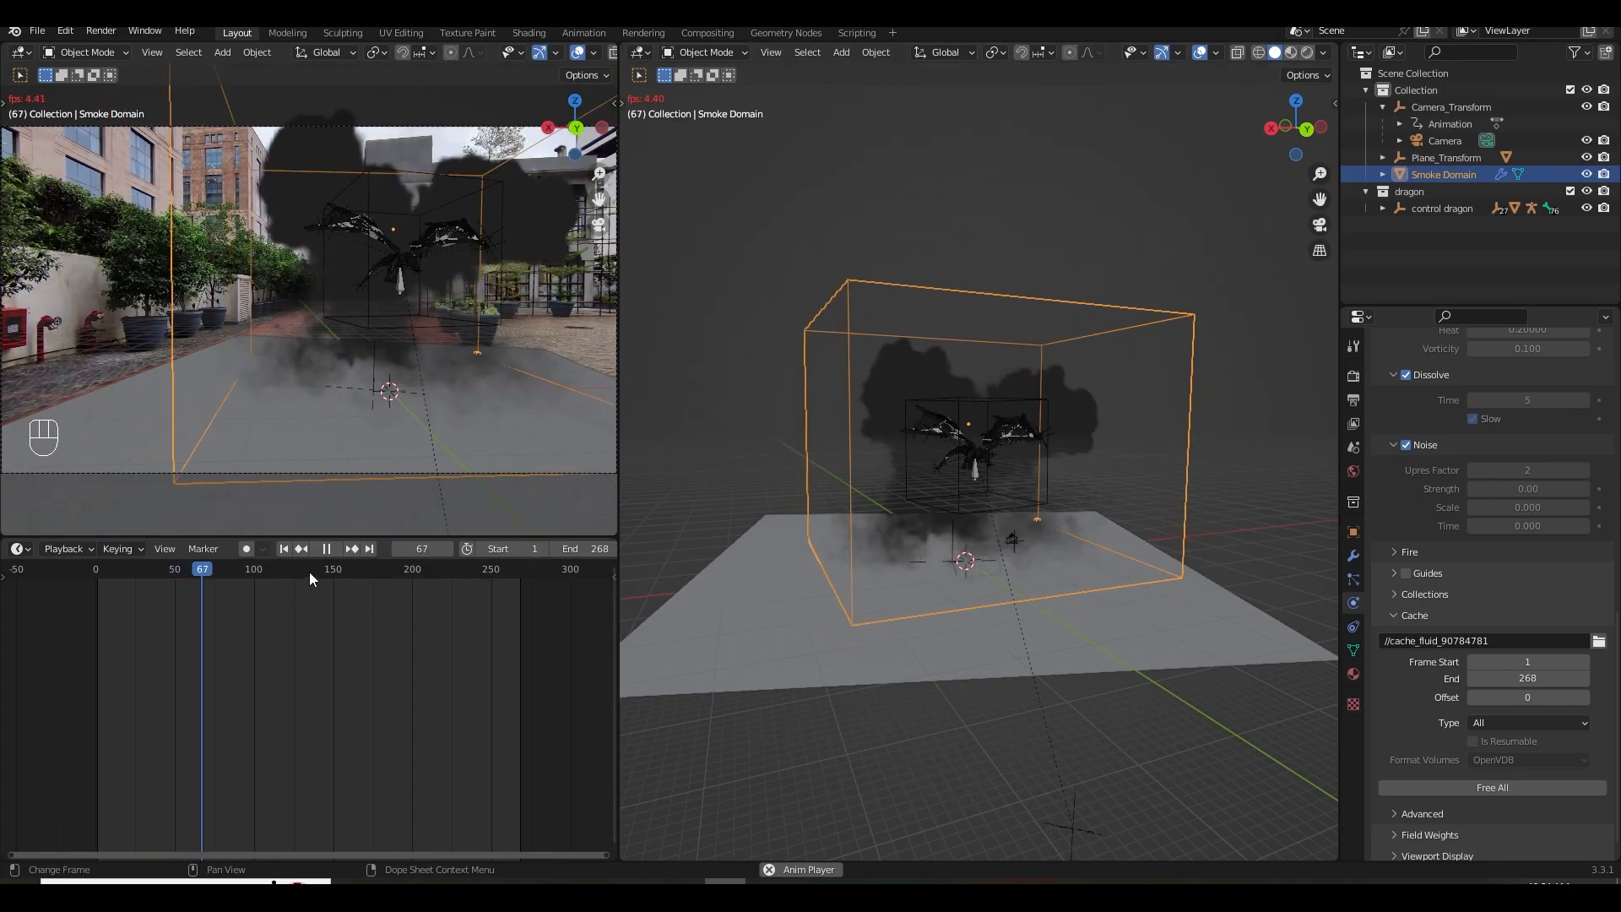
{"action": "left_click", "coordinate": [326, 549]}
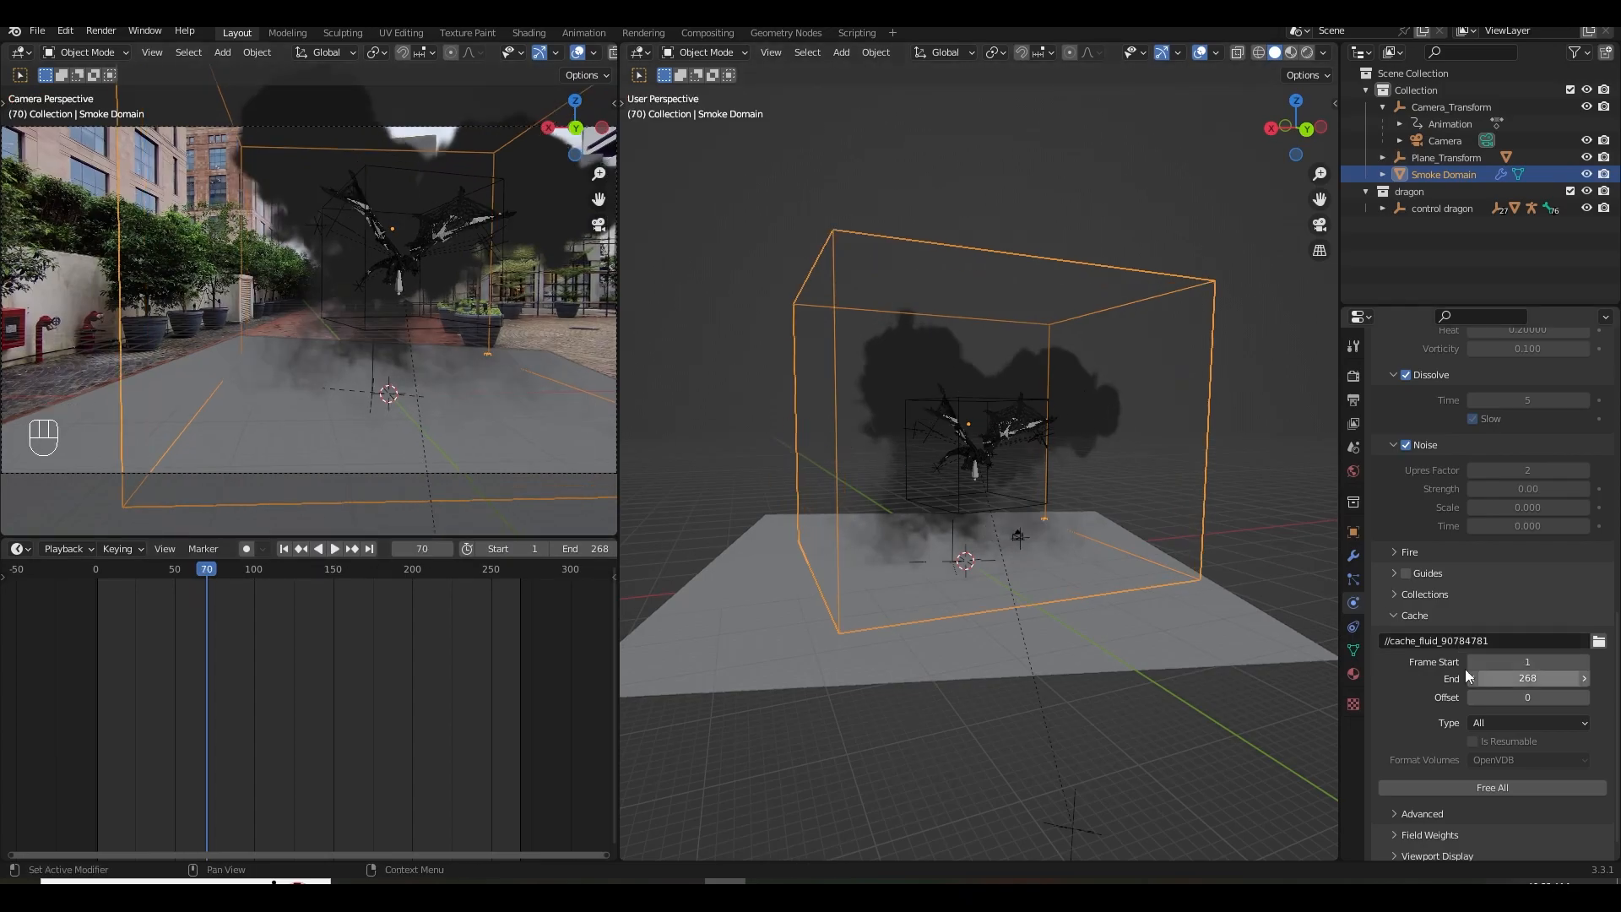
Free the smoke domain's baked cache and return to the first frame.
{"action": "scroll", "coordinate": [1432, 641], "scroll_direction": "down", "scroll_amount": 4}
{"action": "left_click", "coordinate": [1469, 761]}
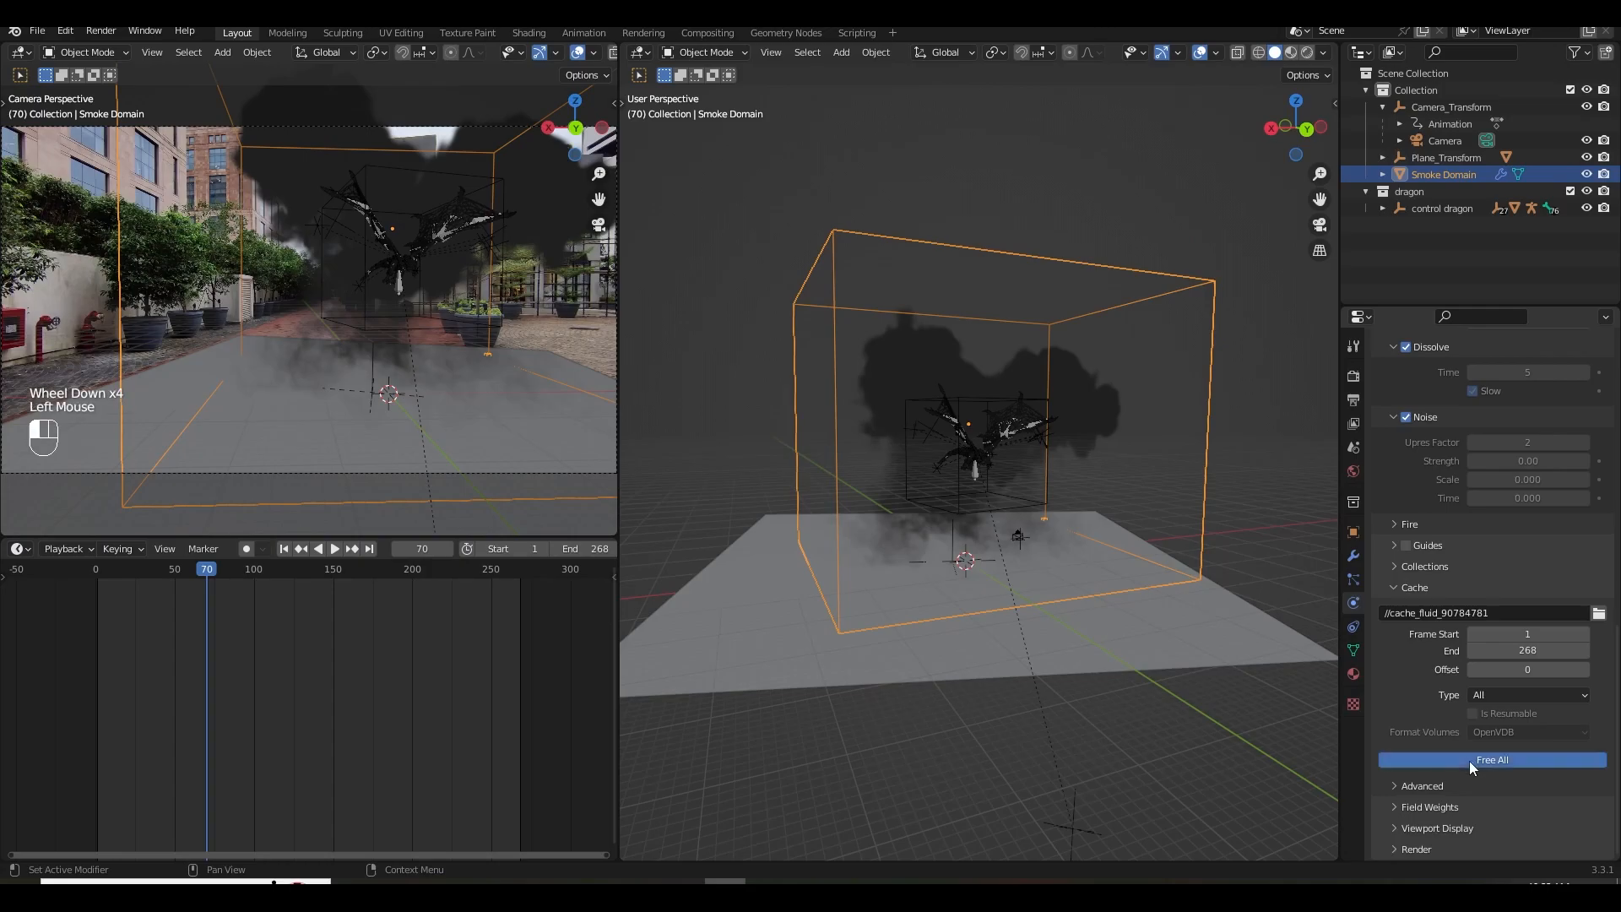
{"action": "left_click", "coordinate": [285, 549]}
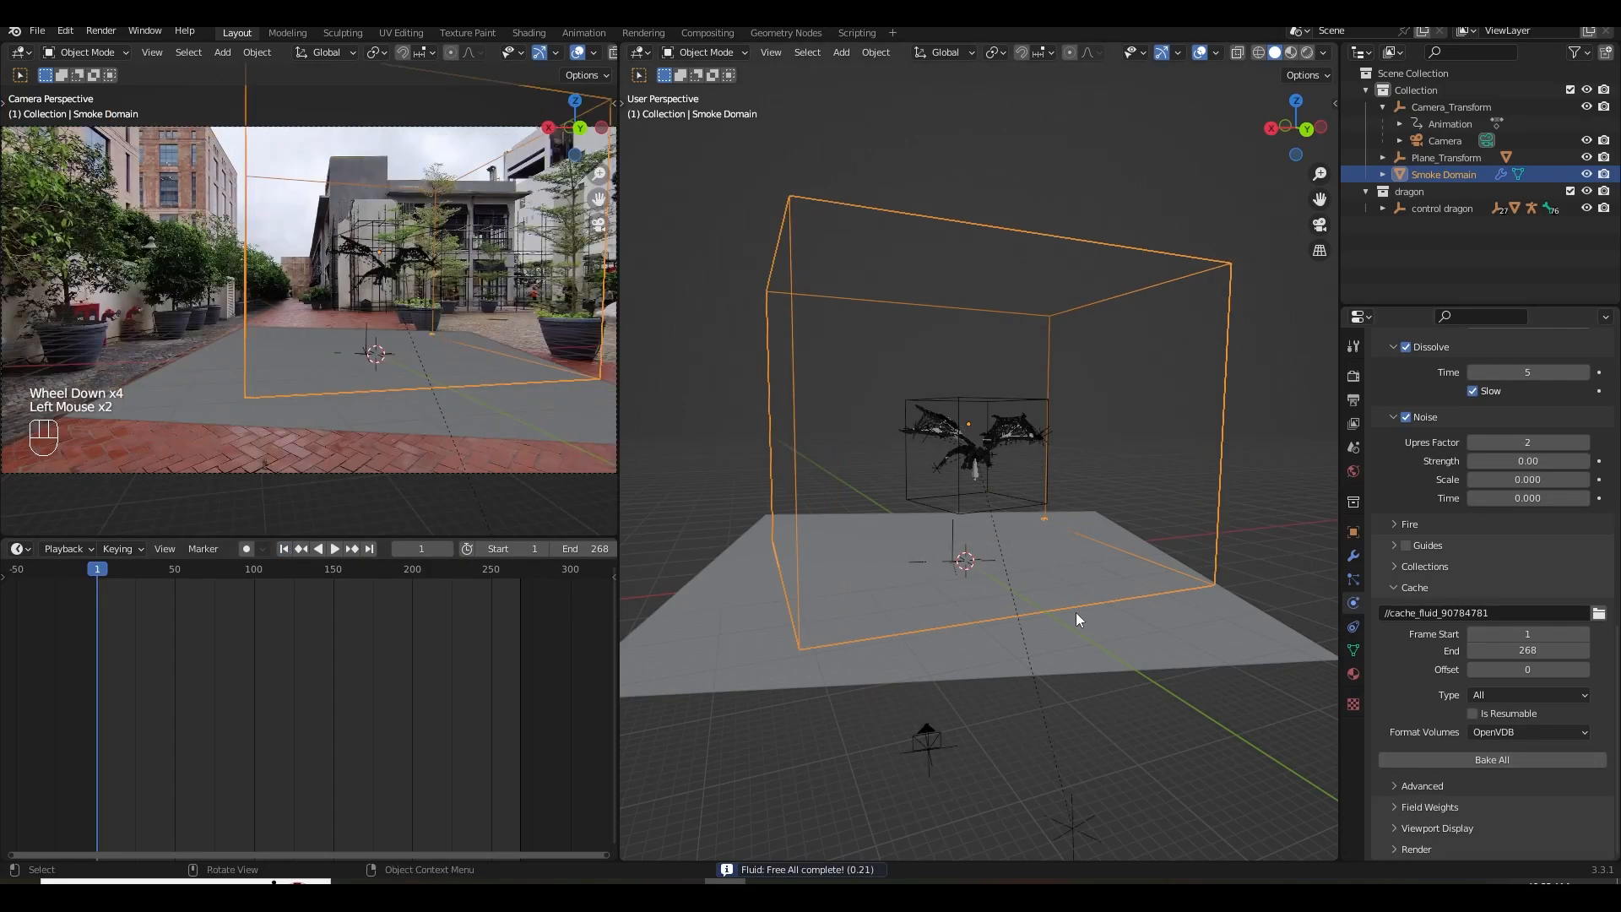
Set the smoke domain's Dissolve time to 3 and bake the fluid simulation, stopping the bake early.
{"action": "scroll", "coordinate": [1493, 538], "scroll_direction": "up", "scroll_amount": 3}
{"action": "left_click", "coordinate": [1517, 474]}
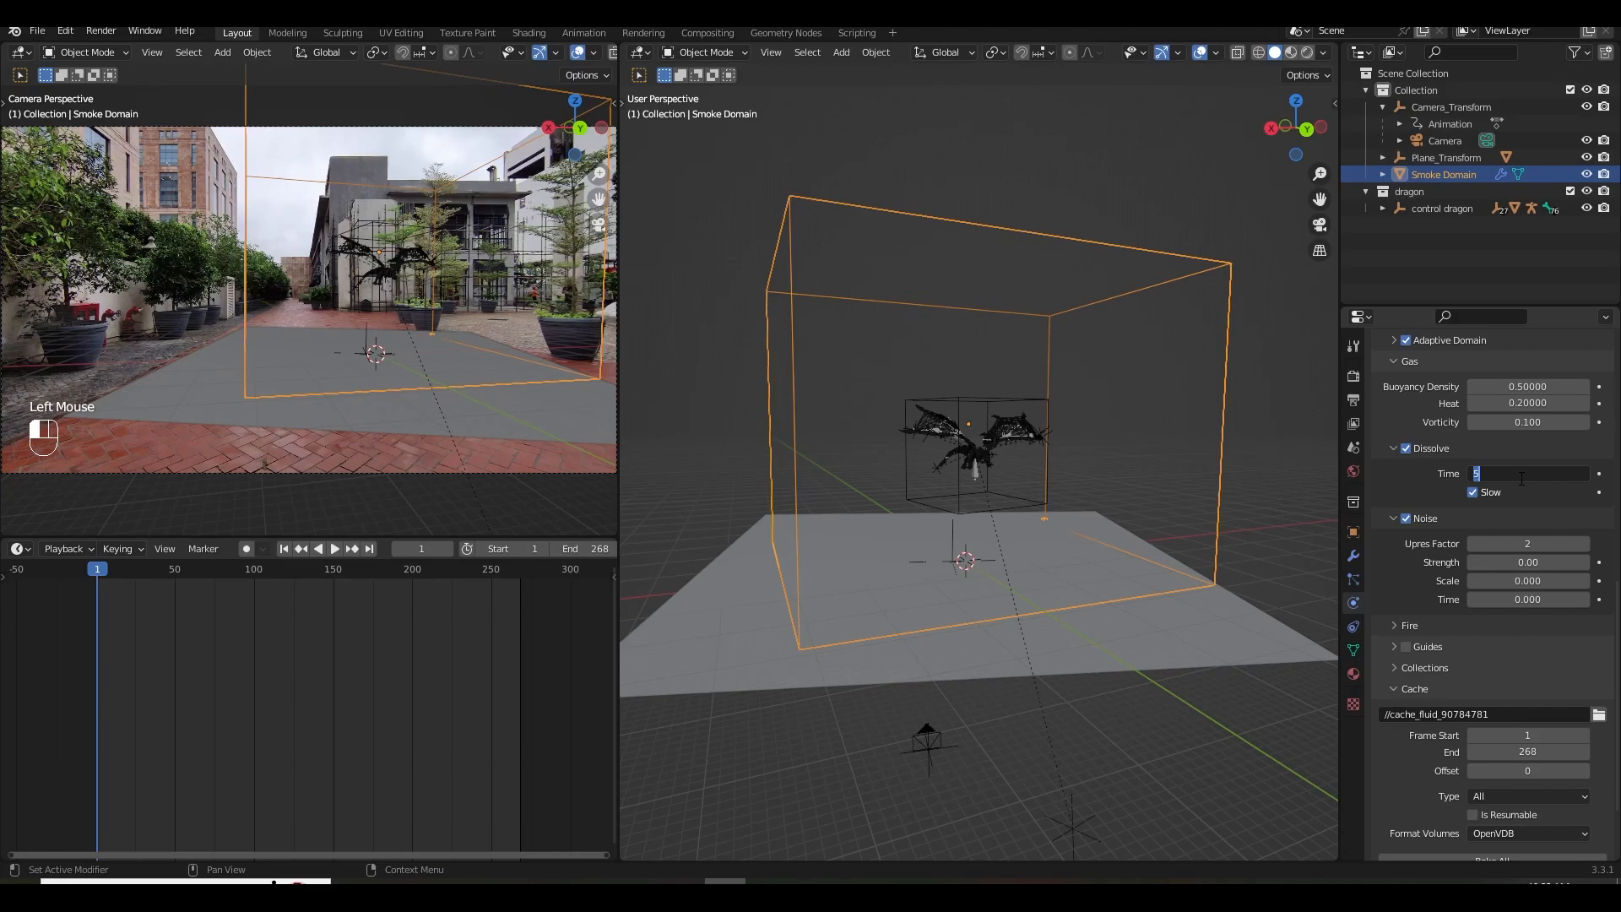
{"action": "type", "text": "3"}
{"action": "left_click", "coordinate": [1455, 489]}
{"action": "scroll", "coordinate": [1419, 693], "scroll_direction": "down", "scroll_amount": 2}
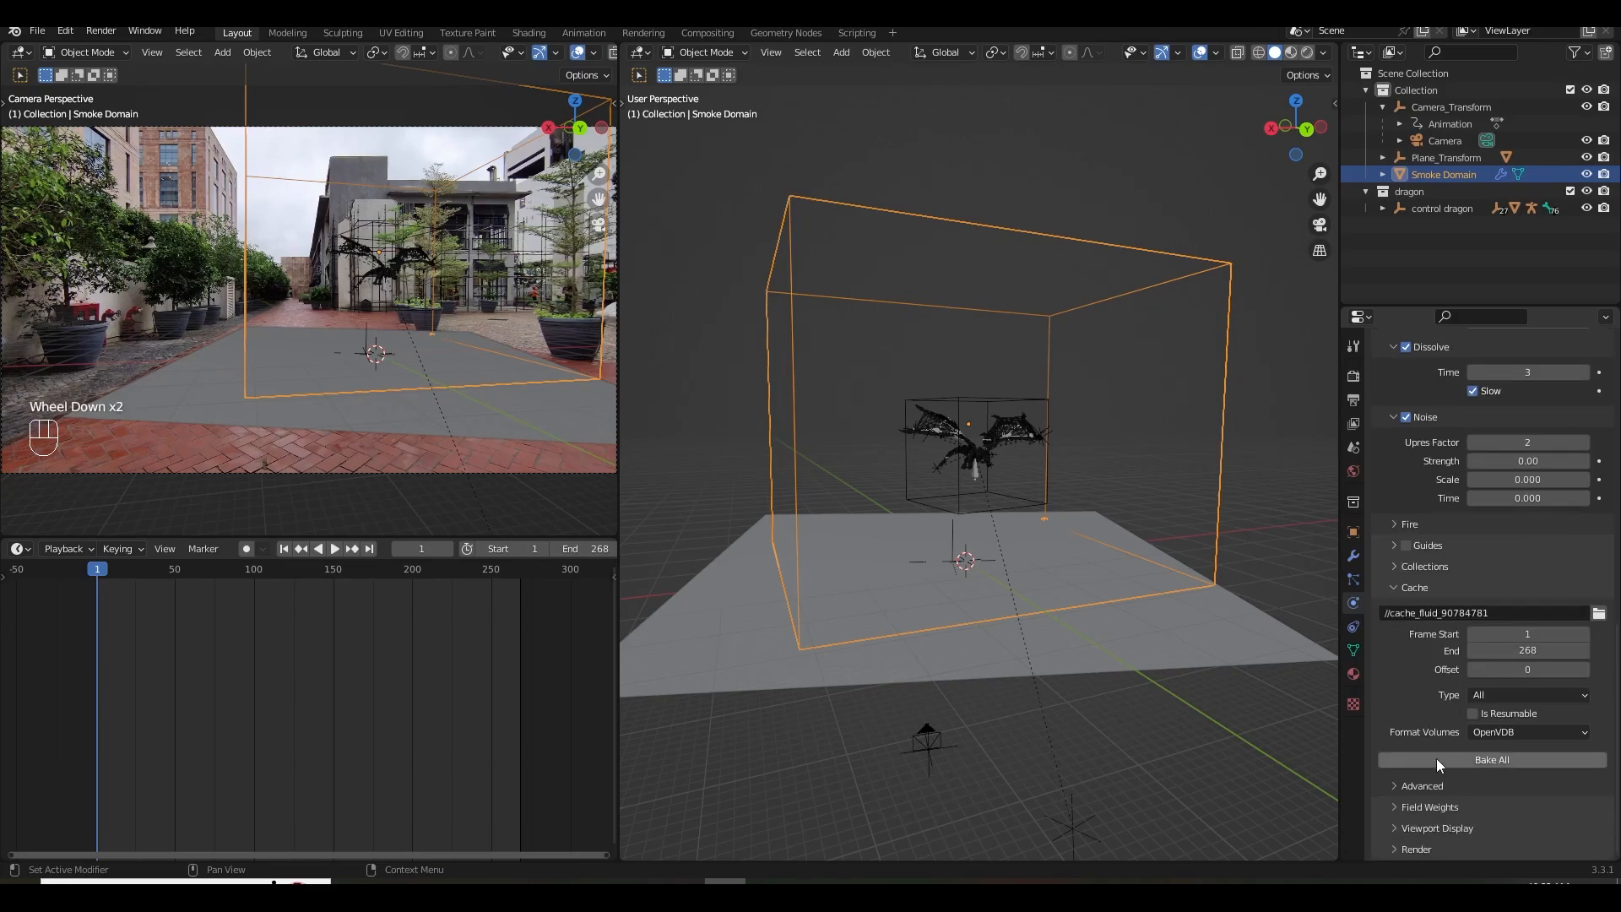
{"action": "left_click", "coordinate": [1435, 758]}
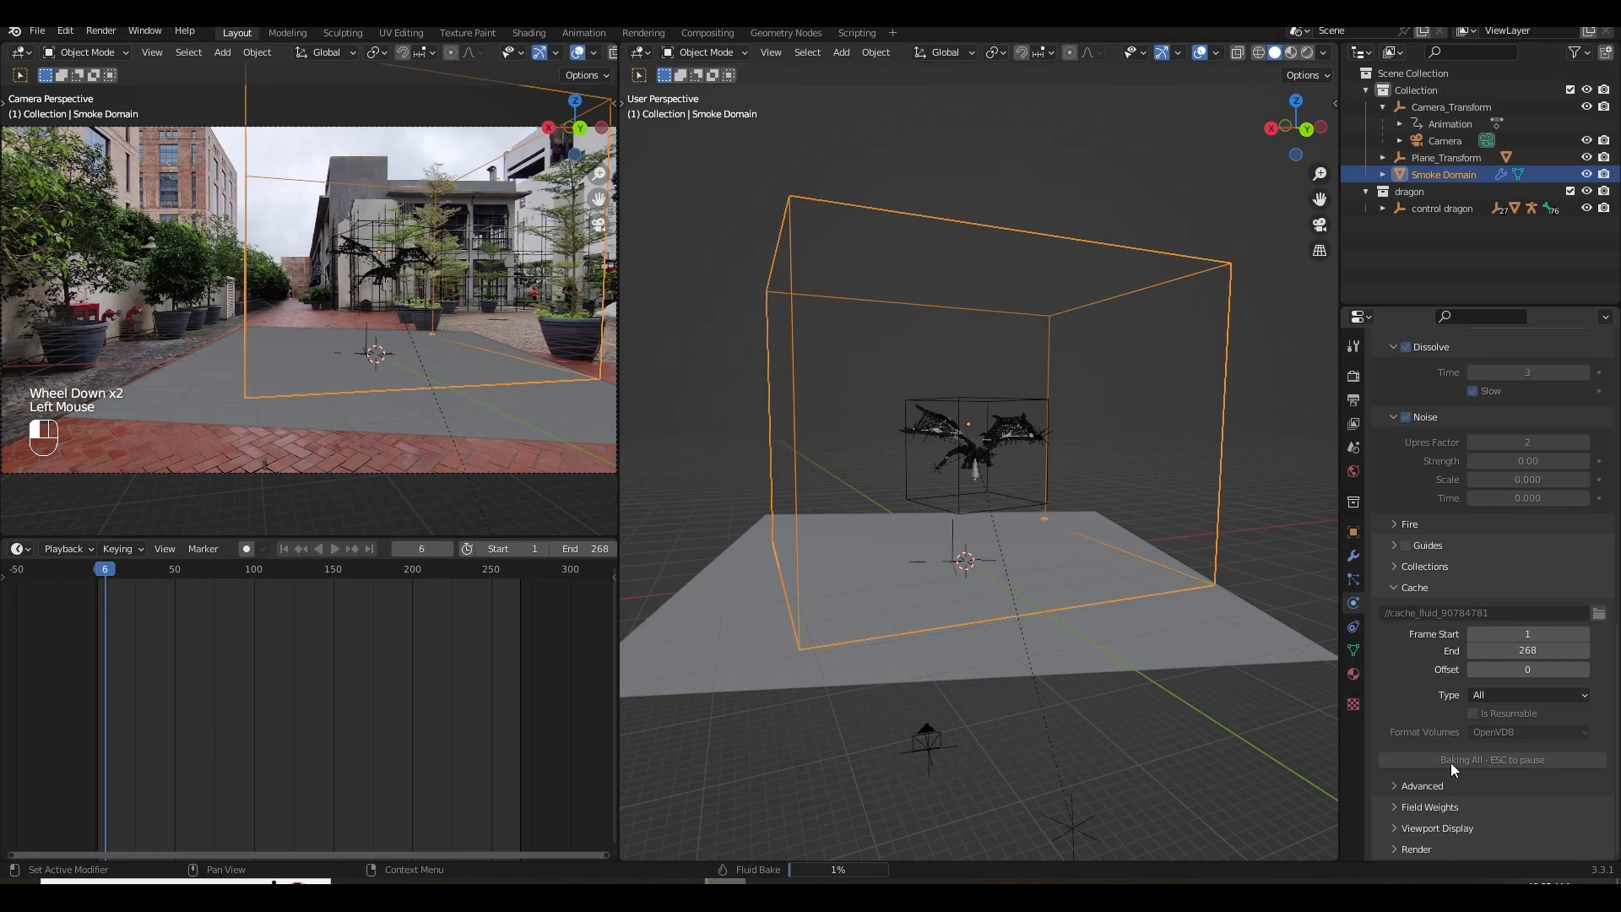
{"action": "key", "text": "Escape"}
Play the newly baked smoke from the first frame and examine it up close at frame 55.
{"action": "left_click", "coordinate": [285, 550]}
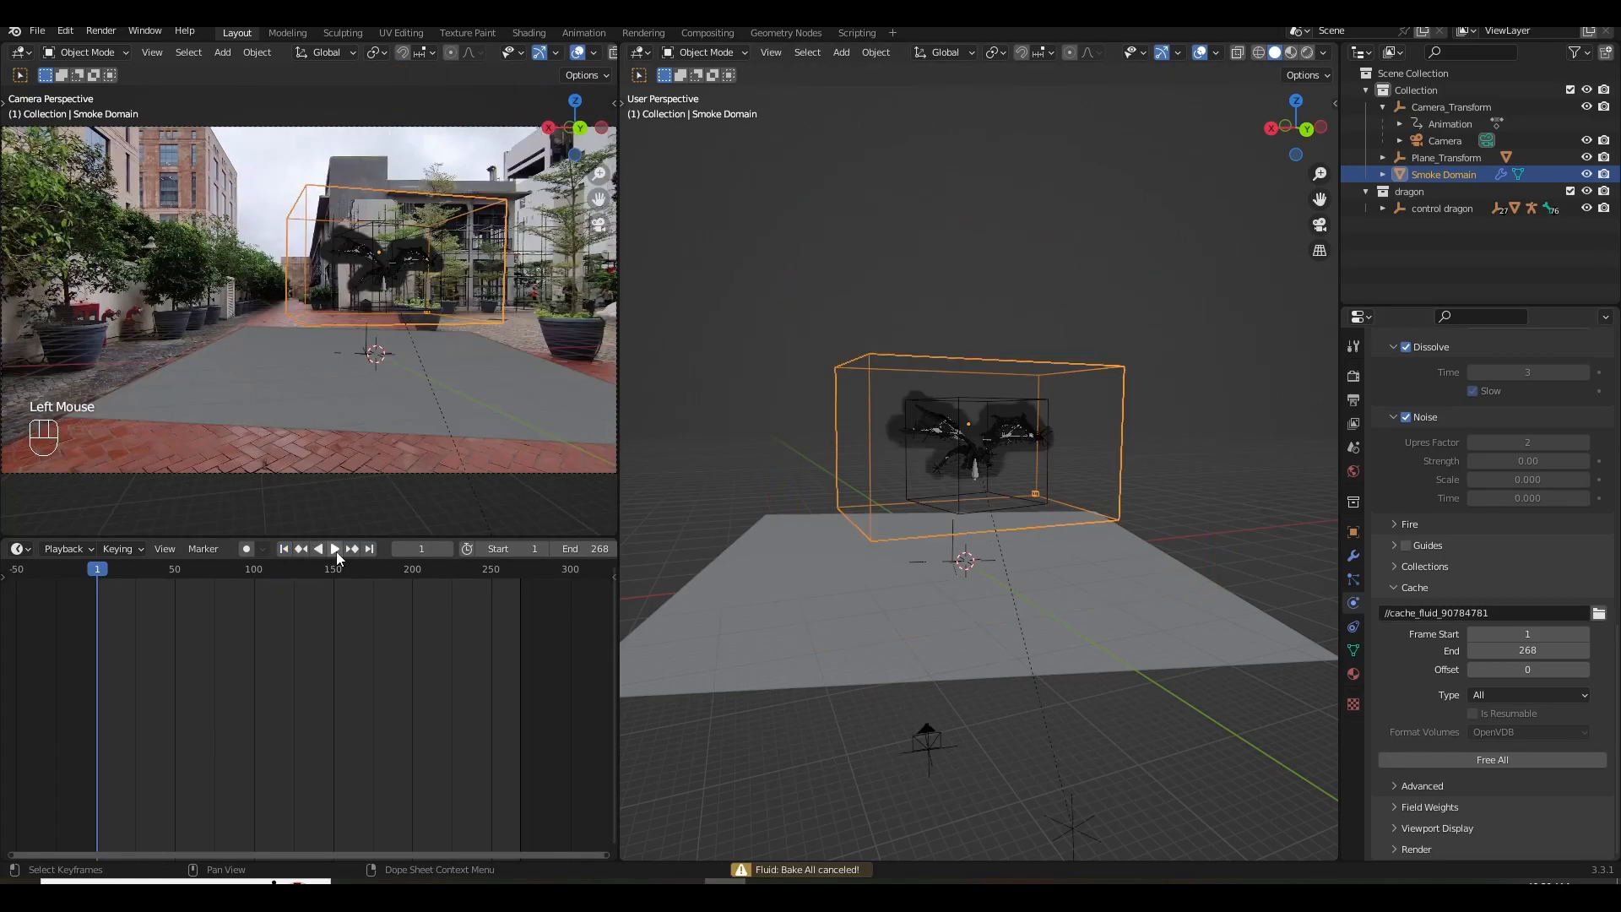
{"action": "left_click", "coordinate": [336, 550]}
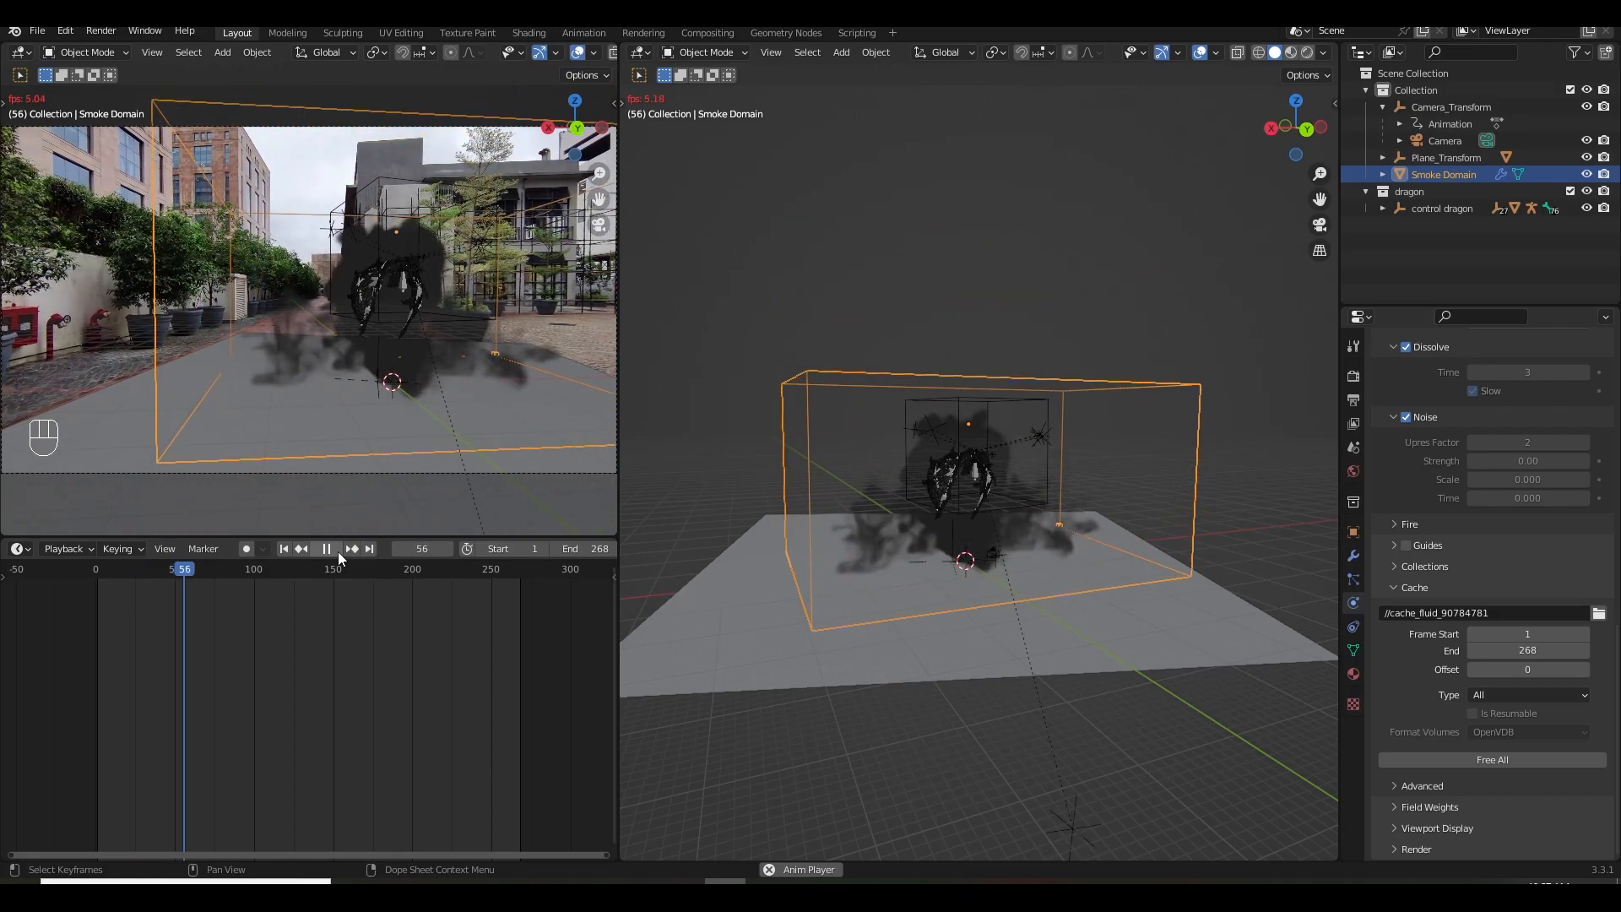
{"action": "left_click", "coordinate": [337, 550]}
{"action": "left_click_drag", "start_coordinate": [191, 569], "coordinate": [182, 571]}
{"action": "scroll", "coordinate": [884, 620], "scroll_direction": "up", "scroll_amount": 2}
{"action": "middle_click_drag", "start_coordinate": [885, 620], "coordinate": [849, 621]}
{"action": "scroll", "coordinate": [909, 627], "scroll_direction": "up", "scroll_amount": 1}
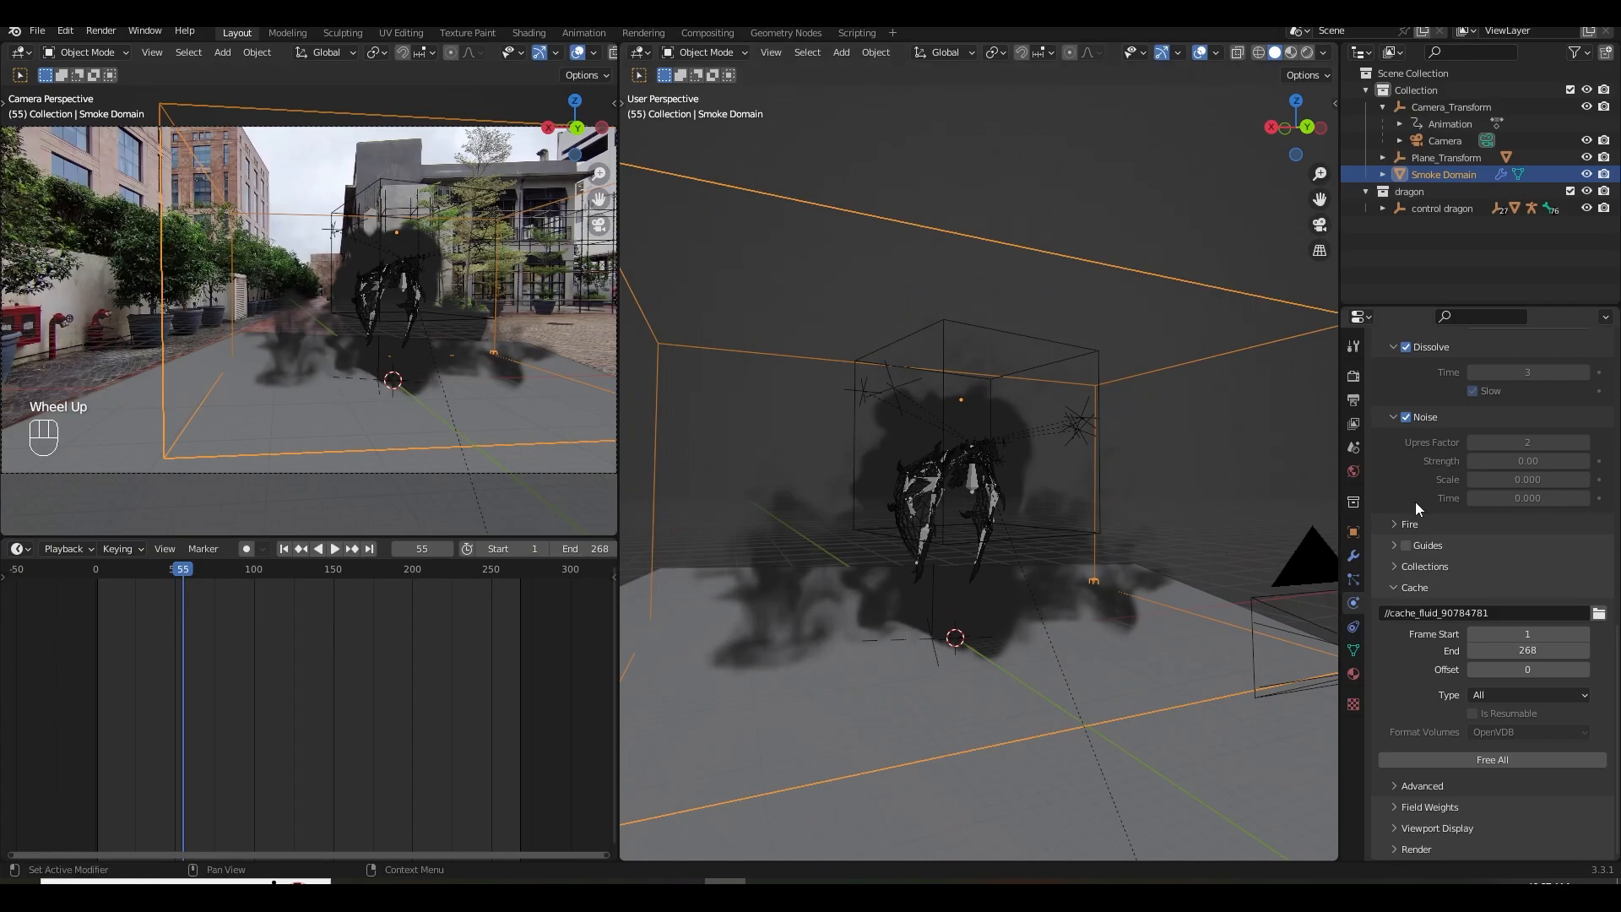
Widen the camera viewport and review the smoke domain's resolution, gas, dissolve and noise settings.
{"action": "scroll", "coordinate": [1435, 504], "scroll_direction": "up", "scroll_amount": 3}
{"action": "scroll", "coordinate": [1440, 498], "scroll_direction": "up", "scroll_amount": 5}
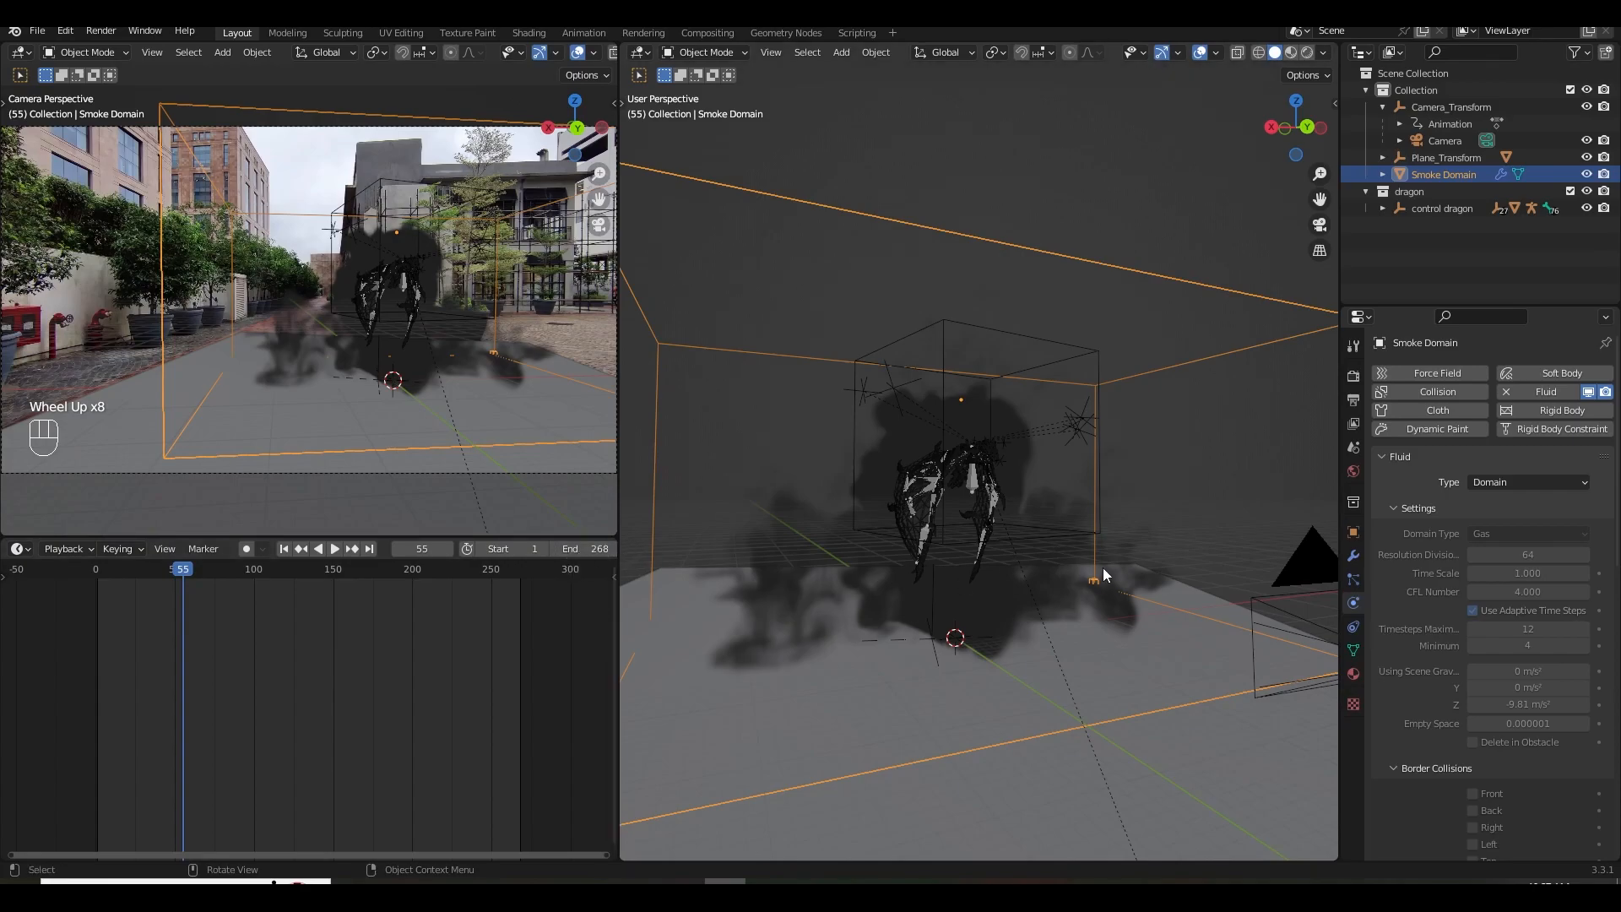
{"action": "left_click_drag", "start_coordinate": [619, 434], "coordinate": [655, 428]}
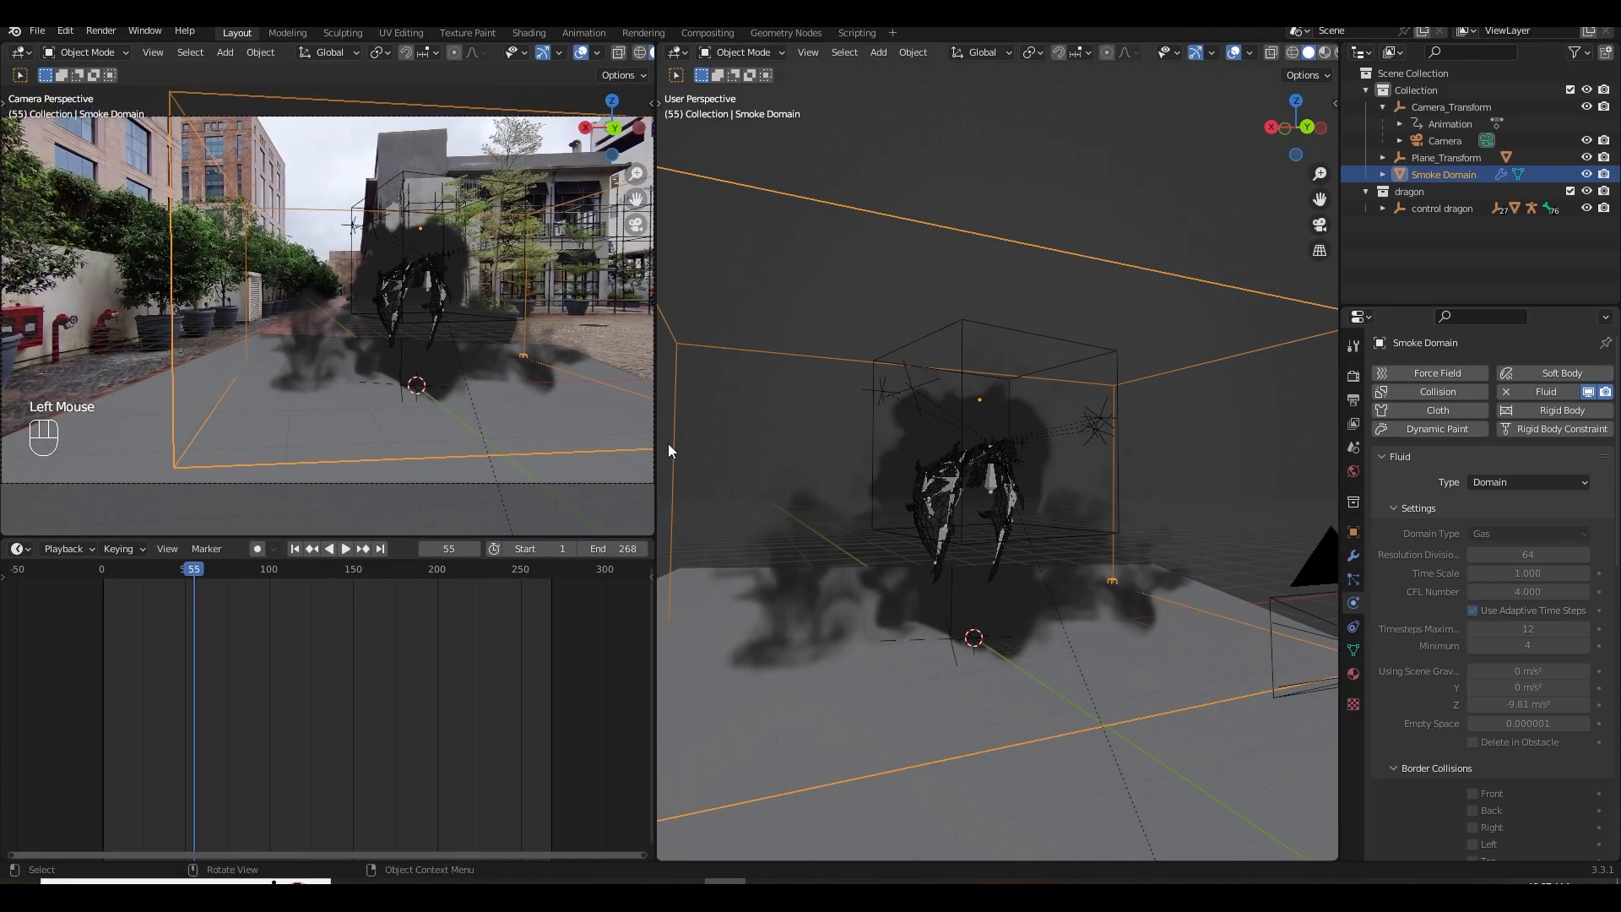
{"action": "scroll", "coordinate": [1404, 681], "scroll_direction": "down", "scroll_amount": 4}
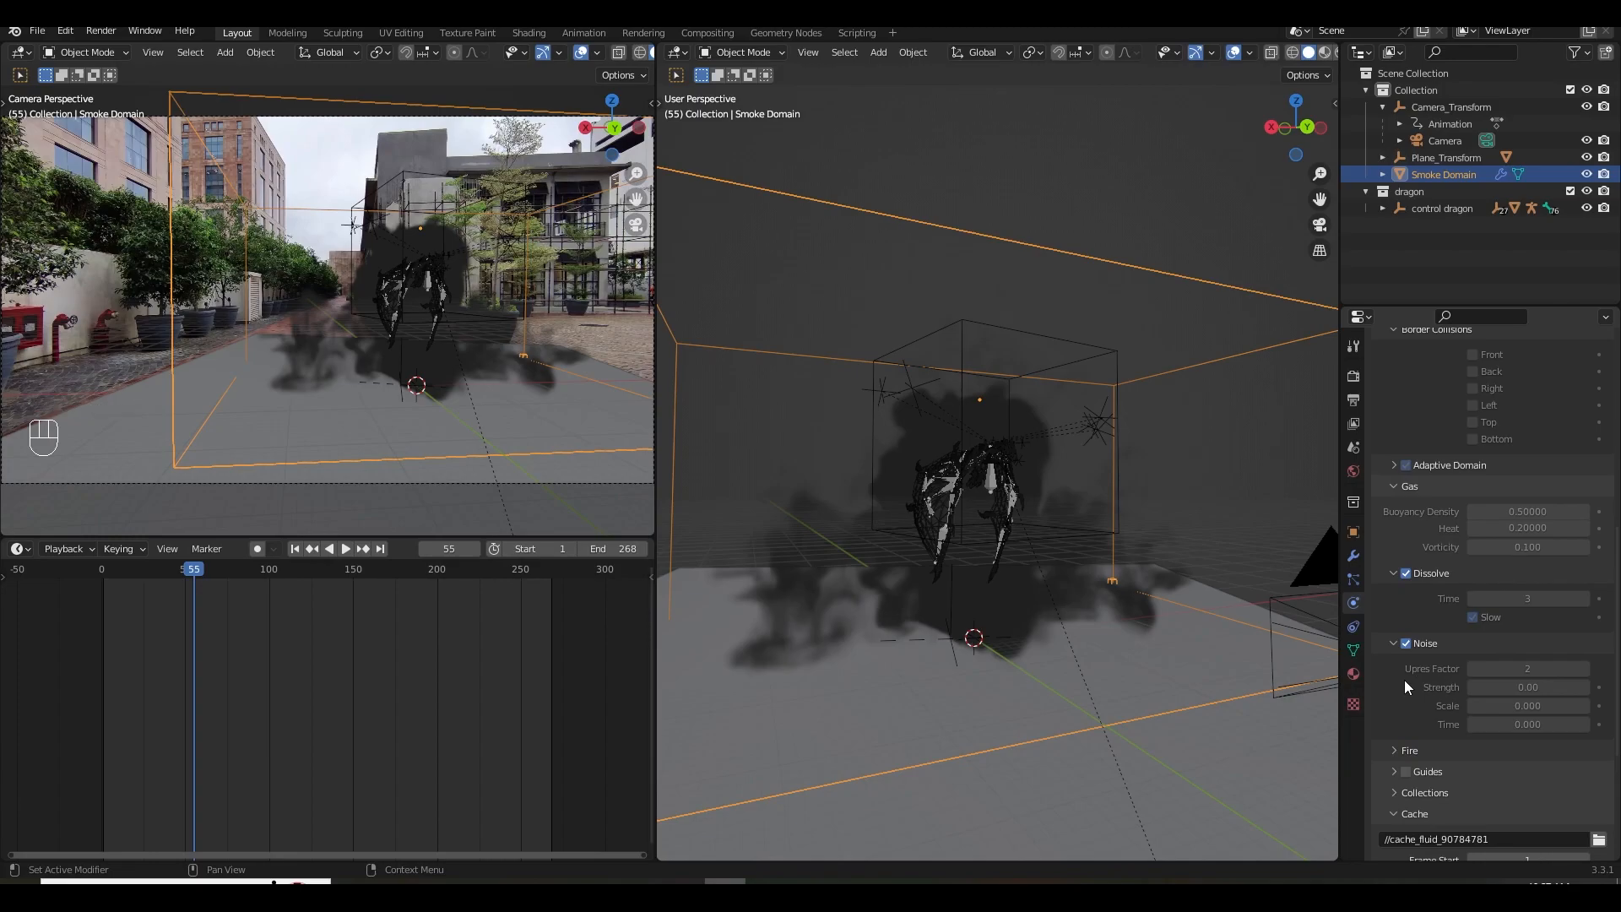
{"action": "scroll", "coordinate": [1400, 640], "scroll_direction": "up", "scroll_amount": 4}
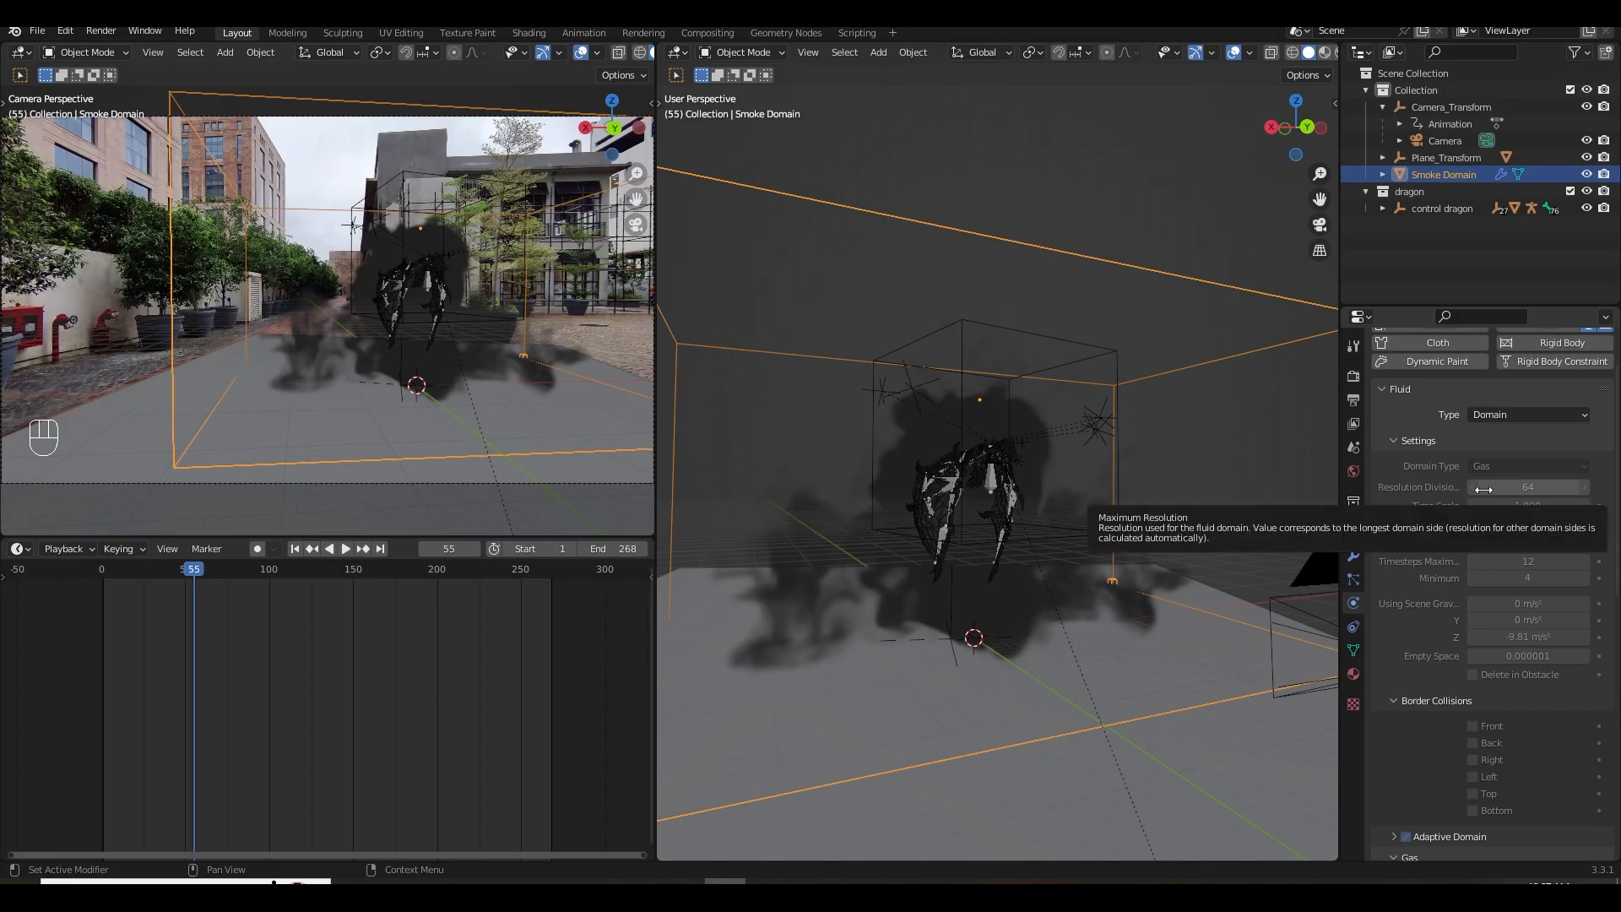
Play the smoke simulation once more, stop it and return to the first frame.
{"action": "double_click", "coordinate": [295, 549]}
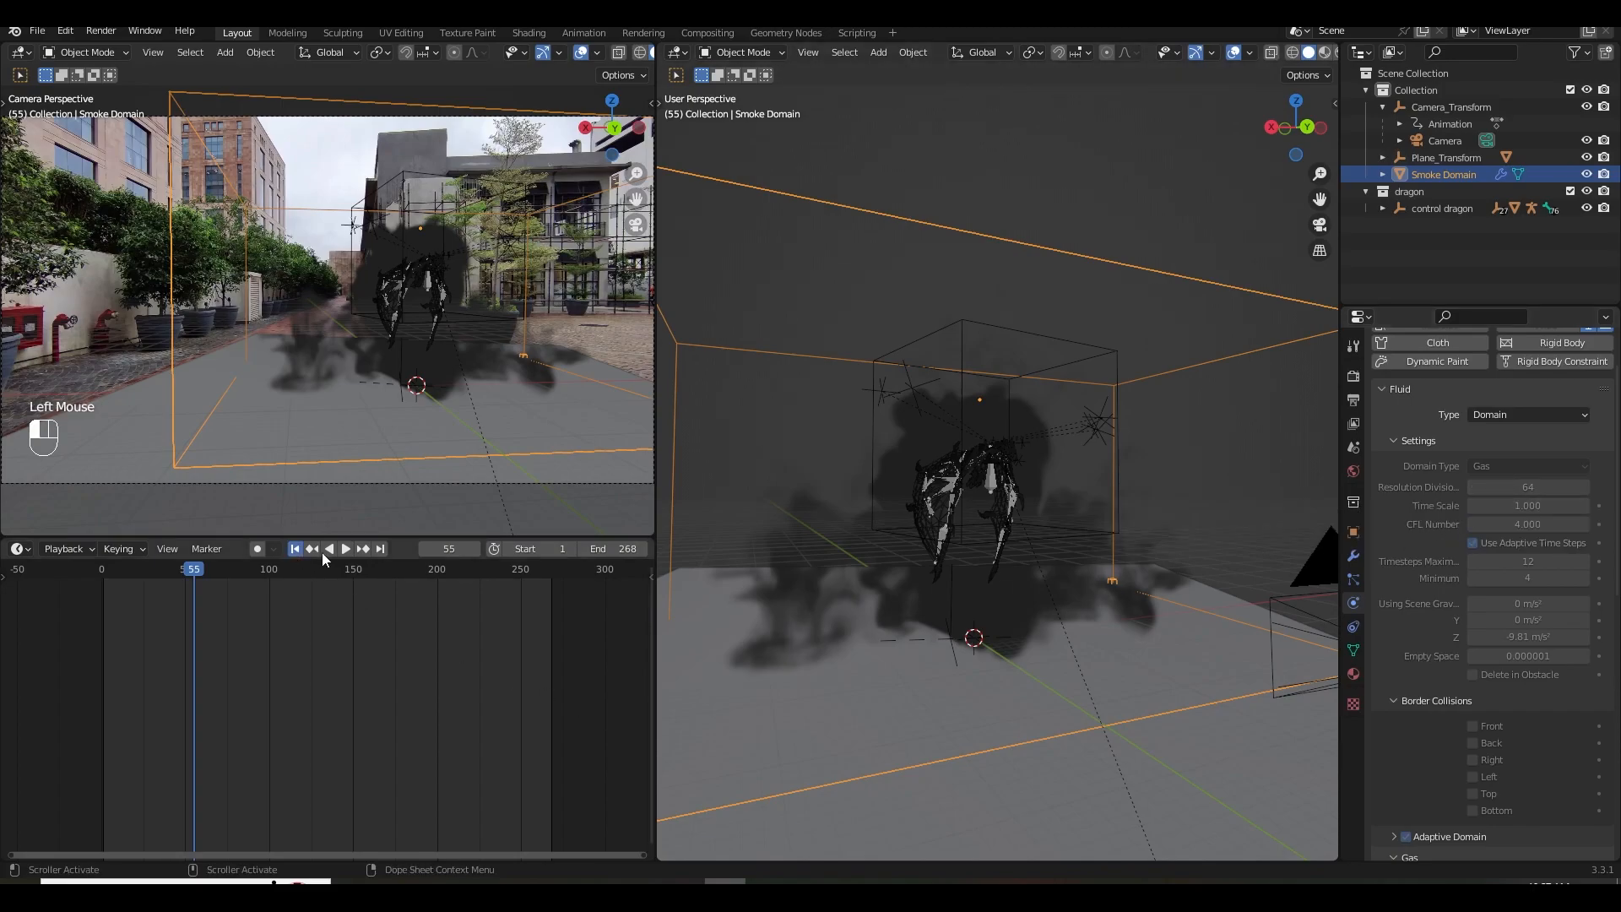
{"action": "left_click", "coordinate": [346, 551]}
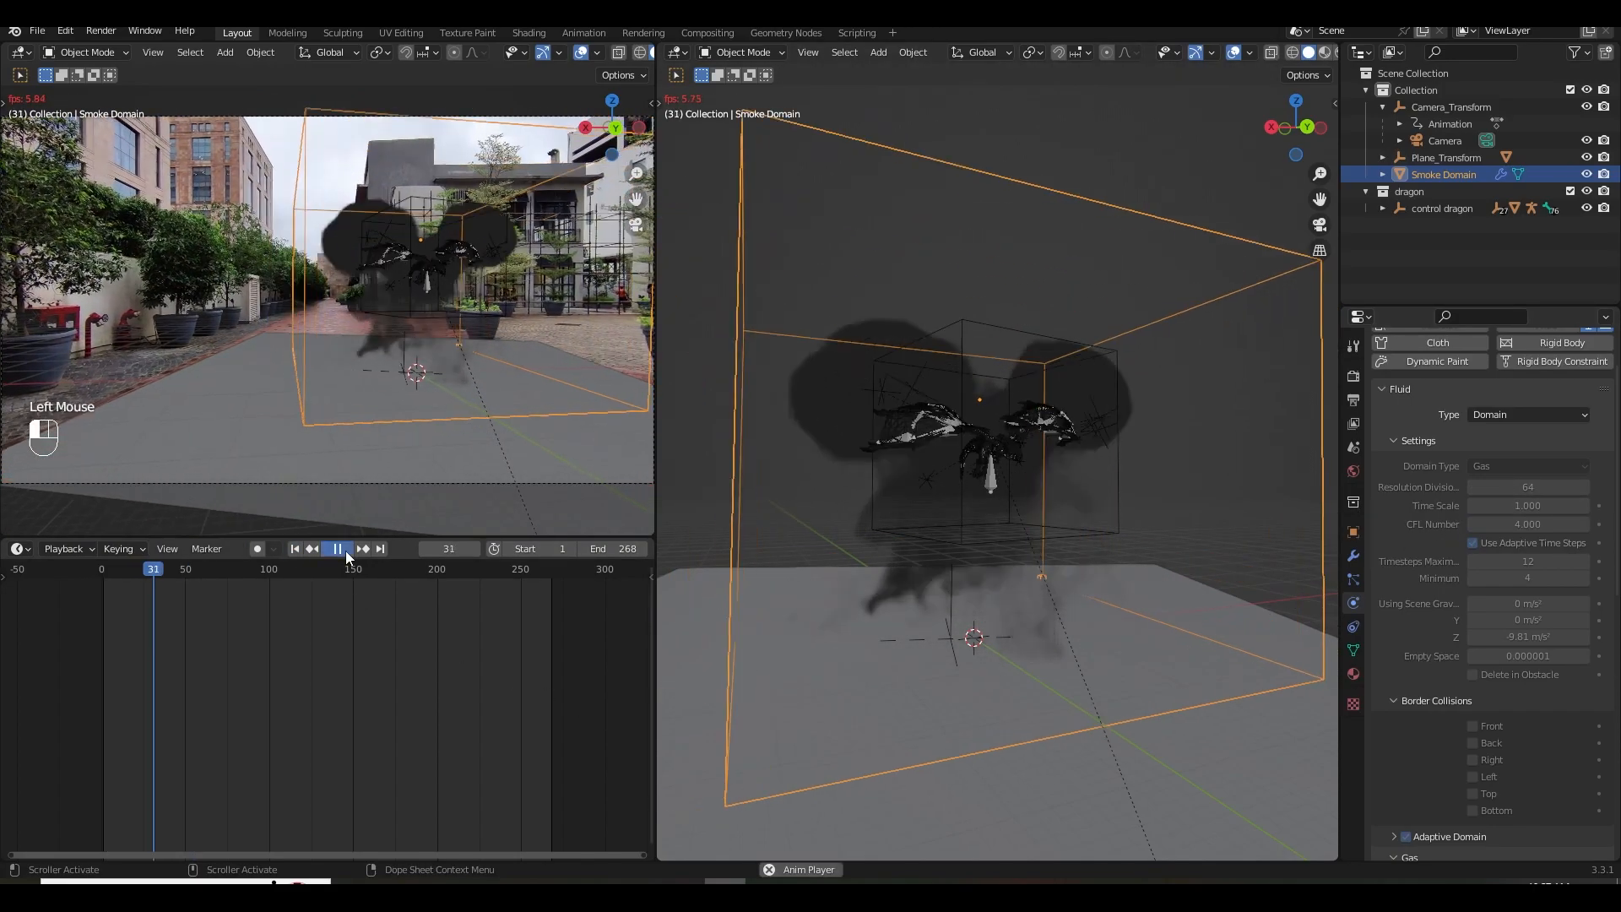
{"action": "left_click", "coordinate": [346, 548]}
{"action": "left_click", "coordinate": [295, 548]}
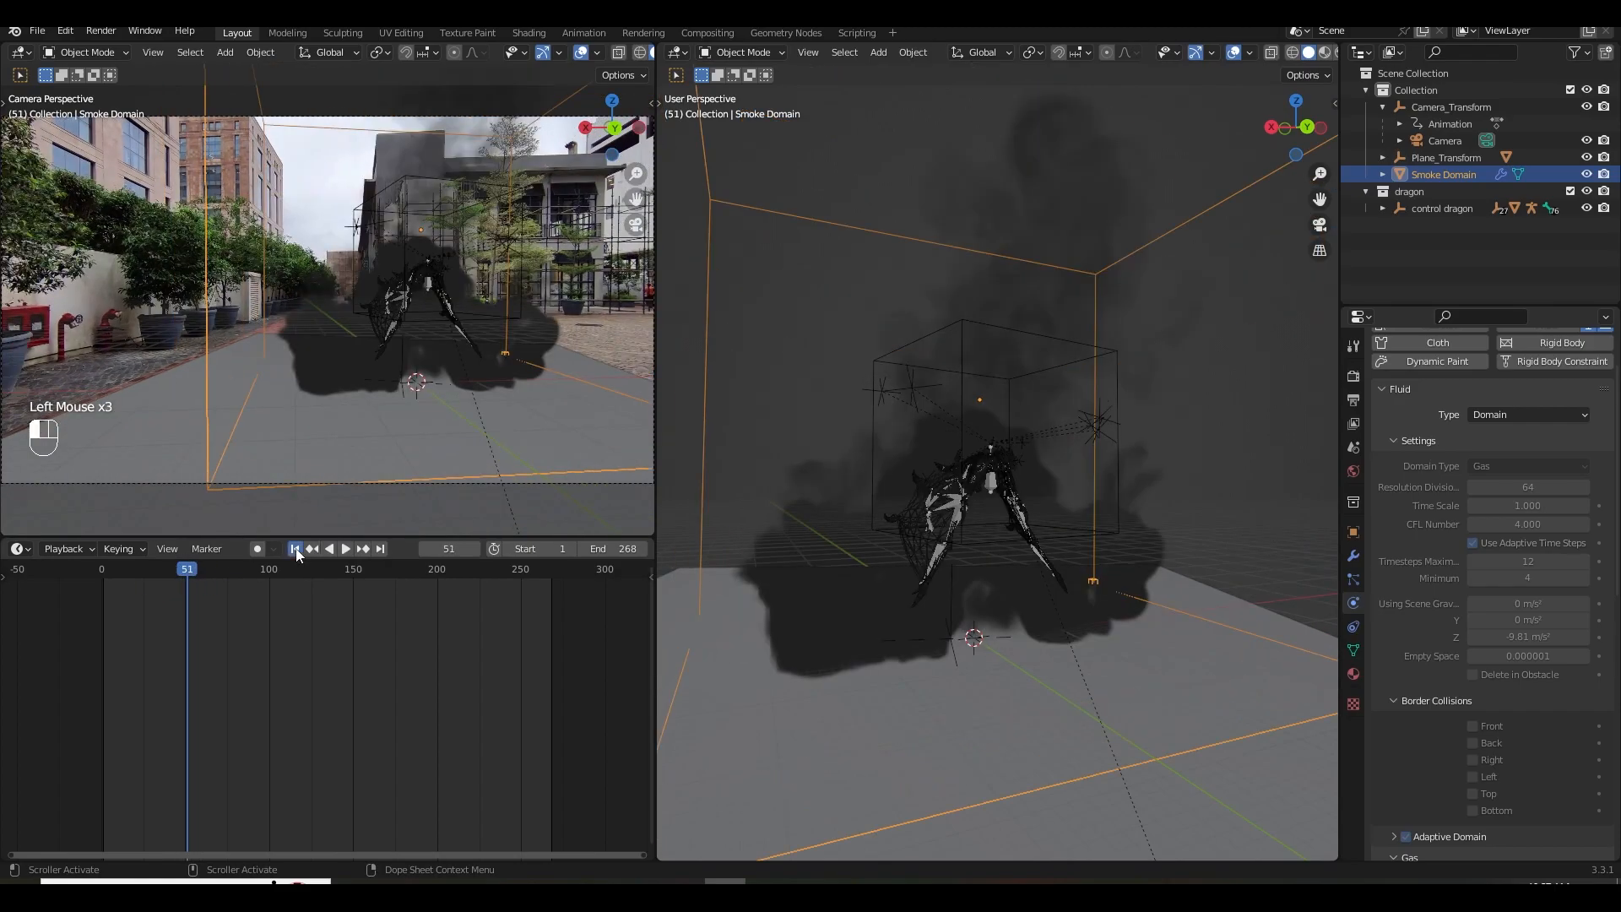
Save the file and free the smoke domain's baked data.
{"action": "key", "text": "ctrl+s"}
{"action": "scroll", "coordinate": [1436, 731], "scroll_direction": "down", "scroll_amount": 8}
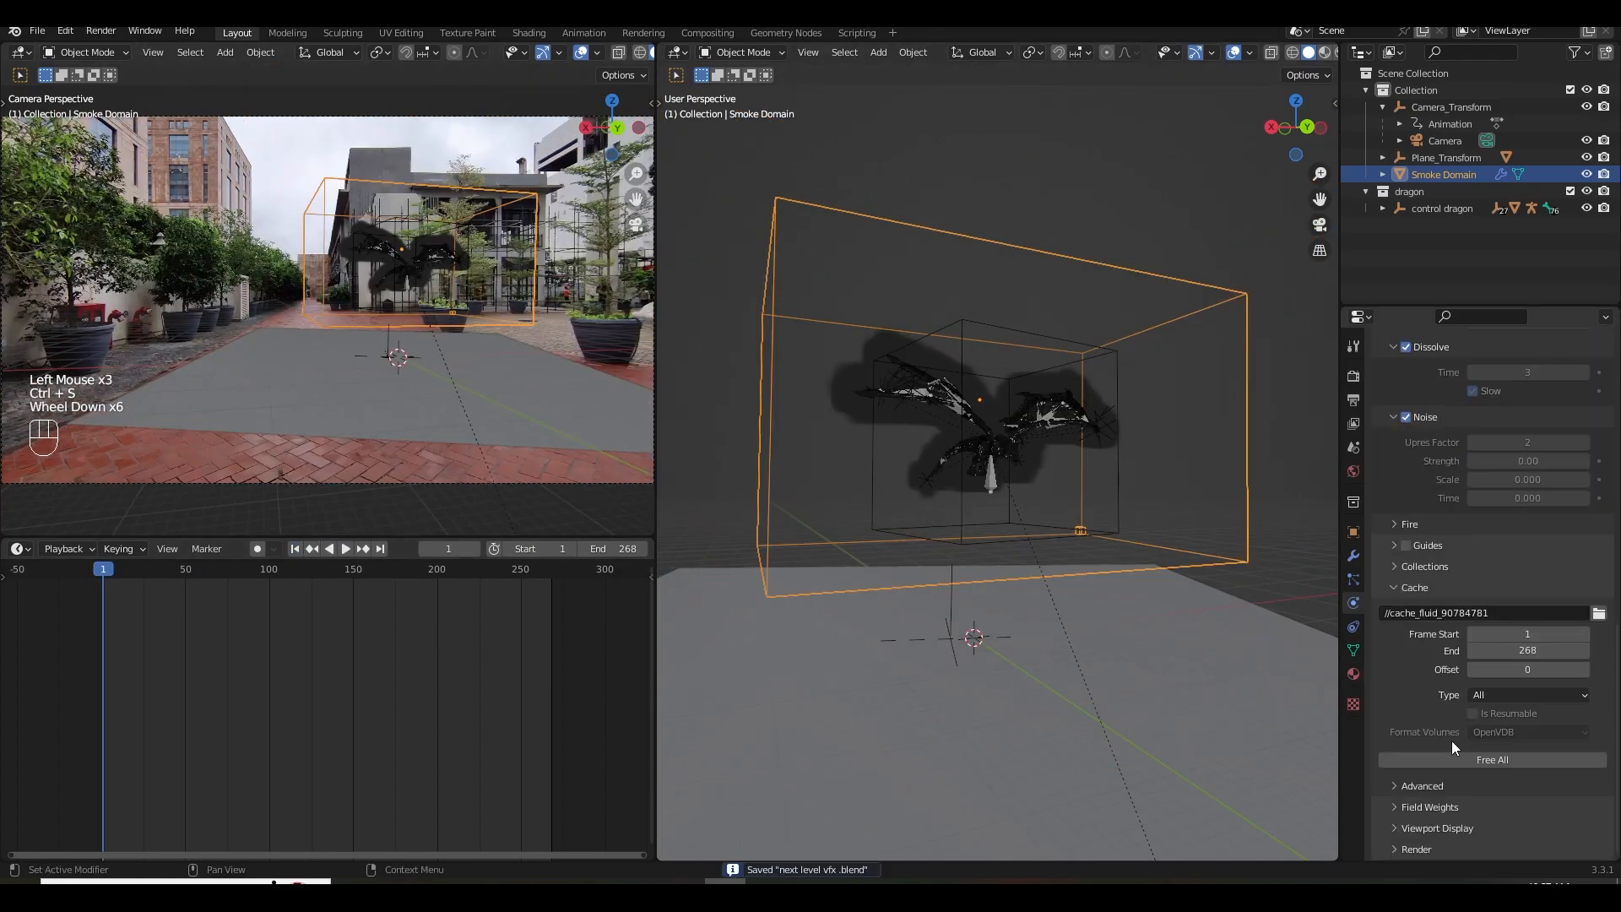
{"action": "left_click", "coordinate": [1482, 760]}
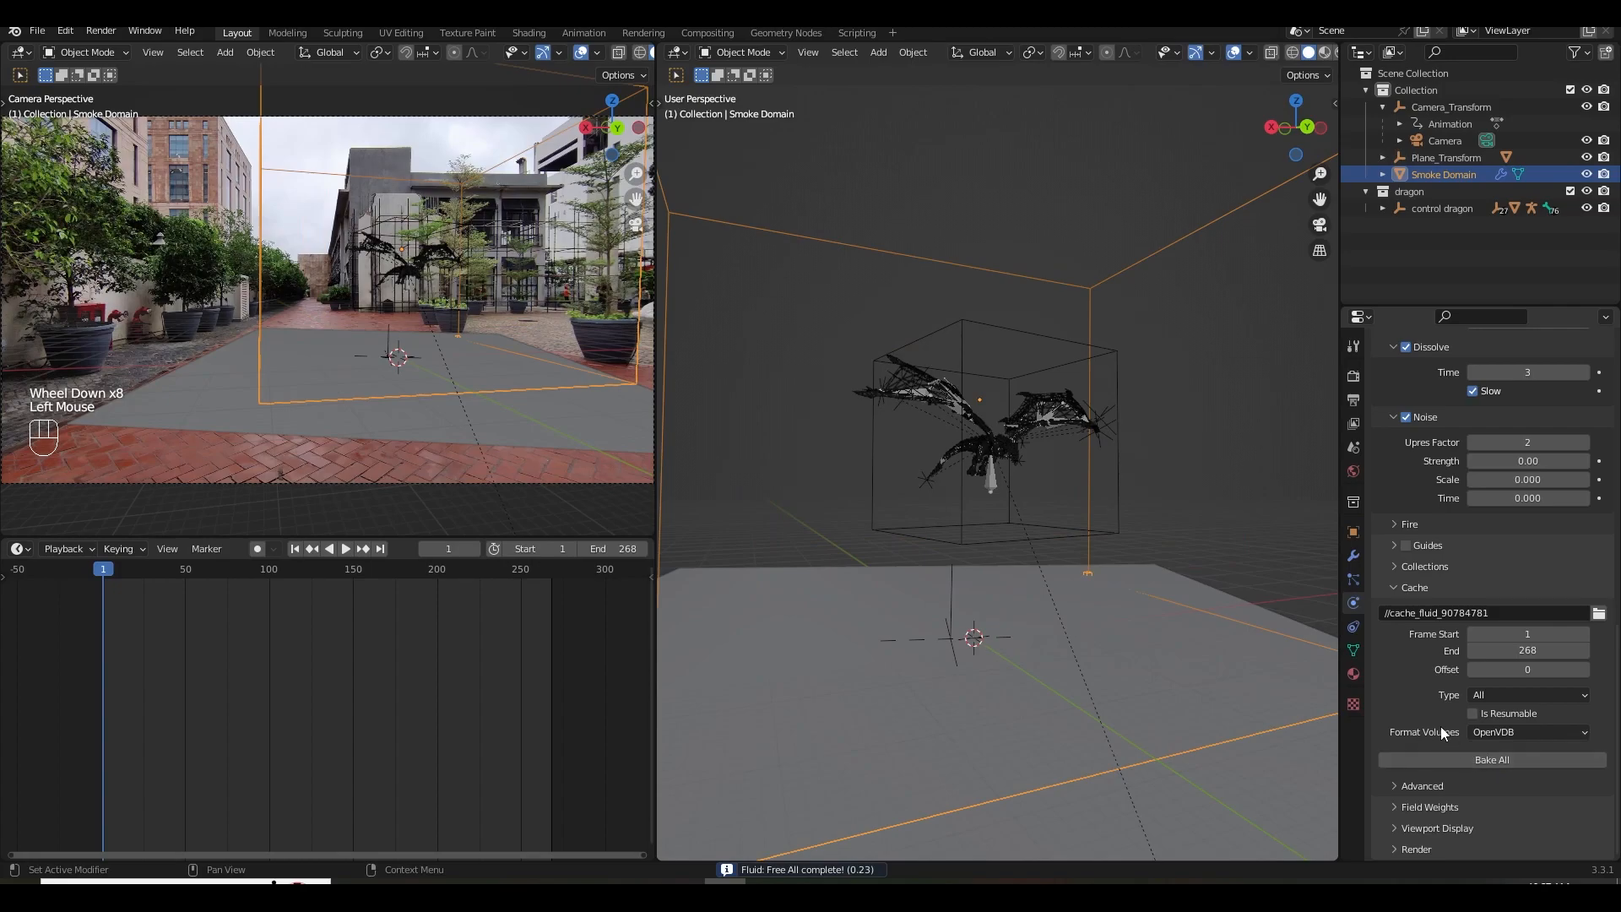
Set the smoke cache's end frame to 150.
{"action": "double_click", "coordinate": [1549, 650]}
{"action": "type", "text": "1"}
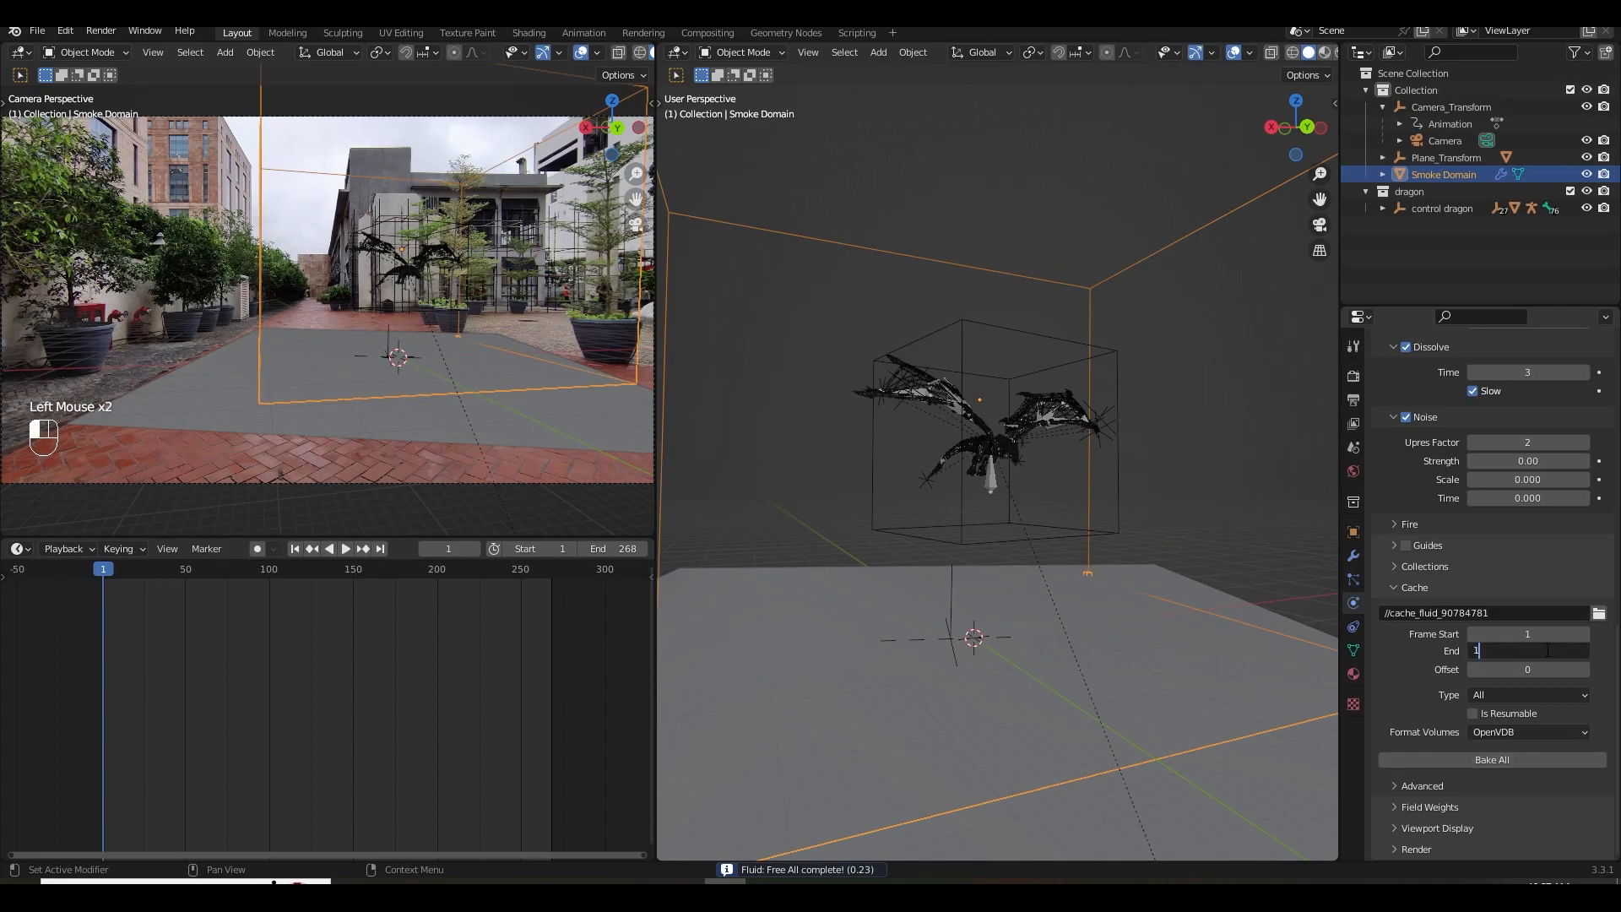
{"action": "type", "text": "50"}
{"action": "key", "text": "Return"}
Check the scene at frame 151, then return to the first frame and save the file.
{"action": "left_click", "coordinate": [355, 569]}
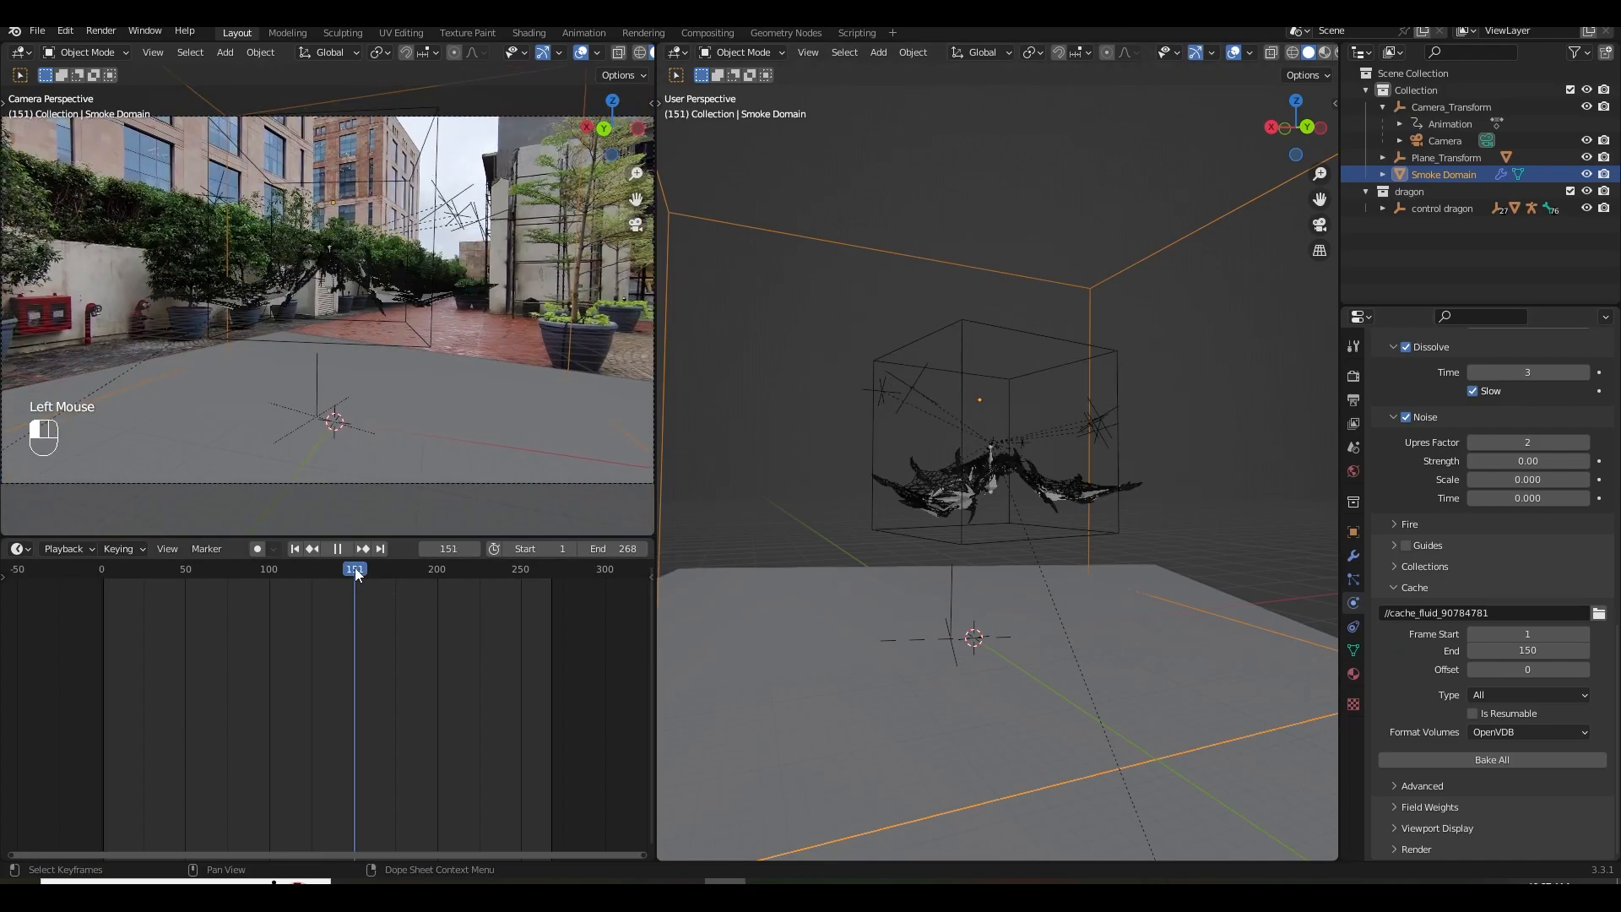
{"action": "key", "text": "space"}
{"action": "key", "text": "Escape"}
{"action": "left_click", "coordinate": [295, 550]}
{"action": "key", "text": "ctrl+s"}
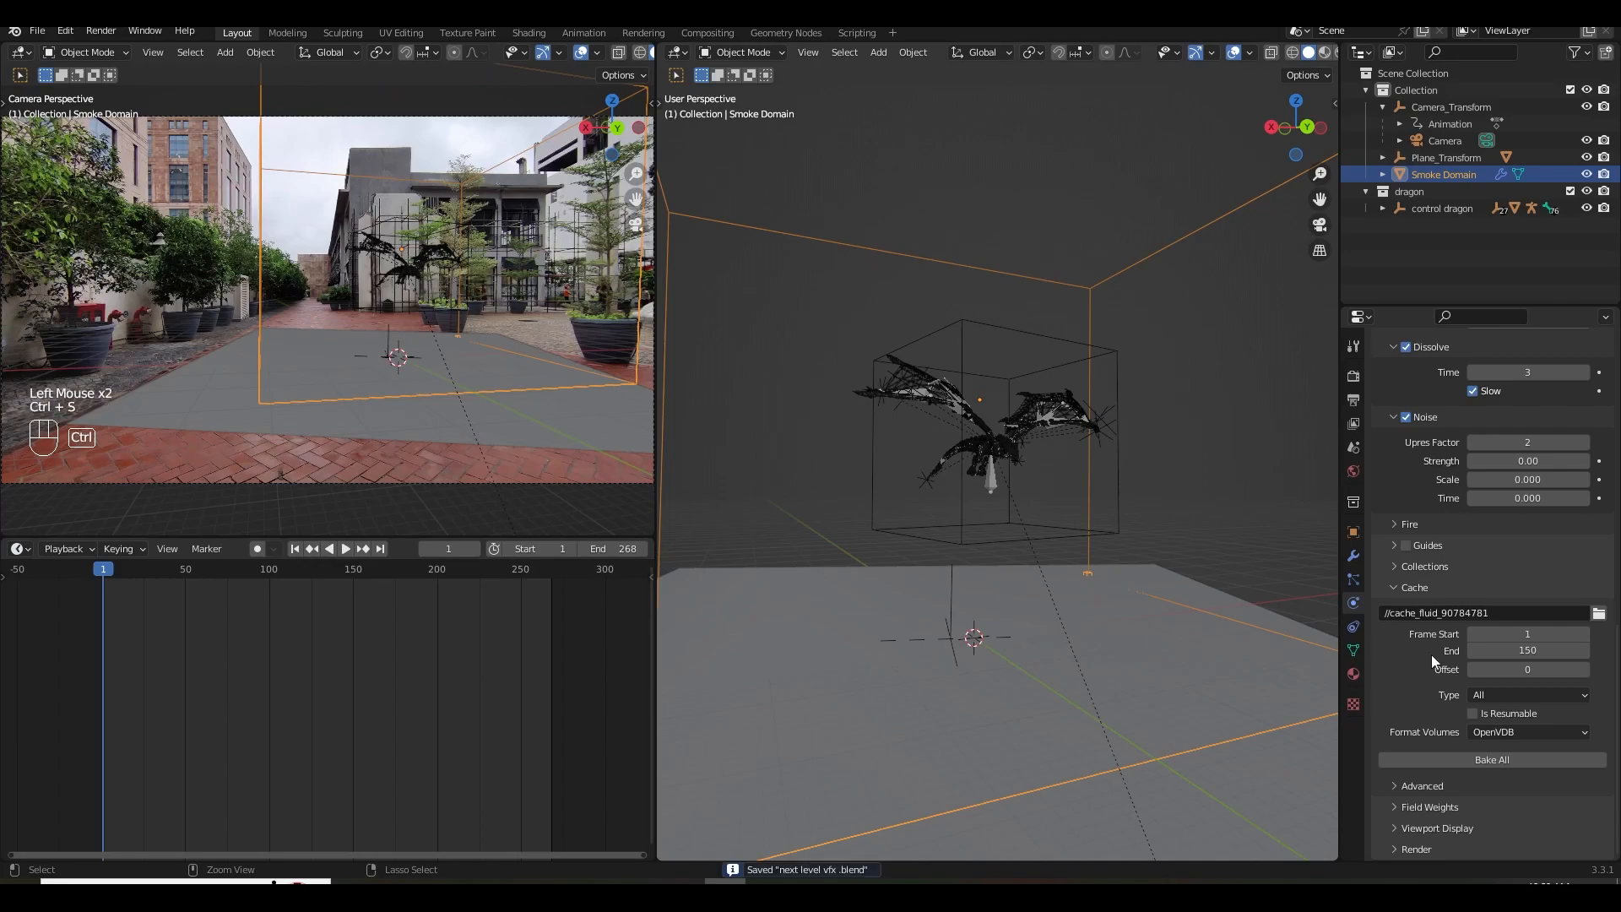
Set the smoke domain's Resolution Divisions to 128 and save the file.
{"action": "scroll", "coordinate": [1426, 696], "scroll_direction": "up", "scroll_amount": 8}
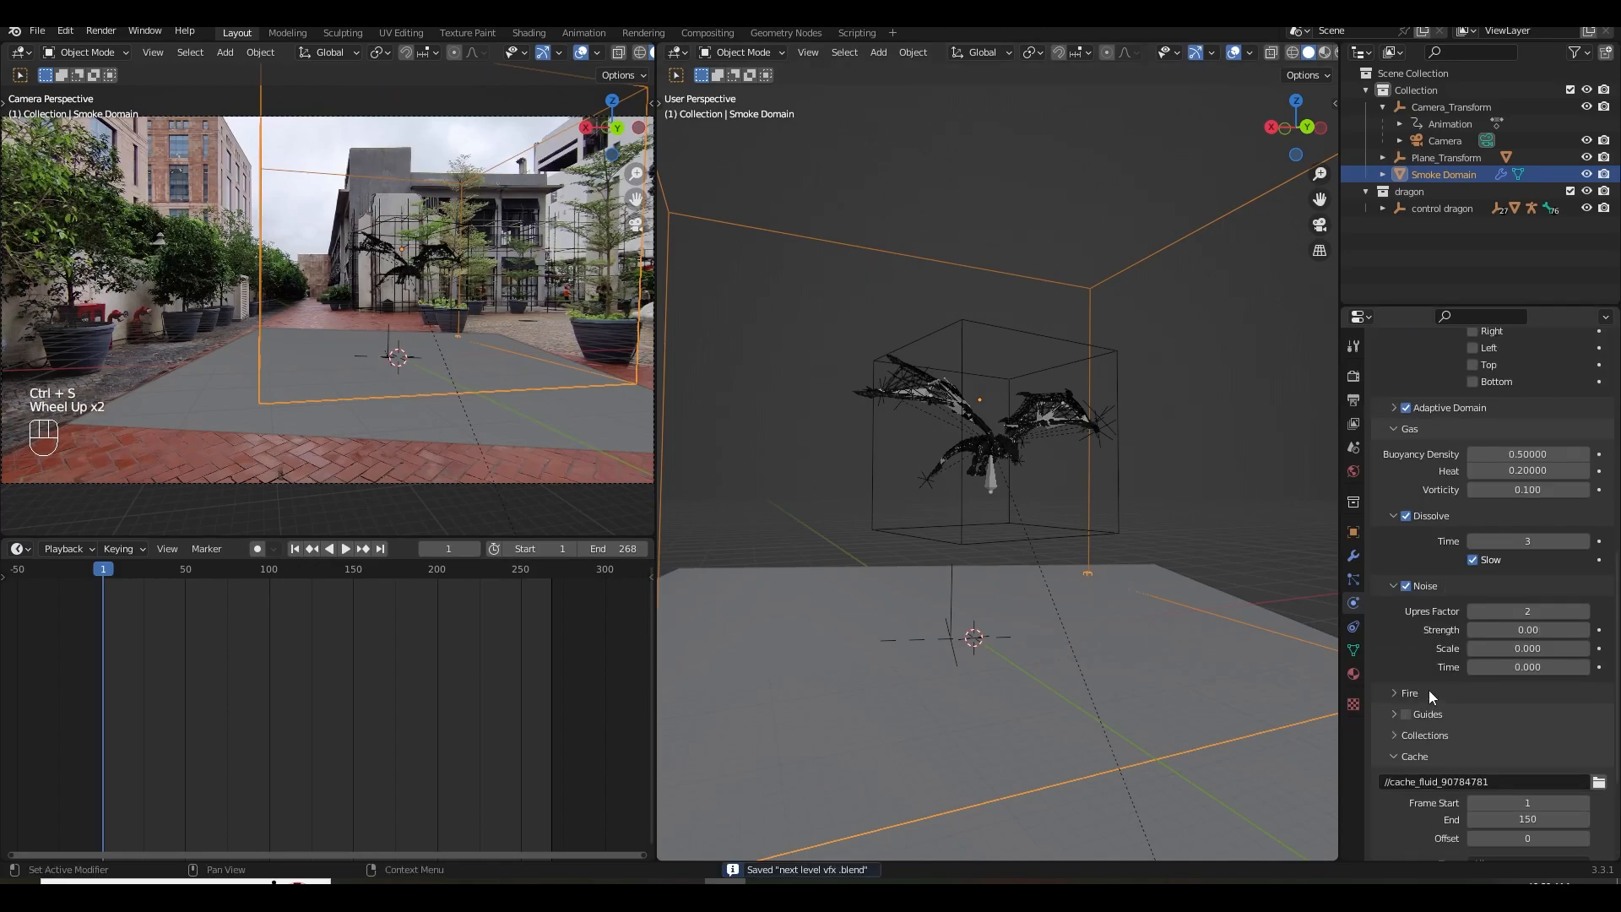
{"action": "scroll", "coordinate": [1440, 666], "scroll_direction": "up", "scroll_amount": 2}
{"action": "left_click", "coordinate": [1524, 555]}
{"action": "type", "text": "12"}
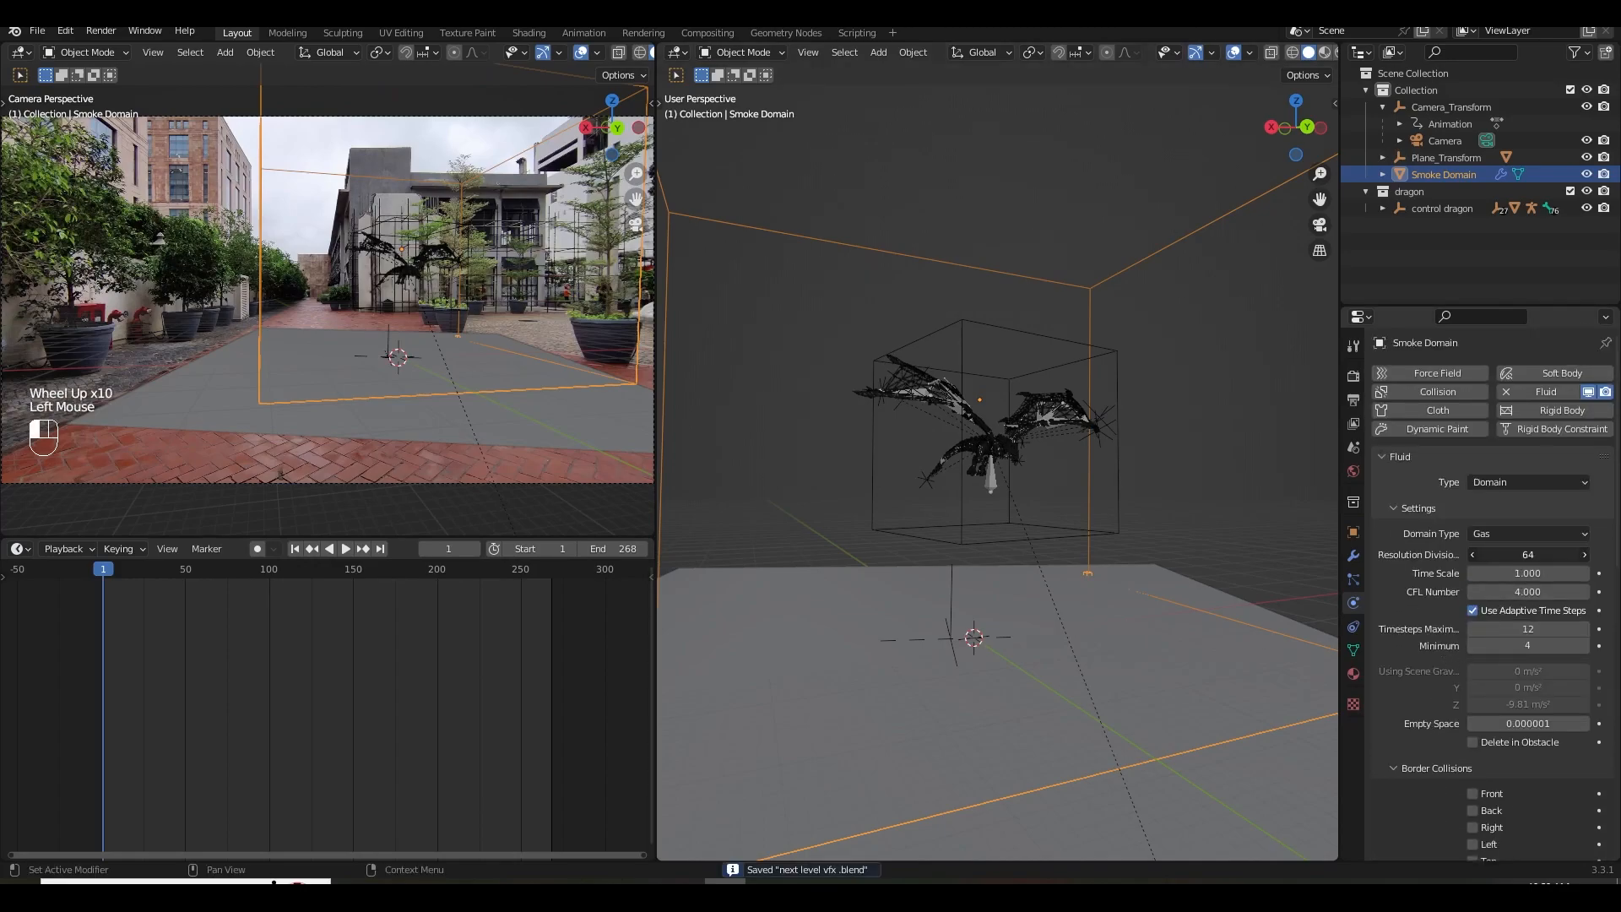
{"action": "type", "text": "8"}
{"action": "left_click", "coordinate": [1424, 578]}
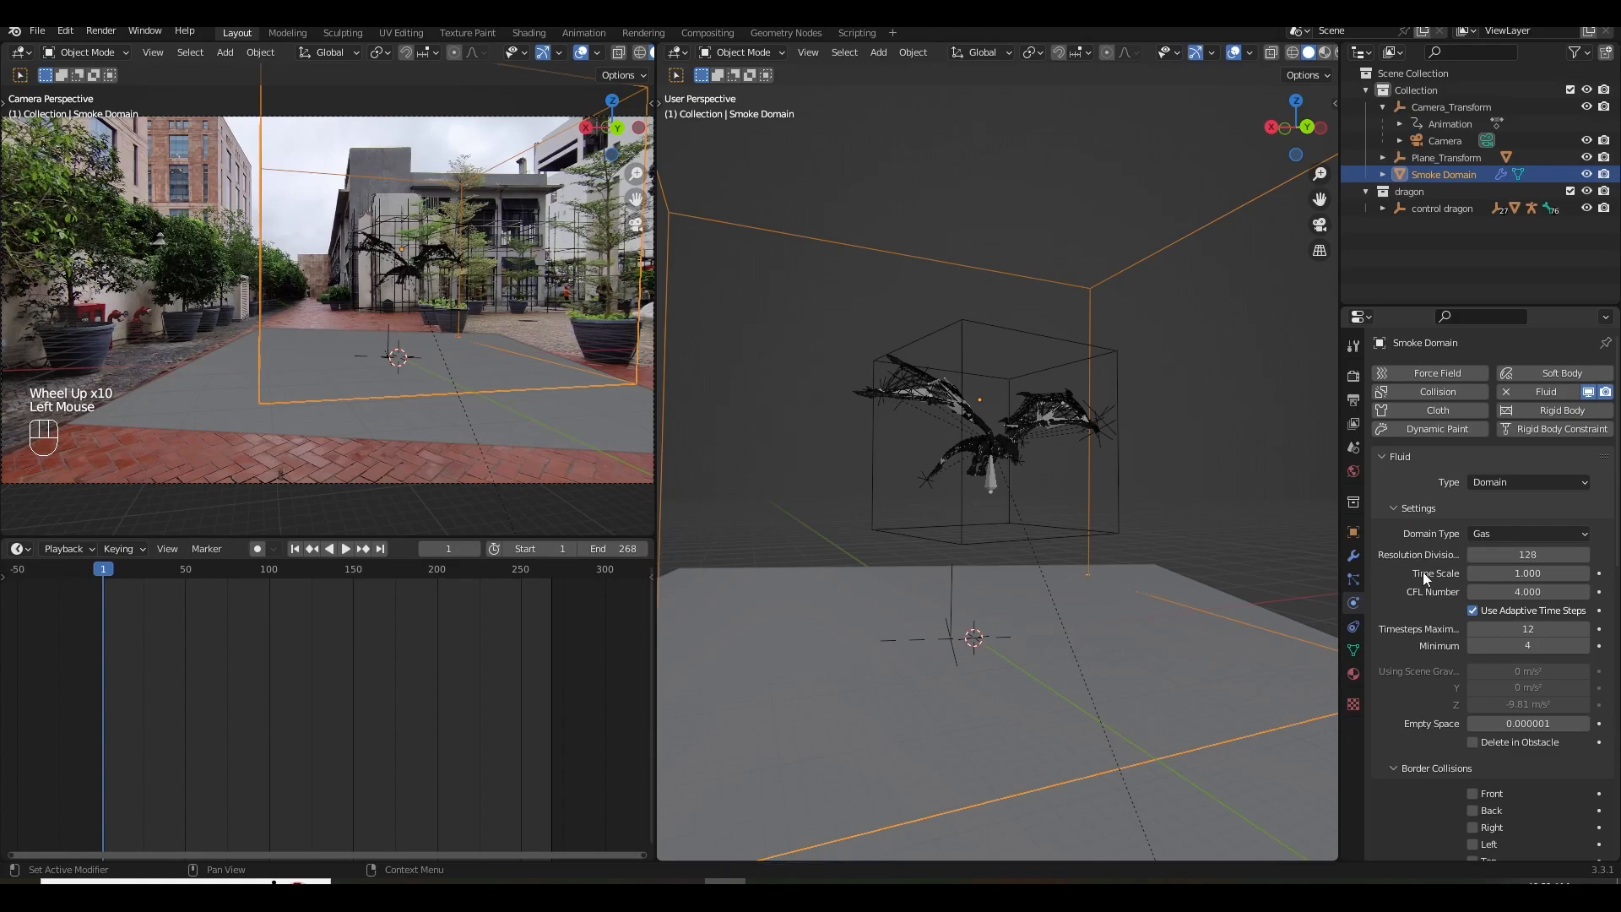
{"action": "key", "text": "ctrl+s"}
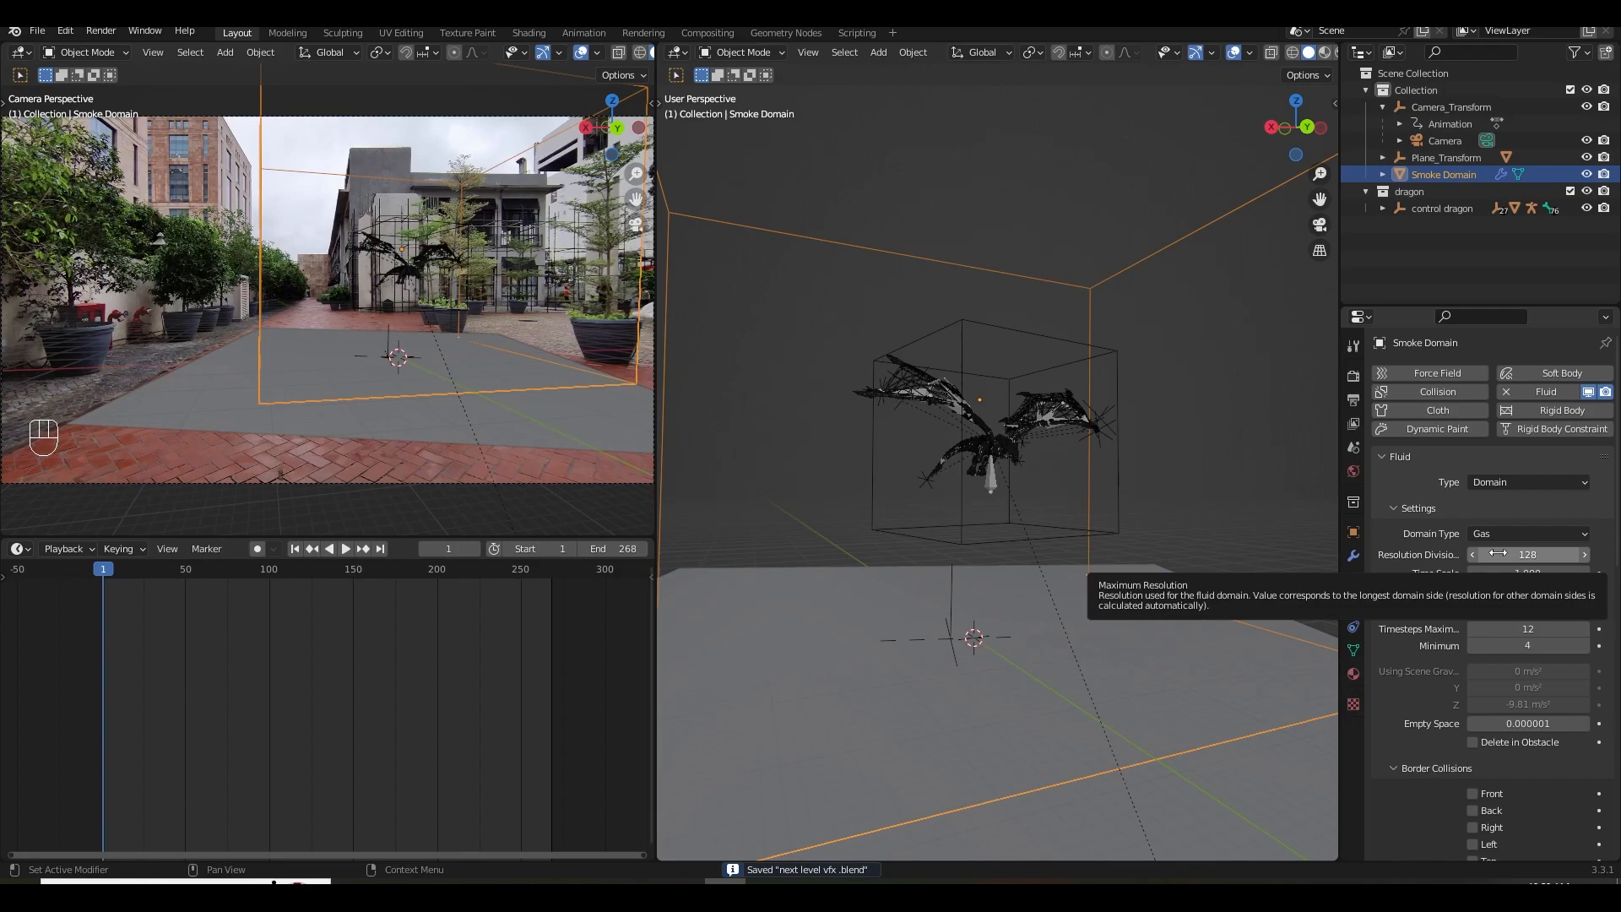
Save the file, bake the entire fluid simulation and play back the resulting smoke.
{"action": "scroll", "coordinate": [1440, 641], "scroll_direction": "down", "scroll_amount": 8}
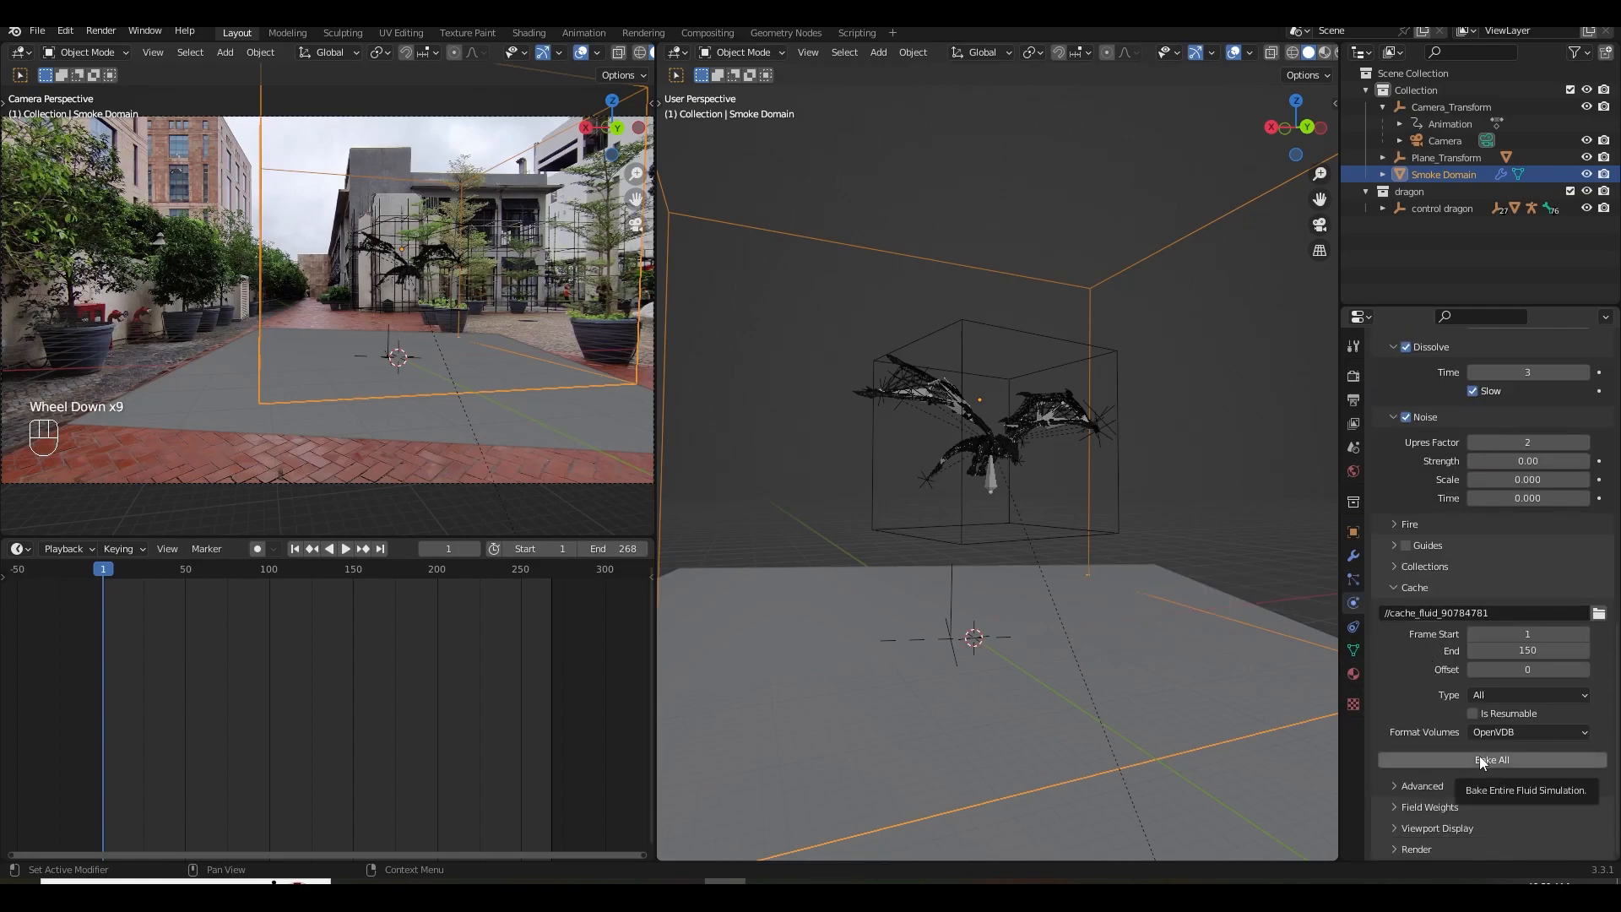
{"action": "key", "text": "ctrl+s"}
{"action": "left_click", "coordinate": [1487, 759]}
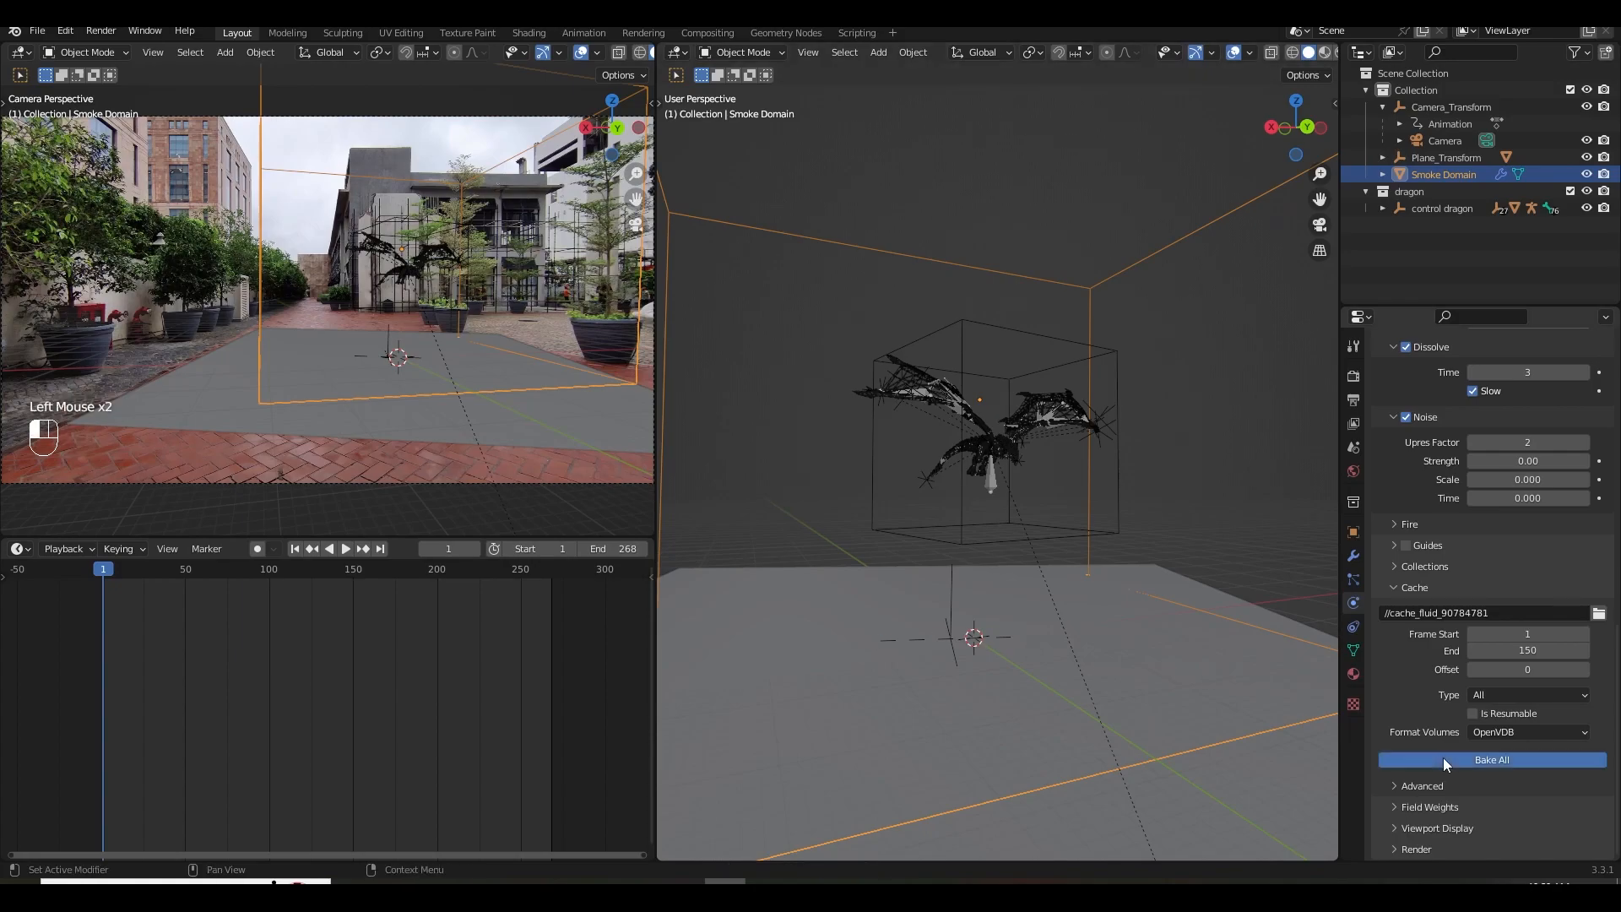
{"action": "left_click", "coordinate": [346, 549]}
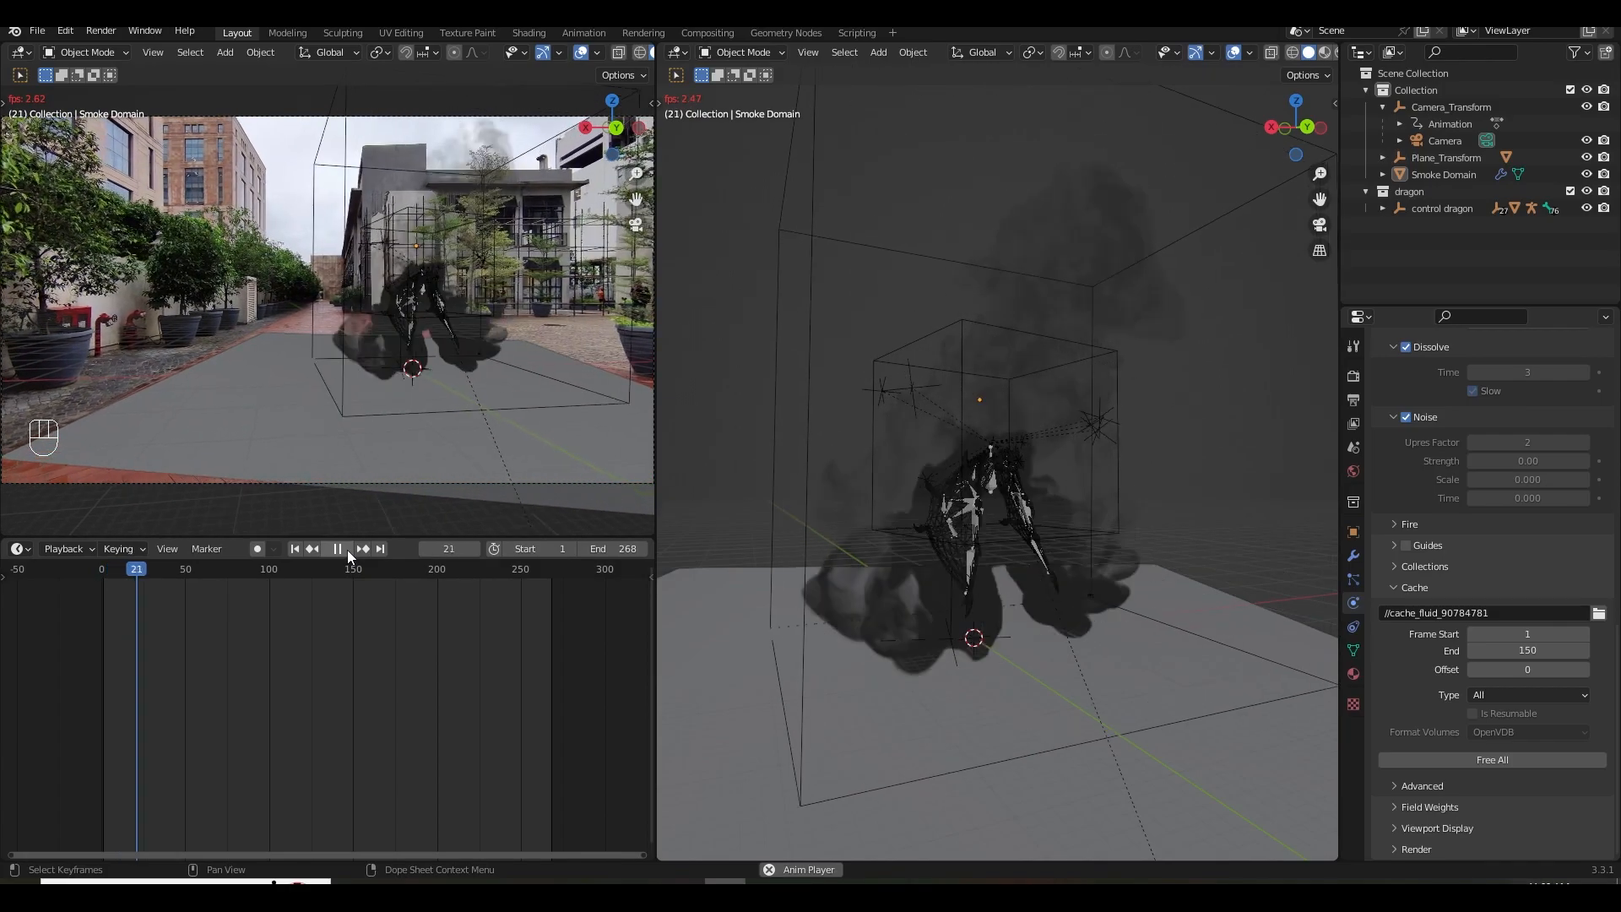
{"action": "left_click", "coordinate": [339, 549]}
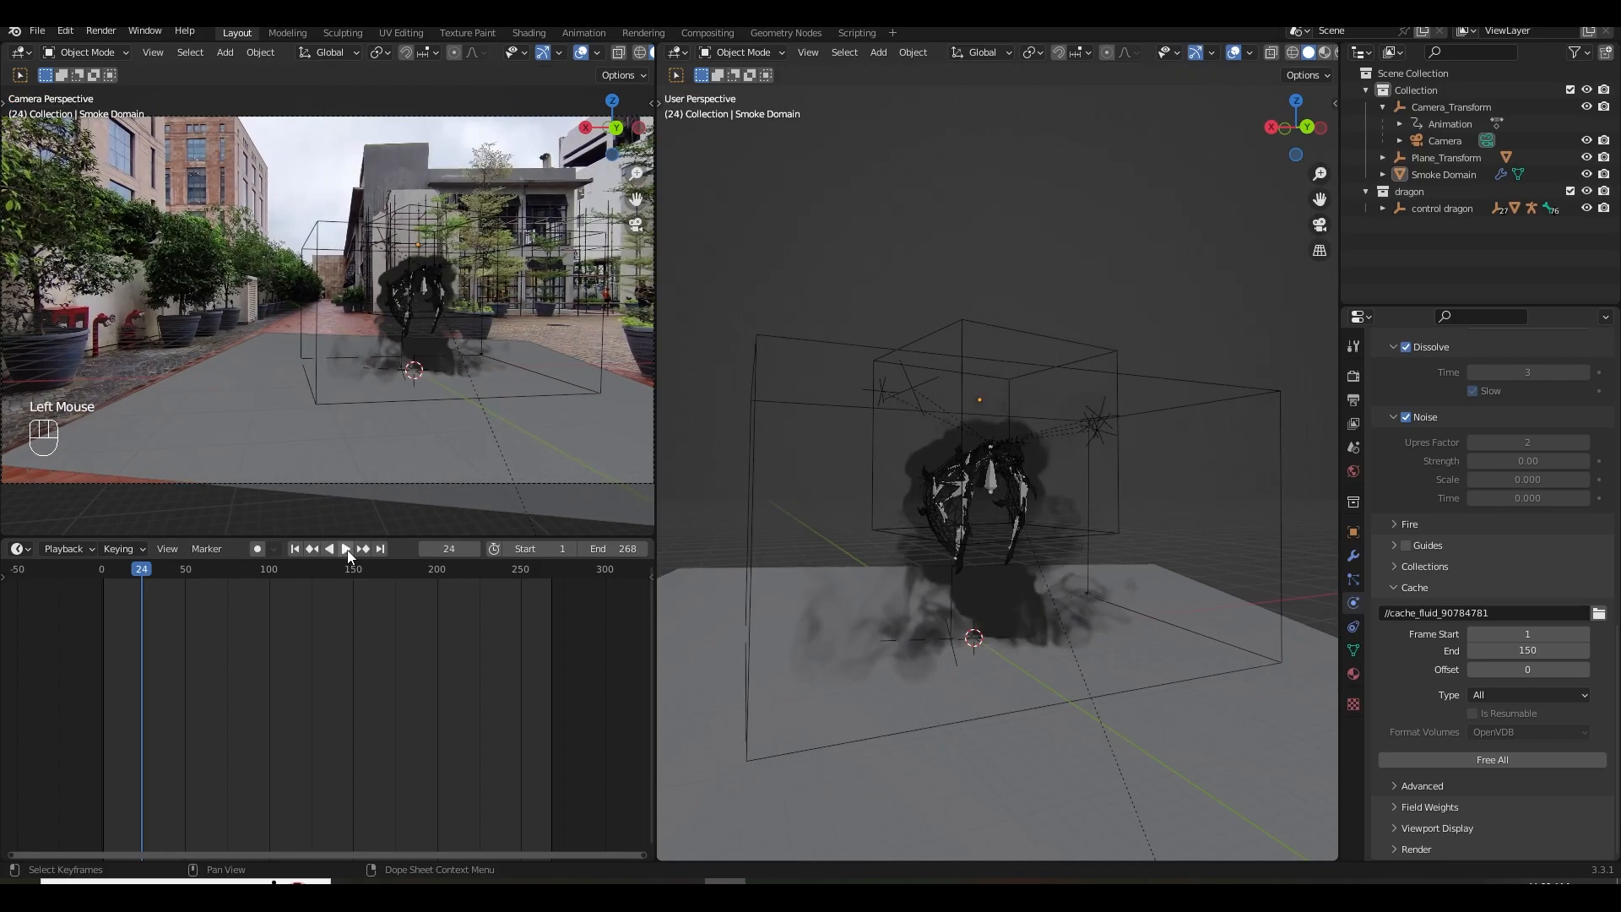
Play the baked smoke animation through to frame 53, save the file and inspect the smoke domain from several angles.
{"action": "left_click", "coordinate": [346, 548]}
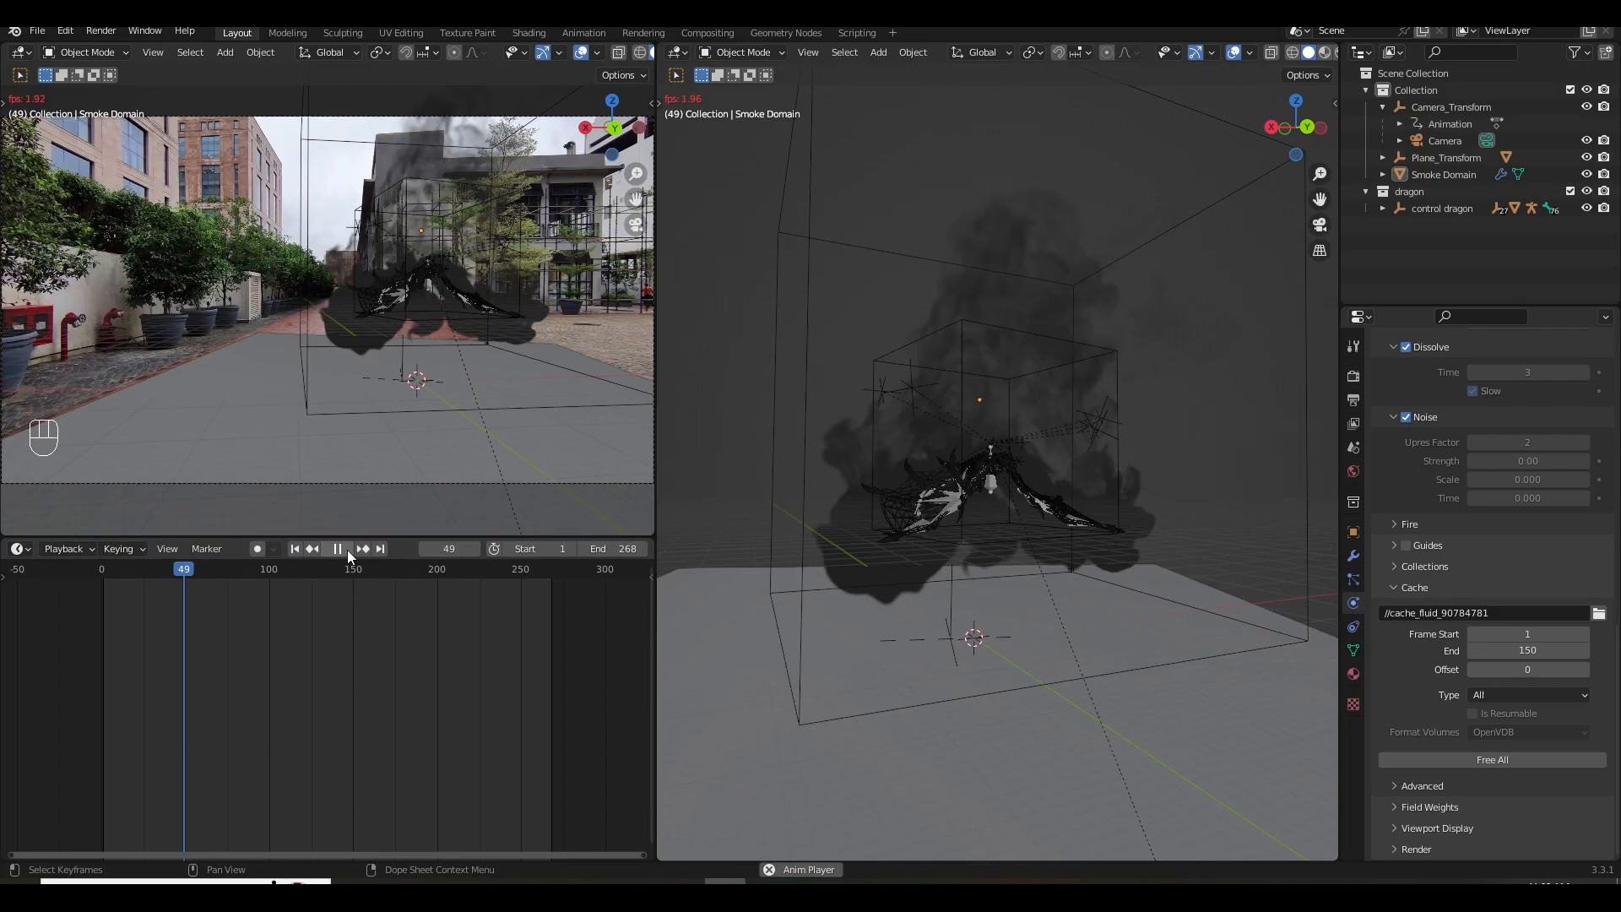
{"action": "left_click", "coordinate": [347, 550]}
{"action": "key", "text": "ctrl+s"}
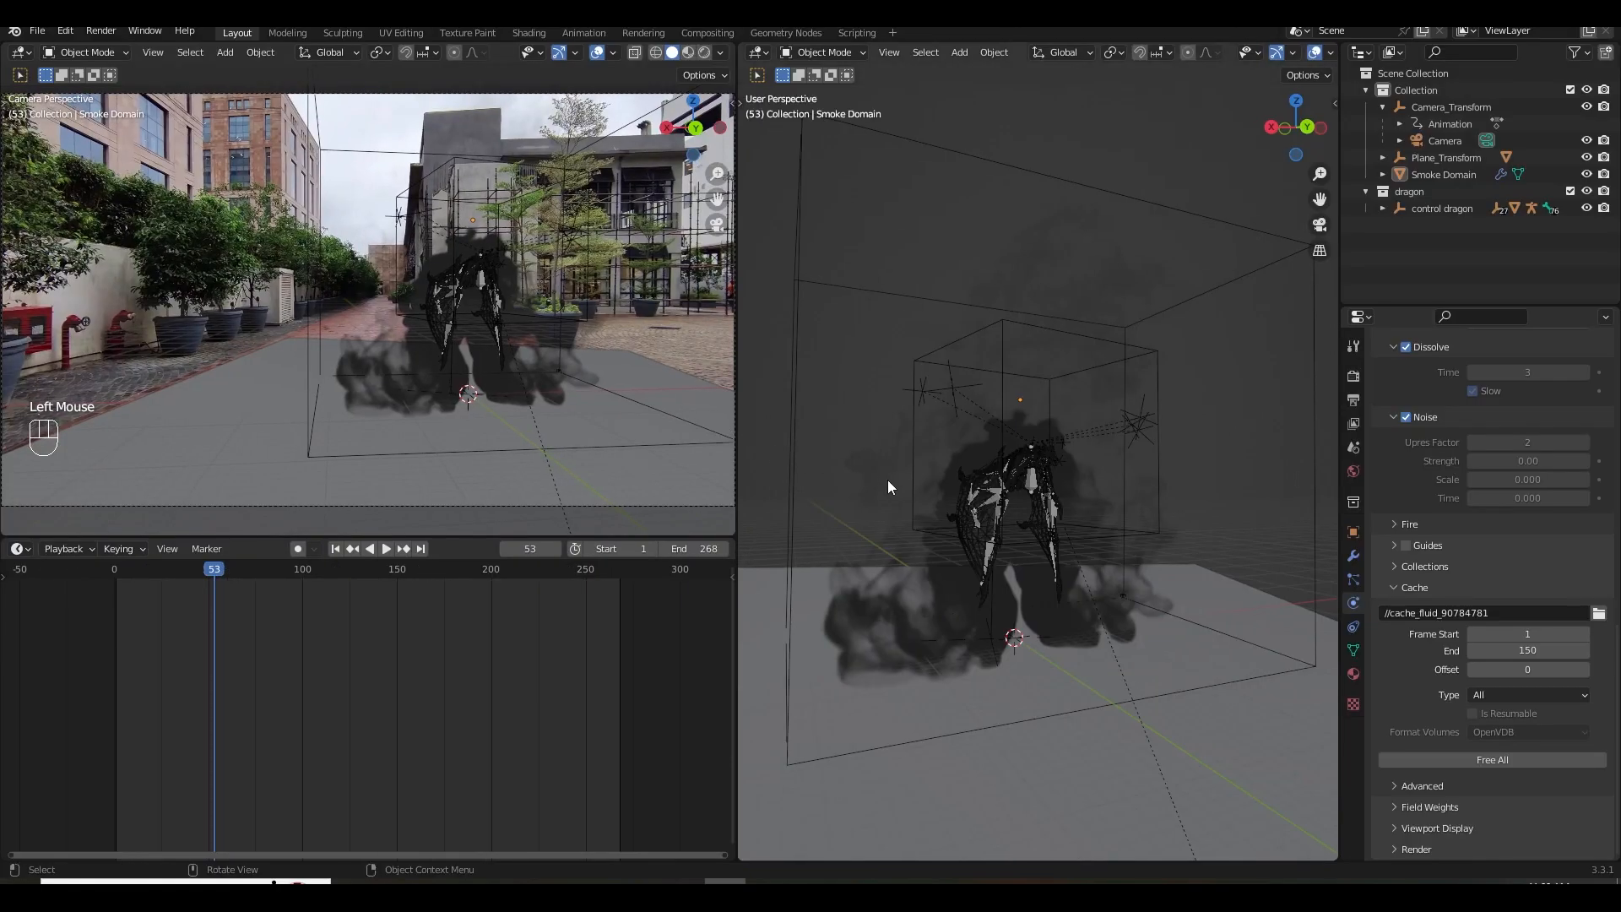
{"action": "scroll", "coordinate": [894, 490], "scroll_direction": "down", "scroll_amount": 3}
{"action": "middle_click_drag", "start_coordinate": [900, 497], "coordinate": [966, 544]}
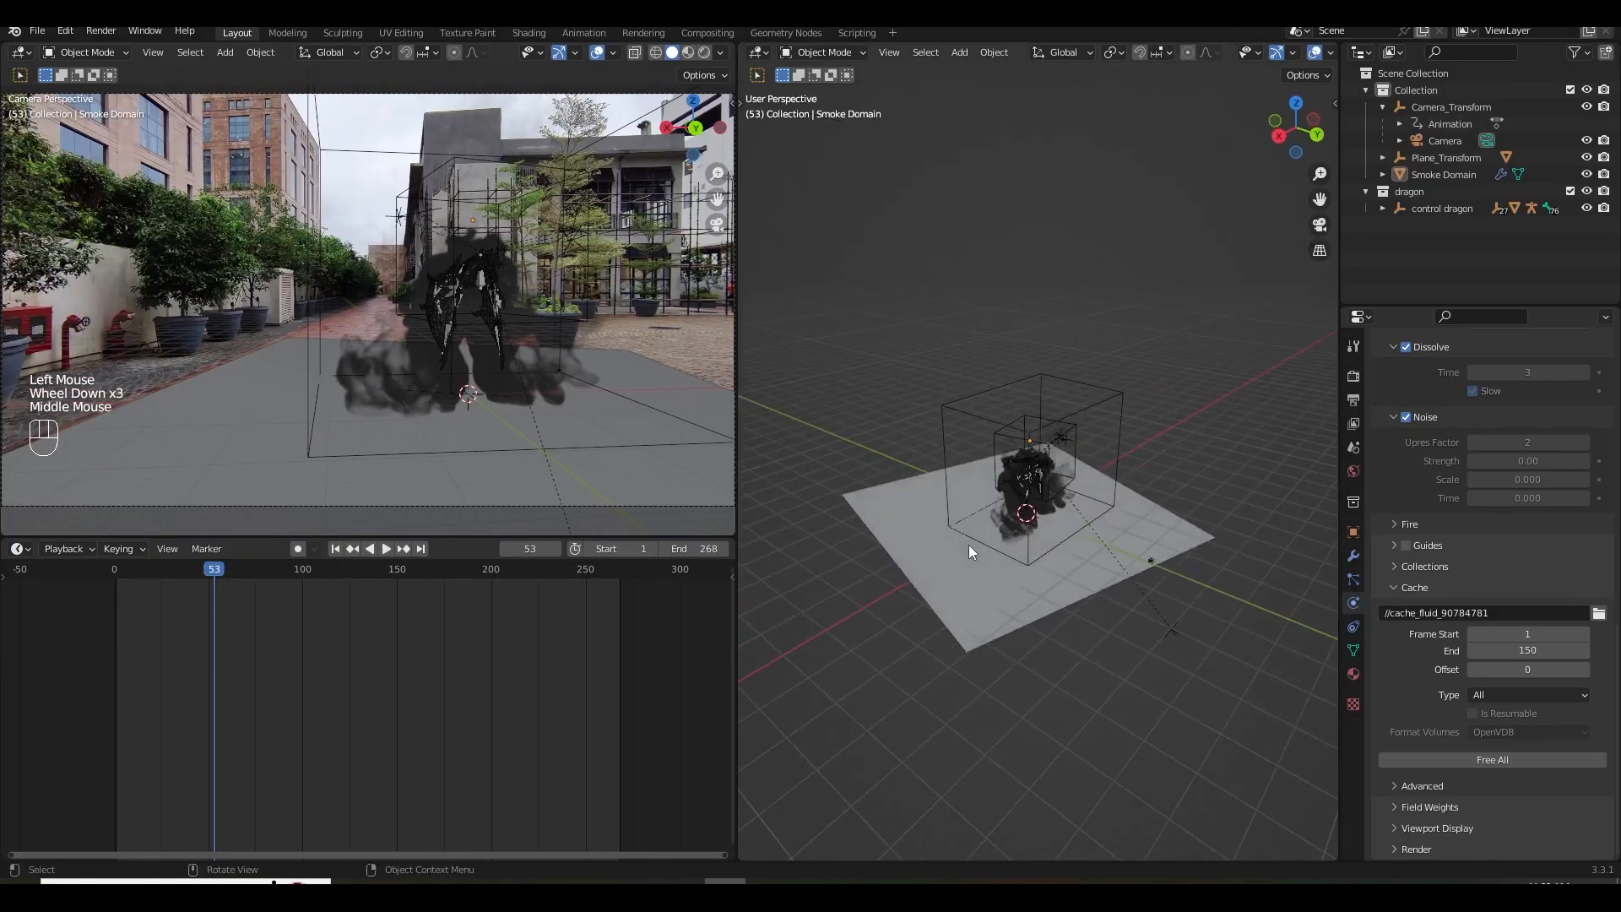
{"action": "scroll", "coordinate": [971, 547], "scroll_direction": "up", "scroll_amount": 3}
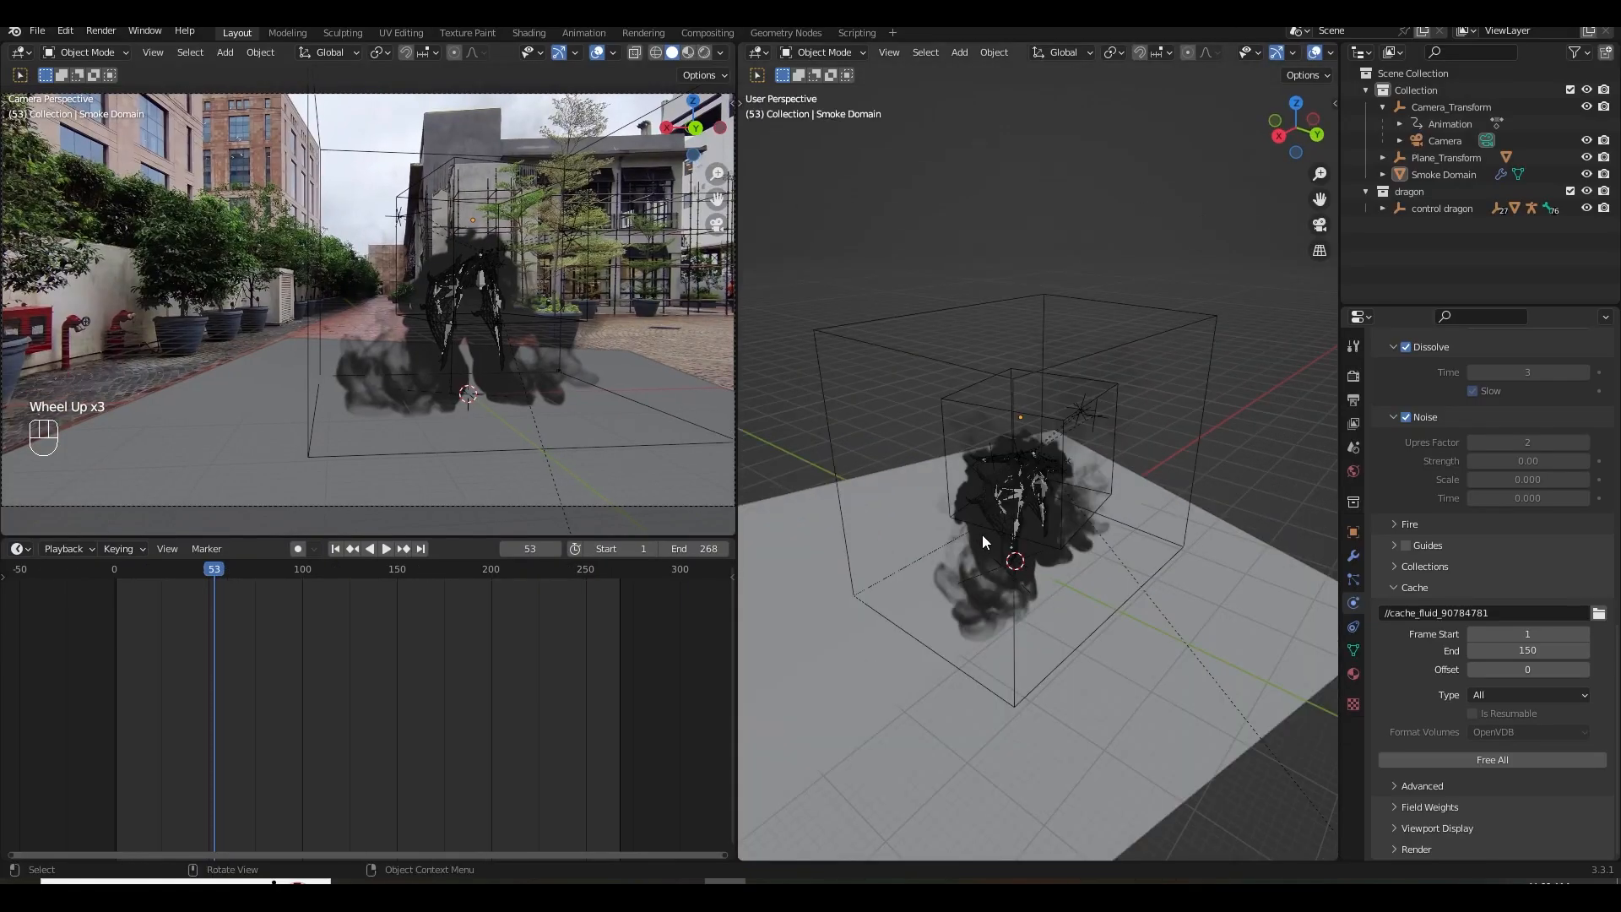
{"action": "middle_click_drag", "start_coordinate": [981, 535], "coordinate": [1189, 510]}
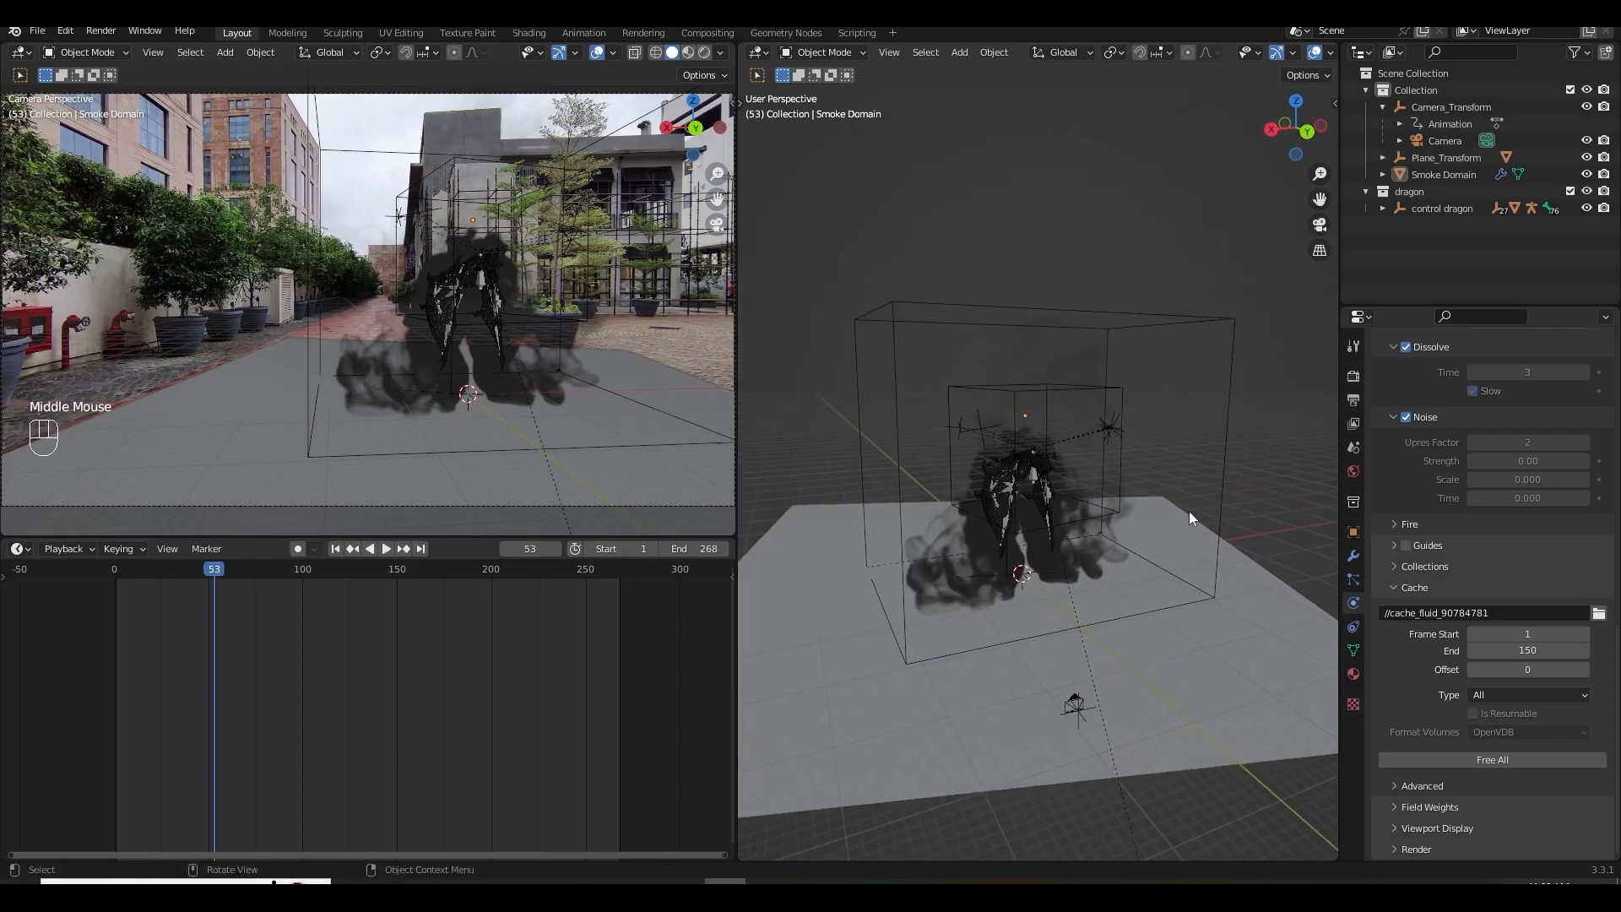
Show the camera view in rendered shading and open the scene's render properties.
{"action": "left_click", "coordinate": [704, 54]}
{"action": "left_click", "coordinate": [1354, 377]}
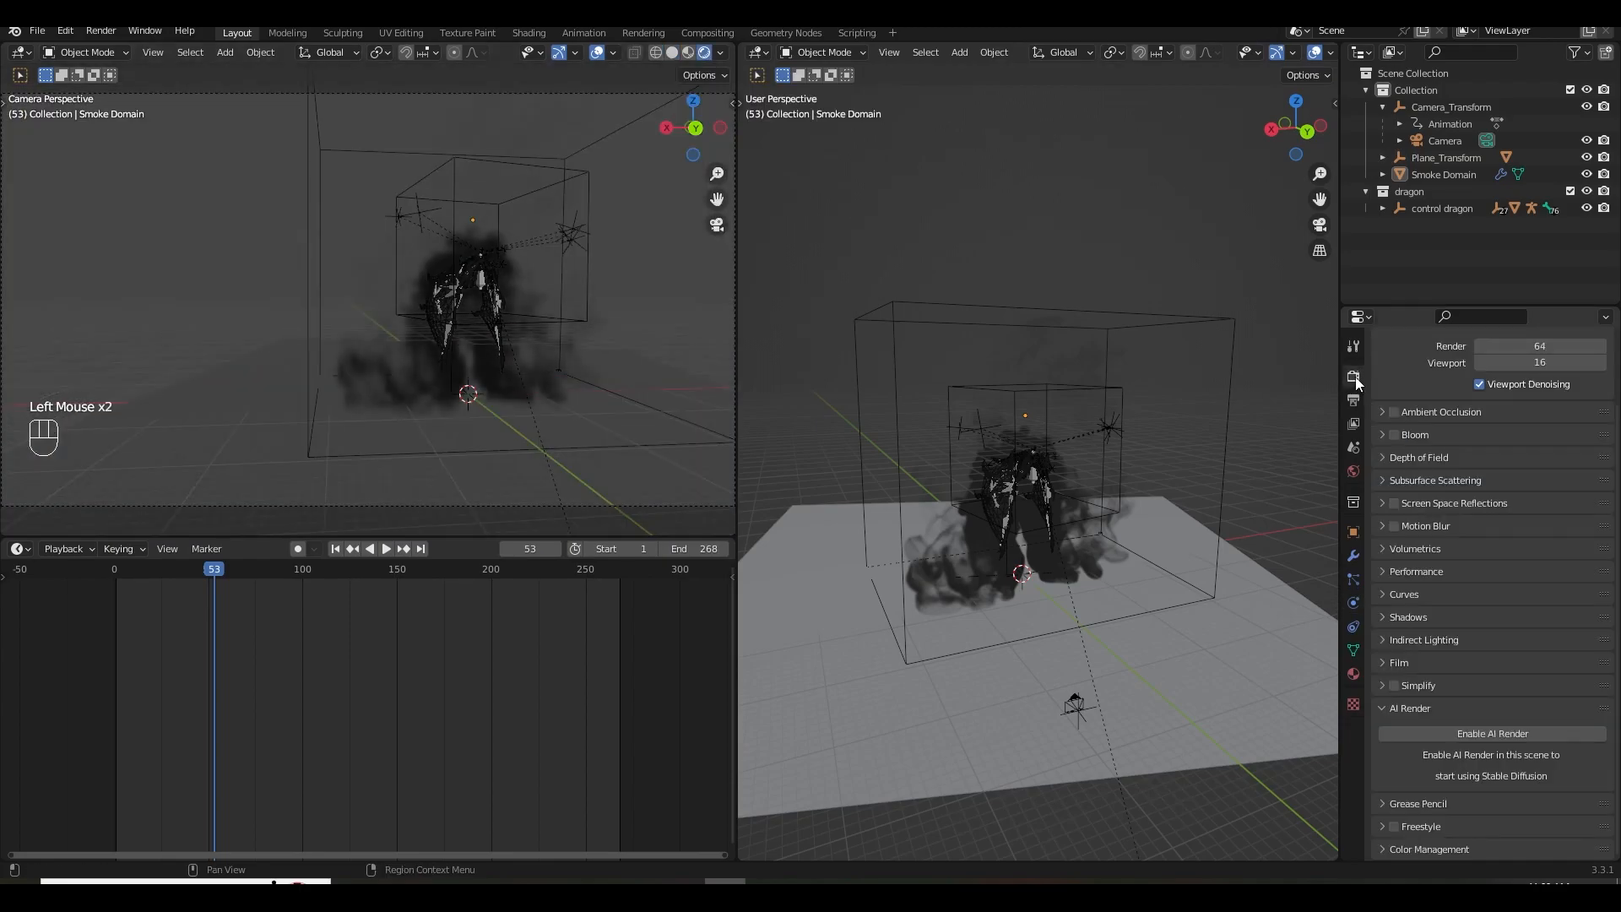
{"action": "left_click", "coordinate": [611, 51]}
{"action": "left_click", "coordinate": [611, 52]}
{"action": "left_click", "coordinate": [509, 239]}
{"action": "middle_click_drag", "start_coordinate": [649, 296], "coordinate": [701, 312], "text": "shift"}
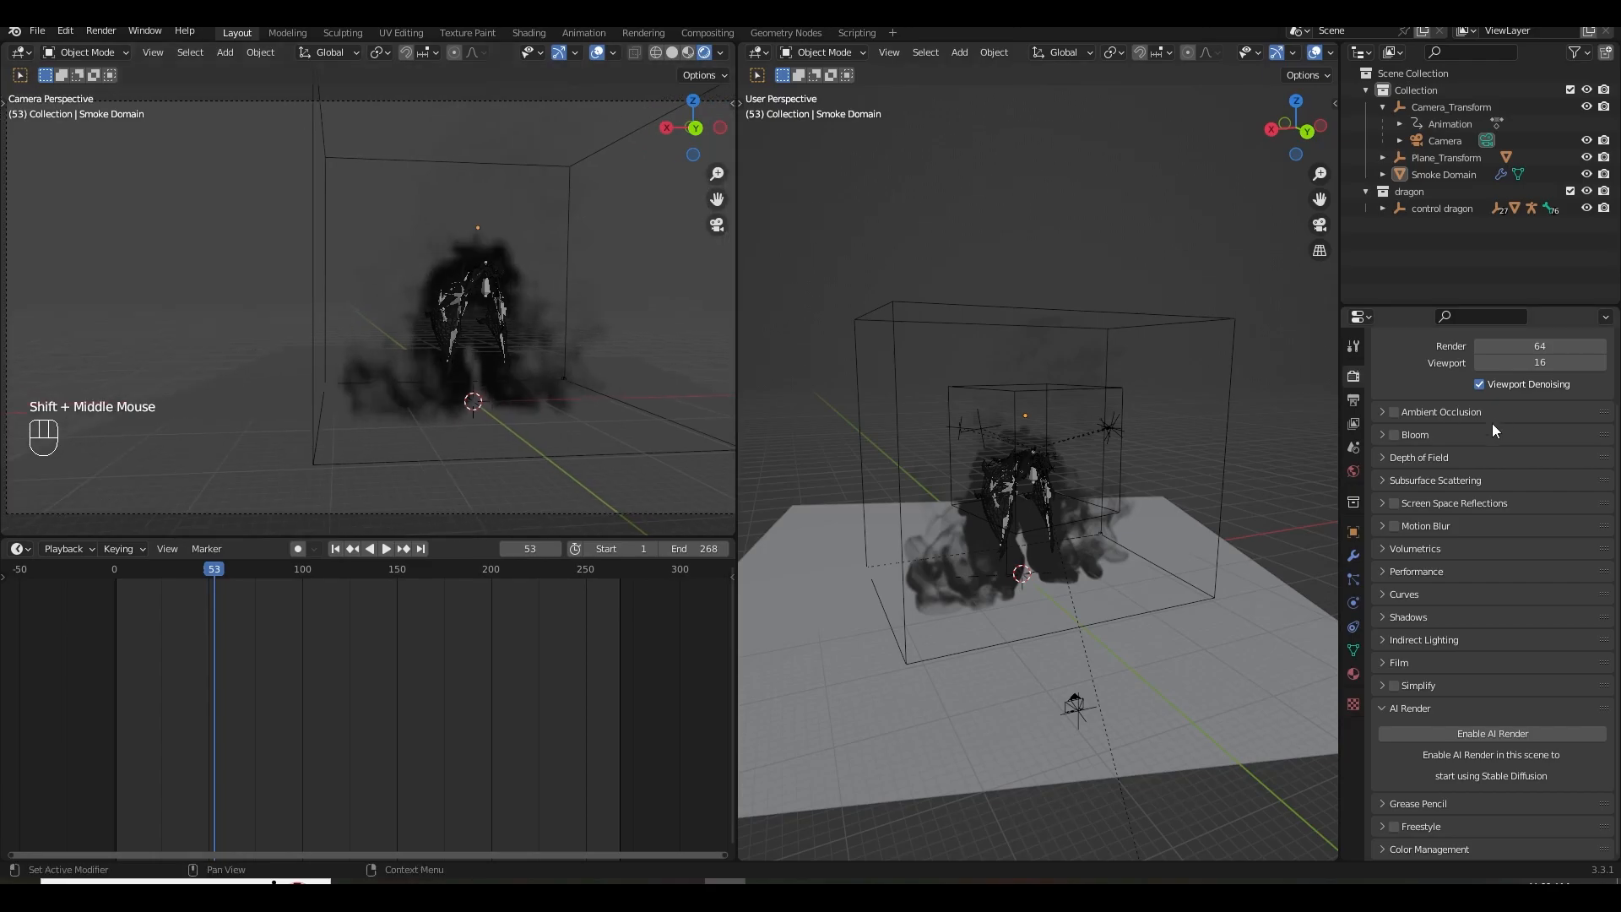
Set the render engine to Cycles and its device to GPU Compute.
{"action": "scroll", "coordinate": [1493, 417], "scroll_direction": "up", "scroll_amount": 4}
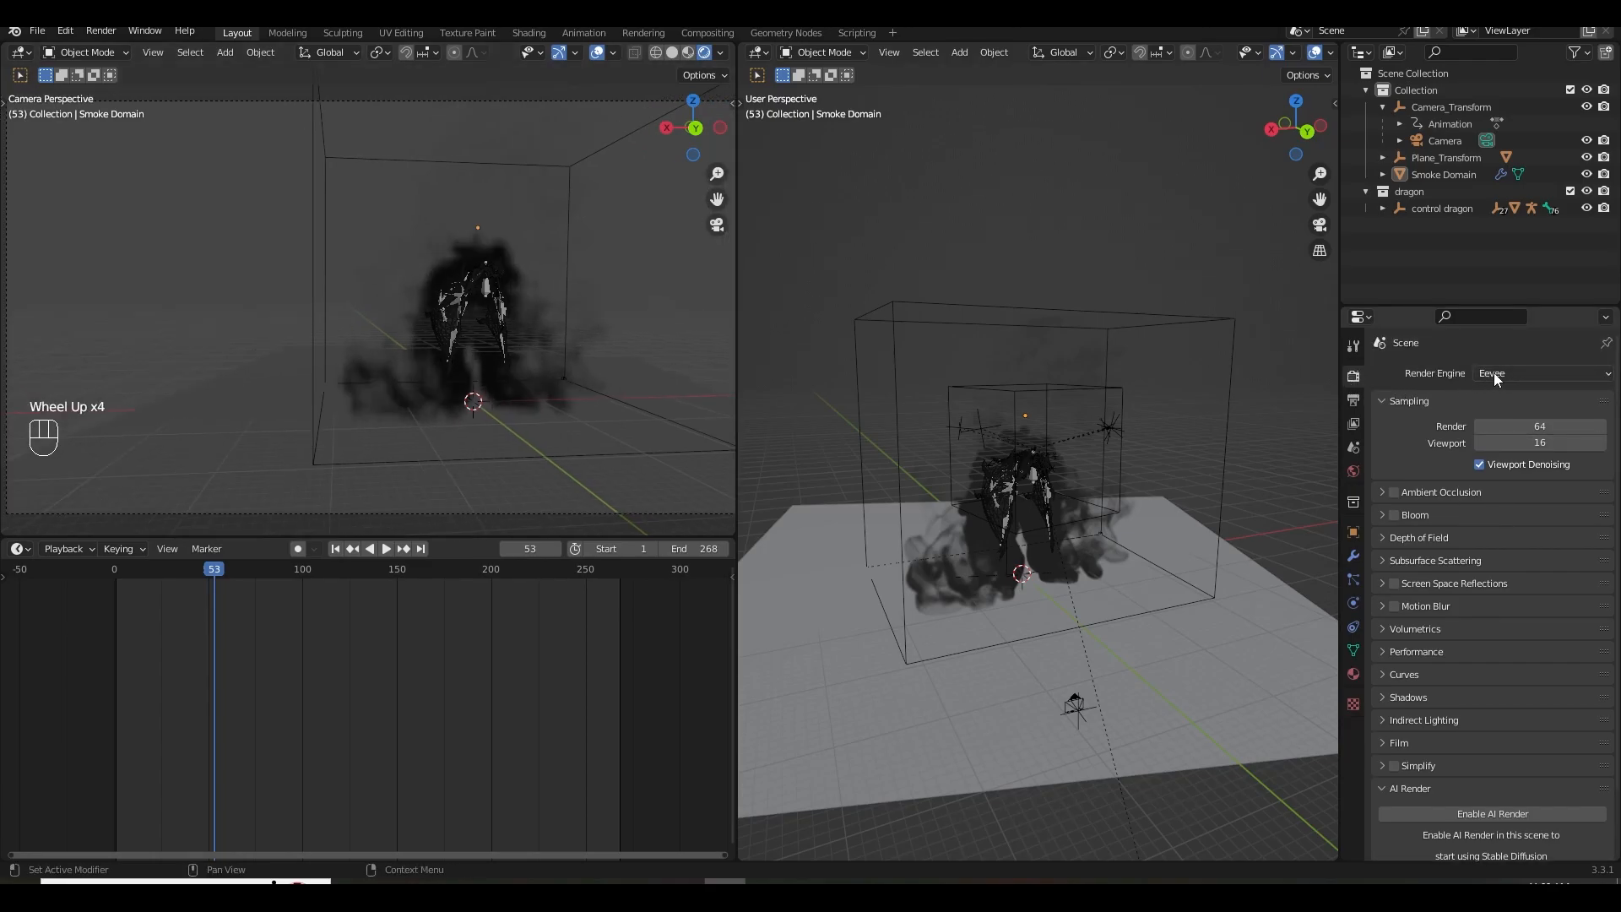
{"action": "left_click", "coordinate": [1506, 372]}
{"action": "left_click", "coordinate": [1502, 430]}
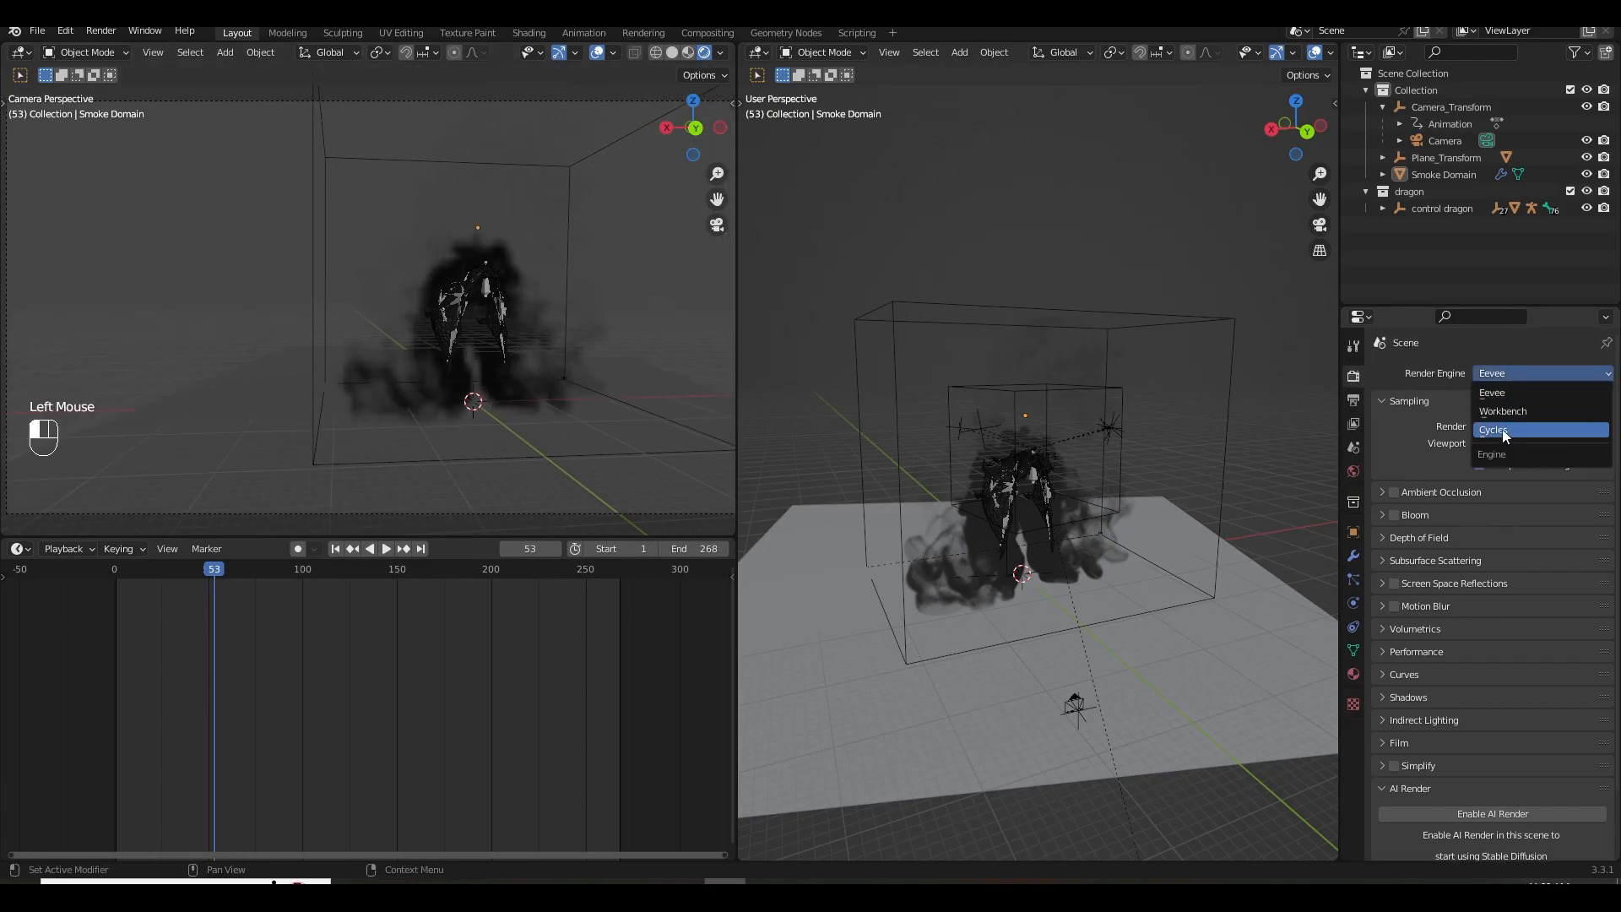
{"action": "left_click", "coordinate": [1503, 415]}
{"action": "left_click", "coordinate": [1507, 454]}
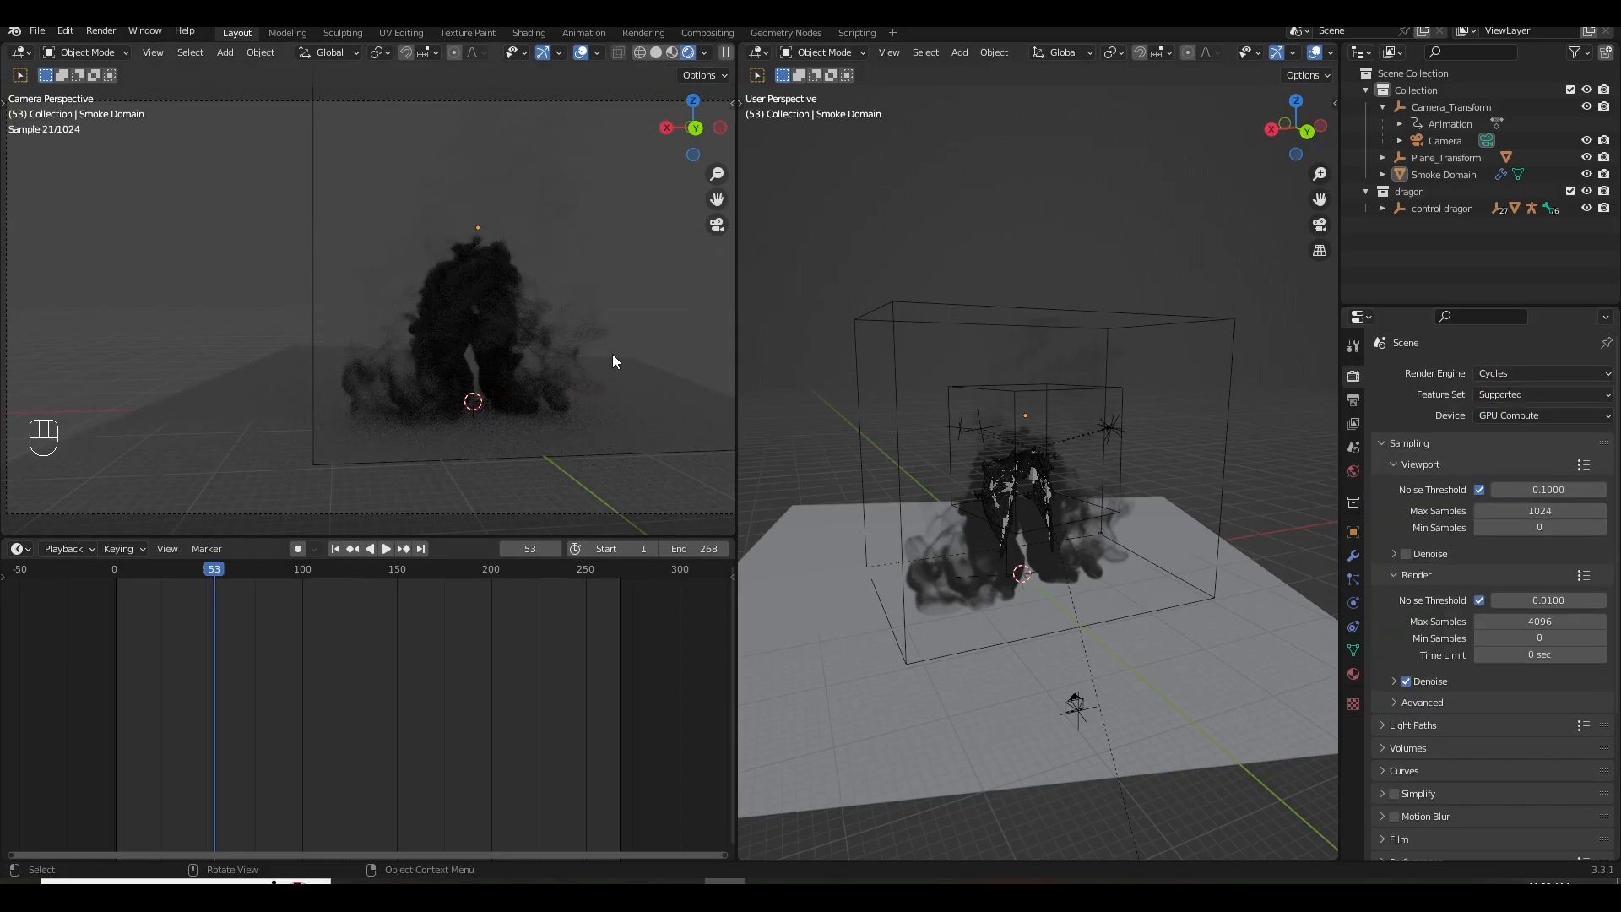
Enable the Transparent film option for the render and collapse the main collection in the Outliner.
{"action": "scroll", "coordinate": [576, 319], "scroll_direction": "up", "scroll_amount": 1}
{"action": "scroll", "coordinate": [1418, 742], "scroll_direction": "down", "scroll_amount": 2}
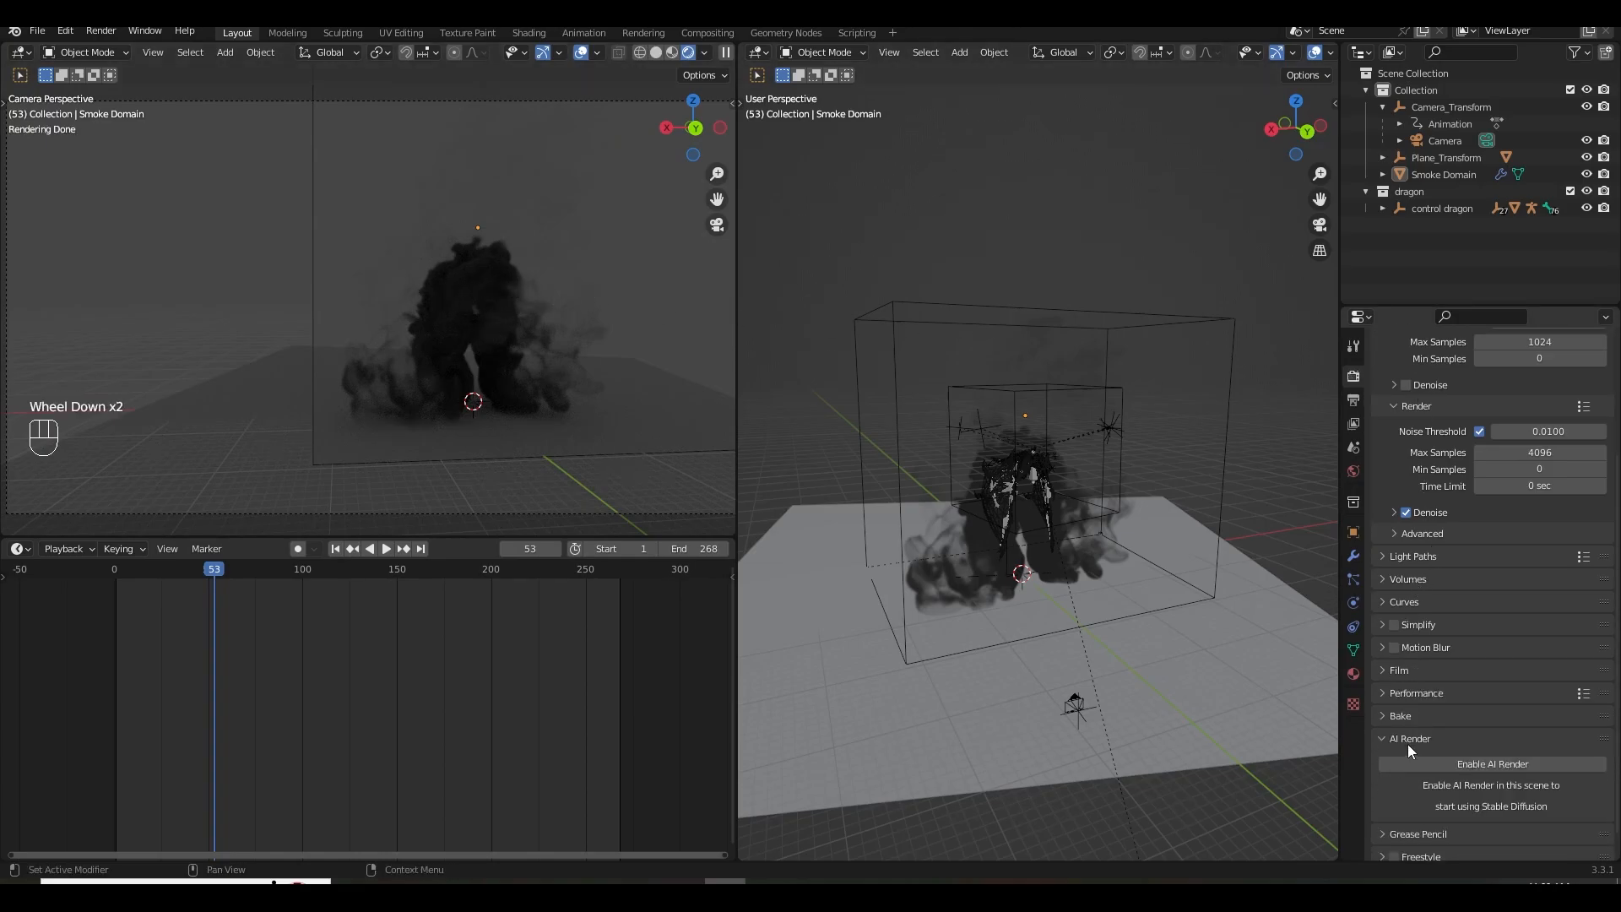
{"action": "left_click", "coordinate": [1398, 671]}
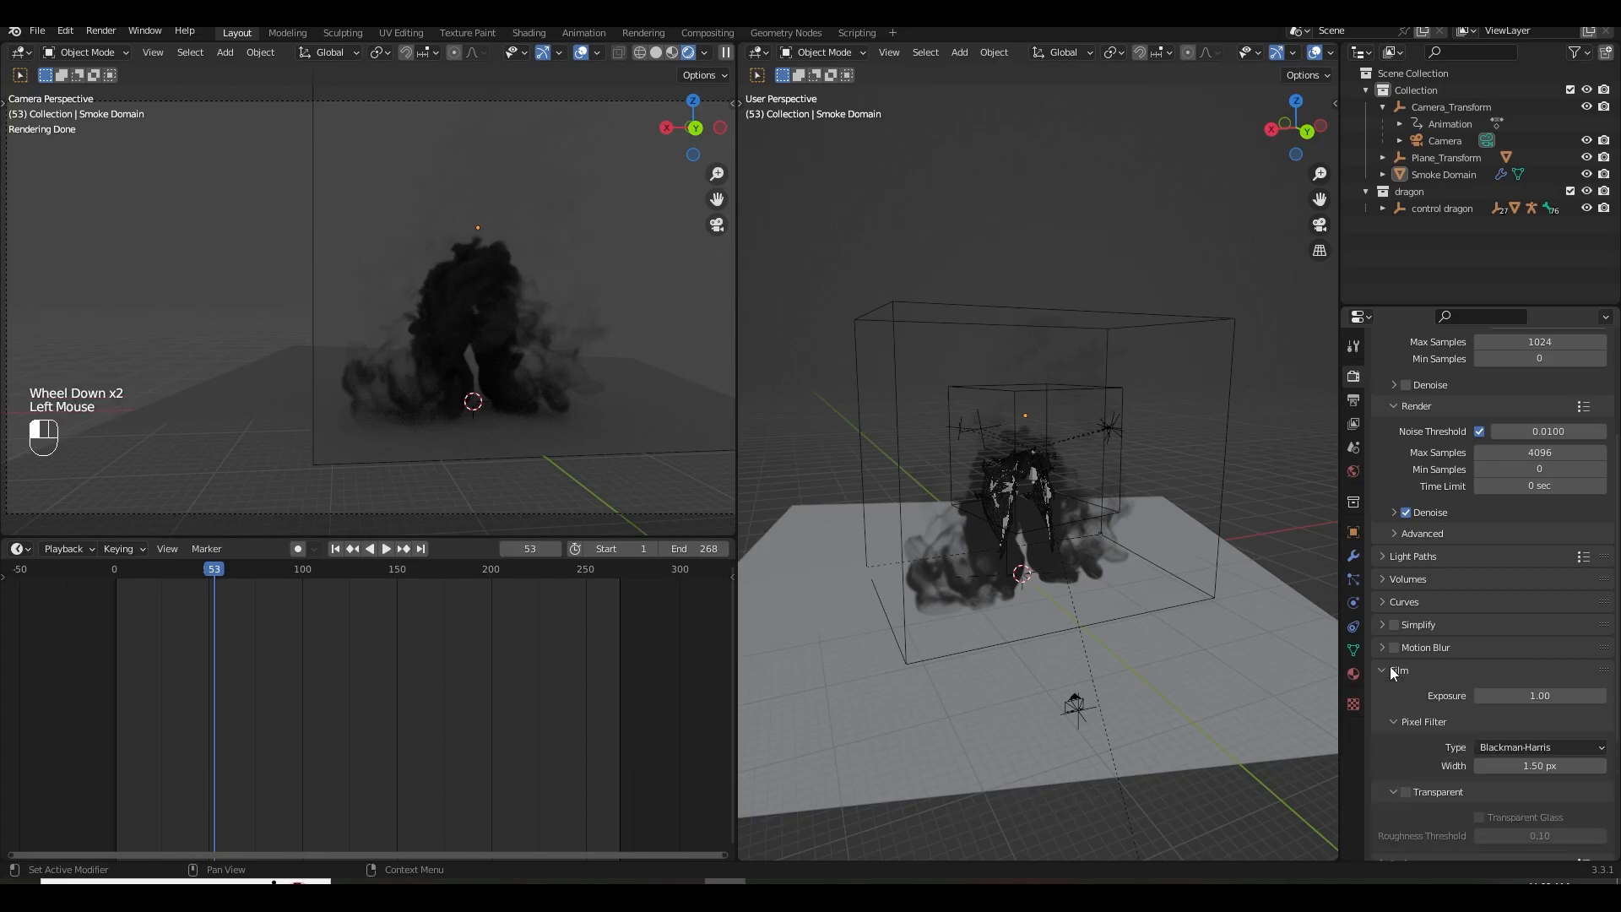
{"action": "left_click", "coordinate": [1405, 792]}
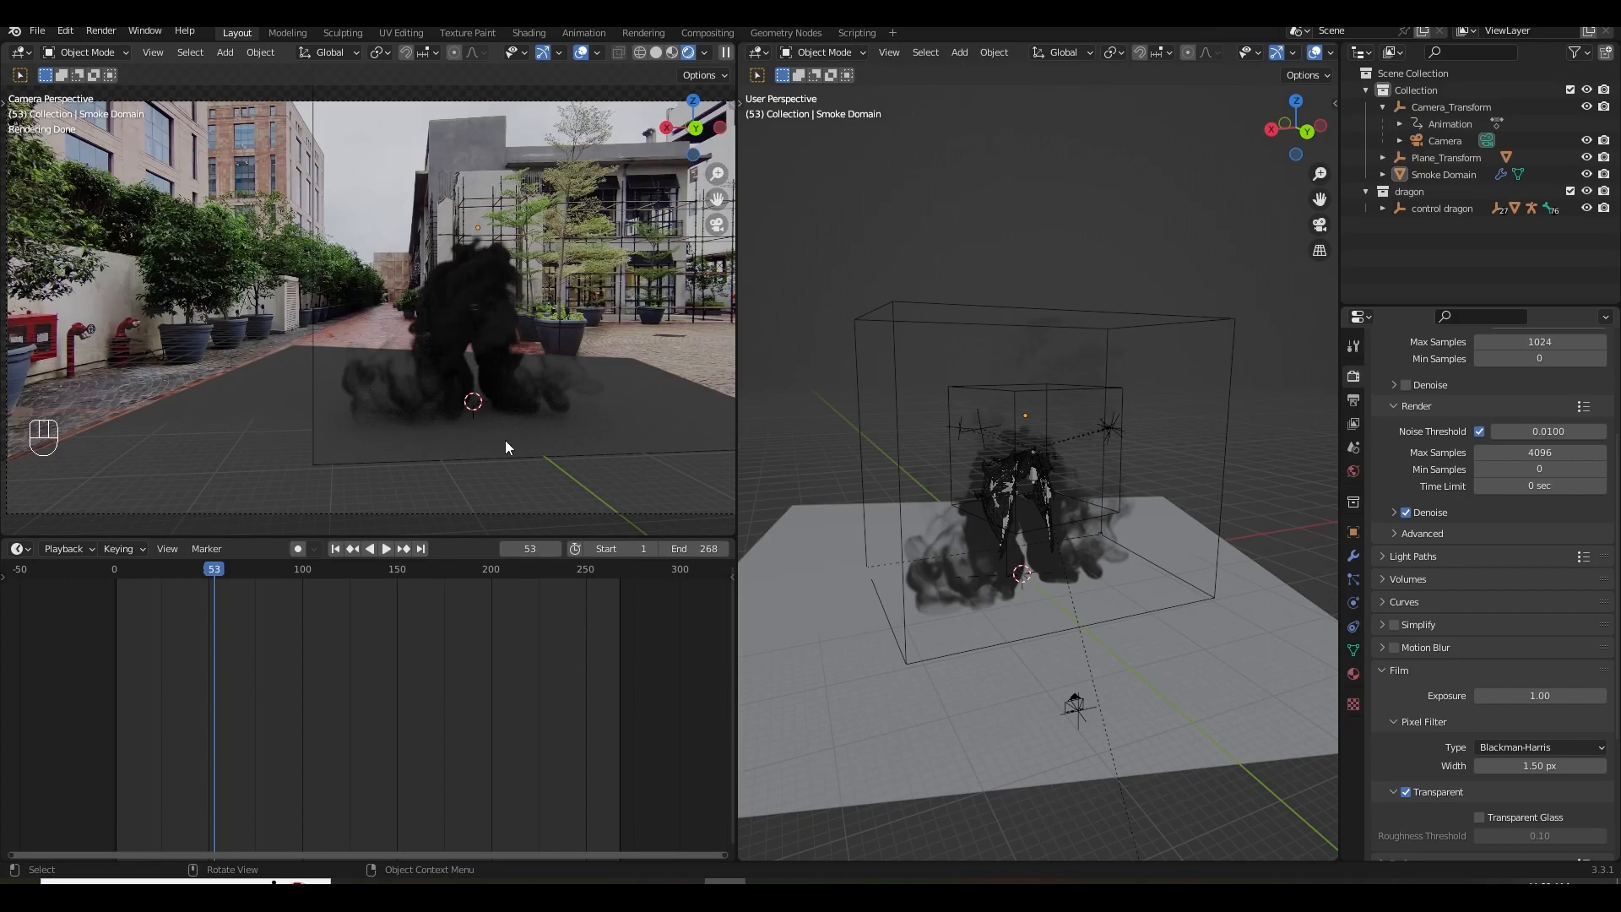
{"action": "left_click", "coordinate": [1365, 90]}
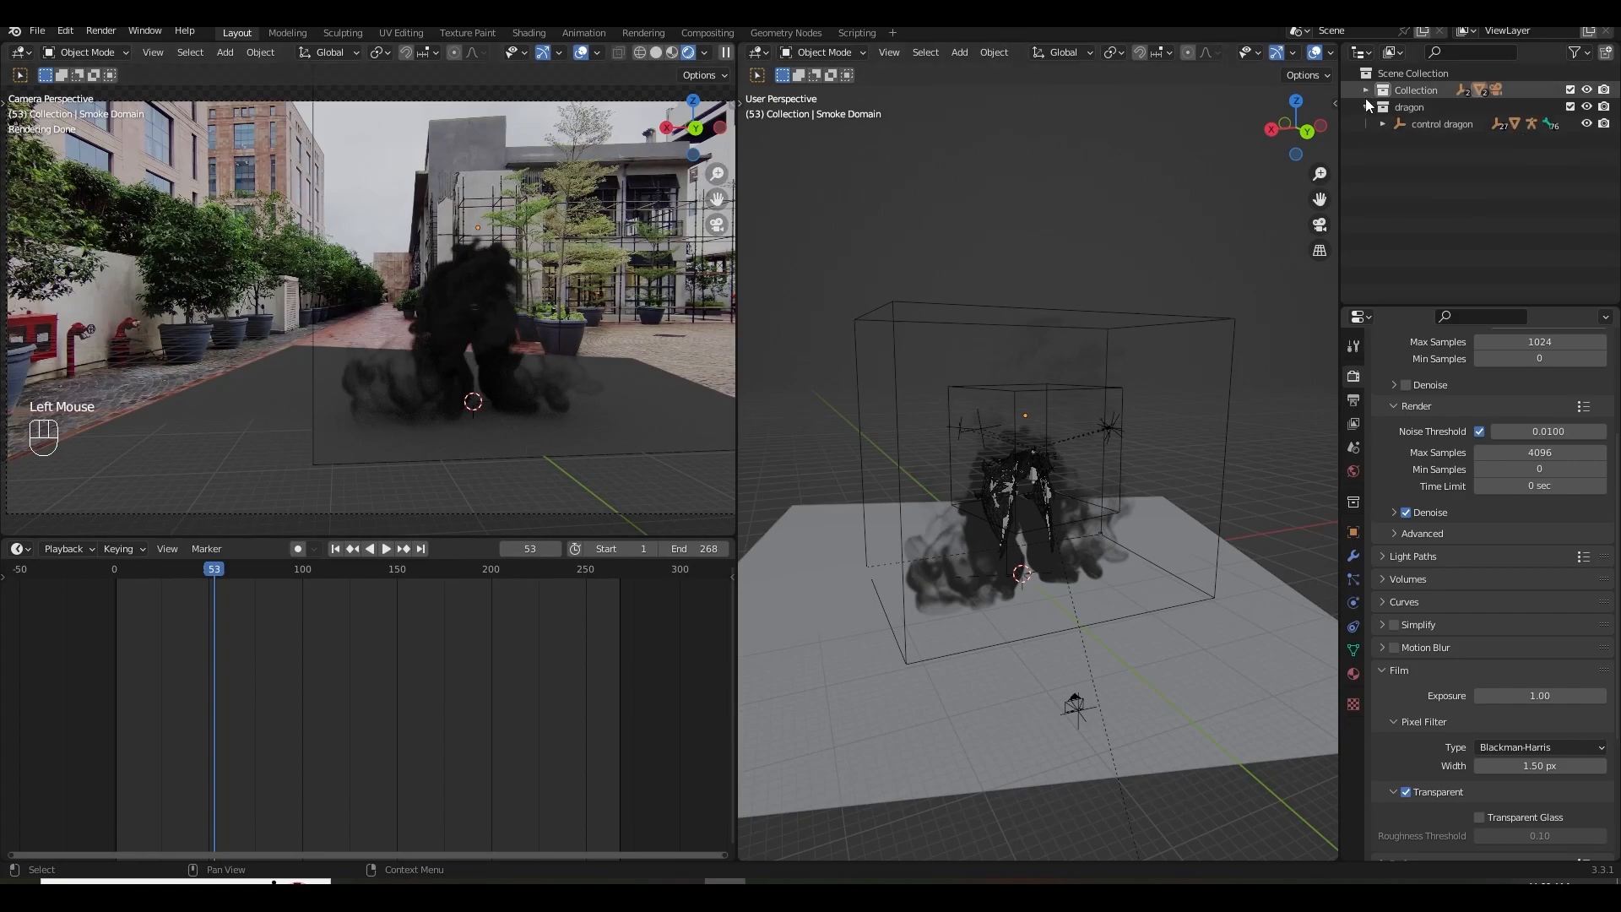
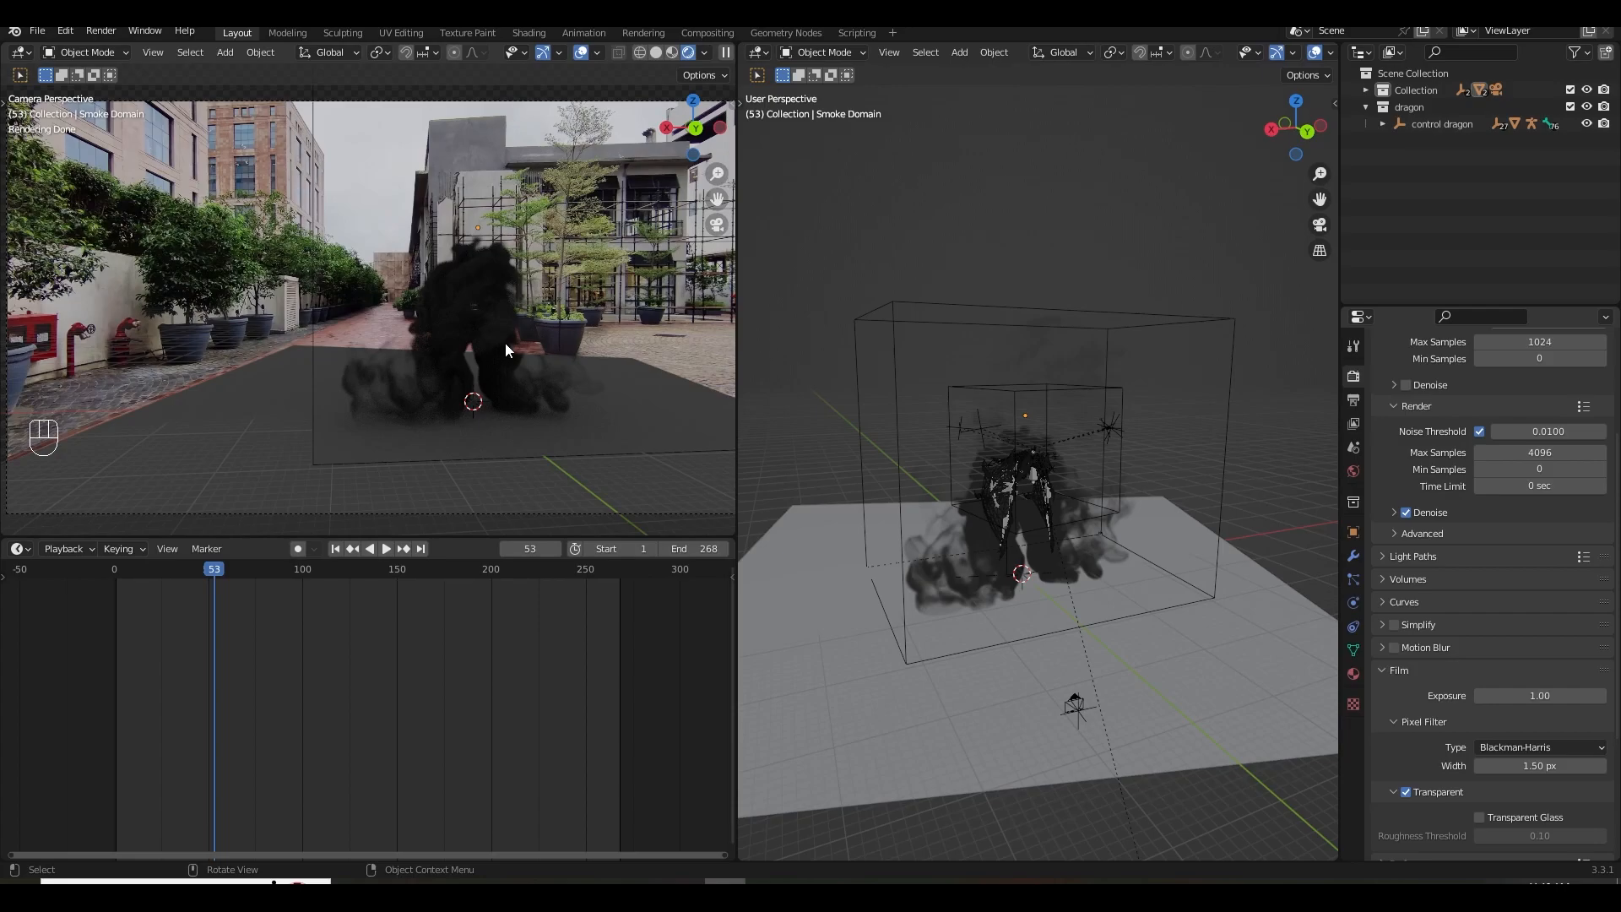
Use an Environment Texture as the world's background colour and load the PXL_202210...TOSPHERE.jpg panorama into it.
{"action": "left_click", "coordinate": [1353, 471]}
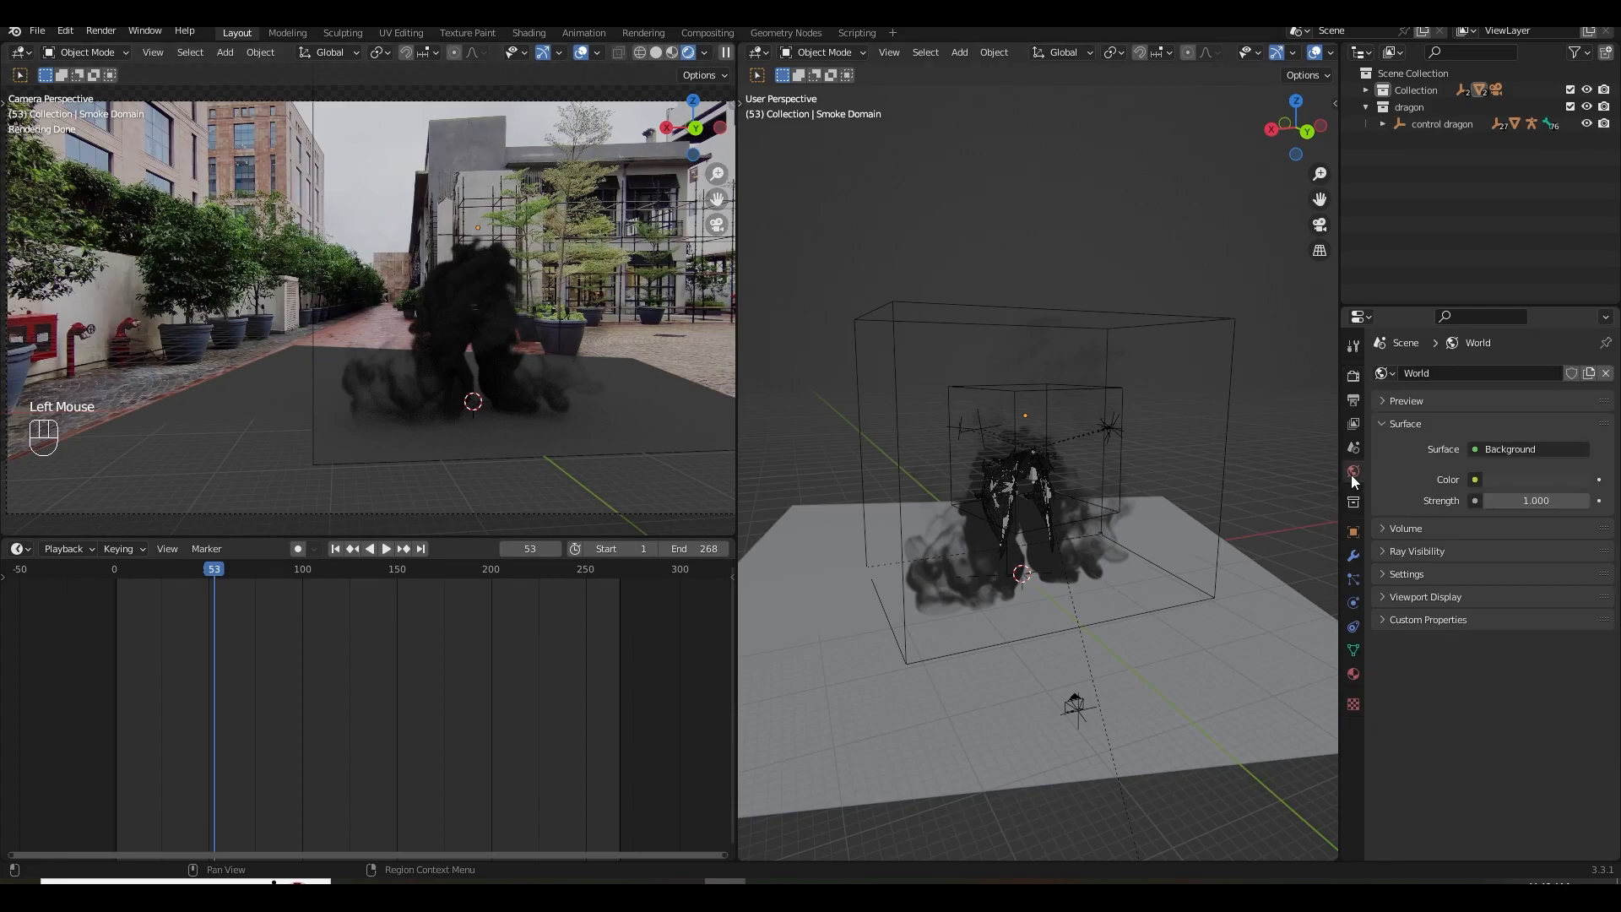
{"action": "left_click", "coordinate": [1474, 479]}
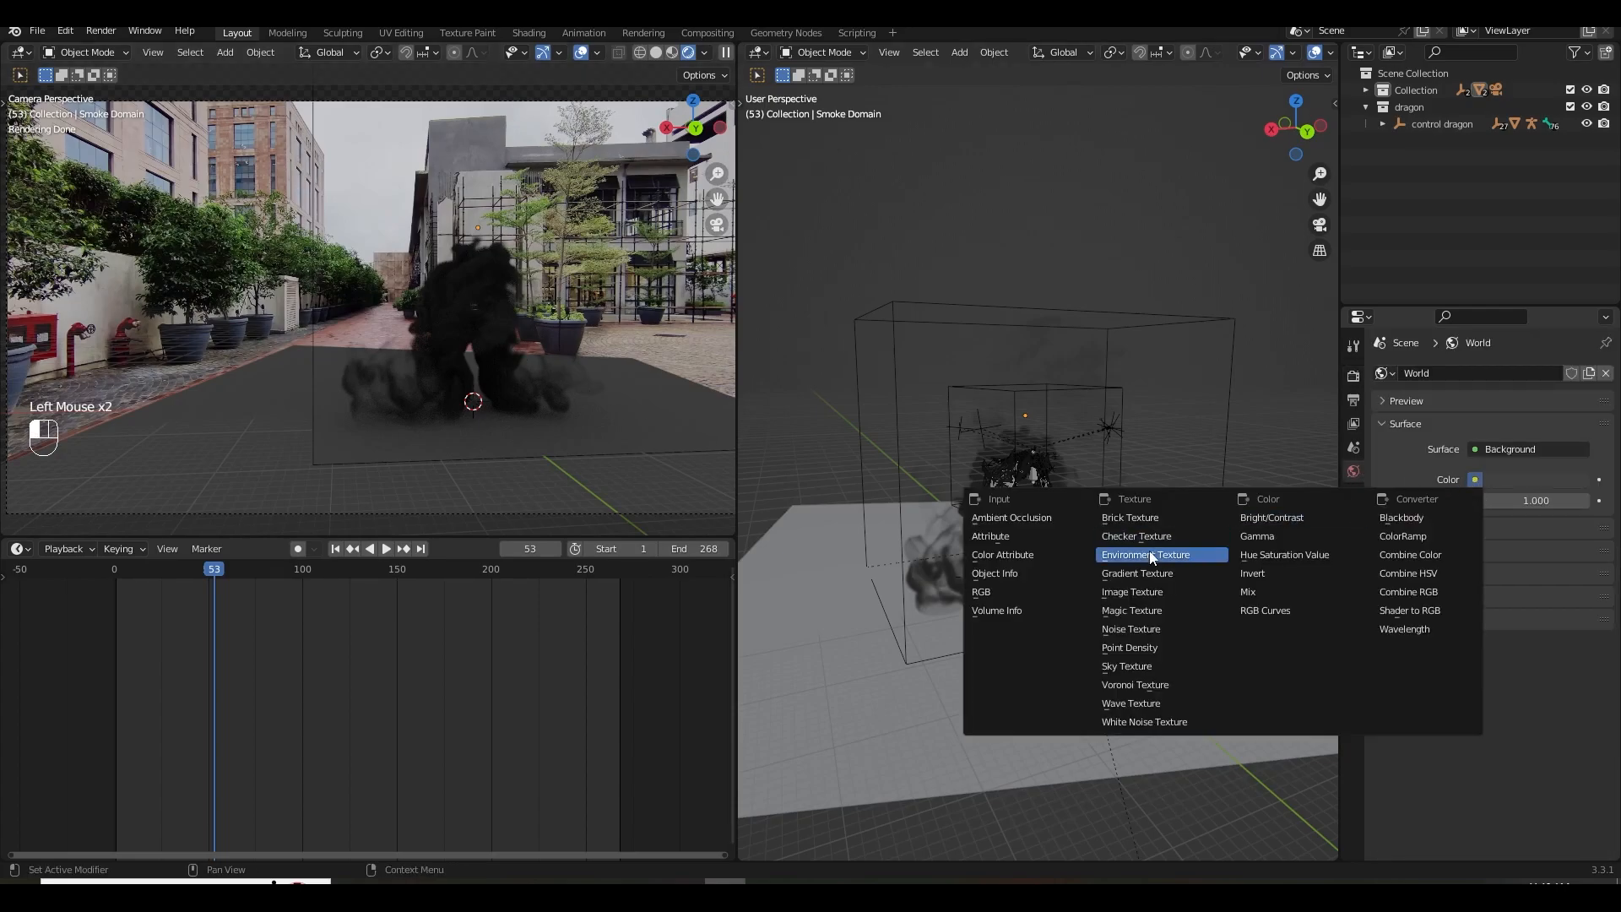
{"action": "left_click", "coordinate": [1154, 591]}
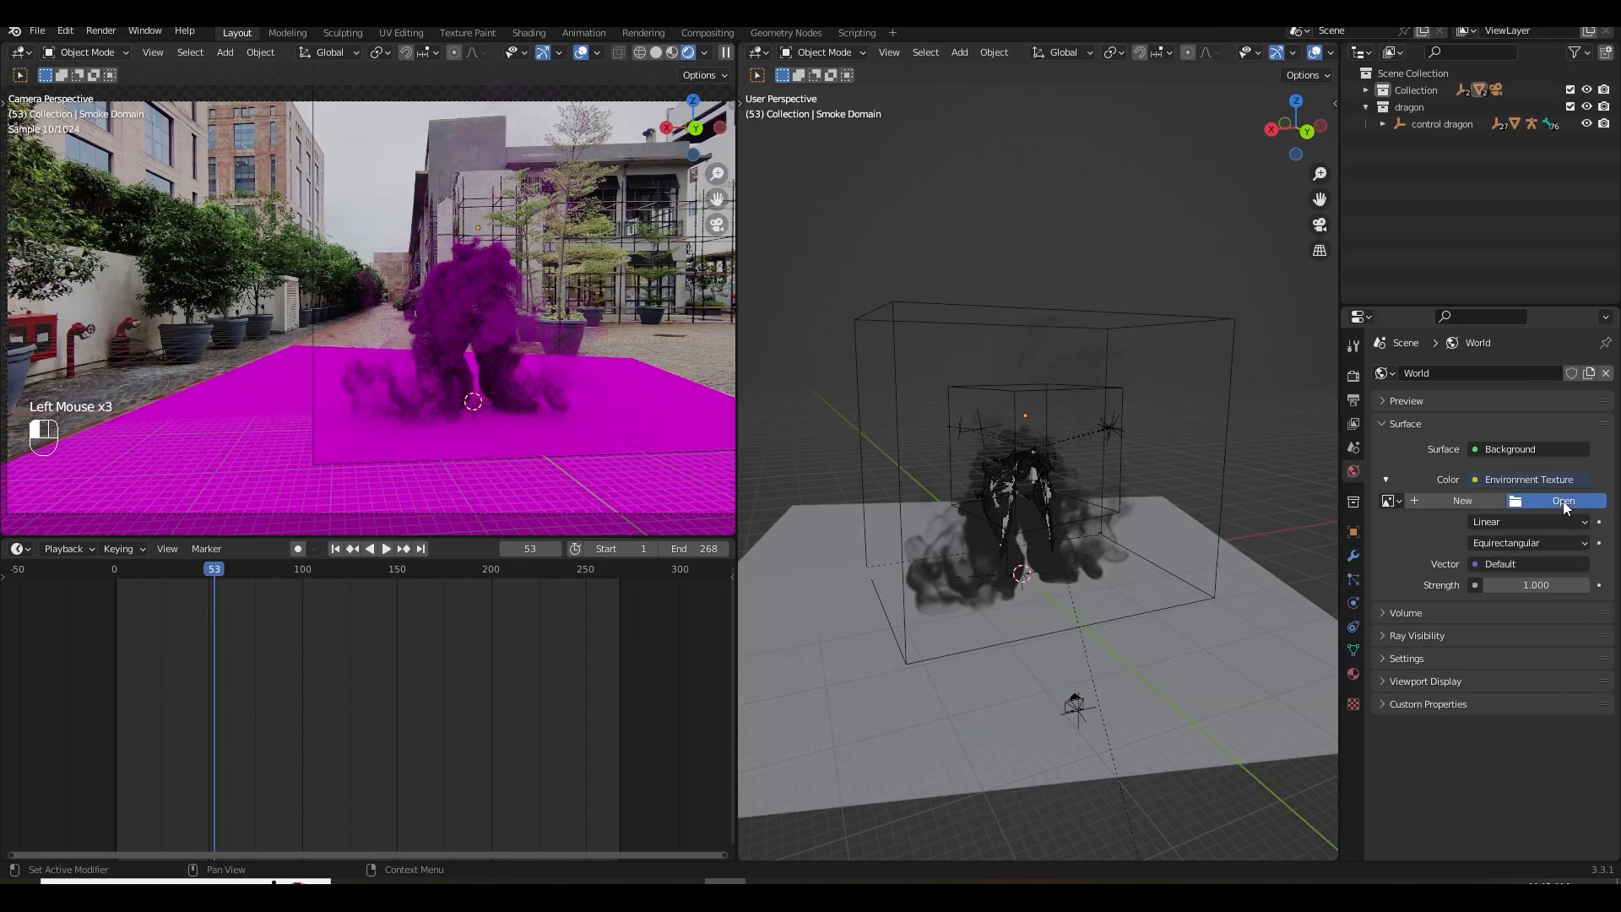
{"action": "left_click", "coordinate": [1562, 499]}
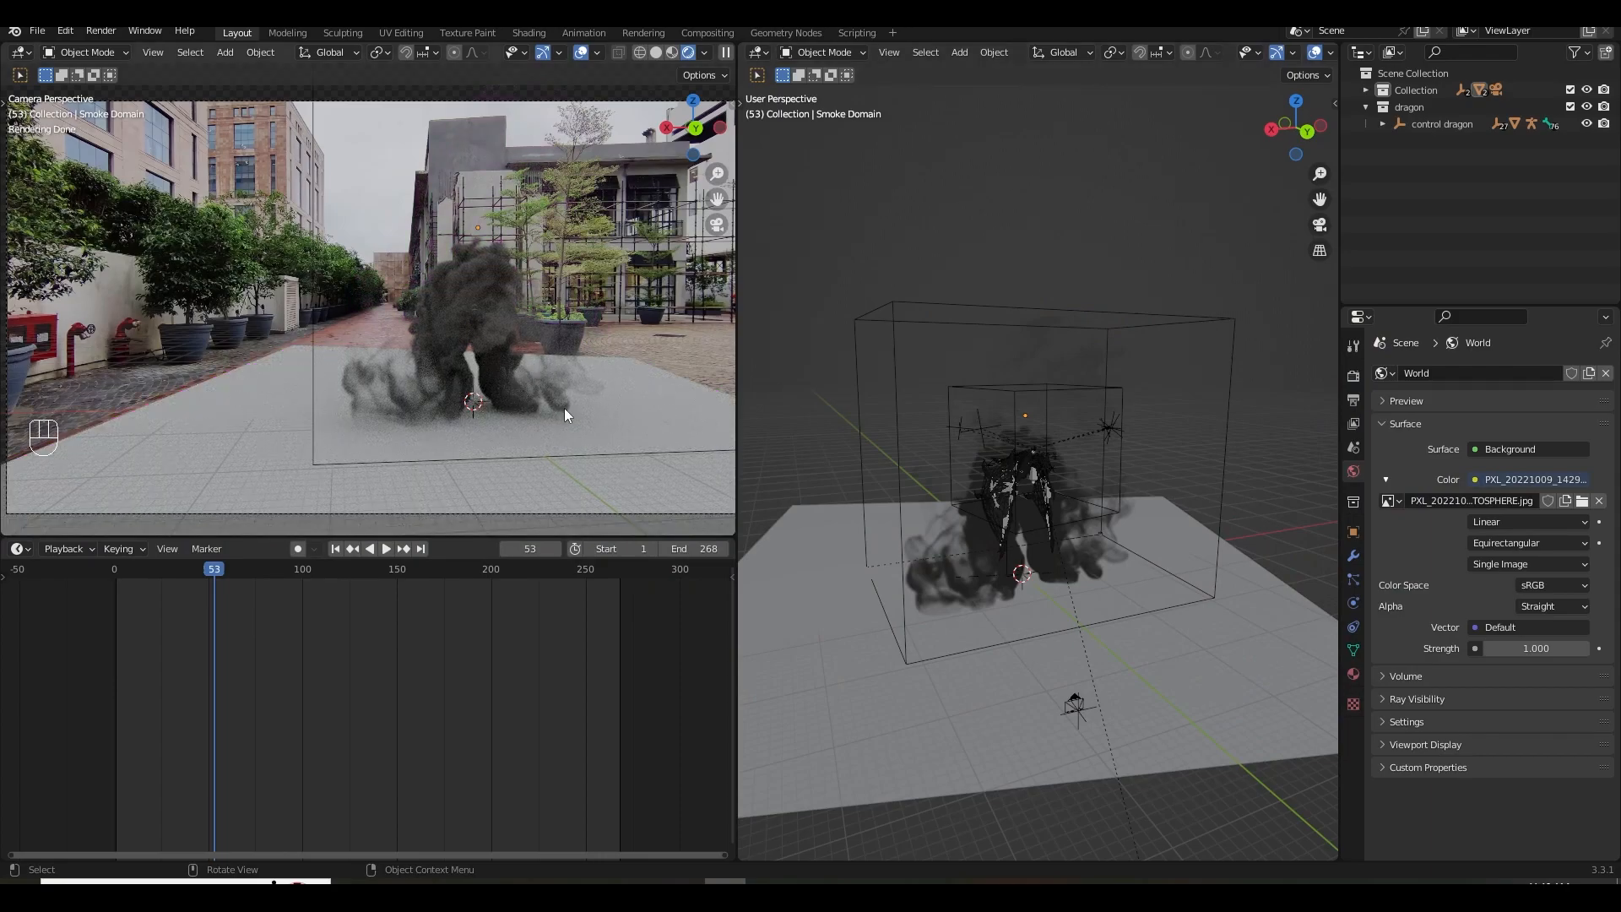
Set the world background strength to 3 and save the file.
{"action": "left_click", "coordinate": [1539, 649]}
{"action": "type", "text": "3"}
{"action": "key", "text": "Return"}
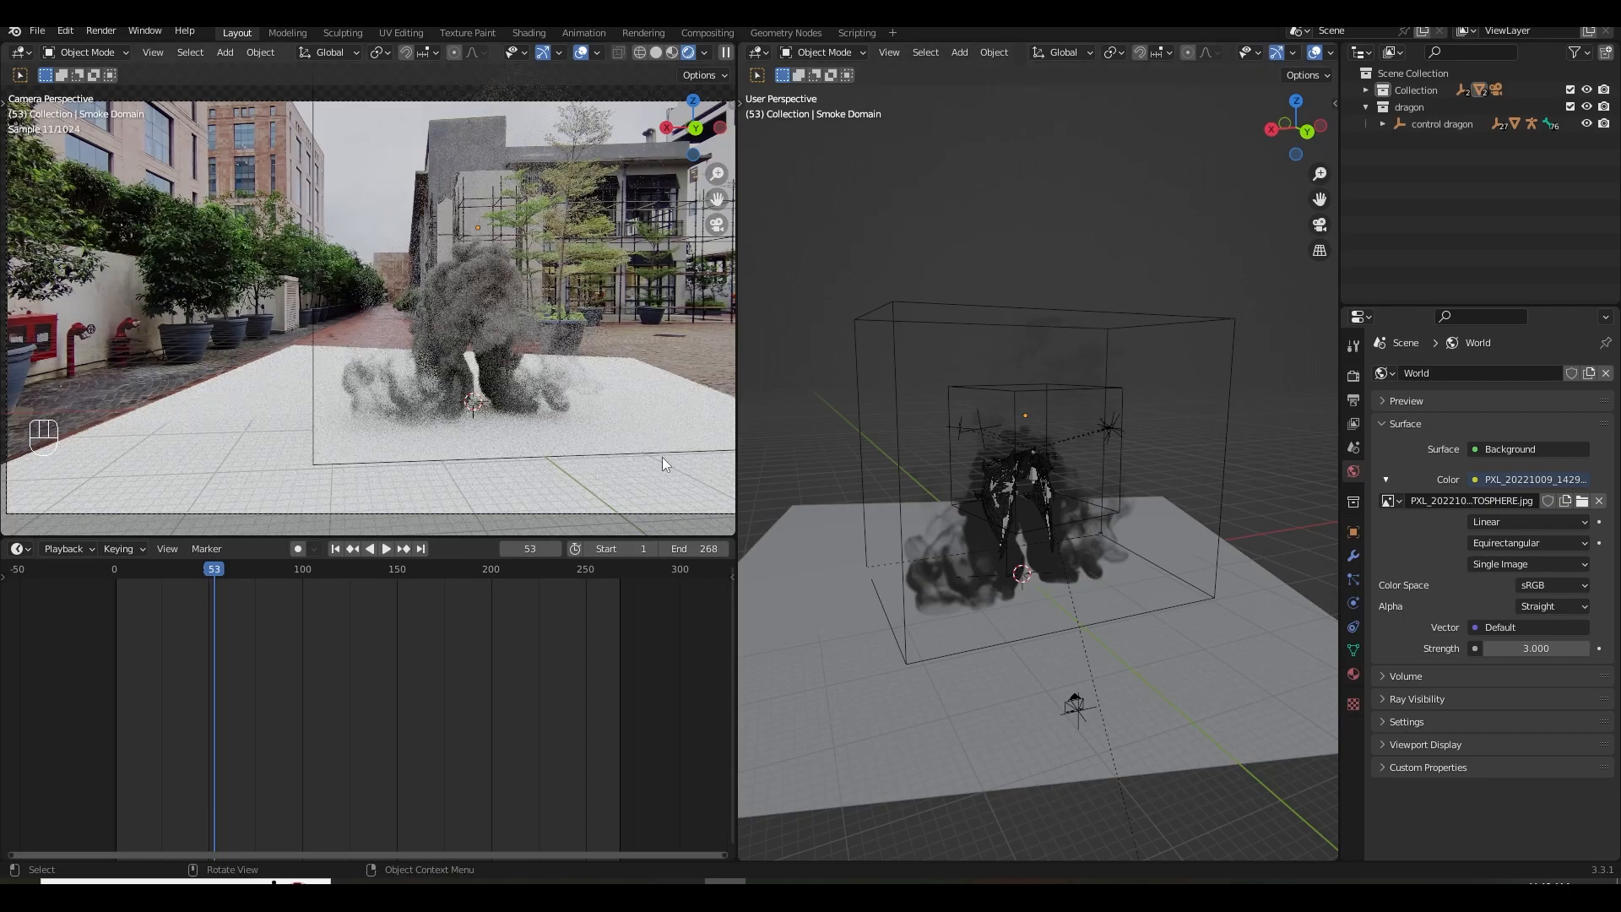
{"action": "key", "text": "ctrl+s"}
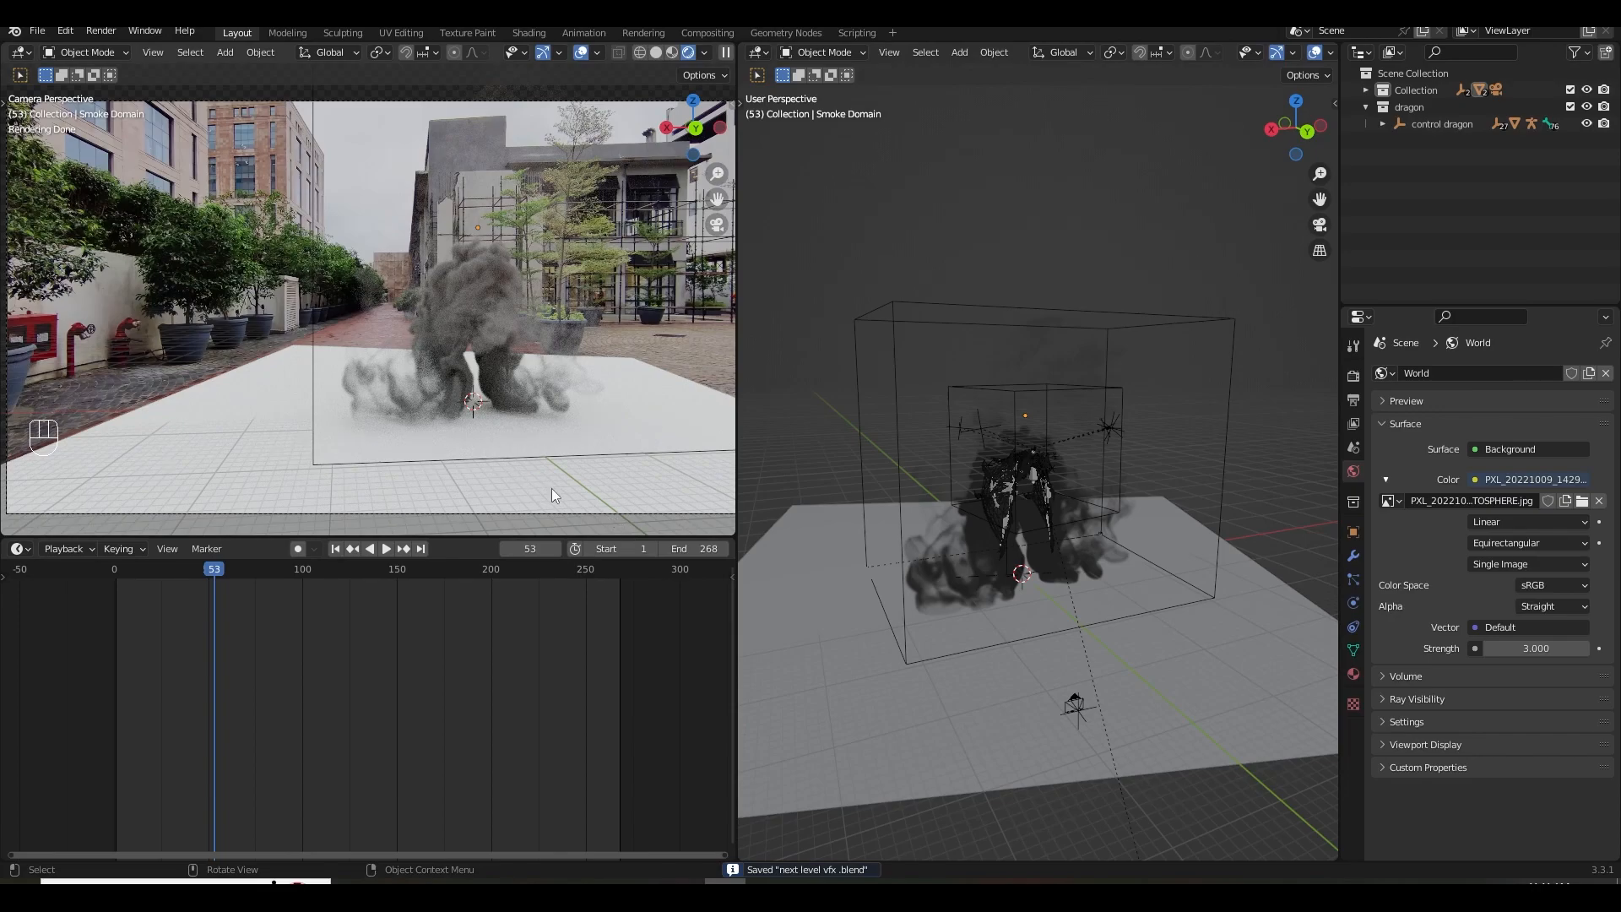
Select the ground plane under the smoke and turn on Shadow Catcher in its object visibility settings.
{"action": "middle_click_drag", "start_coordinate": [1056, 591], "coordinate": [1176, 496]}
{"action": "scroll", "coordinate": [1085, 615], "scroll_direction": "down", "scroll_amount": 1}
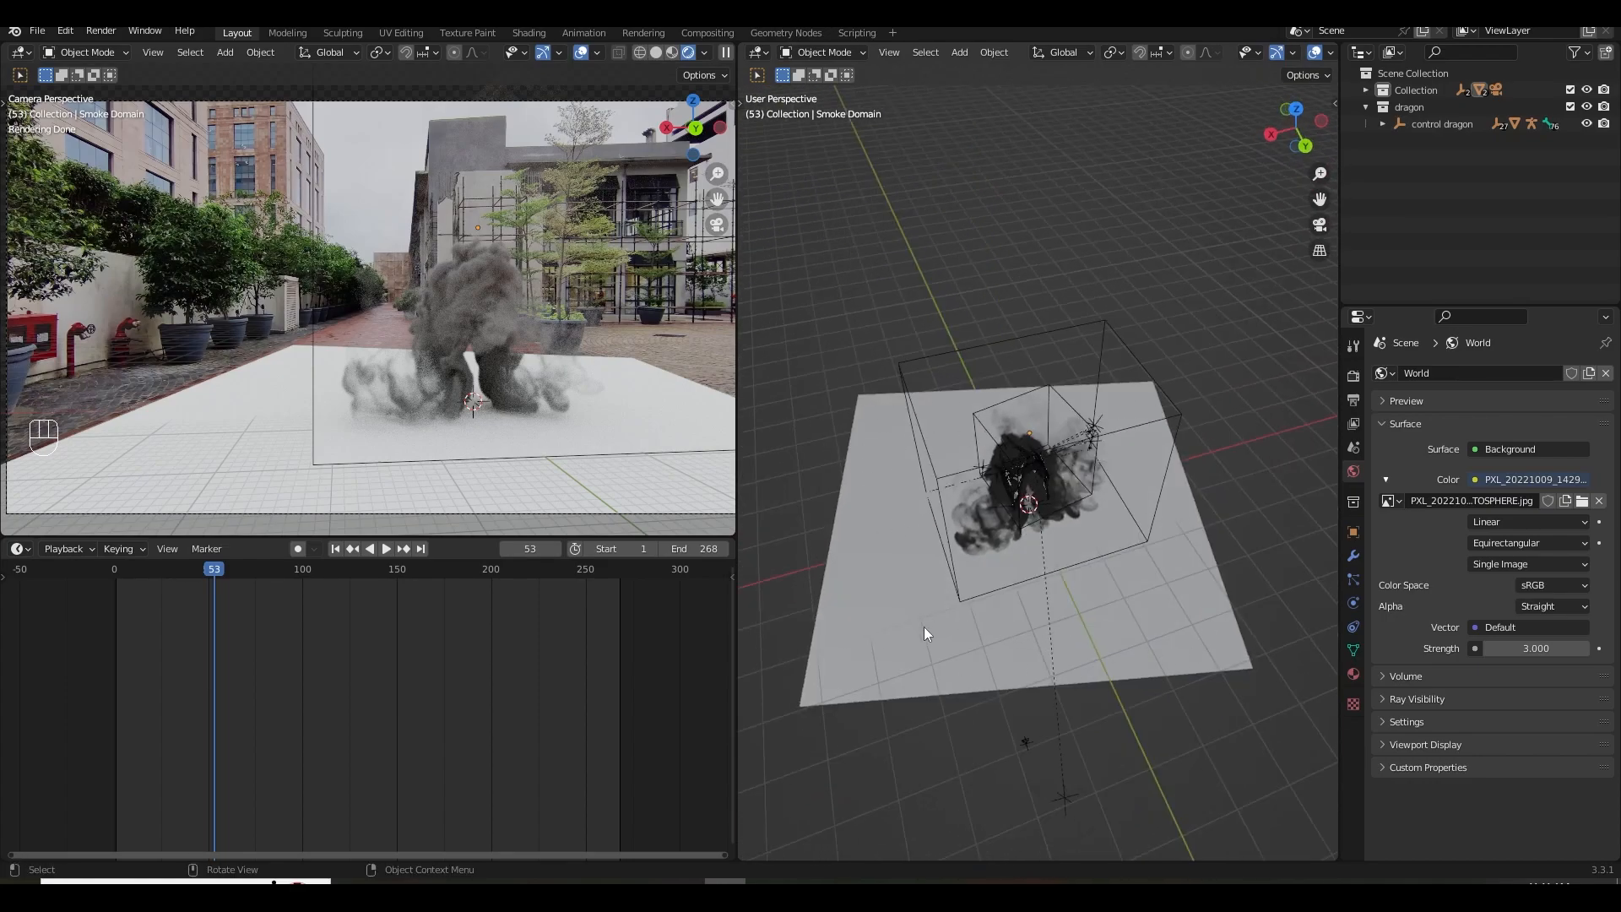
{"action": "middle_click_drag", "start_coordinate": [973, 605], "coordinate": [1296, 531]}
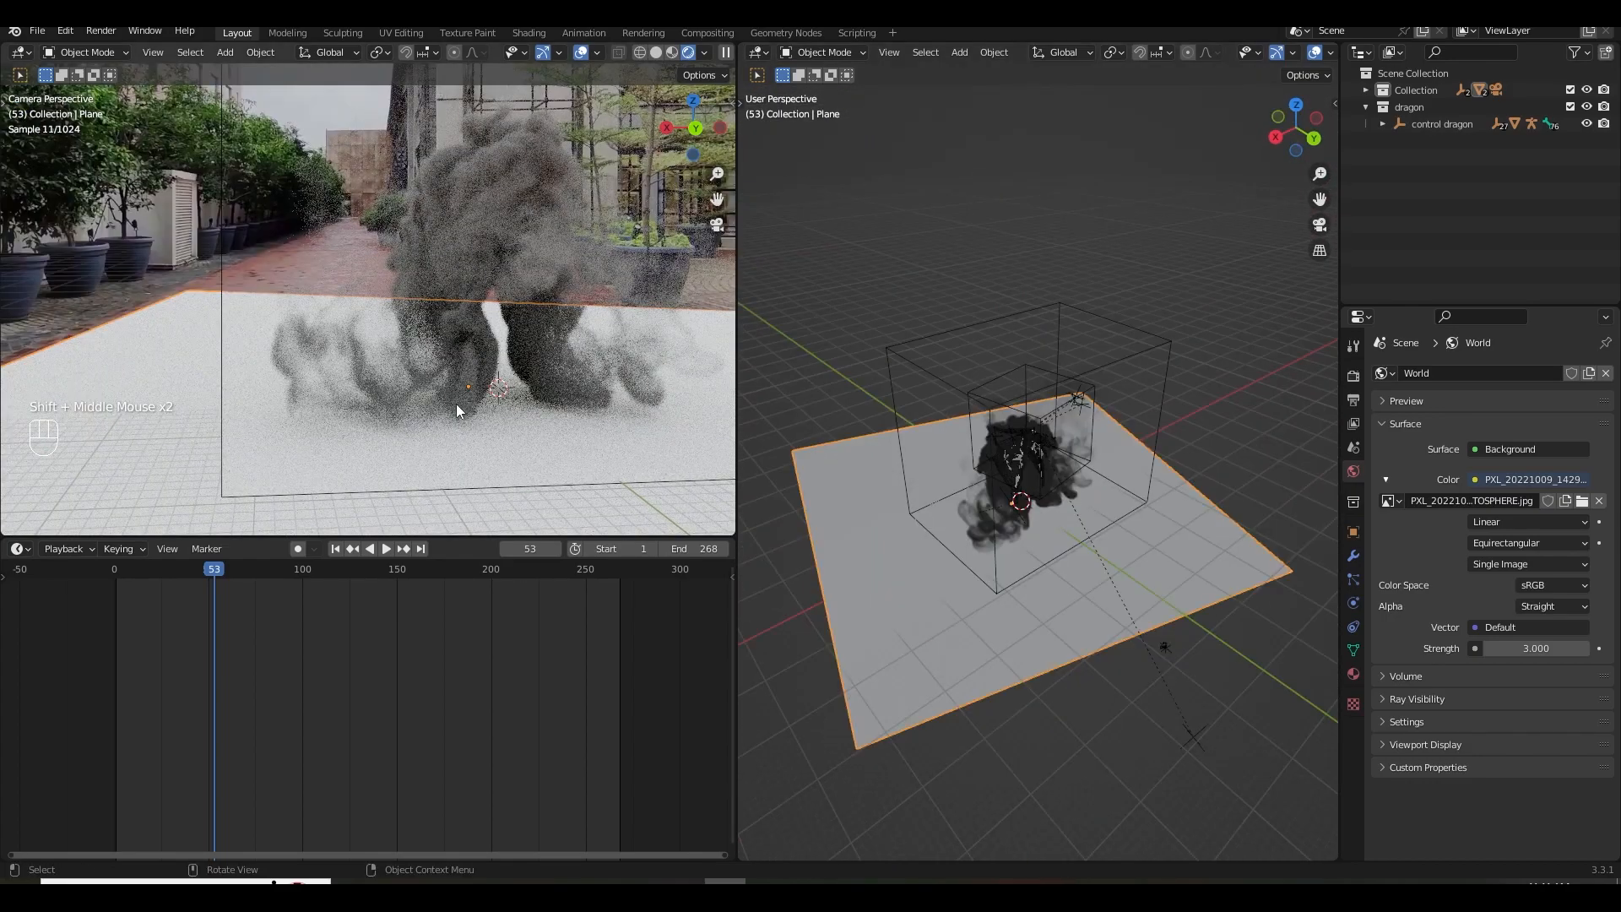
{"action": "scroll", "coordinate": [456, 412], "scroll_direction": "down", "scroll_amount": 1}
{"action": "middle_click_drag", "start_coordinate": [456, 412], "coordinate": [433, 425], "text": "shift"}
{"action": "scroll", "coordinate": [433, 424], "scroll_direction": "up", "scroll_amount": 1}
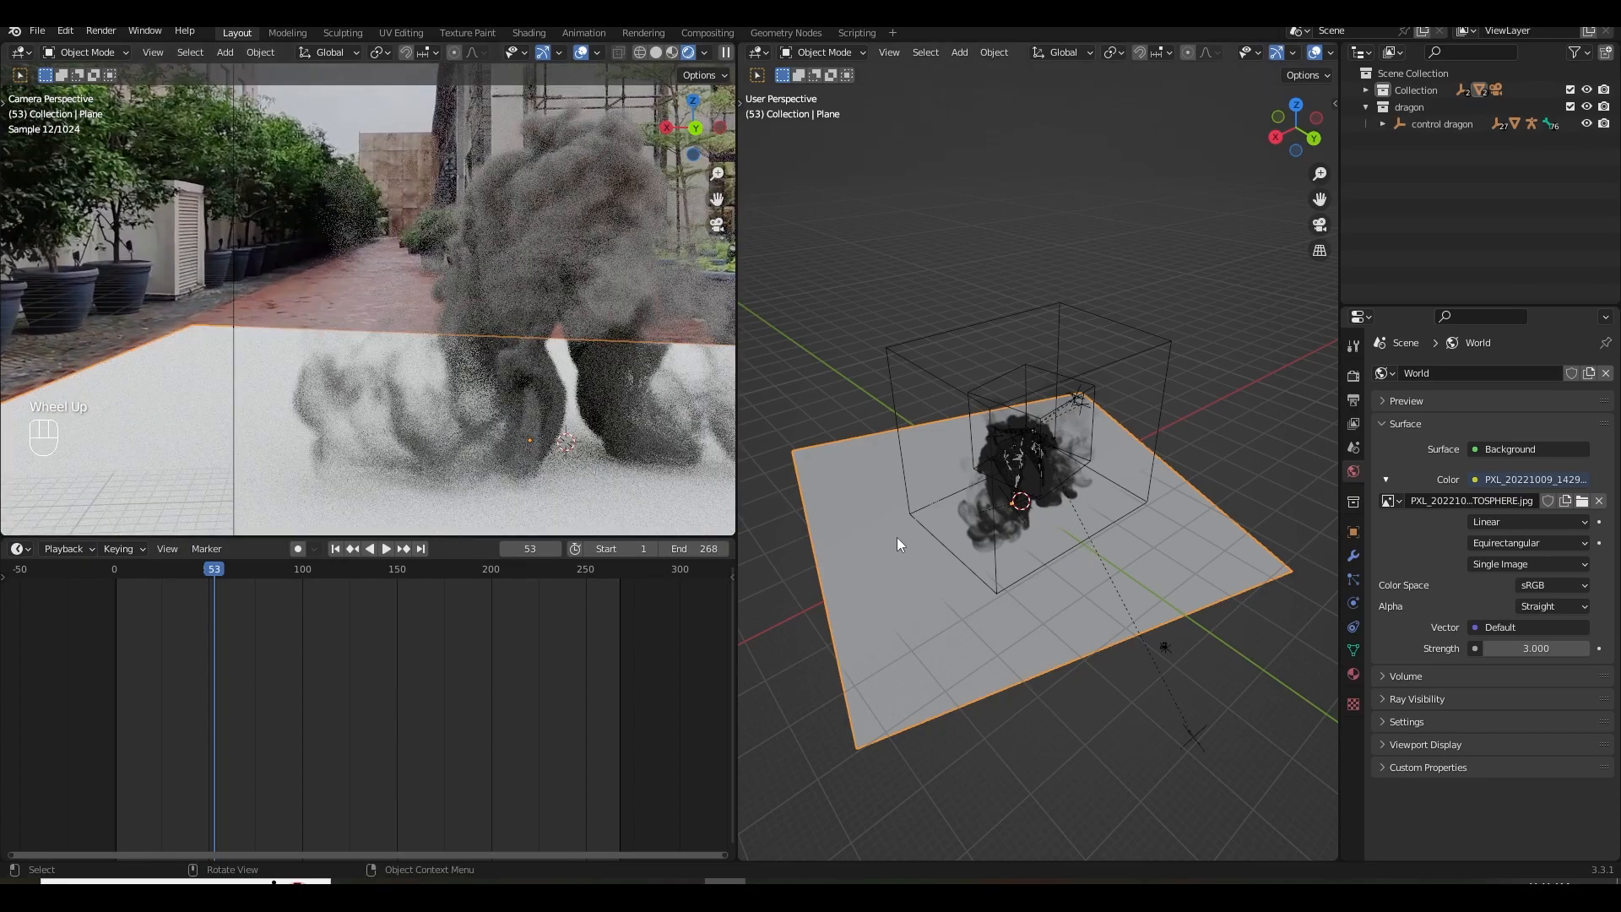
{"action": "middle_click_drag", "start_coordinate": [929, 556], "coordinate": [942, 527], "text": "shift"}
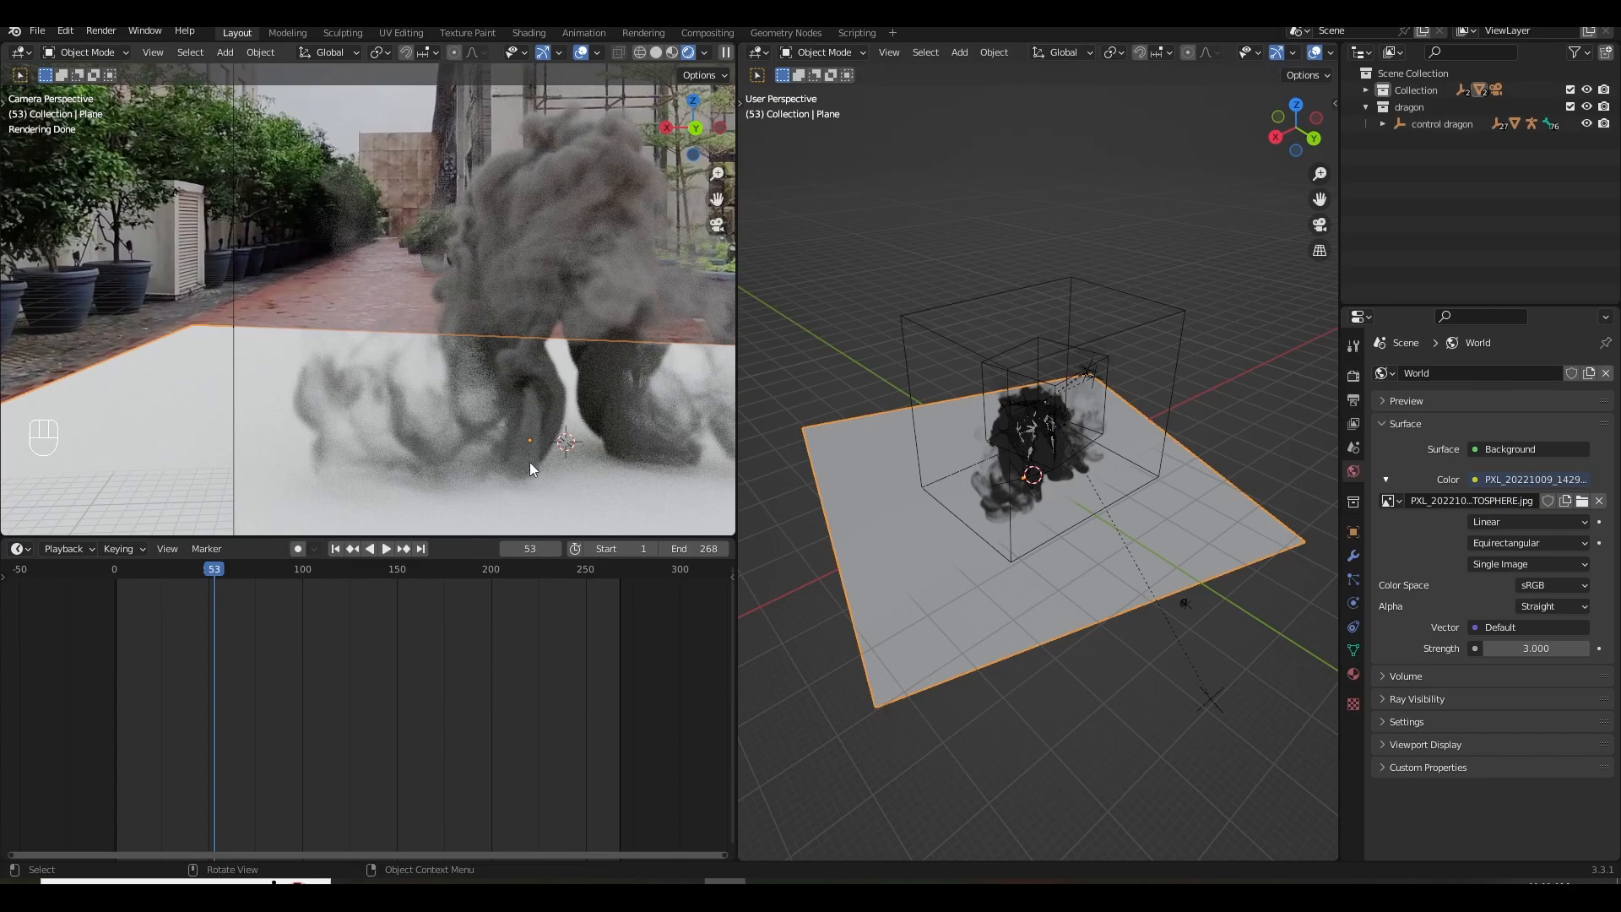
{"action": "left_click", "coordinate": [1353, 531]}
{"action": "scroll", "coordinate": [1447, 675], "scroll_direction": "down", "scroll_amount": 2}
{"action": "left_click", "coordinate": [1431, 776]}
{"action": "scroll", "coordinate": [1435, 769], "scroll_direction": "down", "scroll_amount": 2}
{"action": "left_click", "coordinate": [1473, 660]}
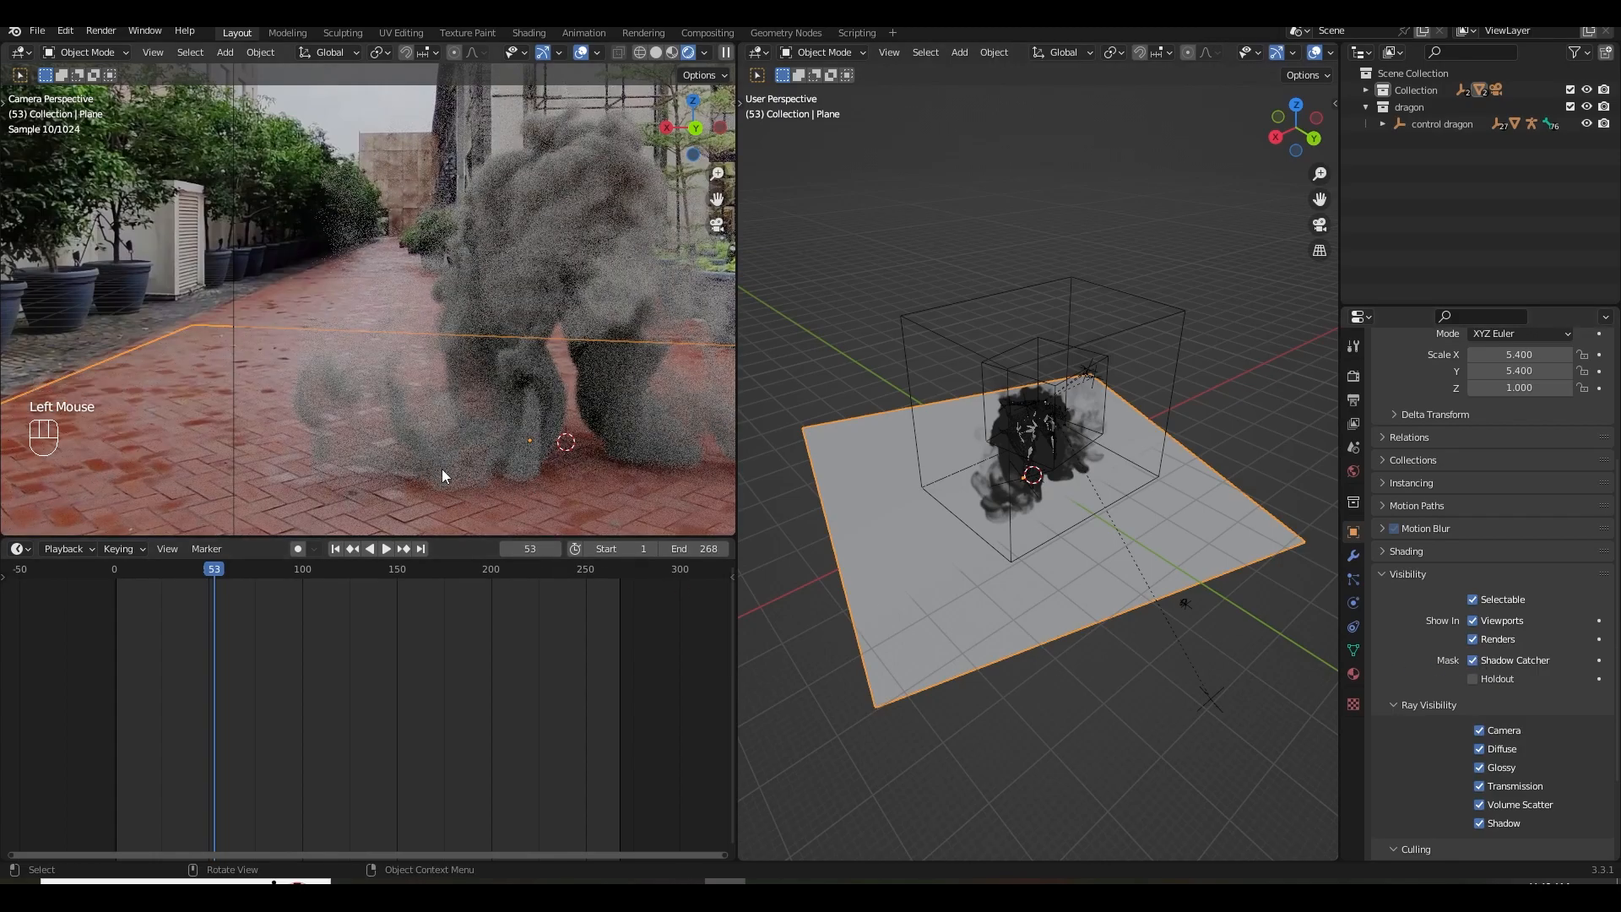
Examine the smoke's shadow on the street footage up close and turn off Shadow Catcher for the ground plane.
{"action": "scroll", "coordinate": [591, 486], "scroll_direction": "down", "scroll_amount": 2}
{"action": "left_click", "coordinate": [258, 306]}
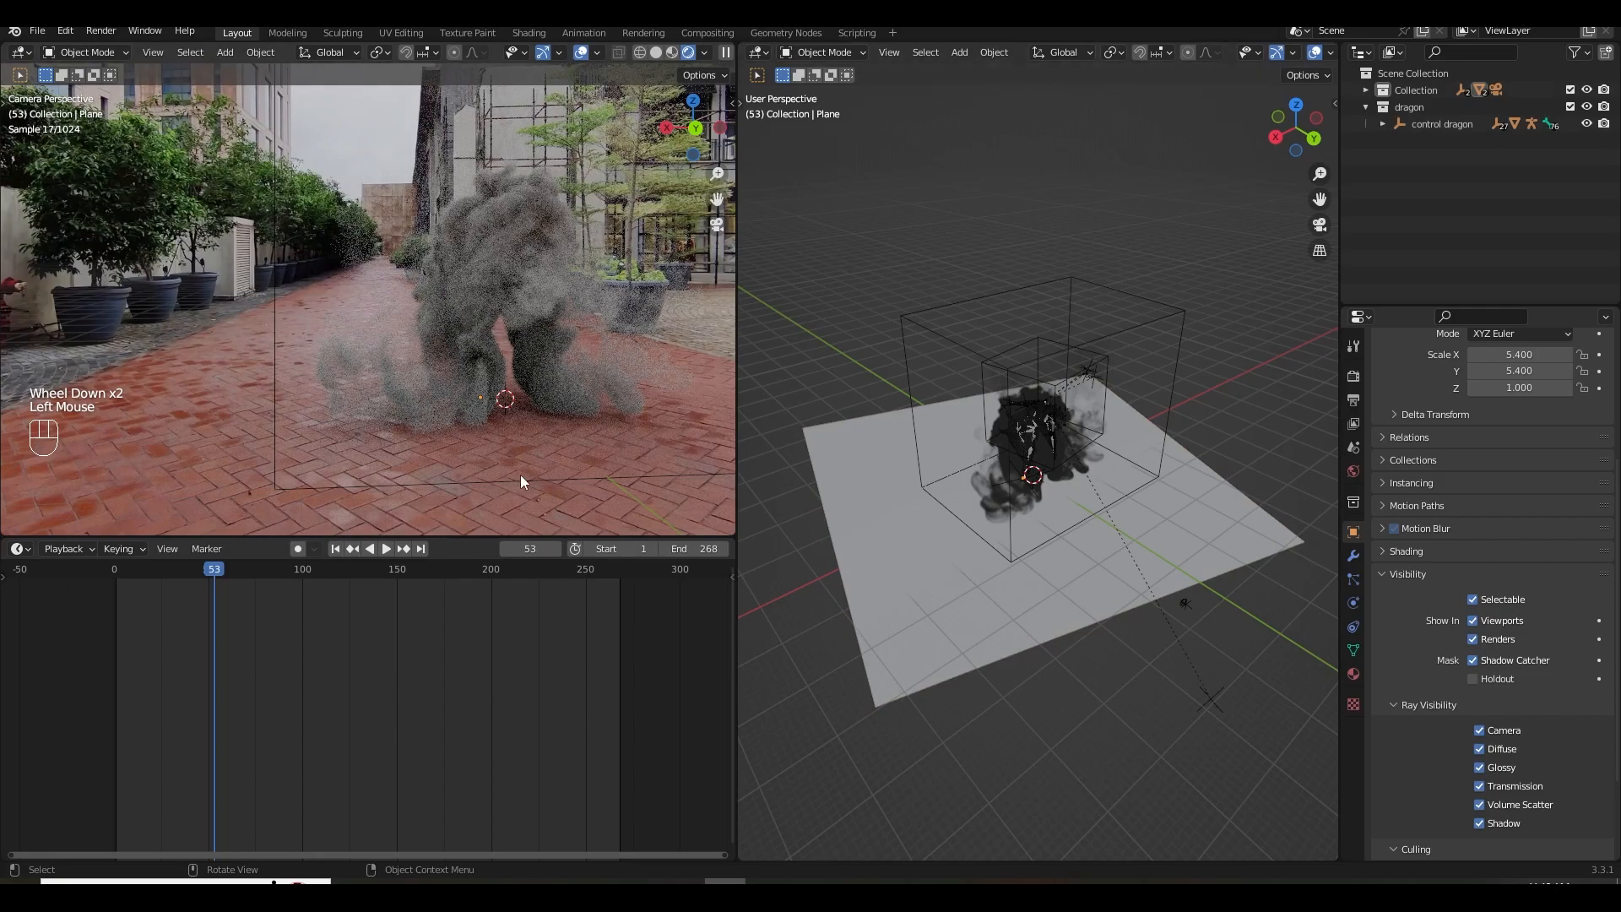
{"action": "middle_click_drag", "start_coordinate": [489, 432], "coordinate": [532, 449], "text": "shift"}
{"action": "scroll", "coordinate": [515, 410], "scroll_direction": "up", "scroll_amount": 3}
{"action": "scroll", "coordinate": [445, 460], "scroll_direction": "up", "scroll_amount": 2}
{"action": "scroll", "coordinate": [446, 463], "scroll_direction": "down", "scroll_amount": 1}
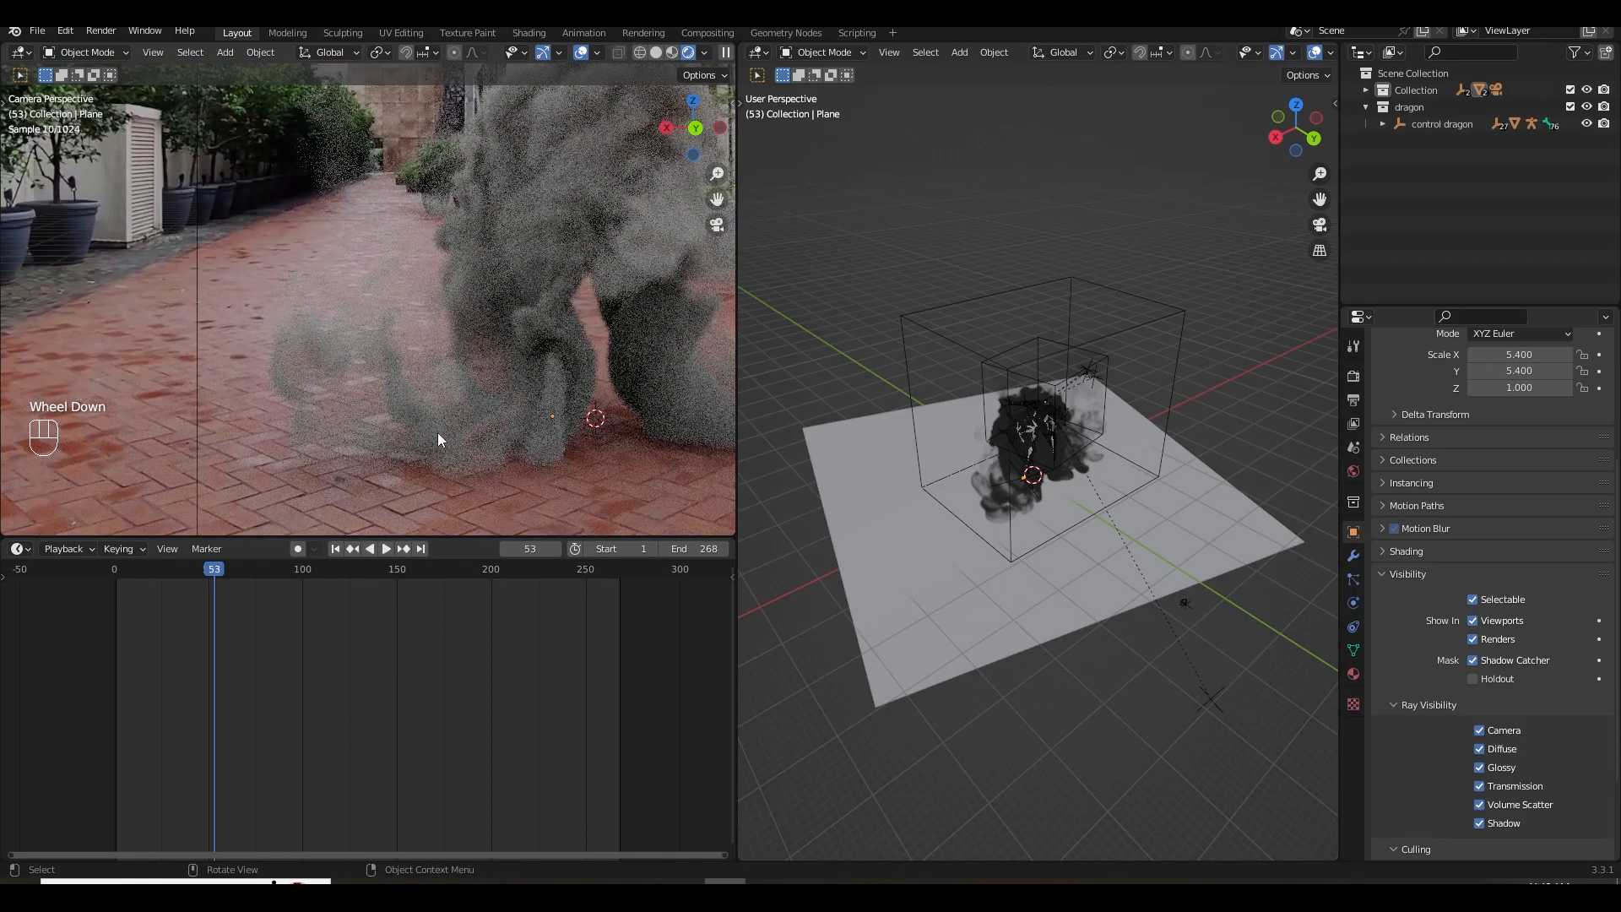
{"action": "left_click", "coordinate": [1472, 660]}
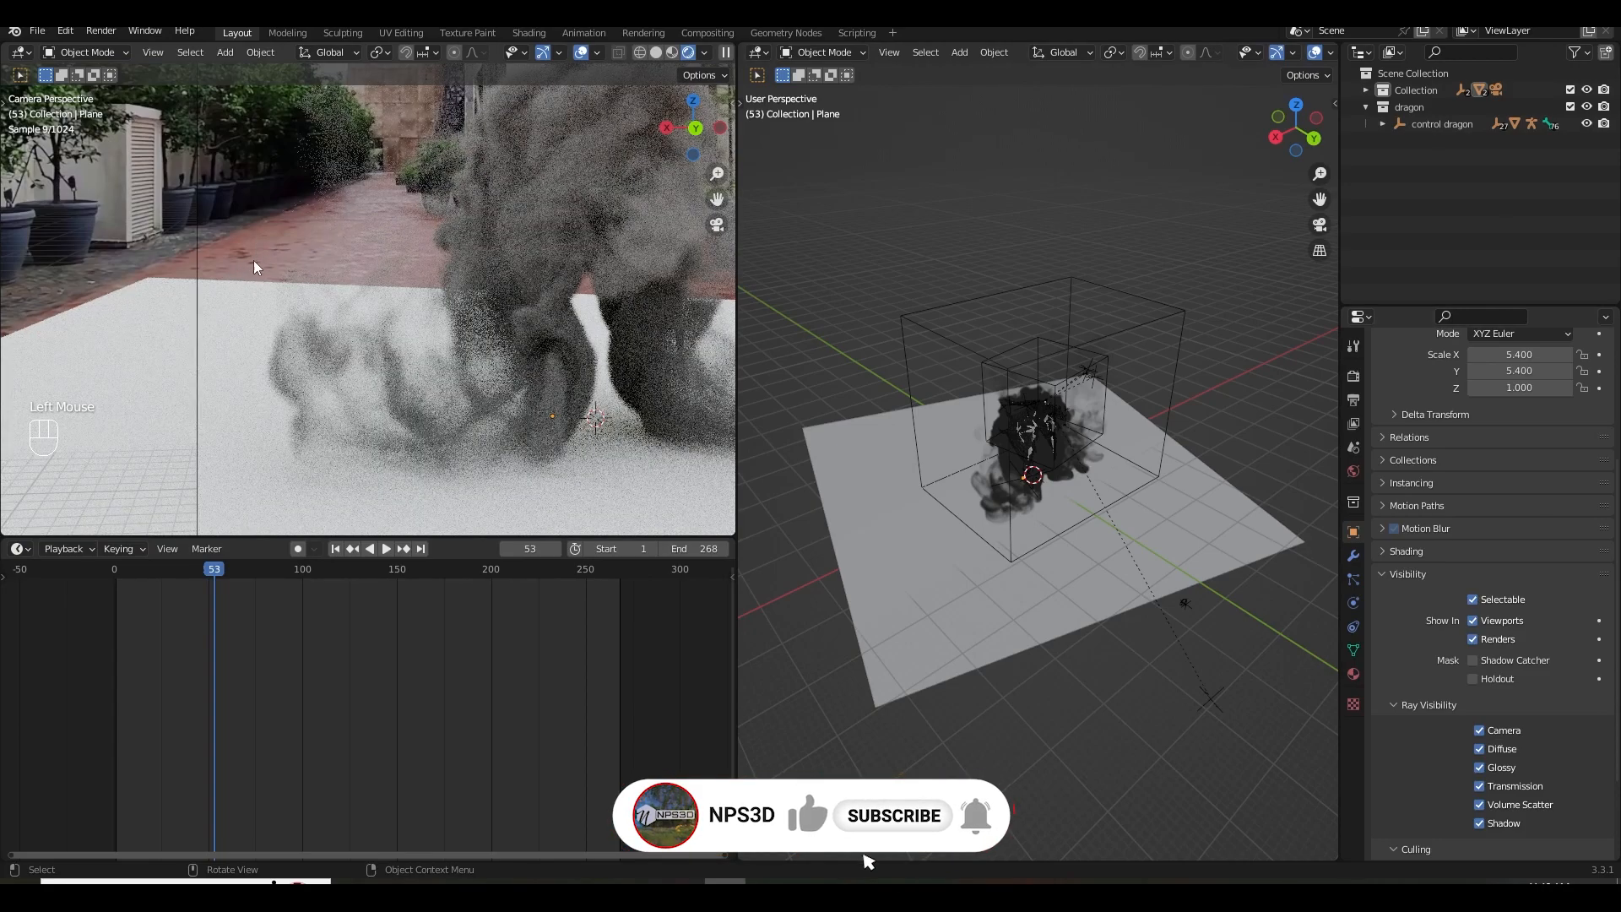
Select the ground plane and create a new material named "ground" for it in the Shader Editor.
{"action": "left_click", "coordinate": [924, 600]}
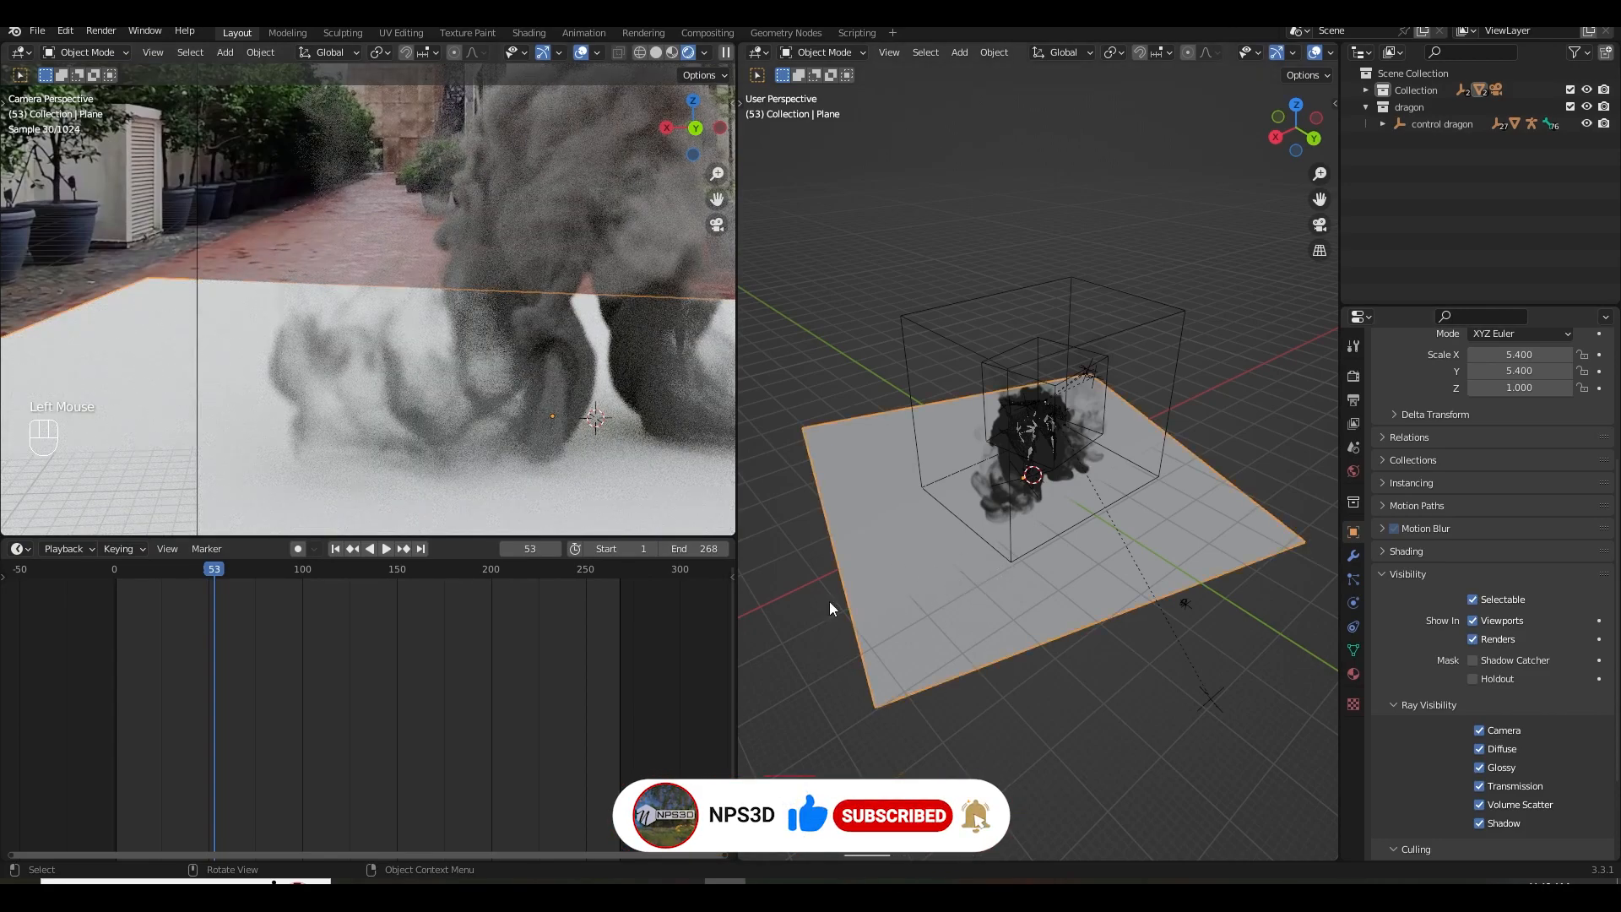
{"action": "left_click", "coordinate": [14, 549]}
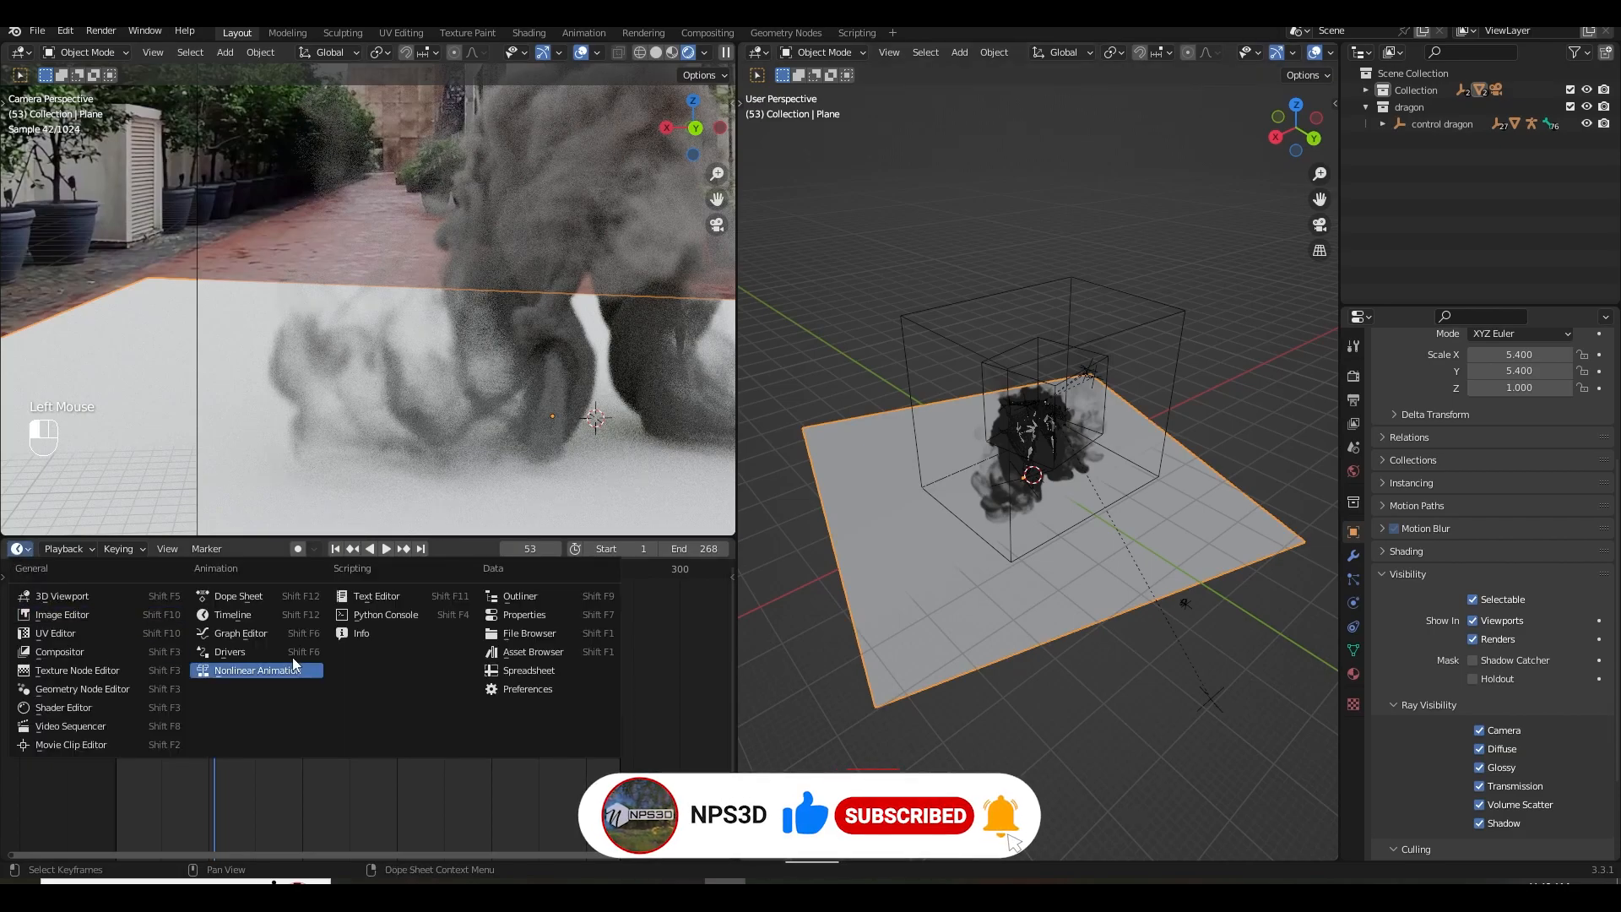
{"action": "left_click", "coordinate": [74, 708]}
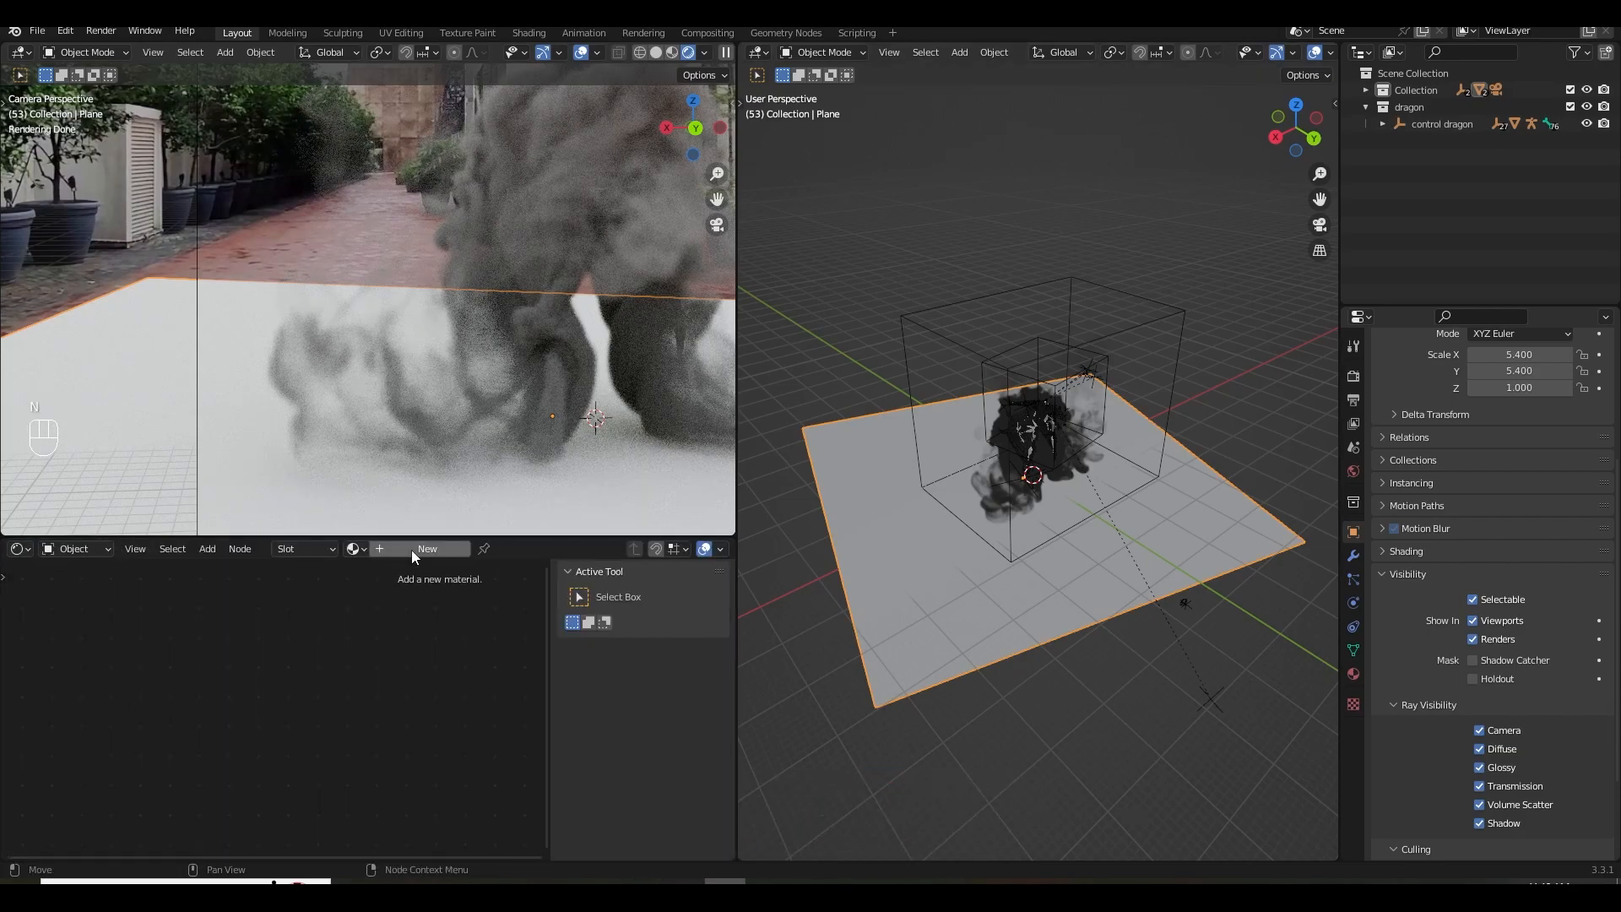
{"action": "key", "text": "n"}
{"action": "left_click", "coordinate": [419, 550]}
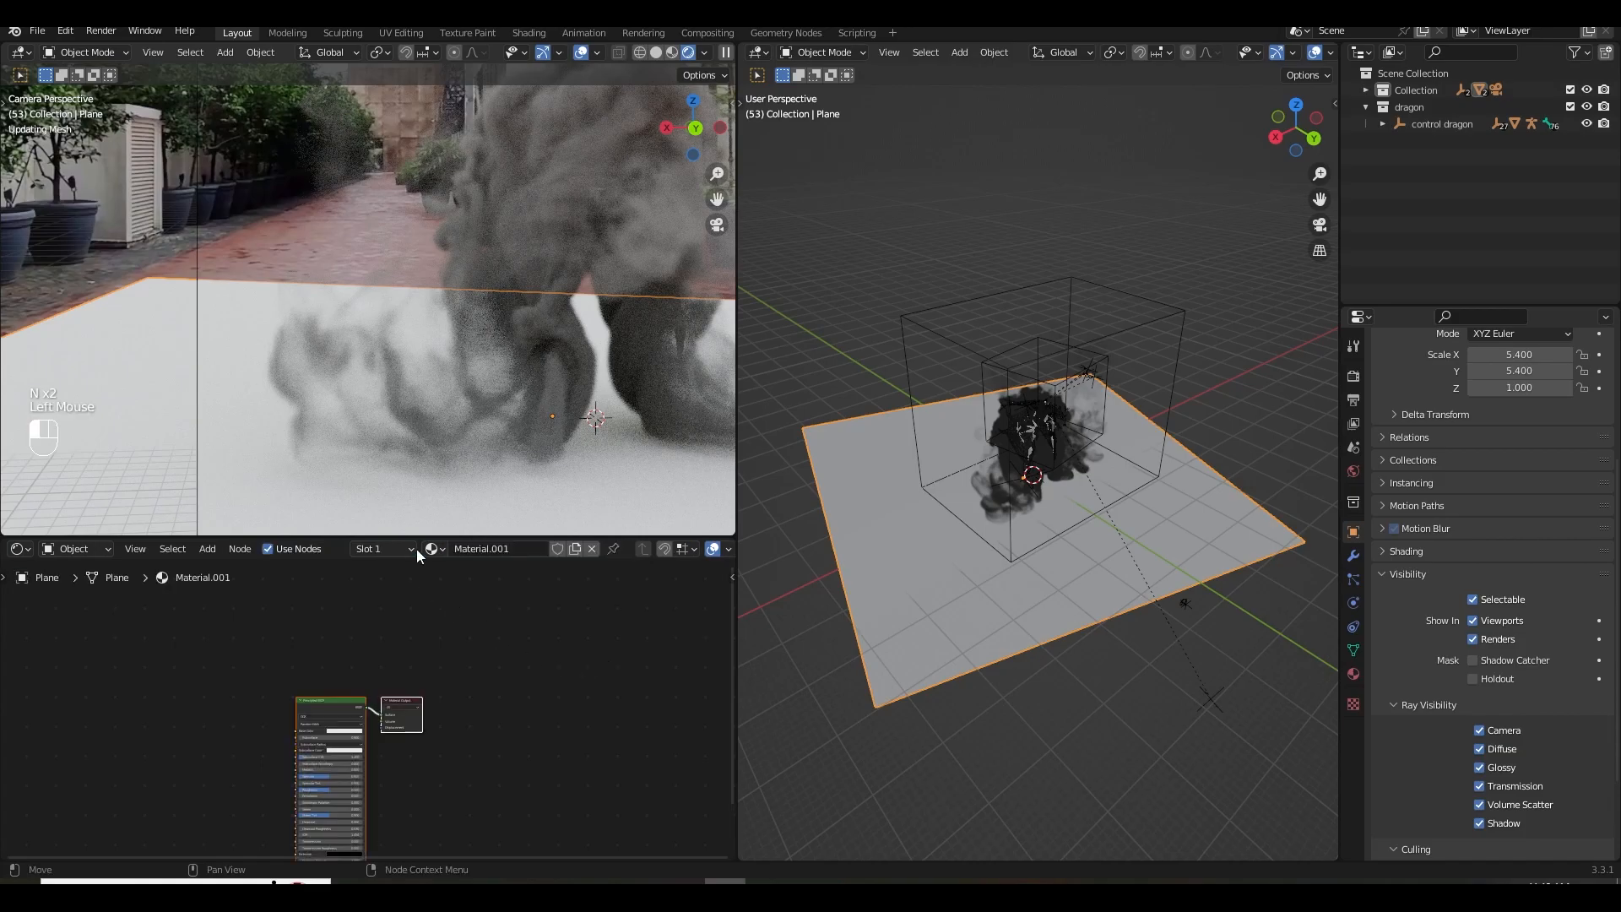
{"action": "double_click", "coordinate": [508, 549]}
{"action": "type", "text": "ground"}
{"action": "key", "text": "Return"}
Connect an image texture with the movie cloud 2.mp4 to the ground material's Base Color and set its Frames to 1000.
{"action": "scroll", "coordinate": [498, 717], "scroll_direction": "up", "scroll_amount": 3}
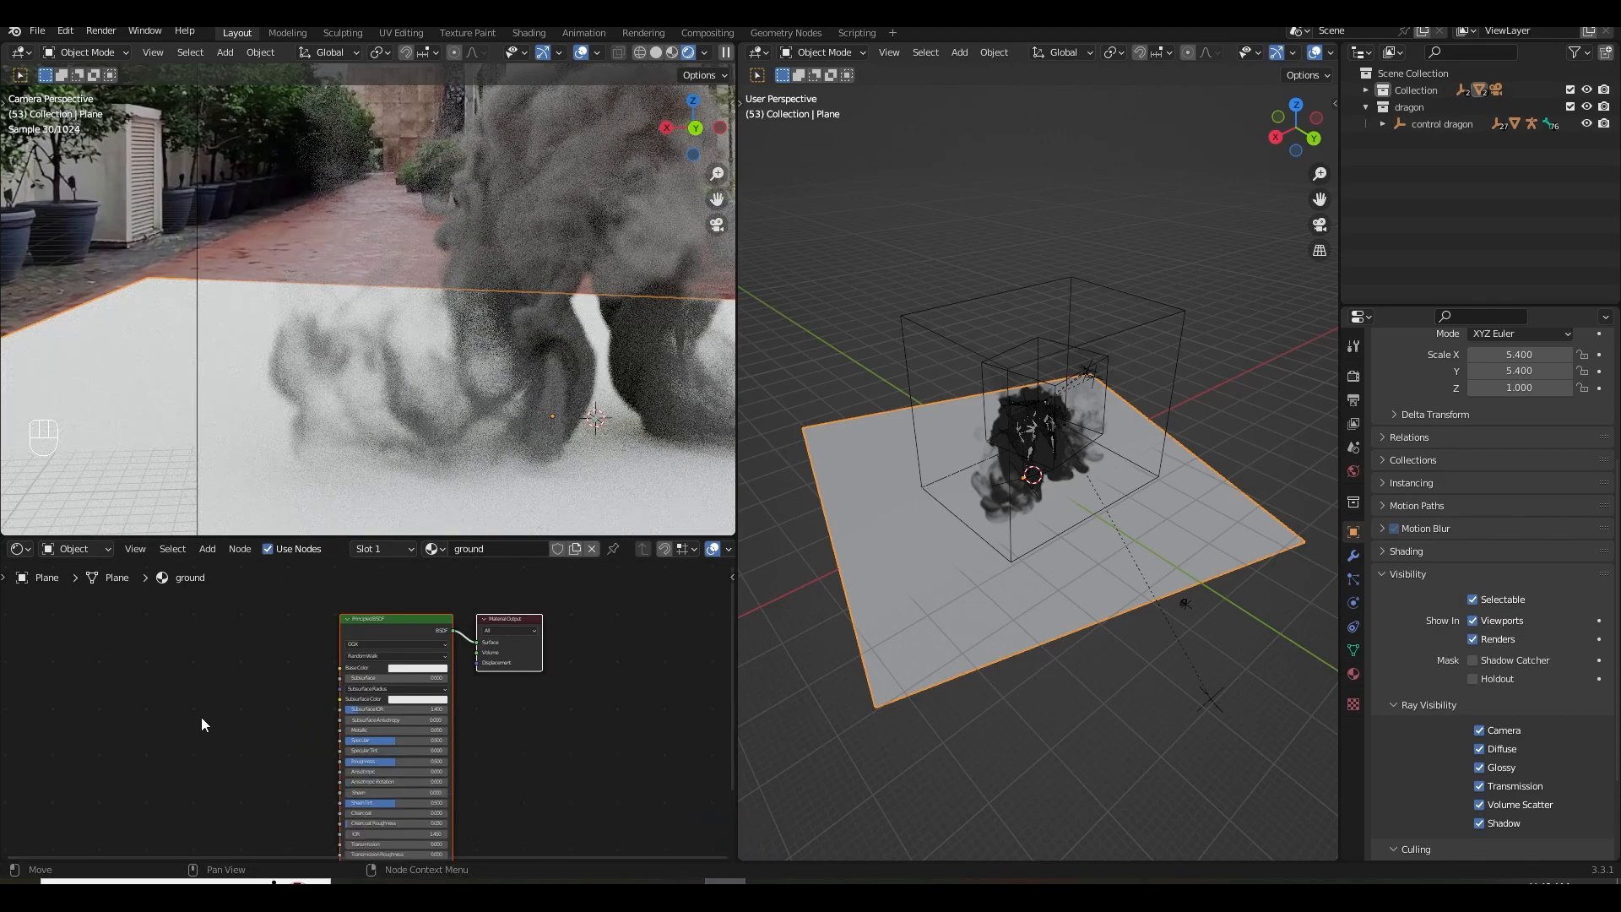
{"action": "middle_click_drag", "start_coordinate": [201, 724], "coordinate": [393, 702]}
{"action": "scroll", "coordinate": [390, 704], "scroll_direction": "up", "scroll_amount": 3}
{"action": "left_click_drag", "start_coordinate": [471, 682], "coordinate": [604, 618]}
{"action": "middle_click_drag", "start_coordinate": [304, 783], "coordinate": [314, 730]}
{"action": "left_click", "coordinate": [313, 727]}
{"action": "type", "text": "1000"}
{"action": "left_click", "coordinate": [481, 735]}
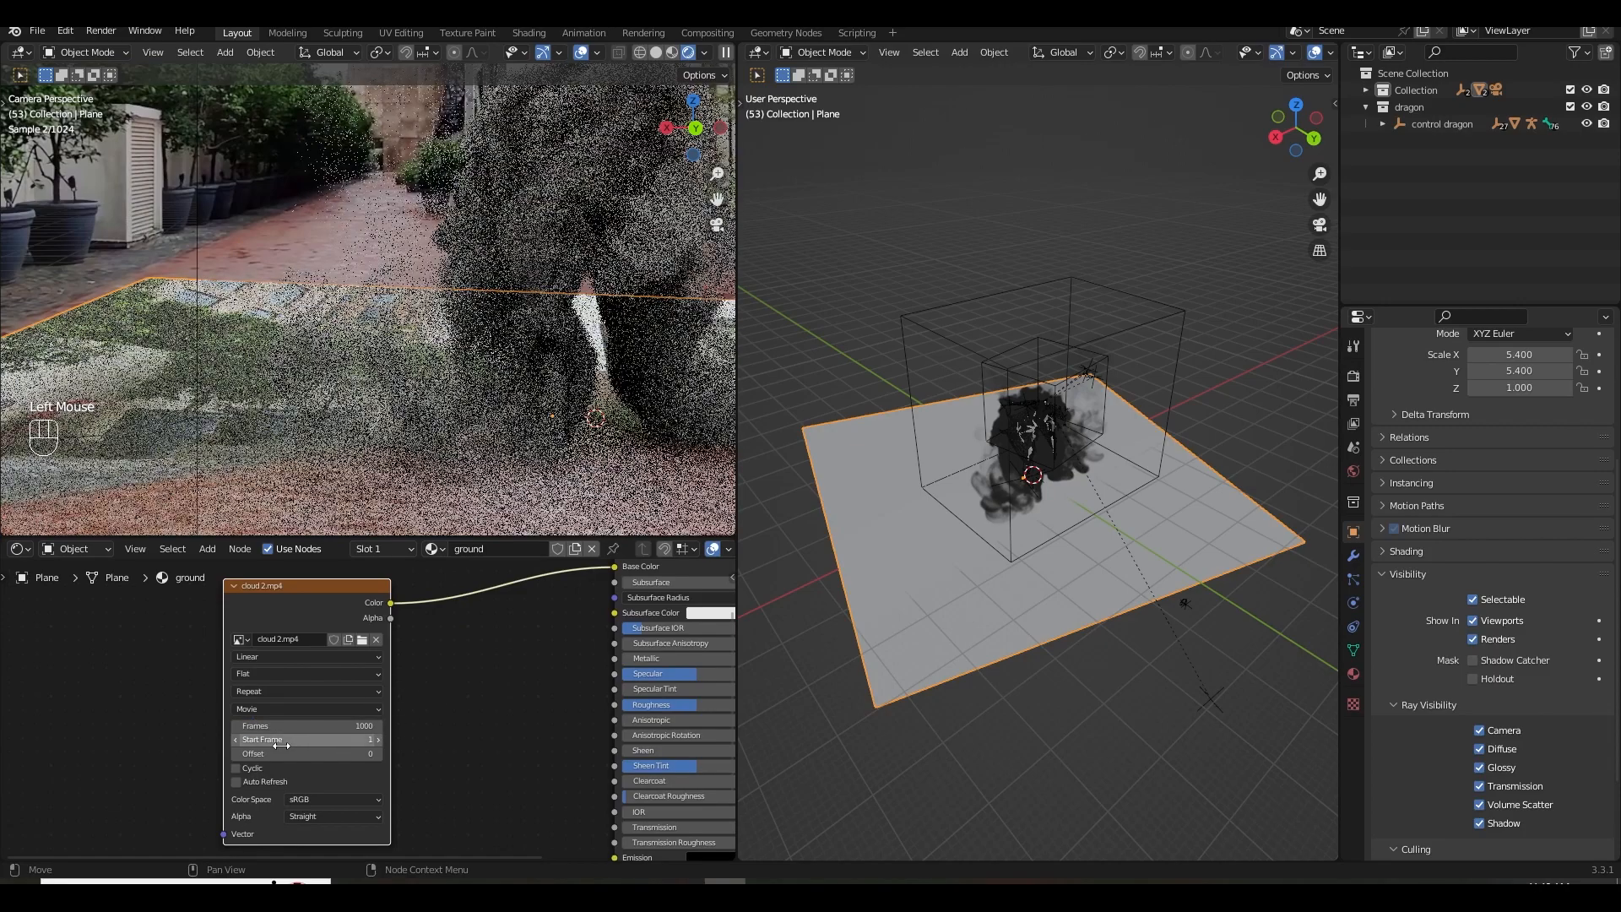
Enable Cyclic and Auto Refresh on the cloud 2.mp4 image texture and set its extension to Clip.
{"action": "left_click", "coordinate": [236, 768]}
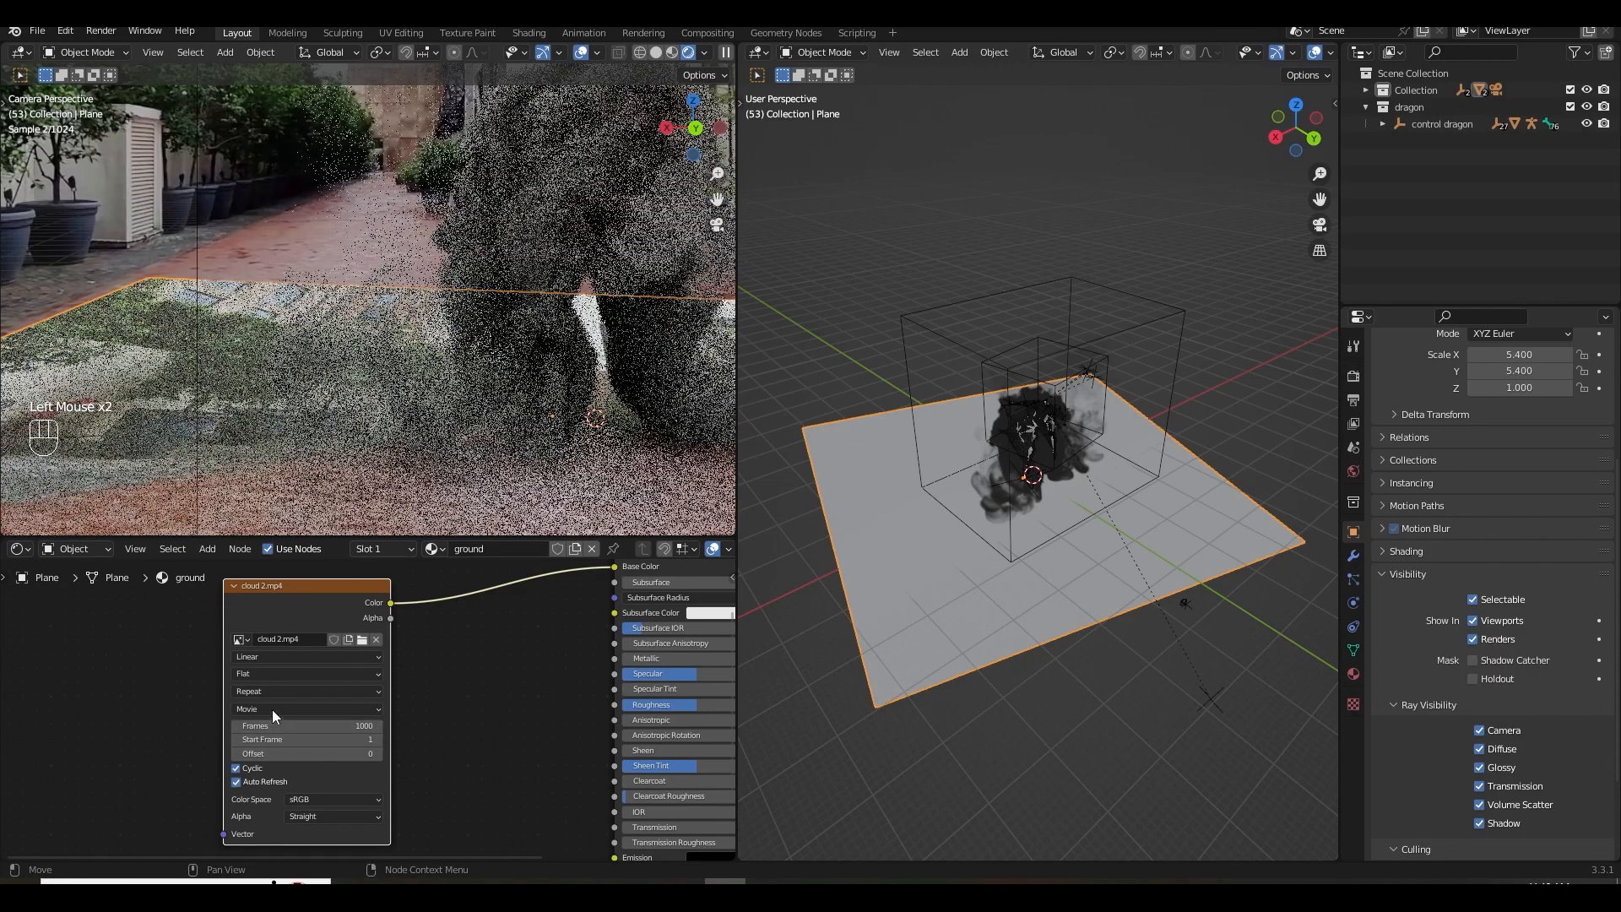
{"action": "left_click", "coordinate": [255, 693]}
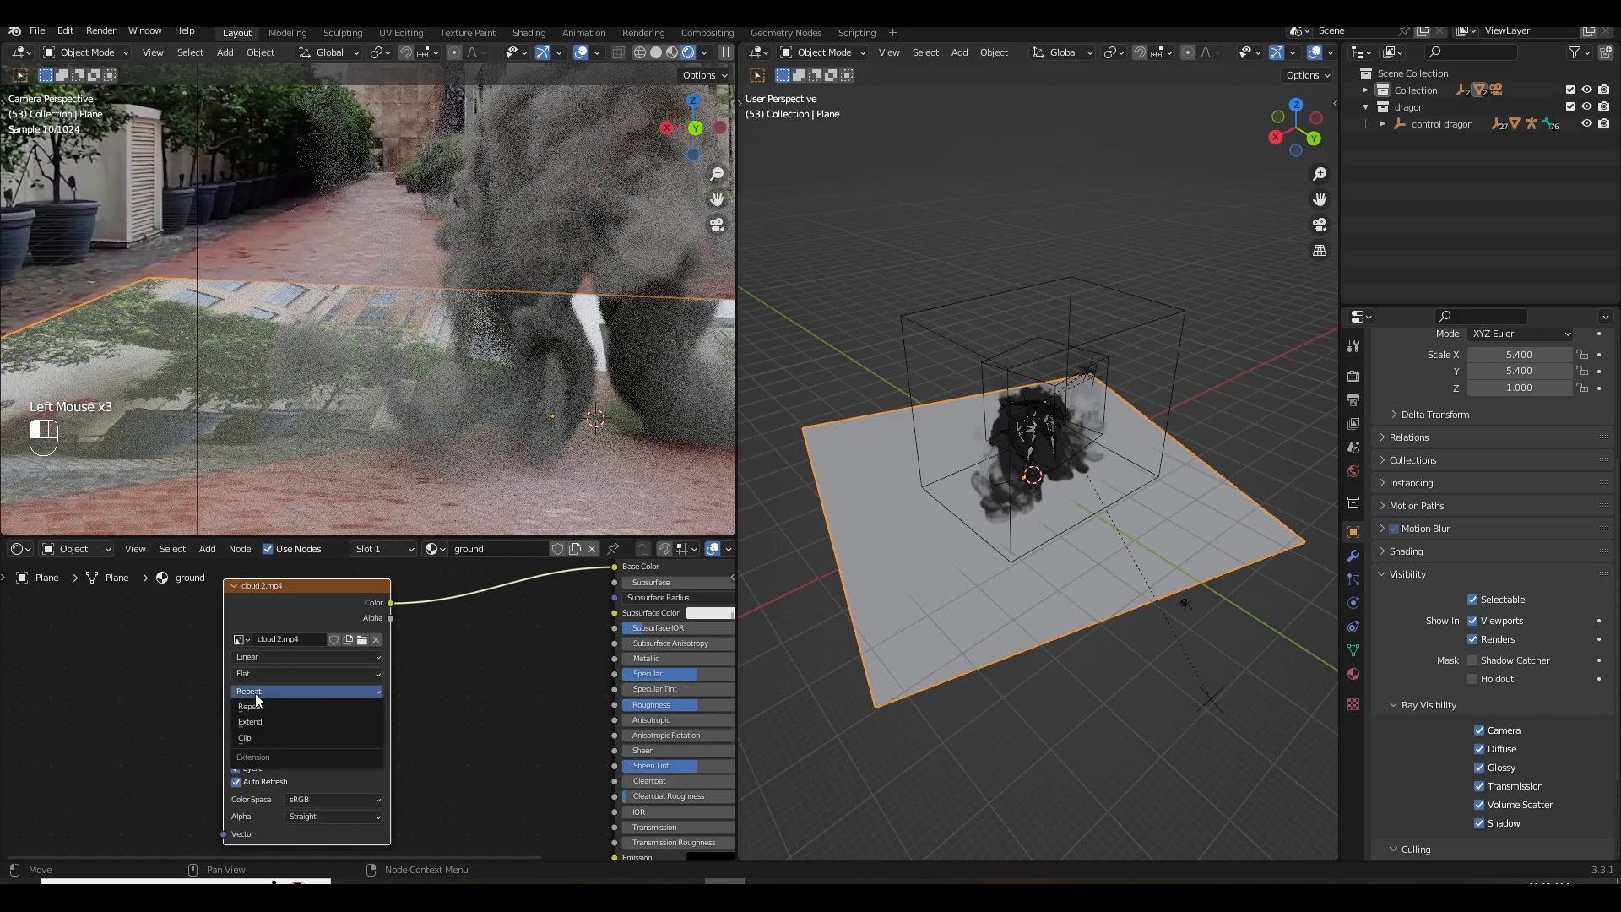
{"action": "left_click", "coordinate": [258, 741]}
{"action": "scroll", "coordinate": [371, 484], "scroll_direction": "down", "scroll_amount": 3}
{"action": "scroll", "coordinate": [451, 414], "scroll_direction": "up", "scroll_amount": 1}
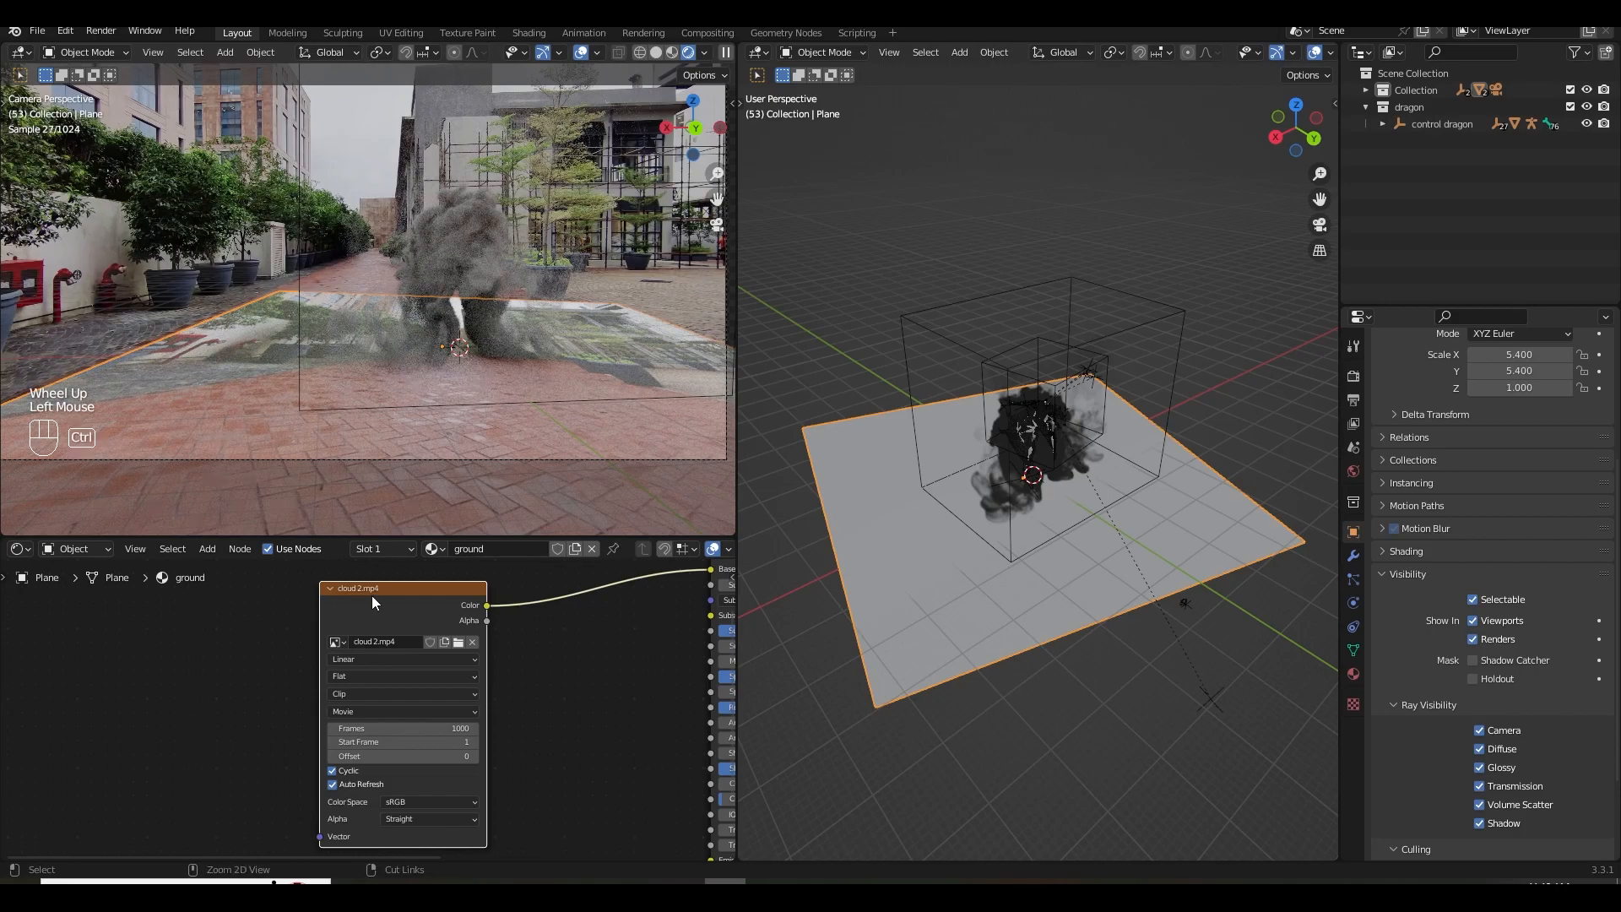
Add Texture Coordinate and Mapping nodes to the ground's movie texture and feed the Mapping vector from the Window output.
{"action": "key", "text": "ctrl+t"}
{"action": "key", "text": "ctrl+s"}
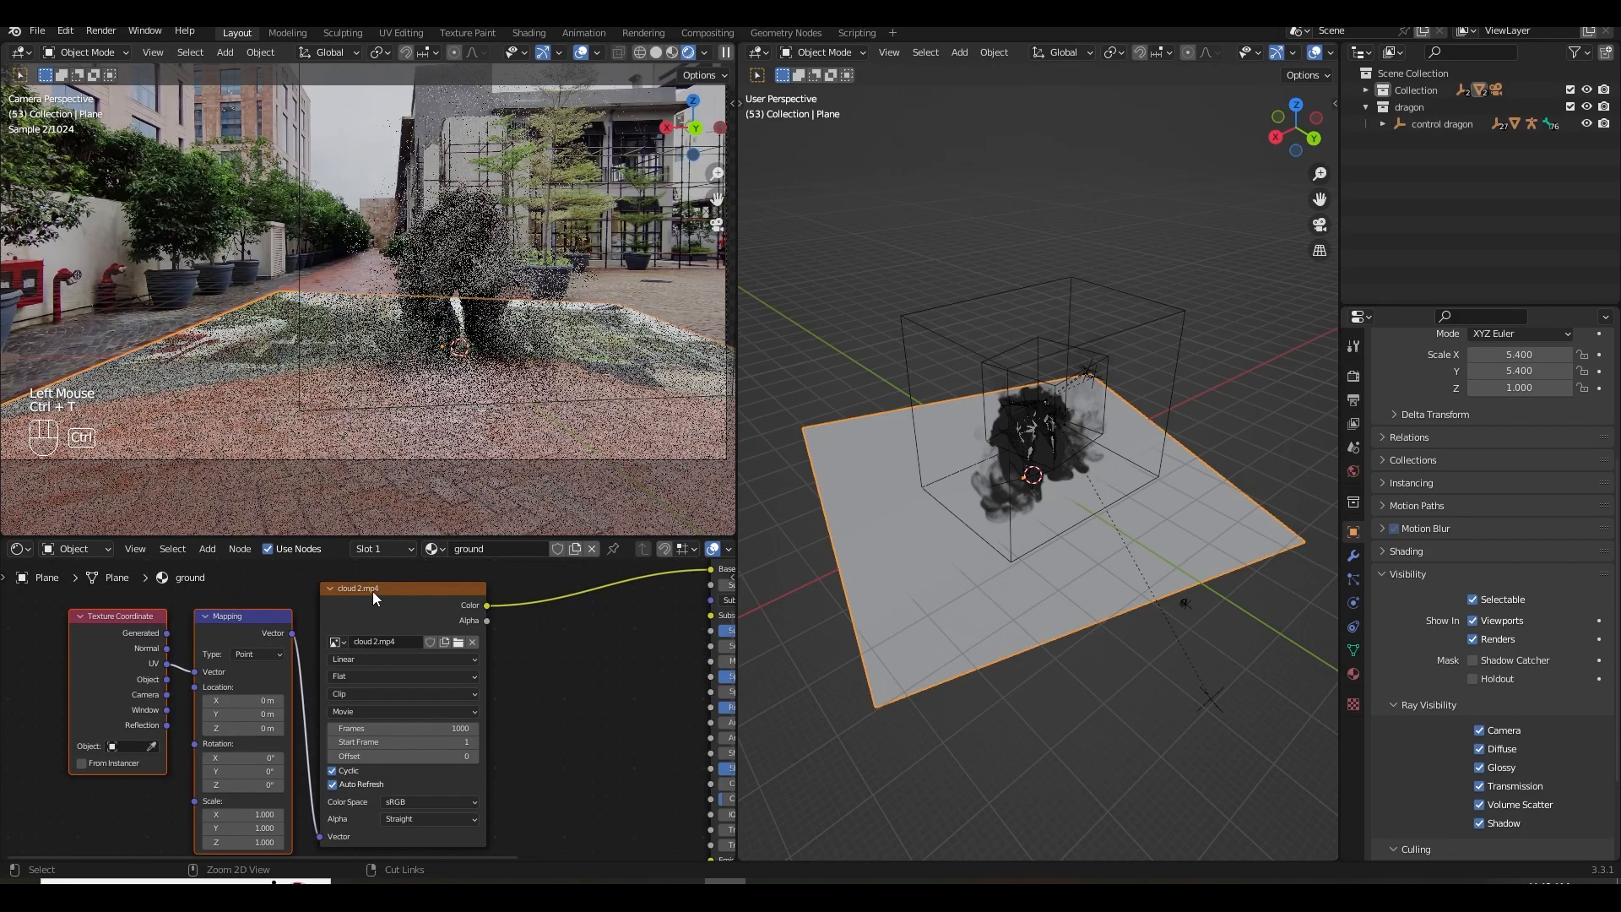
{"action": "scroll", "coordinate": [291, 718], "scroll_direction": "up", "scroll_amount": 3}
{"action": "middle_click_drag", "start_coordinate": [282, 713], "coordinate": [296, 737]}
{"action": "left_click", "coordinate": [296, 738]}
{"action": "left_click_drag", "start_coordinate": [296, 738], "coordinate": [182, 739]}
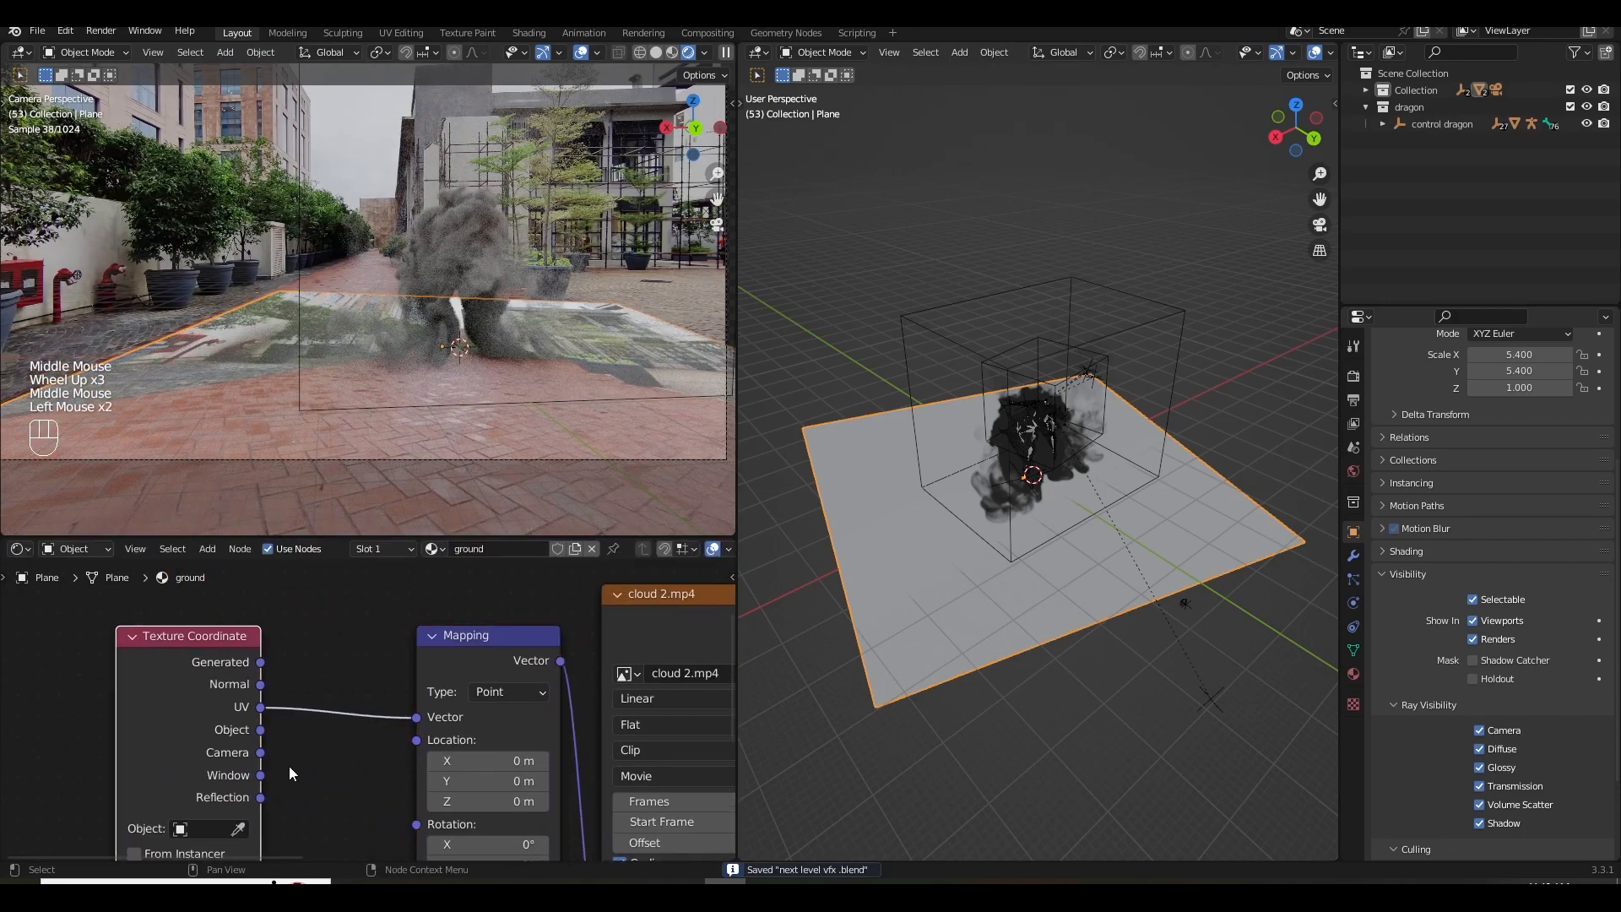
{"action": "left_click_drag", "start_coordinate": [262, 775], "coordinate": [416, 717]}
{"action": "scroll", "coordinate": [415, 437], "scroll_direction": "up", "scroll_amount": 2}
{"action": "middle_click_drag", "start_coordinate": [415, 437], "coordinate": [473, 461], "text": "shift"}
{"action": "scroll", "coordinate": [494, 458], "scroll_direction": "up", "scroll_amount": 2}
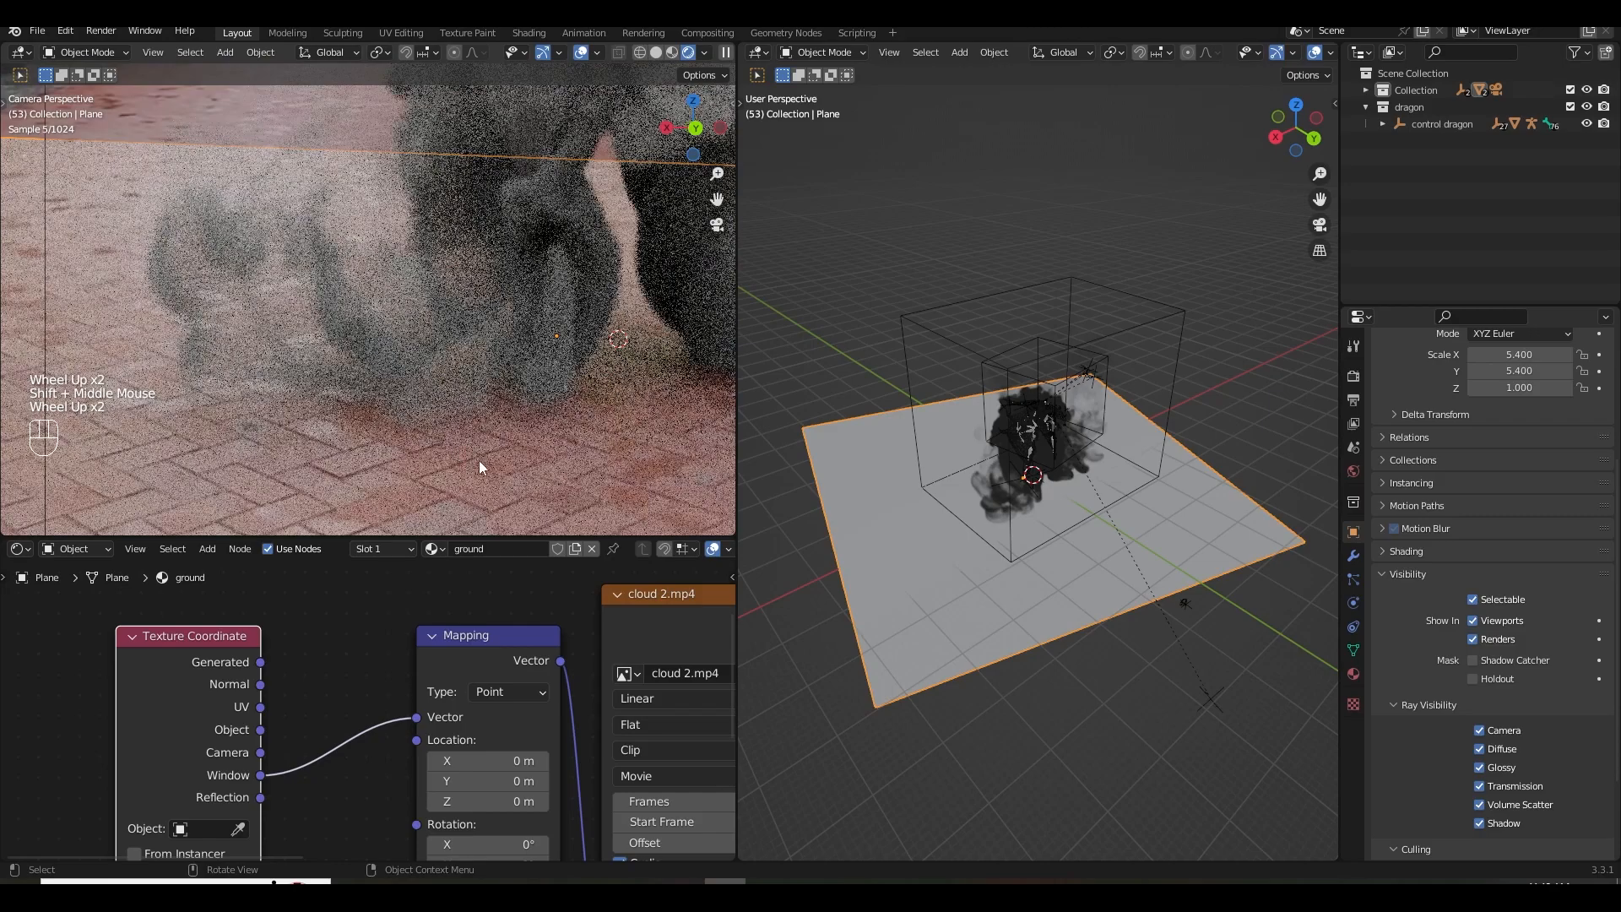
Set the ground material's Roughness to 1.000.
{"action": "middle_click_drag", "start_coordinate": [503, 680], "coordinate": [76, 682]}
{"action": "middle_click_drag", "start_coordinate": [703, 687], "coordinate": [351, 680]}
{"action": "scroll", "coordinate": [364, 701], "scroll_direction": "down", "scroll_amount": 1}
{"action": "left_click_drag", "start_coordinate": [478, 752], "coordinate": [600, 754]}
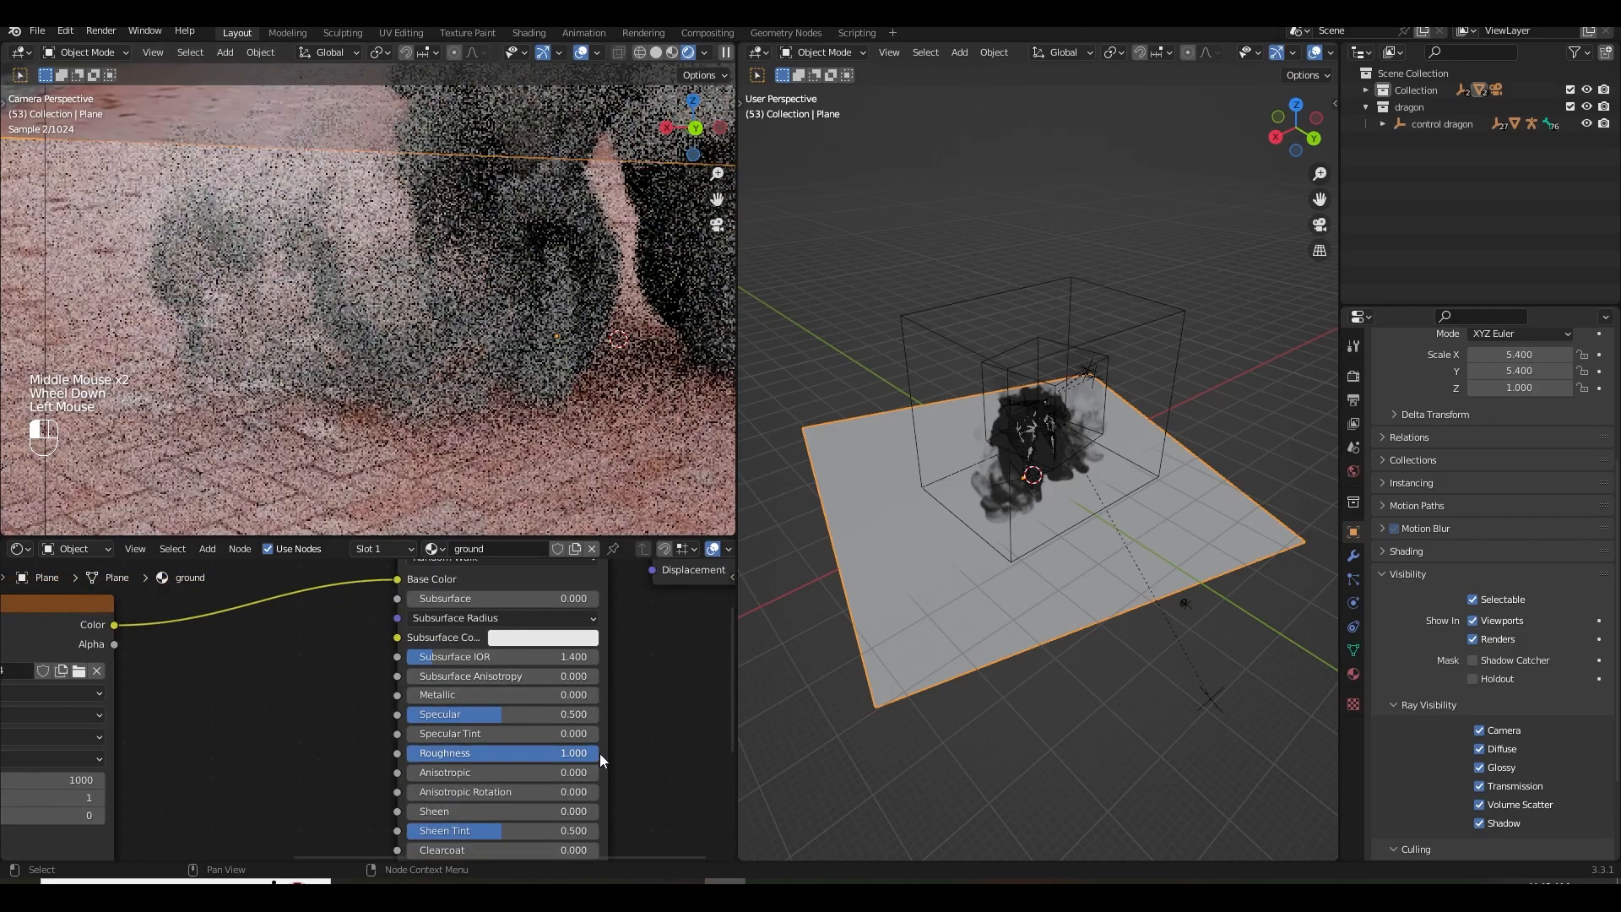
{"action": "scroll", "coordinate": [219, 331], "scroll_direction": "down", "scroll_amount": 3}
Turn on Shadow Catcher for the ground plane again and save the file.
{"action": "left_click", "coordinate": [219, 332]}
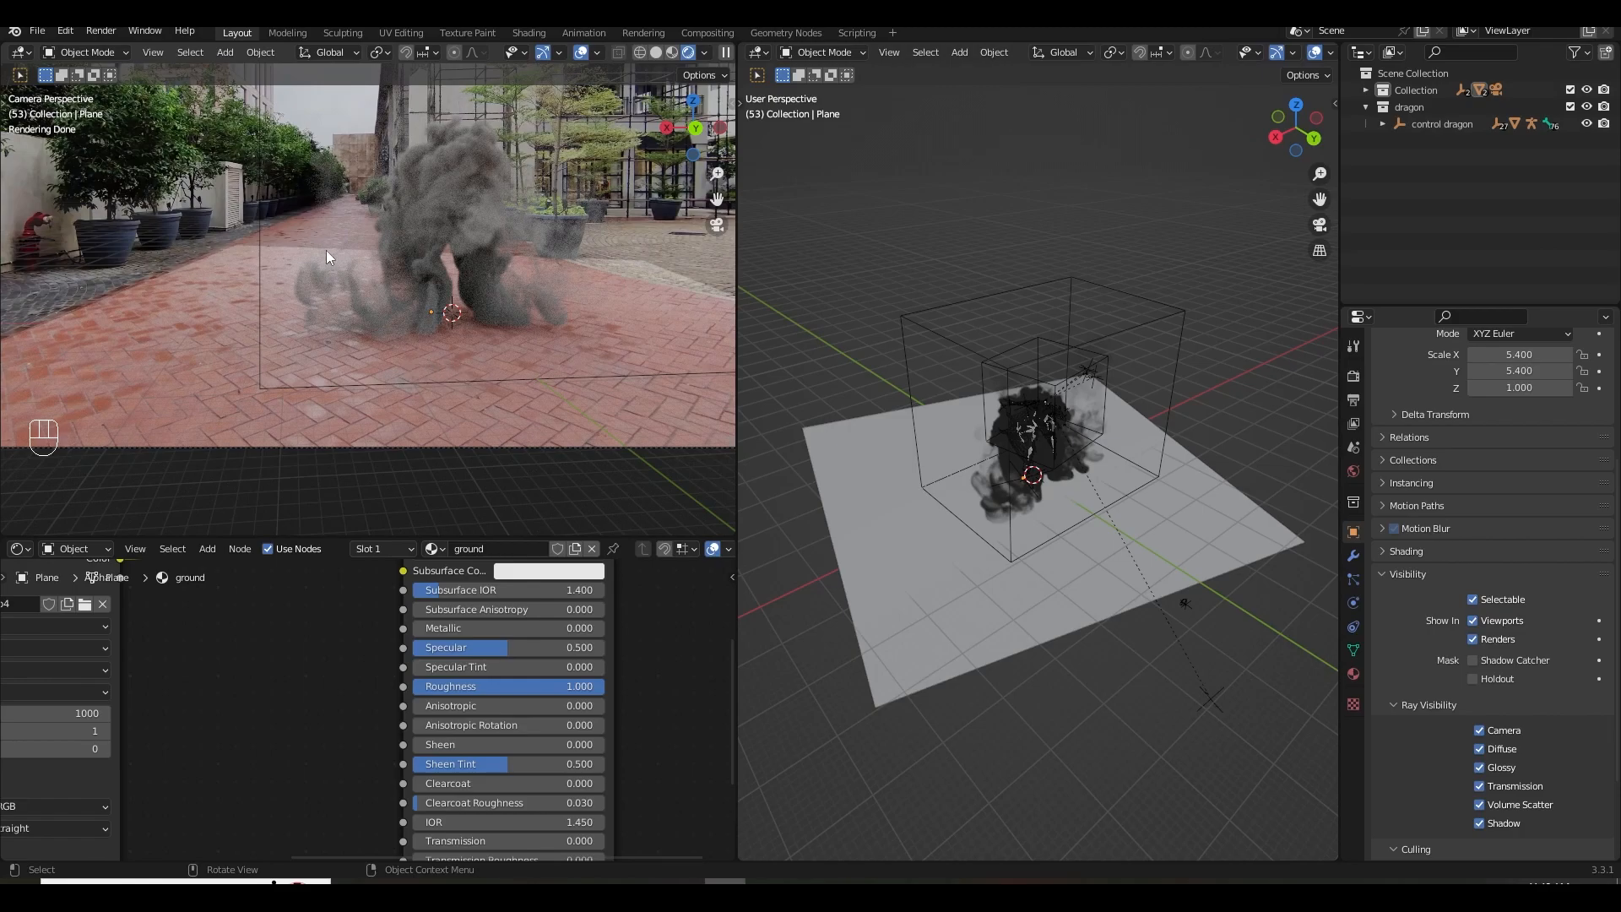
{"action": "left_click", "coordinate": [1475, 660]}
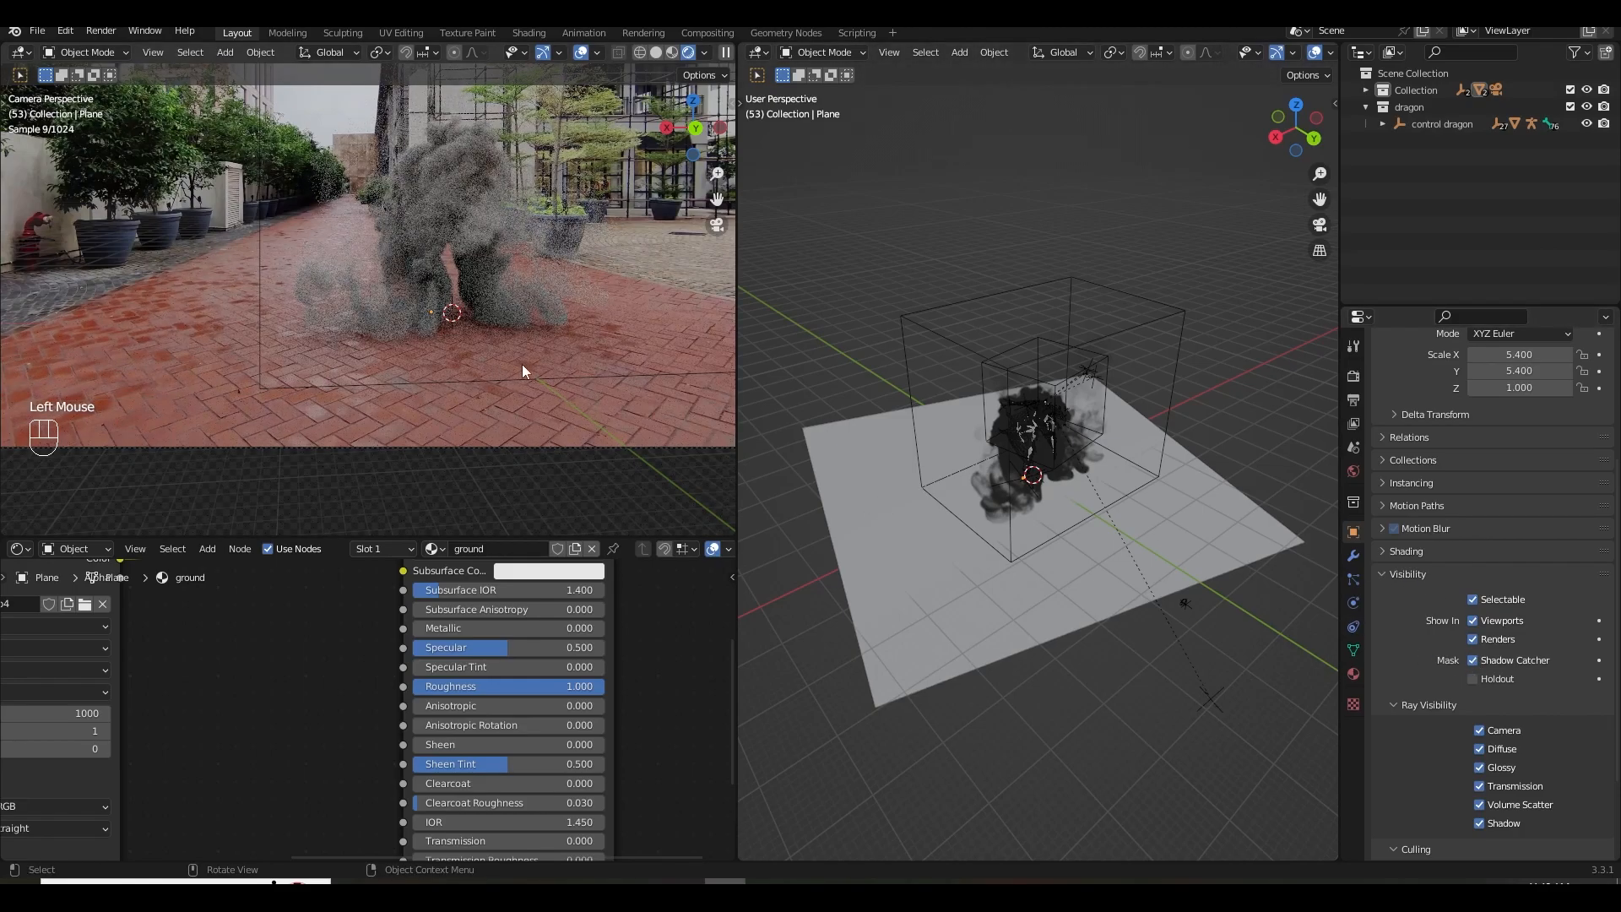
{"action": "key", "text": "ctrl+s"}
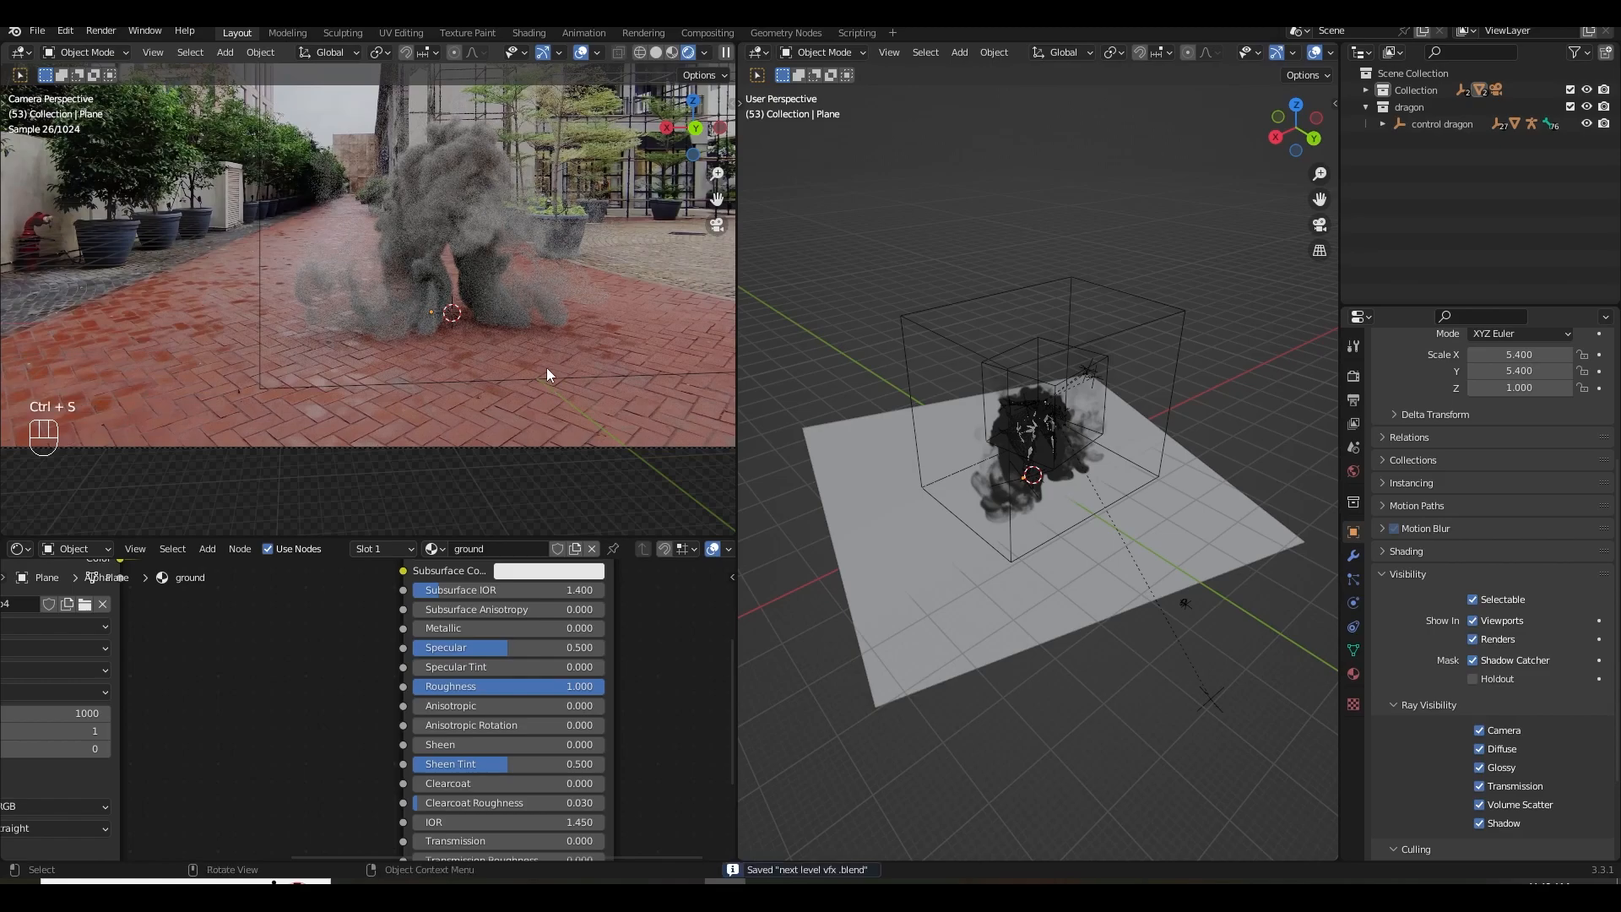
{"action": "middle_click_drag", "start_coordinate": [478, 346], "coordinate": [512, 392], "text": "shift"}
{"action": "key", "text": "ctrl+s"}
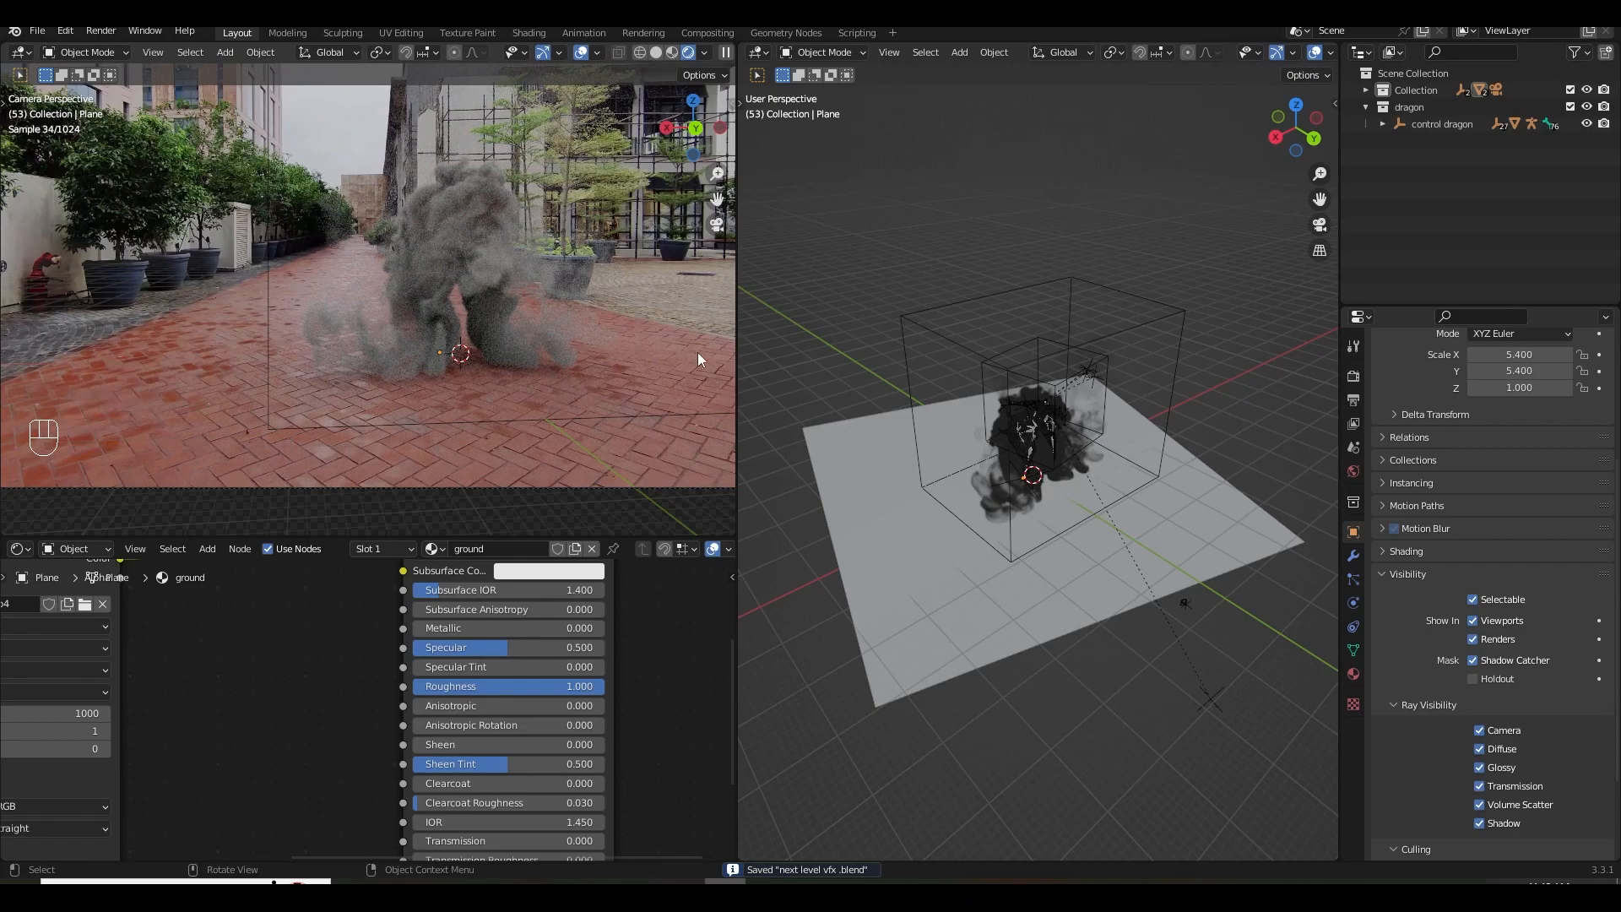
{"action": "left_click", "coordinate": [1019, 429]}
{"action": "left_click", "coordinate": [999, 490]}
{"action": "key", "text": "ctrl+s"}
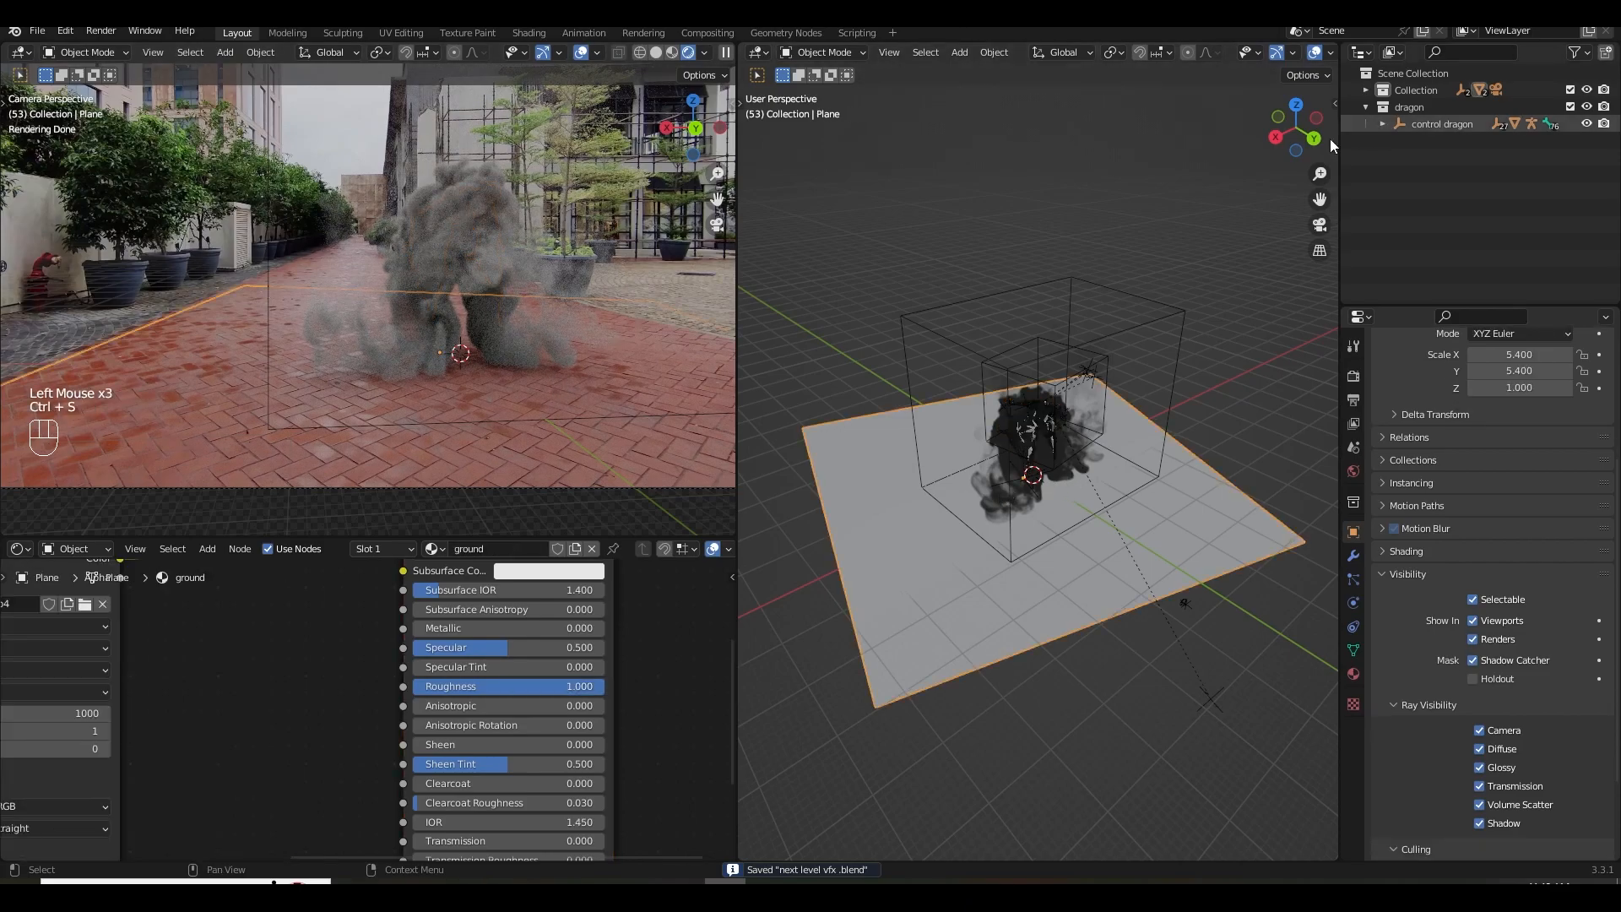
Select the smoke domain box and display the Principled Volume node of its material.
{"action": "left_click", "coordinate": [904, 320]}
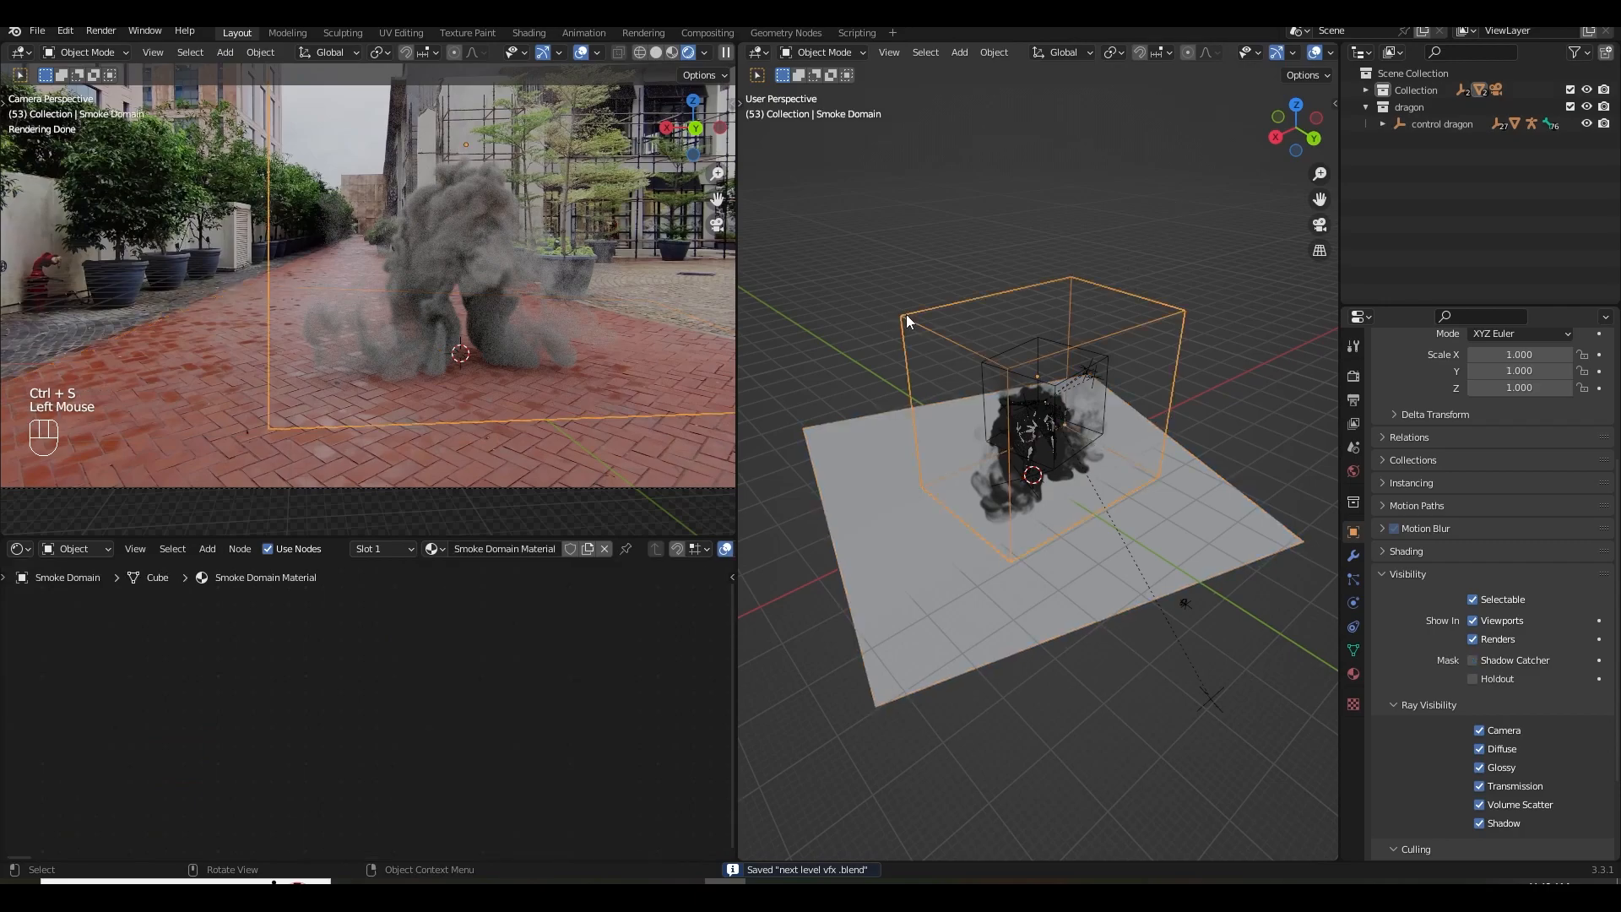
{"action": "middle_click_drag", "start_coordinate": [440, 632], "coordinate": [478, 641]}
{"action": "scroll", "coordinate": [568, 672], "scroll_direction": "up", "scroll_amount": 2}
{"action": "scroll", "coordinate": [456, 675], "scroll_direction": "up", "scroll_amount": 3}
{"action": "middle_click_drag", "start_coordinate": [568, 673], "coordinate": [364, 663]}
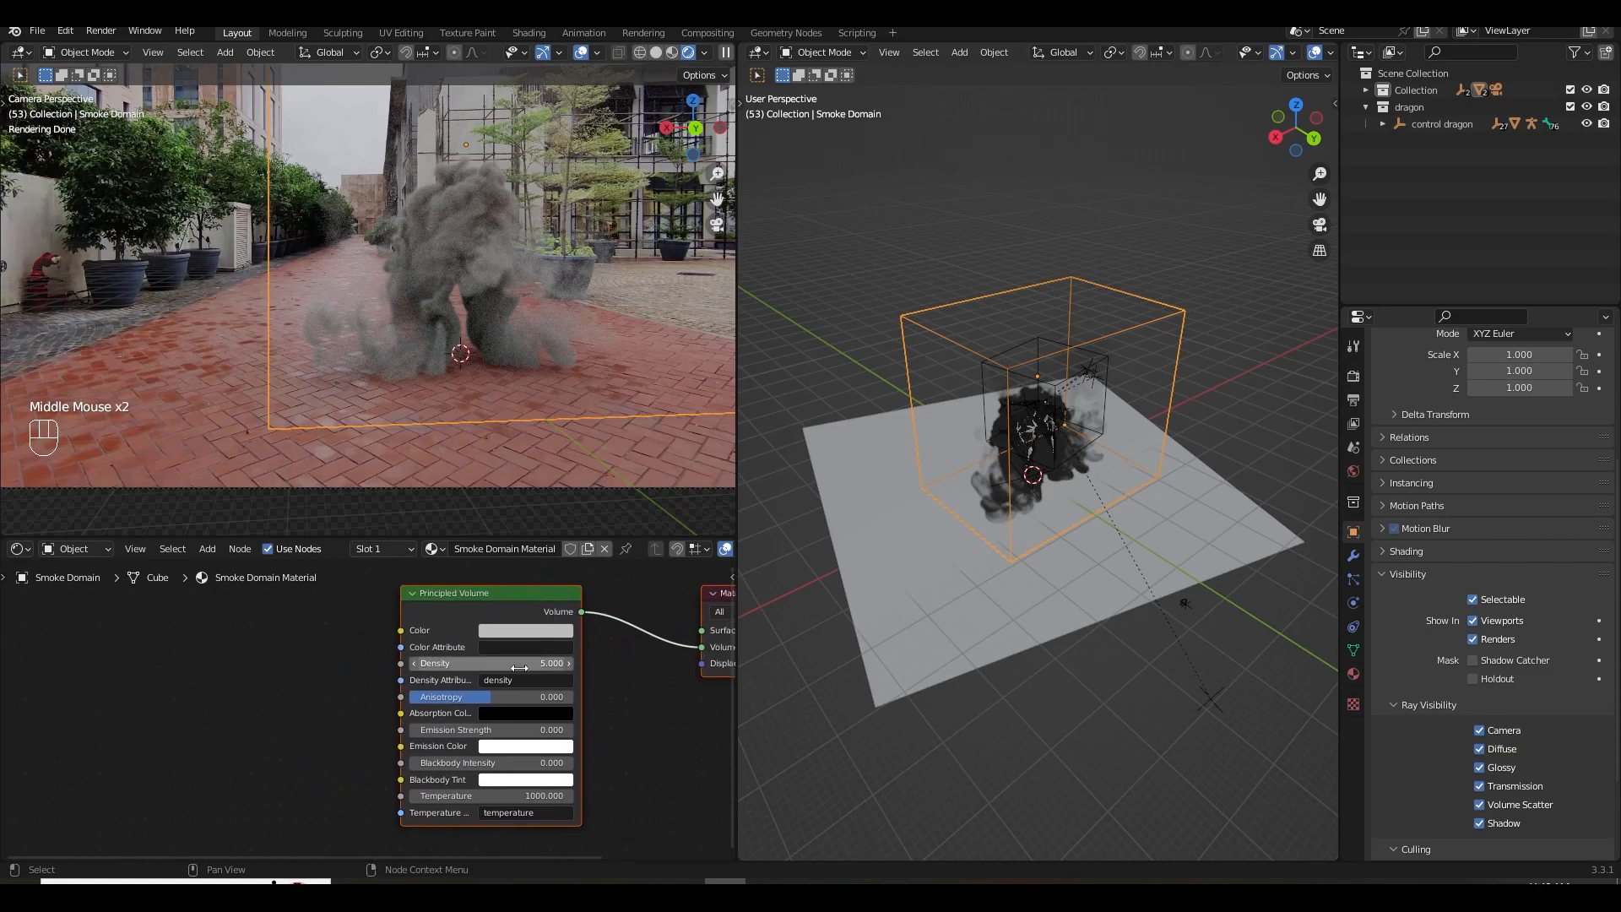
{"action": "middle_click_drag", "start_coordinate": [610, 720], "coordinate": [606, 707]}
Try a smoke Density of 1 in the Principled Volume, set it back to 5 and save the file.
{"action": "left_click", "coordinate": [540, 650]}
{"action": "type", "text": "1"}
{"action": "key", "text": "Return"}
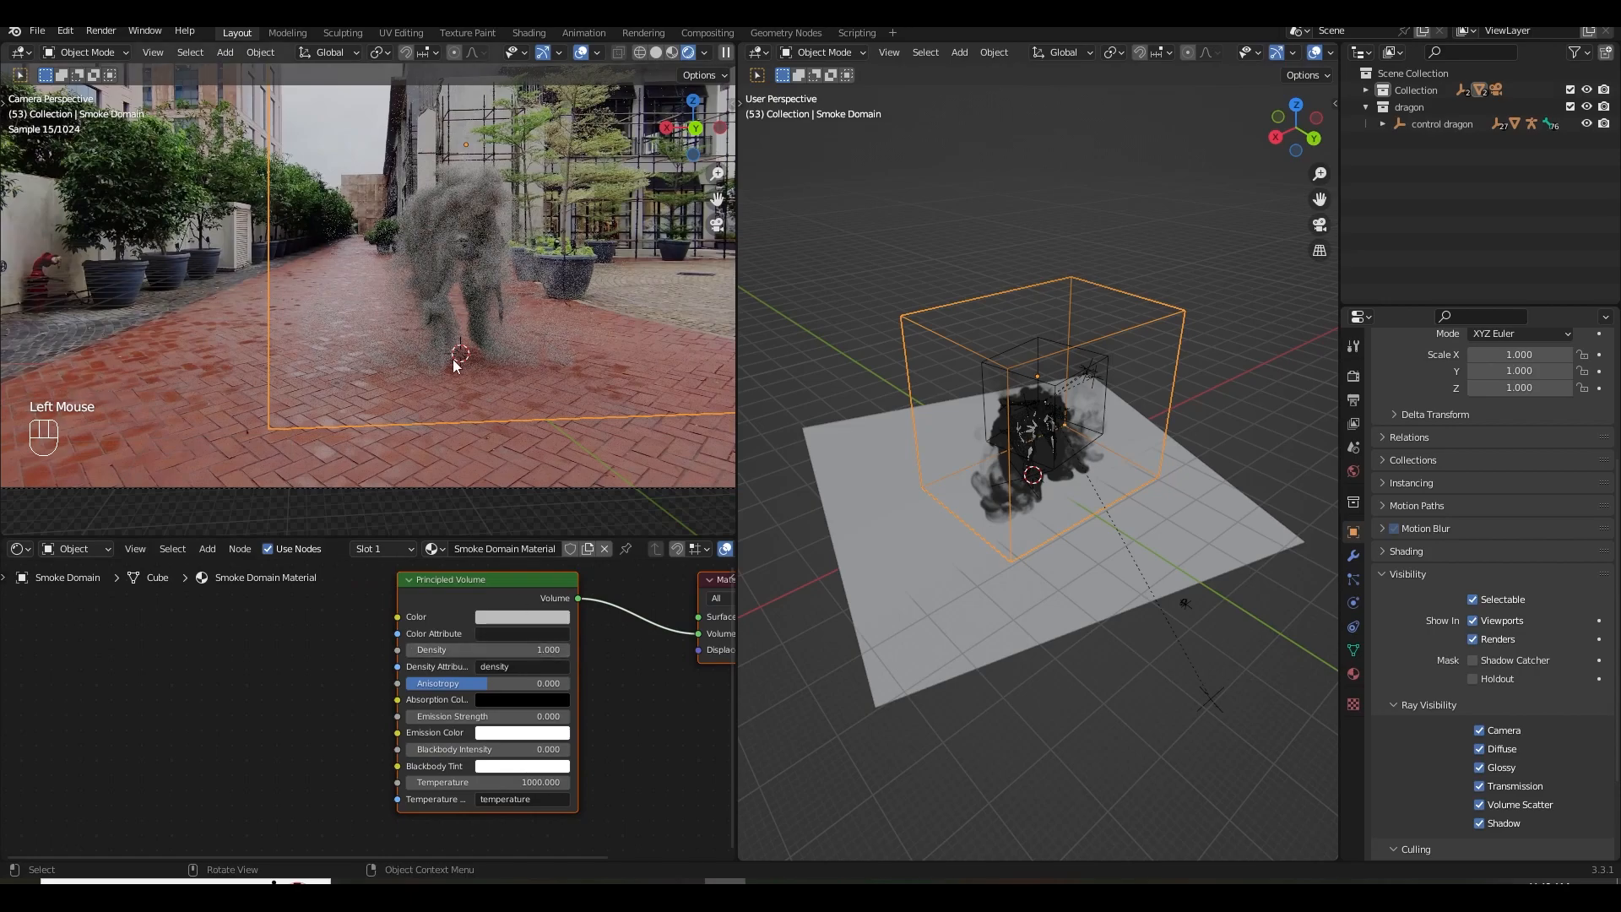
{"action": "left_click", "coordinate": [506, 650]}
{"action": "type", "text": "5"}
{"action": "key", "text": "Return"}
{"action": "key", "text": "ctrl+s"}
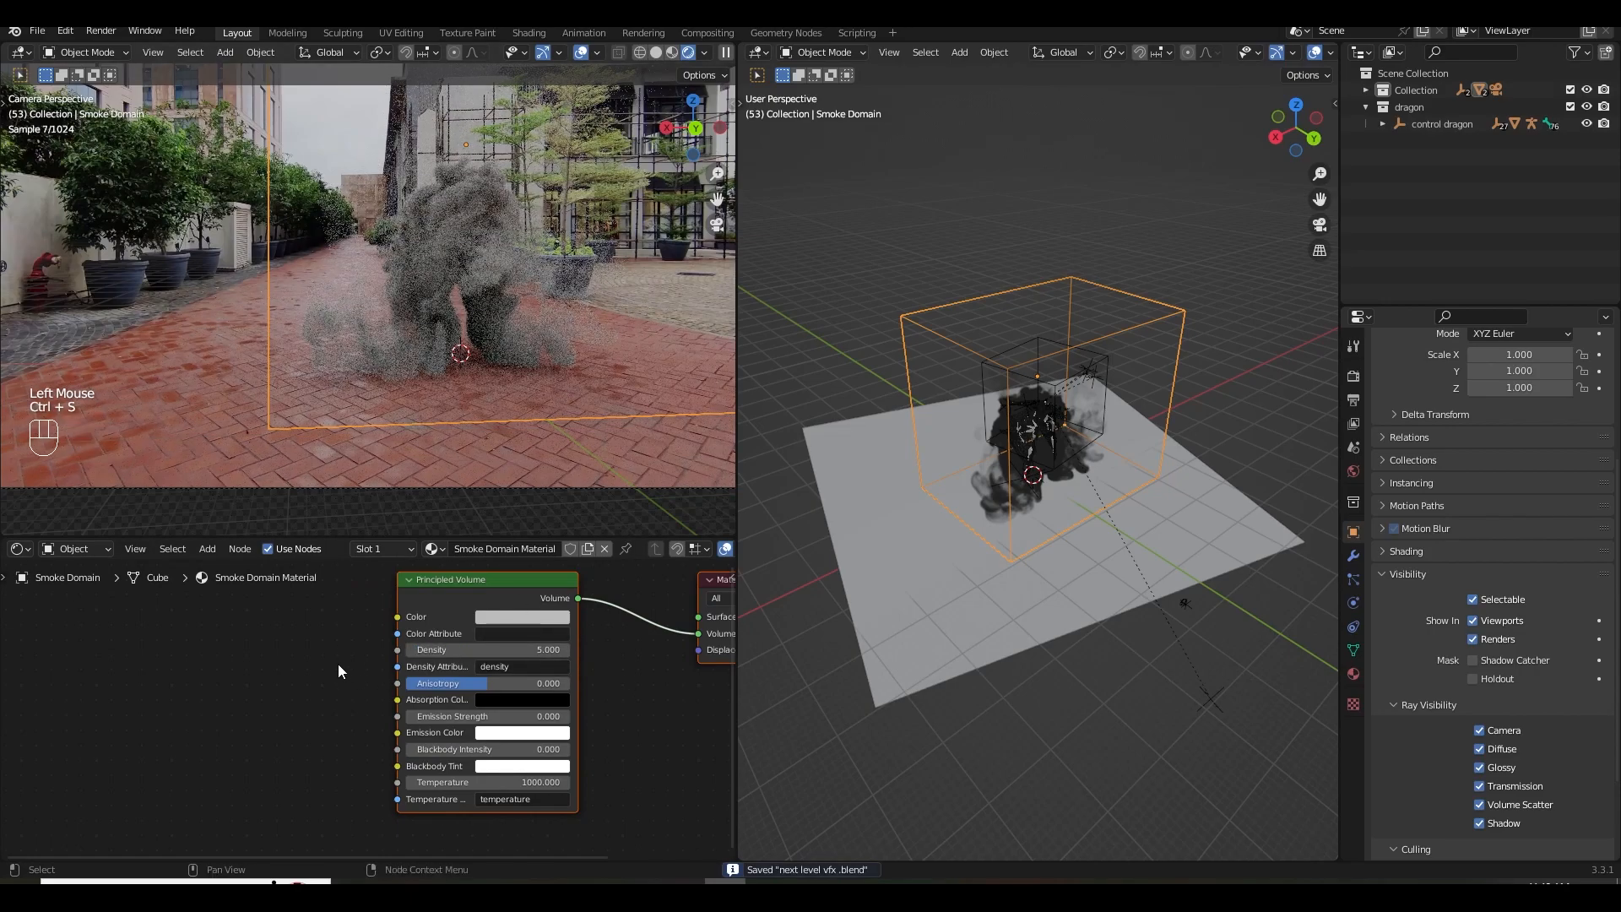
Try thicker smoke with Principled Volume Density values of 12 and 20.
{"action": "double_click", "coordinate": [518, 649]}
{"action": "type", "text": "12"}
{"action": "key", "text": "Return"}
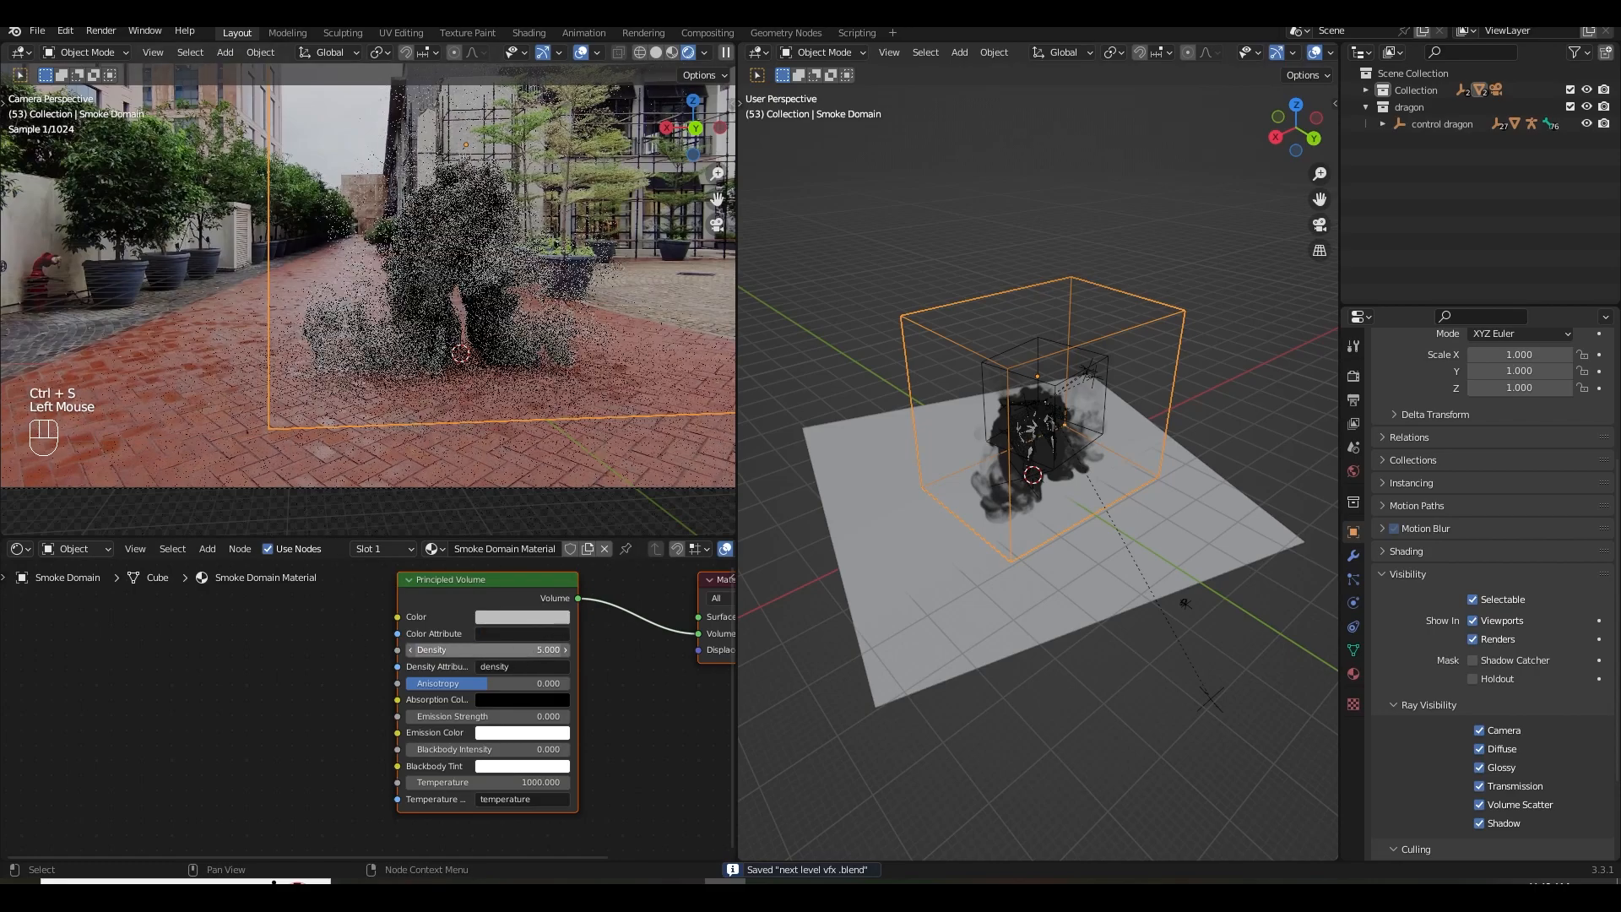
{"action": "scroll", "coordinate": [489, 358], "scroll_direction": "down", "scroll_amount": 2}
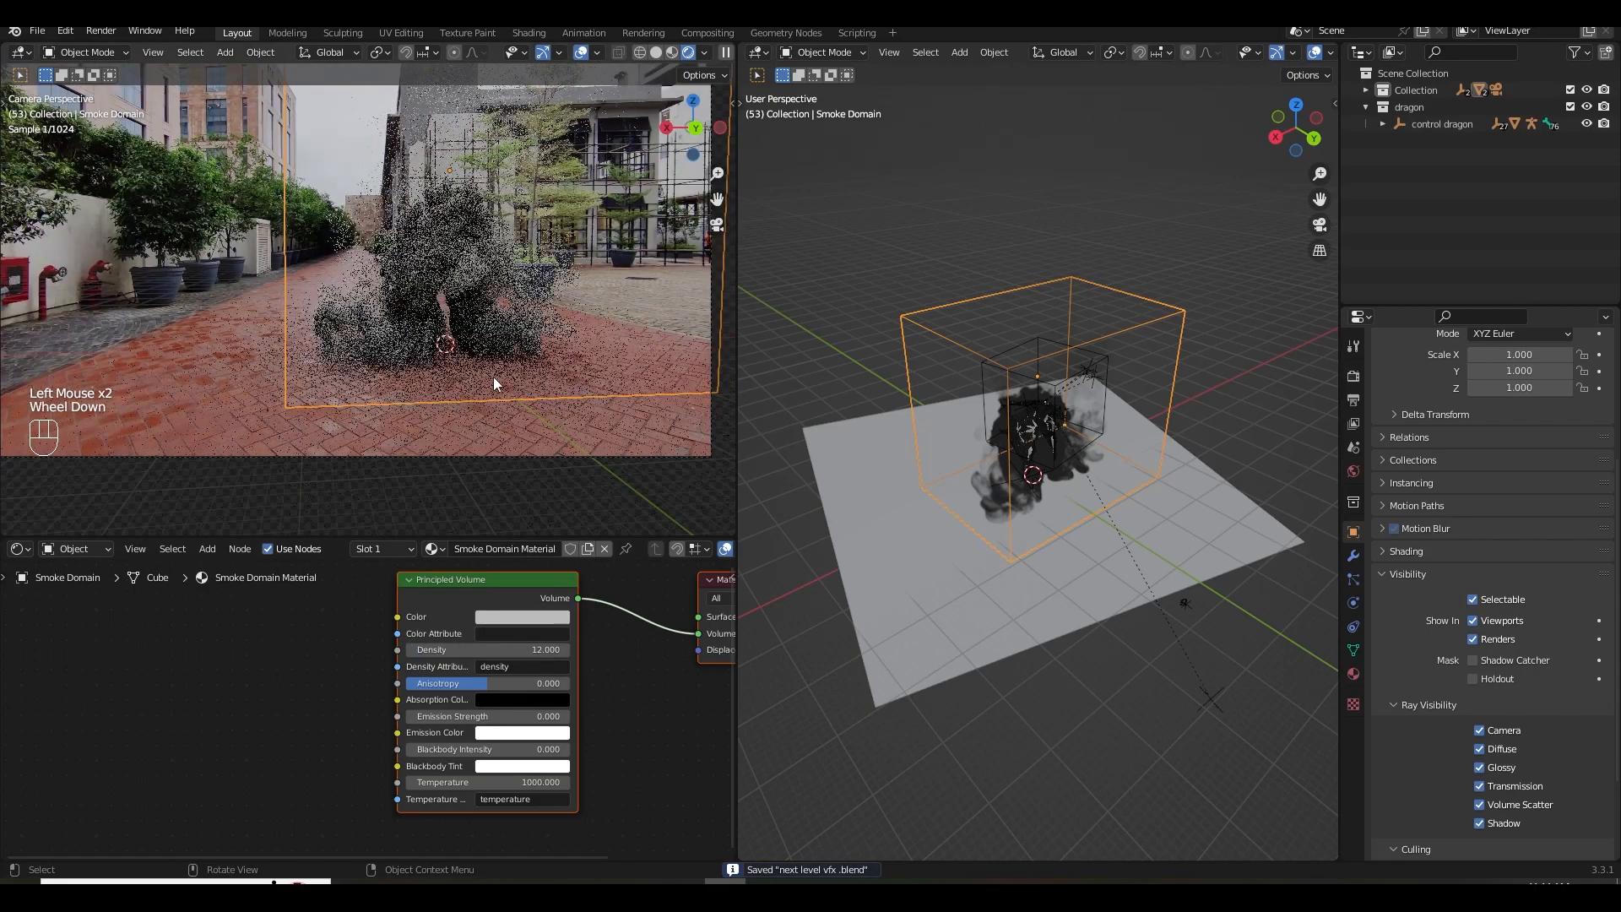
{"action": "middle_click_drag", "start_coordinate": [490, 377], "coordinate": [503, 401], "text": "shift"}
{"action": "left_click", "coordinate": [540, 646]}
{"action": "type", "text": "20"}
{"action": "key", "text": "Return"}
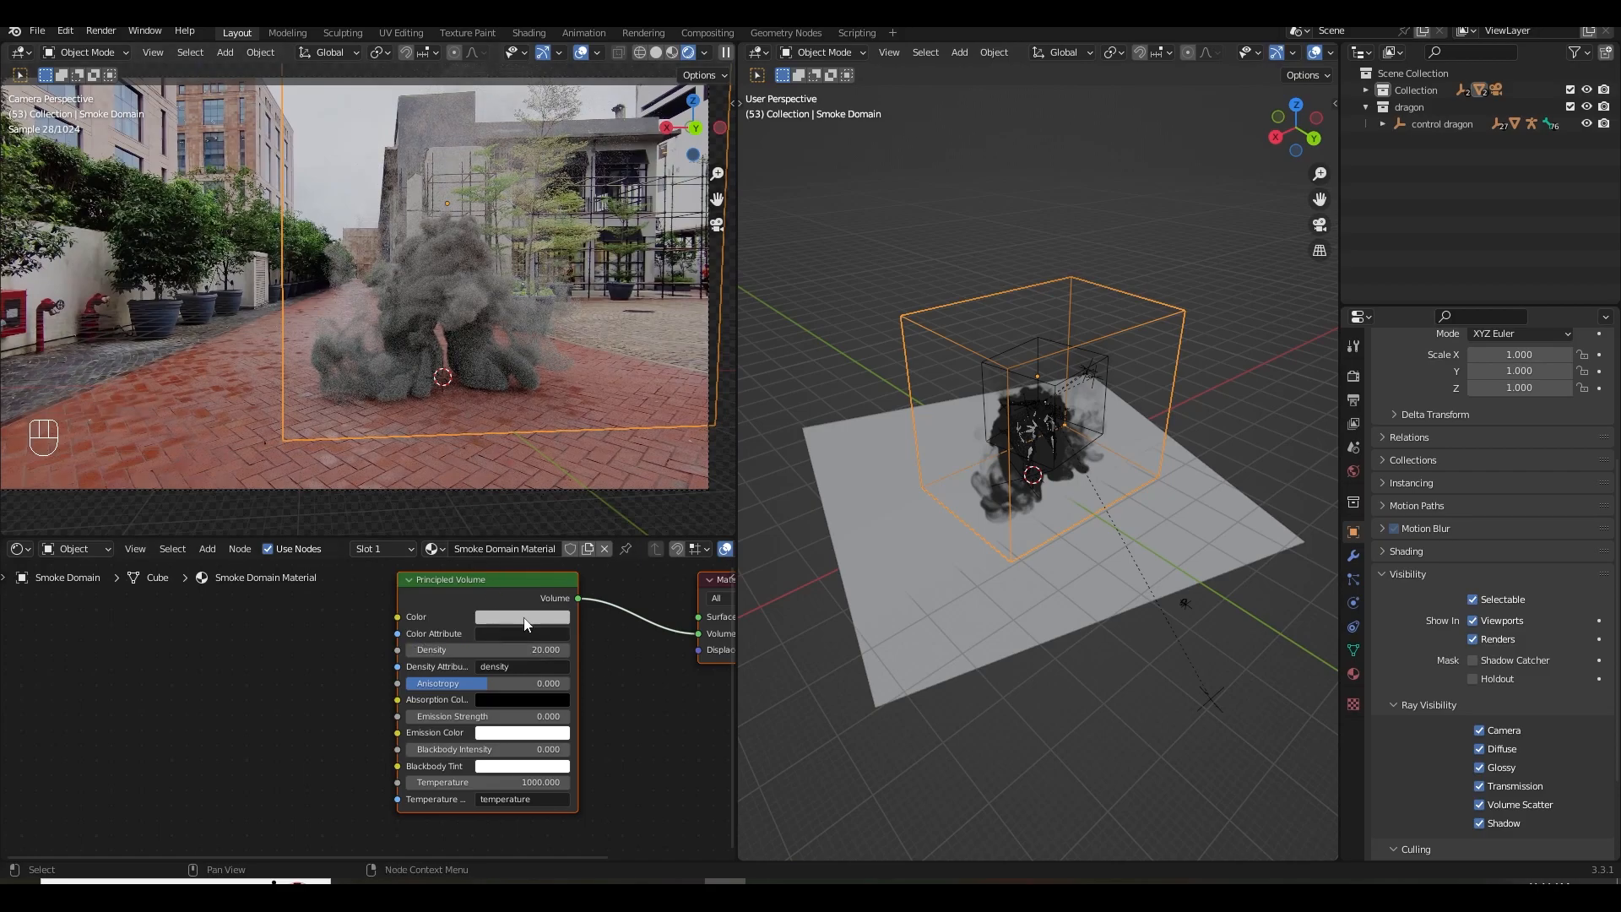
Set the smoke's Principled Volume Density to 10 and save the file.
{"action": "left_click", "coordinate": [533, 650]}
{"action": "type", "text": "10"}
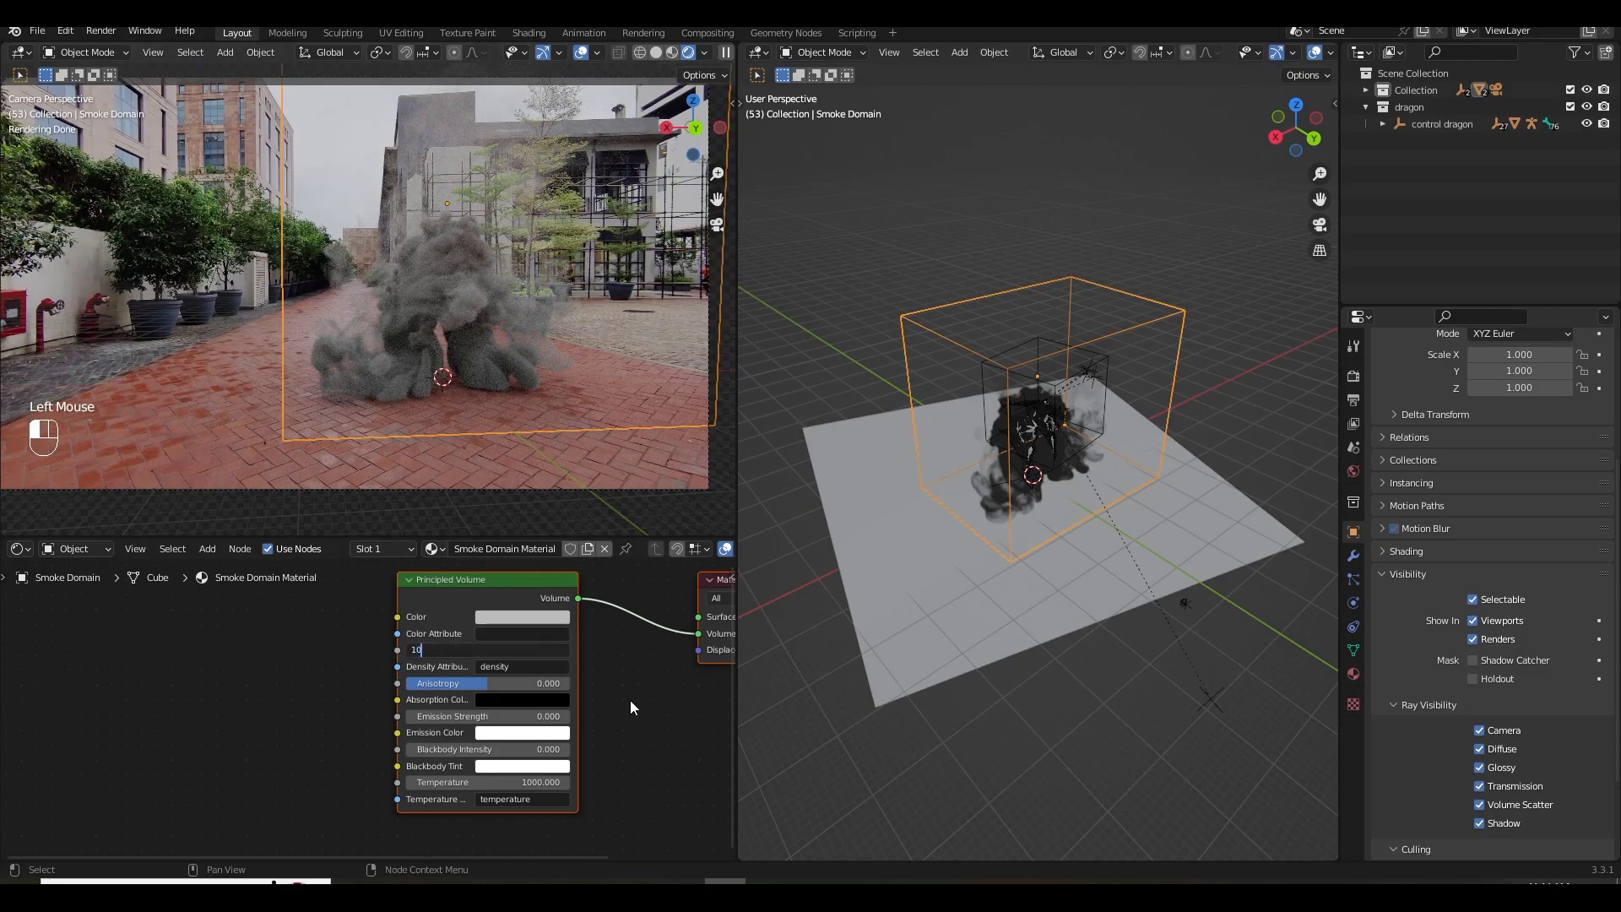
{"action": "key", "text": "Return"}
{"action": "key", "text": "ctrl+s"}
Add an Attribute node beside the Principled Volume in the smoke domain material.
{"action": "middle_click_drag", "start_coordinate": [317, 681], "coordinate": [368, 680]}
{"action": "key", "text": "shift+a"}
{"action": "type", "text": "atytr"}
{"action": "key", "text": "BackSpace"}
{"action": "key", "text": "BackSpace"}
{"action": "key", "text": "BackSpace"}
{"action": "type", "text": "tri"}
{"action": "left_click", "coordinate": [327, 674]}
{"action": "left_click", "coordinate": [250, 684]}
{"action": "scroll", "coordinate": [254, 709], "scroll_direction": "up", "scroll_amount": 2}
{"action": "left_click", "coordinate": [268, 760]}
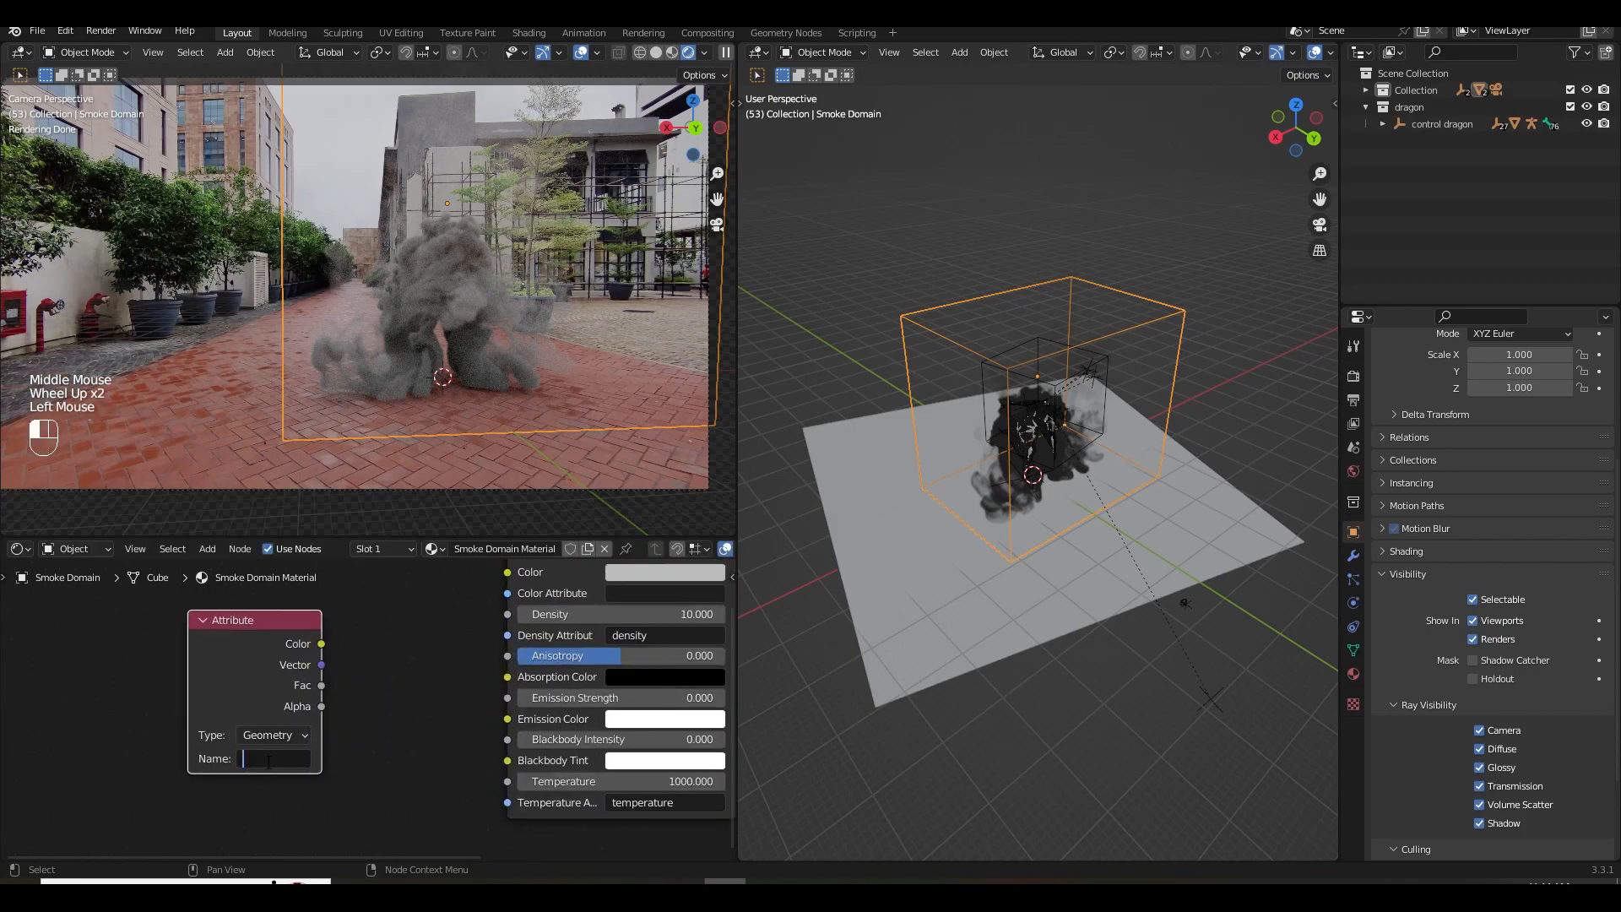
{"action": "left_click", "coordinate": [458, 667]}
{"action": "middle_click_drag", "start_coordinate": [444, 662], "coordinate": [365, 707]}
Try a smoke Density of 1 again and return it to 10.
{"action": "left_click", "coordinate": [575, 658]}
{"action": "type", "text": "1"}
{"action": "left_click", "coordinate": [365, 662]}
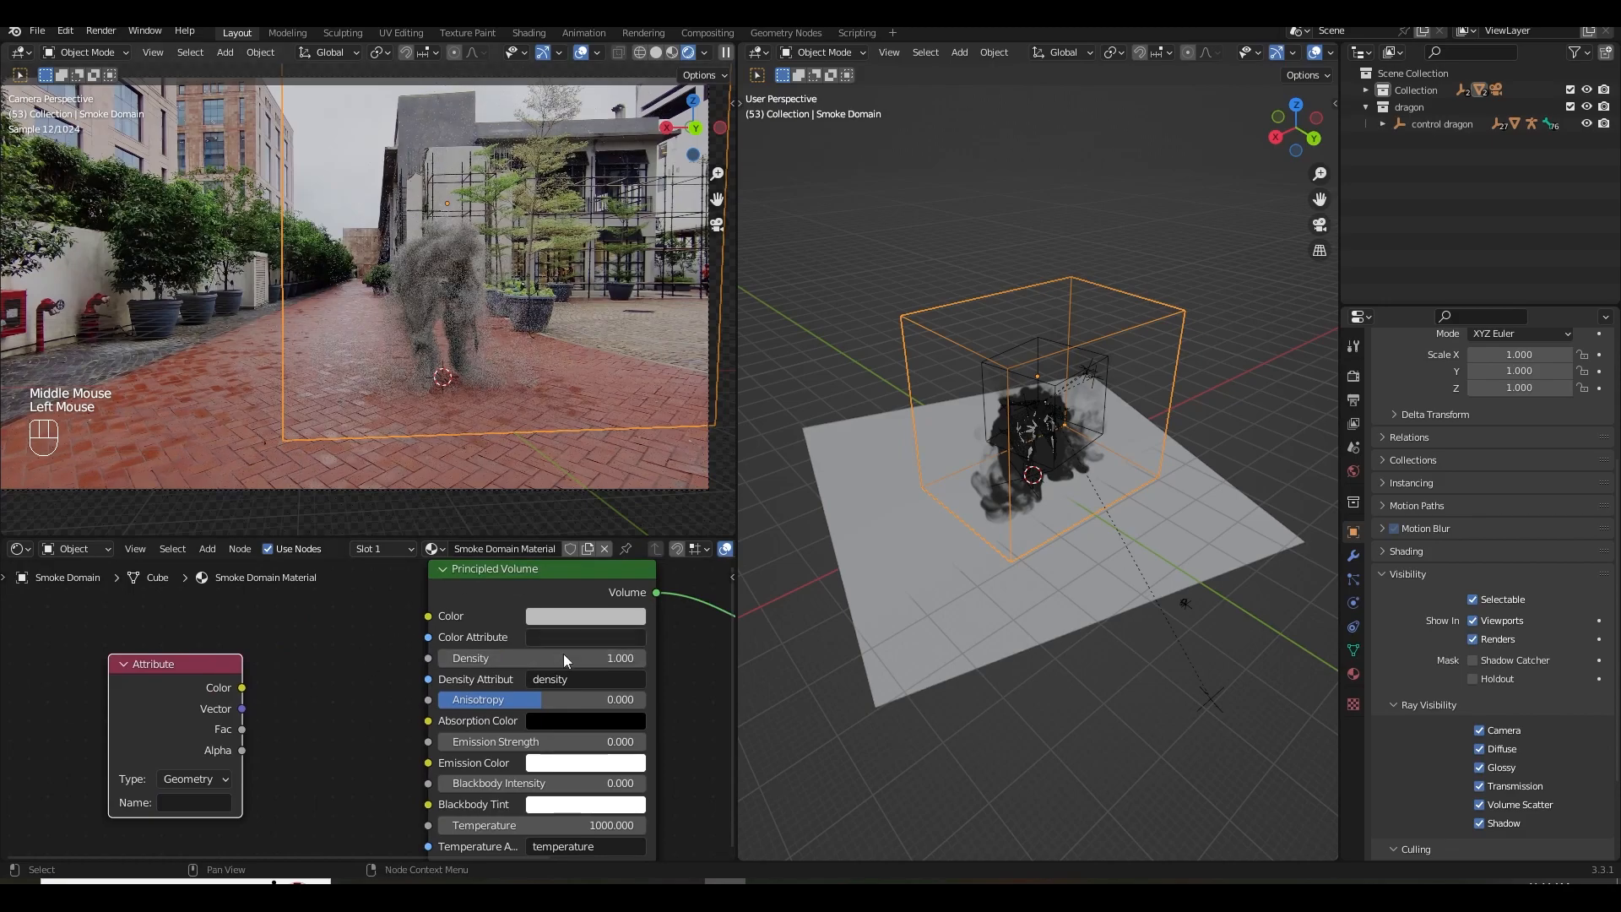
{"action": "left_click", "coordinate": [531, 658]}
{"action": "type", "text": "0"}
{"action": "key", "text": "Return"}
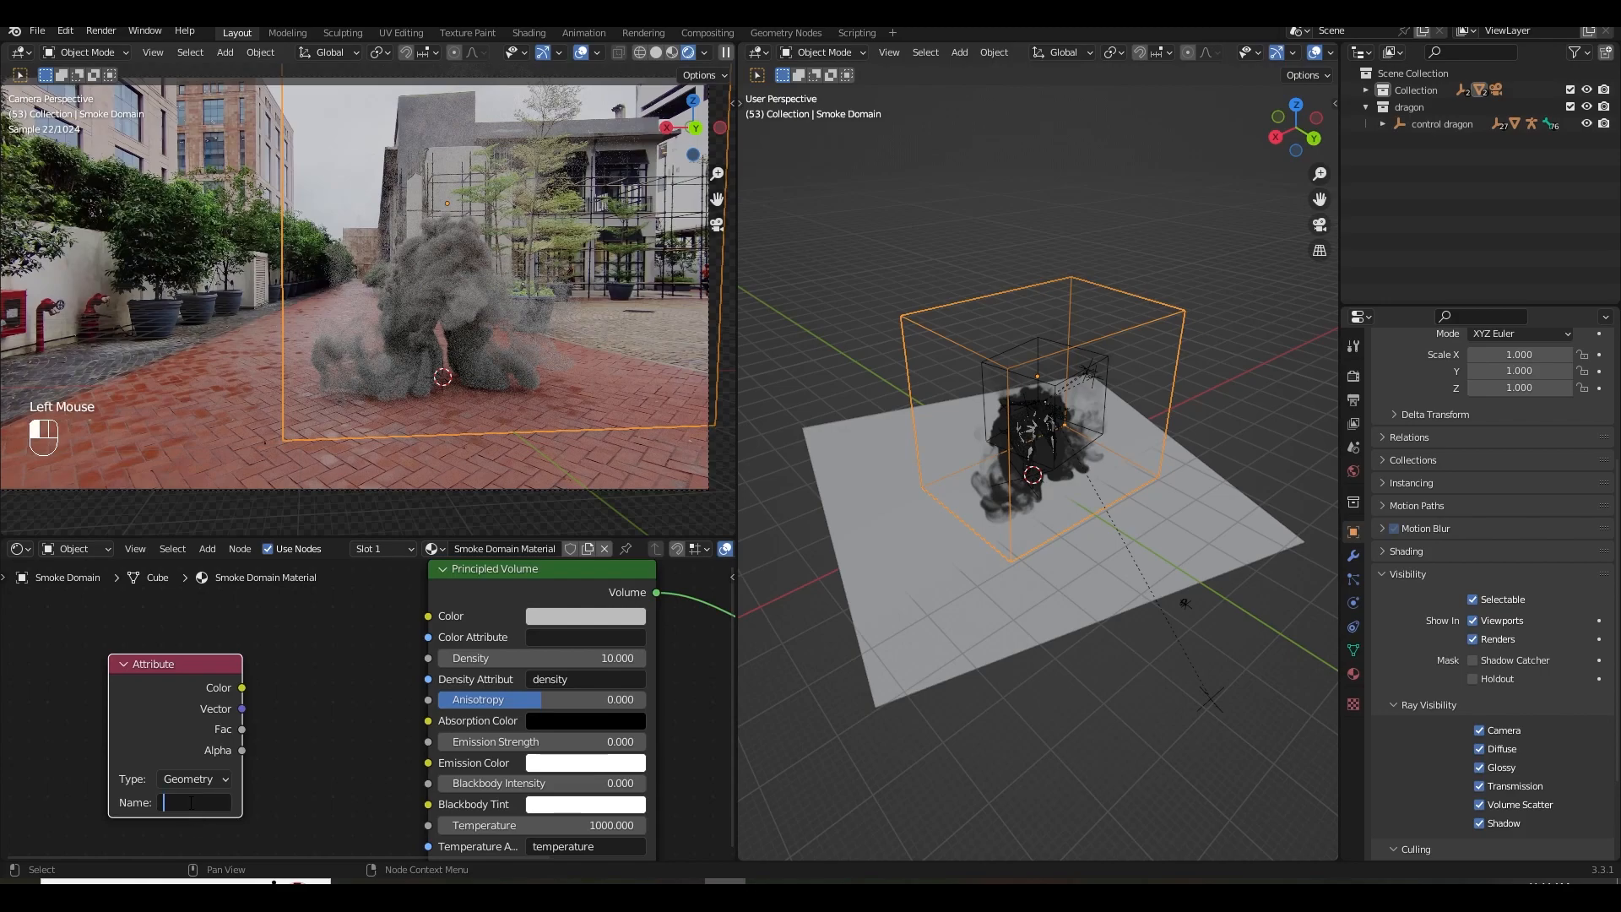
Name the attribute "Density" and connect its Color output to the Principled Volume's Emission Color.
{"action": "type", "text": "D"}
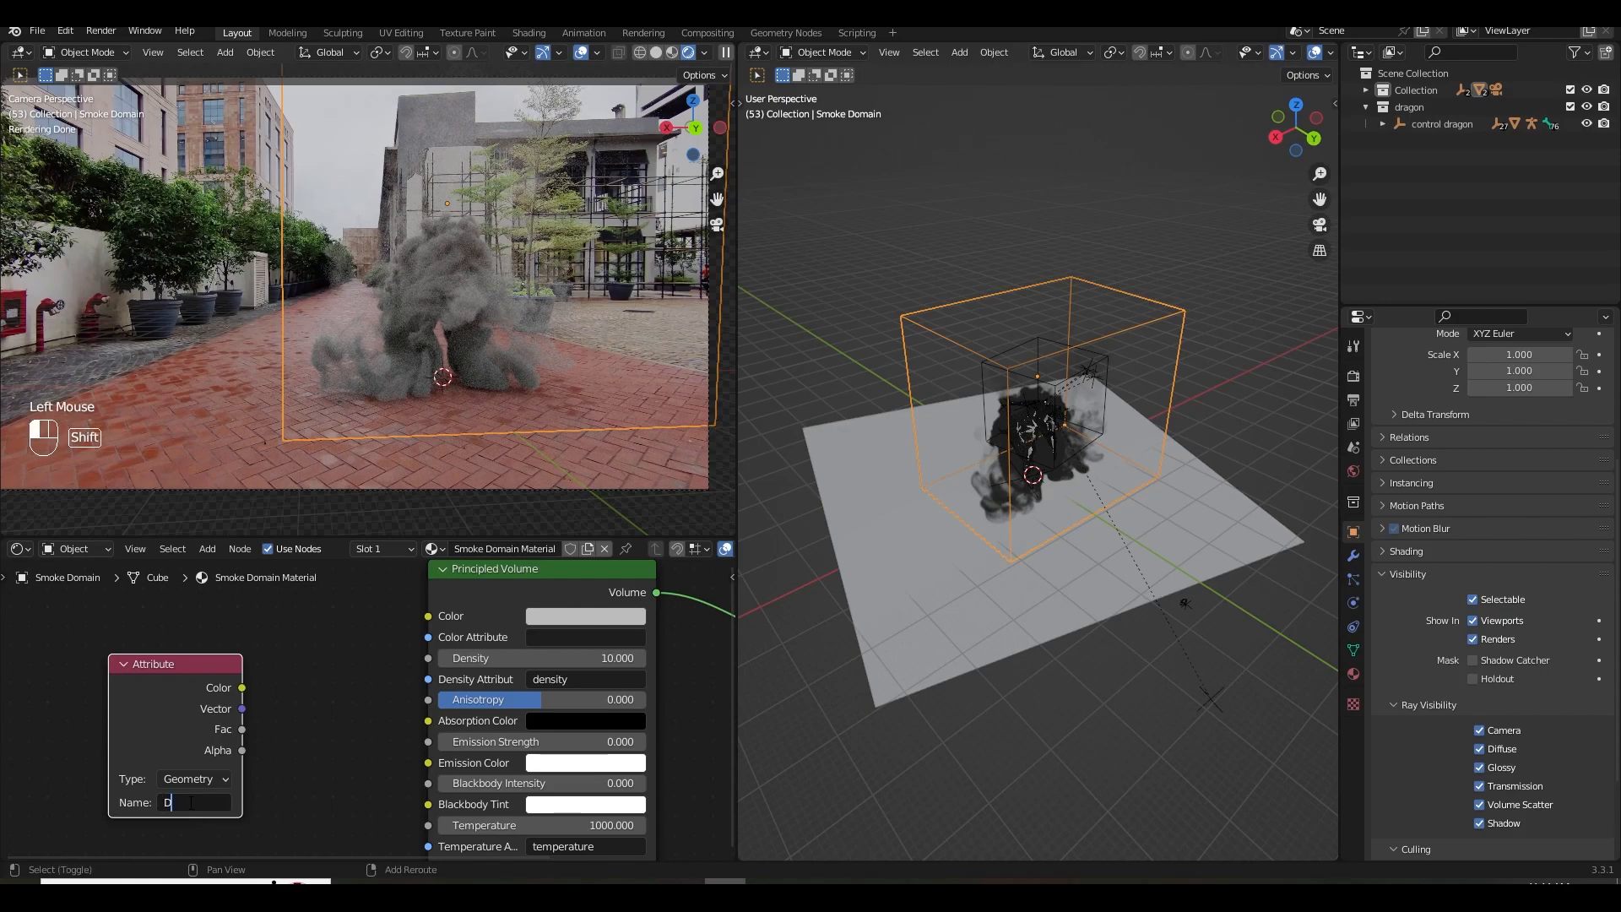
{"action": "left_click_drag", "start_coordinate": [242, 691], "coordinate": [428, 763]}
{"action": "middle_click_drag", "start_coordinate": [303, 753], "coordinate": [454, 746]}
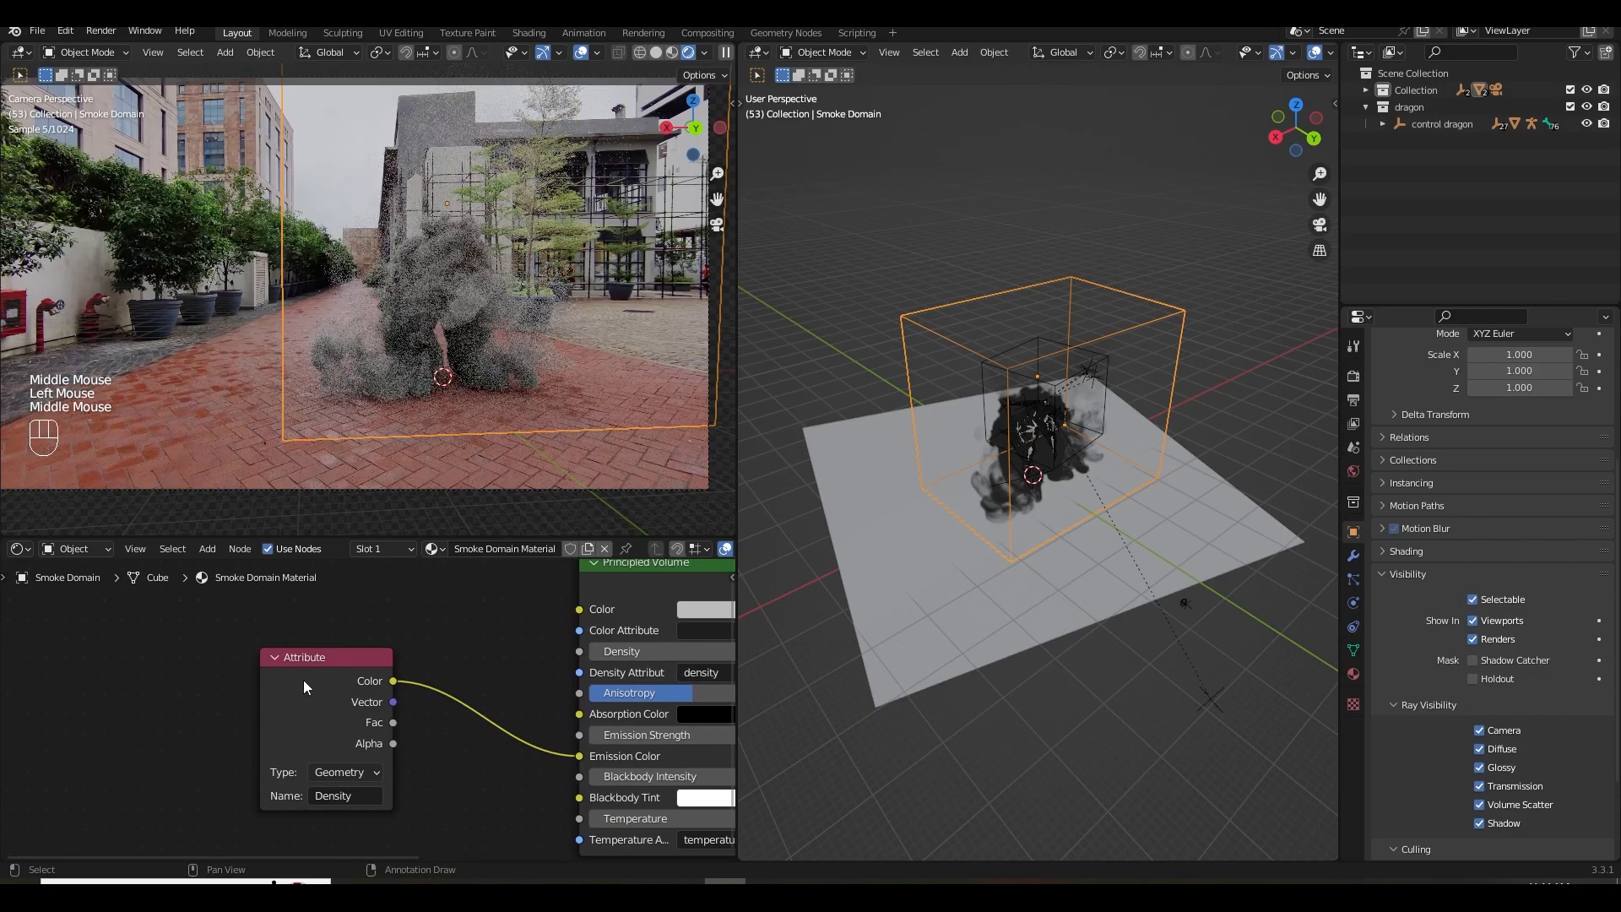
Insert a ColorRamp between the Attribute node and Emission Color and move its black stop to 0.486.
{"action": "left_click_drag", "start_coordinate": [307, 683], "coordinate": [157, 686]}
{"action": "key", "text": "shift+a"}
{"action": "left_click", "coordinate": [419, 665]}
{"action": "type", "text": "col"}
{"action": "left_click", "coordinate": [456, 695]}
{"action": "left_click", "coordinate": [397, 676]}
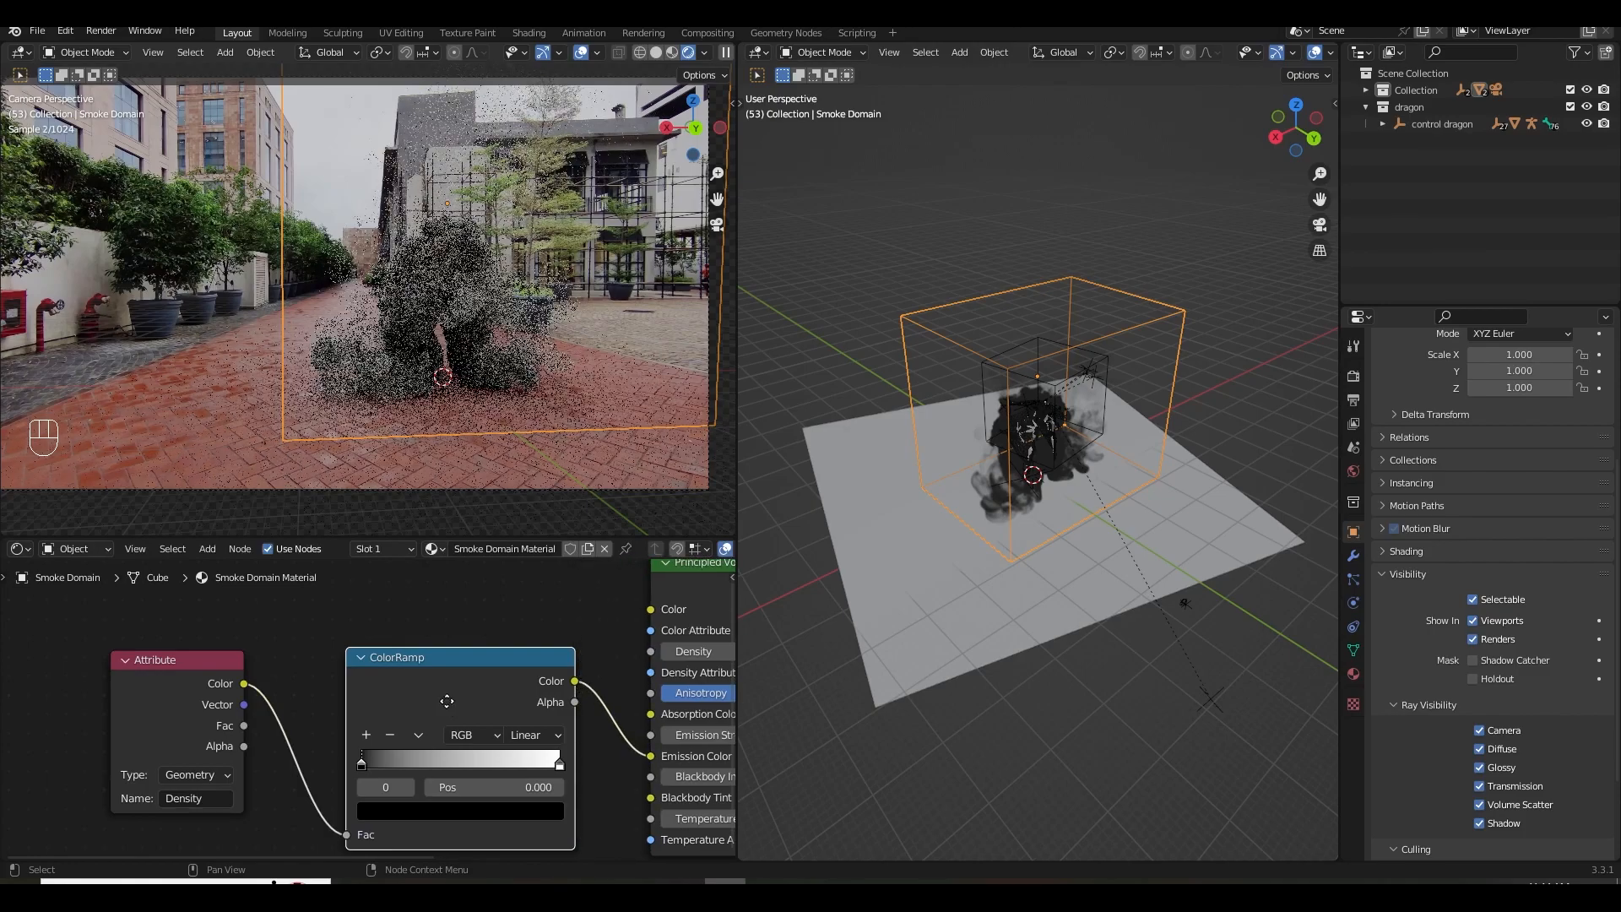
{"action": "middle_click_drag", "start_coordinate": [448, 707], "coordinate": [372, 675]}
{"action": "left_click_drag", "start_coordinate": [286, 732], "coordinate": [382, 732]}
Try an Emission Strength of 1.5 on the Principled Volume, undo it, and set the strength to 0.1.
{"action": "middle_click_drag", "start_coordinate": [699, 727], "coordinate": [510, 727]}
{"action": "left_click_drag", "start_coordinate": [507, 703], "coordinate": [557, 704]}
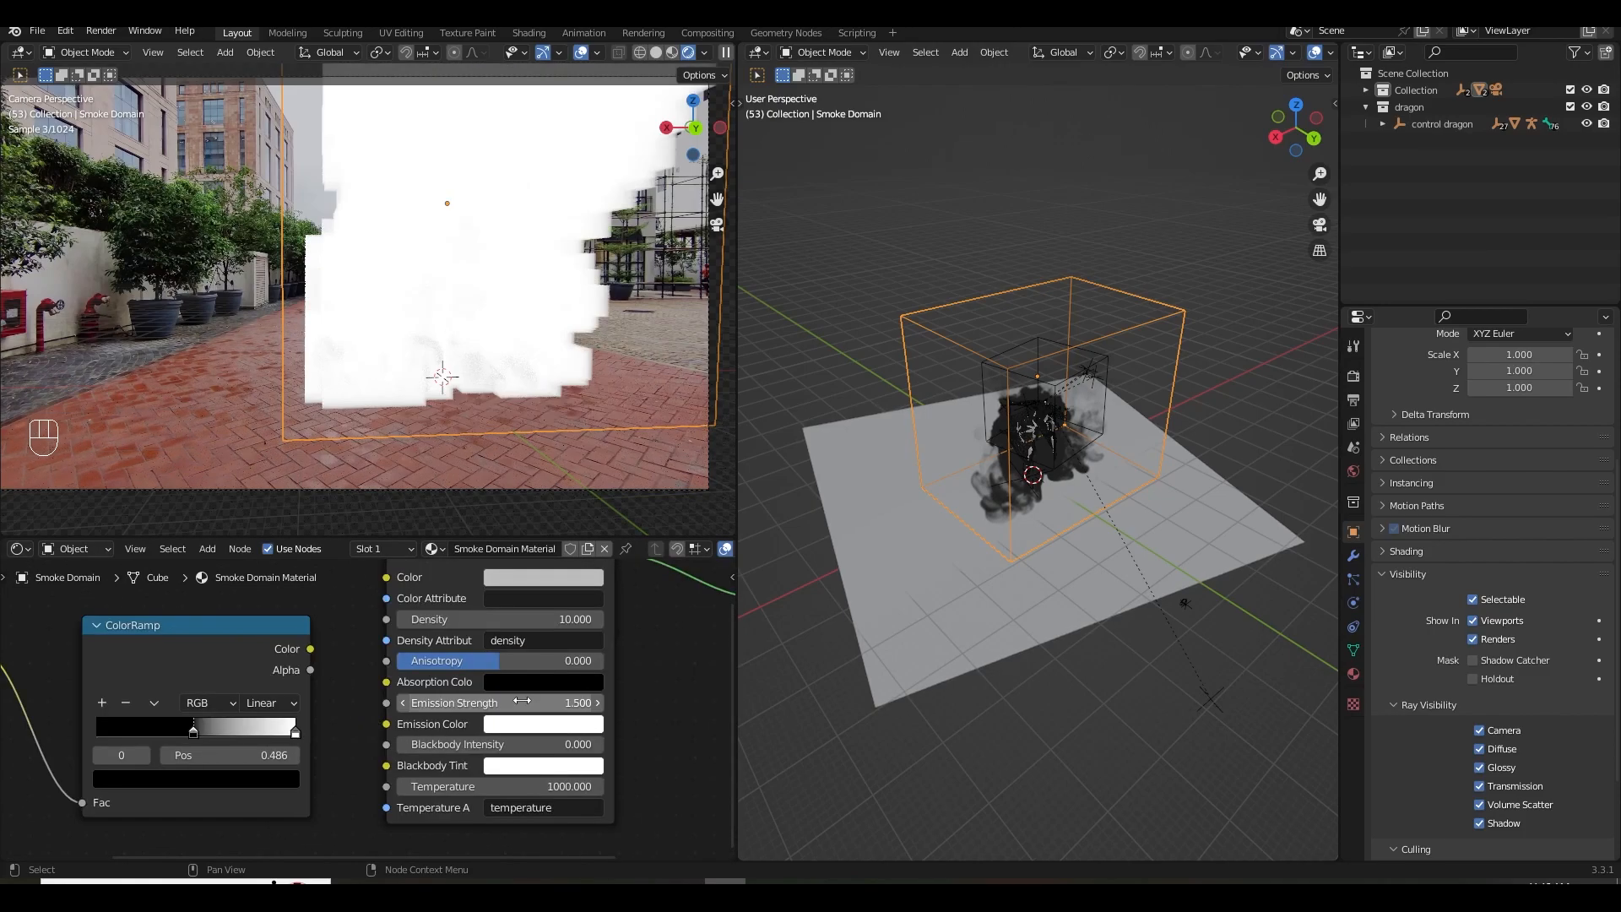
{"action": "key", "text": "ctrl+z"}
{"action": "left_click", "coordinate": [517, 703]}
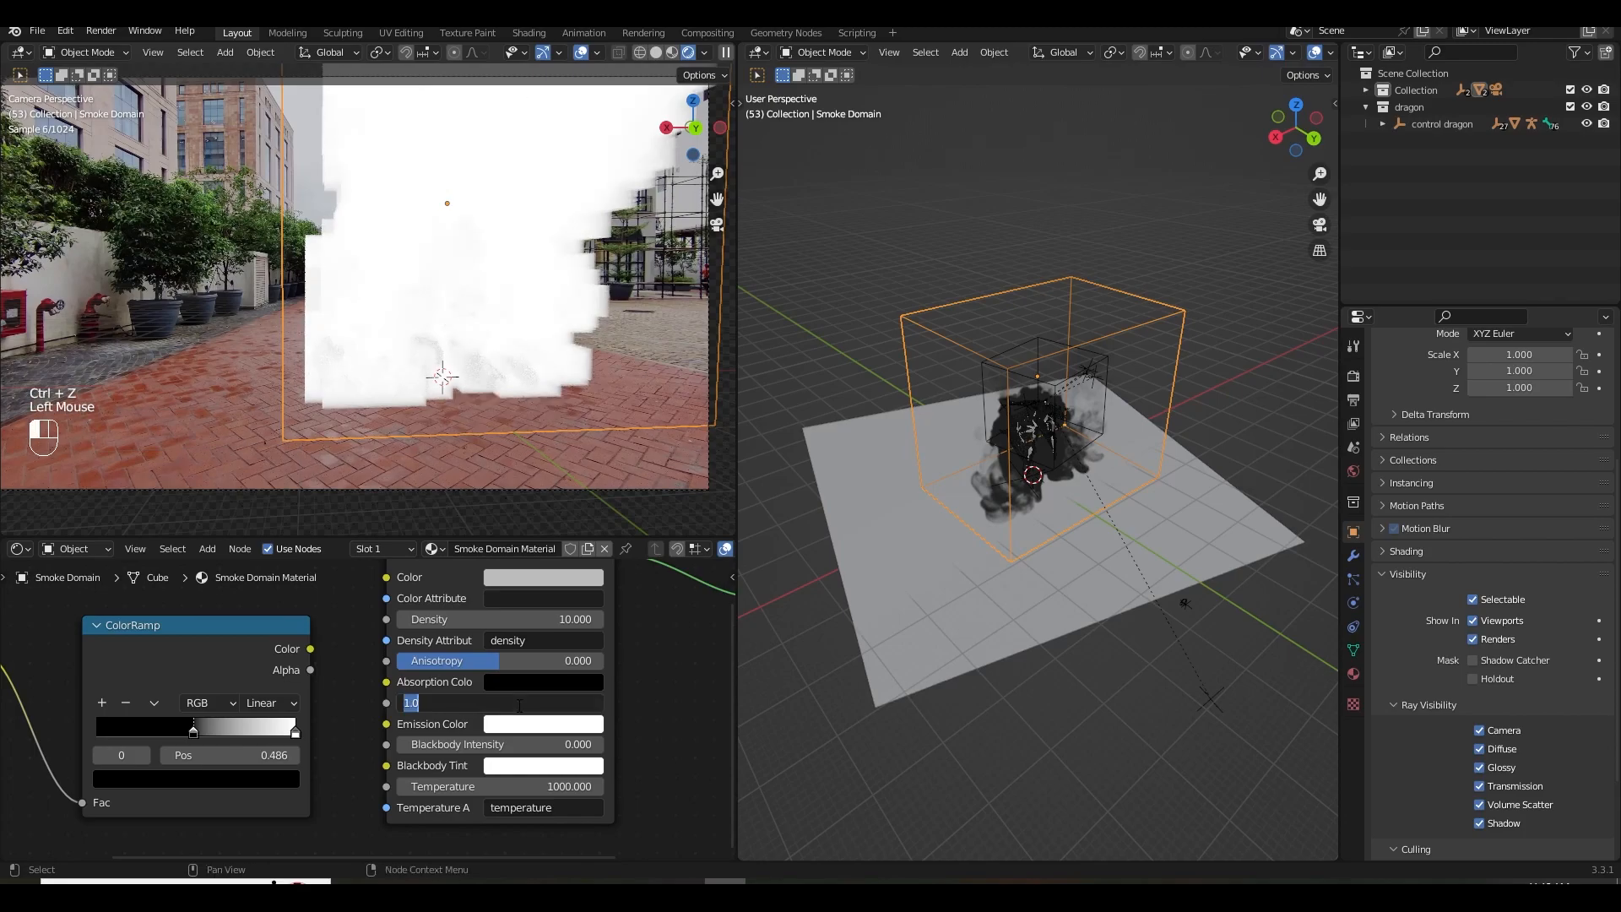
{"action": "left_click", "coordinate": [622, 716]}
{"action": "left_click", "coordinate": [557, 701]}
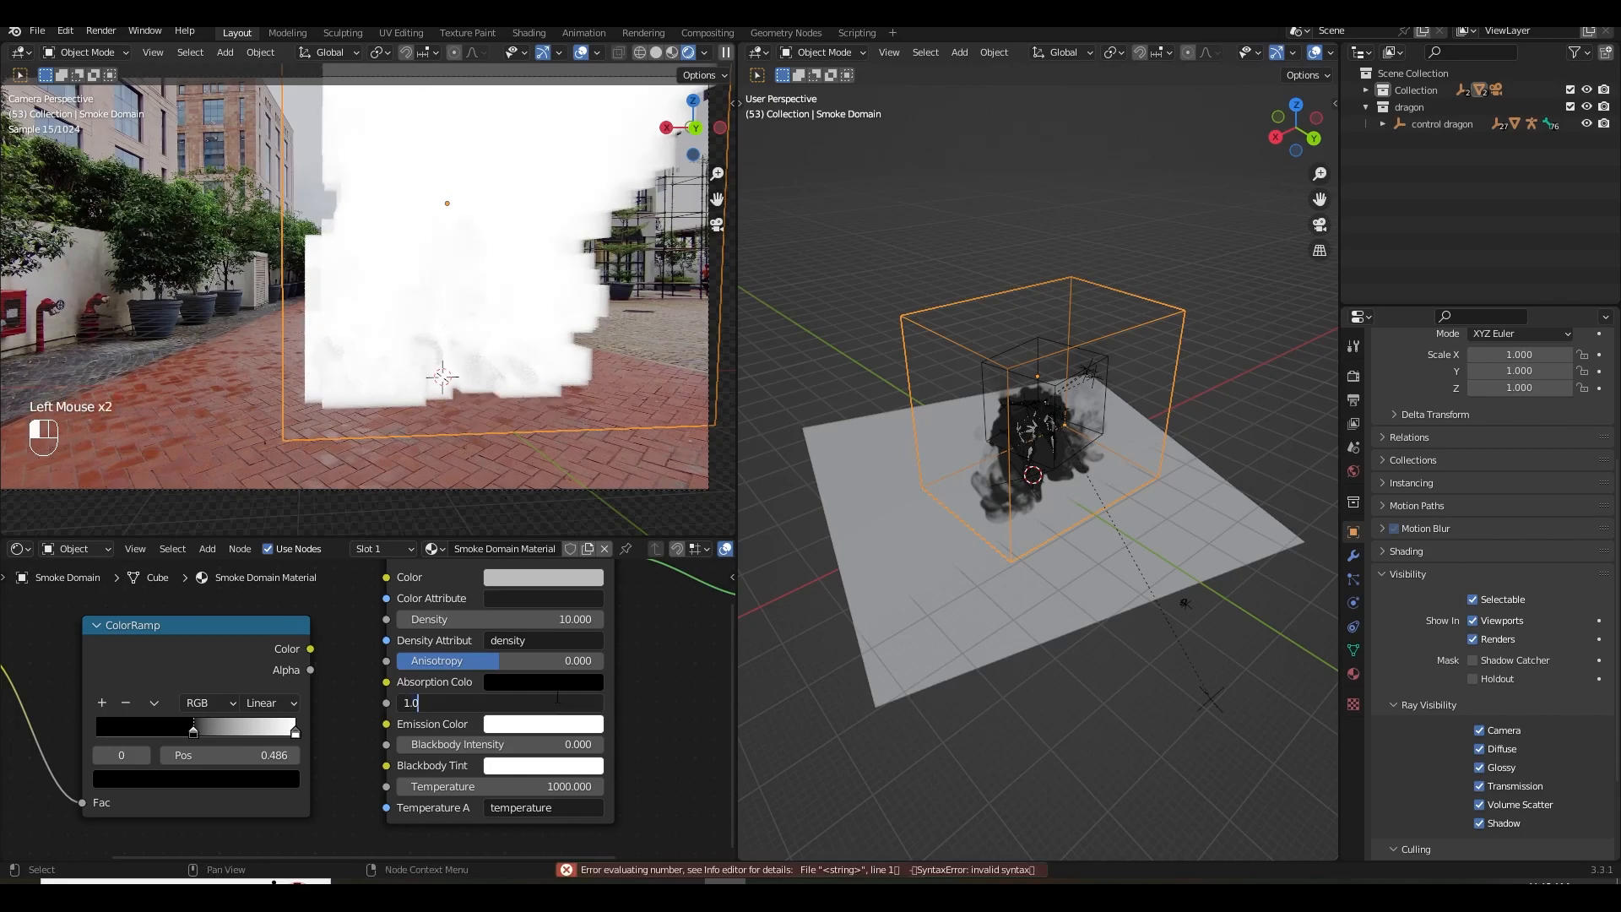
{"action": "double_click", "coordinate": [634, 700]}
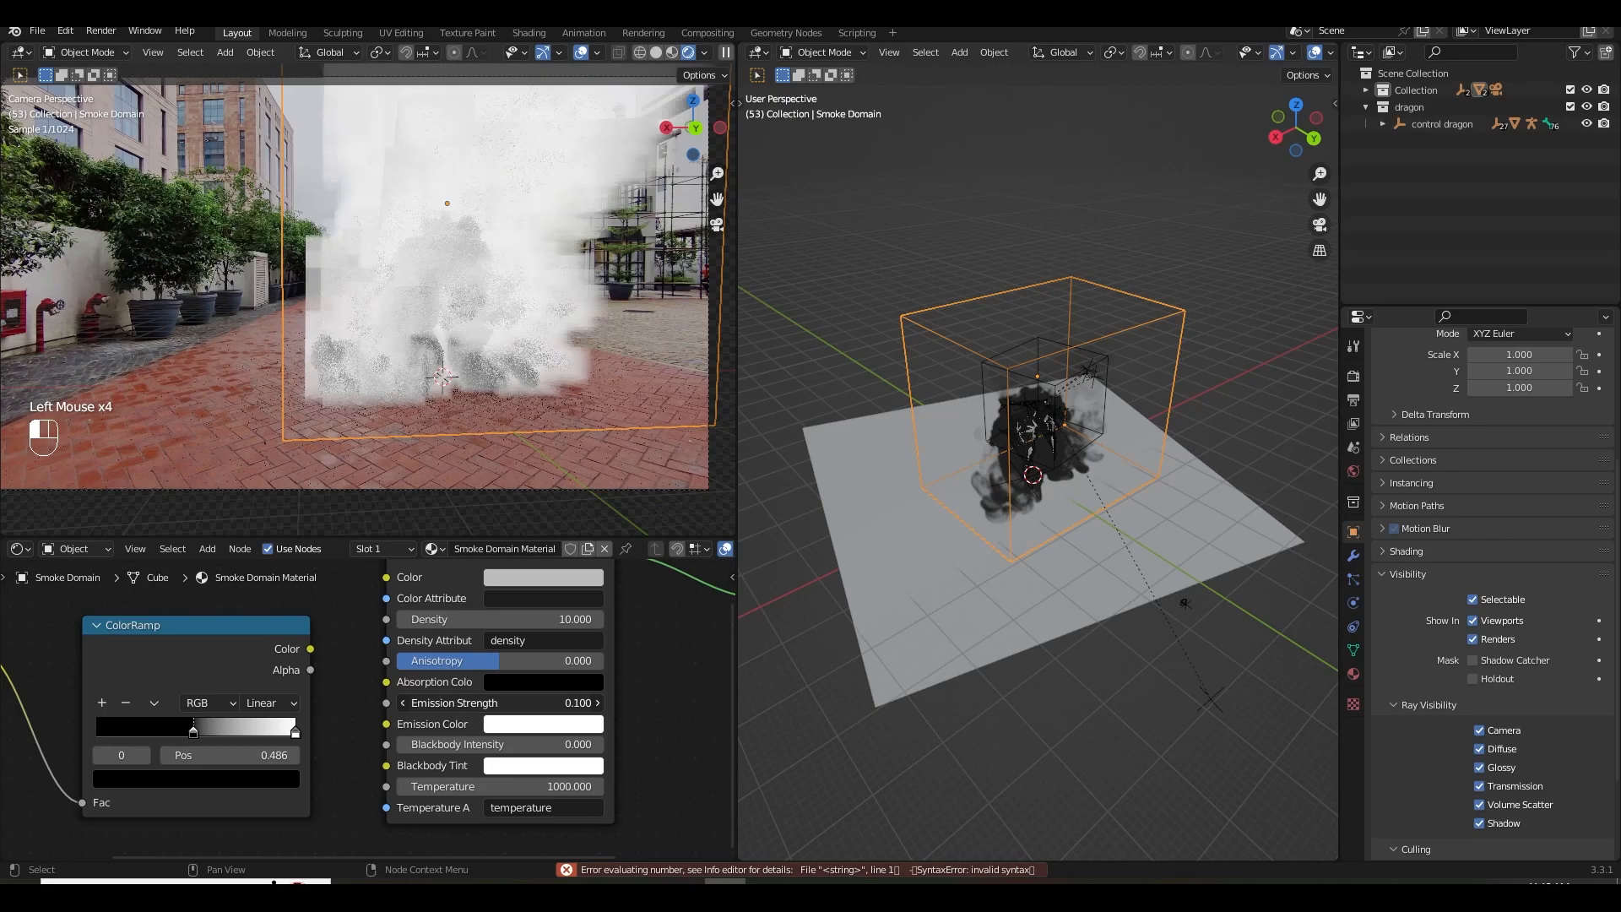
{"action": "scroll", "coordinate": [436, 399], "scroll_direction": "down", "scroll_amount": 2}
{"action": "scroll", "coordinate": [448, 392], "scroll_direction": "up", "scroll_amount": 1}
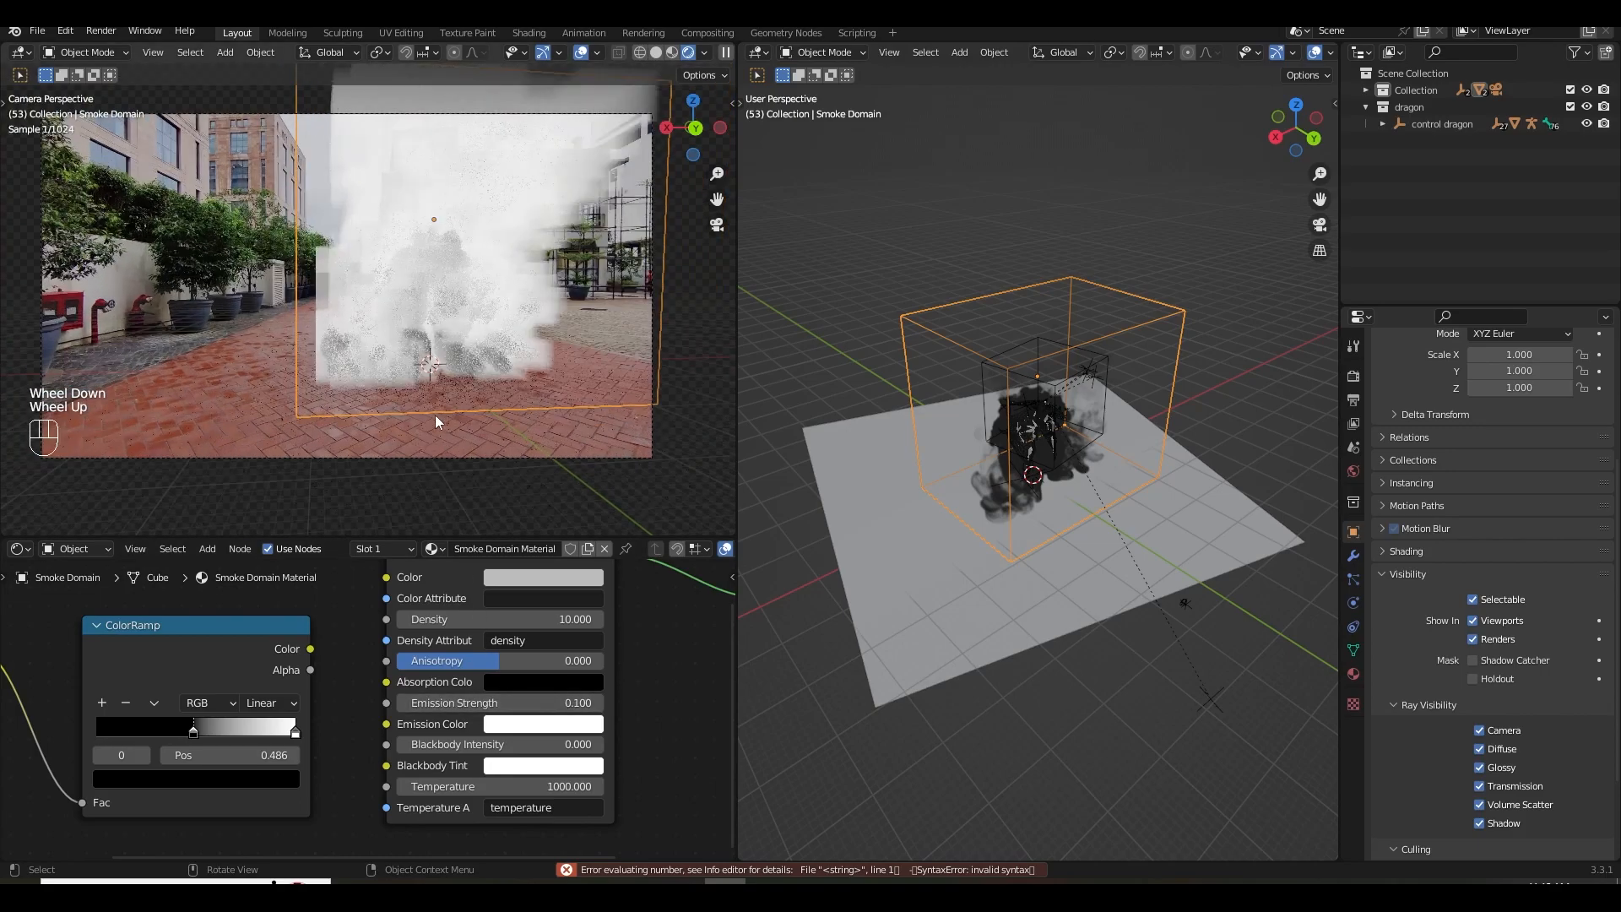
Reconnect the ColorRamp's Color output to the Principled Volume's Emission Color.
{"action": "scroll", "coordinate": [146, 688], "scroll_direction": "down", "scroll_amount": 2}
{"action": "middle_click_drag", "start_coordinate": [68, 686], "coordinate": [152, 686]}
{"action": "left_click_drag", "start_coordinate": [411, 666], "coordinate": [466, 720]}
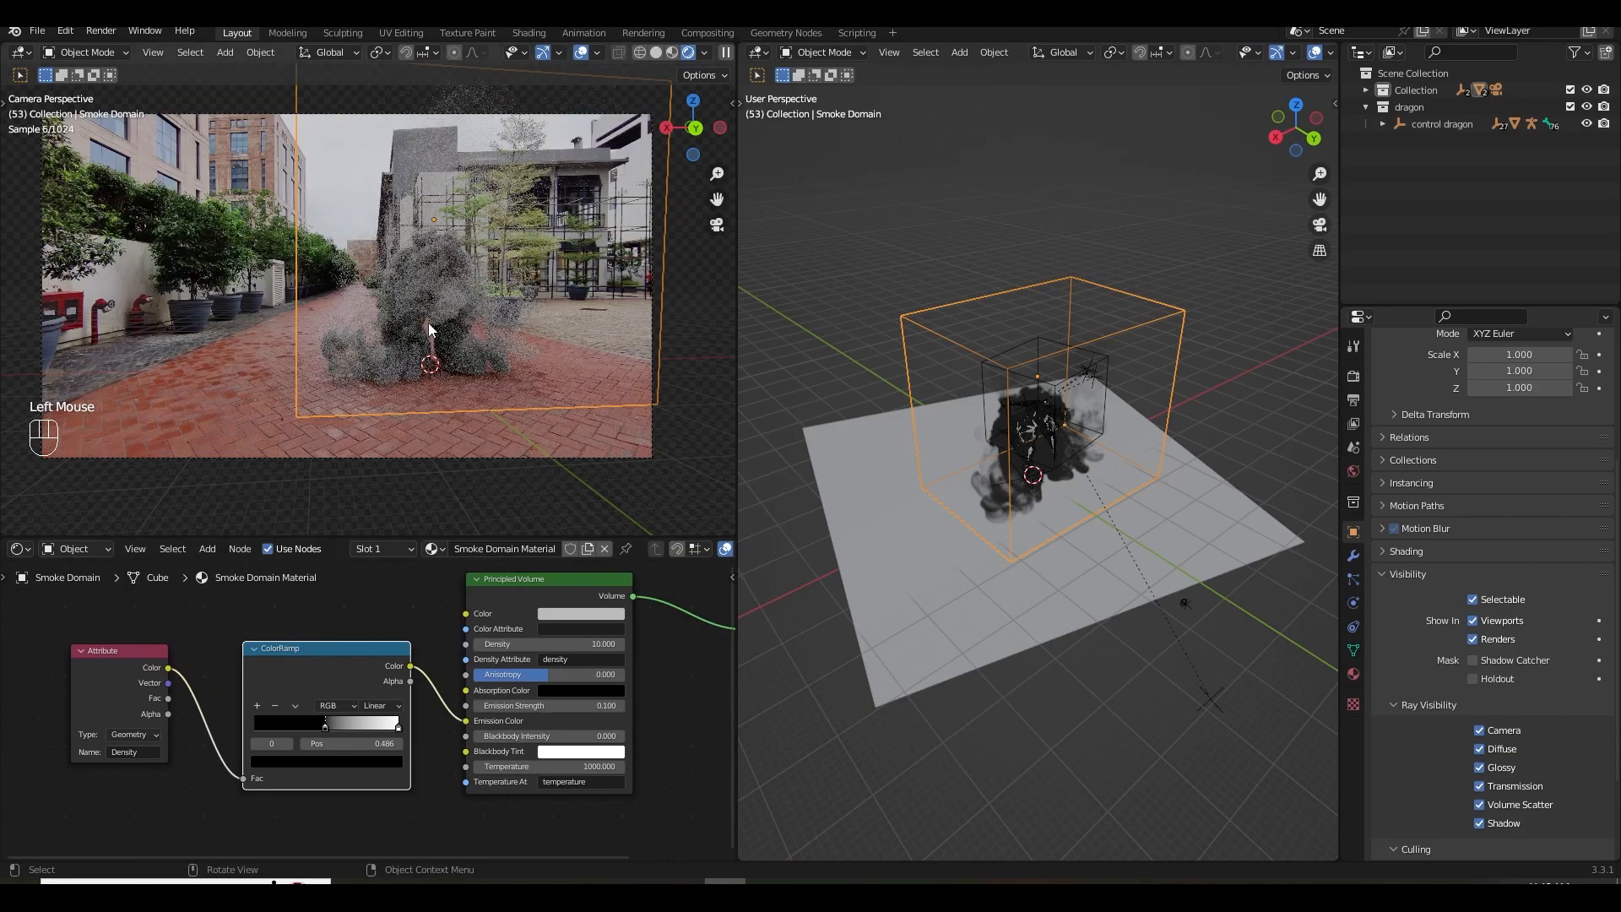
Set Emission Strength to 20.2 and the ColorRamp's white stop to 0.768, and rename the attribute to lowercase "density".
{"action": "scroll", "coordinate": [428, 322], "scroll_direction": "up", "scroll_amount": 2}
{"action": "left_click", "coordinate": [328, 726]}
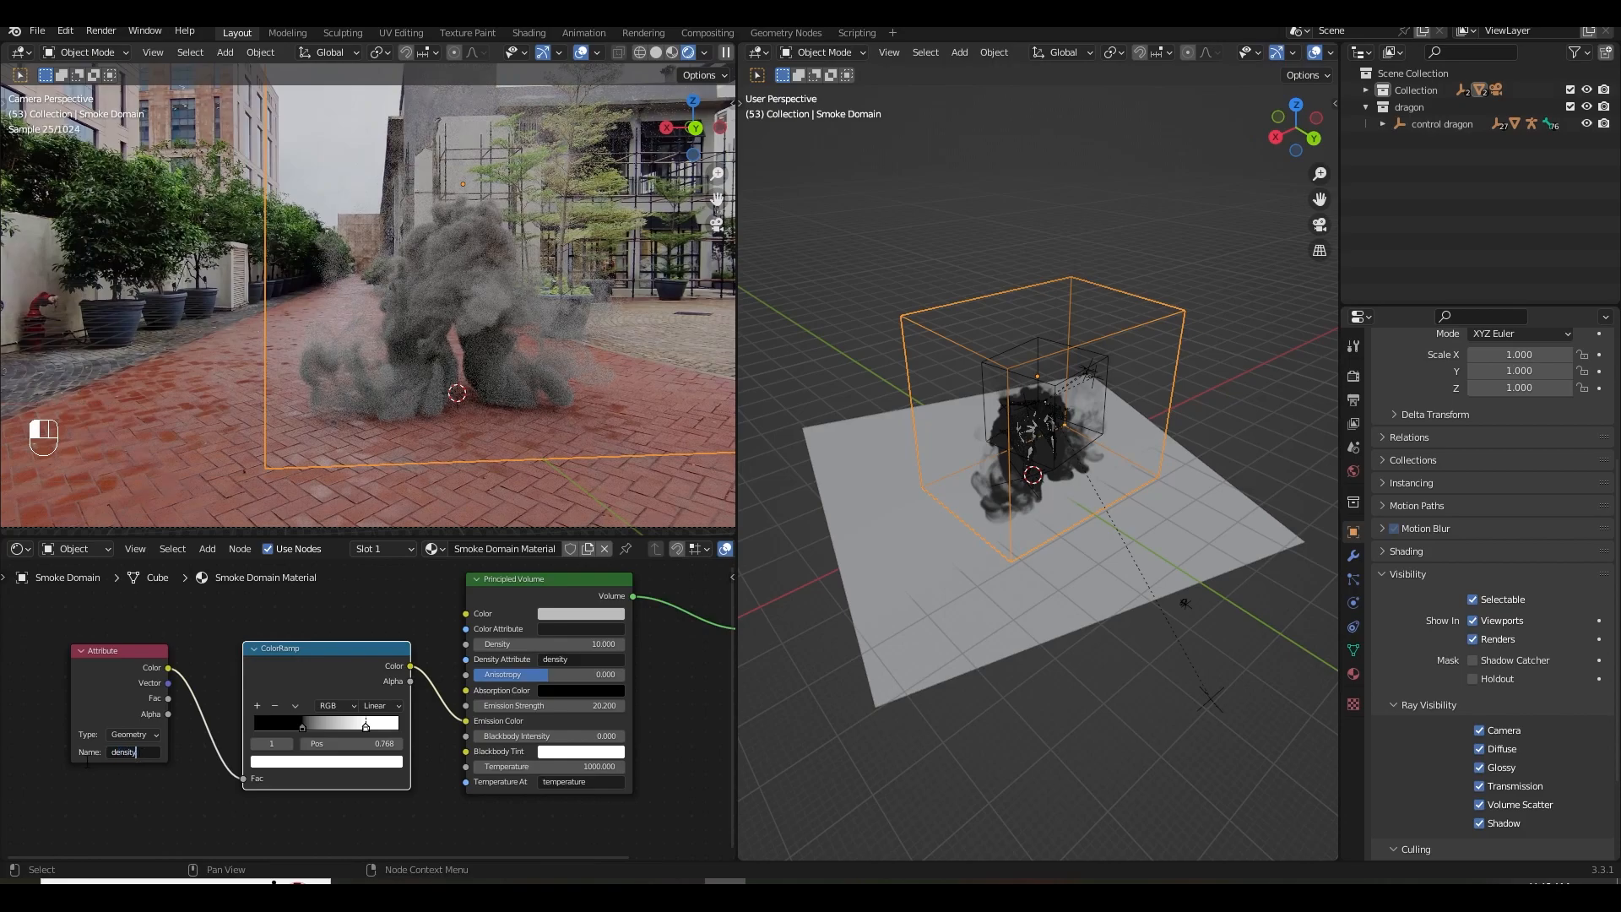
{"action": "key", "text": "Return"}
Move the ColorRamp's black stop to 0.182 and save the file.
{"action": "left_click_drag", "start_coordinate": [313, 723], "coordinate": [291, 724]}
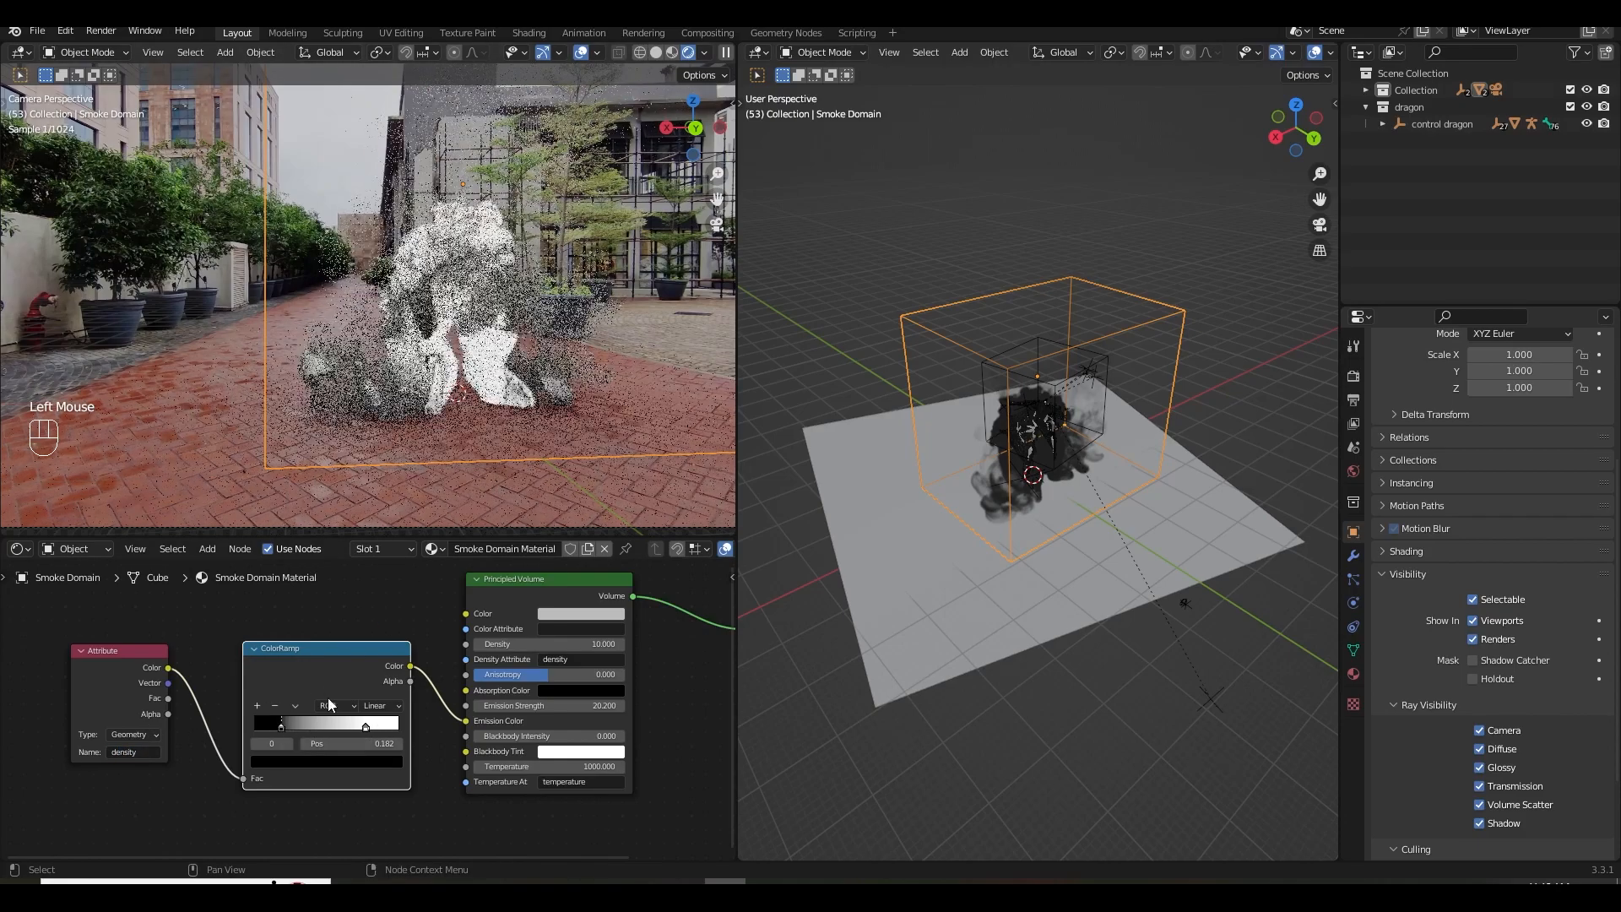
{"action": "key", "text": "ctrl+s"}
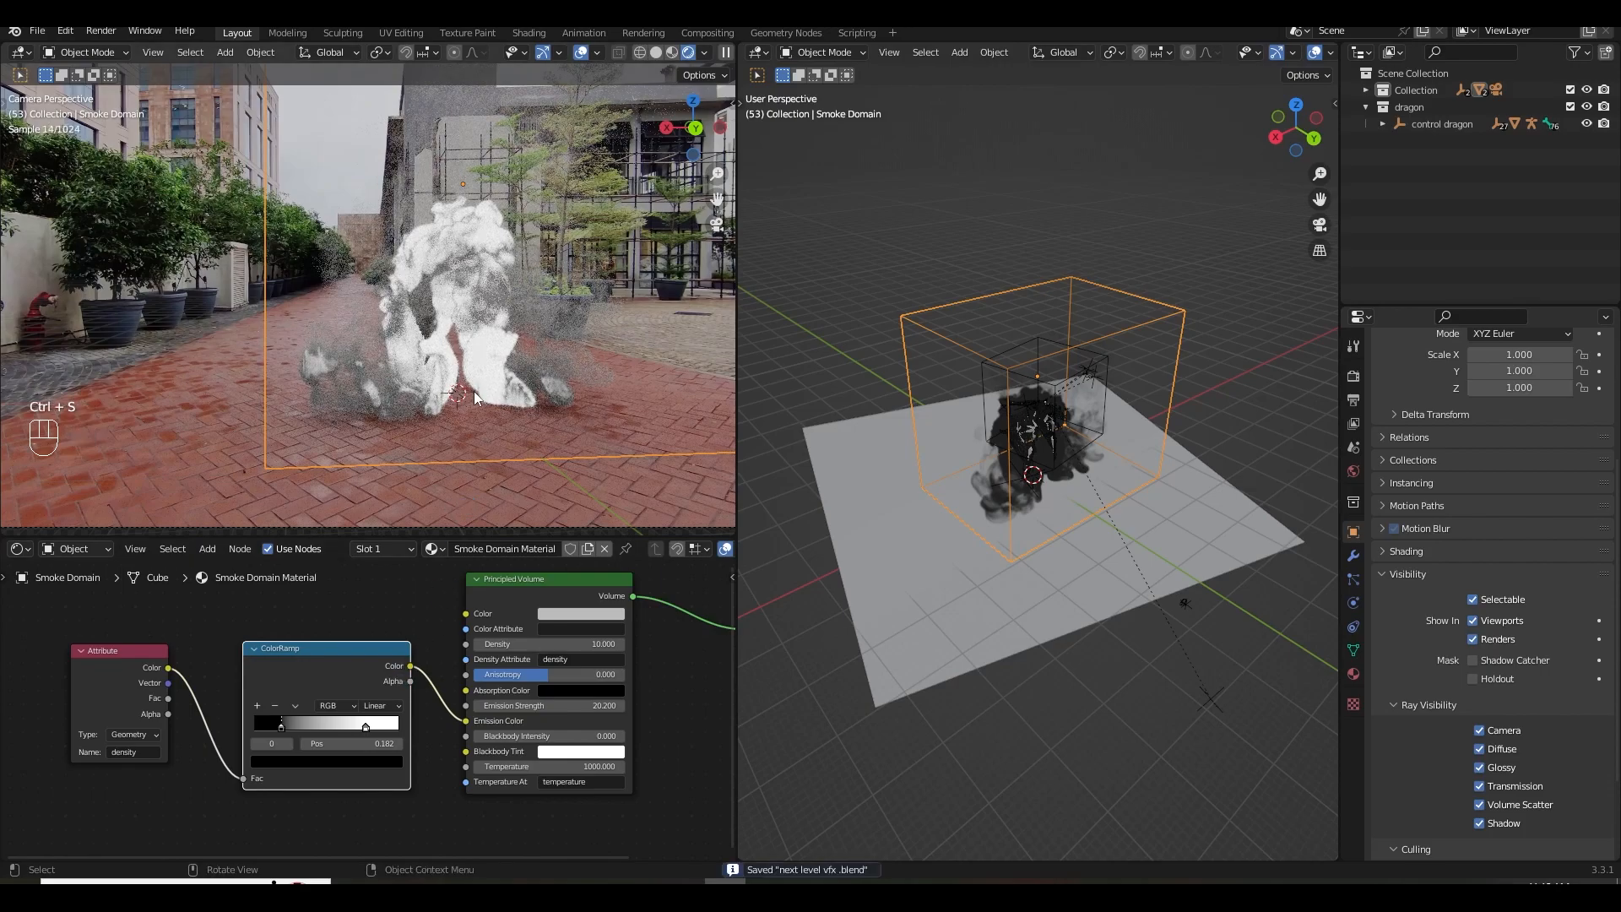
Recolor the ColorRamp's white stop orange at position 0.950, and move the black stop closer to it.
{"action": "left_click_drag", "start_coordinate": [270, 725], "coordinate": [391, 732]}
{"action": "left_click", "coordinate": [382, 767]}
{"action": "left_click", "coordinate": [287, 653]}
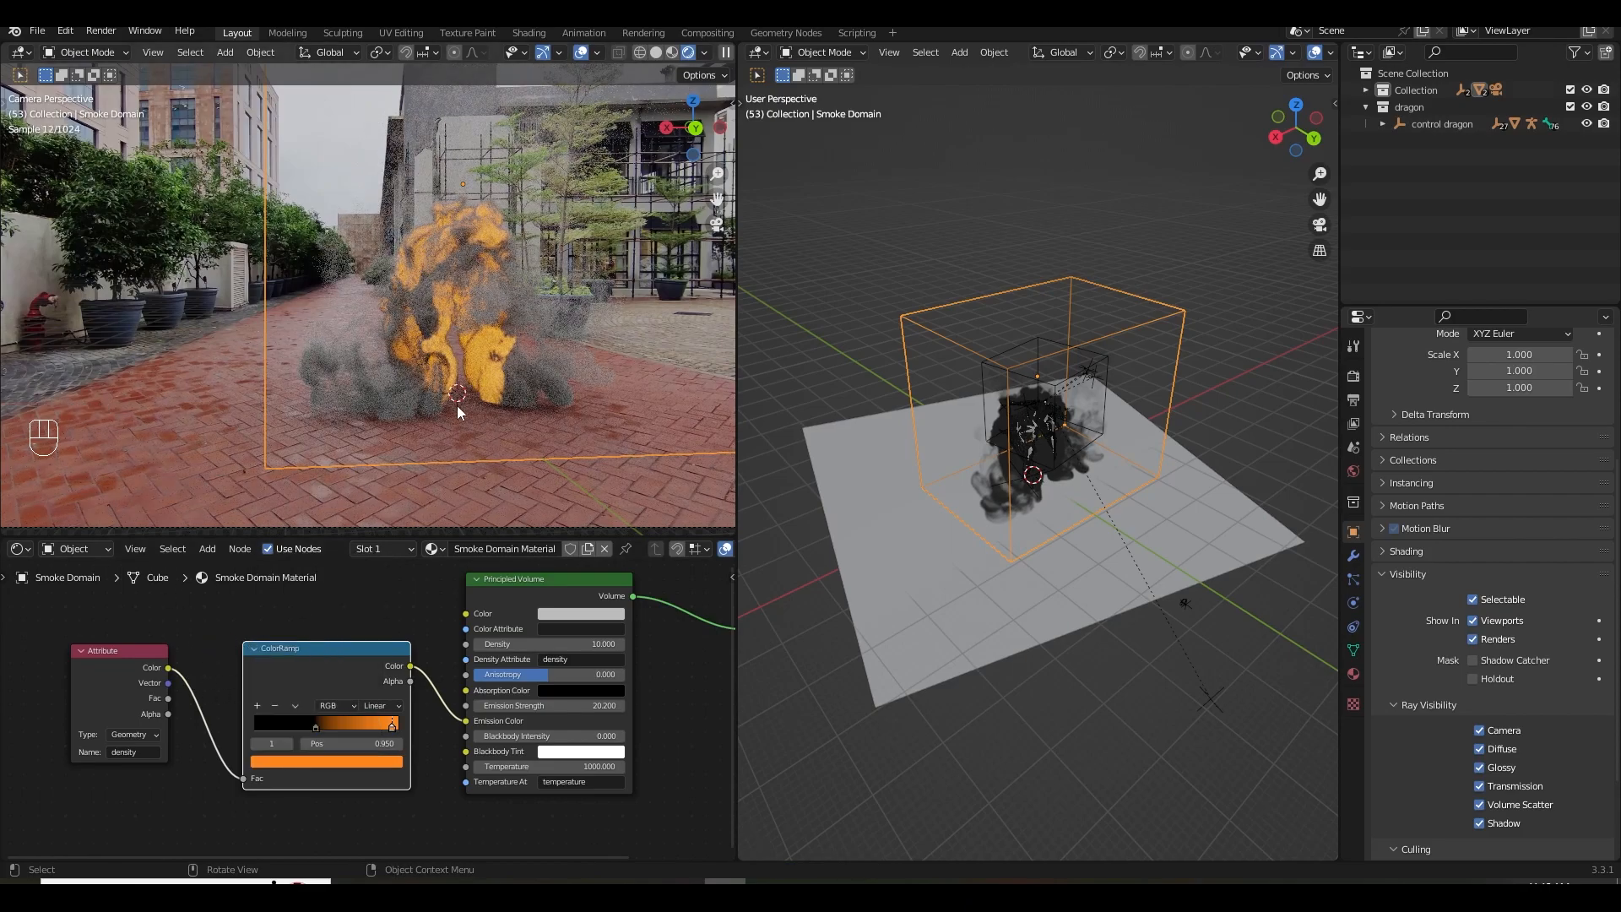
{"action": "middle_click_drag", "start_coordinate": [464, 418], "coordinate": [426, 498], "text": "shift"}
{"action": "mouse_move", "coordinate": [315, 726]}
{"action": "left_mouse_down"}
{"action": "mouse_move", "coordinate": [260, 726]}
{"action": "mouse_move", "coordinate": [346, 726]}
{"action": "left_mouse_up"}
{"action": "left_click", "coordinate": [392, 725]}
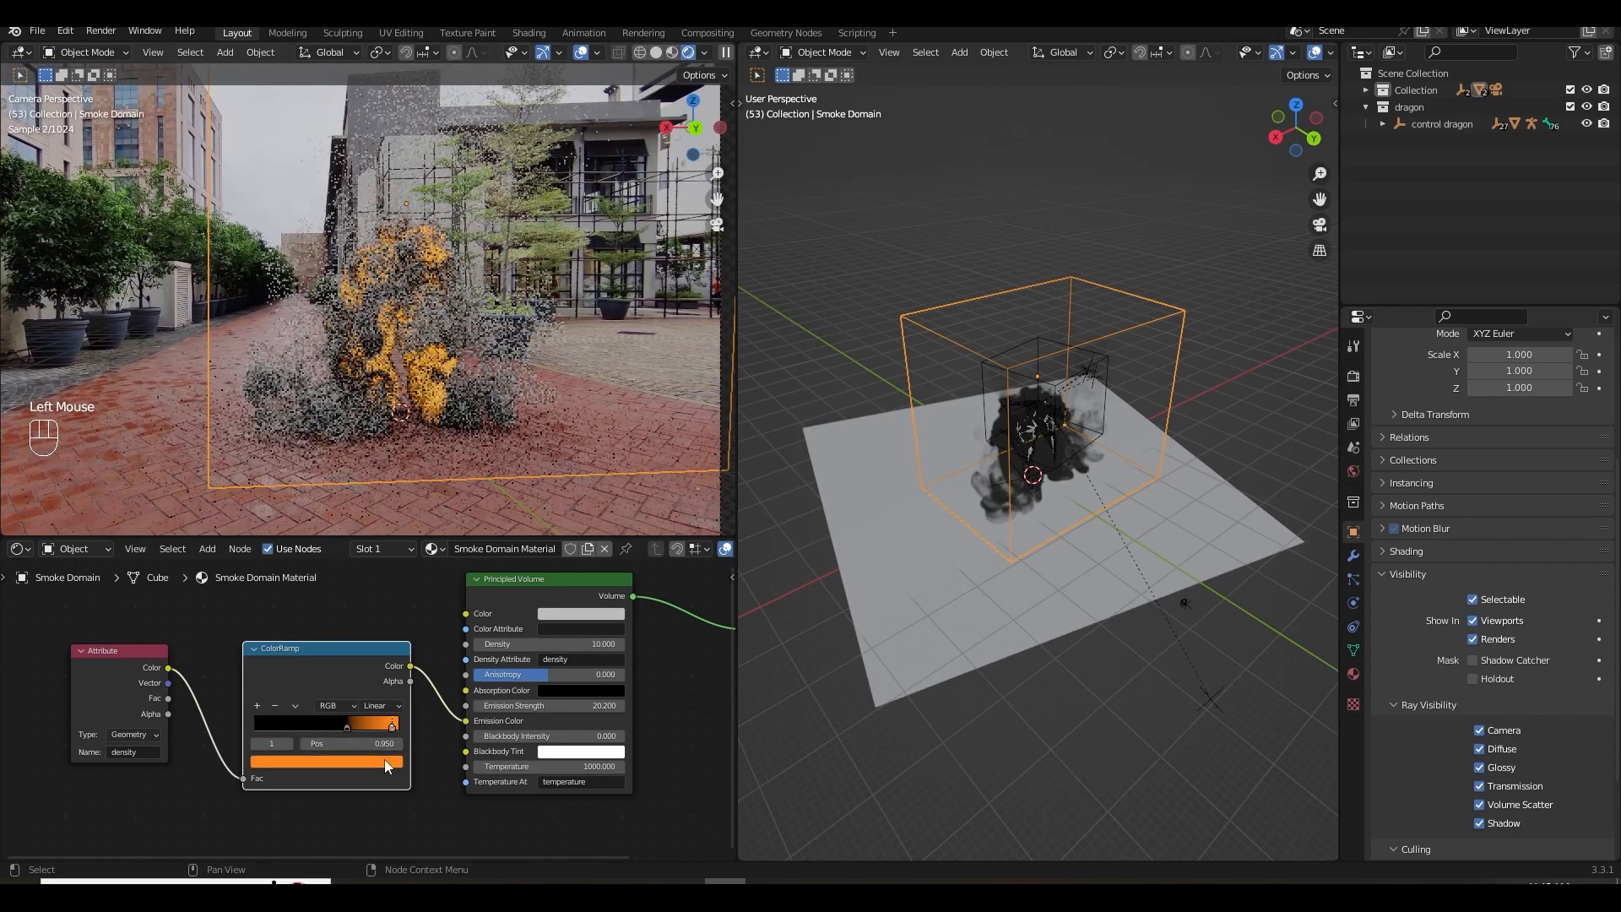
Set the ColorRamp's orange stop to white and the Principled Volume's Emission Strength to 1.6.
{"action": "left_click", "coordinate": [386, 765]}
{"action": "left_click_drag", "start_coordinate": [325, 712], "coordinate": [124, 709]}
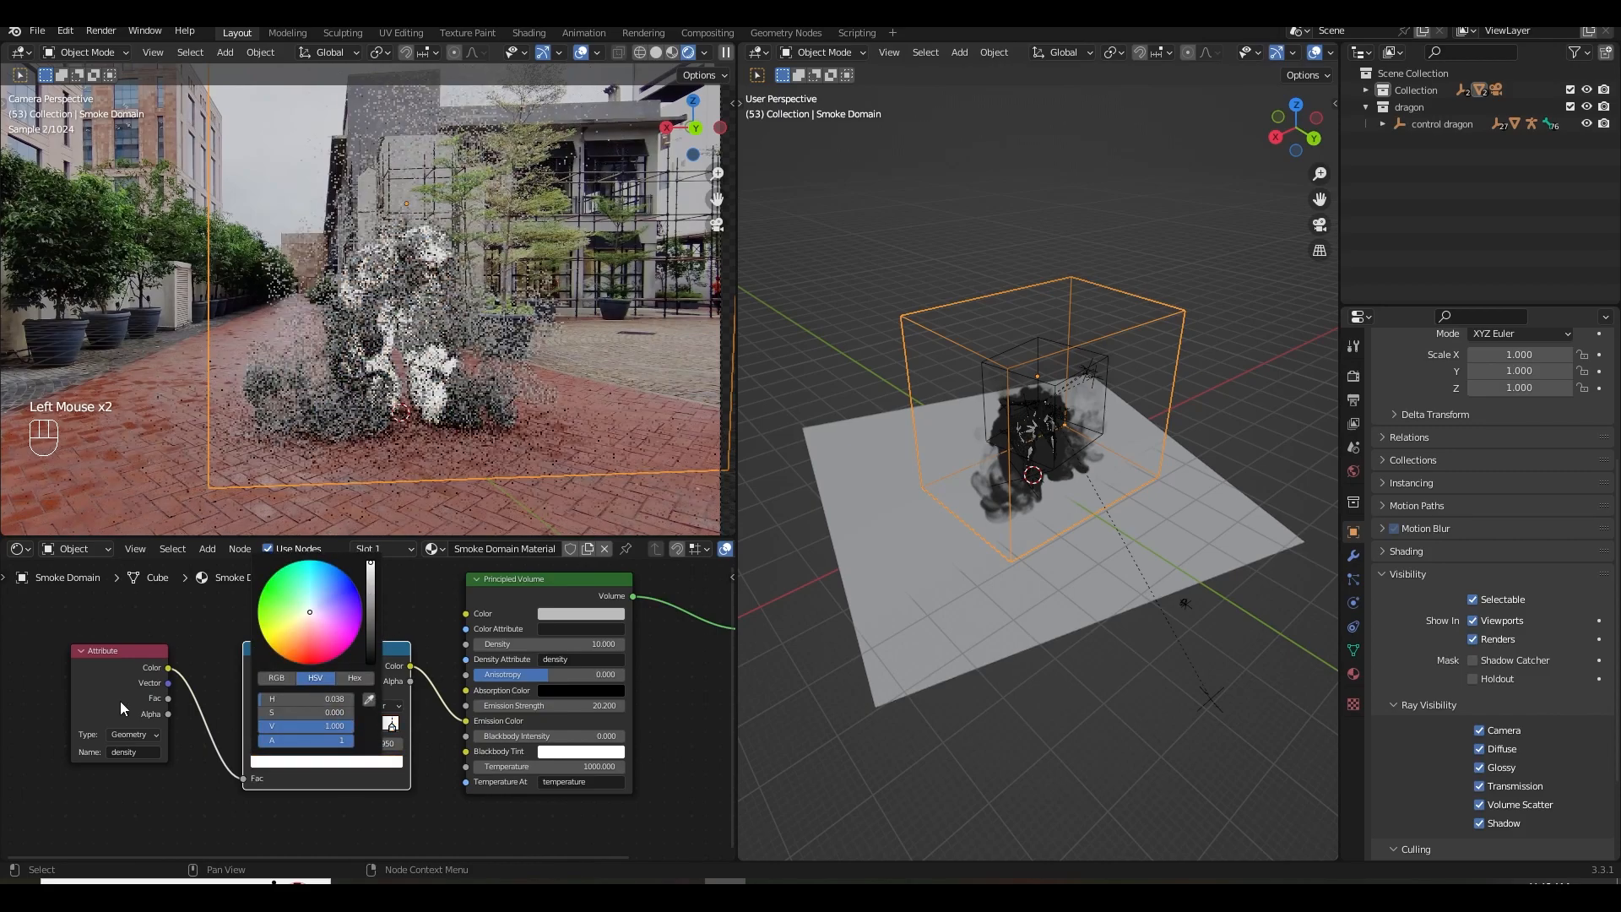
{"action": "left_click", "coordinate": [591, 706]}
{"action": "type", "text": "1.6"}
{"action": "key", "text": "Return"}
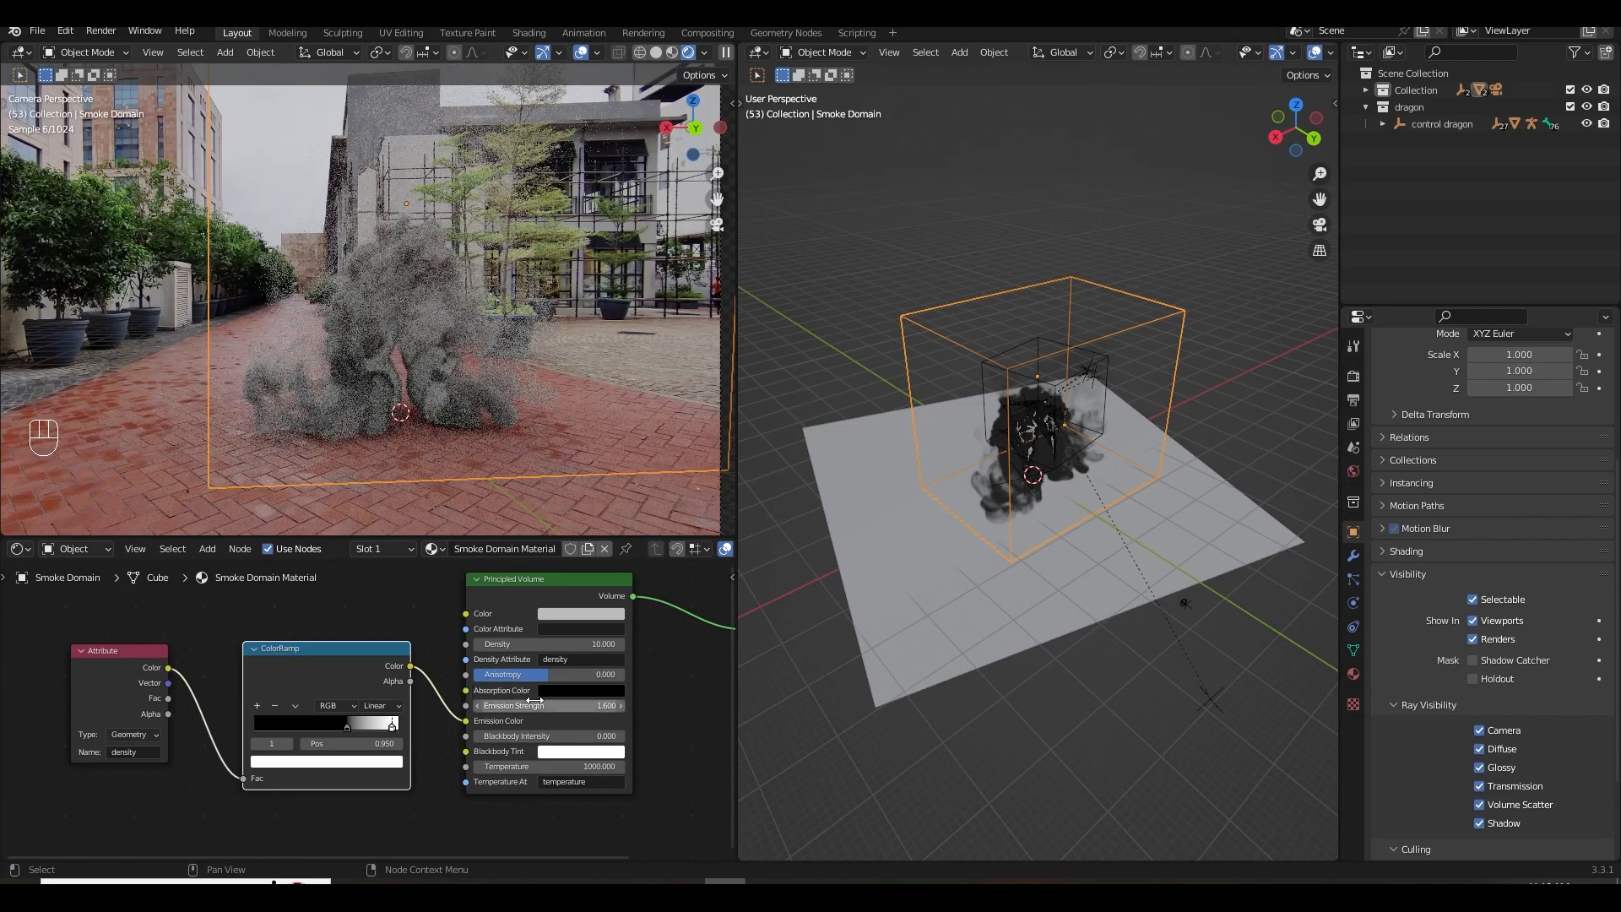
Recolor the ColorRamp's stop at position 0.950 to light blue.
{"action": "left_click", "coordinate": [387, 770]}
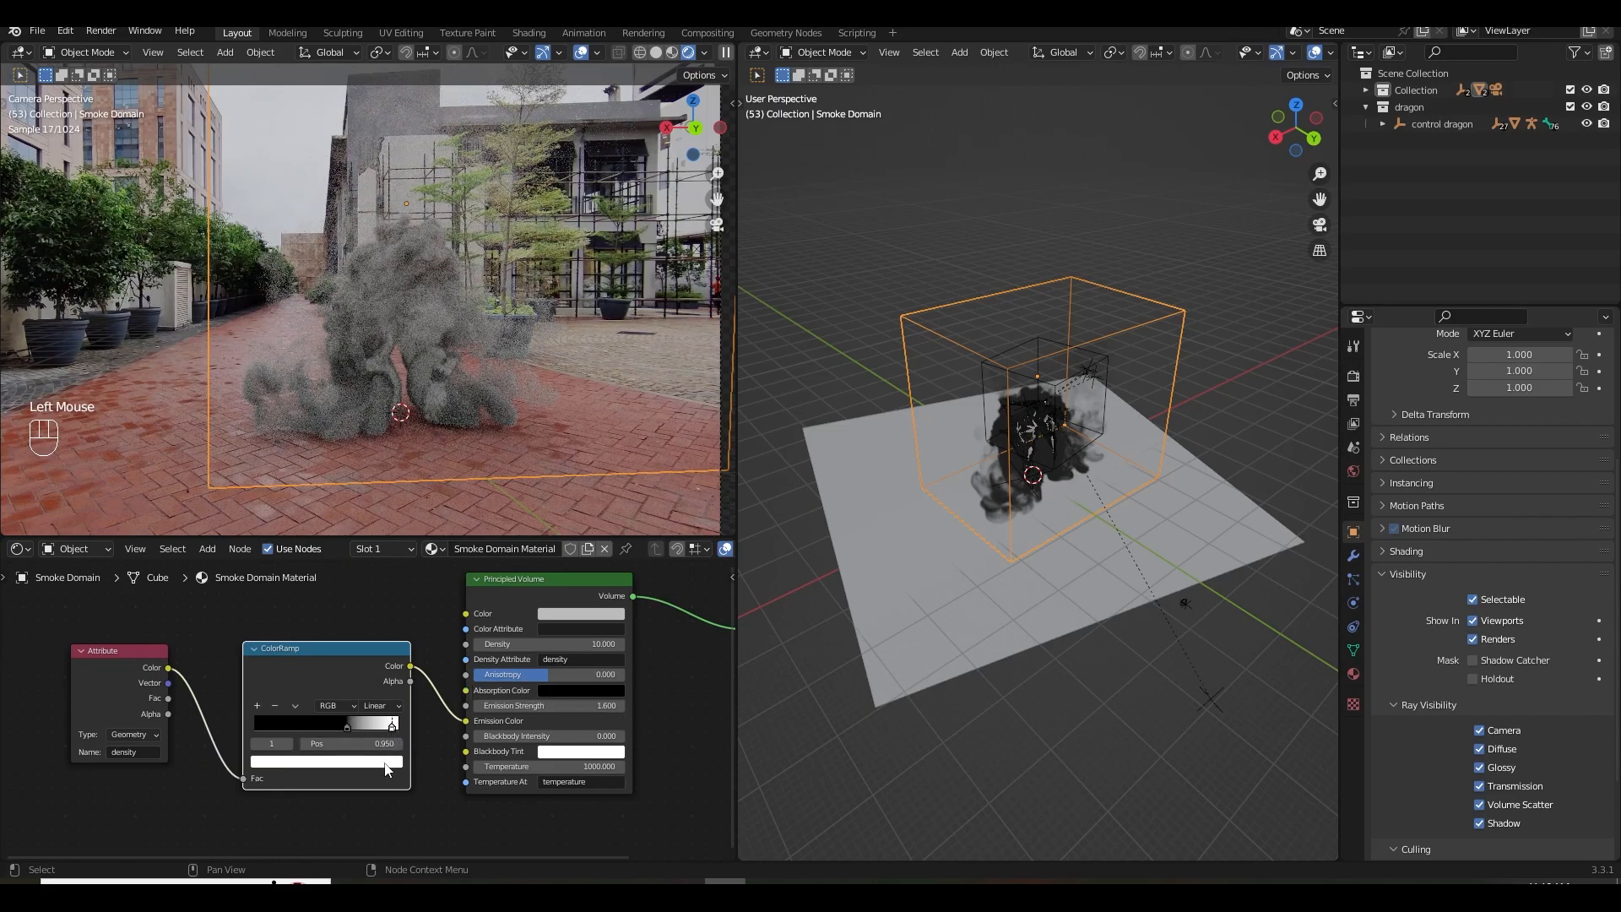
{"action": "left_click", "coordinate": [386, 764]}
{"action": "left_click_drag", "start_coordinate": [332, 618], "coordinate": [315, 581]}
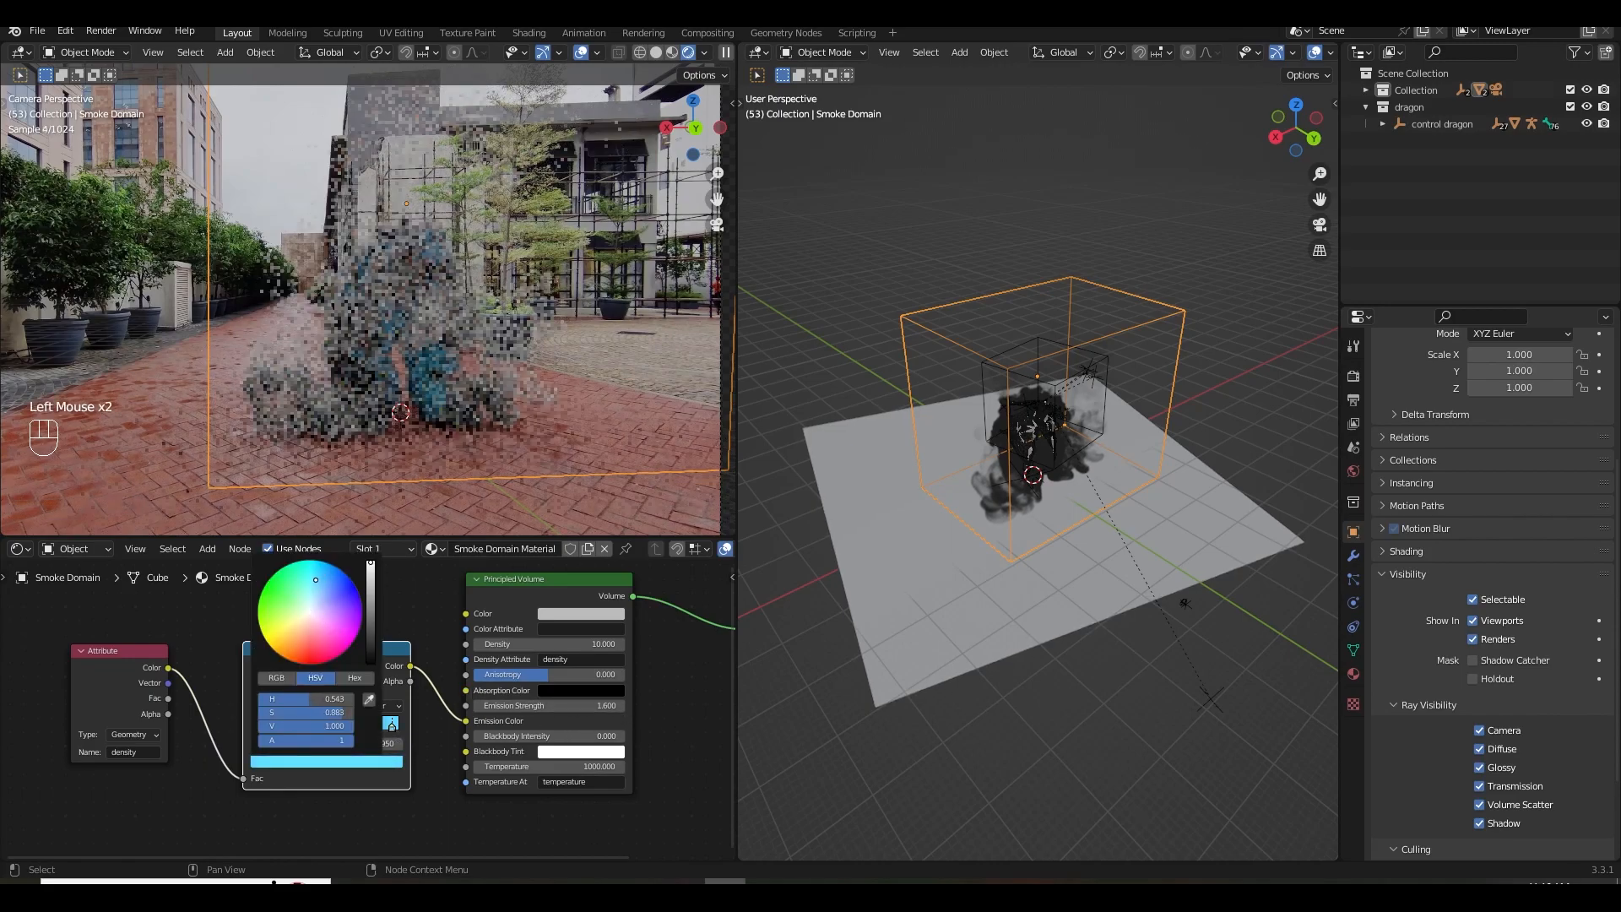
Set the Principled Volume's Emission Strength to 12 and its Color to full white.
{"action": "left_click_drag", "start_coordinate": [579, 708], "coordinate": [673, 715]}
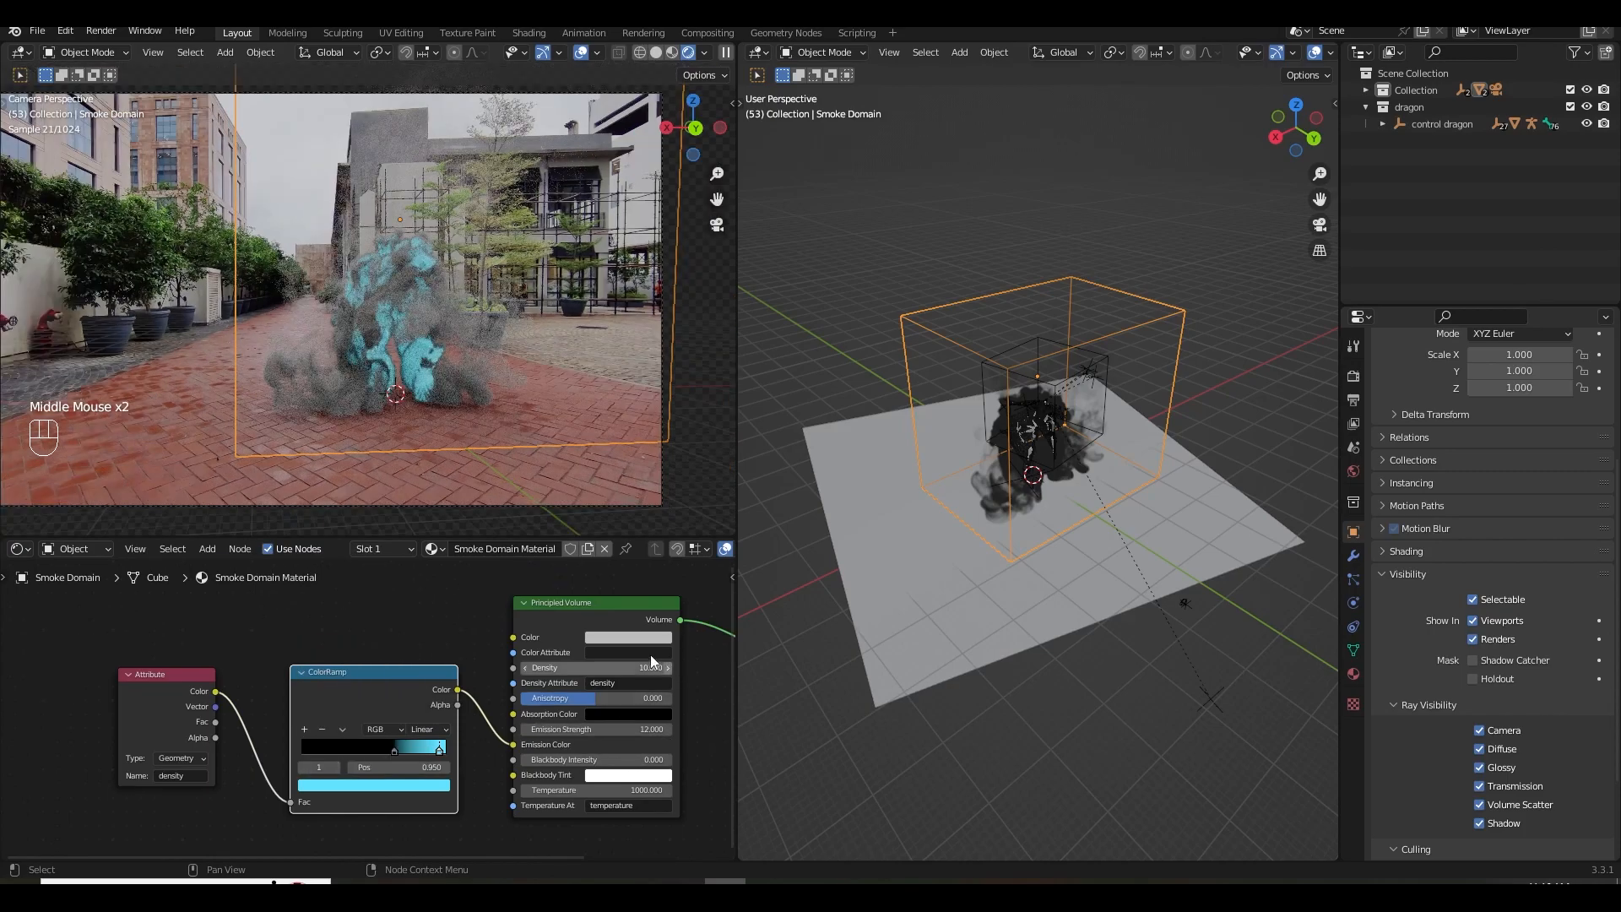
{"action": "left_click", "coordinate": [611, 639]}
{"action": "left_click_drag", "start_coordinate": [704, 464], "coordinate": [704, 433]}
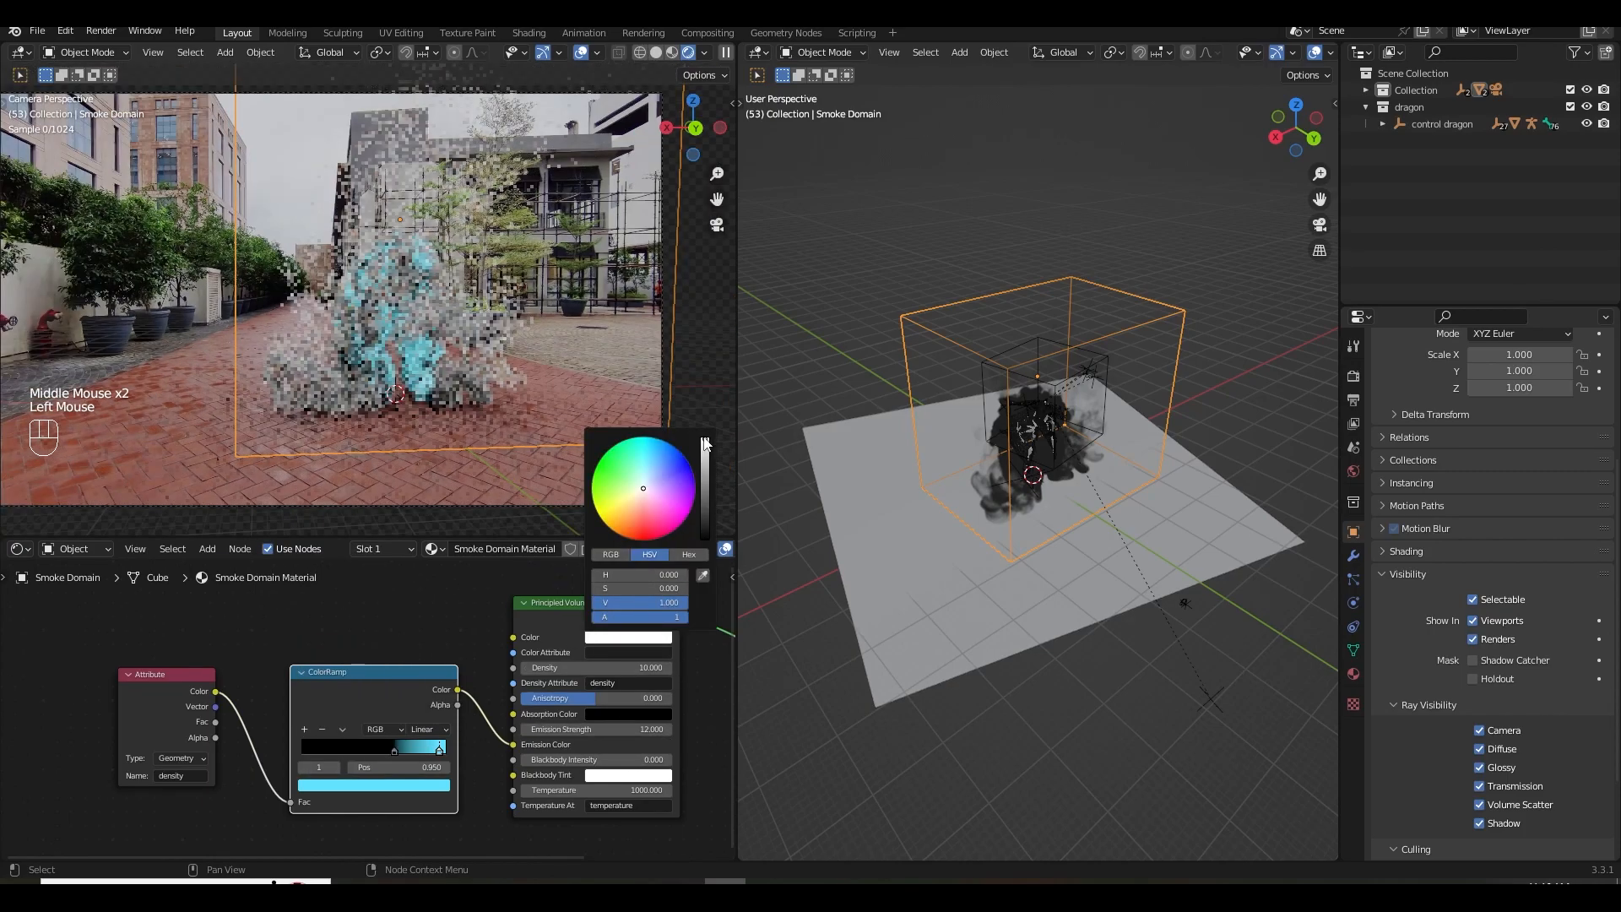
Disconnect the ColorRamp from the Principled Volume's Emission Color, set Emission Strength to 0, and save the file.
{"action": "left_click_drag", "start_coordinate": [513, 744], "coordinate": [462, 750]}
{"action": "left_click", "coordinate": [633, 729]}
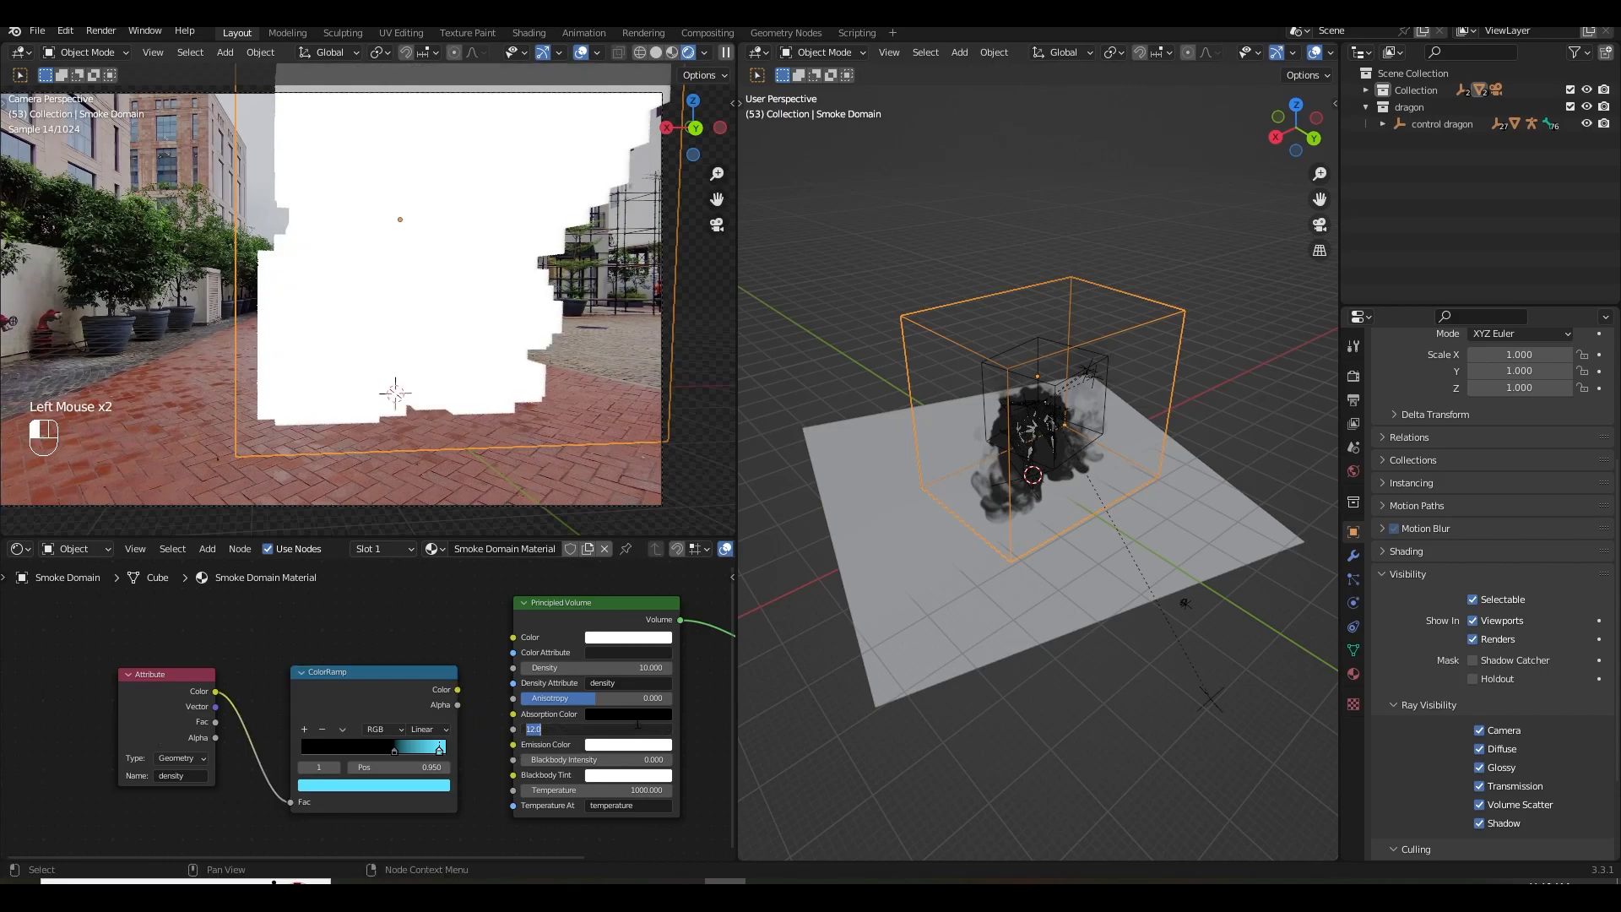
{"action": "type", "text": "0"}
{"action": "key", "text": "Return"}
{"action": "key", "text": "ctrl+s"}
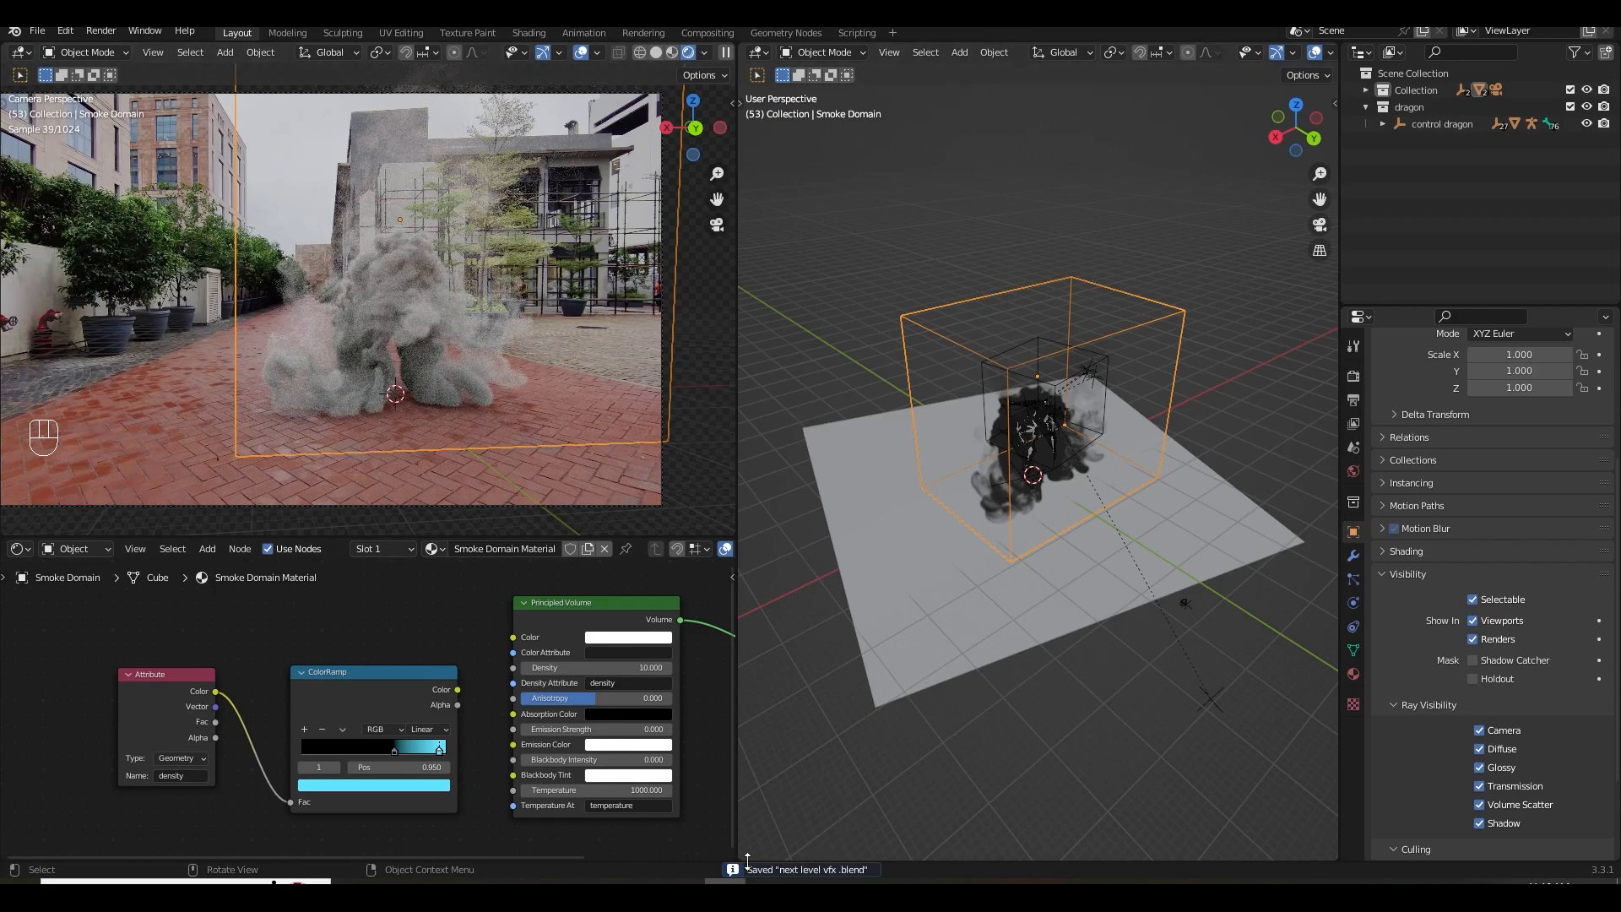
Split a Timeline area off below the user-perspective viewport, go to frame 85, and save the file.
{"action": "left_click_drag", "start_coordinate": [747, 859], "coordinate": [770, 627]}
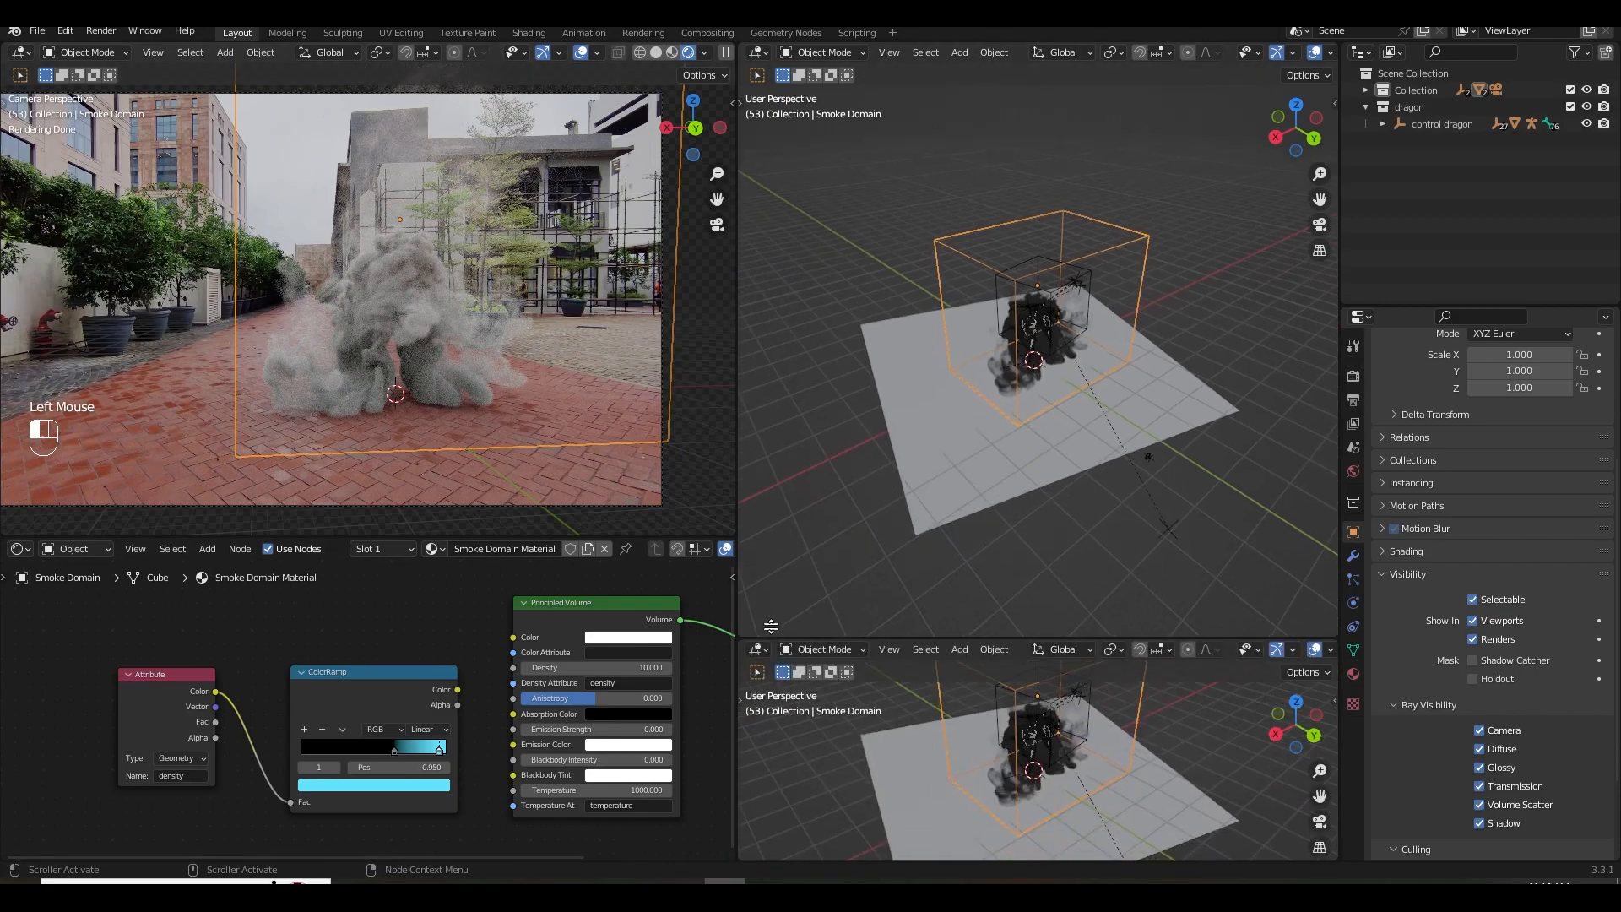
{"action": "left_click", "coordinate": [759, 648]}
{"action": "left_click", "coordinate": [948, 700]}
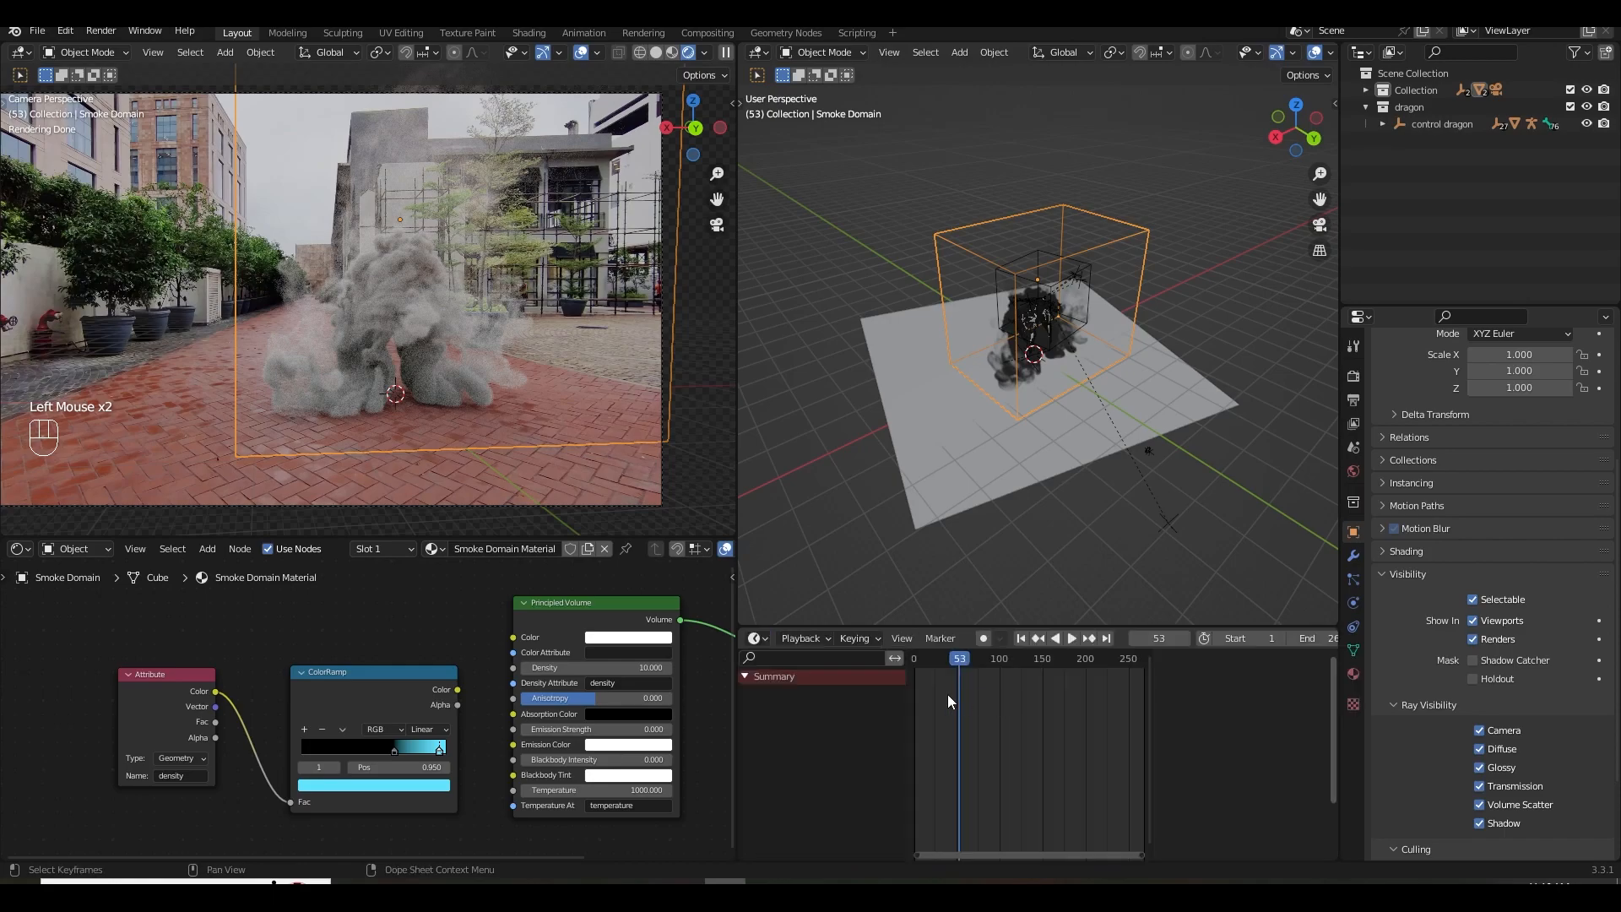
{"action": "left_click", "coordinate": [986, 694]}
{"action": "key", "text": "ctrl+s"}
Try Principled Volume densities of 56 and 5, undo the last density change, and save the file.
{"action": "left_click_drag", "start_coordinate": [608, 673], "coordinate": [639, 666]}
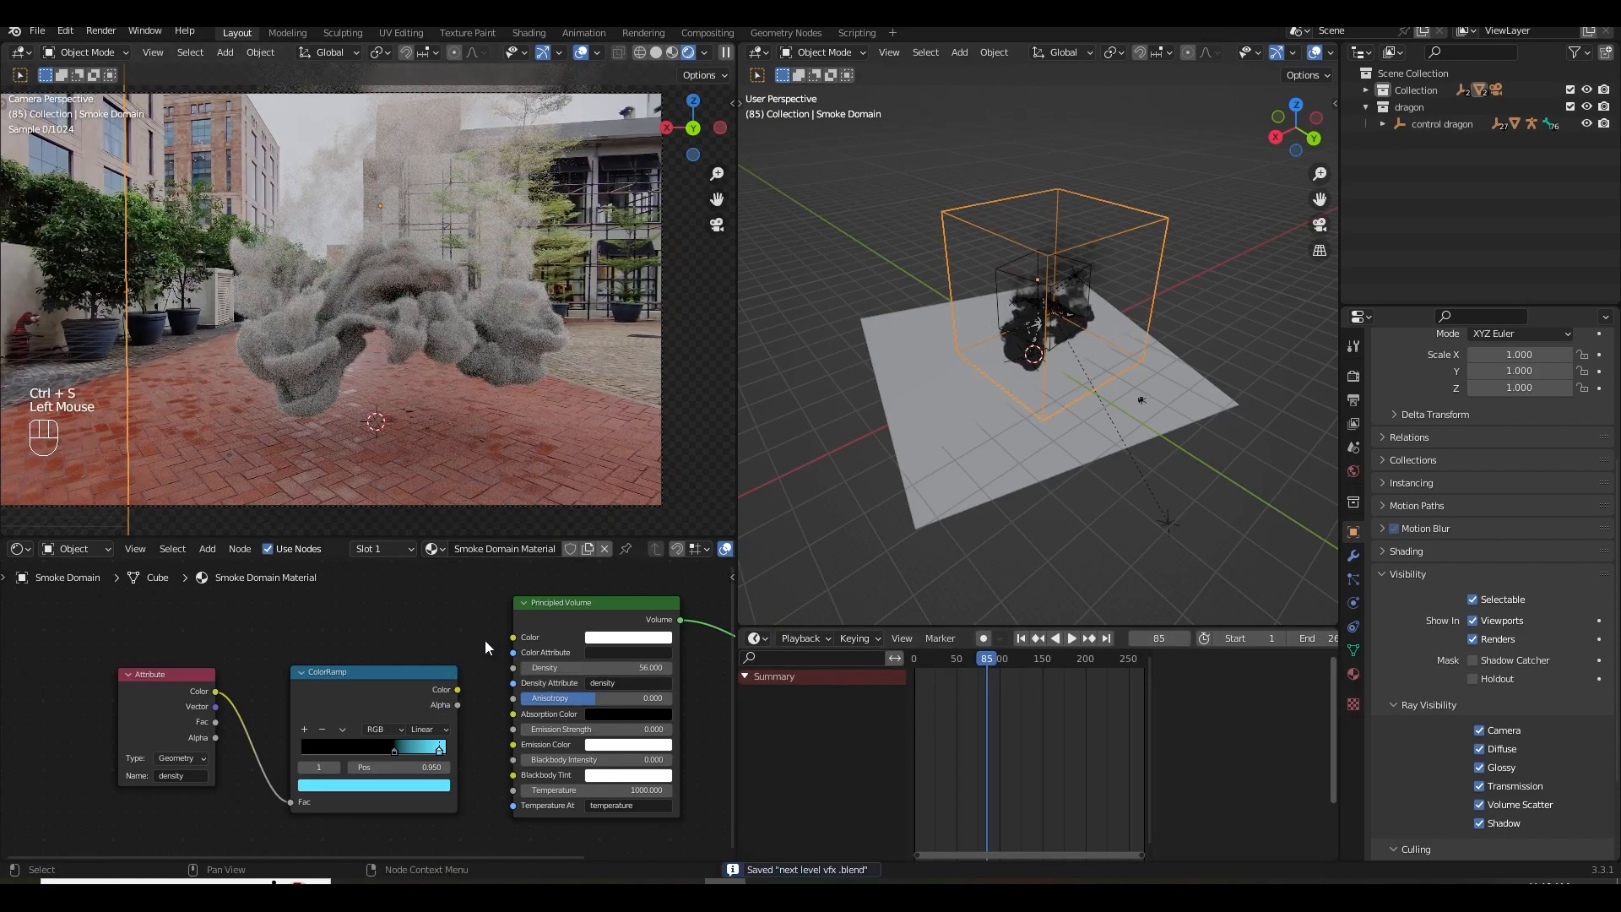
{"action": "double_click", "coordinate": [639, 665]}
{"action": "type", "text": "5"}
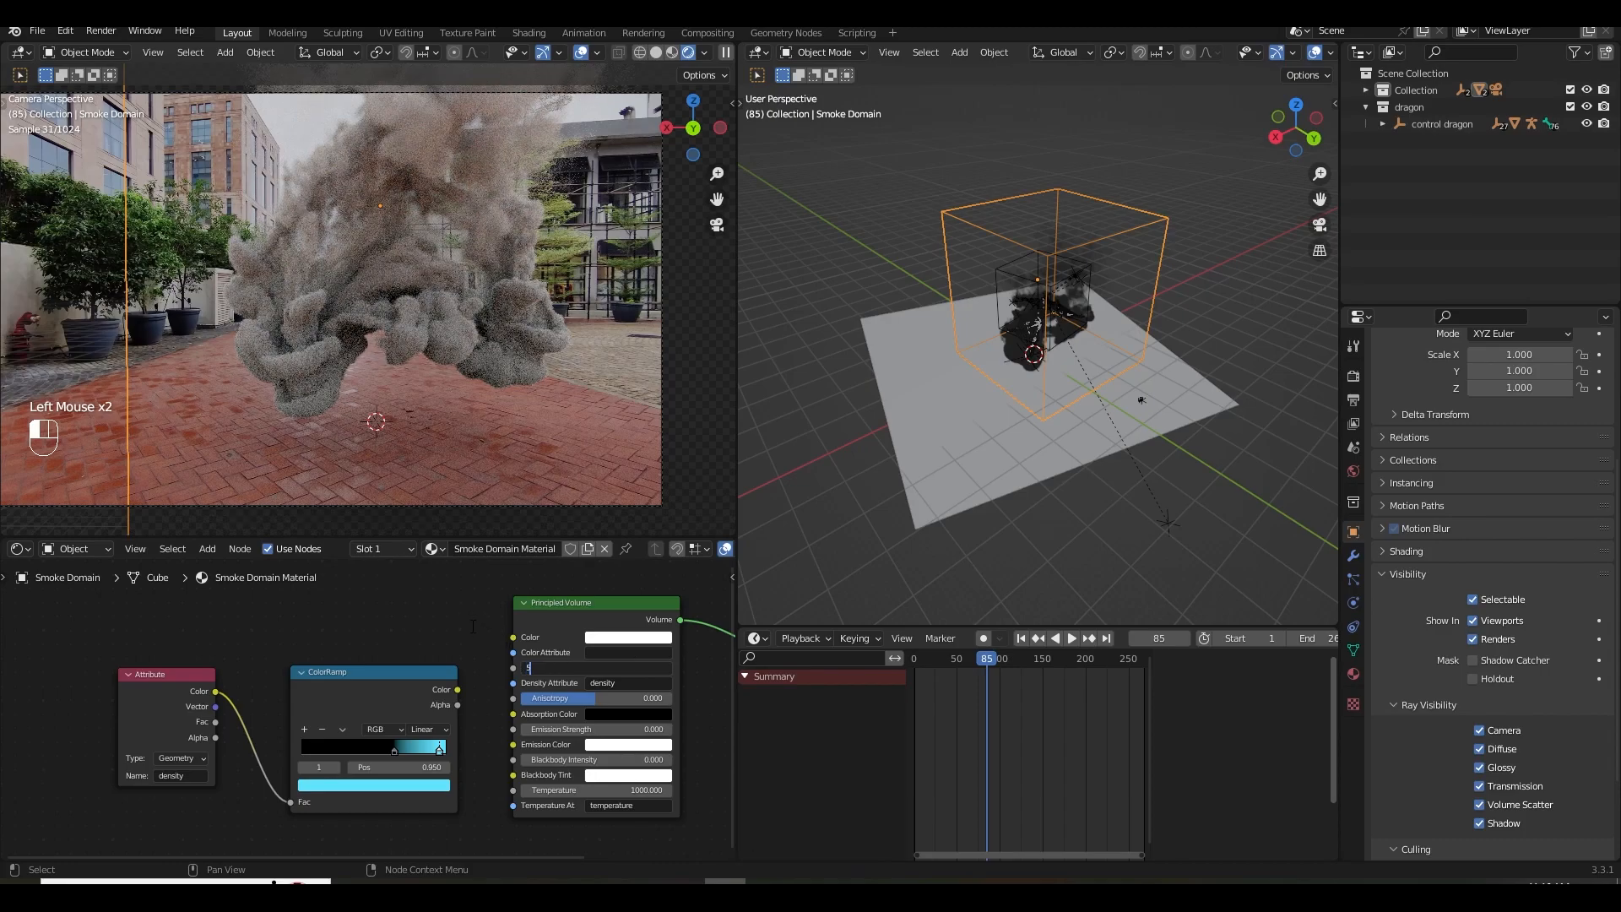
{"action": "key", "text": "Return"}
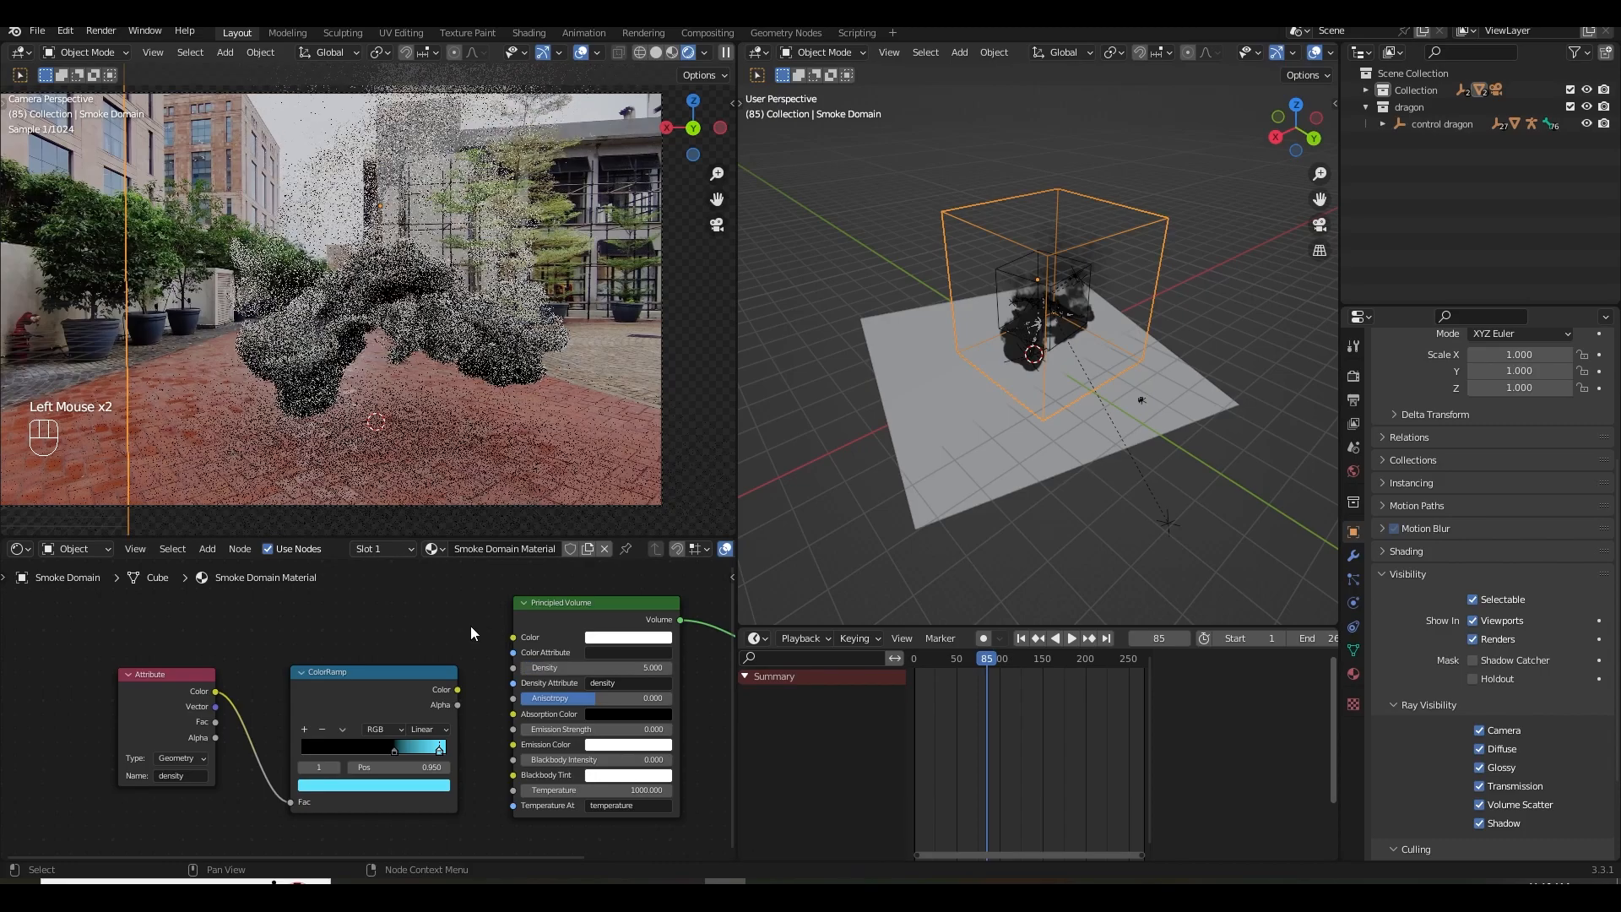
{"action": "key", "text": "ctrl+z"}
{"action": "key", "text": "ctrl+s"}
{"action": "key", "text": "ctrl+s"}
Set the Principled Volume's Density to 8 and save the file.
{"action": "left_click", "coordinate": [544, 667]}
{"action": "type", "text": "5"}
{"action": "key", "text": "Return"}
{"action": "key", "text": "ctrl+s"}
Enable Render Region in the output properties to limit rendering to the camera frame.
{"action": "scroll", "coordinate": [498, 439], "scroll_direction": "down", "scroll_amount": 1}
{"action": "middle_click_drag", "start_coordinate": [483, 427], "coordinate": [521, 439], "text": "shift"}
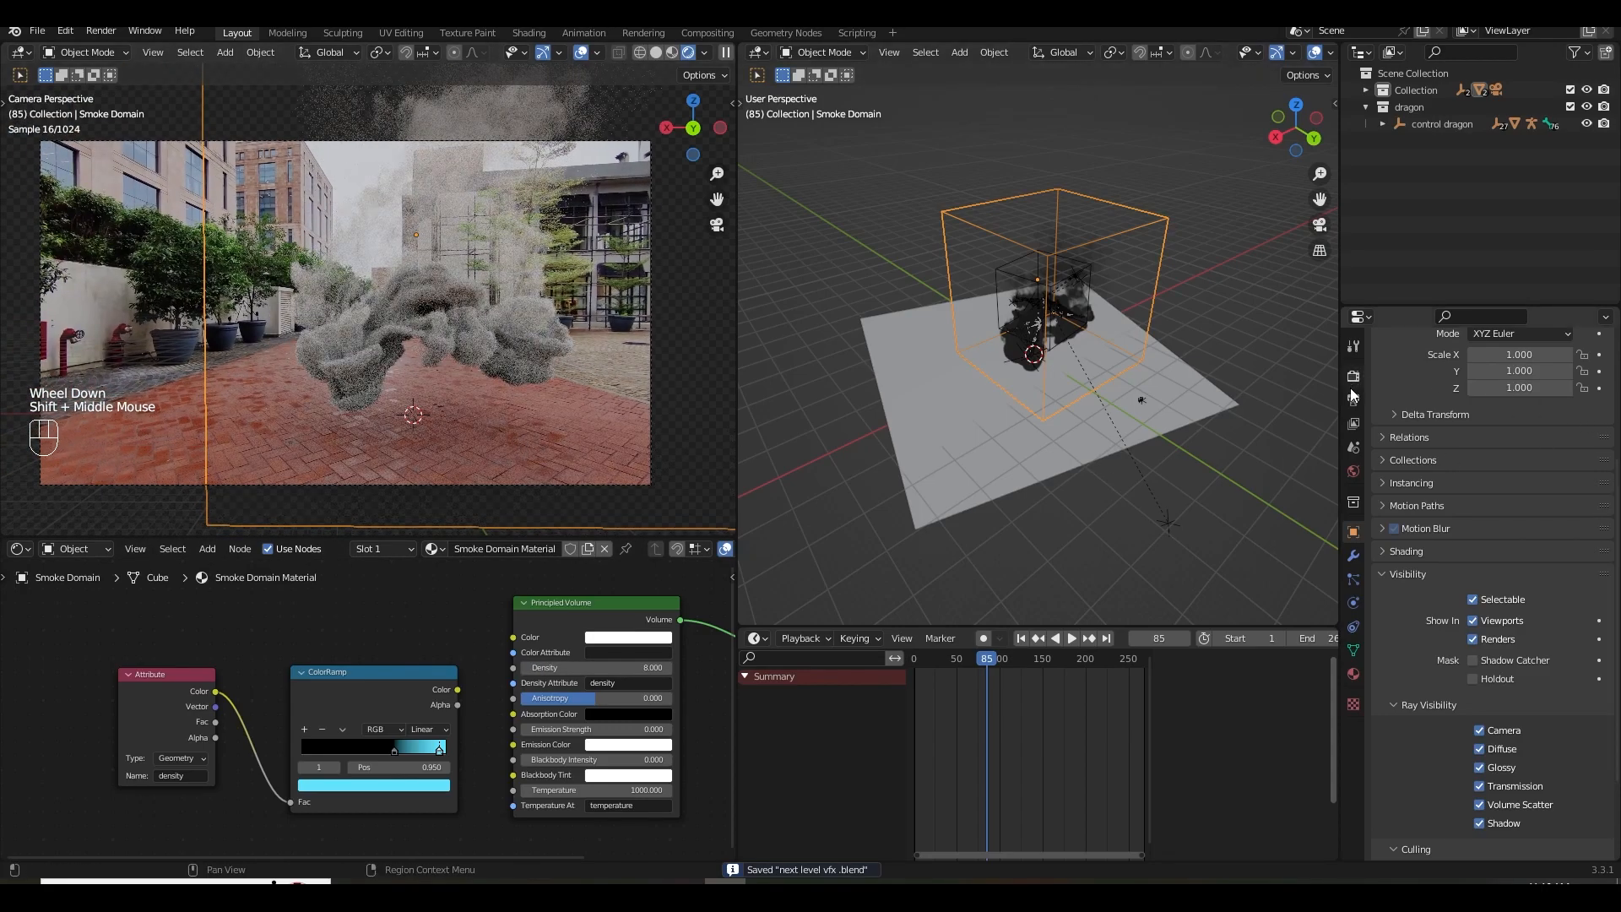
{"action": "left_click", "coordinate": [1351, 396]}
{"action": "left_click", "coordinate": [1479, 399]}
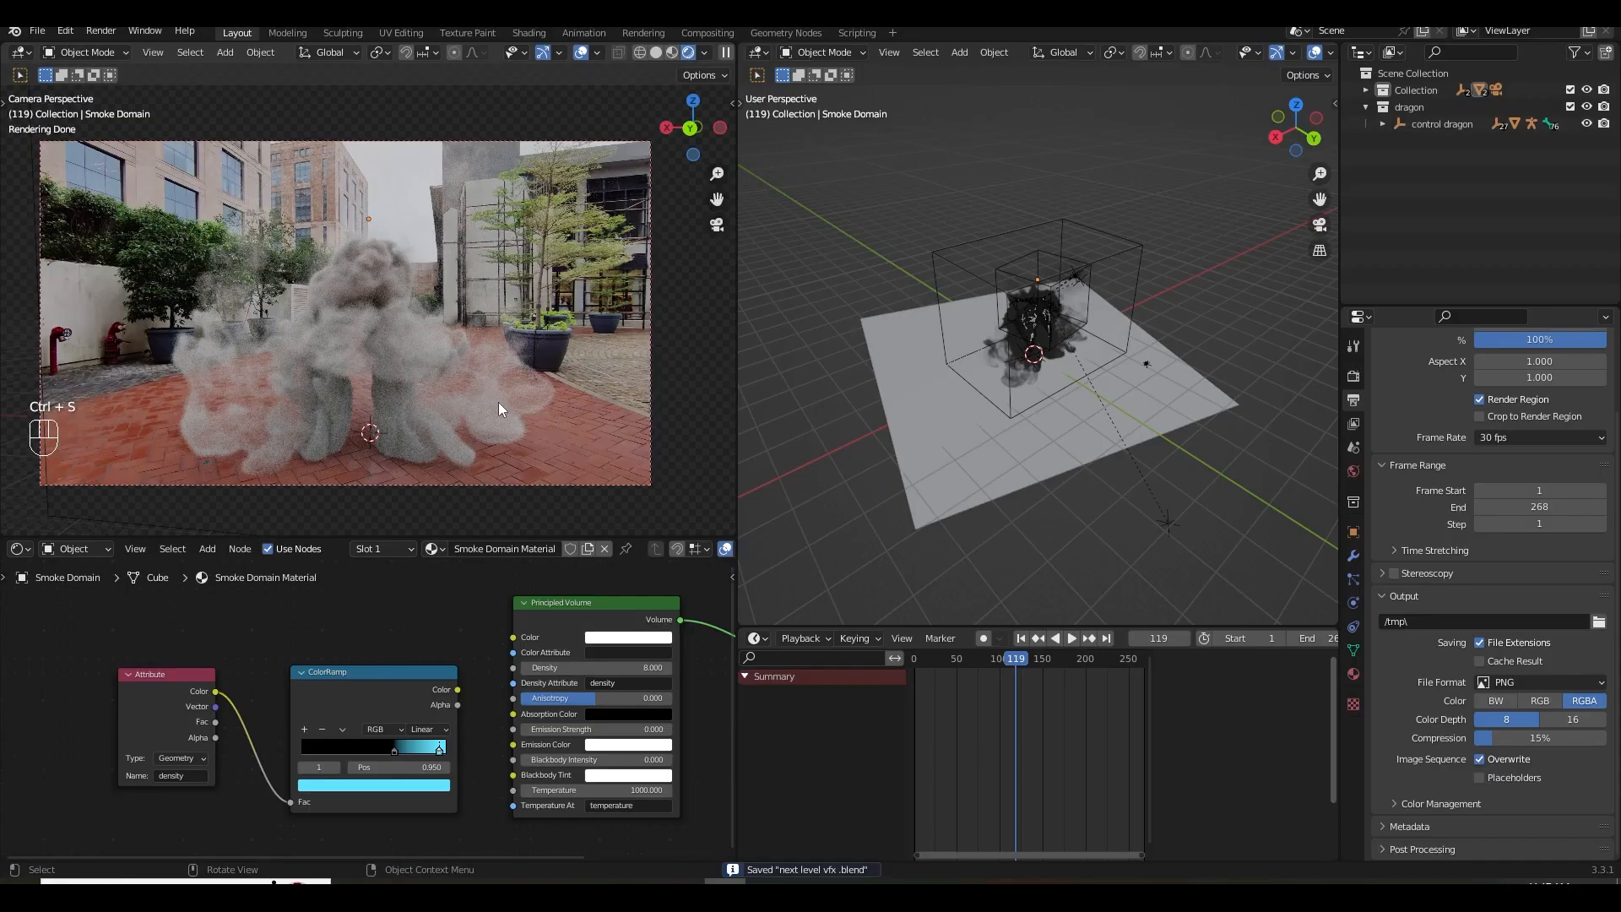
Darken the Principled Volume's Color to a light grey and save the file.
{"action": "left_click", "coordinate": [628, 638]}
{"action": "left_click", "coordinate": [707, 495]}
{"action": "left_click_drag", "start_coordinate": [707, 494], "coordinate": [707, 474]}
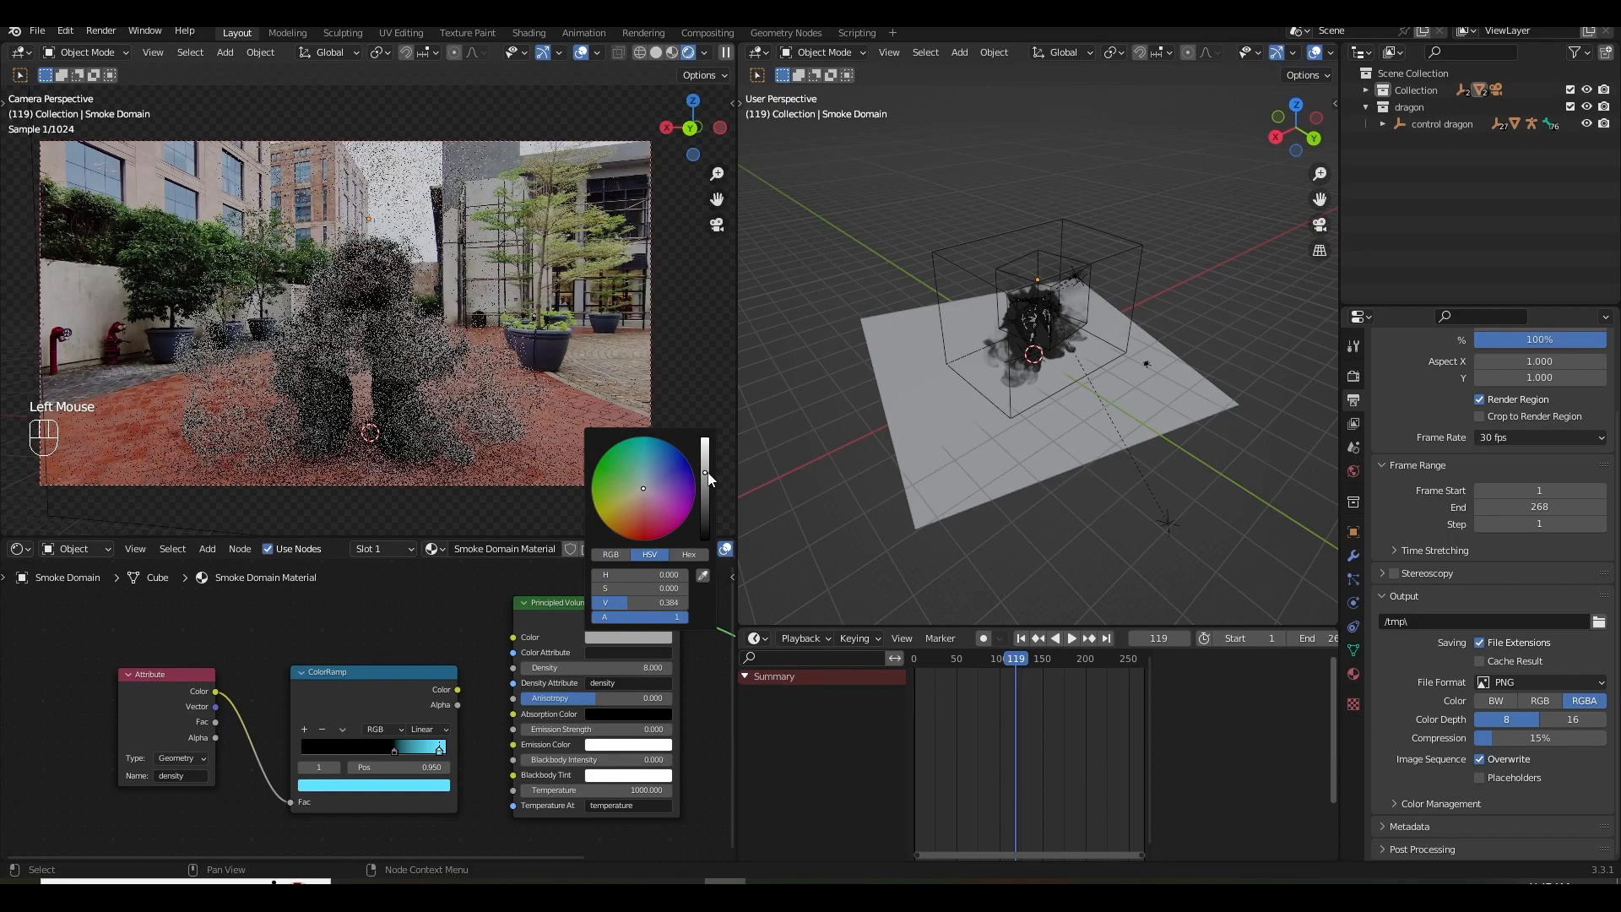
{"action": "key", "text": "ctrl+s"}
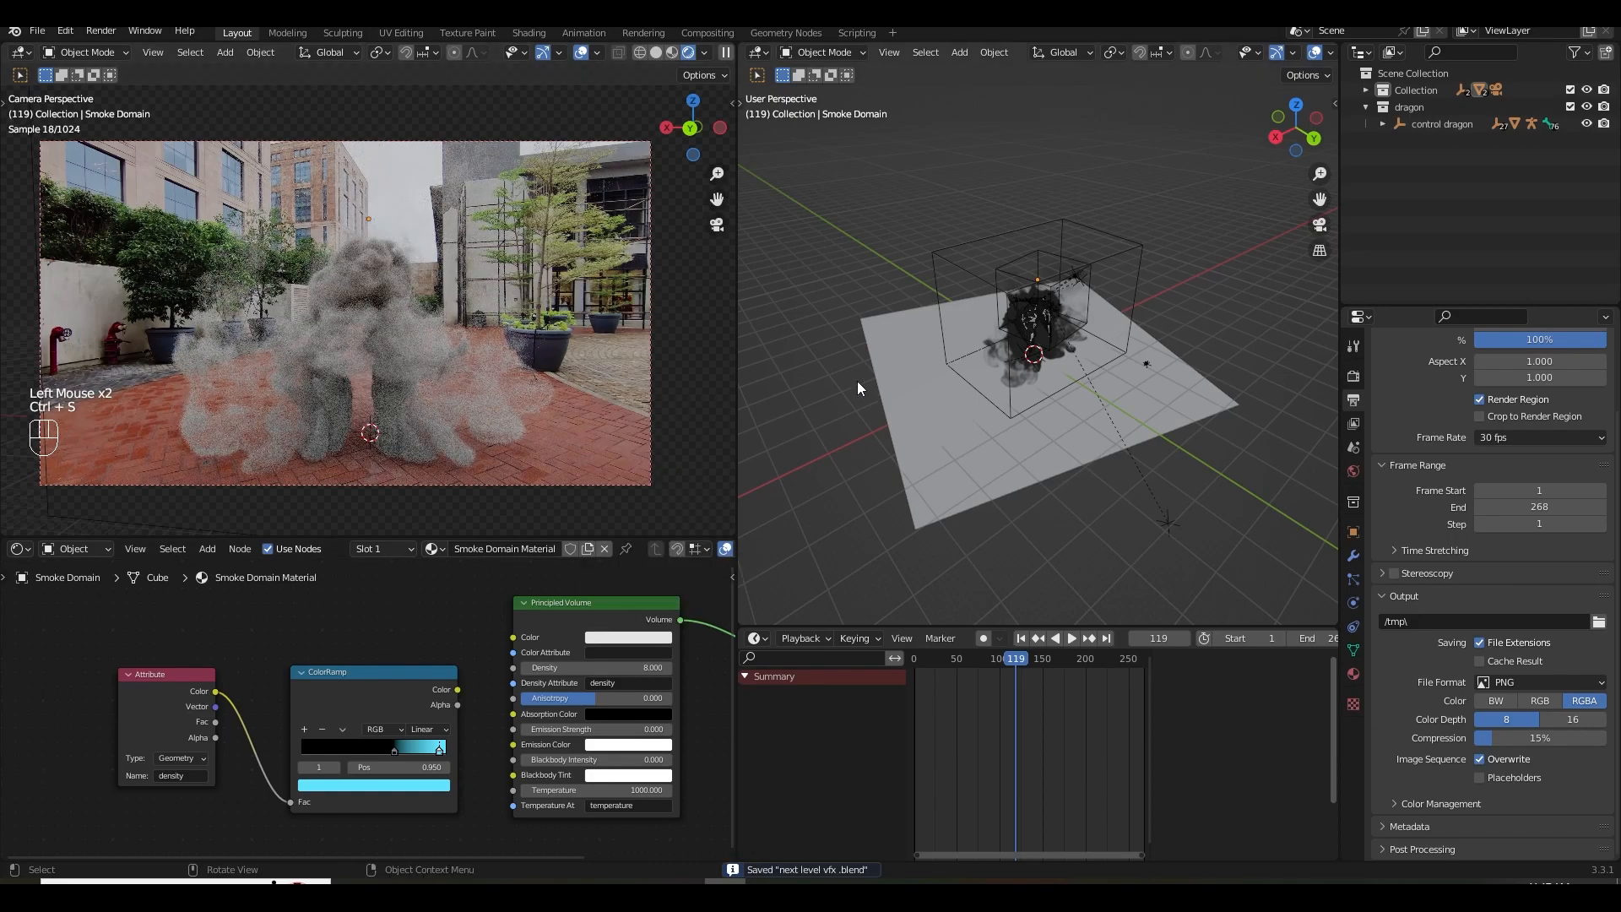
Set the Cycles render Max Samples to 256.
{"action": "left_click", "coordinate": [1353, 377]}
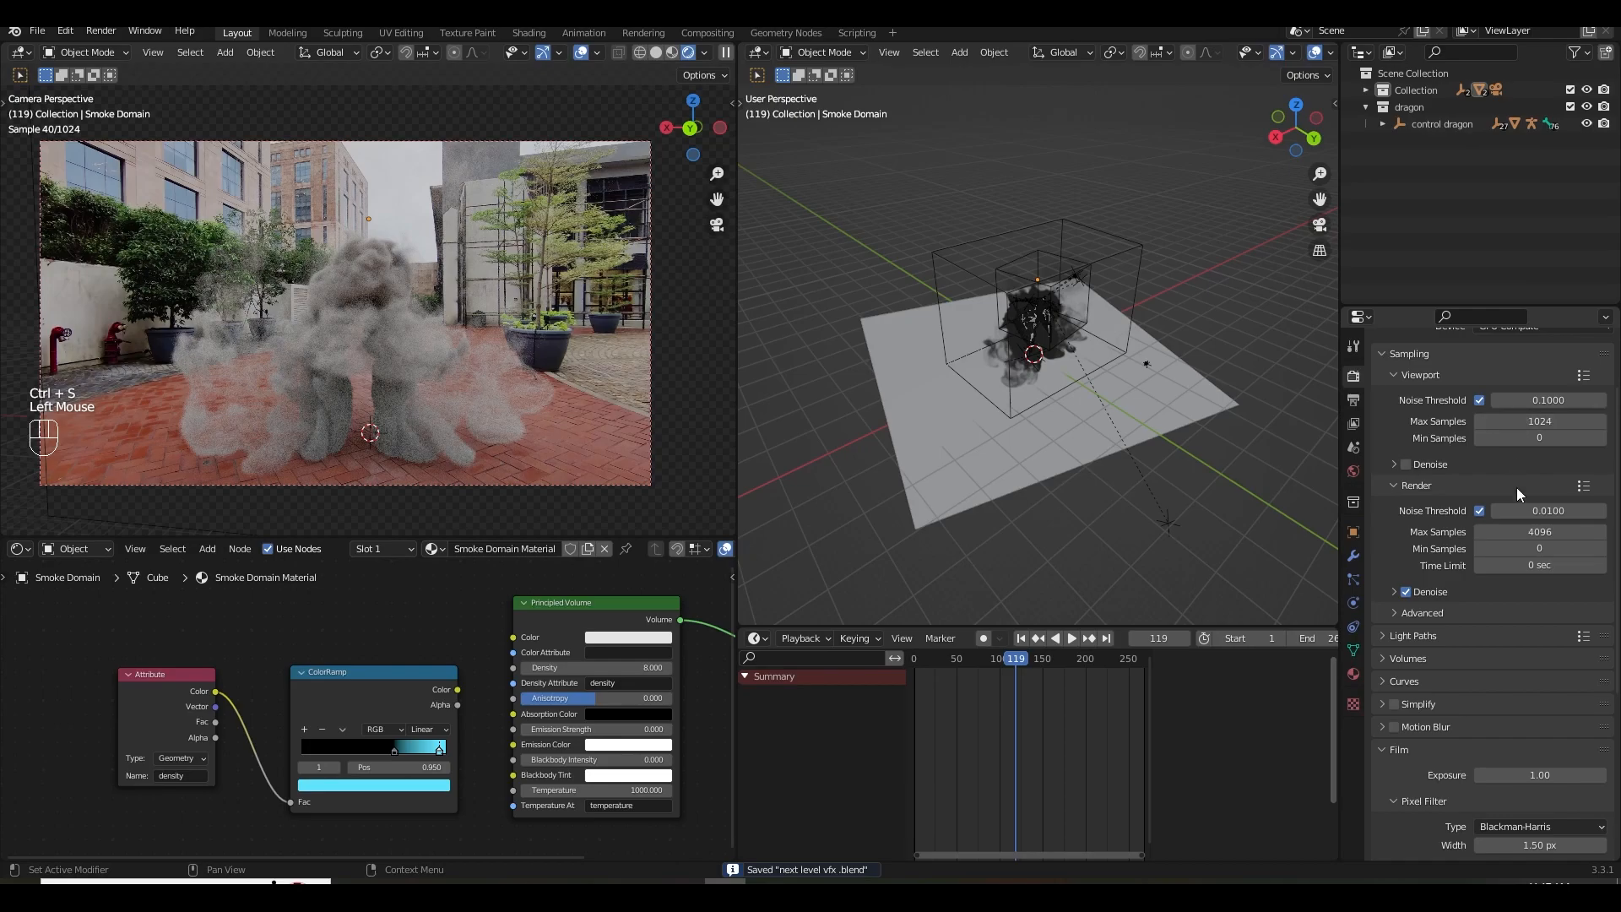
{"action": "left_click", "coordinate": [1486, 535]}
{"action": "type", "text": "256"}
{"action": "key", "text": "Return"}
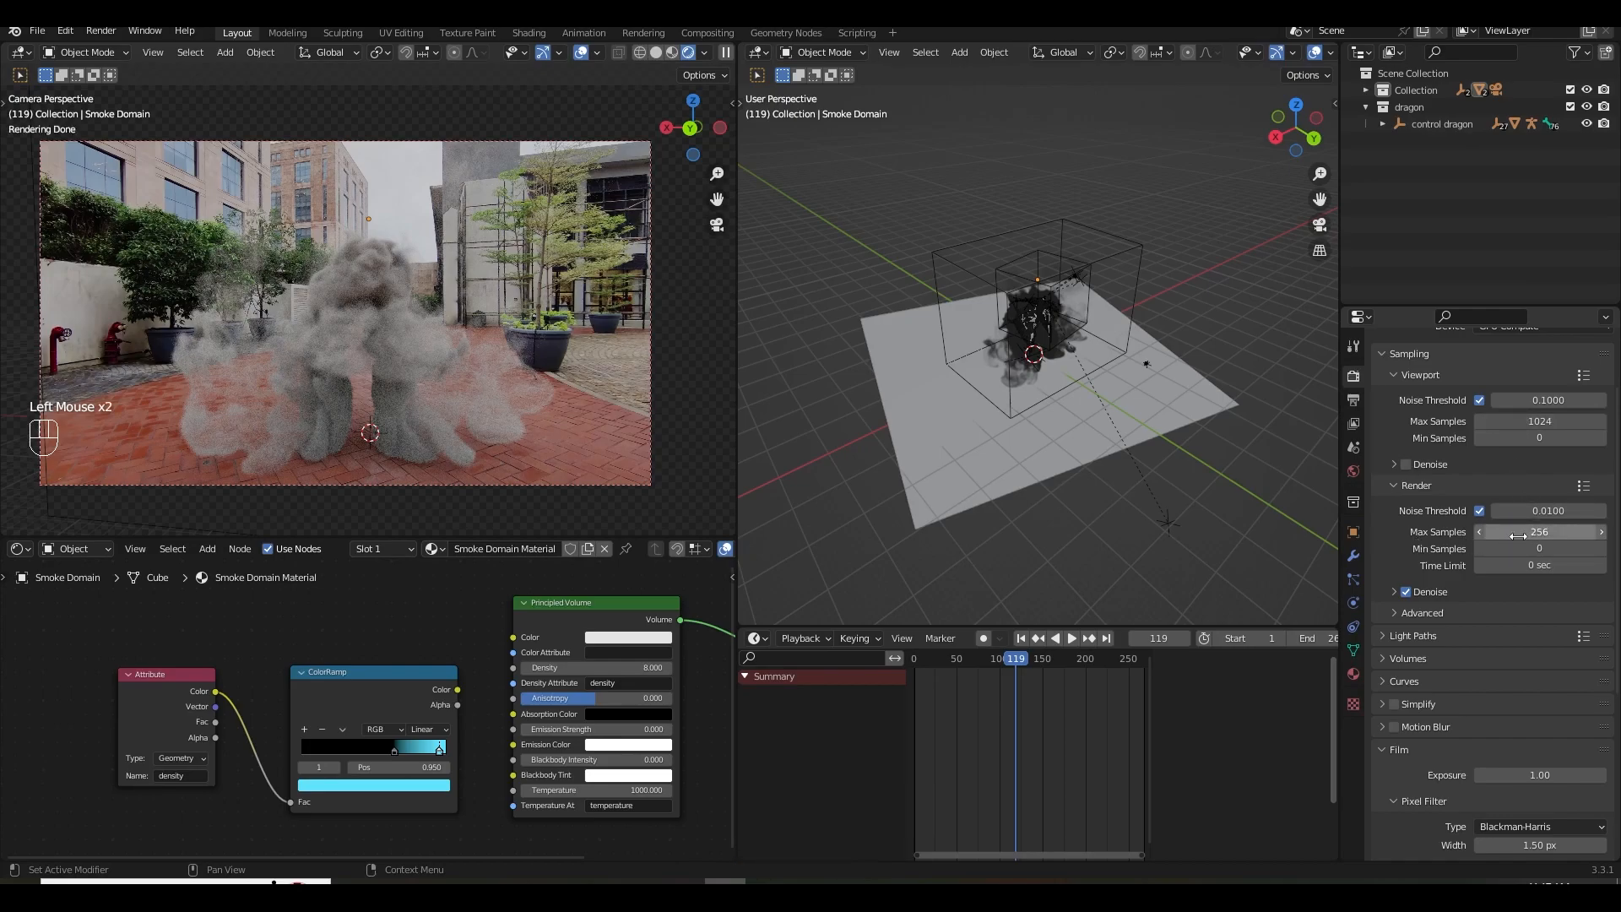
Set the Volume max bounces in the Light Paths settings to 2.
{"action": "left_click", "coordinate": [1391, 636]}
{"action": "left_click", "coordinate": [1541, 754]}
{"action": "type", "text": "2"}
{"action": "key", "text": "Return"}
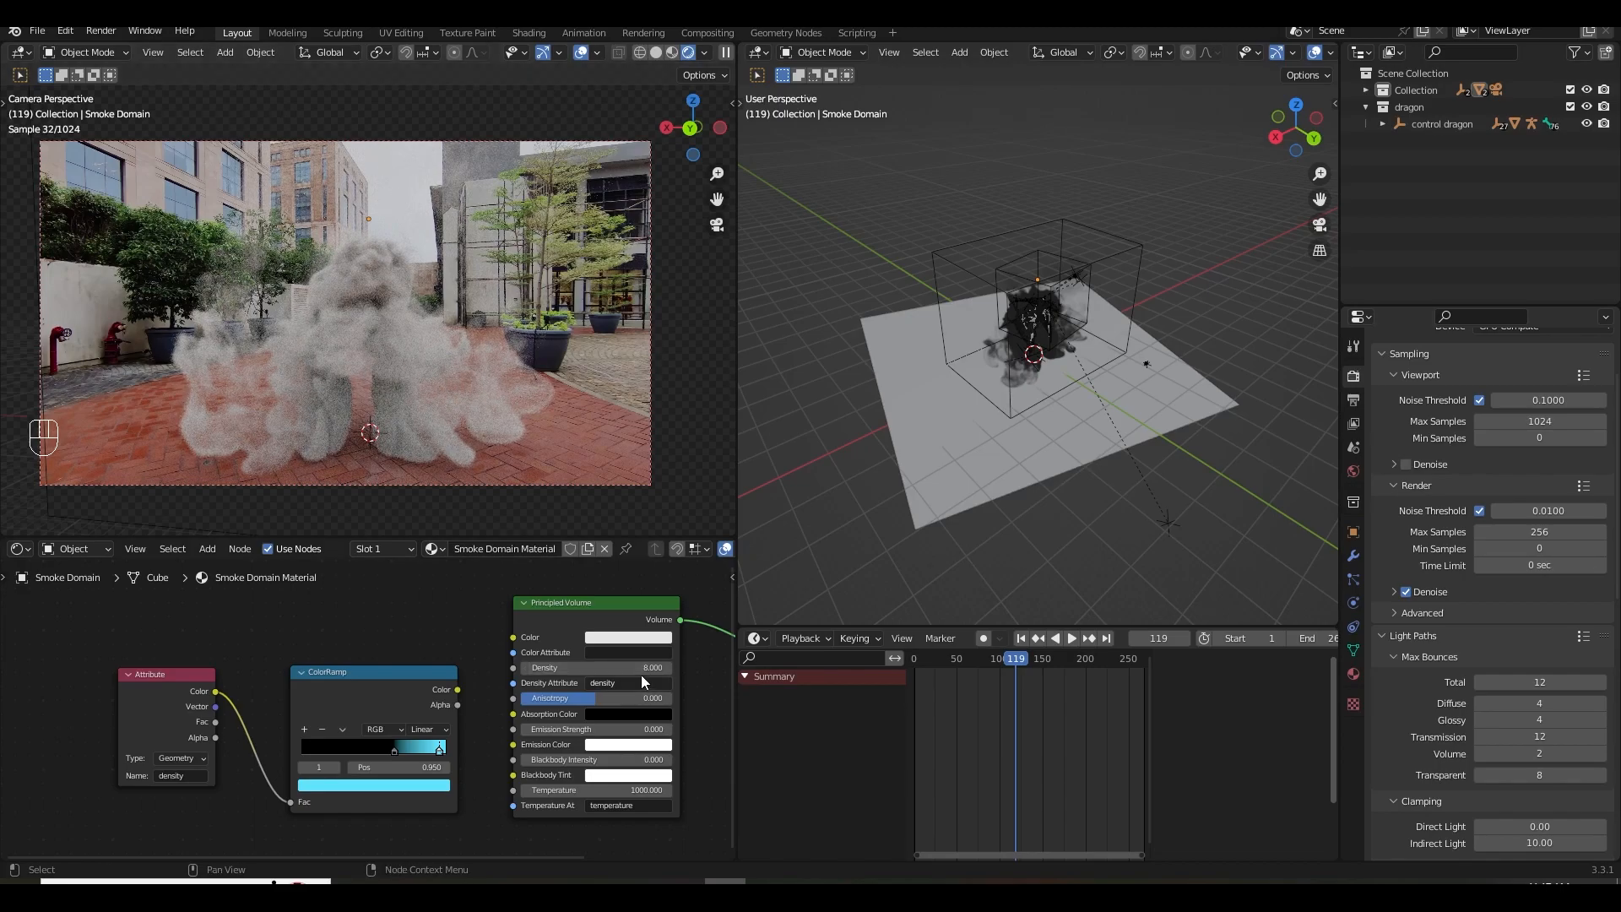
Set the Diffuse max bounces in the Light Paths settings to 8 and save the file.
{"action": "scroll", "coordinate": [1469, 692], "scroll_direction": "down", "scroll_amount": 3}
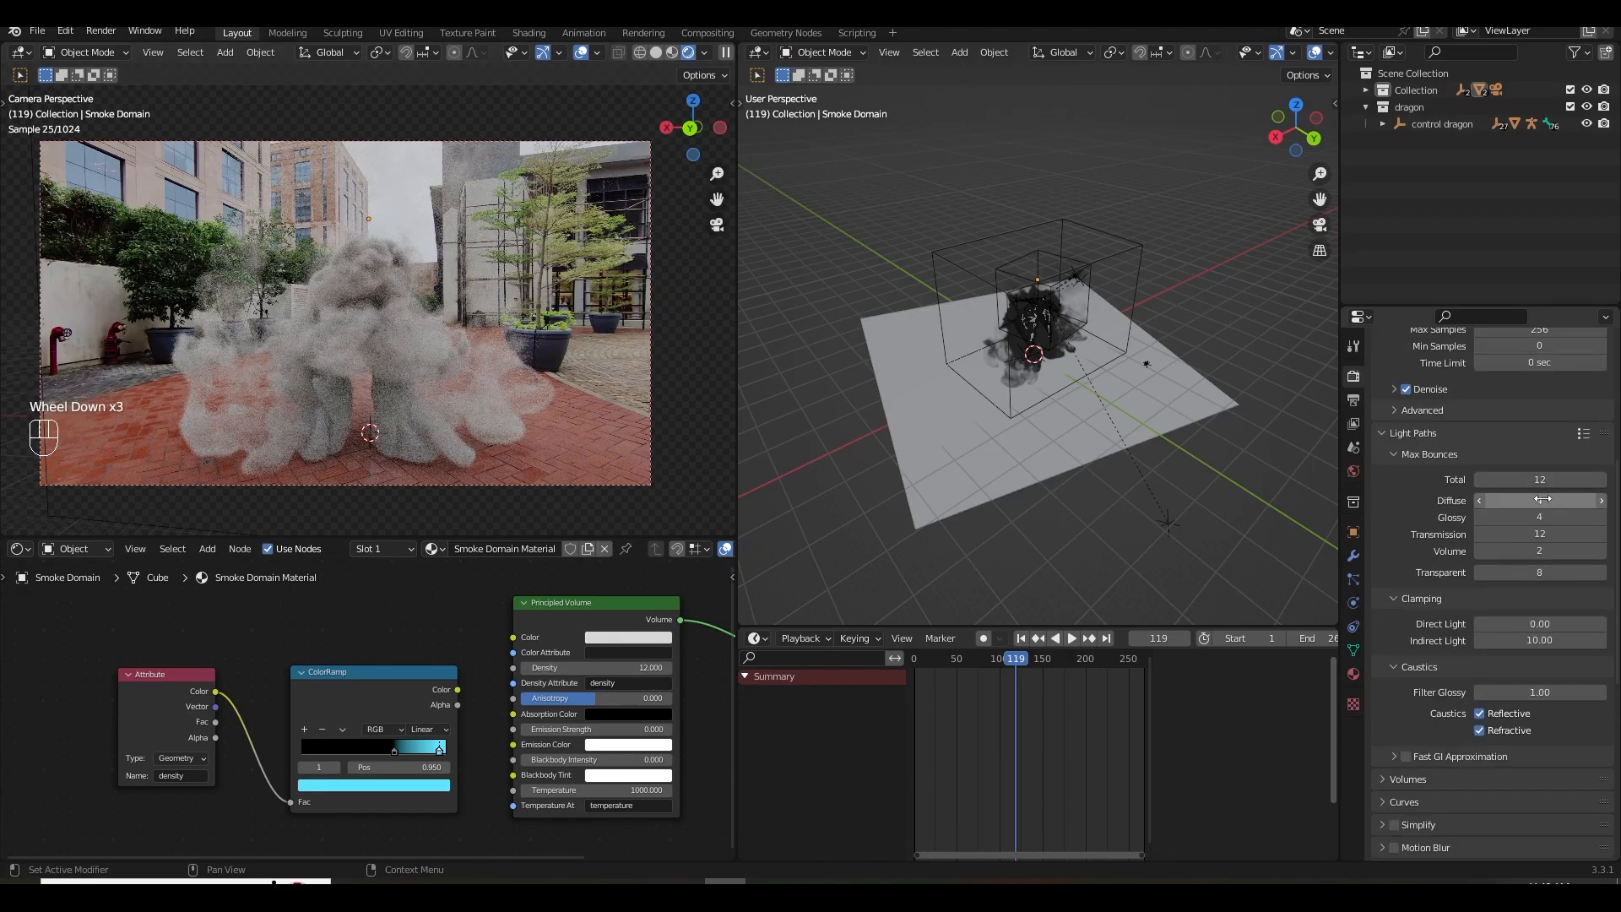
{"action": "left_click", "coordinate": [1543, 499]}
{"action": "type", "text": "12"}
{"action": "key", "text": "Return"}
{"action": "key", "text": "ctrl+s"}
Set the volume step rate to 5 for both render and viewport, and save the file.
{"action": "scroll", "coordinate": [1432, 661], "scroll_direction": "down", "scroll_amount": 2}
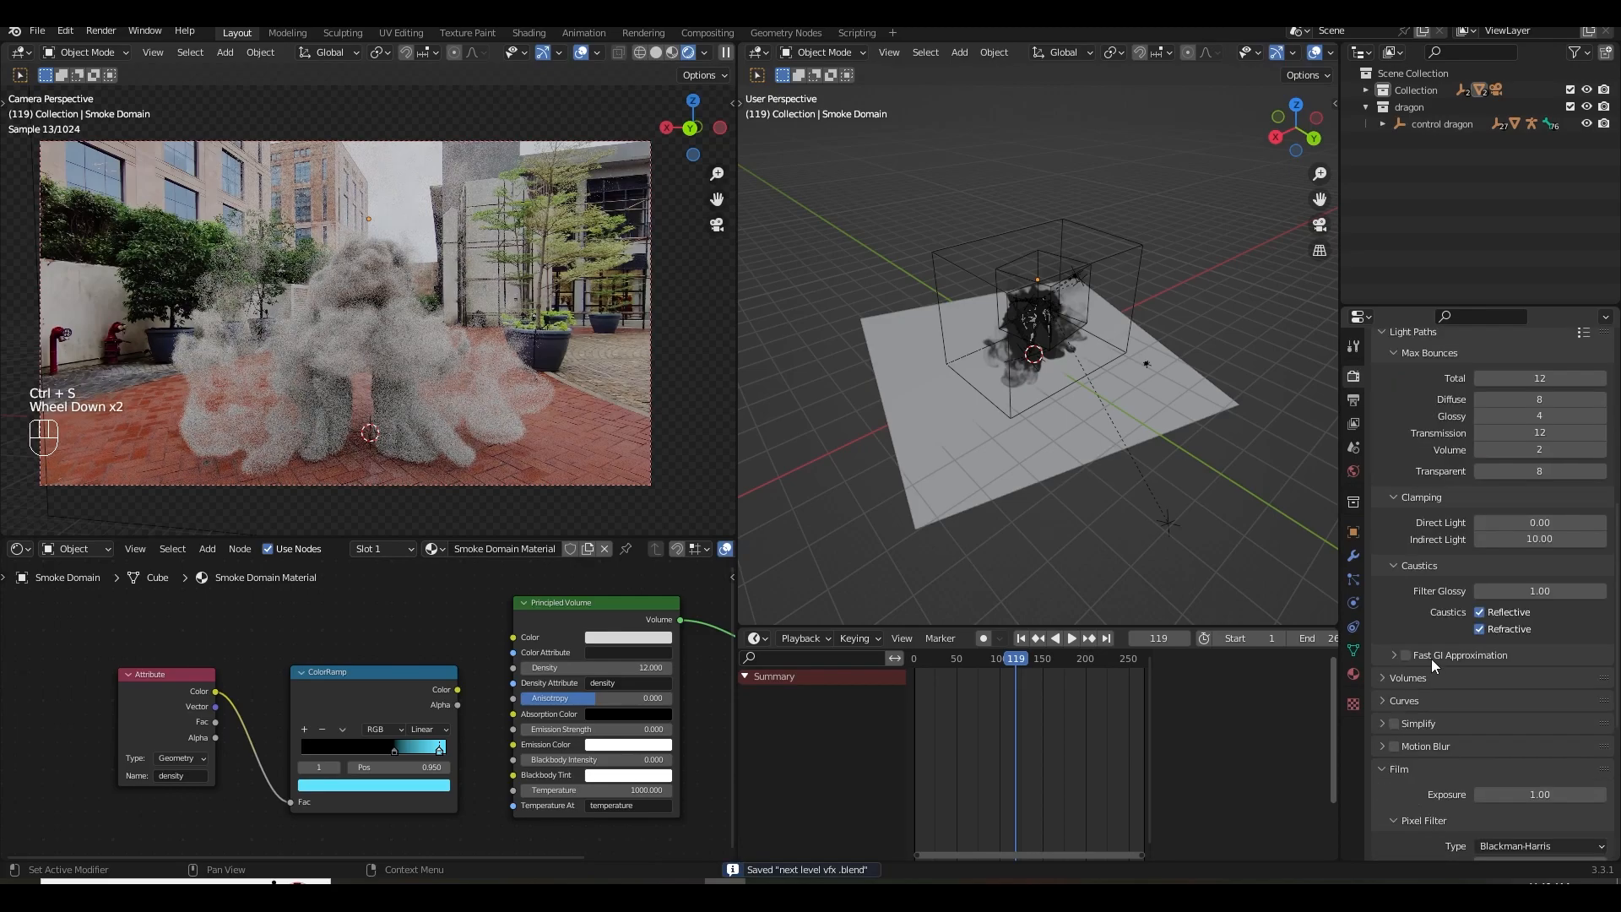
{"action": "left_click", "coordinate": [1385, 677]}
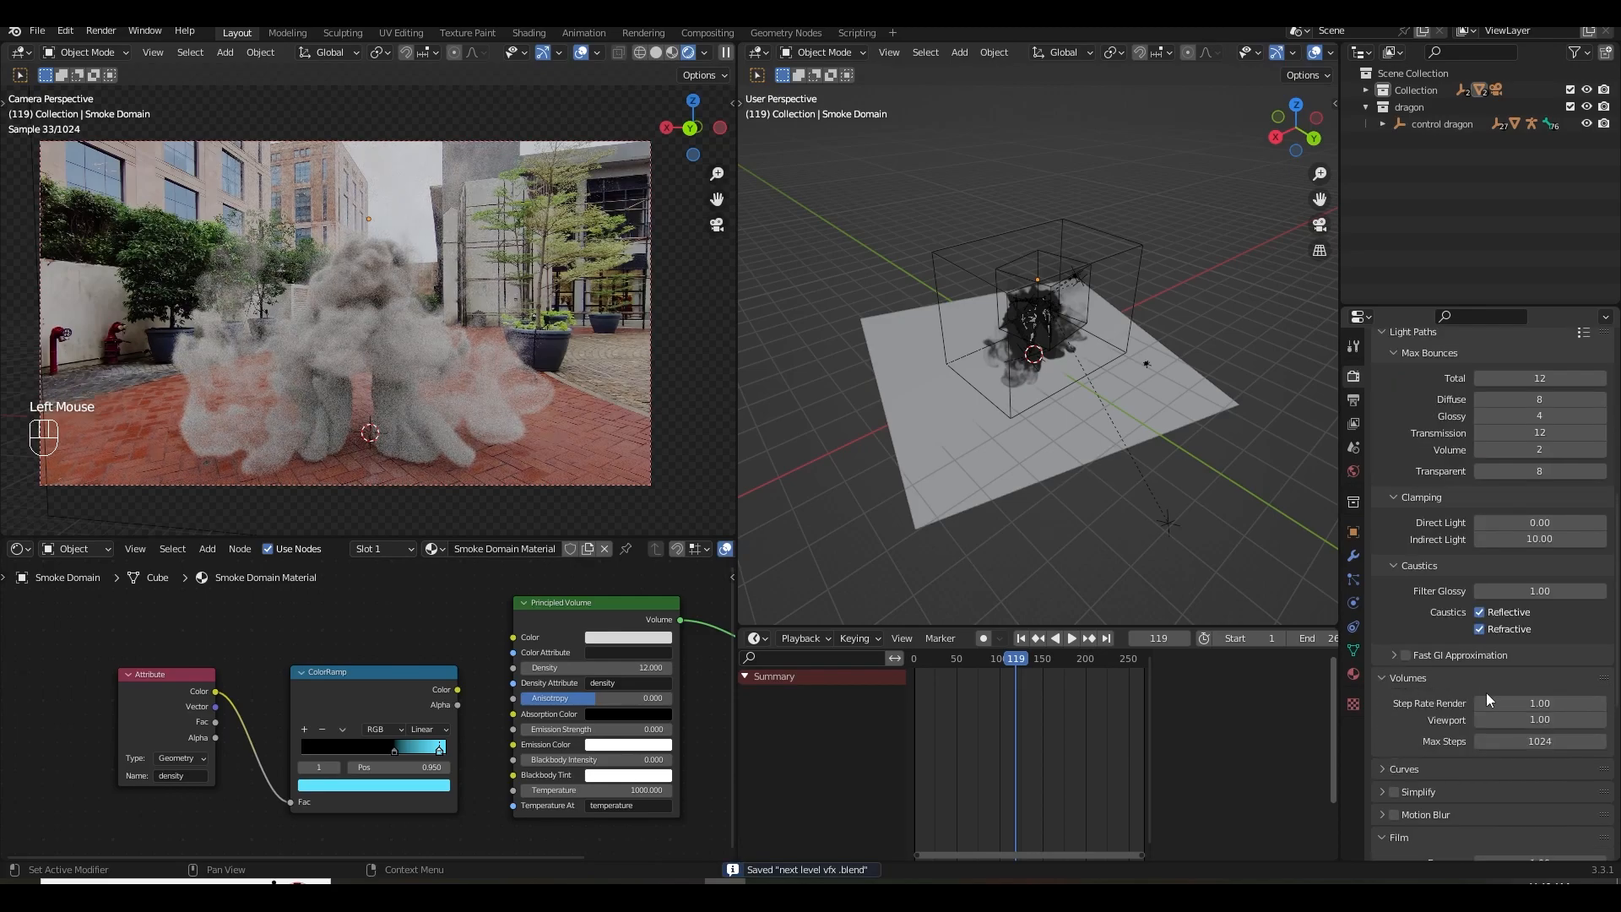
{"action": "left_click", "coordinate": [1548, 702]}
{"action": "type", "text": "5"}
{"action": "key", "text": "Return"}
{"action": "left_click", "coordinate": [1540, 719]}
{"action": "type", "text": "5"}
{"action": "key", "text": "Return"}
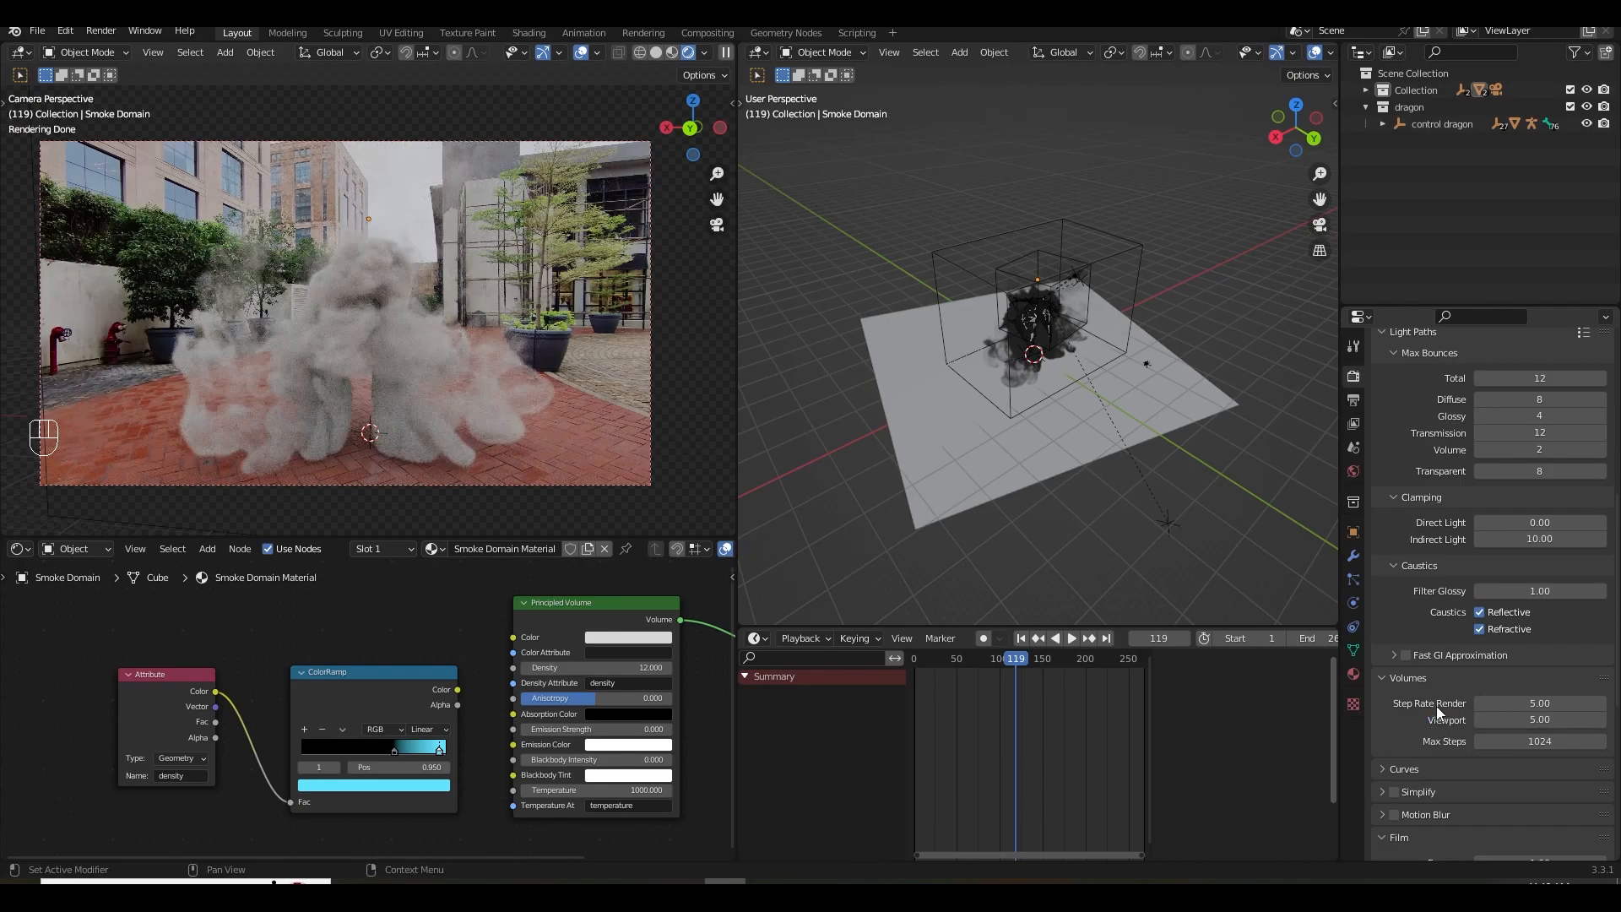
{"action": "key", "text": "ctrl+s"}
Set the frame range's end frame to 150 in the output properties and save the file.
{"action": "scroll", "coordinate": [1448, 676], "scroll_direction": "up", "scroll_amount": 4}
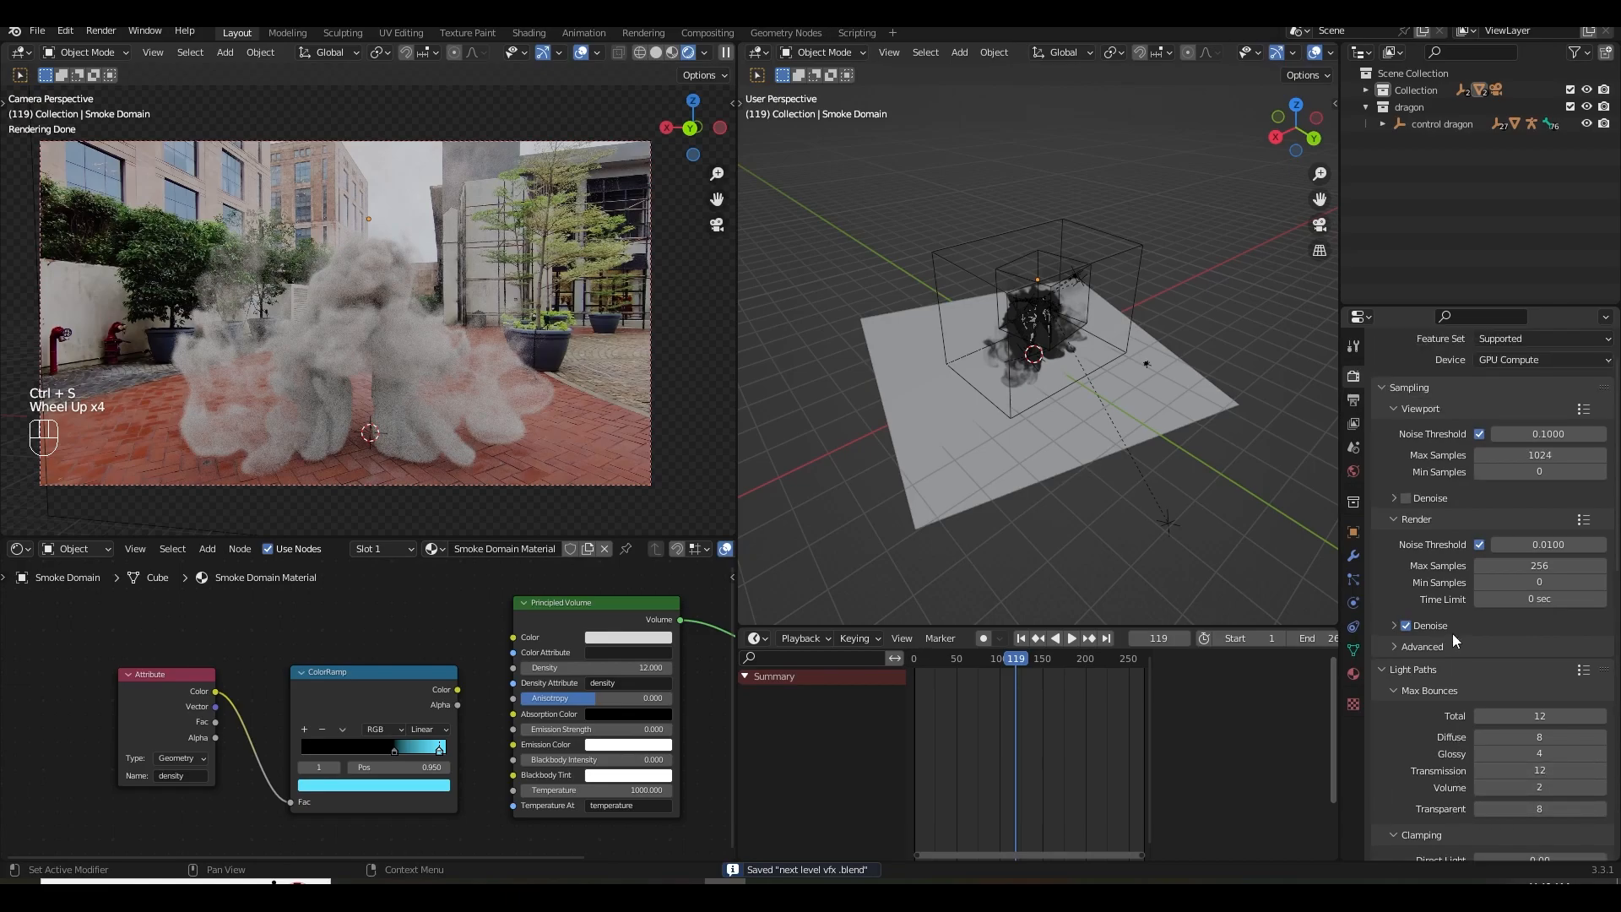
{"action": "left_click", "coordinate": [1395, 384]}
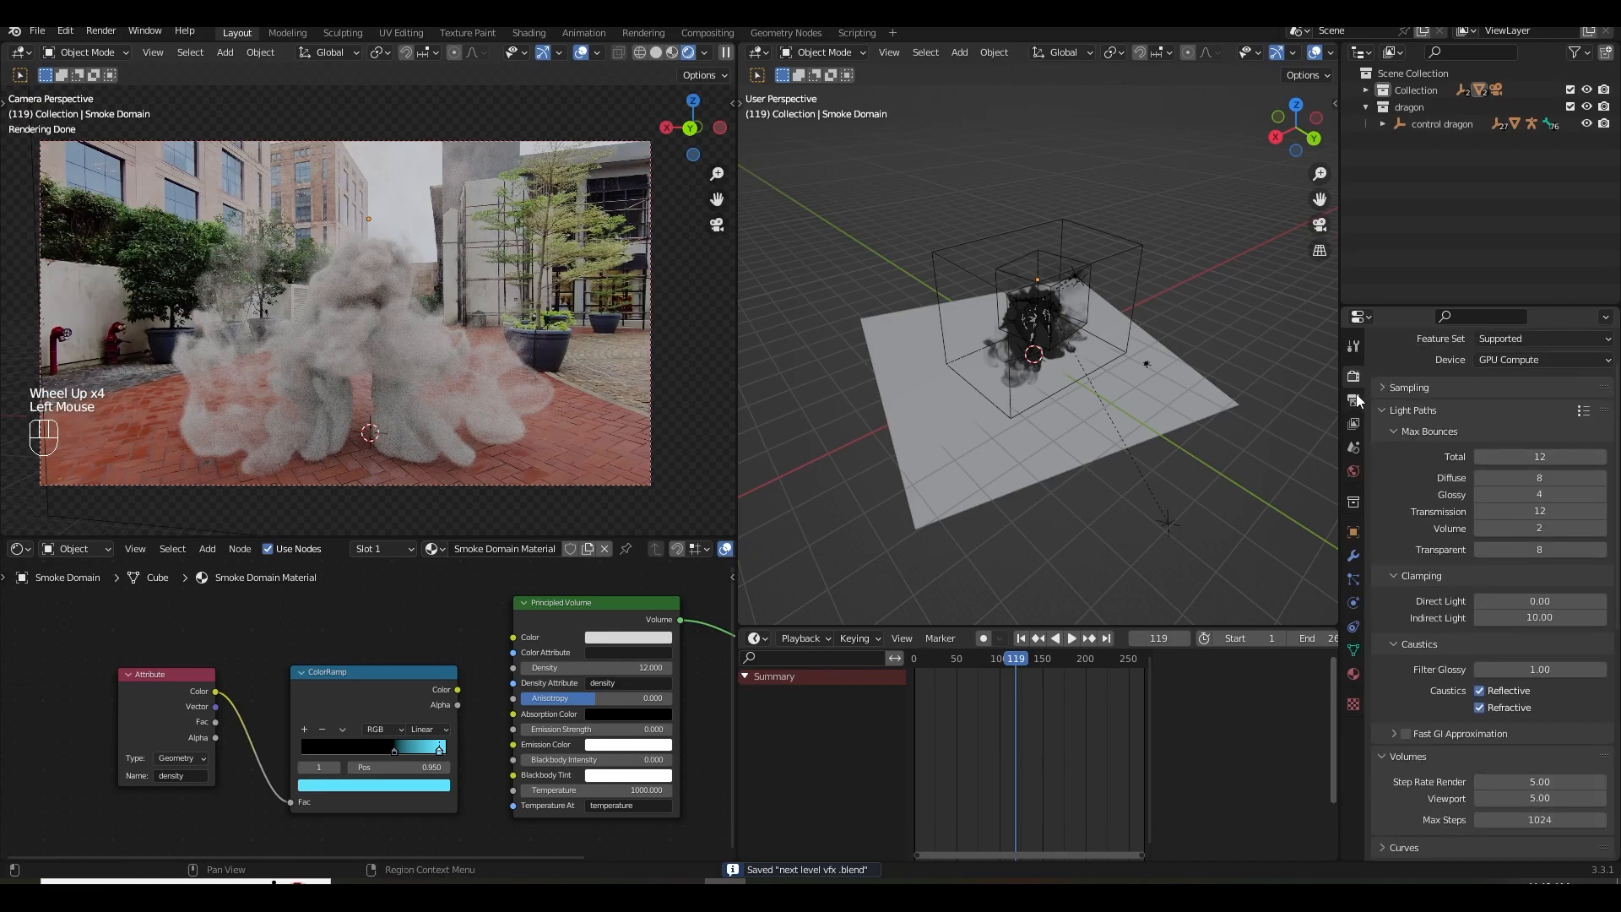
{"action": "left_click", "coordinate": [1354, 401]}
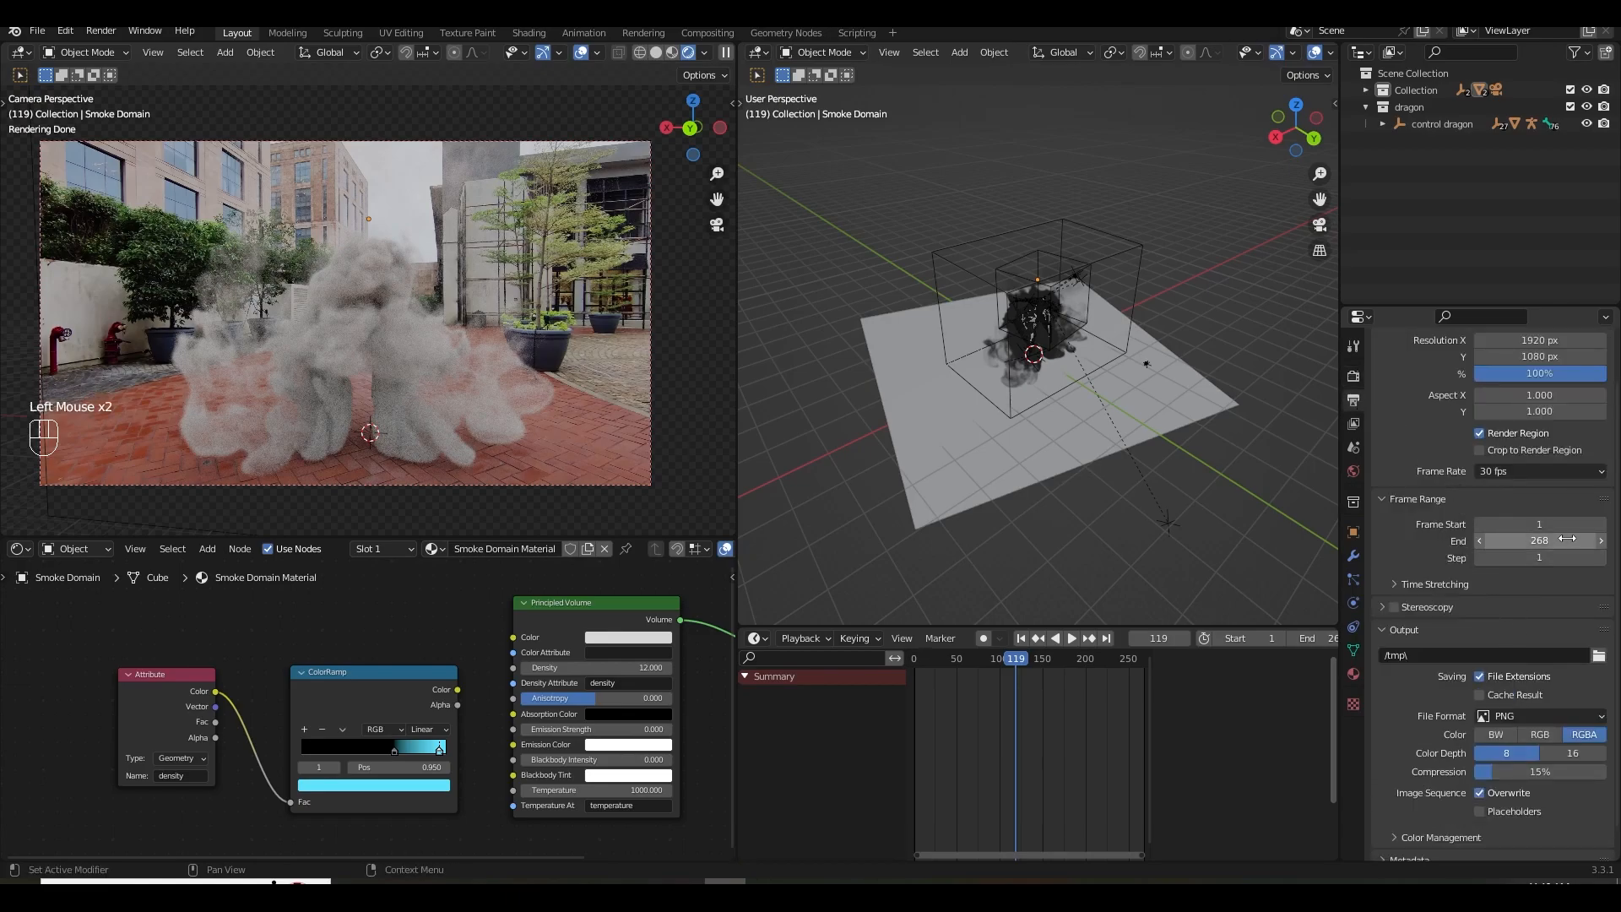
{"action": "left_click", "coordinate": [1540, 540]}
{"action": "type", "text": "150"}
{"action": "key", "text": "Return"}
{"action": "key", "text": "ctrl+s"}
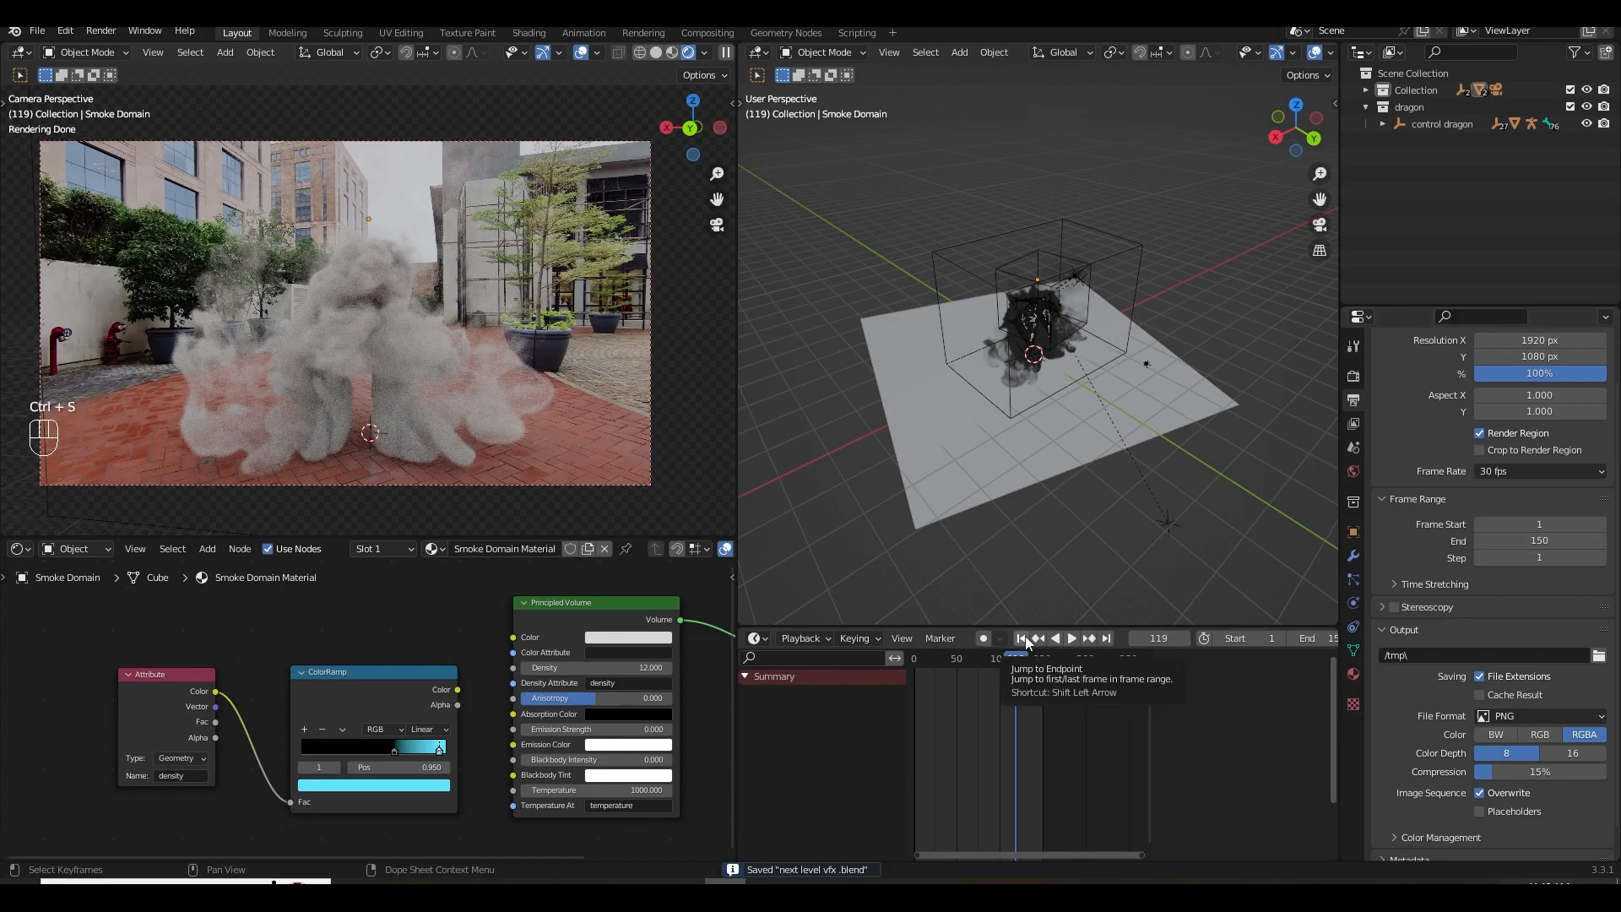
{"action": "key", "text": "ctrl+s"}
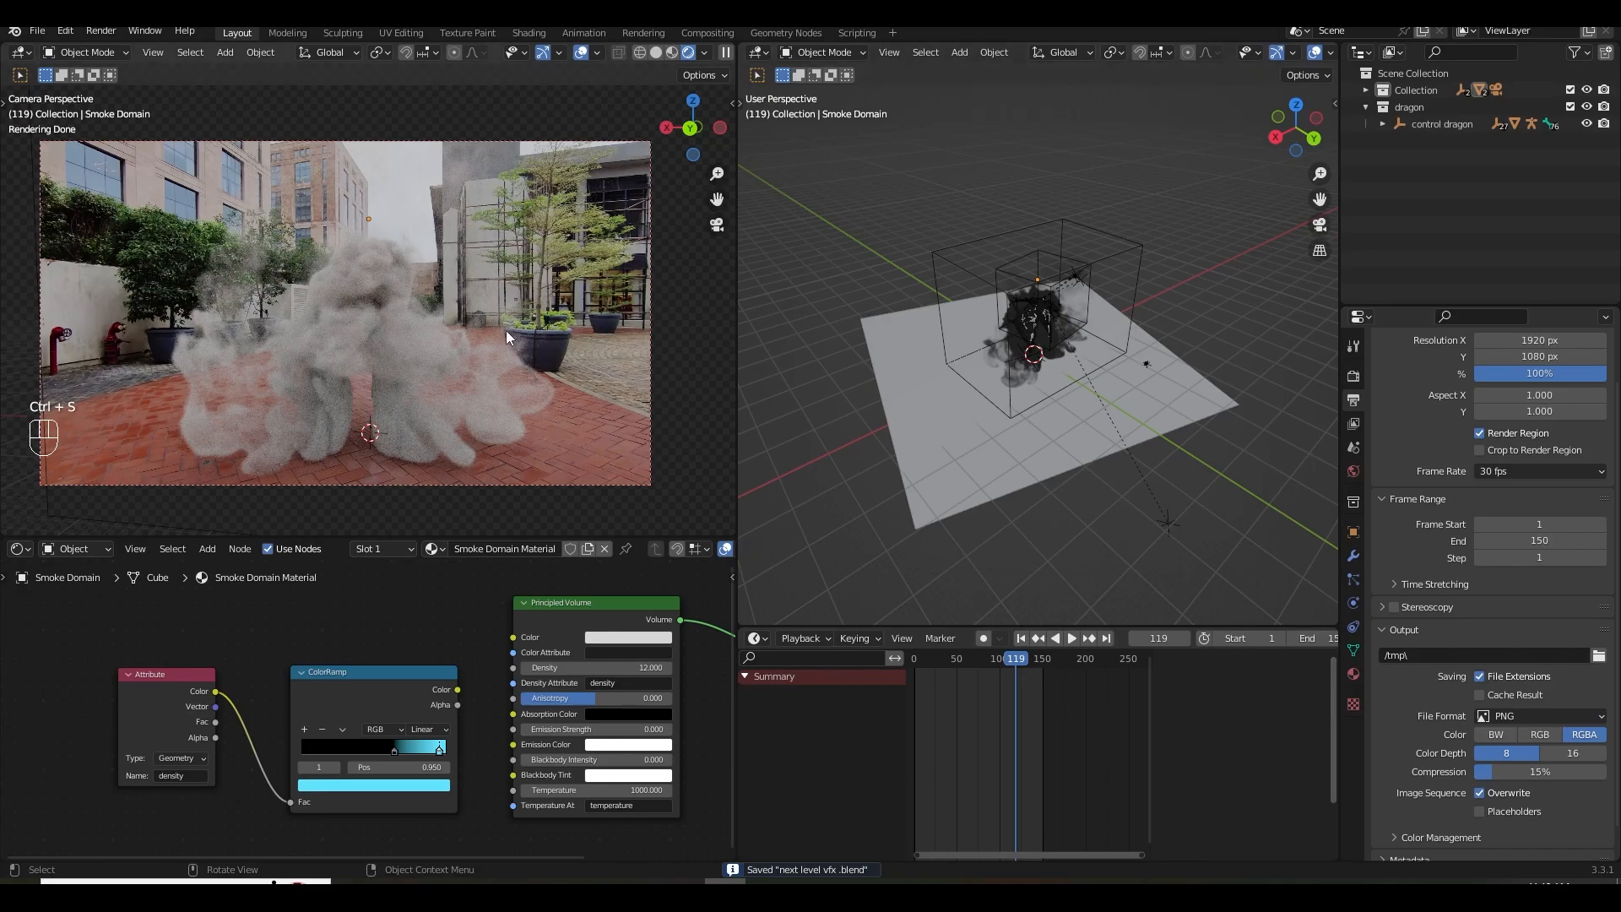
Set the render output to file name "1" in the "Smoke sim" folder with PNG compression at 0%, and save the file.
{"action": "left_click", "coordinate": [1598, 657]}
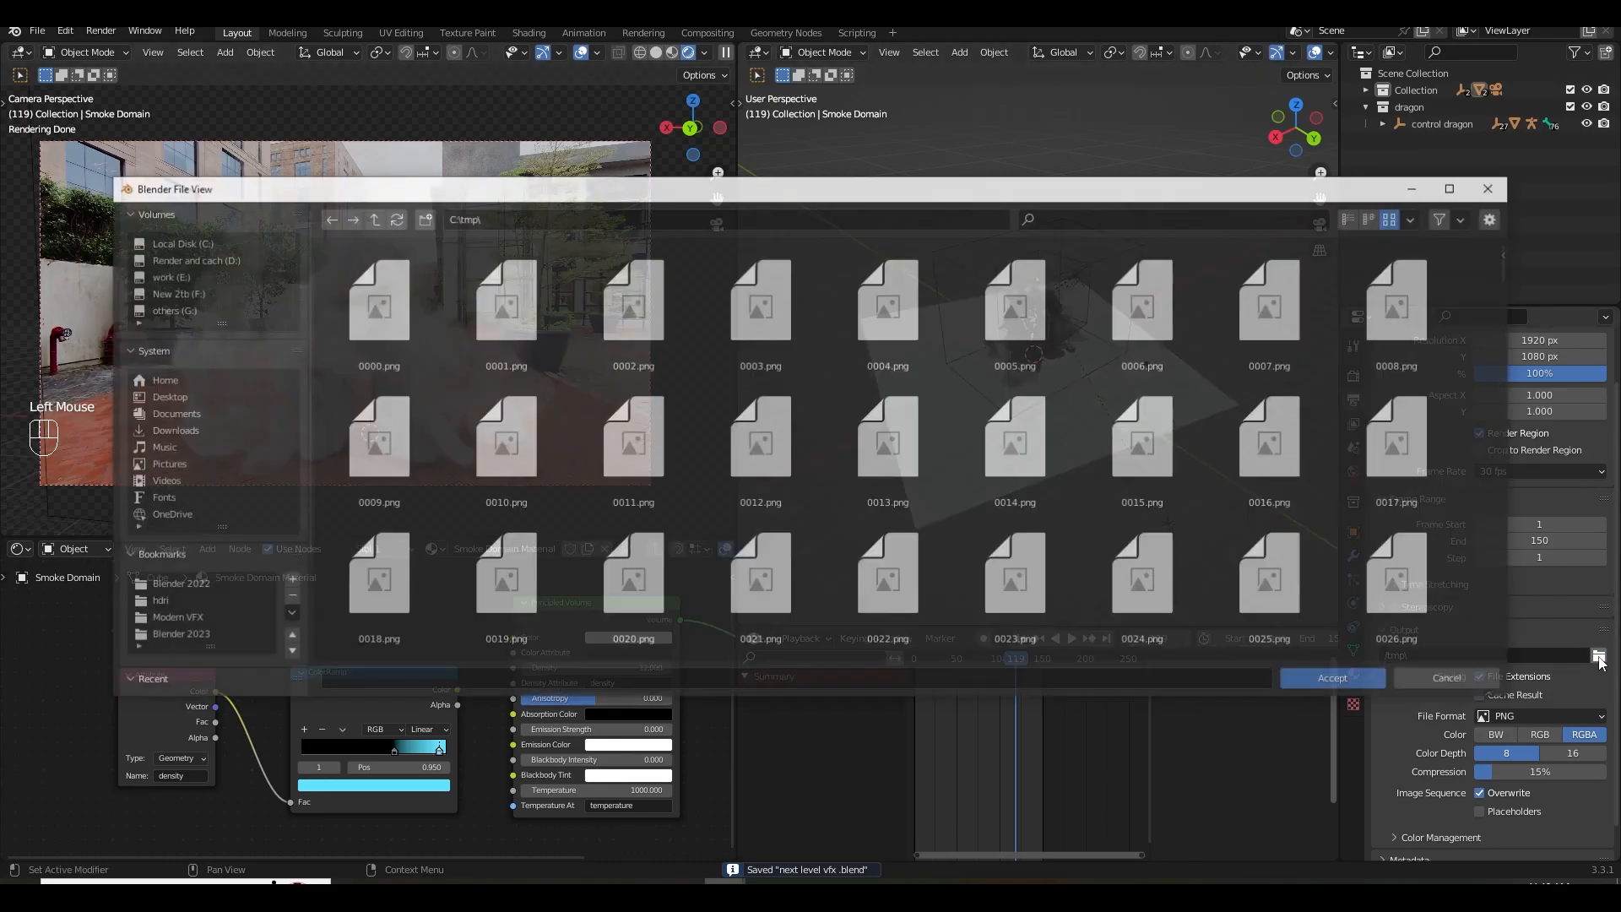
{"action": "left_click", "coordinate": [191, 635]}
{"action": "left_click", "coordinate": [540, 679]}
{"action": "type", "text": "1"}
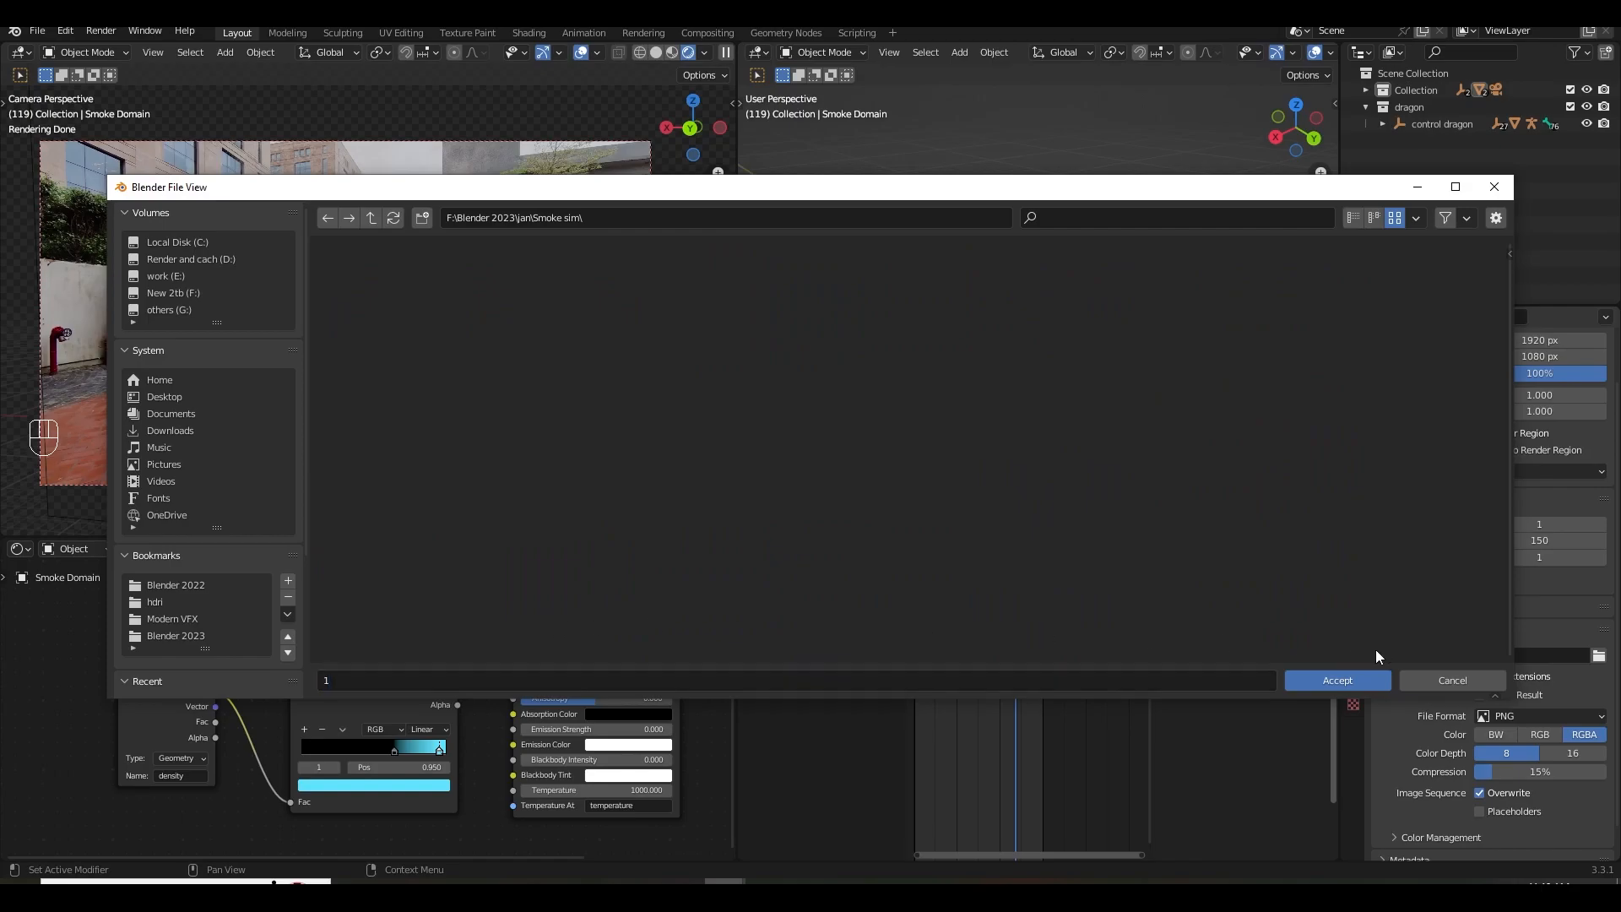
{"action": "key", "text": "Return"}
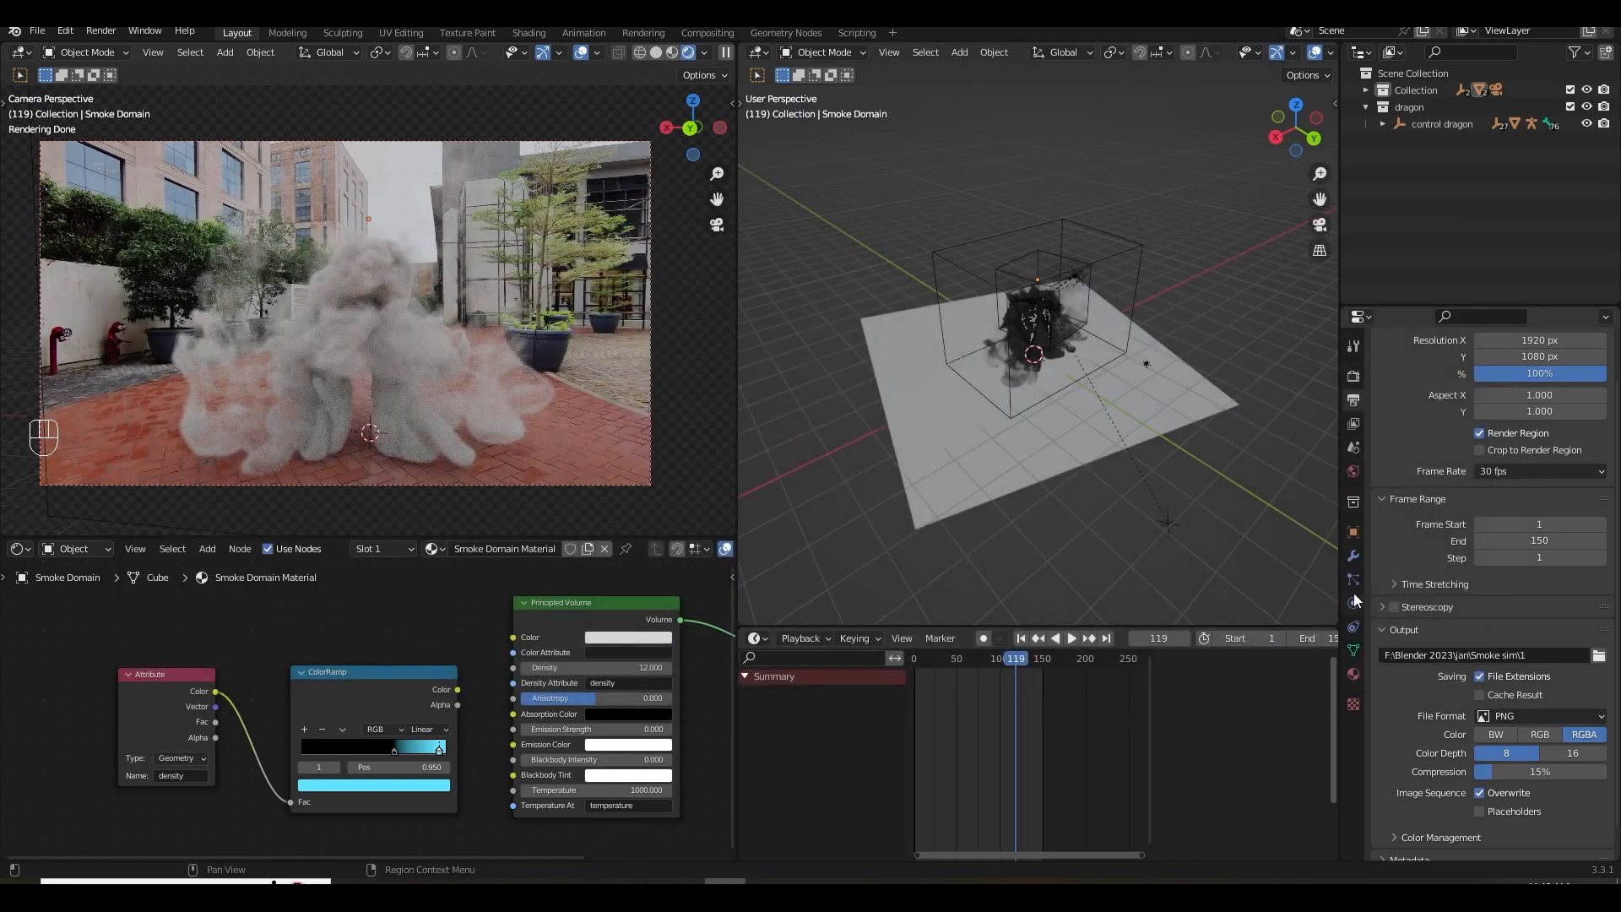
{"action": "left_click_drag", "start_coordinate": [1566, 768], "coordinate": [1486, 770]}
{"action": "key", "text": "ctrl+s"}
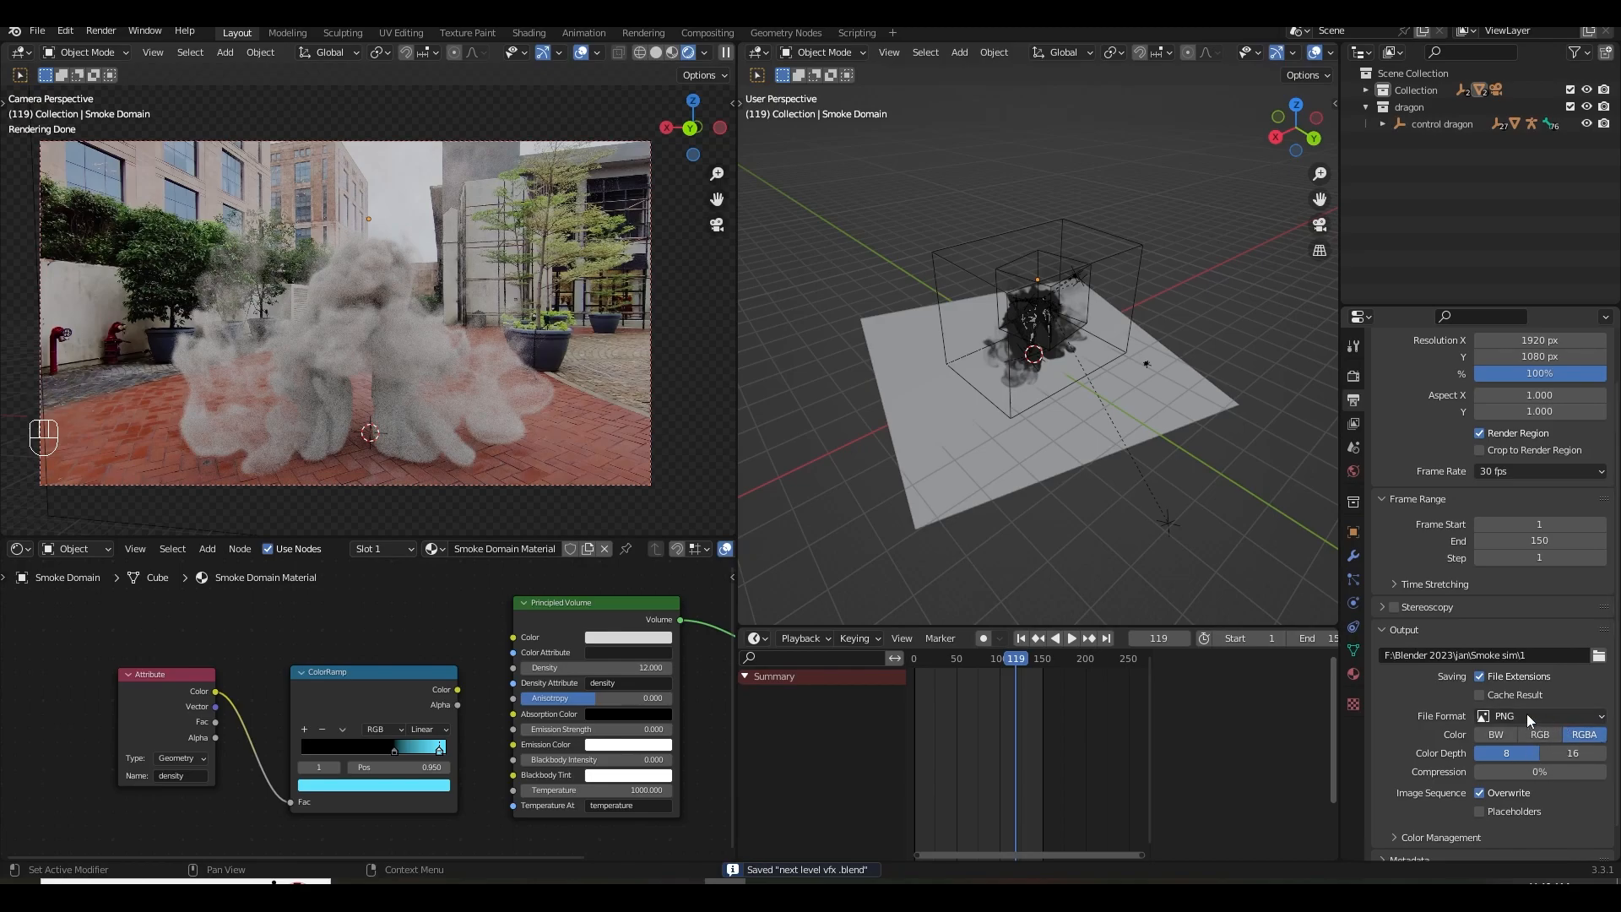
Start rendering the animation and check frame 1 in the Blender Render window.
{"action": "left_click", "coordinate": [102, 31]}
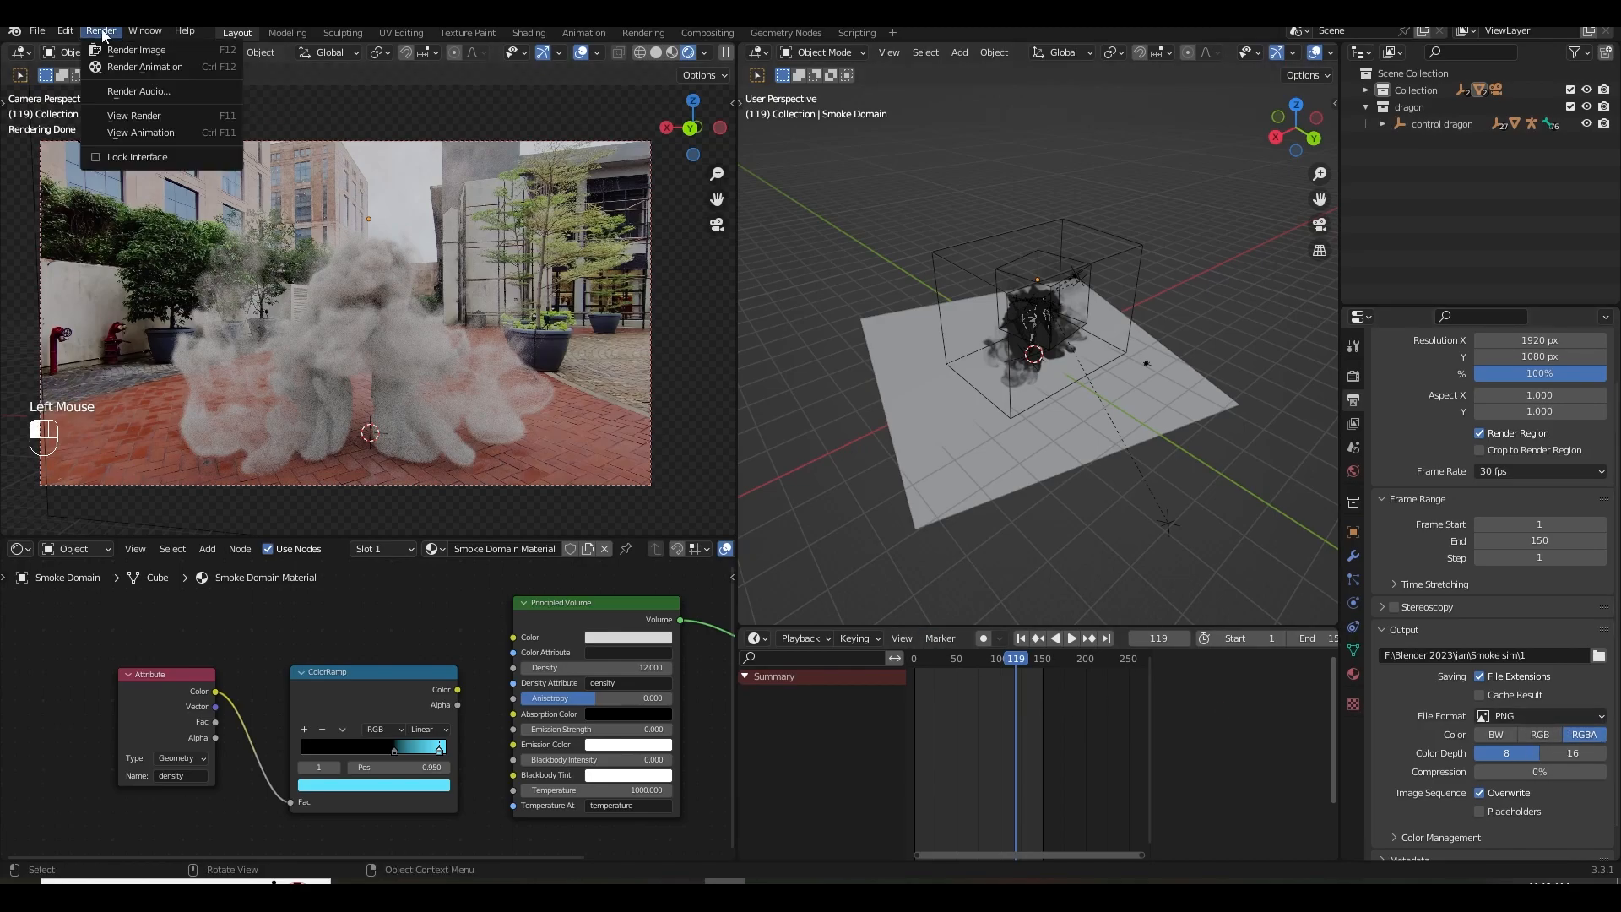
{"action": "left_click", "coordinate": [129, 68]}
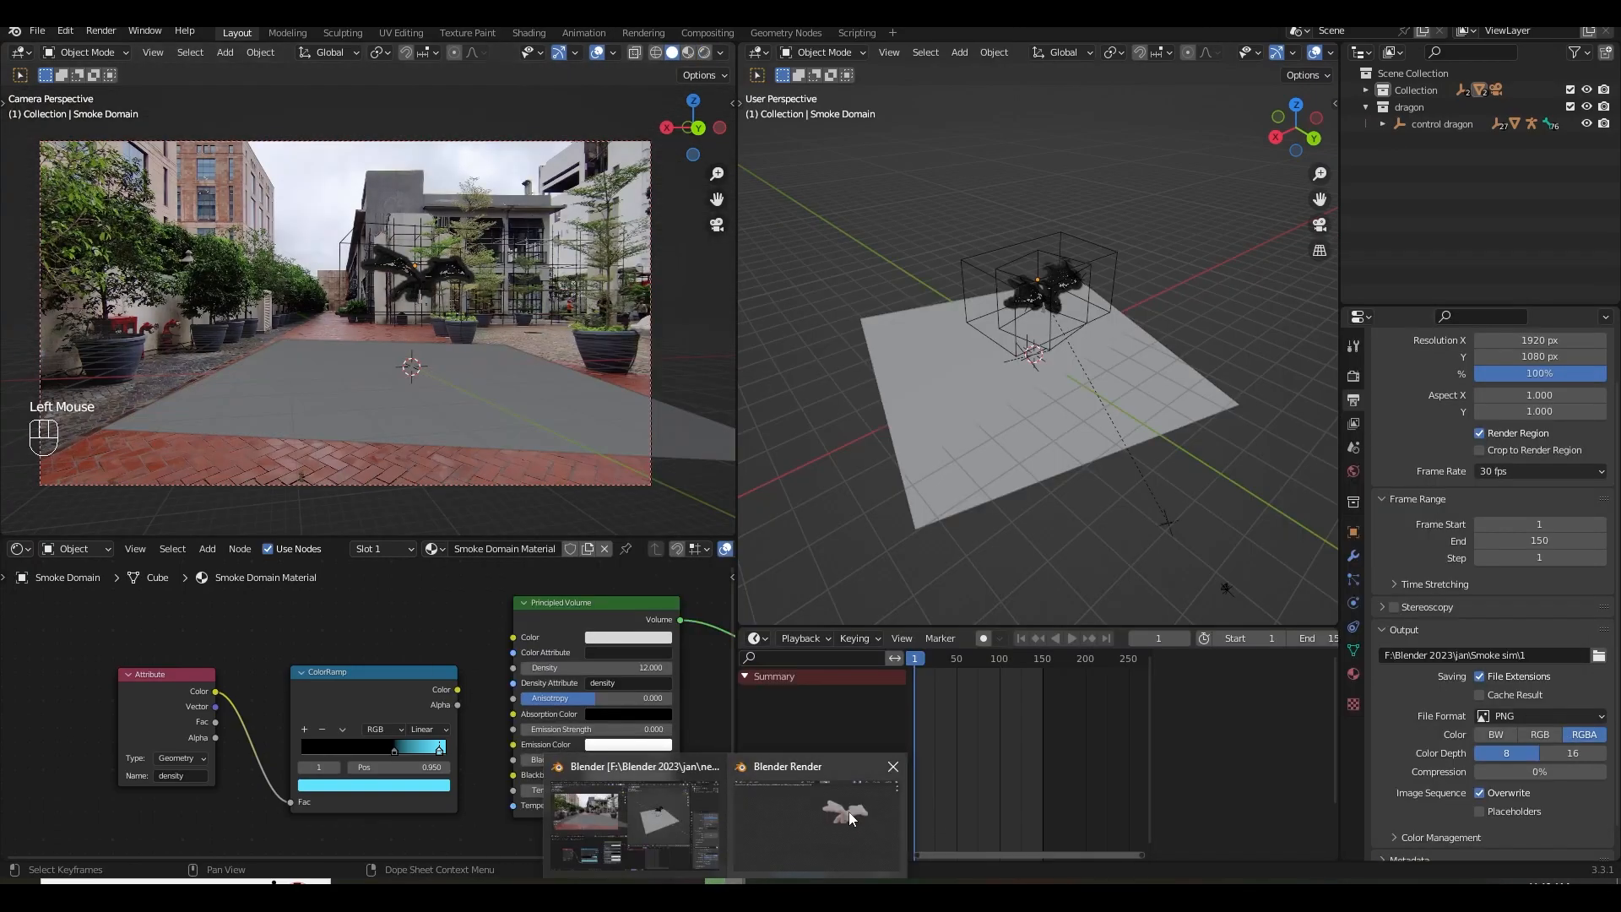
{"action": "left_click", "coordinate": [836, 823]}
{"action": "scroll", "coordinate": [1065, 511], "scroll_direction": "up", "scroll_amount": 3}
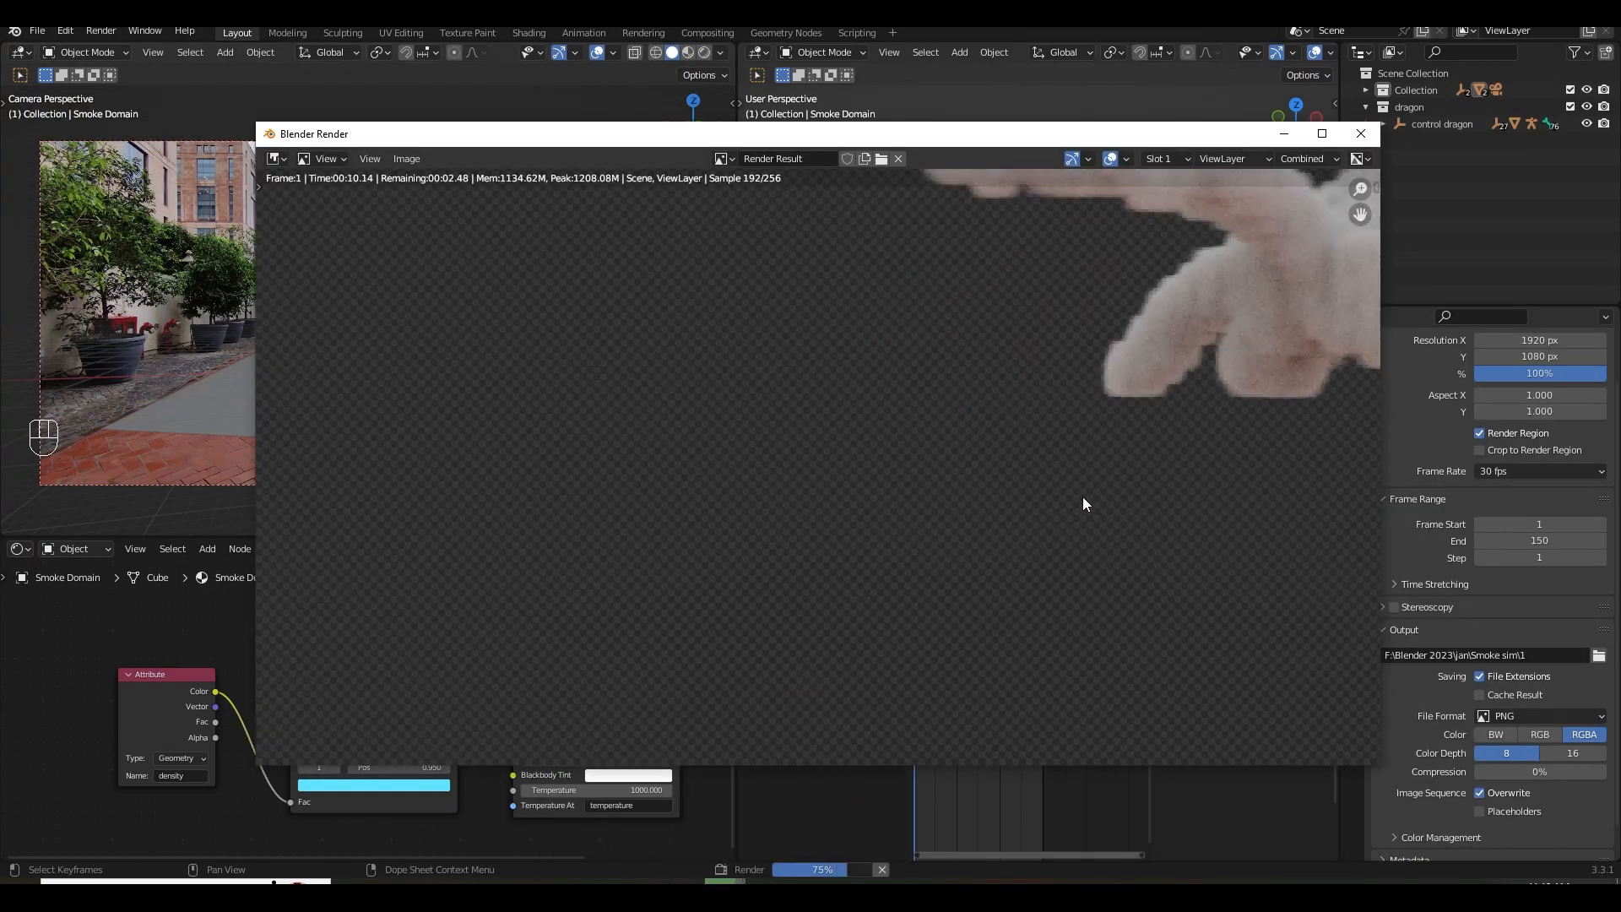
{"action": "scroll", "coordinate": [817, 611], "scroll_direction": "down", "scroll_amount": 3}
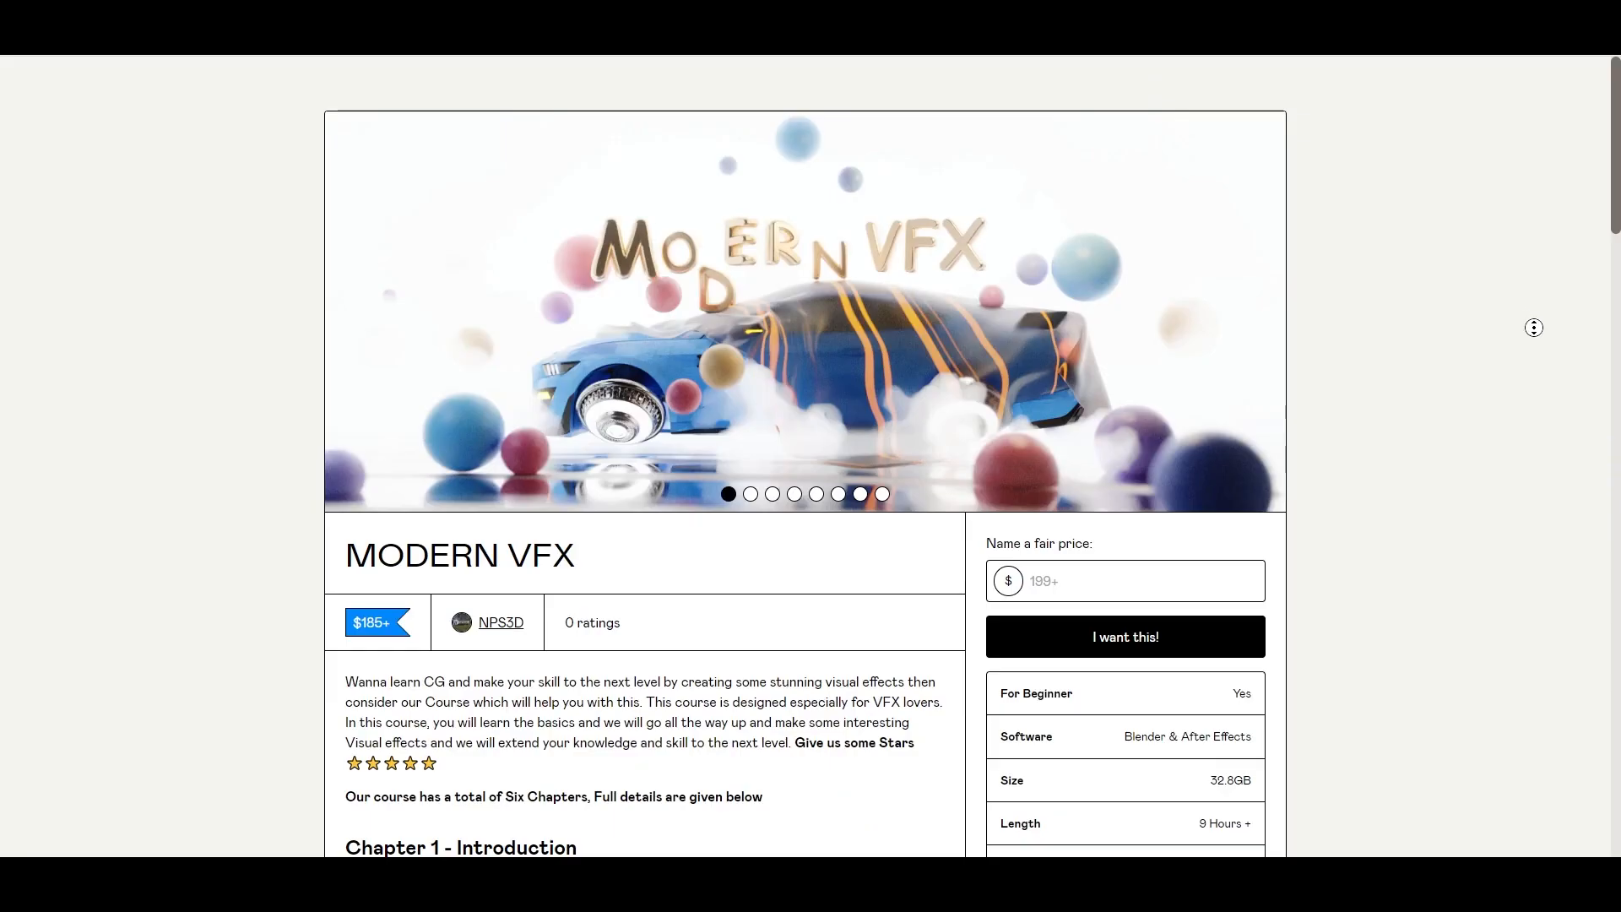
Switch to the browser and look through the chapters on the MODERN VFX course page.
{"action": "scroll", "coordinate": [1534, 328], "scroll_direction": "down", "scroll_amount": 2}
{"action": "scroll", "coordinate": [1532, 371], "scroll_direction": "down", "scroll_amount": 7}
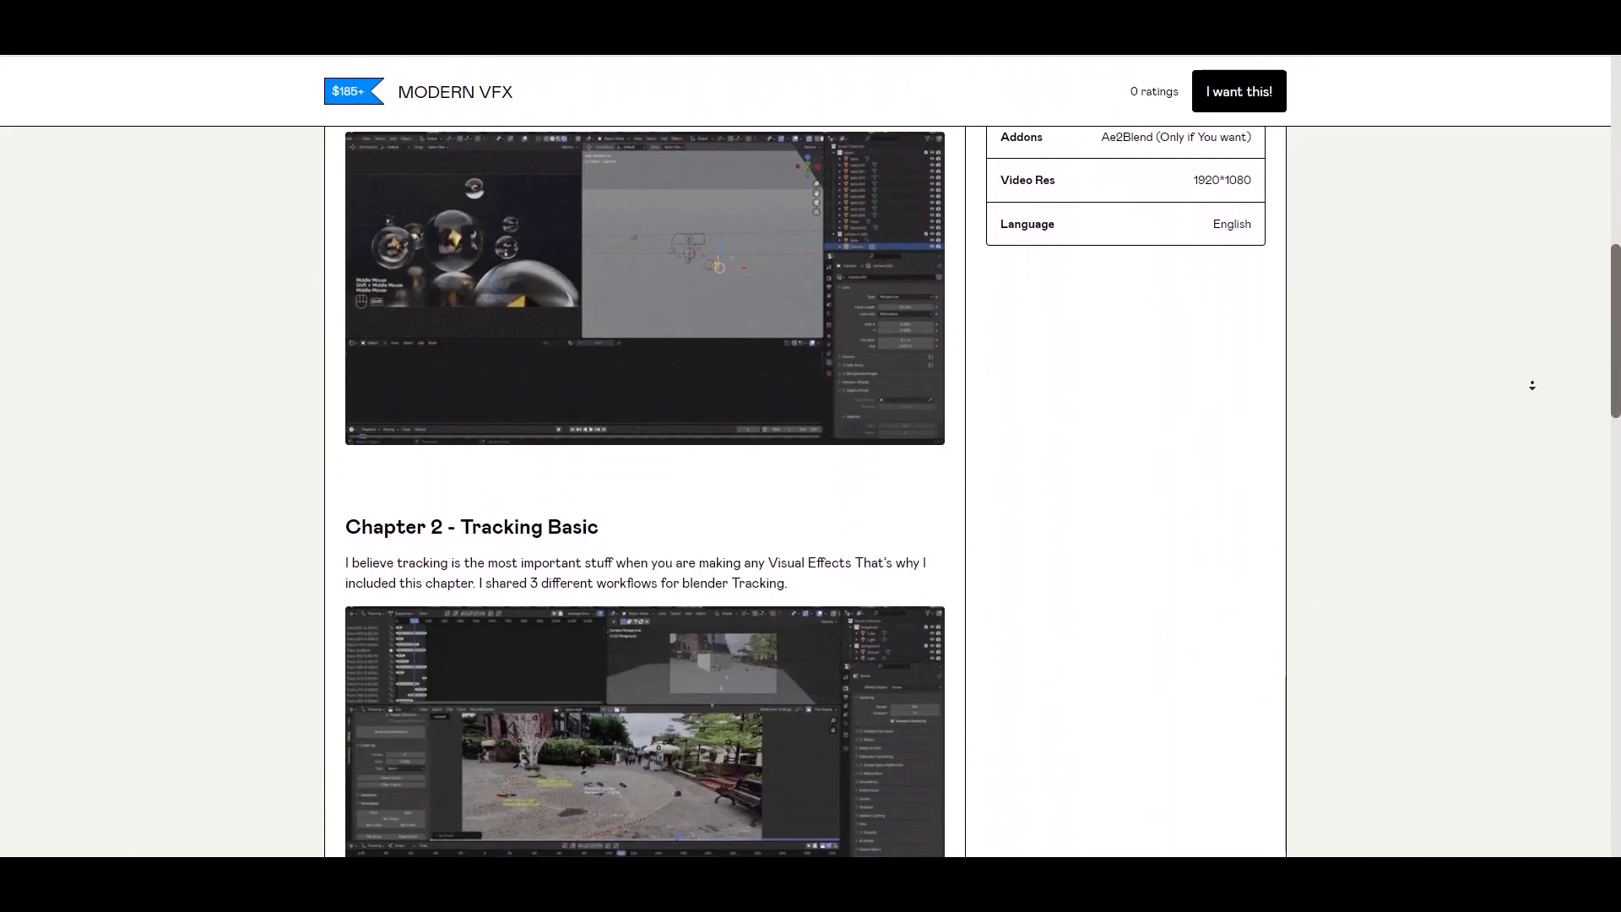
{"action": "scroll", "coordinate": [1532, 384], "scroll_direction": "down", "scroll_amount": 11}
{"action": "scroll", "coordinate": [1532, 388], "scroll_direction": "down", "scroll_amount": 11}
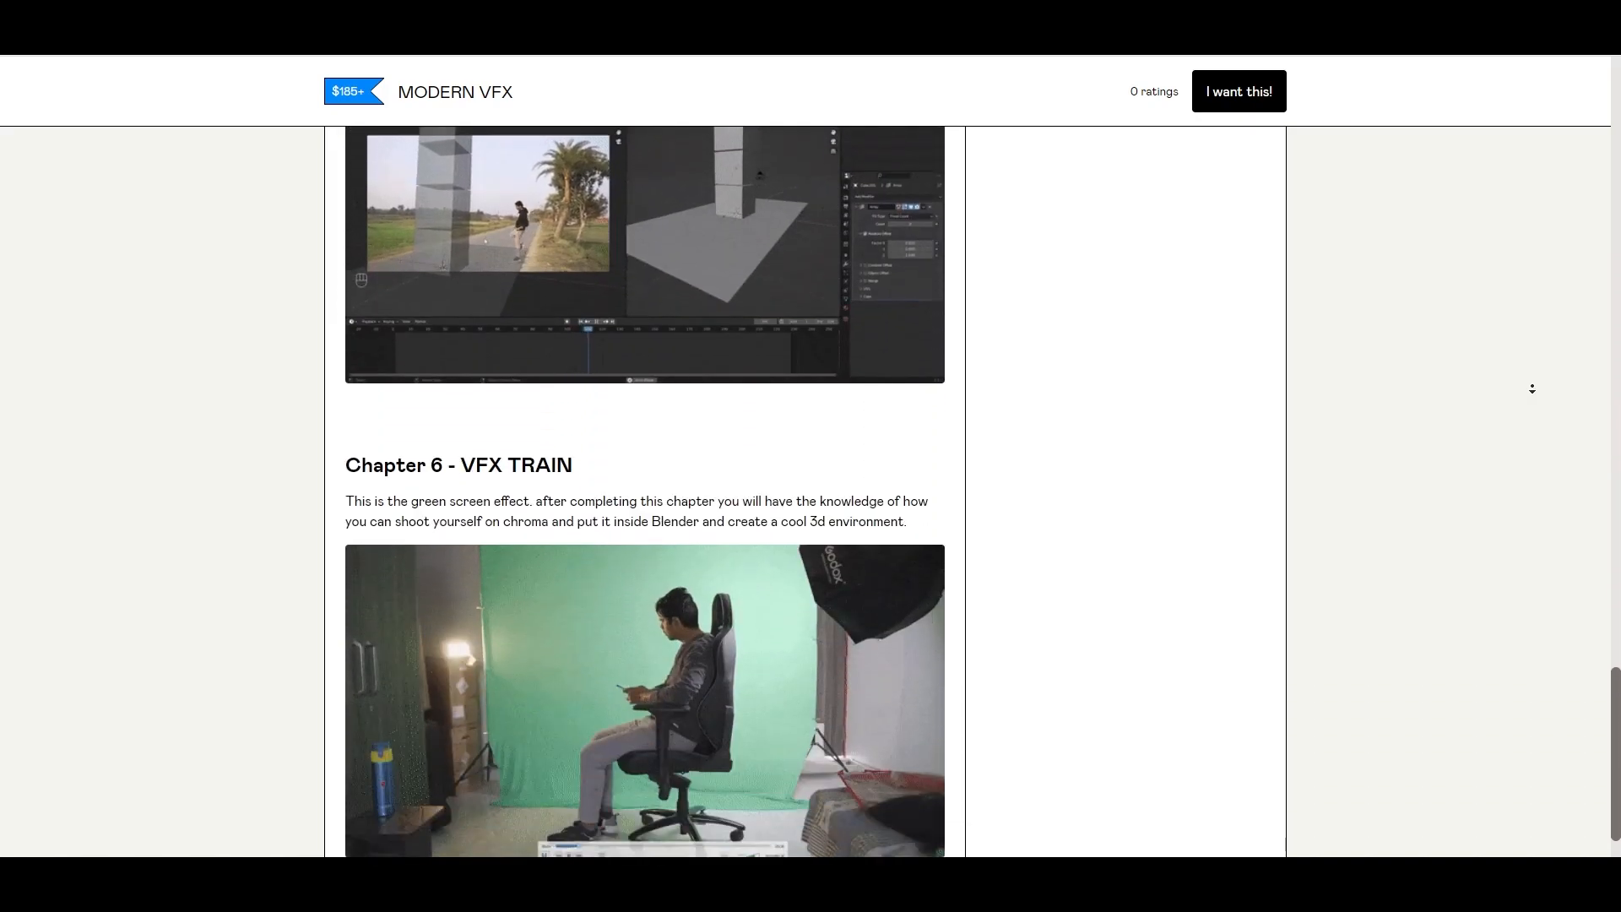
{"action": "scroll", "coordinate": [1532, 389], "scroll_direction": "down", "scroll_amount": 2}
{"action": "middle_click", "coordinate": [1534, 521]}
{"action": "scroll", "coordinate": [1534, 521], "scroll_direction": "up", "scroll_amount": 20}
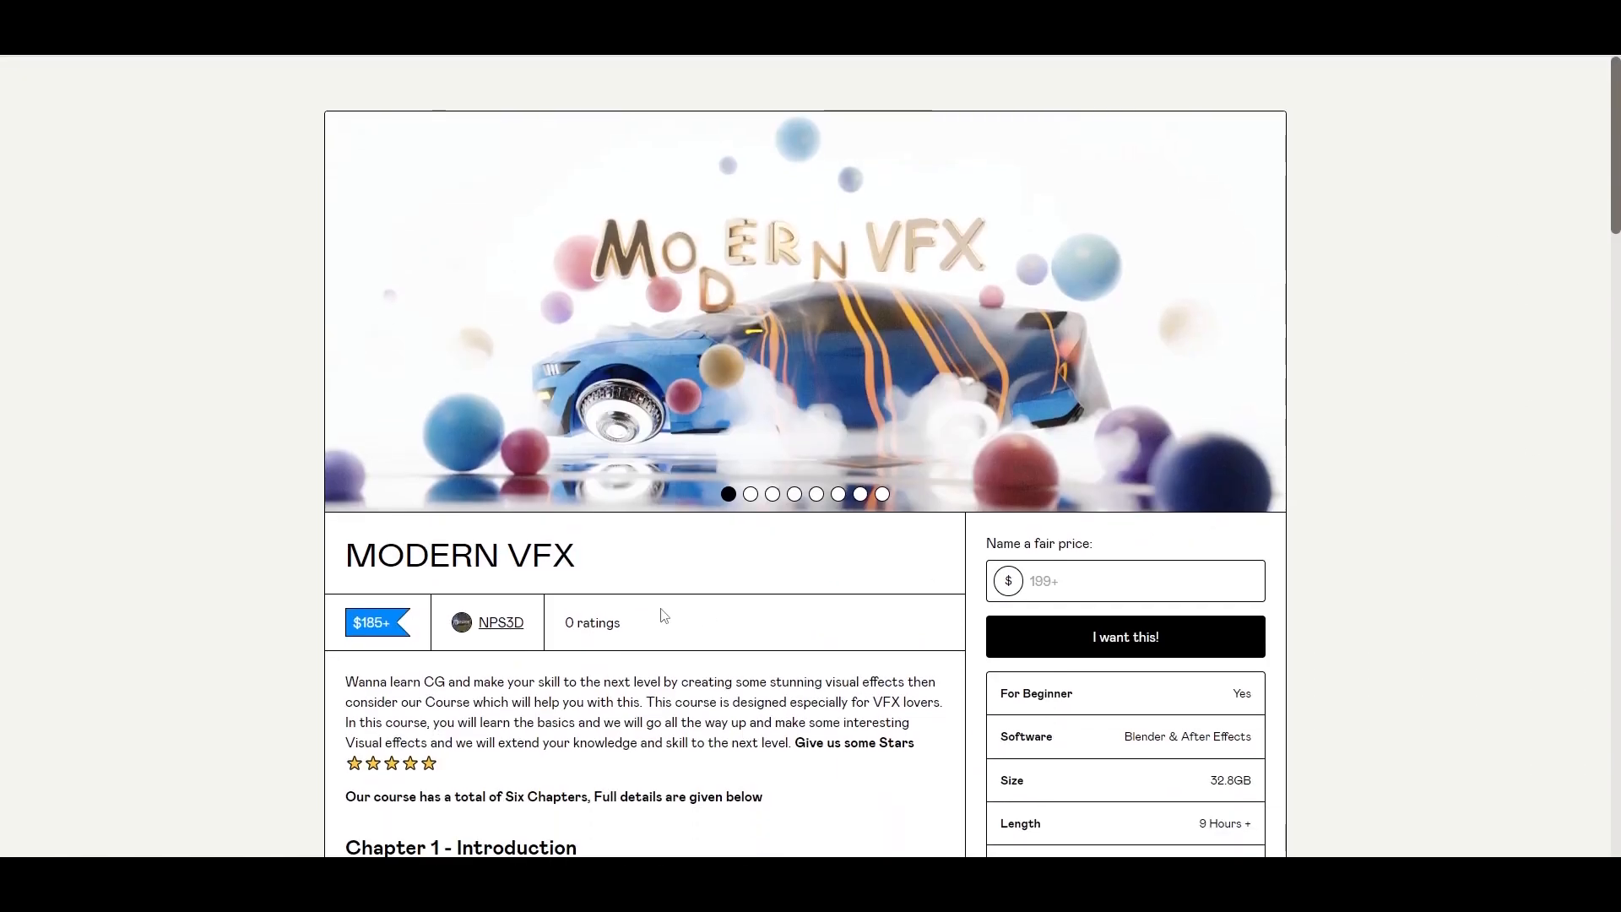
Enter 185 as the fair price for the MODERN VFX course and proceed with the order.
{"action": "left_click", "coordinate": [1102, 581]}
{"action": "type", "text": "185"}
{"action": "left_click", "coordinate": [1102, 643]}
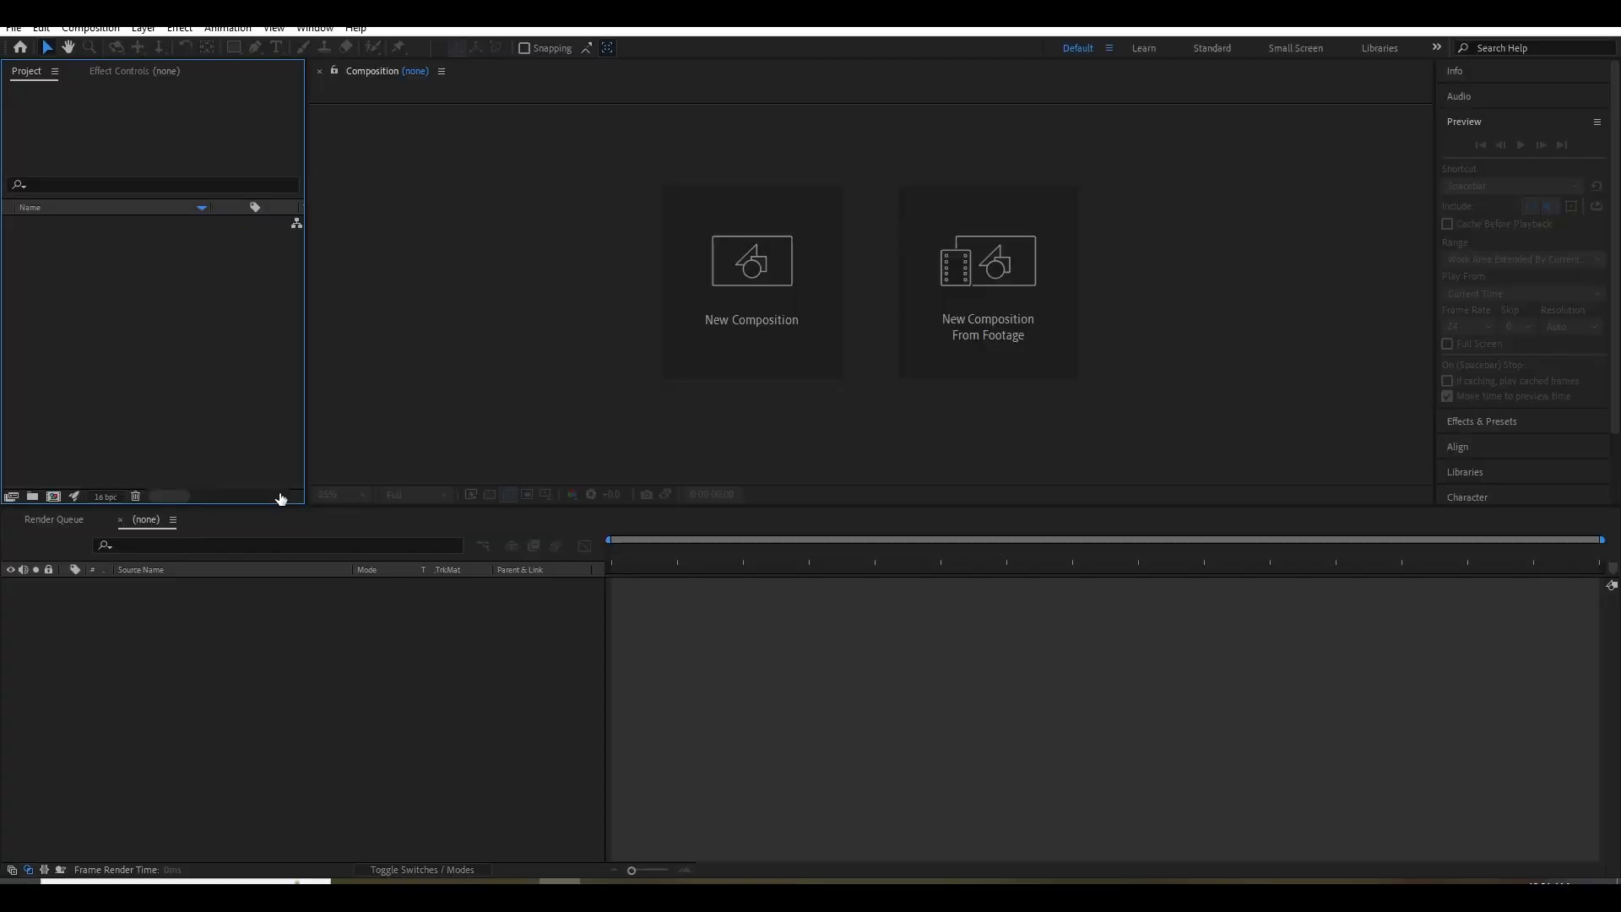
Switch to After Effects and import the smoke render starting at 10001.png from folder "2" as a PNG sequence.
{"action": "left_click", "coordinate": [10, 223]}
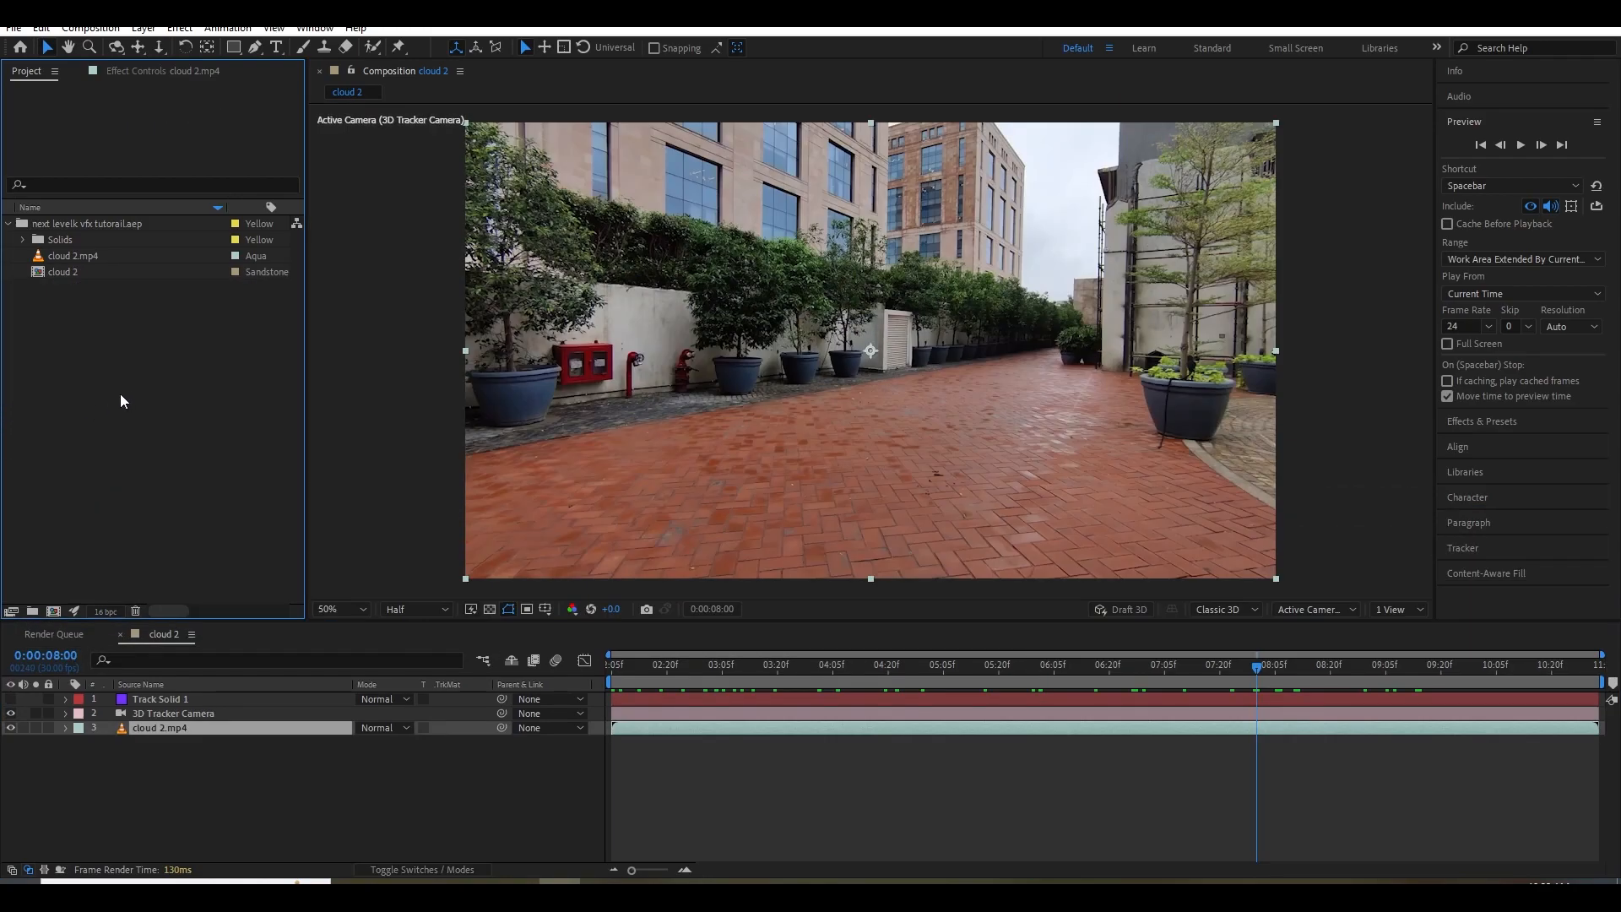
{"action": "double_click", "coordinate": [119, 393]}
{"action": "scroll", "coordinate": [363, 358], "scroll_direction": "up", "scroll_amount": 1}
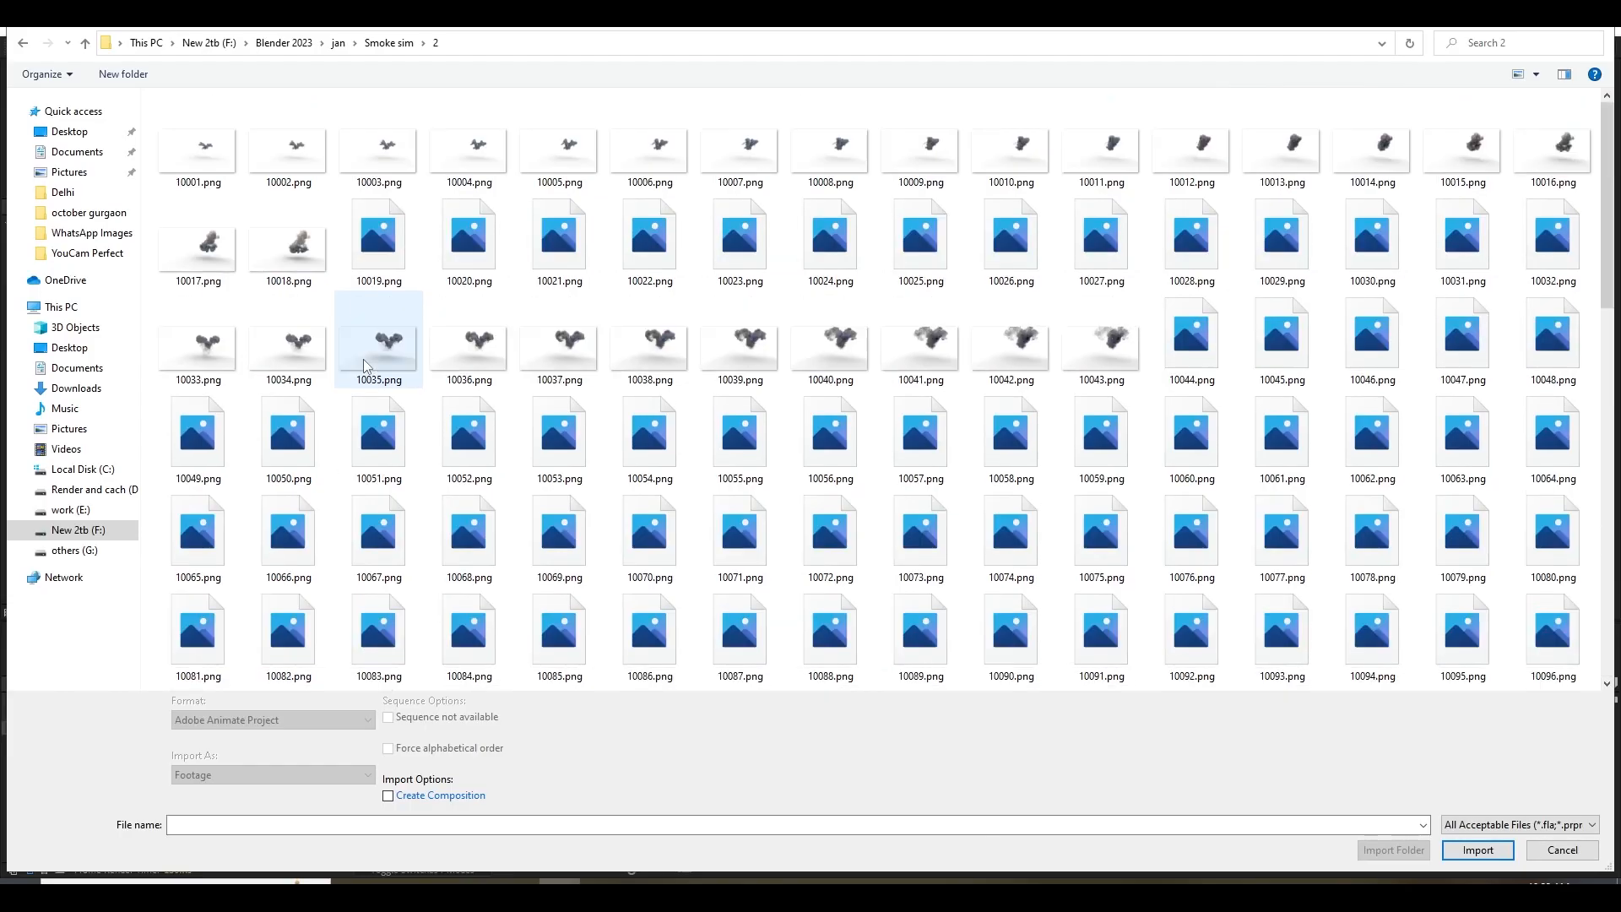
{"action": "left_click", "coordinate": [201, 152]}
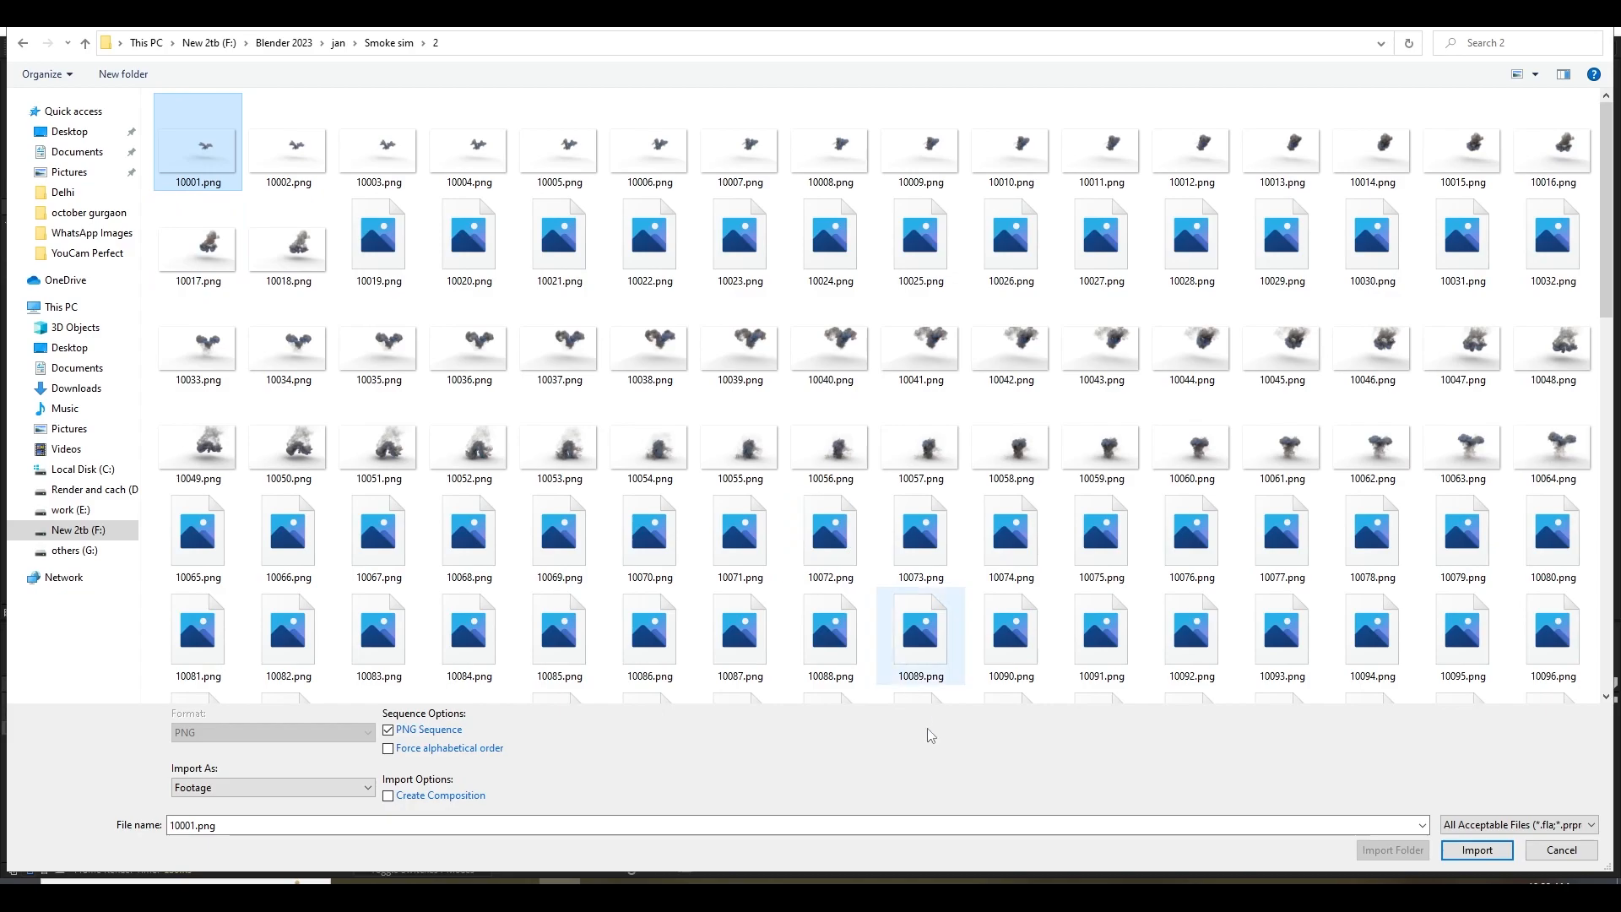
{"action": "left_click", "coordinate": [1475, 851]}
Check the frame rate in the settings of the cloud 2 composition.
{"action": "right_click", "coordinate": [65, 289]}
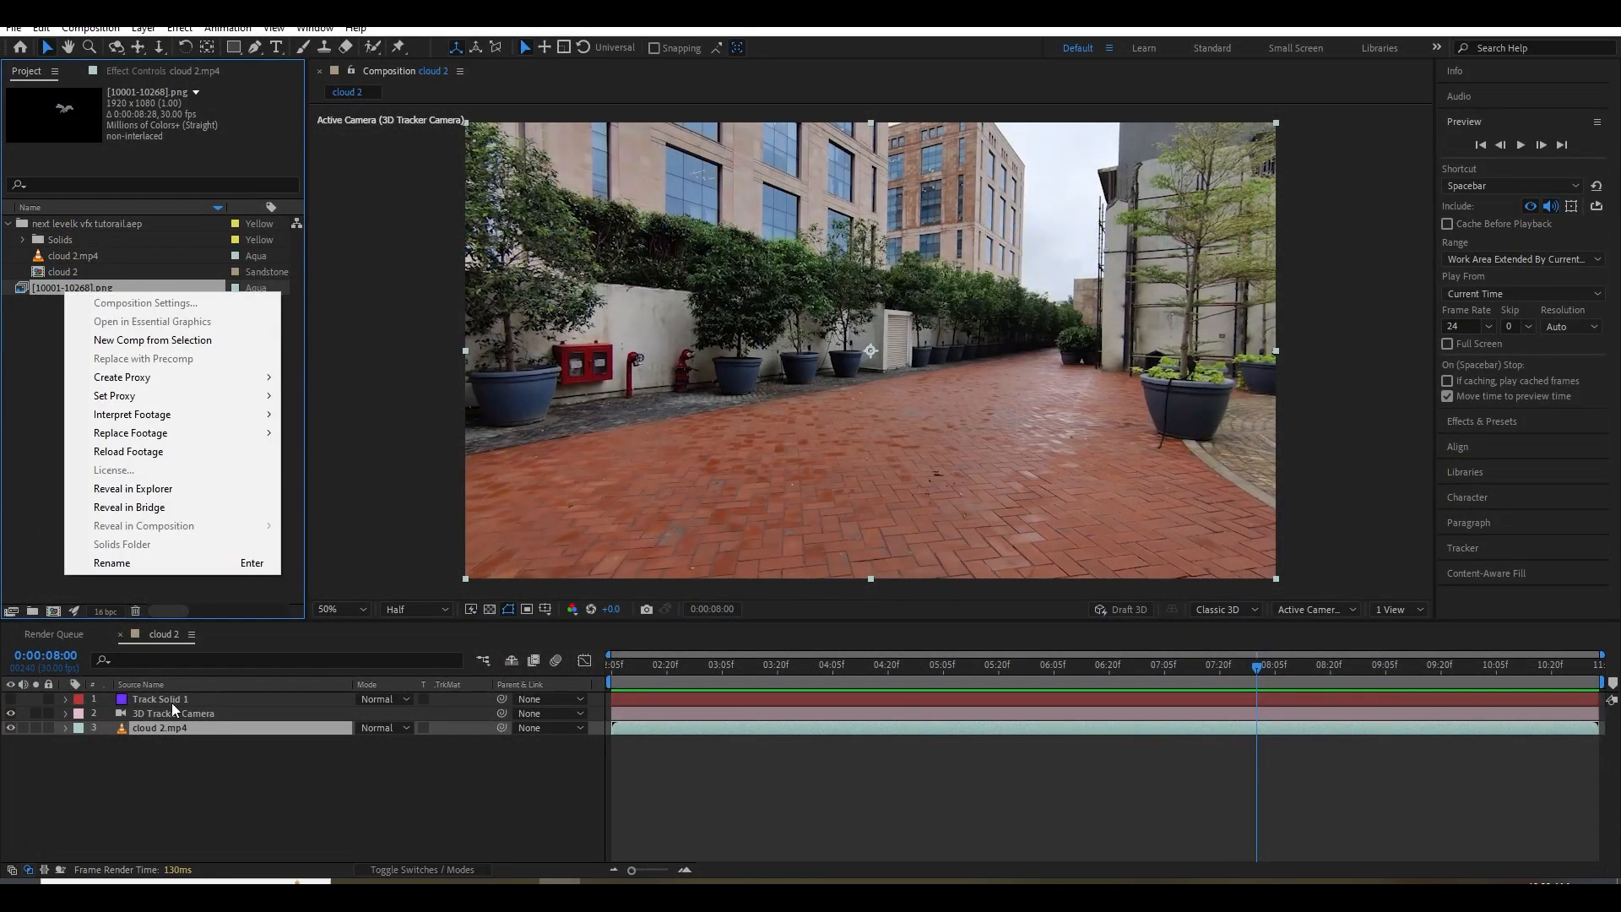
{"action": "left_click", "coordinate": [185, 764]}
{"action": "left_click", "coordinate": [90, 28]}
{"action": "left_click", "coordinate": [123, 69]}
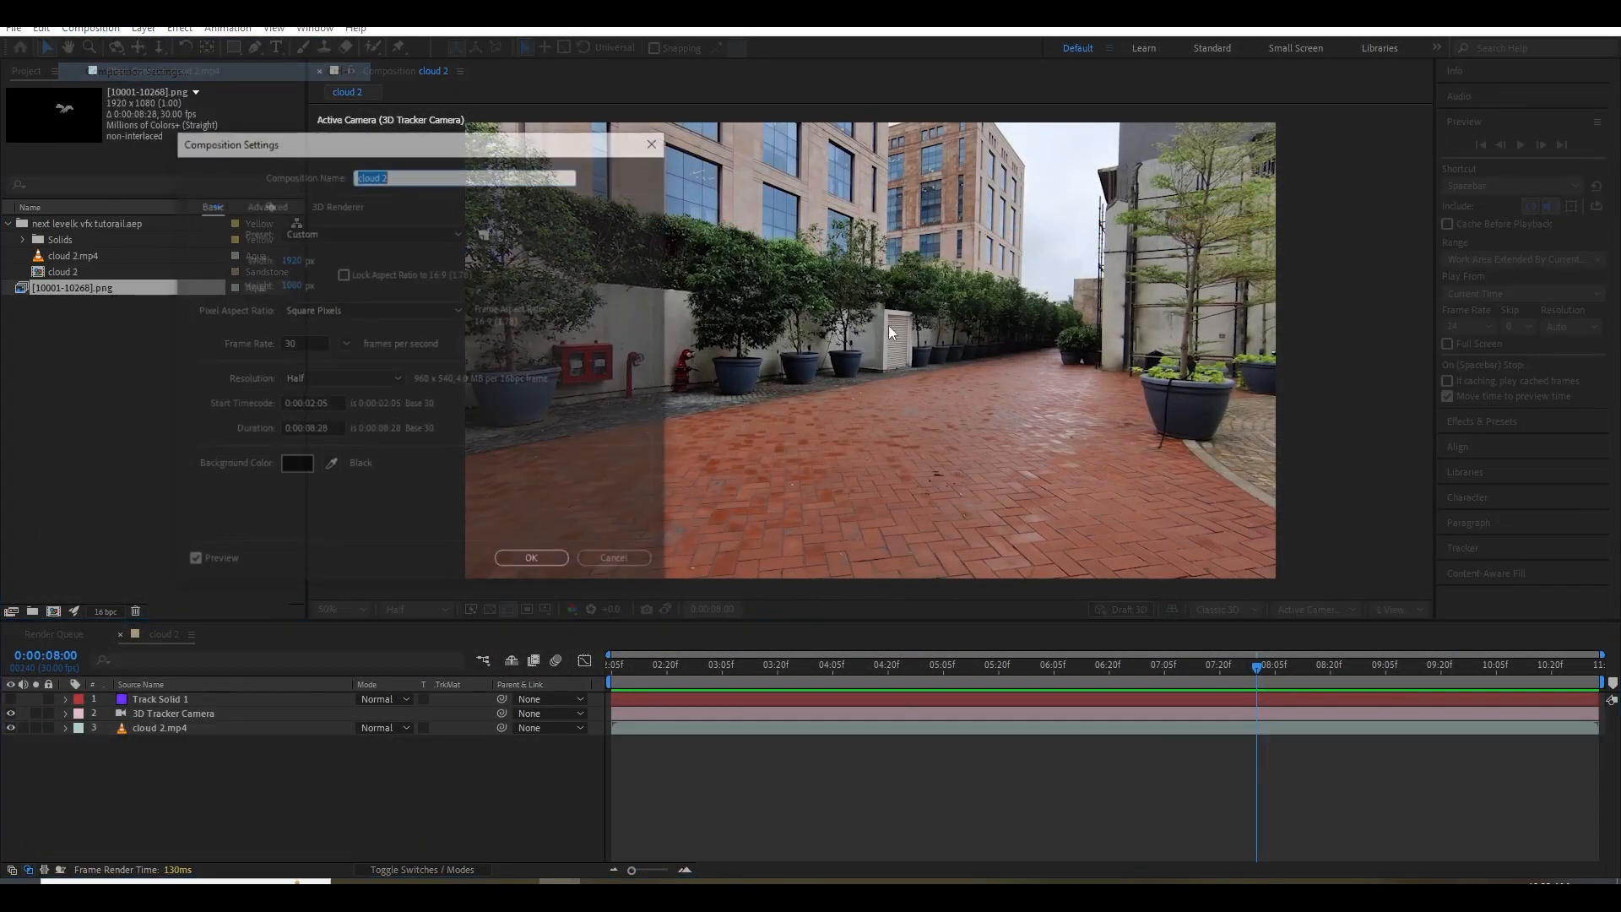
{"action": "left_click", "coordinate": [618, 561]}
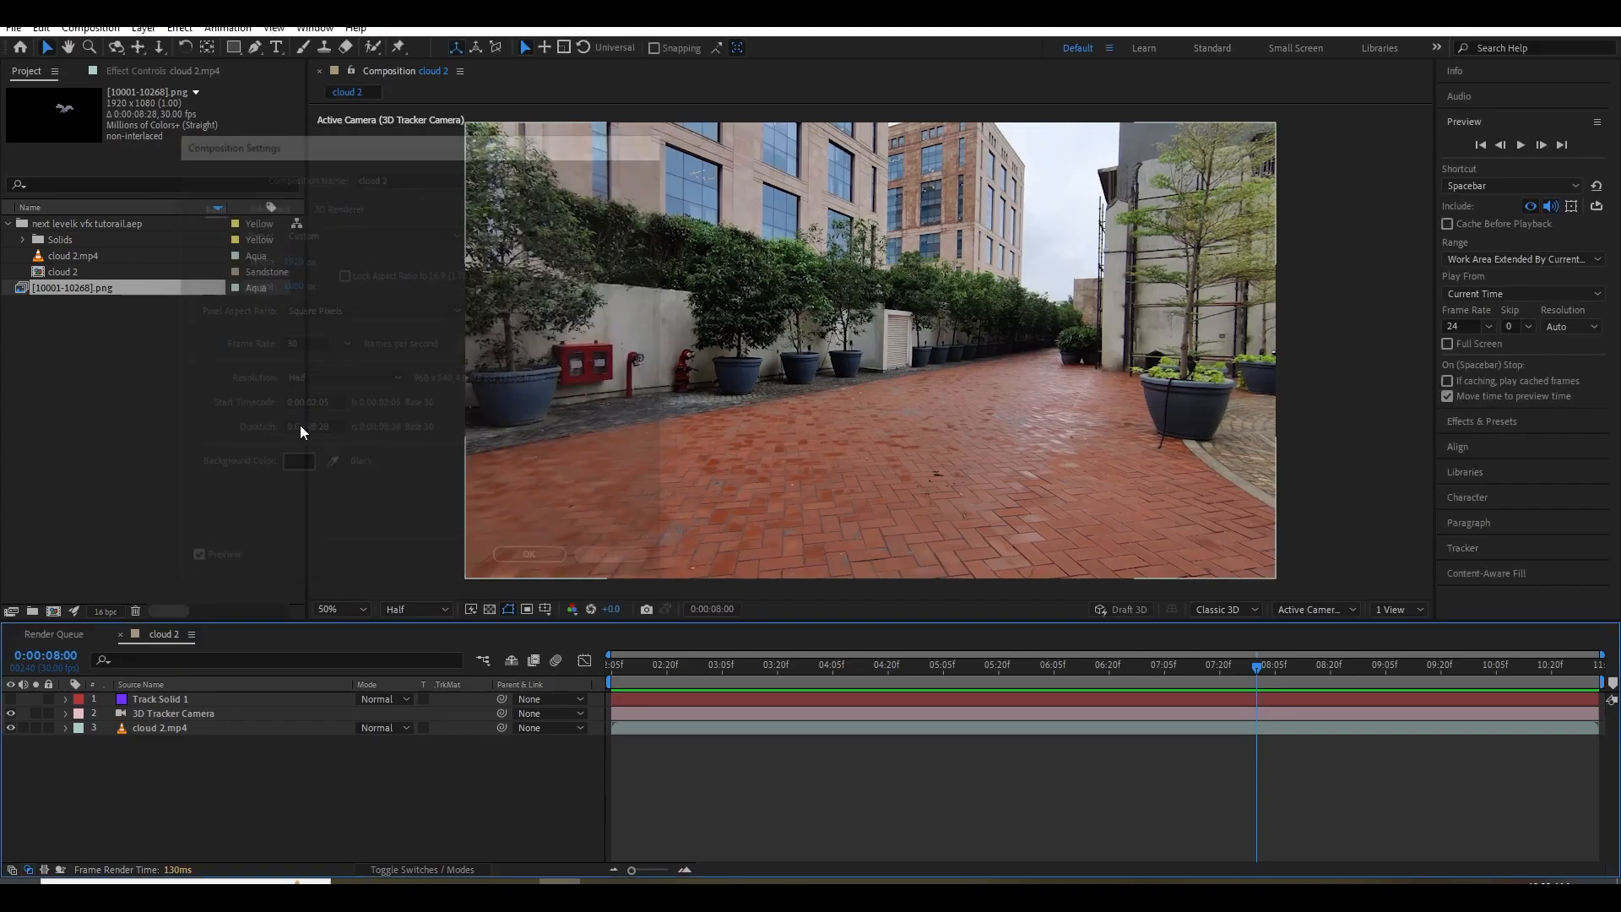
Interpret the imported smoke sequence at 30 frames per second and place it as the top layer of cloud 2.
{"action": "right_click", "coordinate": [102, 291]}
{"action": "mouse_move", "coordinate": [166, 422]}
{"action": "left_click", "coordinate": [358, 415]}
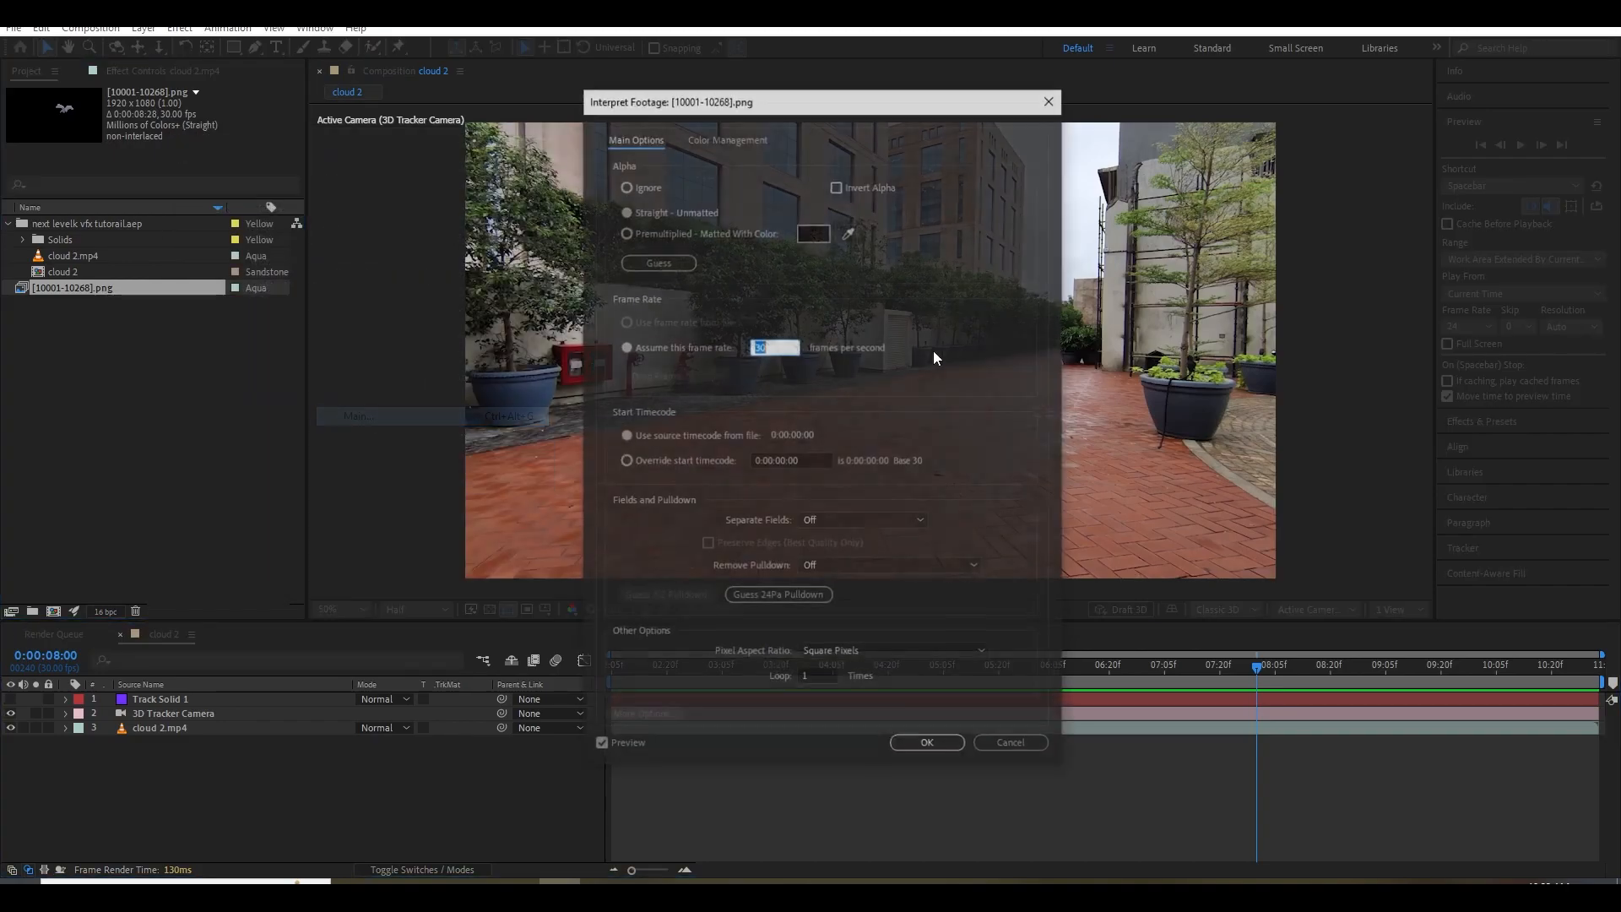
{"action": "left_click", "coordinate": [928, 745]}
{"action": "left_click_drag", "start_coordinate": [54, 287], "coordinate": [194, 696]}
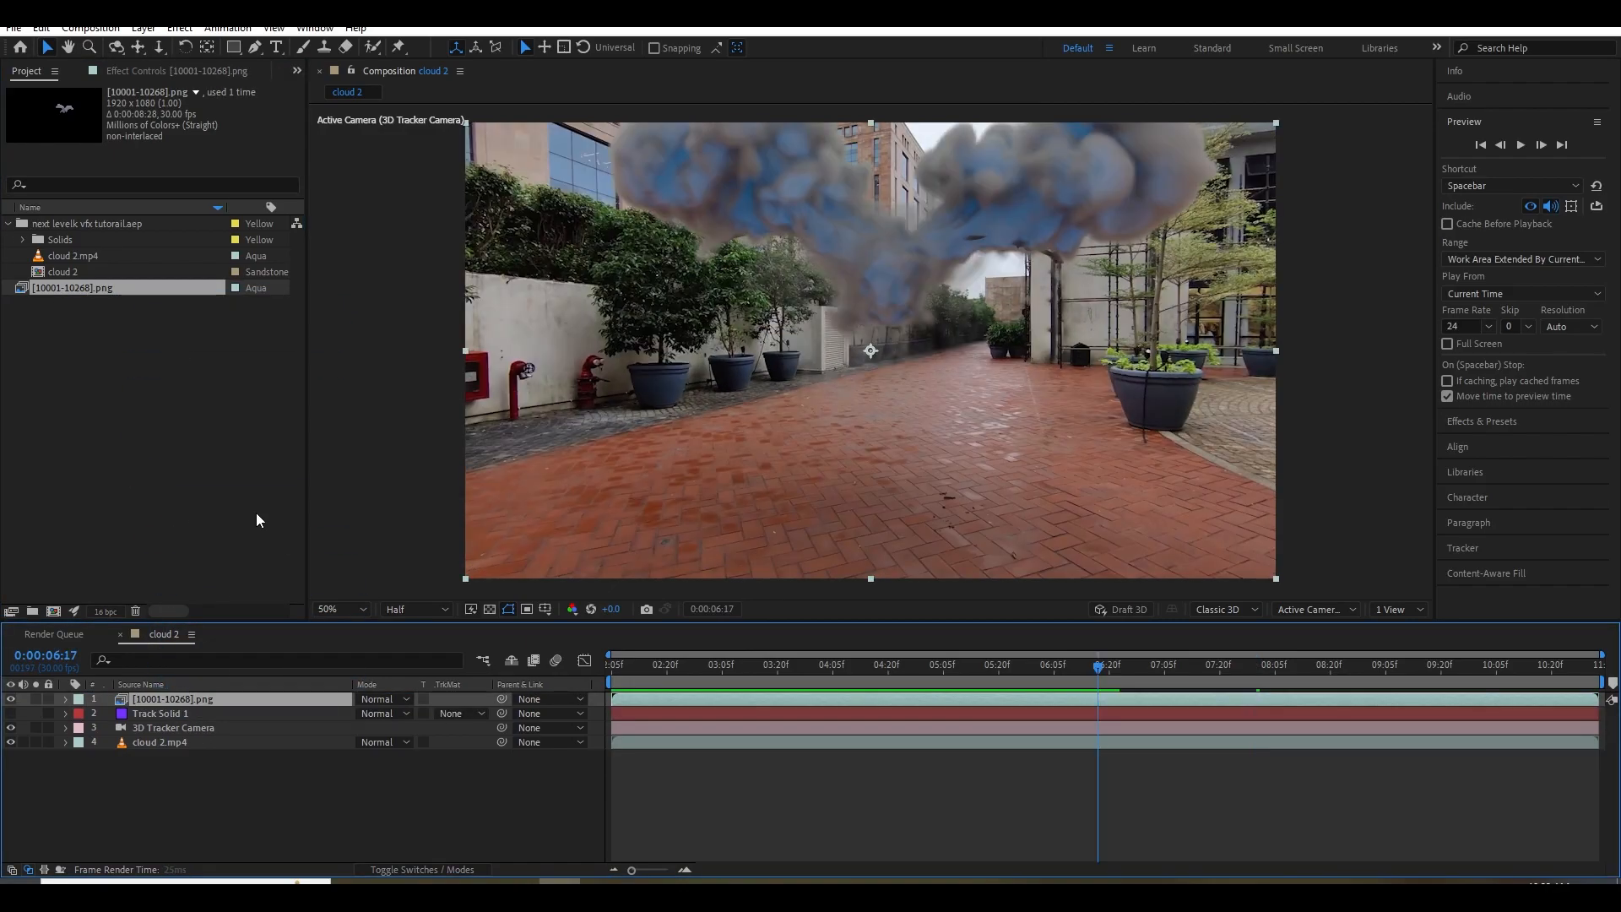
{"action": "double_click", "coordinate": [250, 493]}
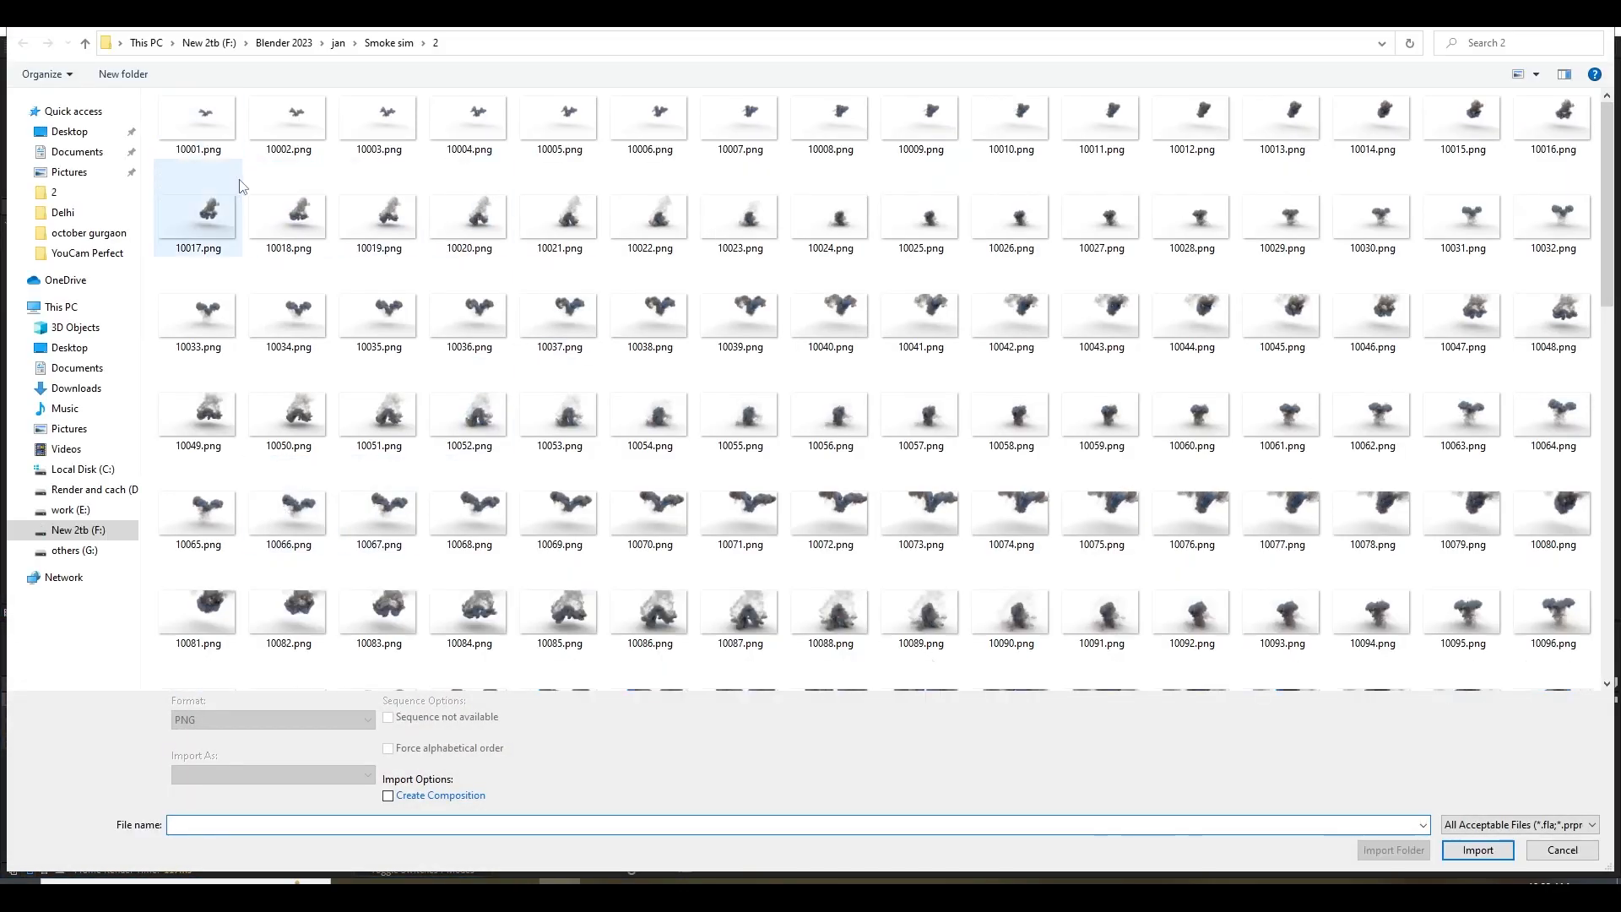
{"action": "left_click", "coordinate": [392, 45]}
{"action": "left_click", "coordinate": [289, 127]}
{"action": "left_click", "coordinate": [1476, 849]}
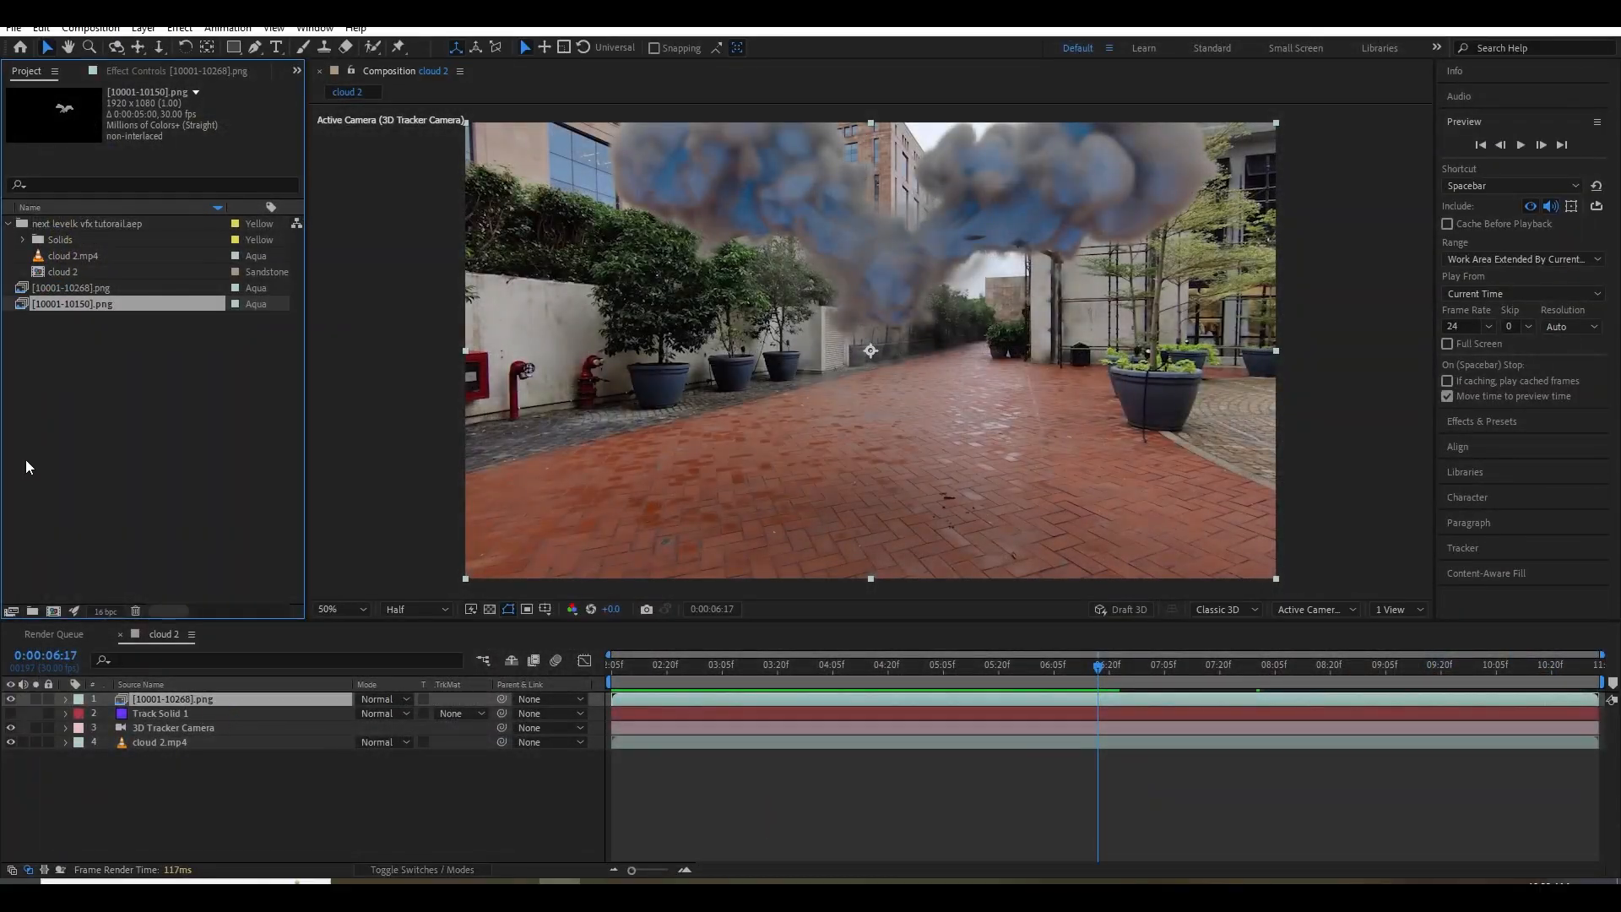
{"action": "left_click_drag", "start_coordinate": [79, 306], "coordinate": [179, 692]}
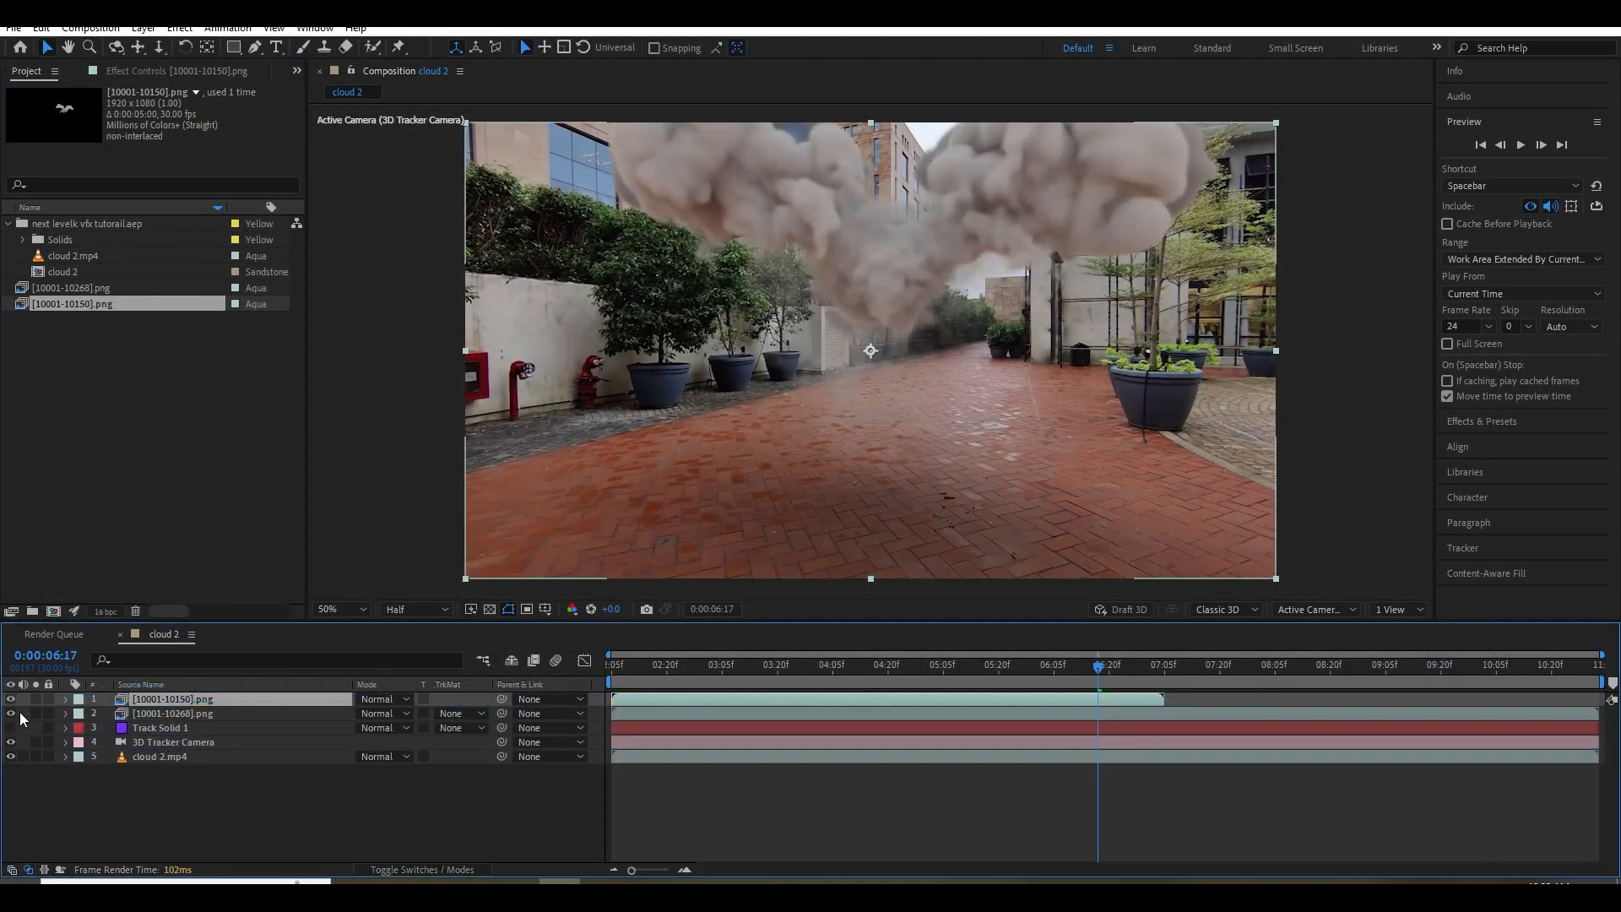
Play the composition from its start and compare the two smoke sequences by switching their layer visibility.
{"action": "left_click", "coordinate": [625, 680]}
{"action": "key", "text": "space"}
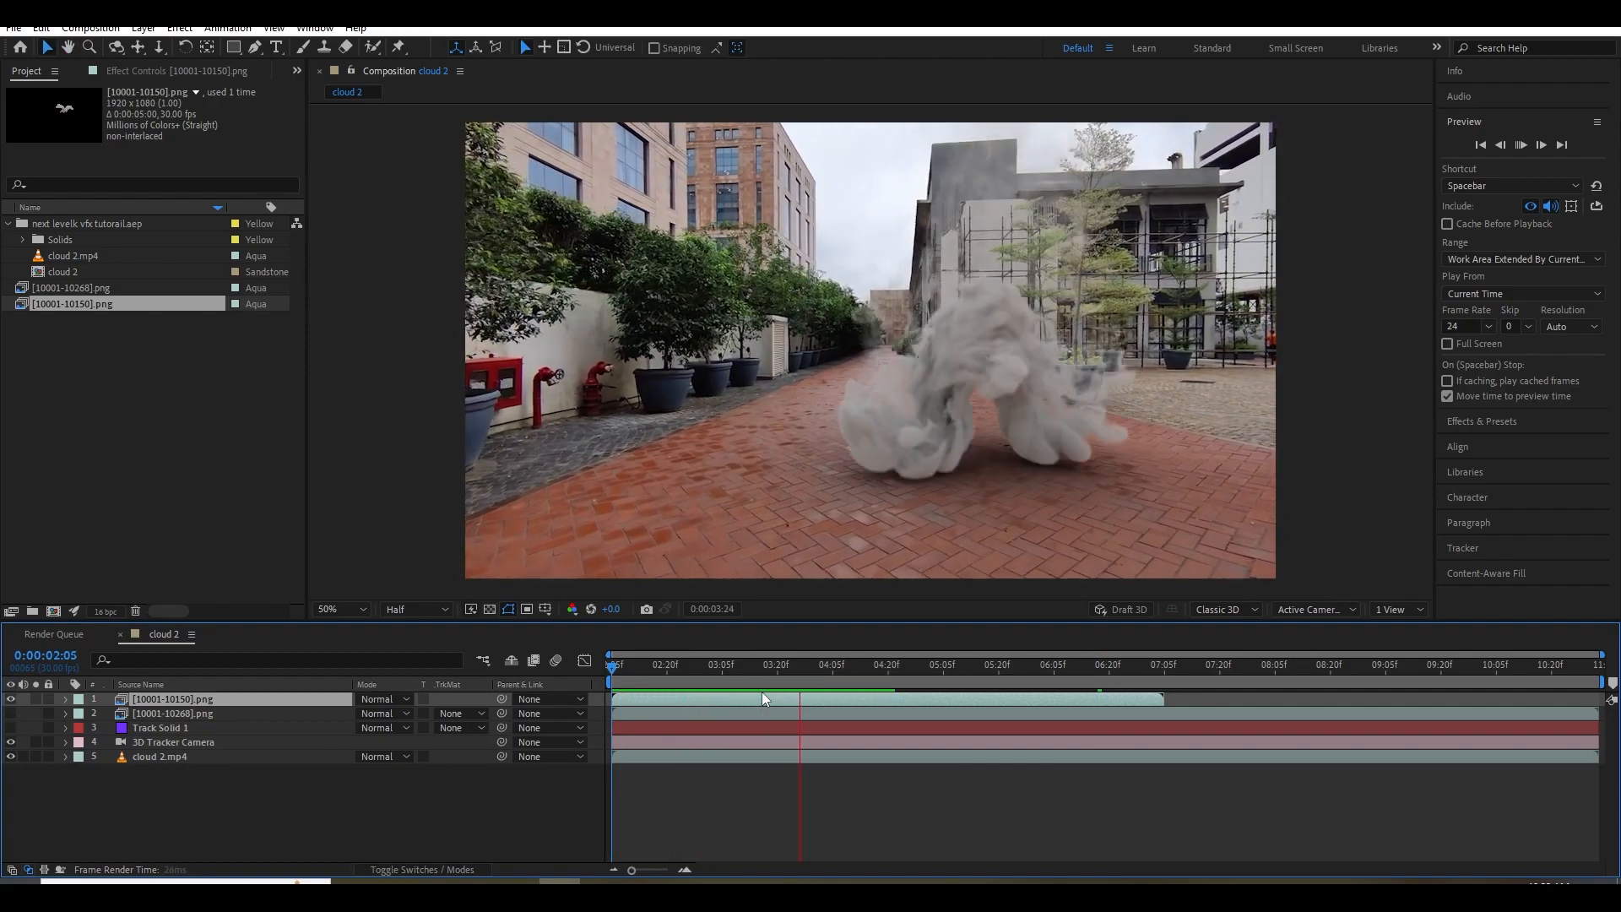
{"action": "left_click", "coordinate": [10, 698]}
{"action": "left_click", "coordinate": [10, 714]}
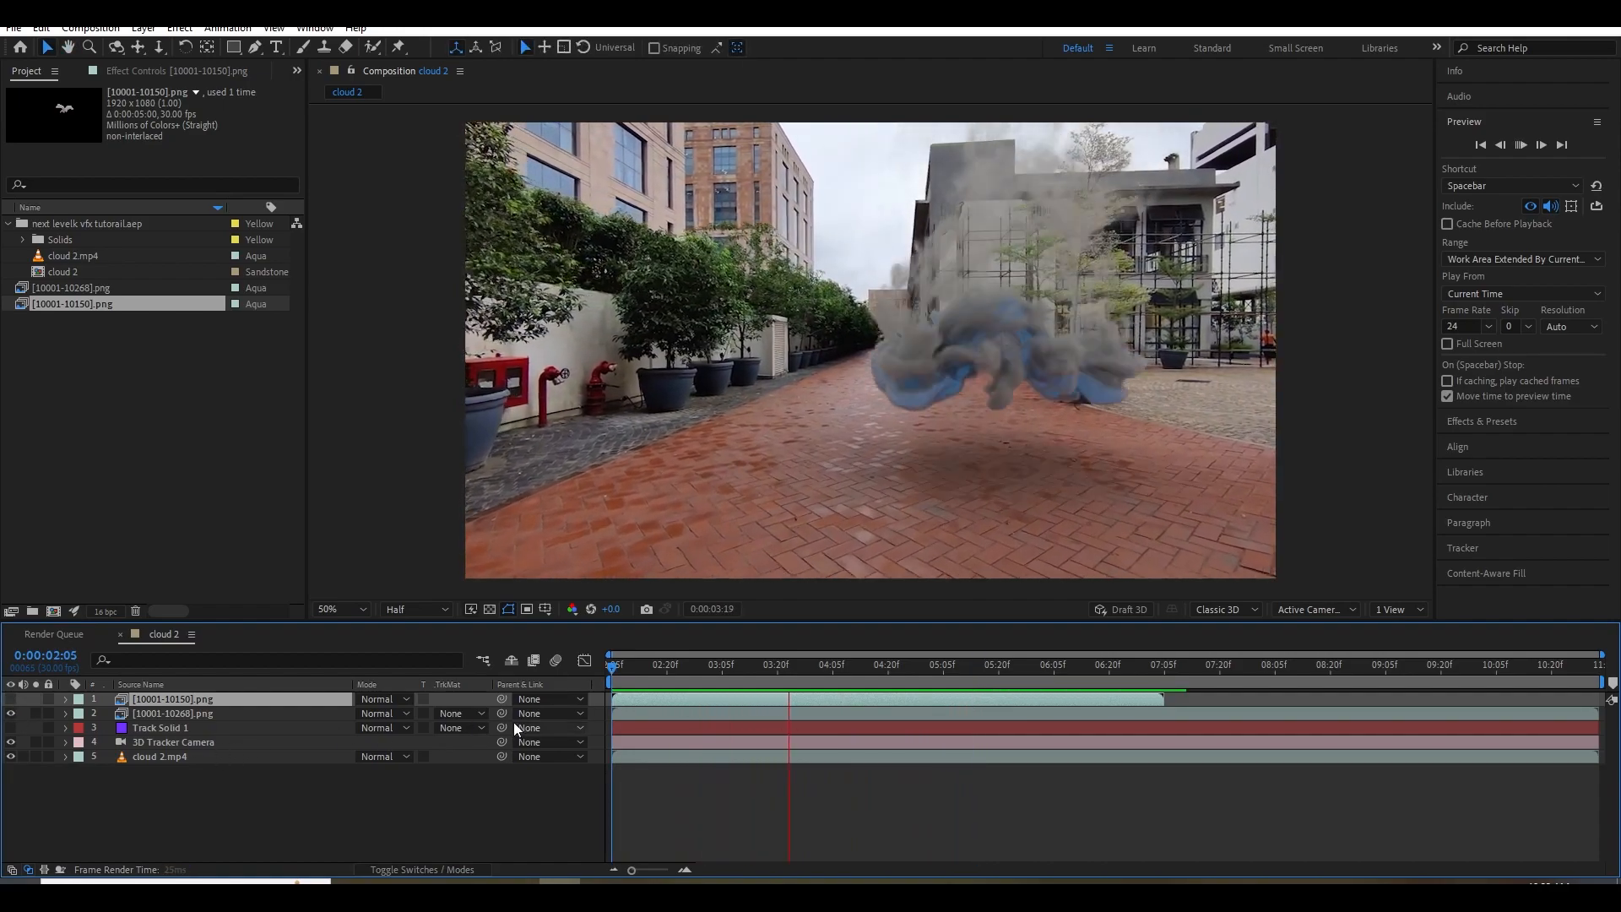
{"action": "key", "text": "Delete"}
{"action": "left_click", "coordinate": [854, 683]}
{"action": "left_click_drag", "start_coordinate": [854, 682], "coordinate": [1043, 691]}
{"action": "key", "text": "space"}
{"action": "left_click", "coordinate": [203, 701]}
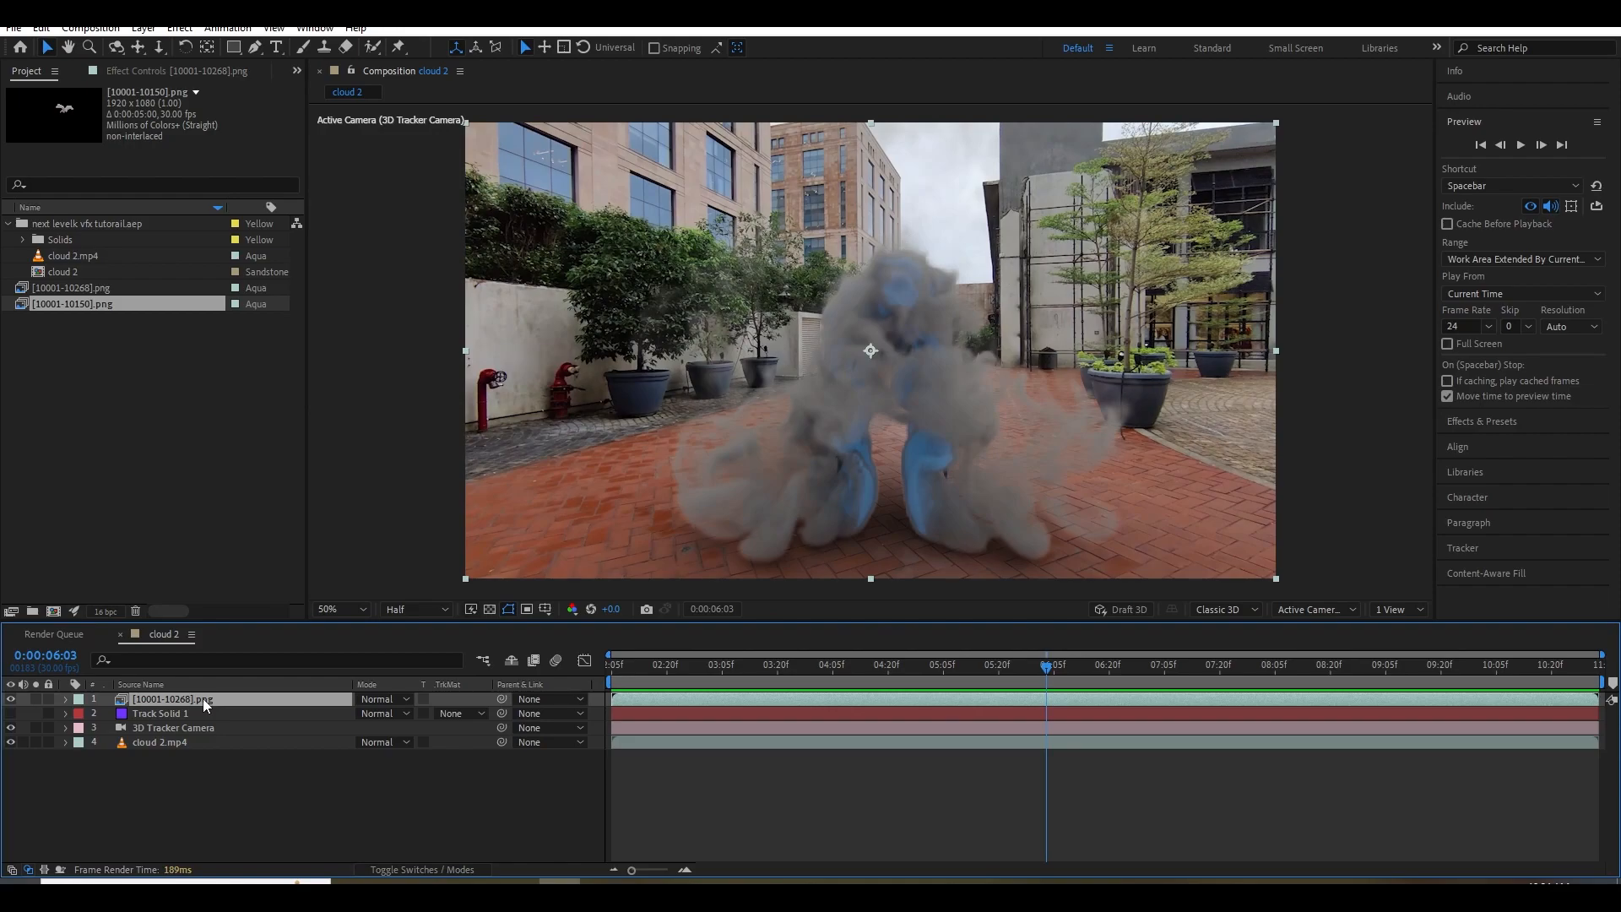
{"action": "left_click", "coordinate": [135, 75]}
{"action": "key", "text": "ctrl+space"}
{"action": "type", "text": "cu"}
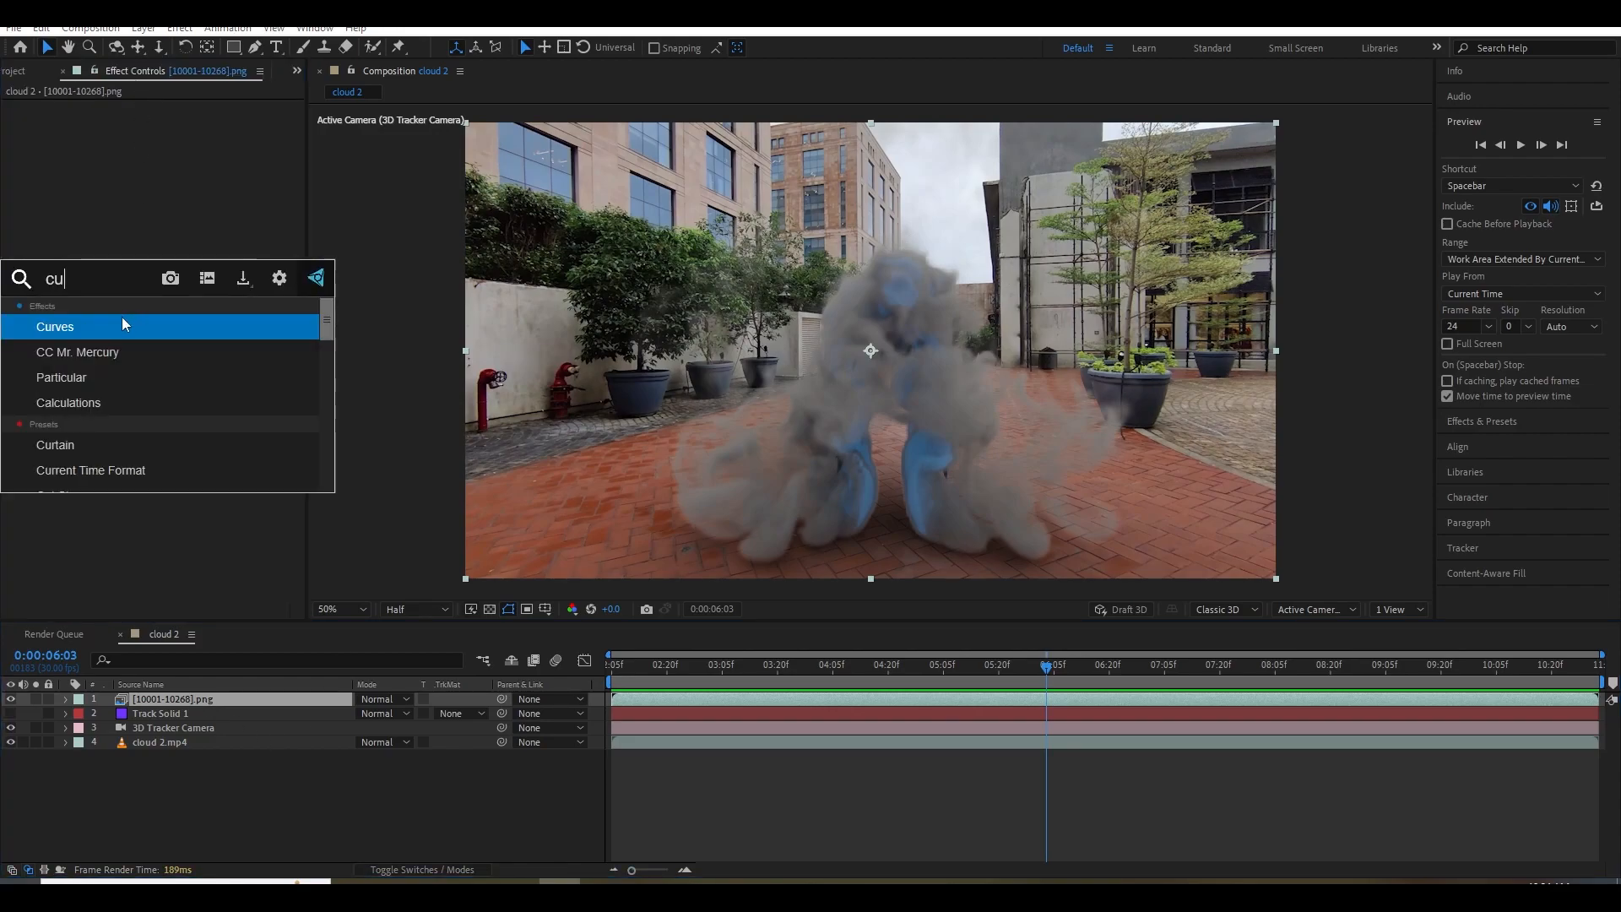
{"action": "left_click", "coordinate": [123, 319]}
{"action": "left_click_drag", "start_coordinate": [91, 331], "coordinate": [90, 347]}
{"action": "left_click_drag", "start_coordinate": [154, 294], "coordinate": [141, 263]}
{"action": "left_click", "coordinate": [184, 700]}
{"action": "key", "text": "ctrl+d"}
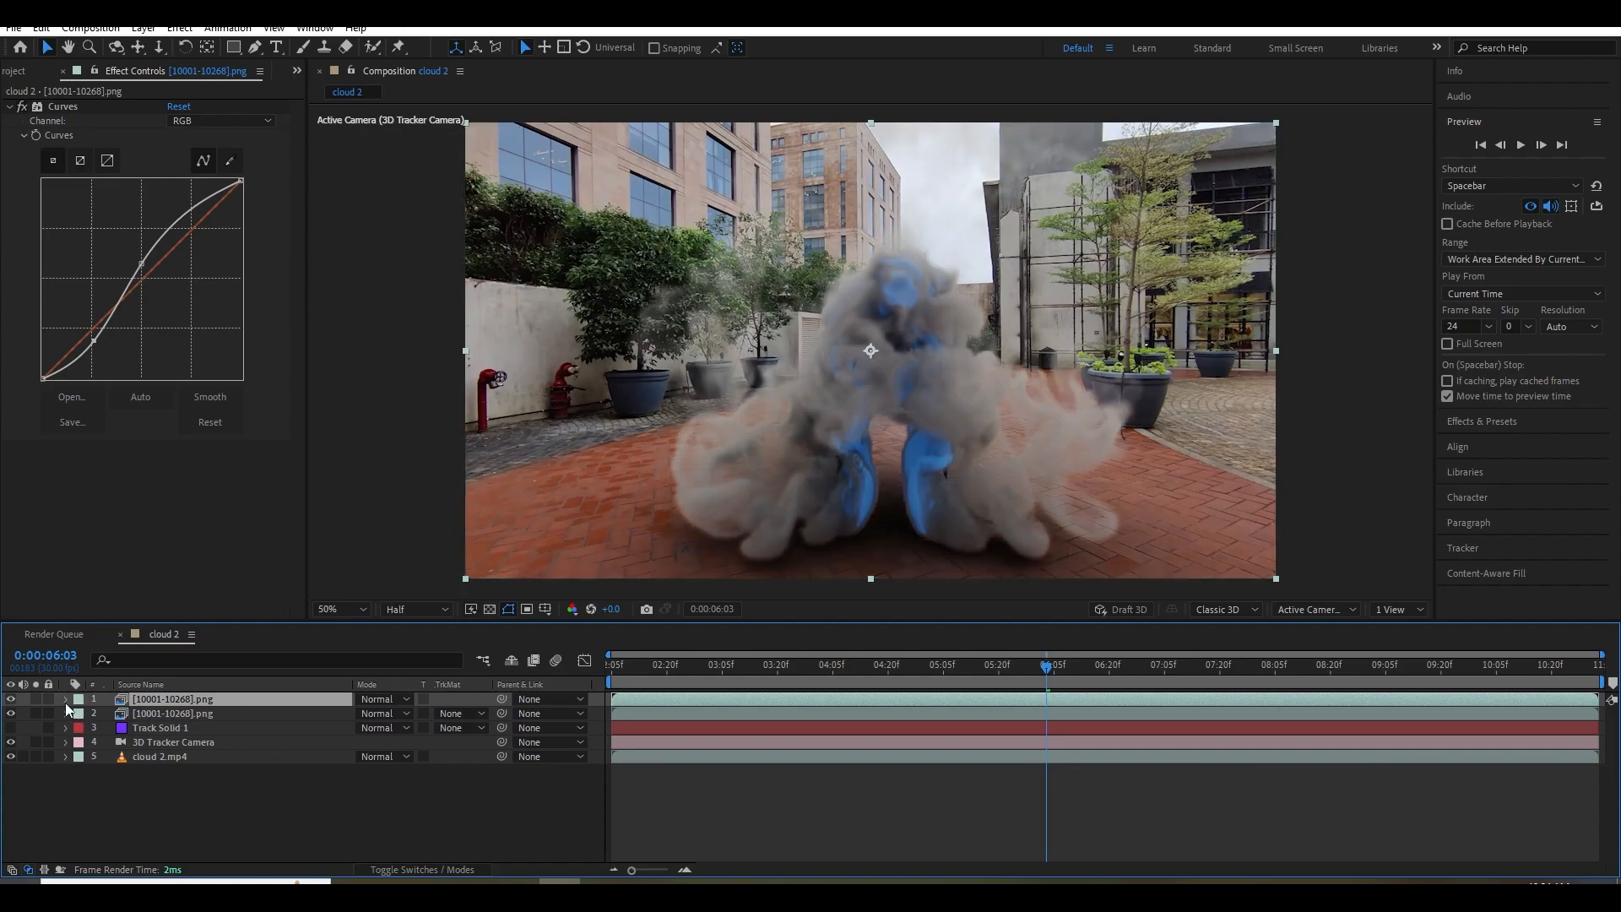
{"action": "left_click", "coordinate": [35, 699]}
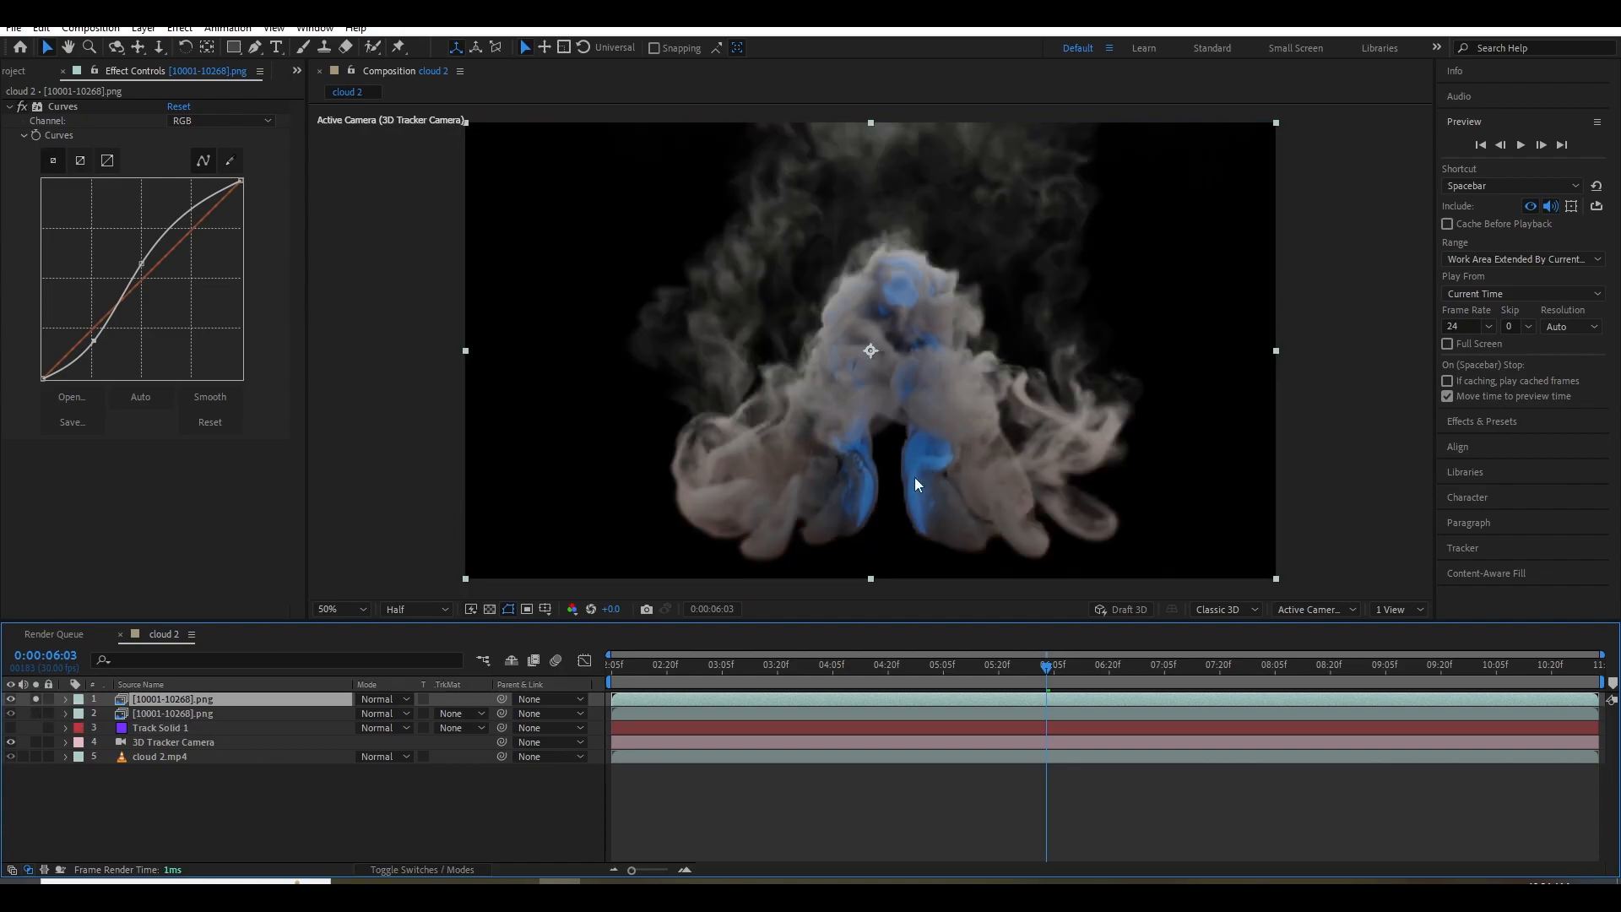
Replace the Curves effect on the soloed copy with Shift Channels, taking alpha from Saturation.
{"action": "left_click", "coordinate": [61, 111]}
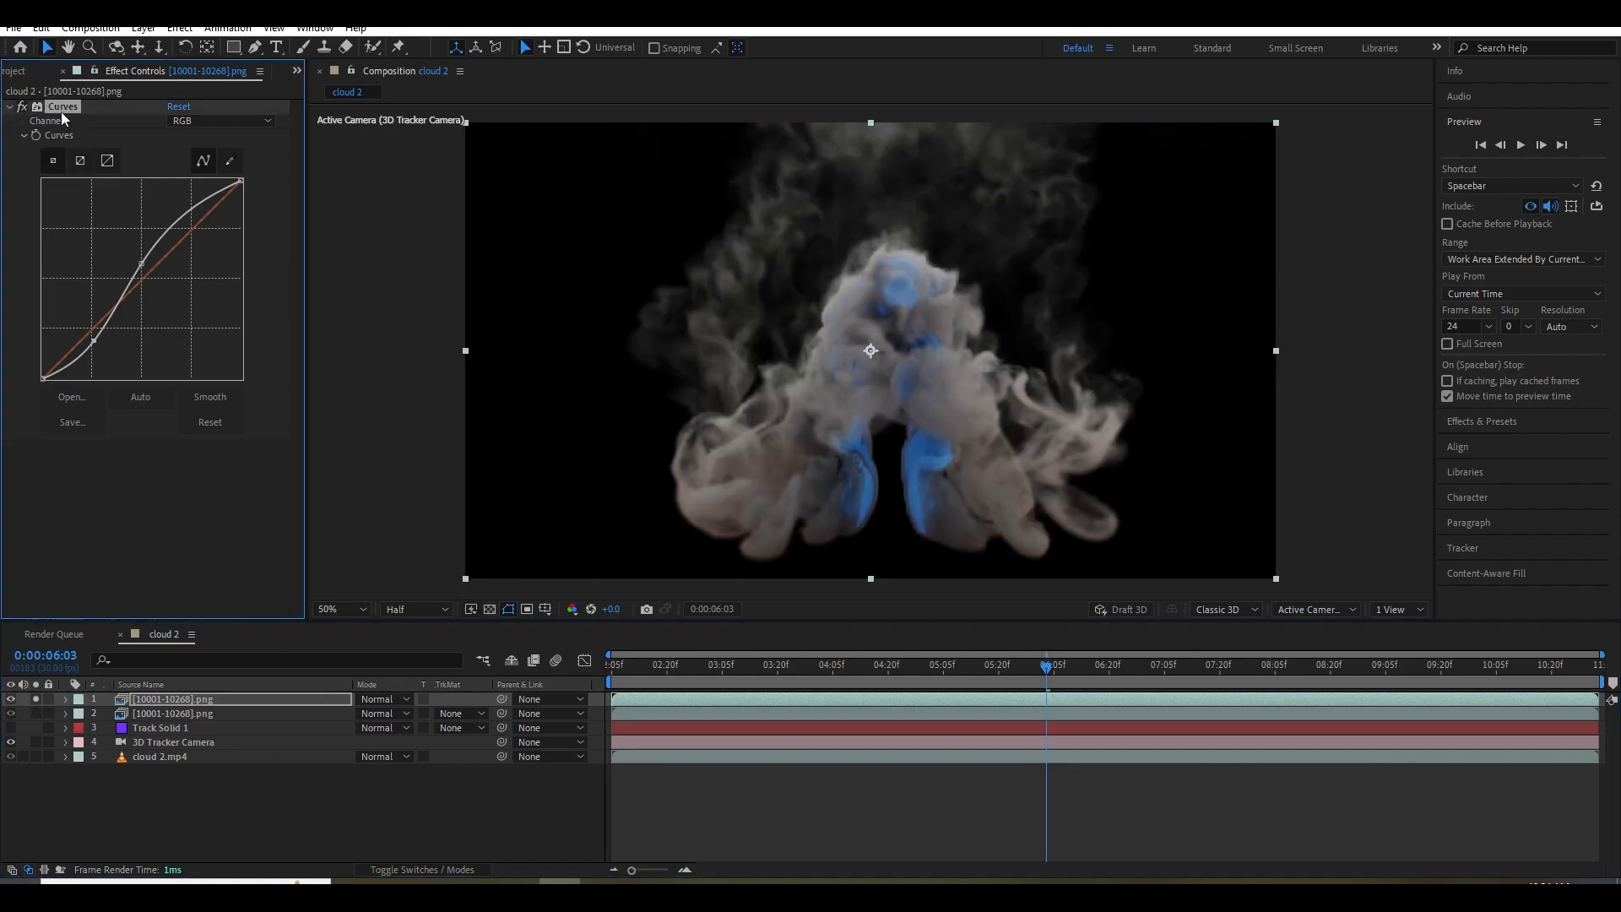
{"action": "key", "text": "Delete"}
{"action": "key", "text": "ctrl+space"}
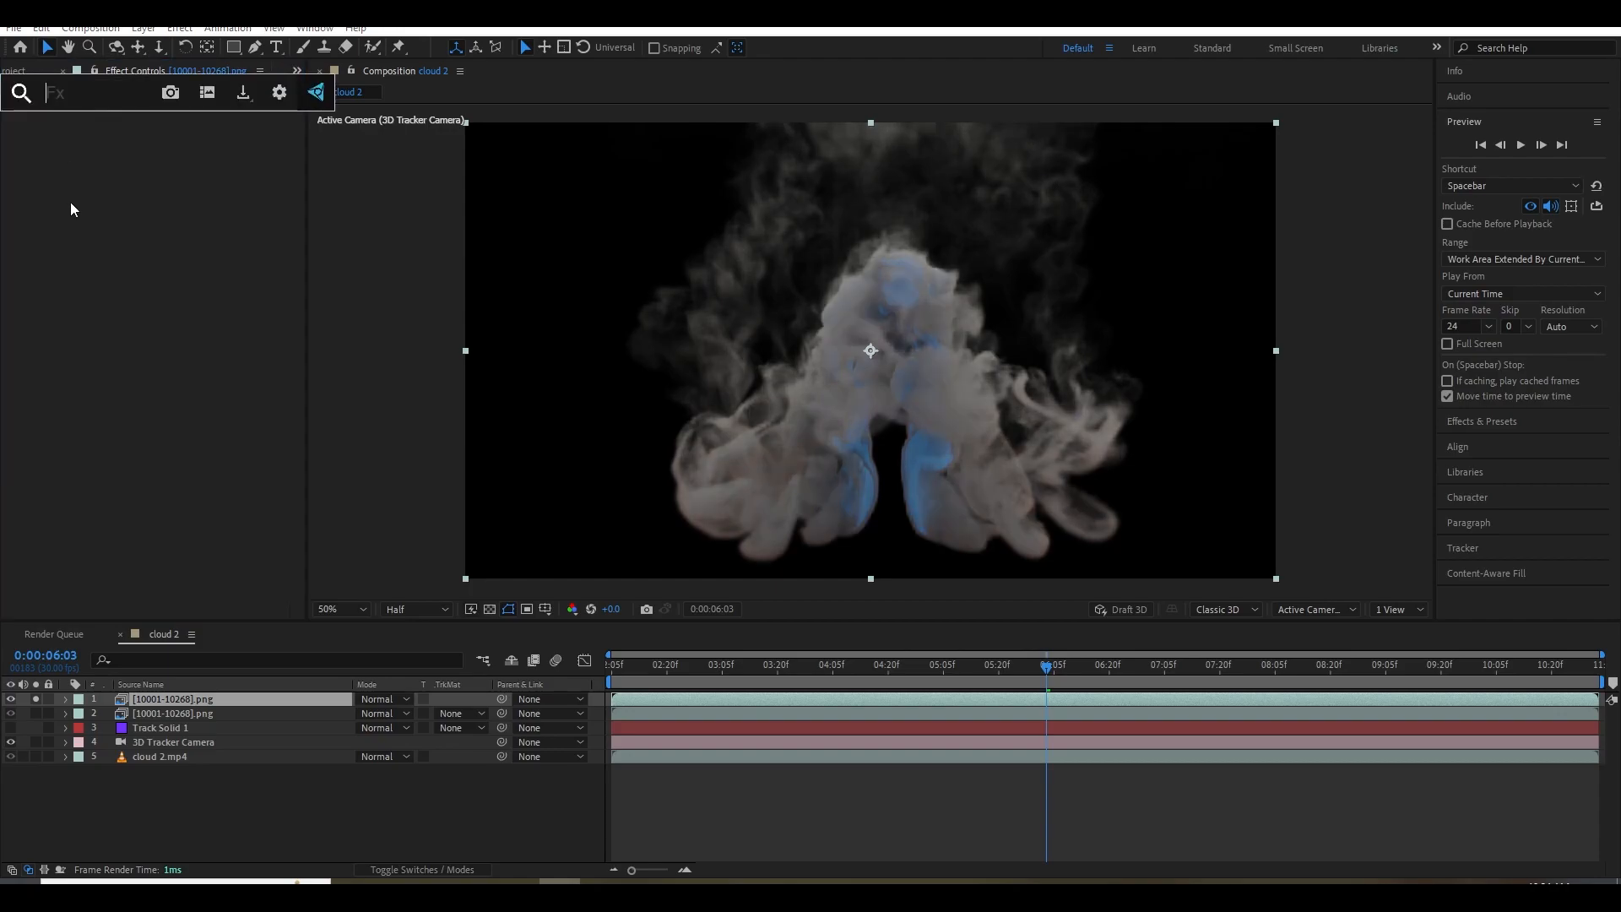
{"action": "type", "text": "shi"}
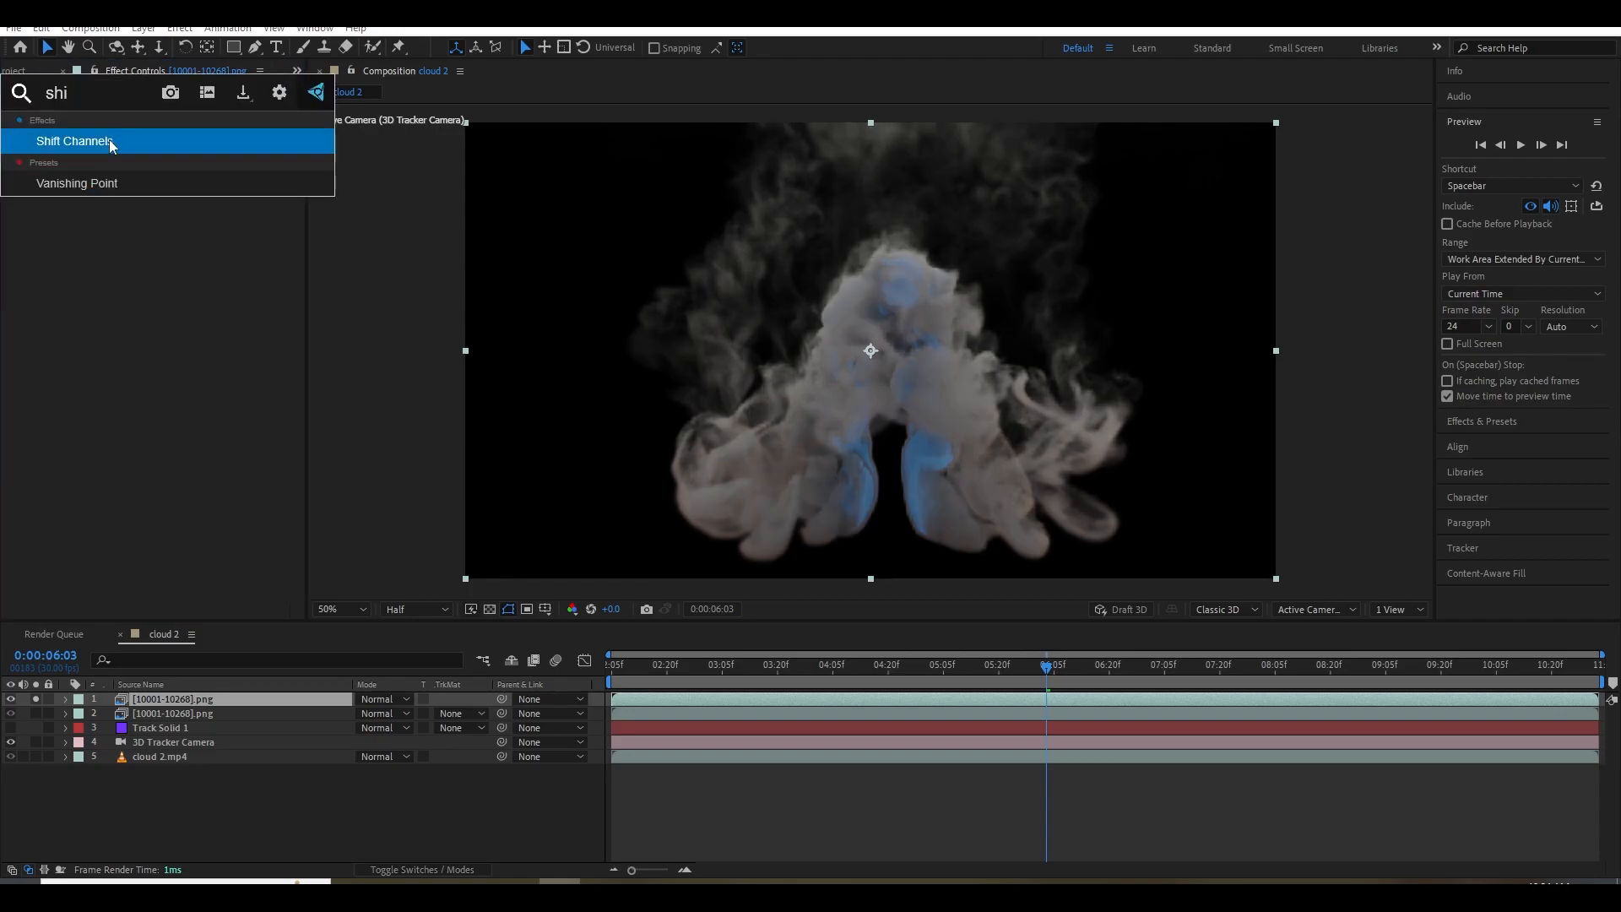
{"action": "left_click", "coordinate": [109, 139]}
{"action": "left_click", "coordinate": [189, 123]}
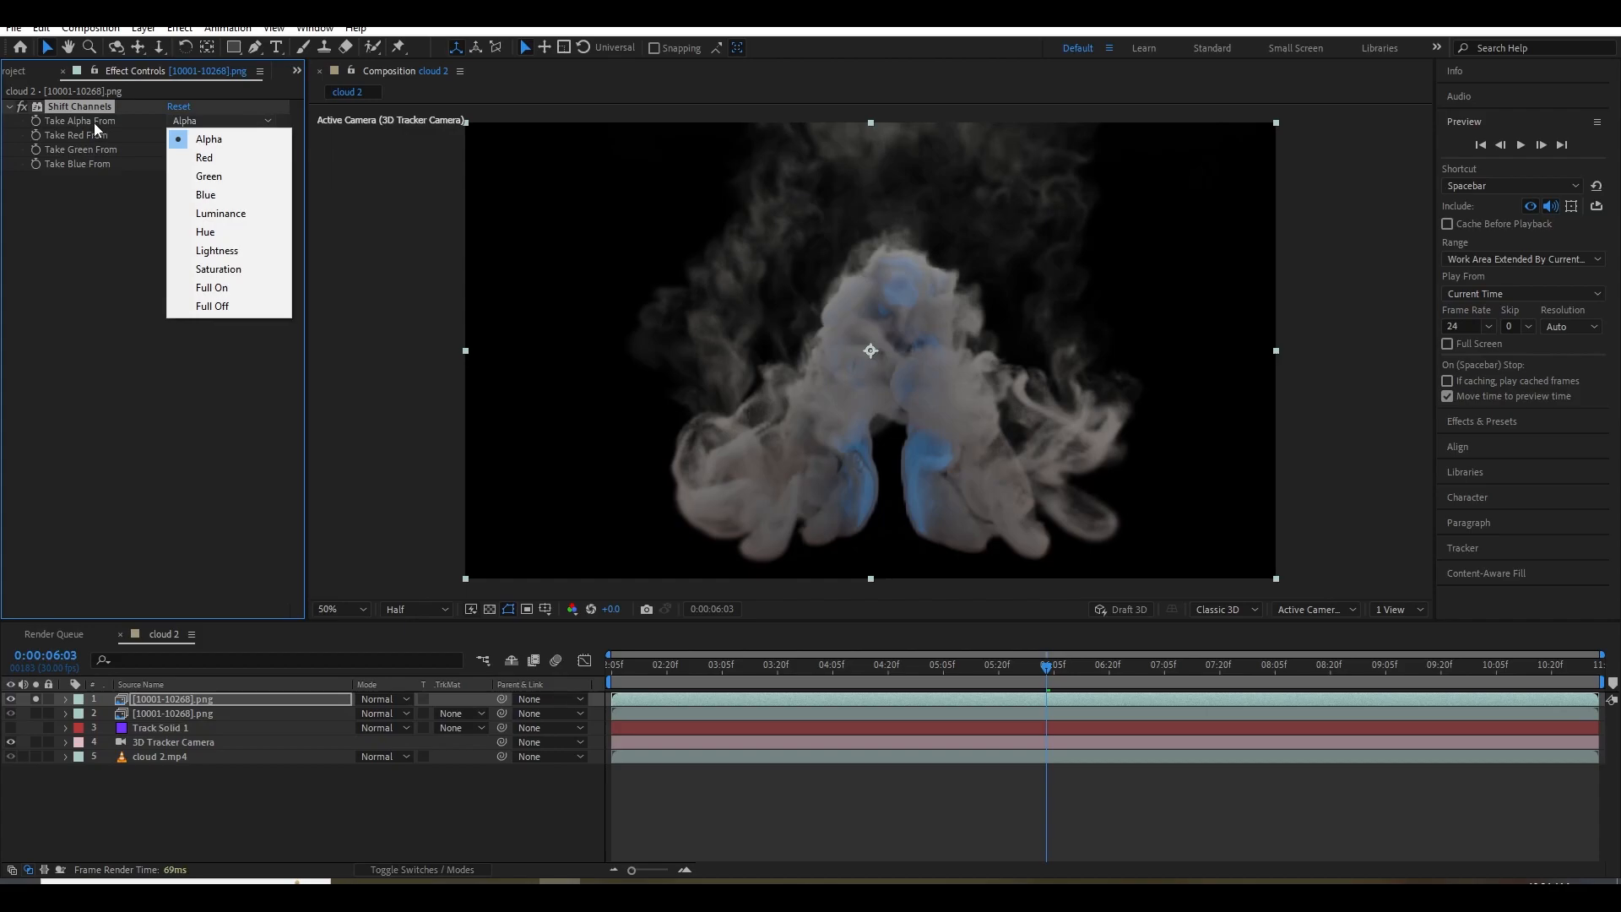
{"action": "left_click", "coordinate": [226, 269]}
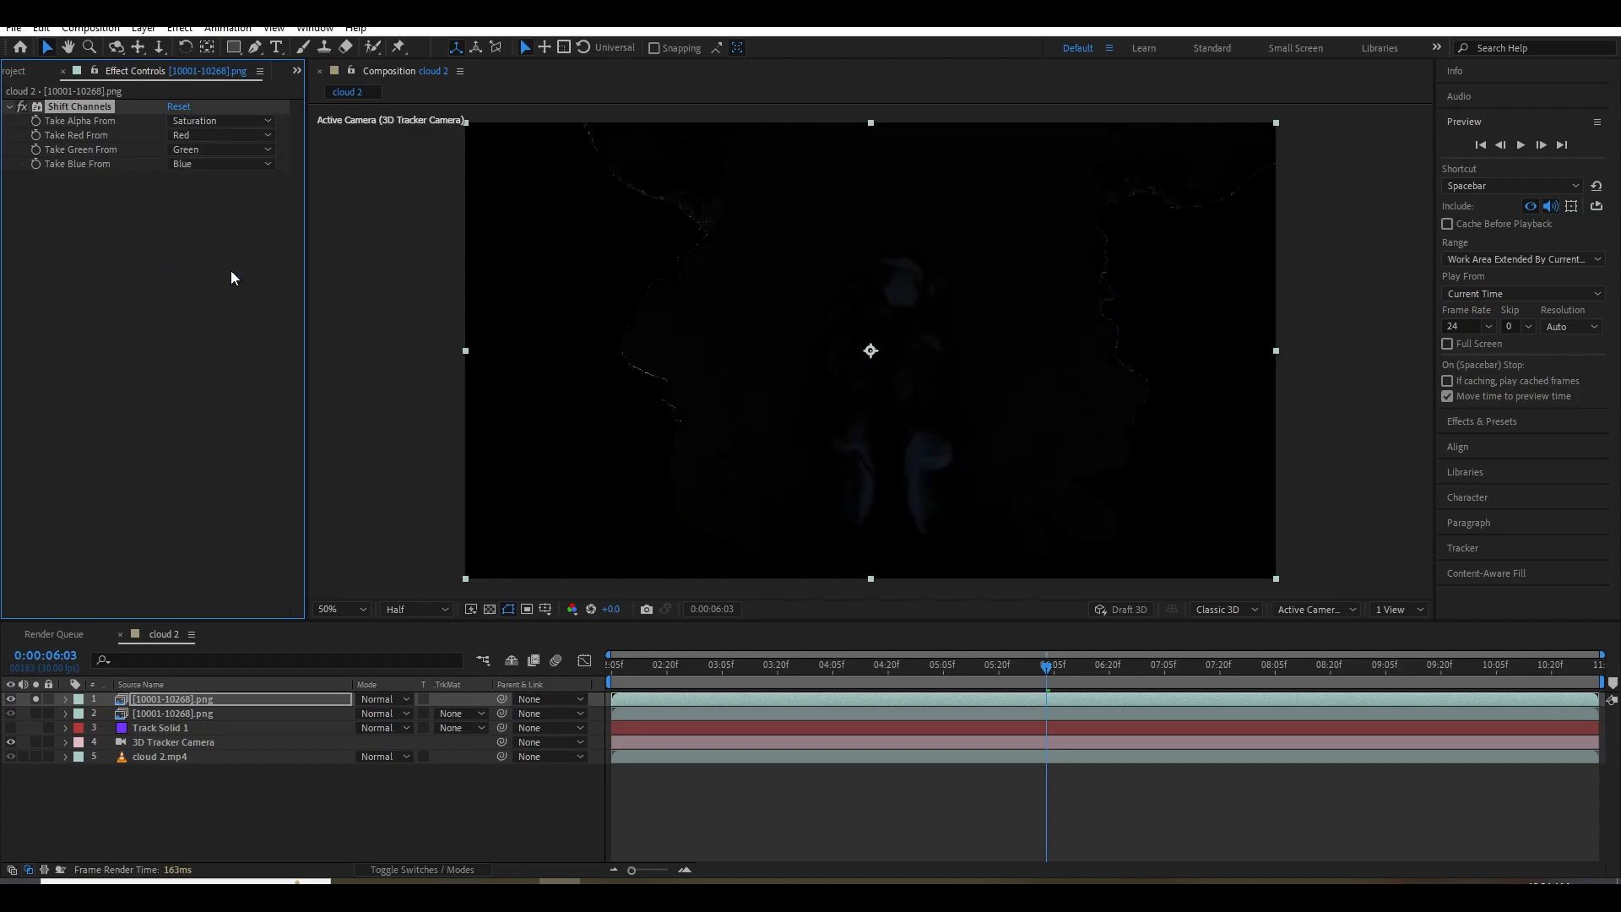
Show the transparency grid and add Hue/Saturation above Shift Channels with Master Saturation set to 73.
{"action": "left_click", "coordinate": [490, 608]}
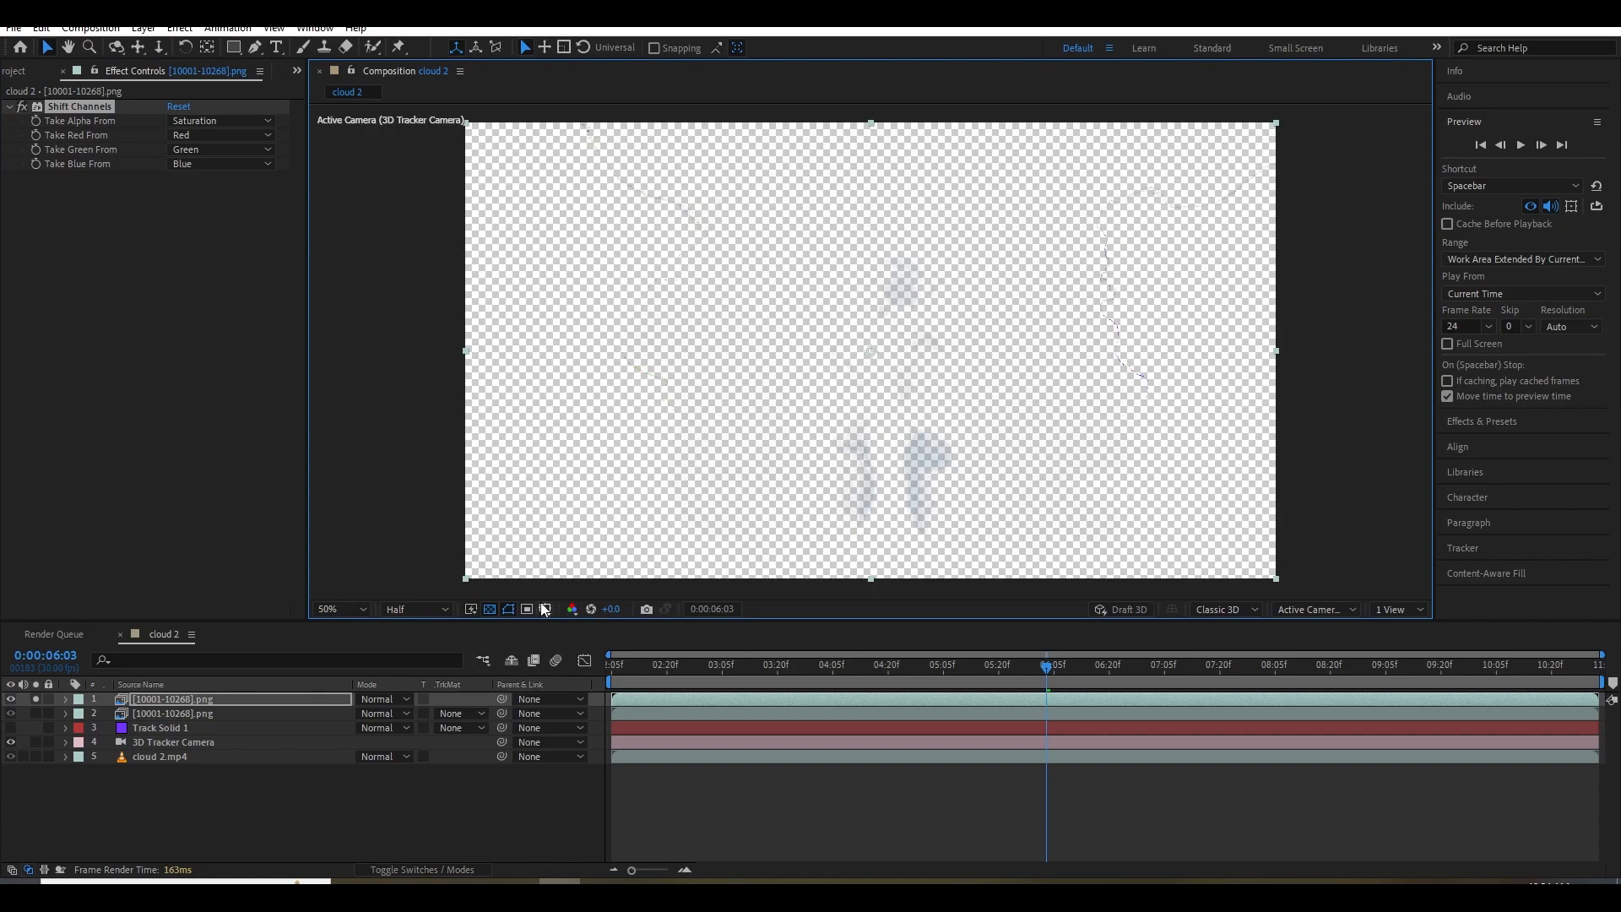
{"action": "key", "text": "ctrl+space"}
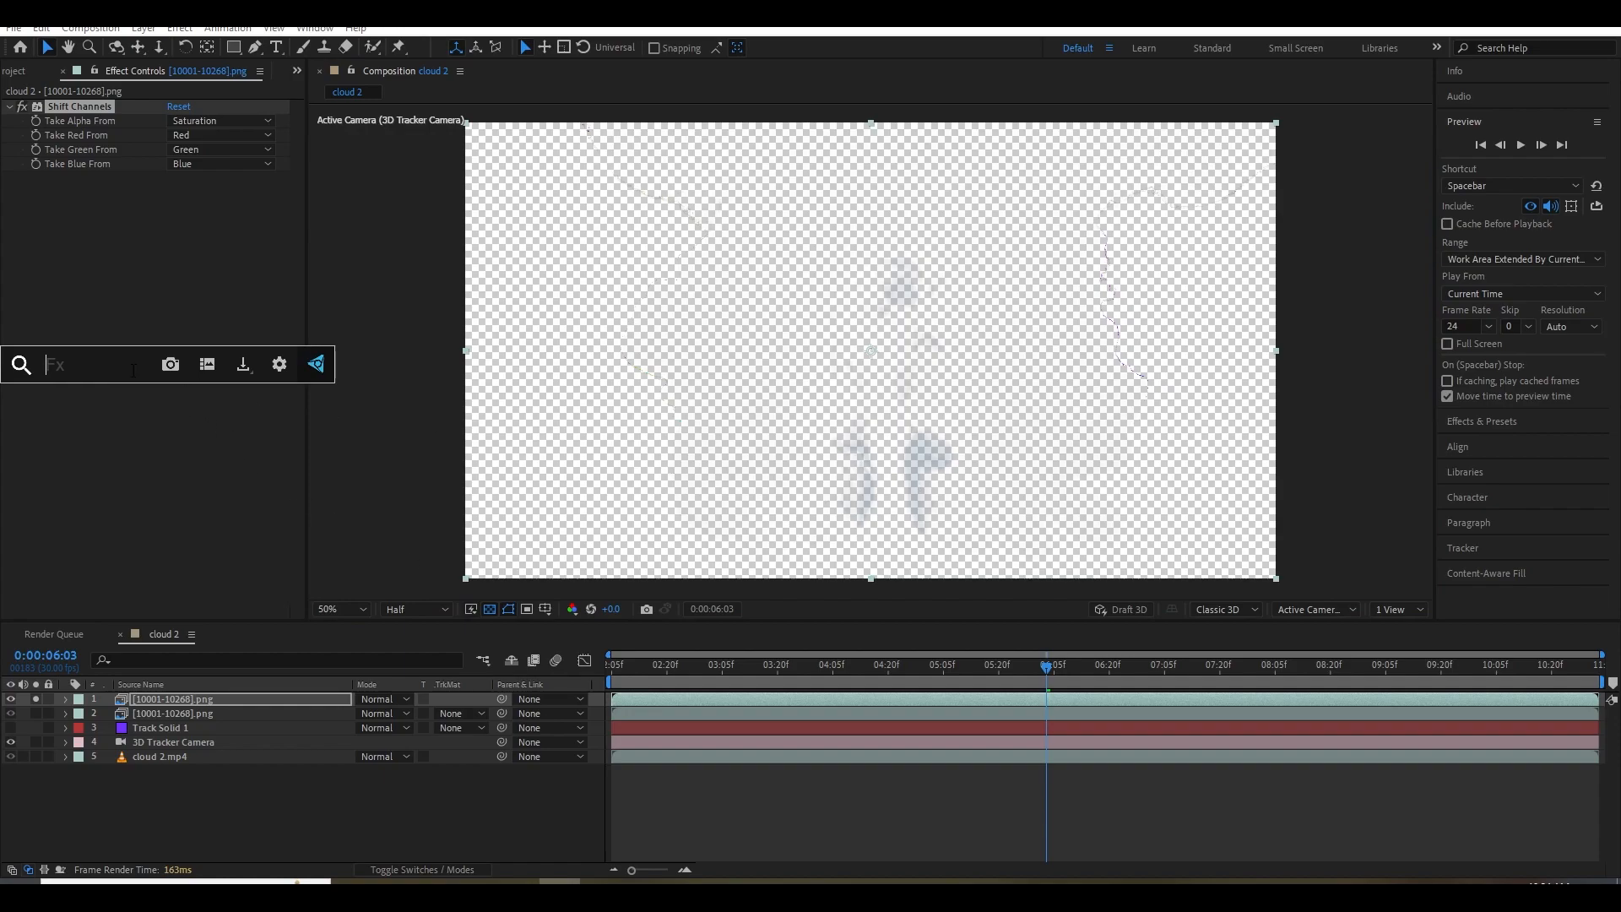
{"action": "type", "text": "sat"}
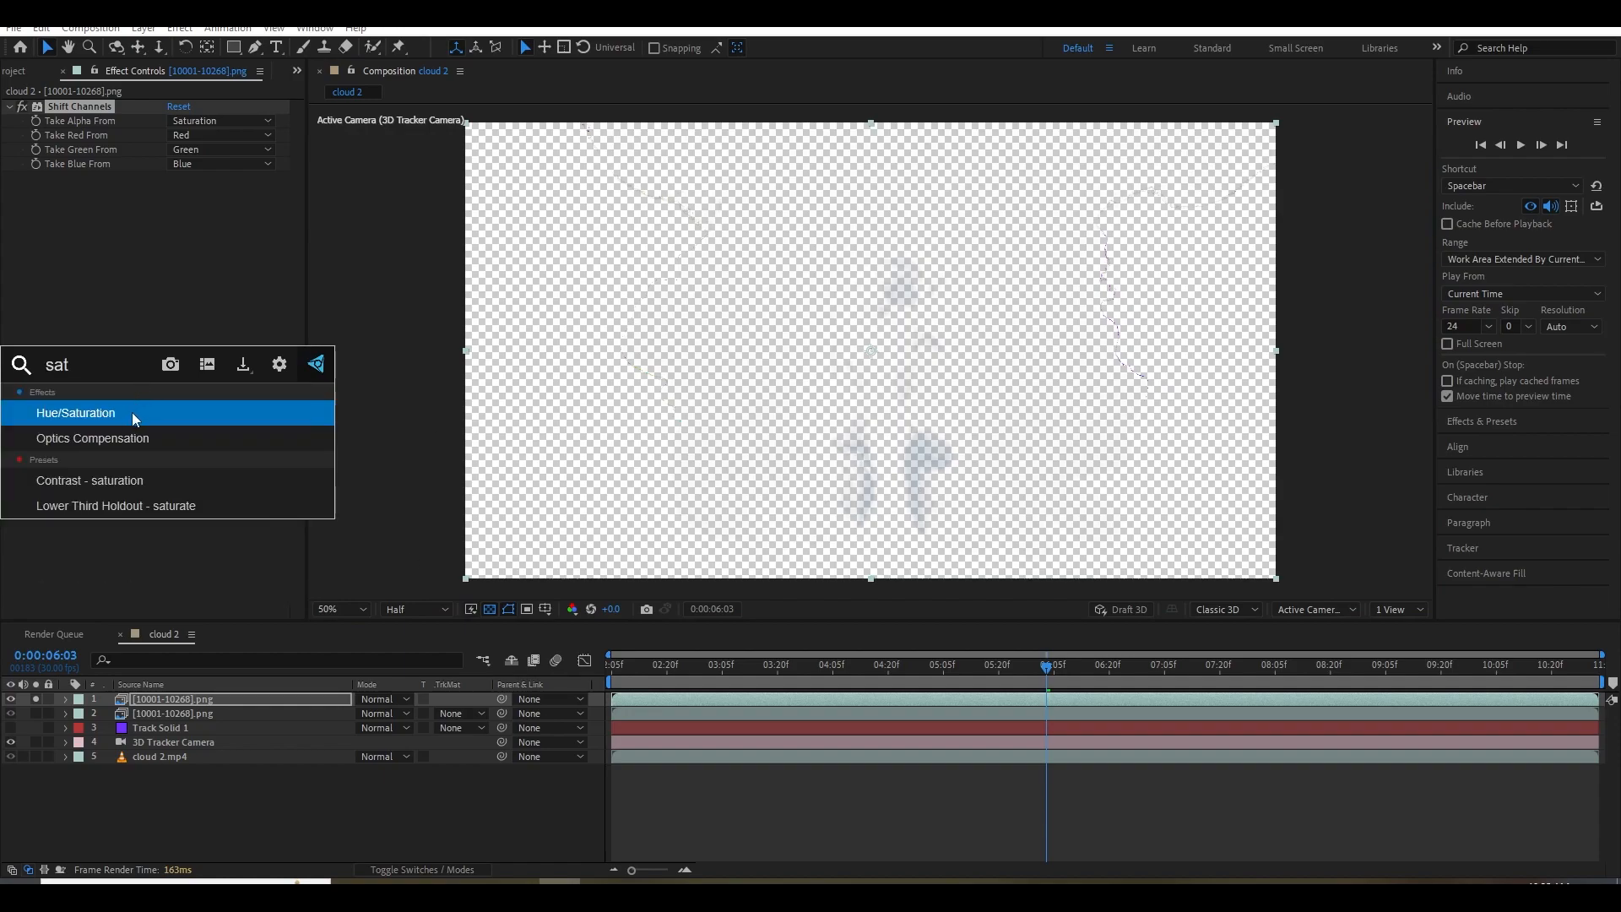
{"action": "left_click", "coordinate": [132, 412]}
{"action": "left_click_drag", "start_coordinate": [81, 178], "coordinate": [91, 104]}
{"action": "left_click_drag", "start_coordinate": [161, 258], "coordinate": [245, 263]}
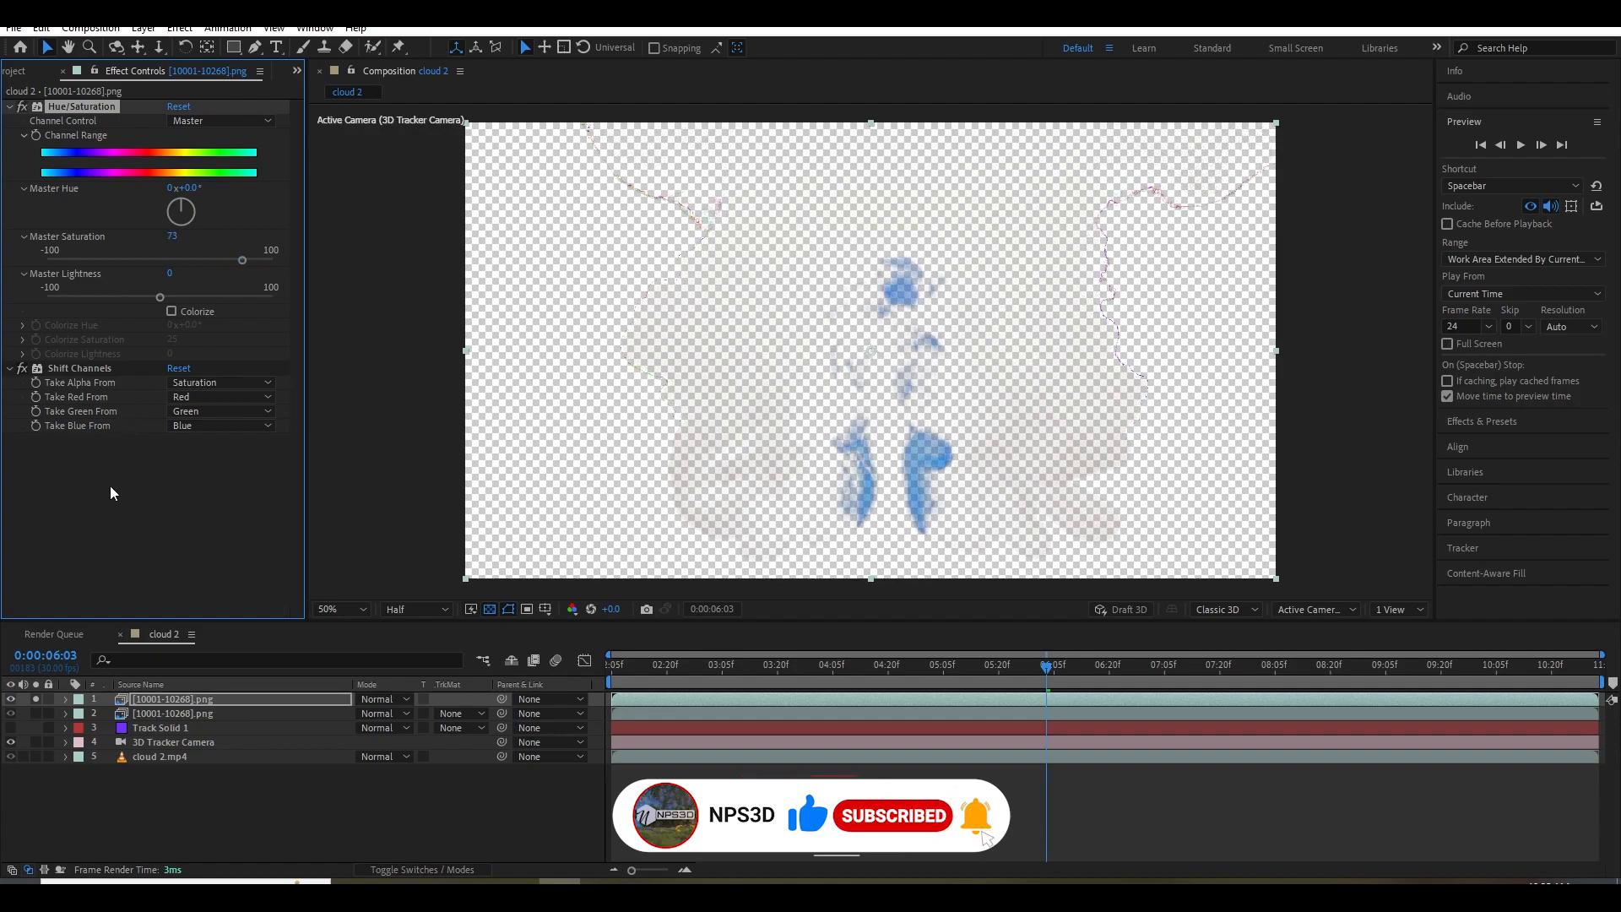
Add a Curves effect to the soloed copy, placed directly after Hue/Saturation and before Shift Channels.
{"action": "key", "text": "ctrl+space"}
{"action": "type", "text": "v"}
{"action": "left_click_drag", "start_coordinate": [95, 440], "coordinate": [110, 275]}
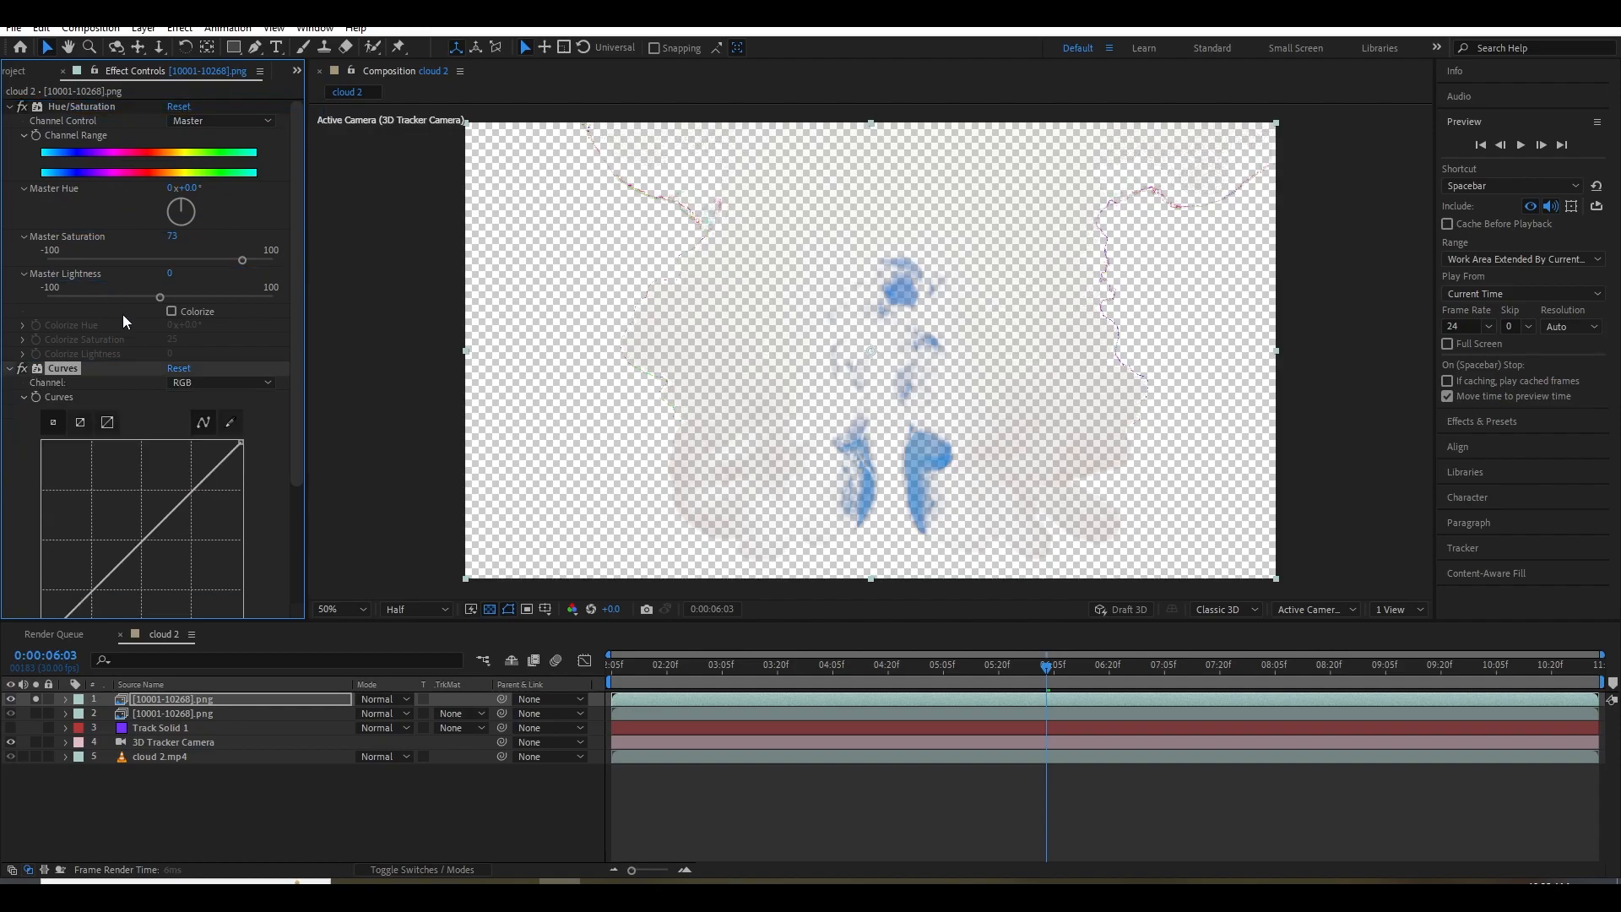
Shape the soloed copy's RGB curve into an S and compare the copy over the full composite.
{"action": "scroll", "coordinate": [84, 524], "scroll_direction": "down", "scroll_amount": 3}
{"action": "mouse_move", "coordinate": [76, 493]}
{"action": "left_mouse_down"}
{"action": "mouse_move", "coordinate": [88, 519]}
{"action": "mouse_move", "coordinate": [82, 499]}
{"action": "left_mouse_up"}
{"action": "left_click_drag", "start_coordinate": [141, 456], "coordinate": [138, 403]}
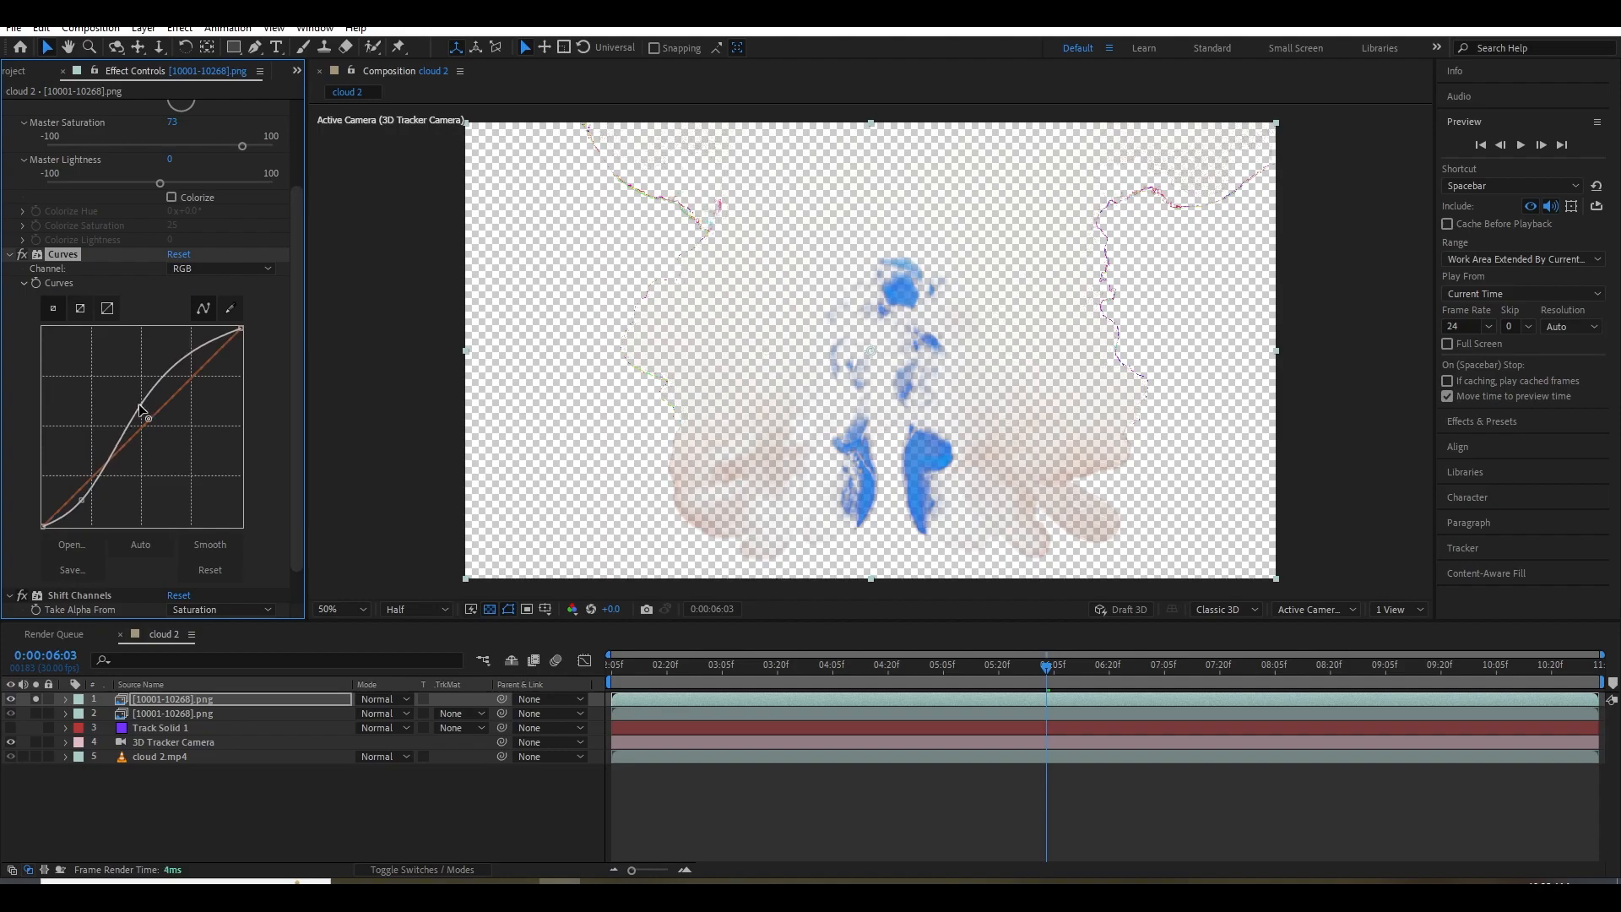
{"action": "left_click", "coordinate": [11, 254]}
{"action": "left_click", "coordinate": [36, 699]}
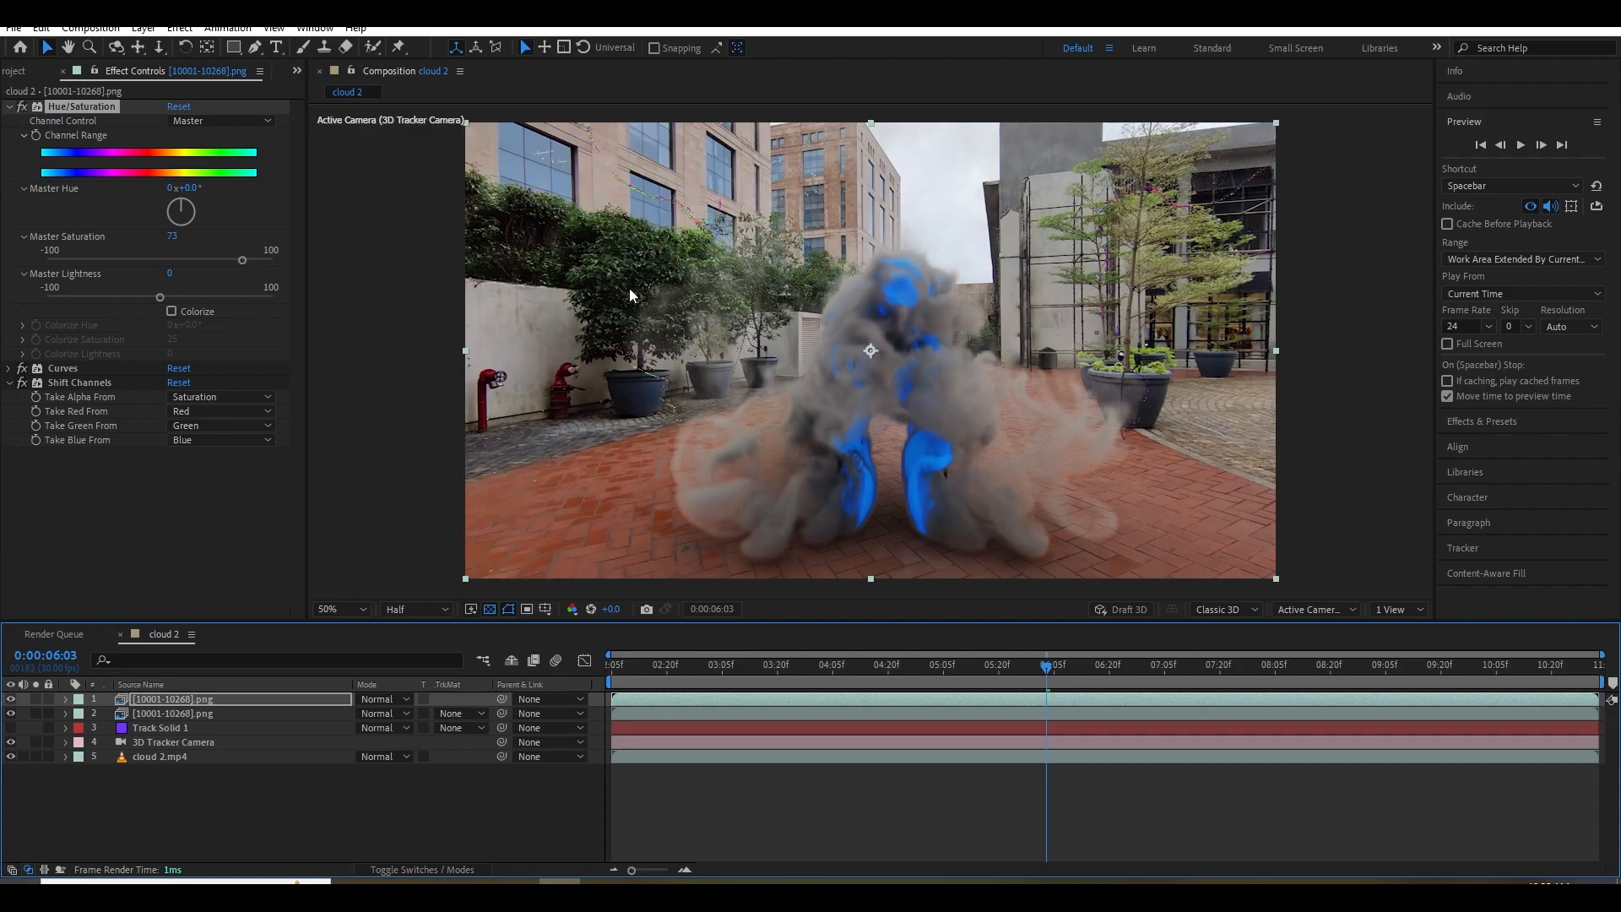
{"action": "left_click", "coordinate": [36, 699]}
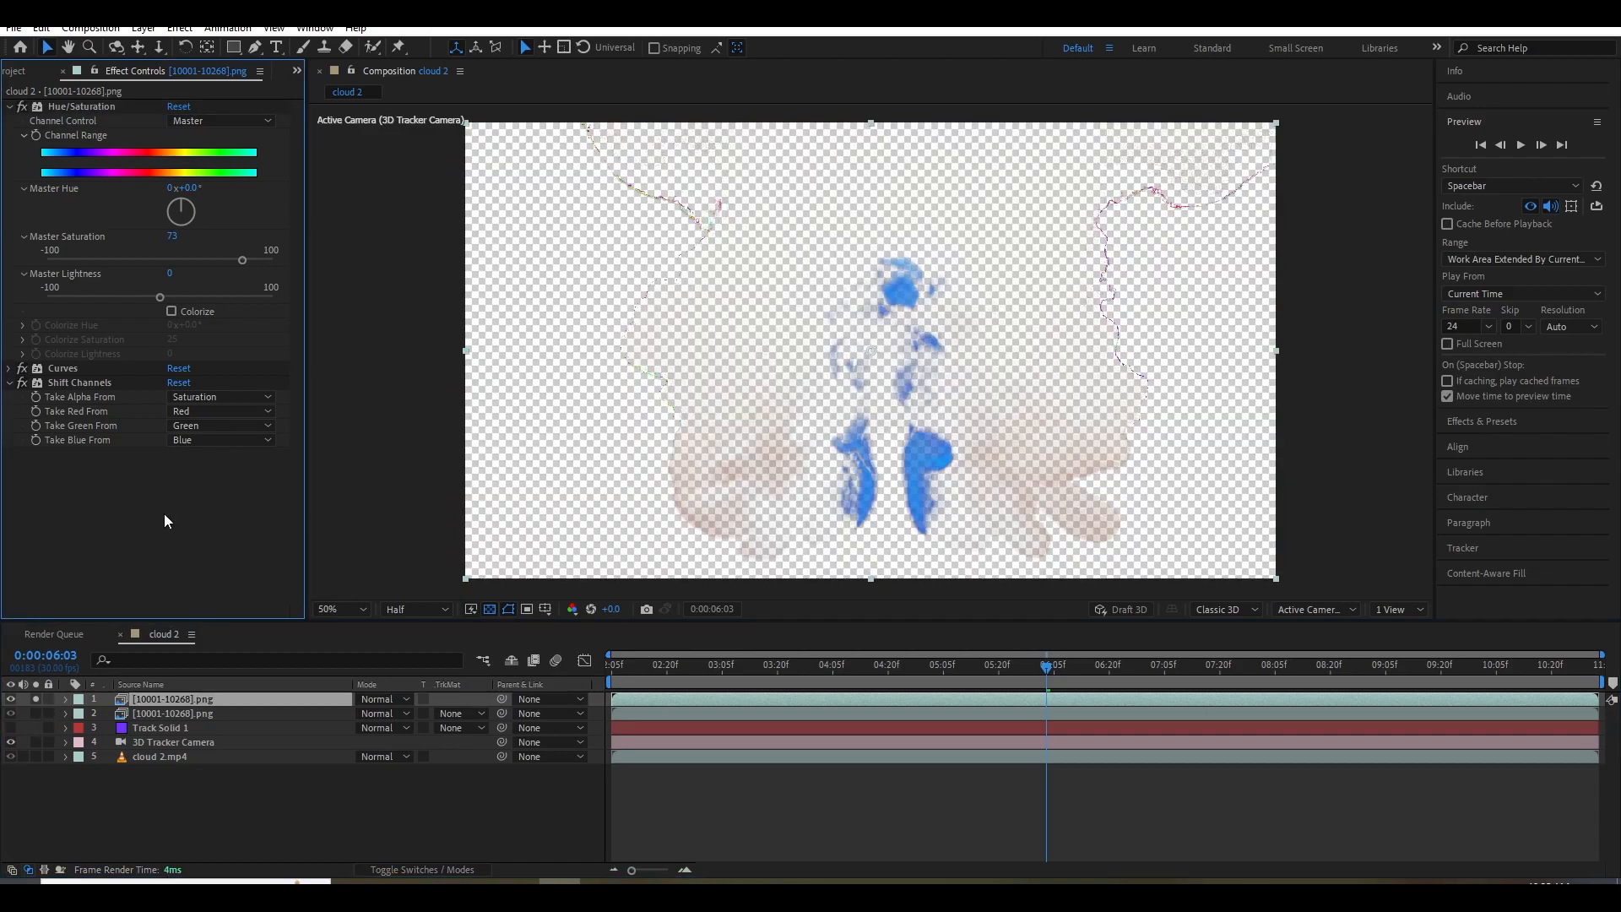
Add Matte Choker to the soloed smoke copy and set Geometric Softness 1 to 2.
{"action": "key", "text": "ctrl+space"}
{"action": "type", "text": "matt"}
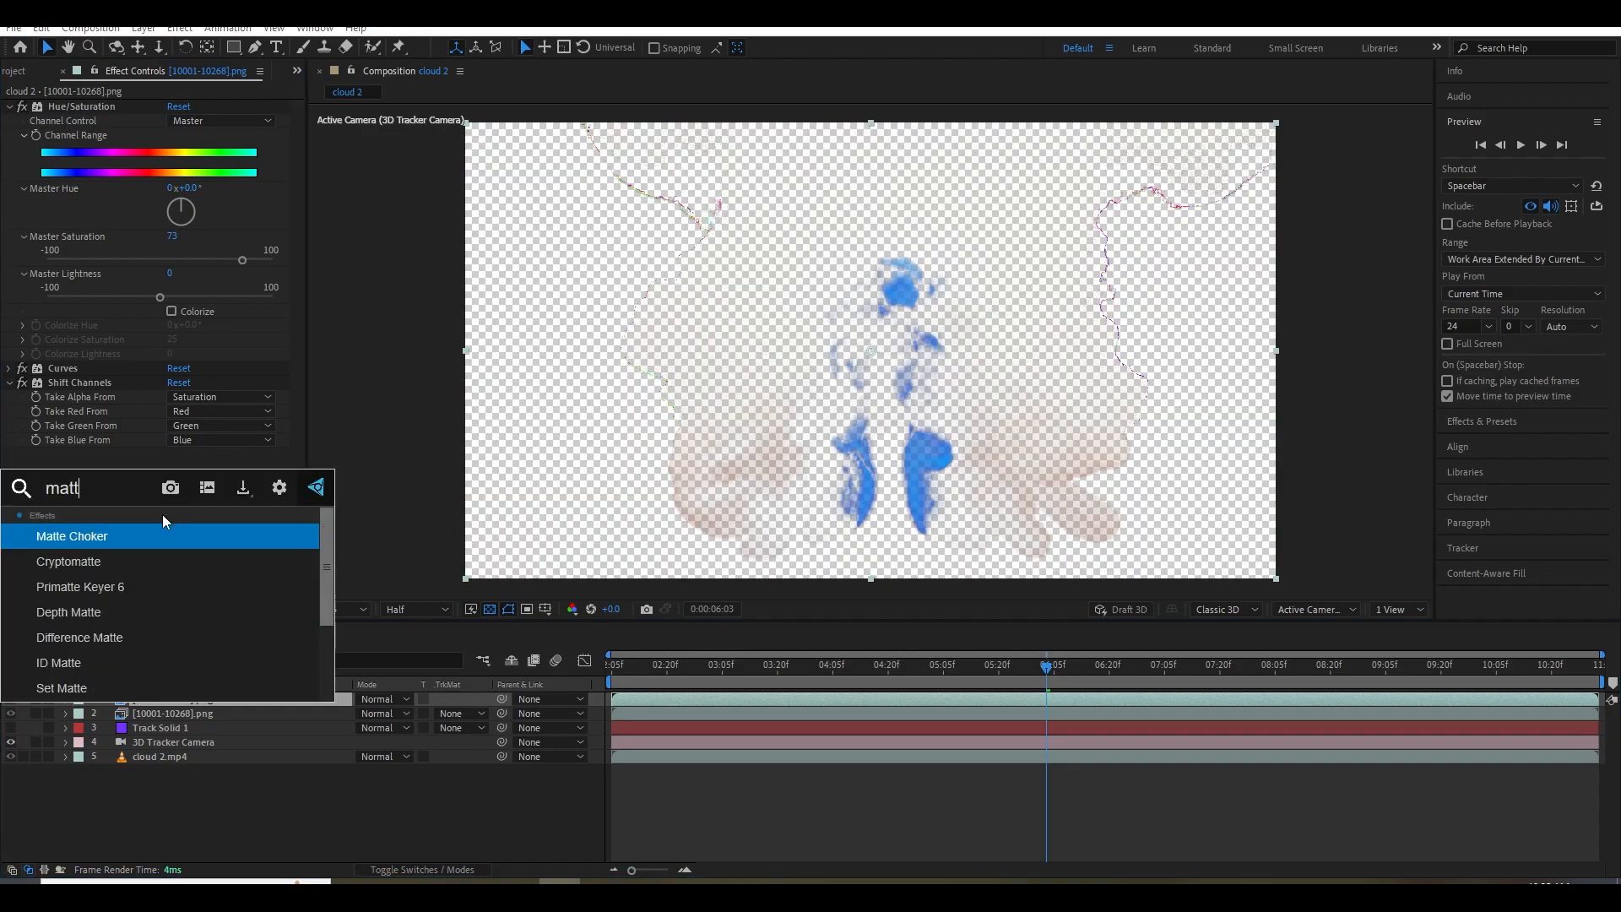
{"action": "left_click", "coordinate": [144, 536]}
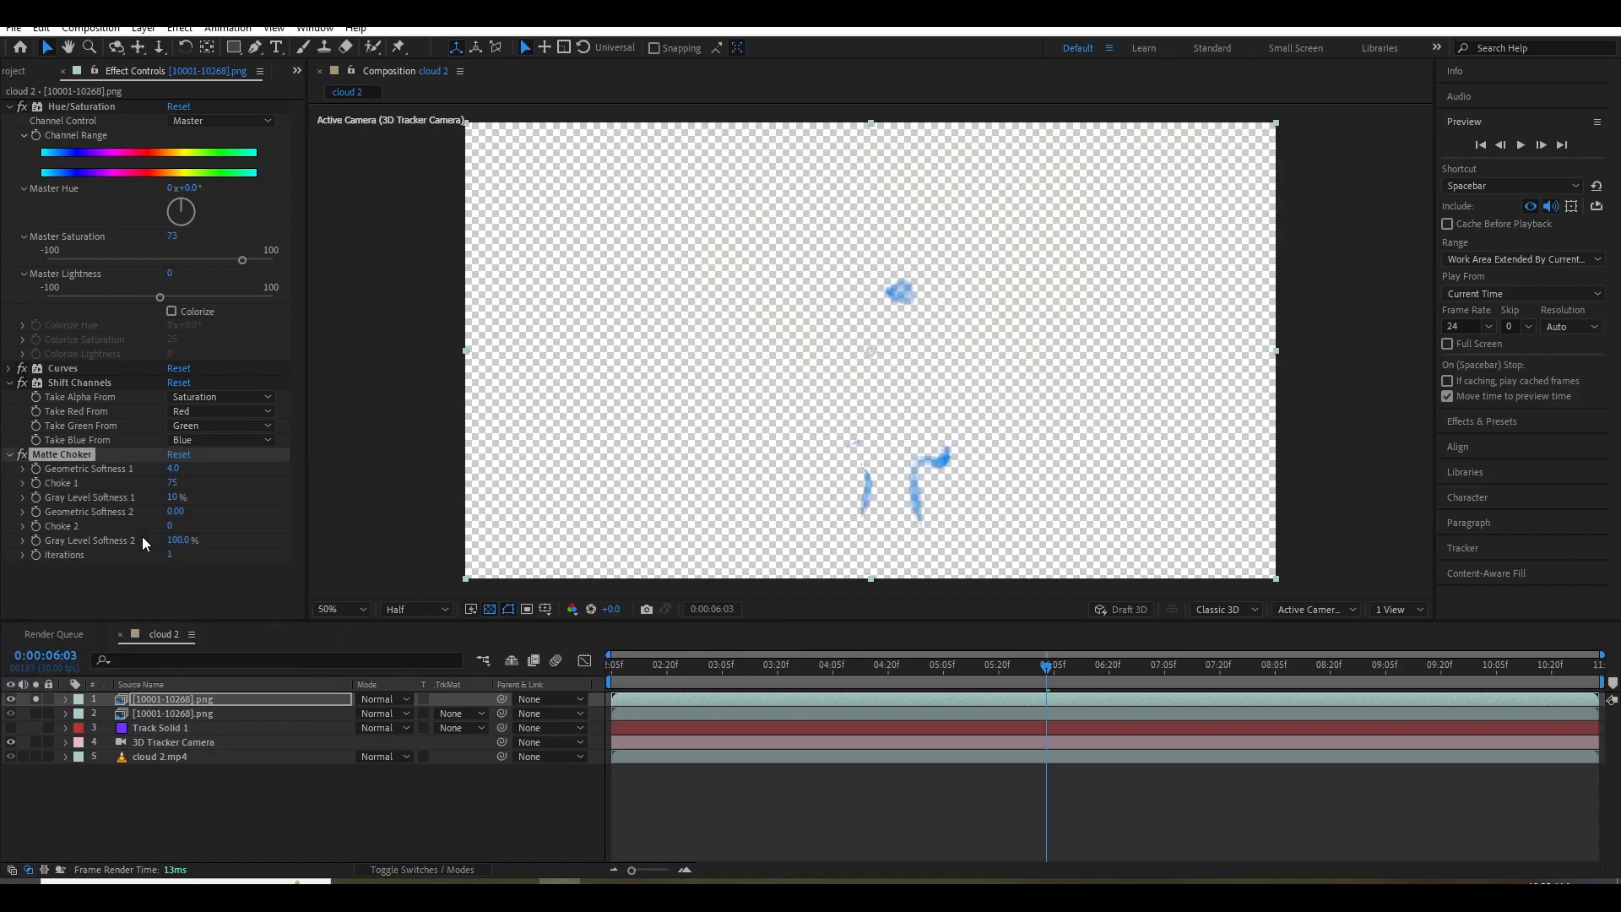
{"action": "left_click", "coordinate": [172, 471]}
{"action": "type", "text": "2"}
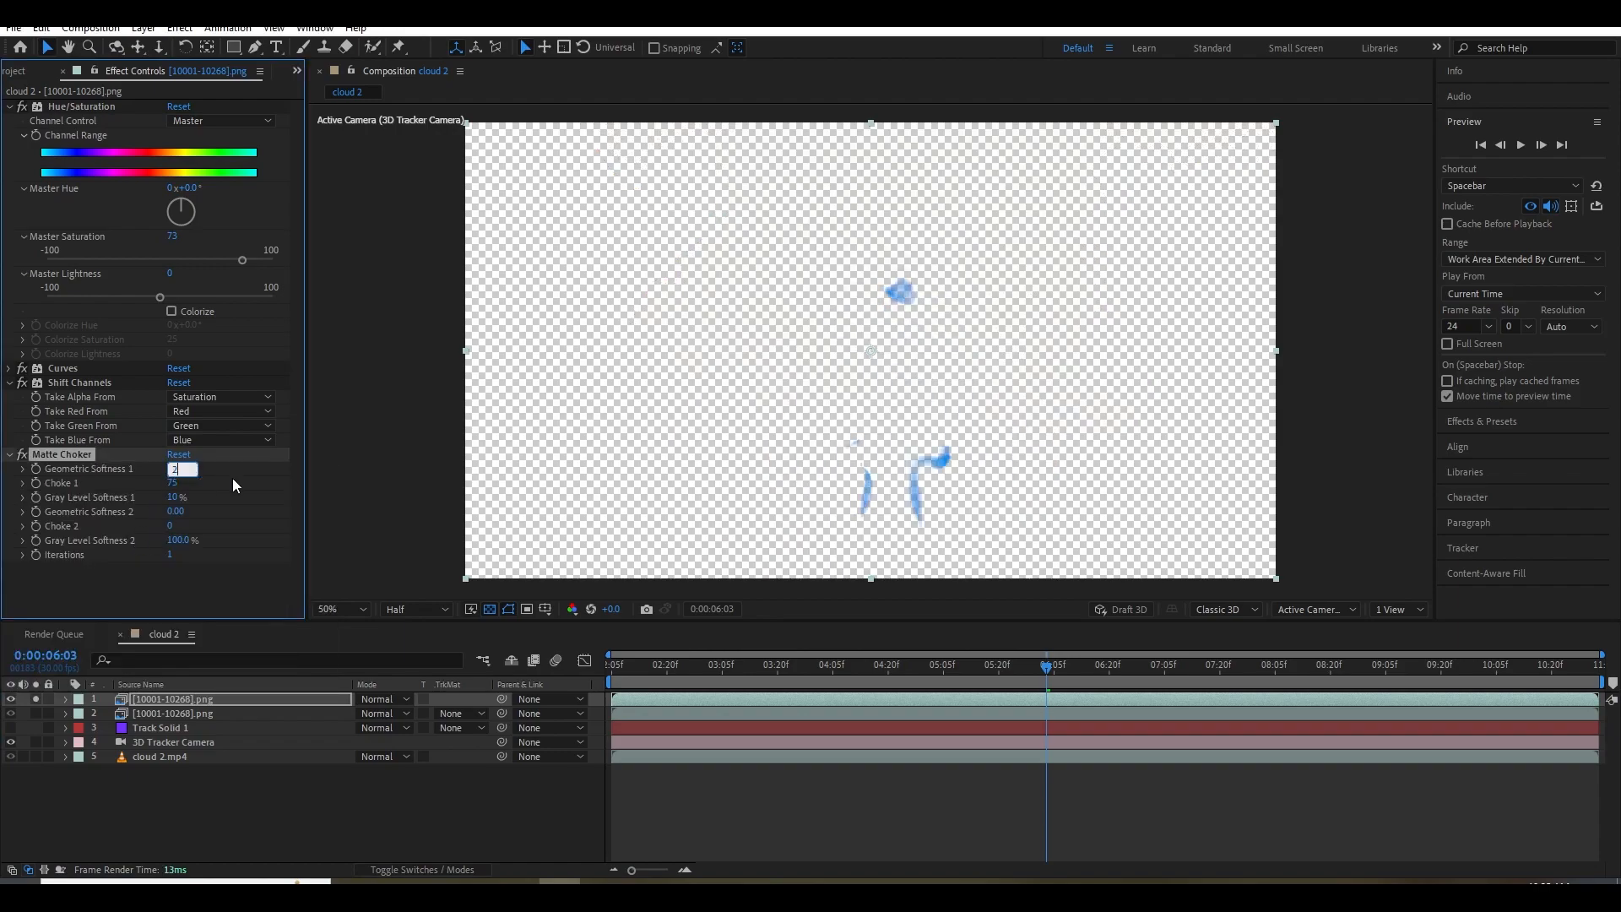
{"action": "left_click", "coordinate": [231, 478]}
Set the unsoloed upper copy's Master Saturation to 87, refine its curve and collapse its effects.
{"action": "left_click", "coordinate": [11, 370]}
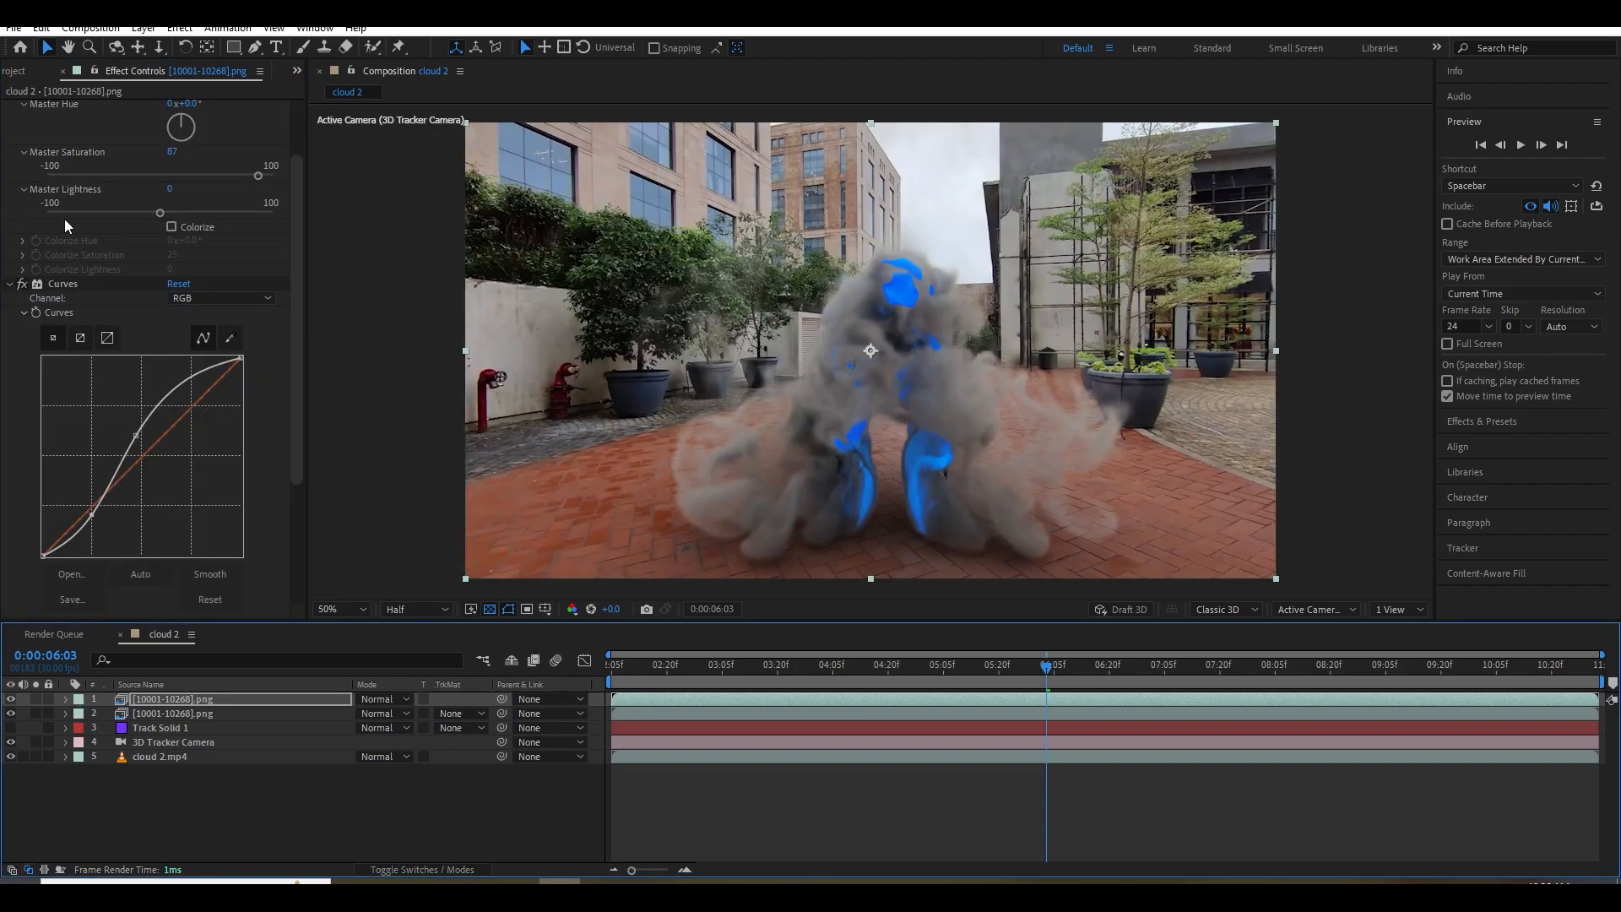
{"action": "scroll", "coordinate": [42, 168], "scroll_direction": "up", "scroll_amount": 2}
{"action": "left_click", "coordinate": [9, 107]}
{"action": "left_click", "coordinate": [8, 121]}
{"action": "left_click", "coordinate": [9, 135]}
{"action": "left_click", "coordinate": [8, 149]}
Add an Optical Glow effect to the upper smoke copy with a Size of 1000.
{"action": "key", "text": "ctrl+space"}
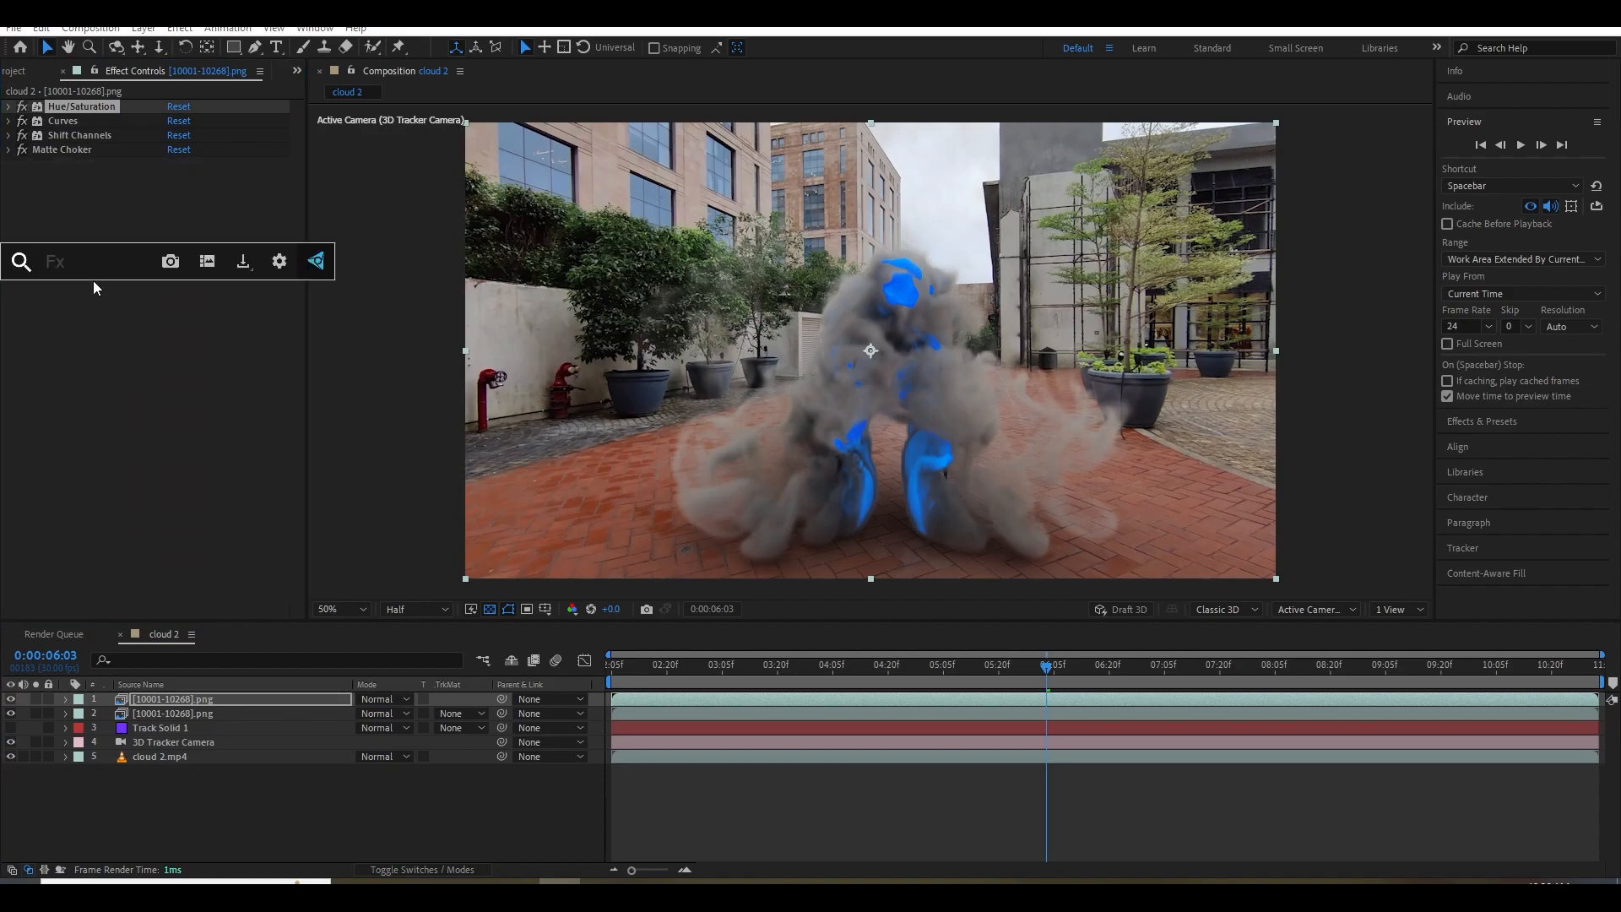
{"action": "type", "text": "op"}
{"action": "left_click", "coordinate": [86, 333]}
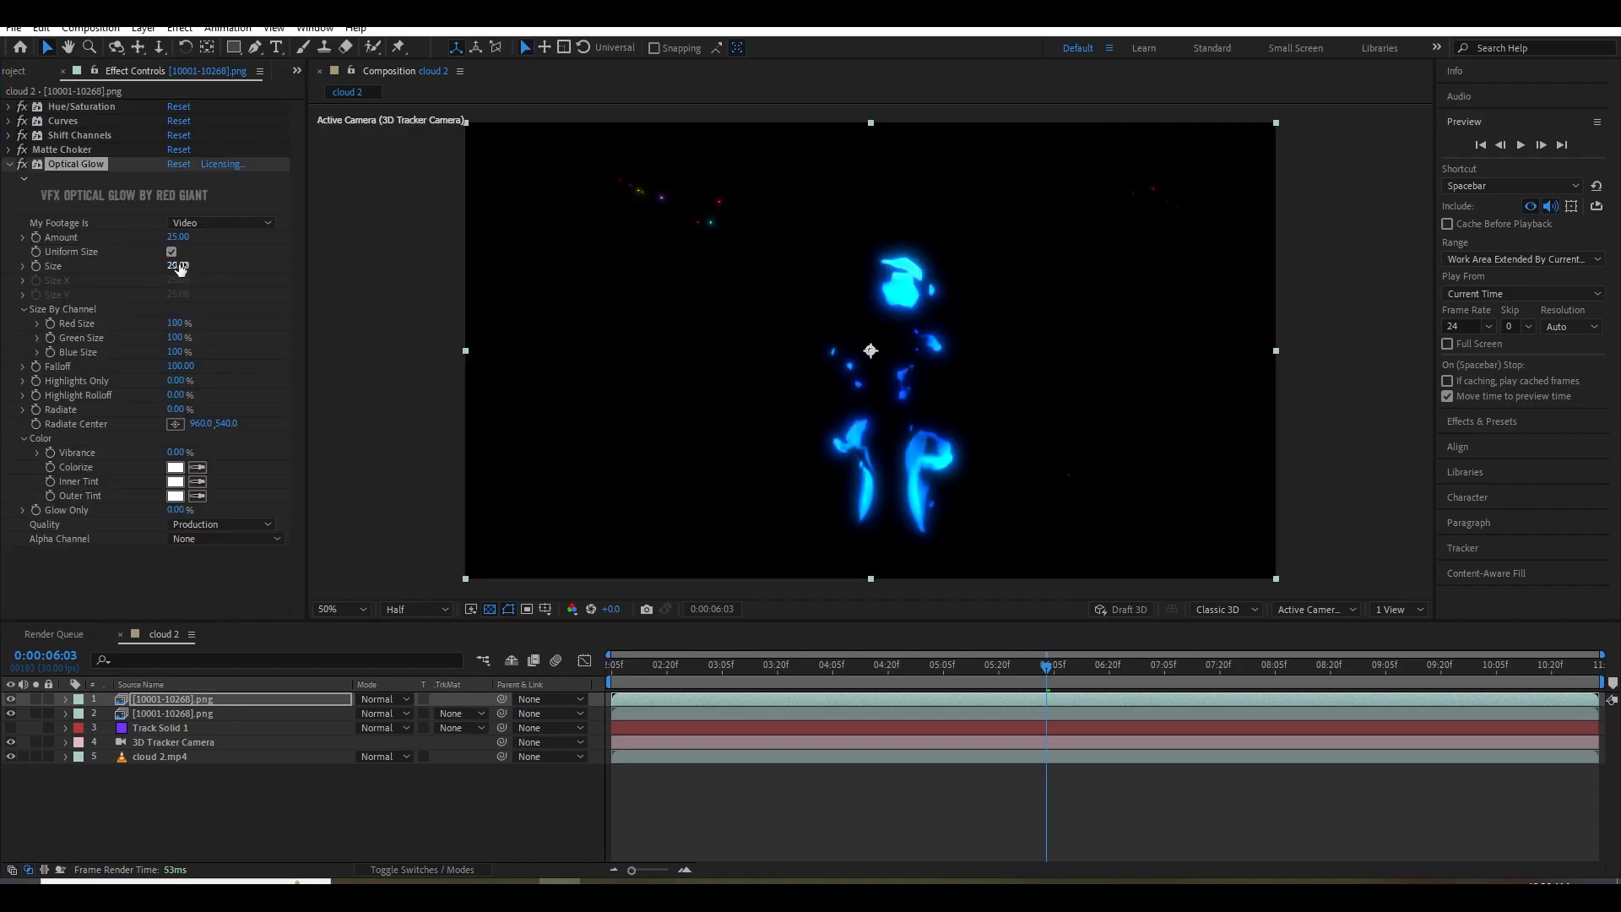
{"action": "left_click", "coordinate": [178, 265]}
{"action": "type", "text": "1000"}
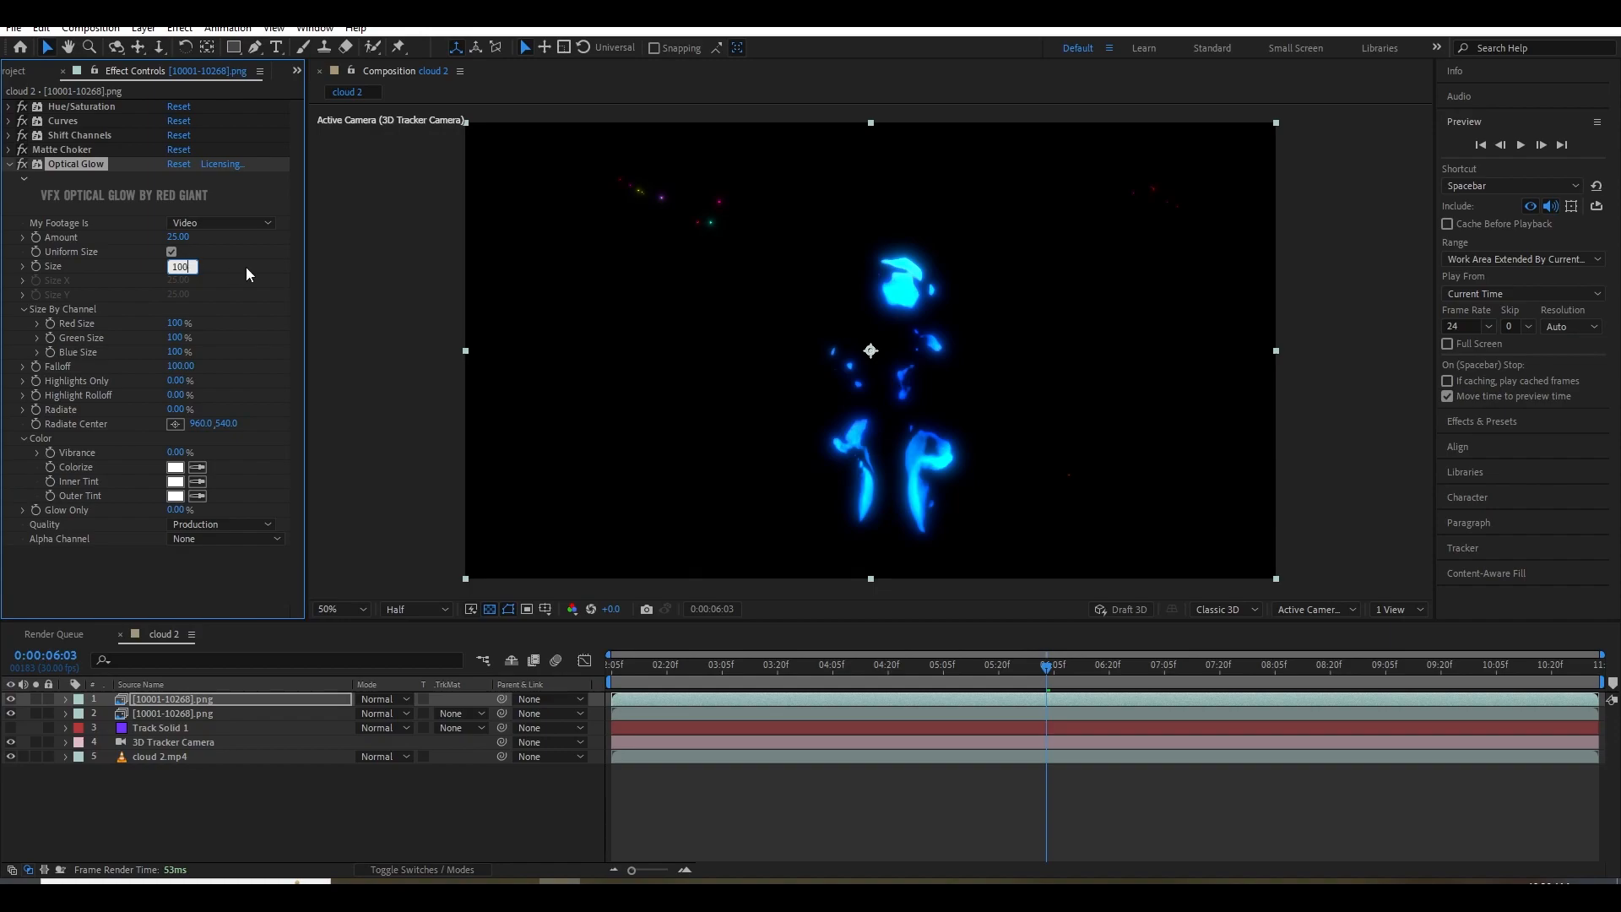
{"action": "key", "text": "Return"}
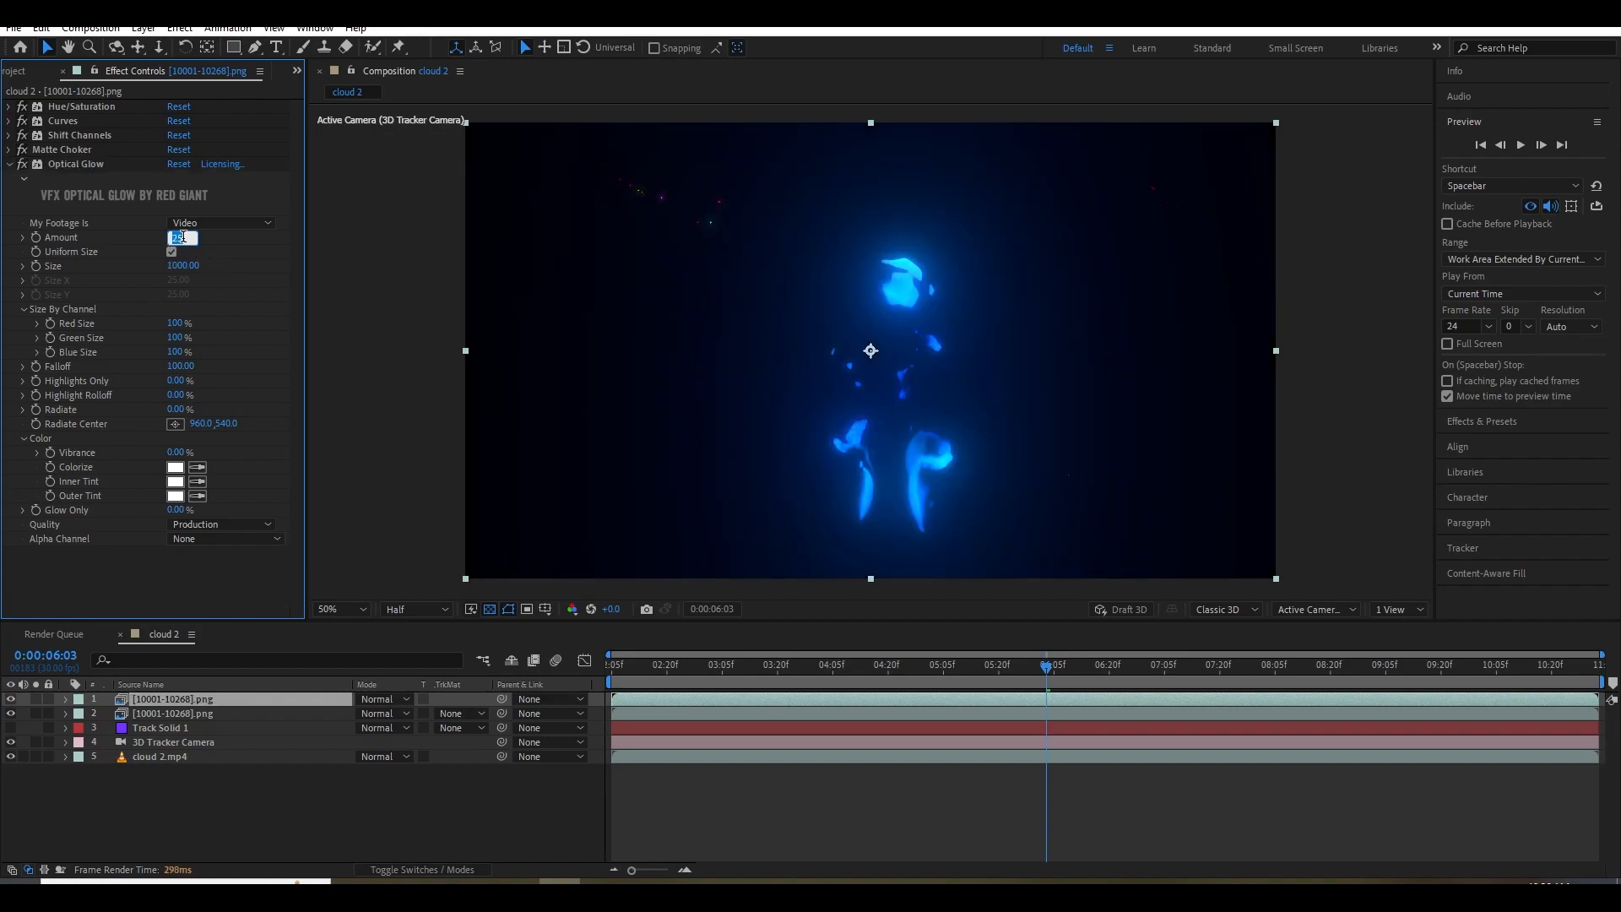
Set the Optical Glow Amount to 5 and its Alpha Channel to Extend (Unmult).
{"action": "type", "text": "5"}
{"action": "key", "text": "Return"}
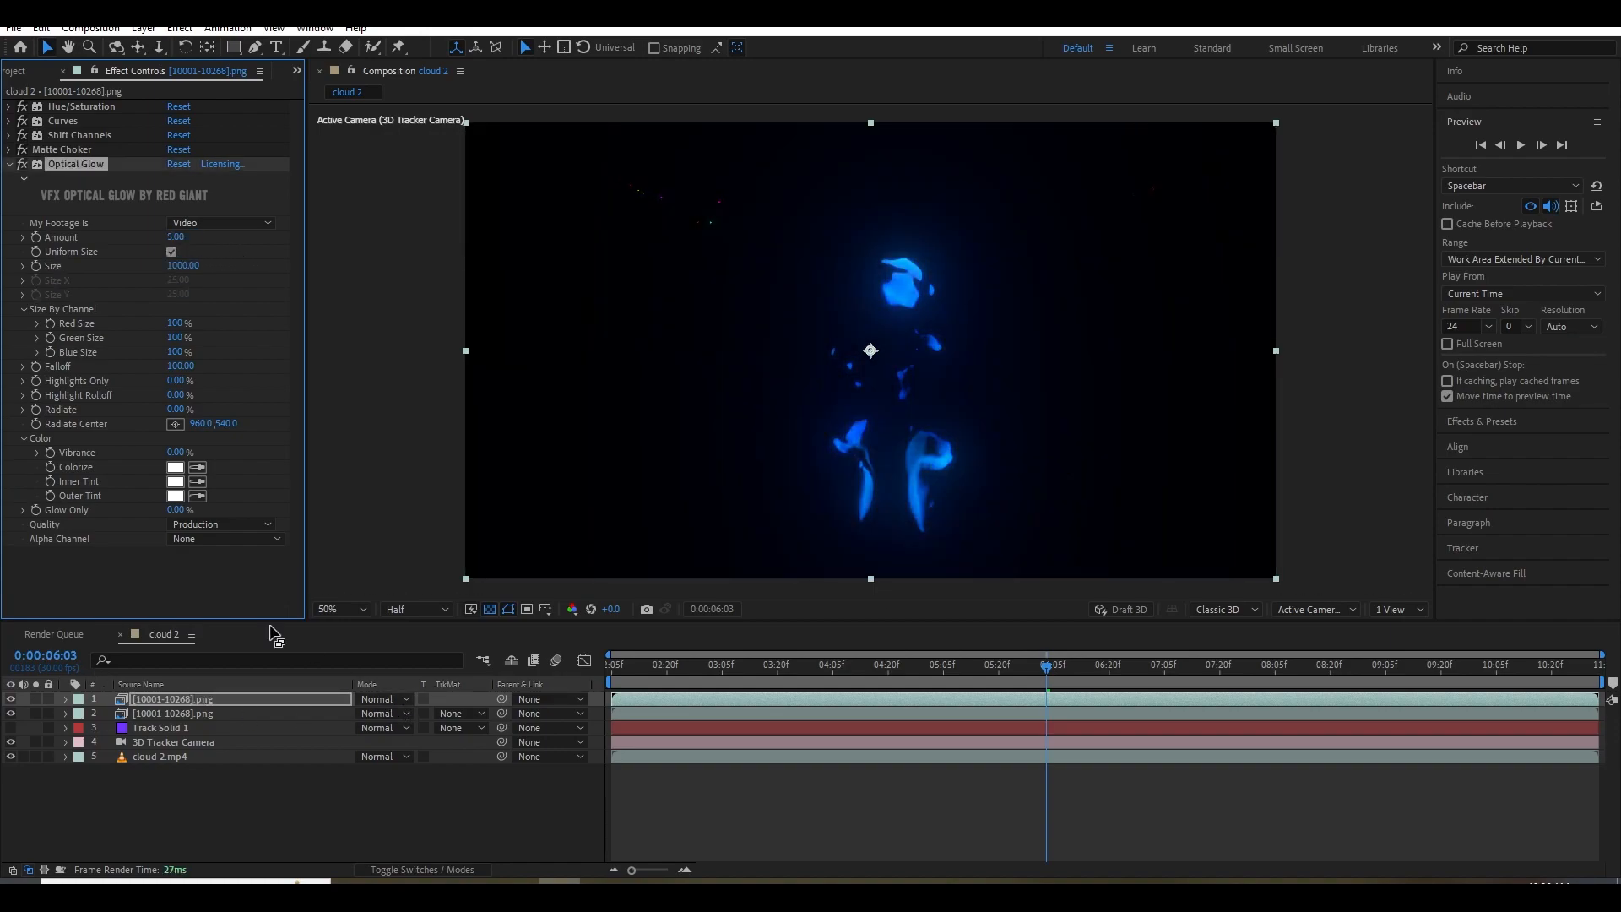
{"action": "left_click", "coordinate": [211, 538]}
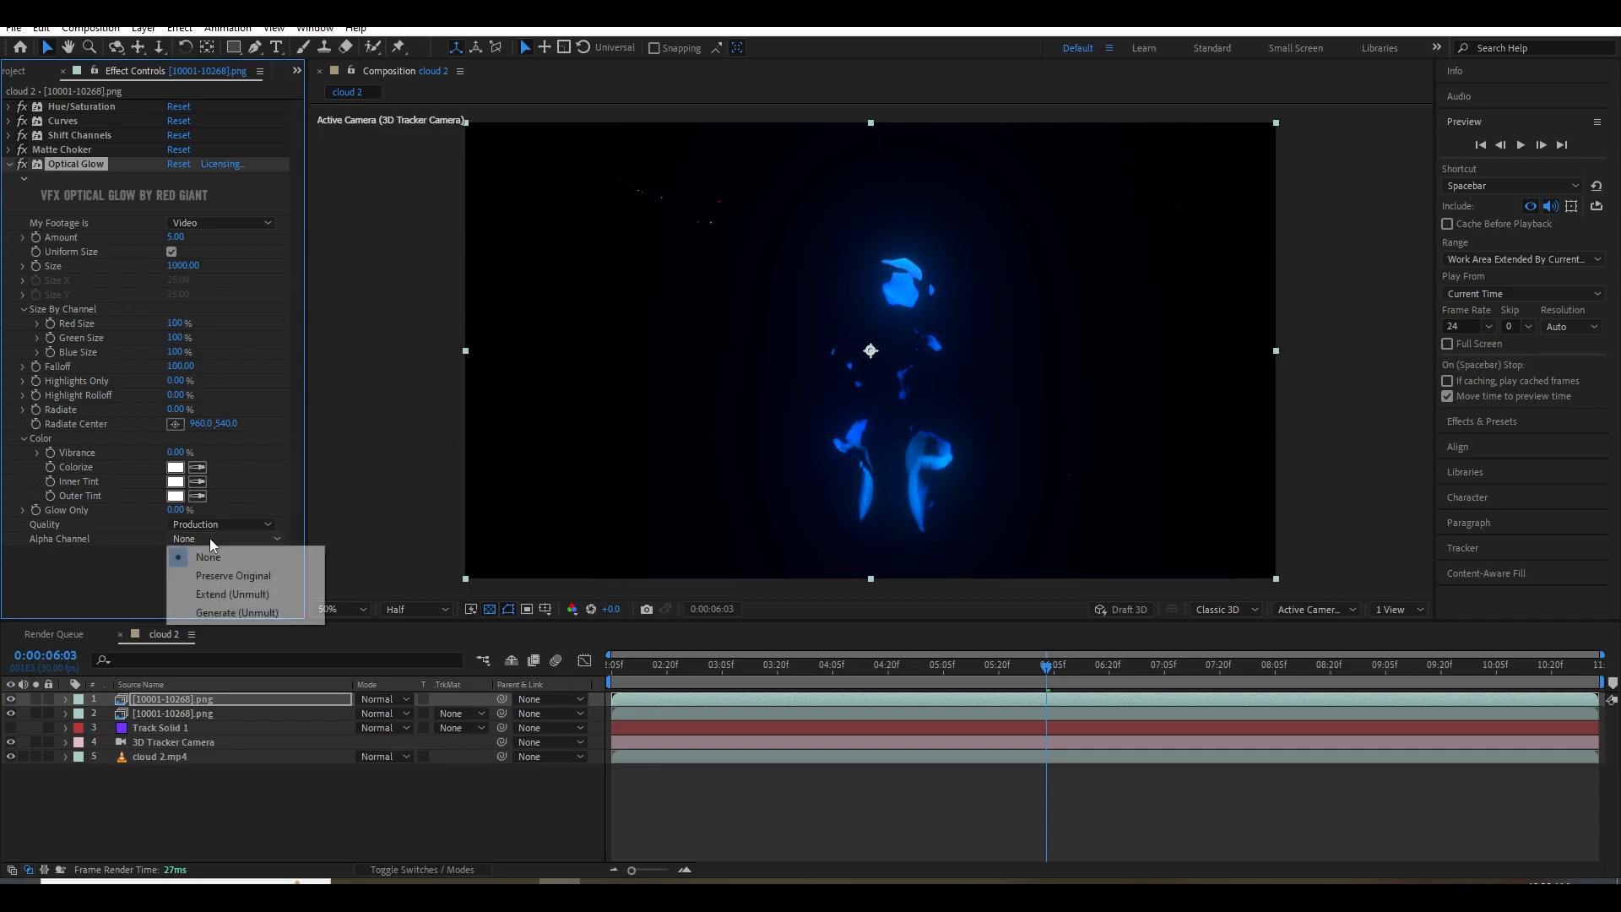
{"action": "left_click", "coordinate": [233, 597]}
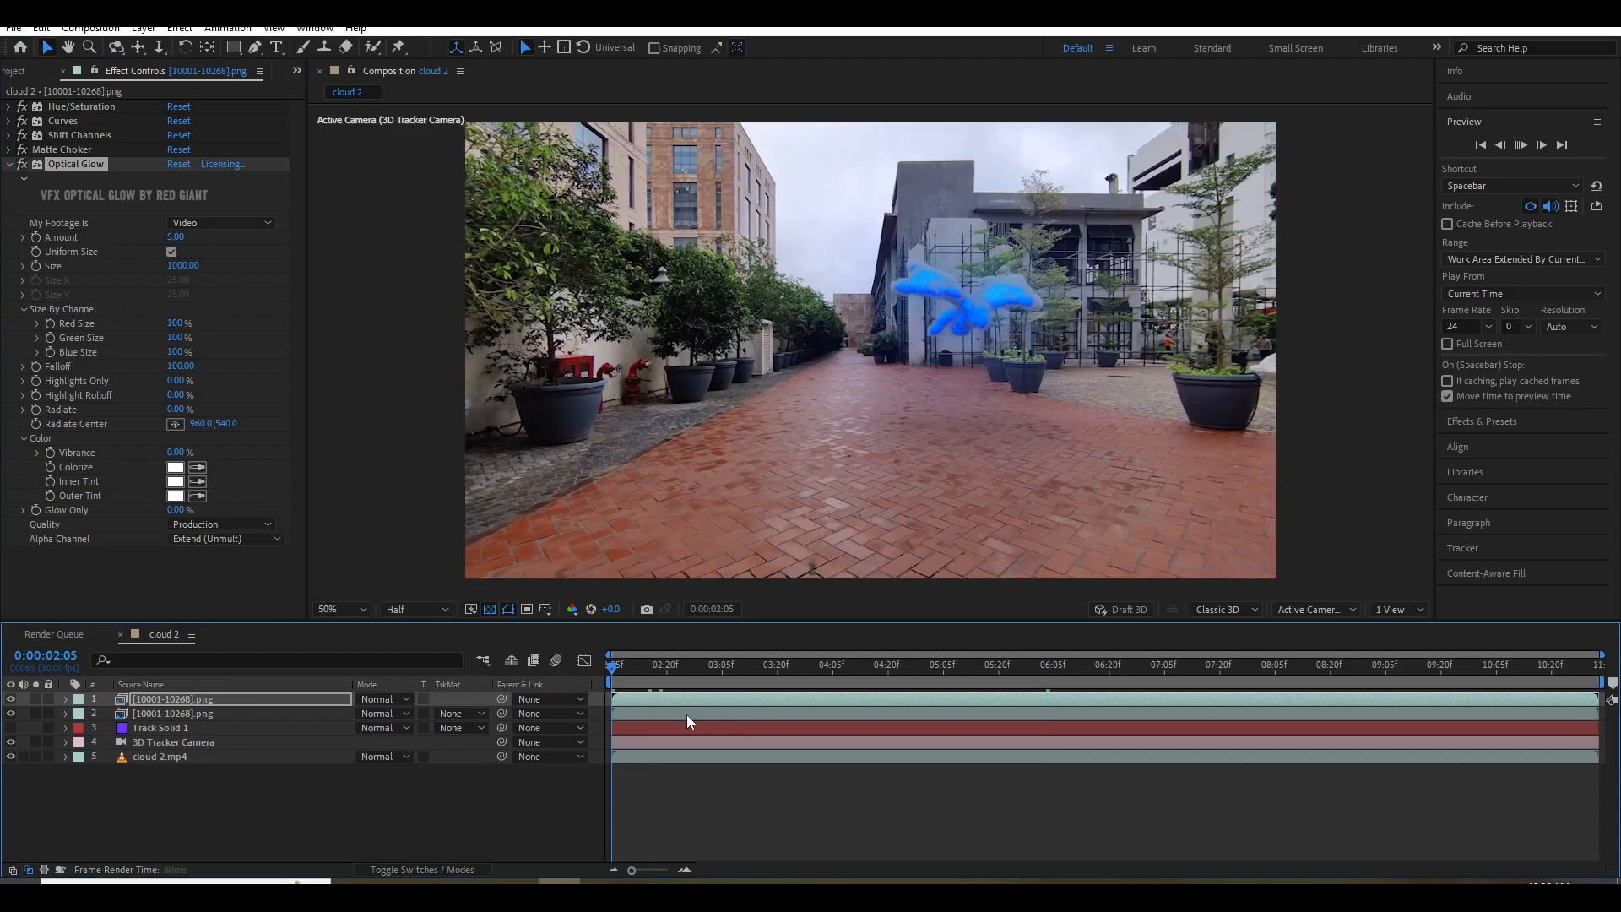
Preview the glowing composite and steepen the S-shaped RGB curve on the upper smoke copy.
{"action": "key", "text": "space"}
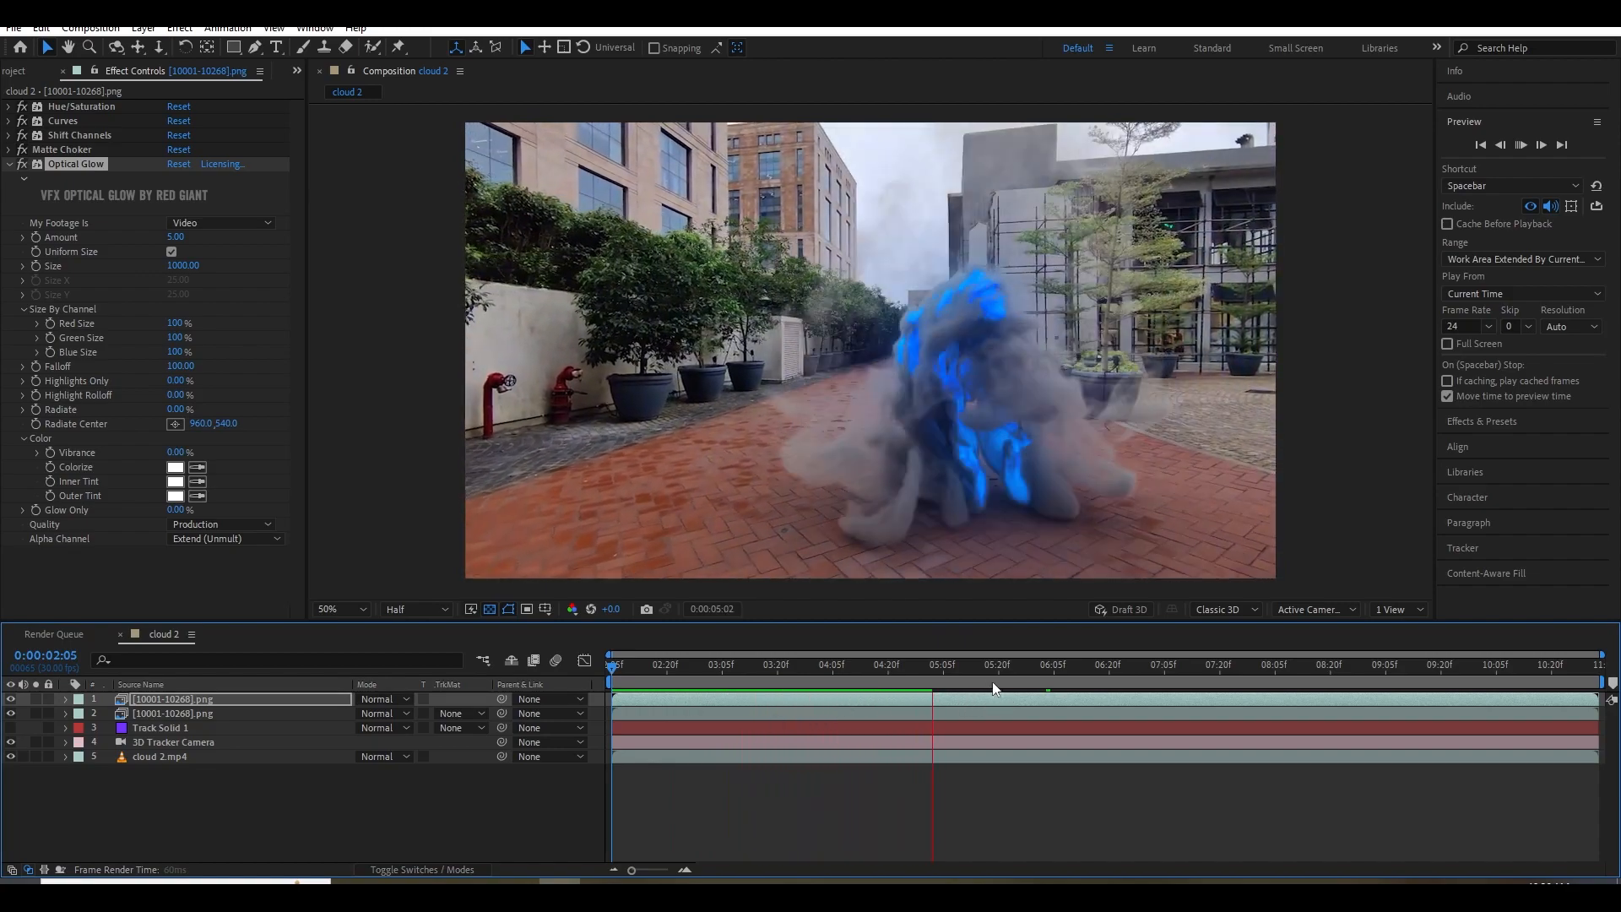
{"action": "left_click", "coordinate": [916, 672]}
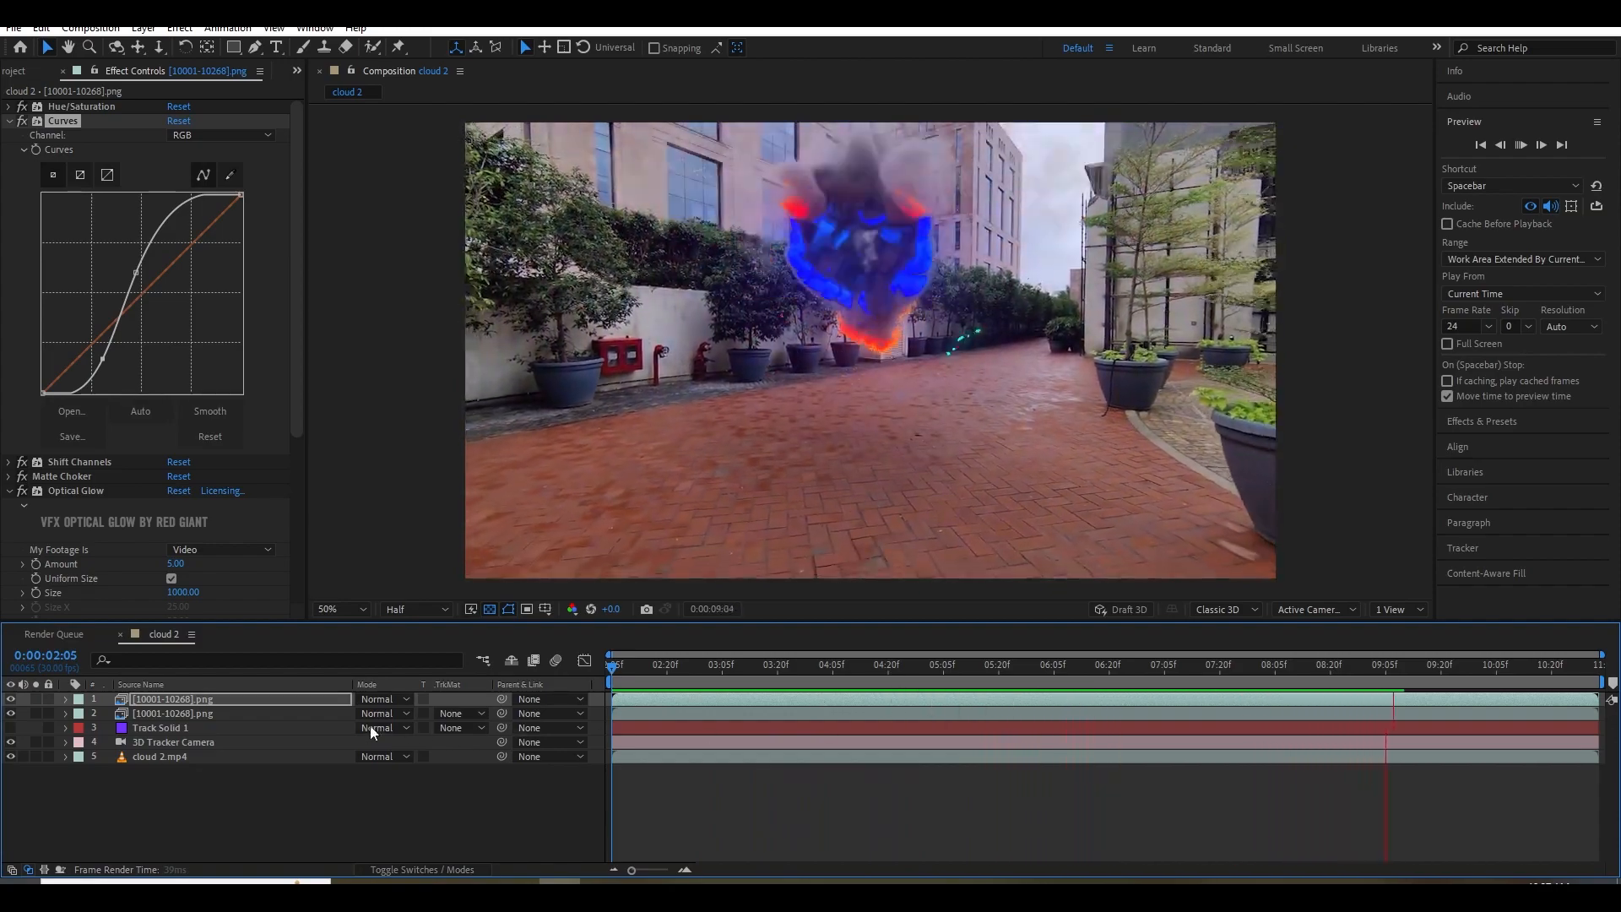
{"action": "key", "text": "space"}
Hide the upper smoke copy and add Brightness & Contrast to the lower one, with Brightness 7 and Contrast 24.
{"action": "left_click_drag", "start_coordinate": [629, 676], "coordinate": [1020, 680]}
{"action": "left_click", "coordinate": [194, 713]}
{"action": "key", "text": "ctrl+space"}
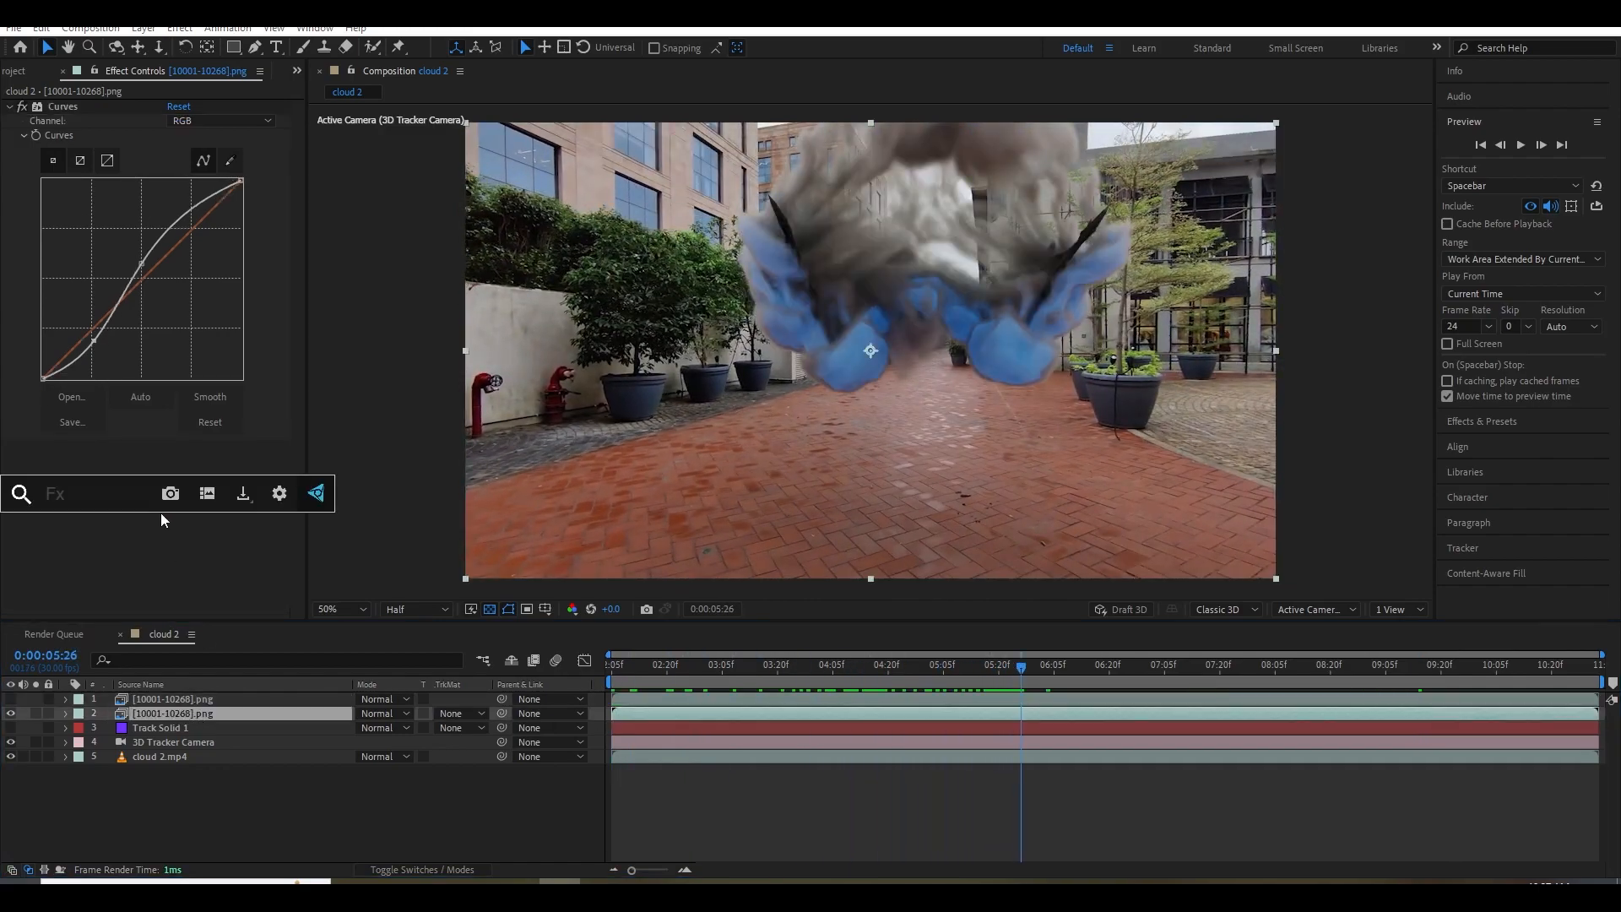
{"action": "type", "text": "bri"}
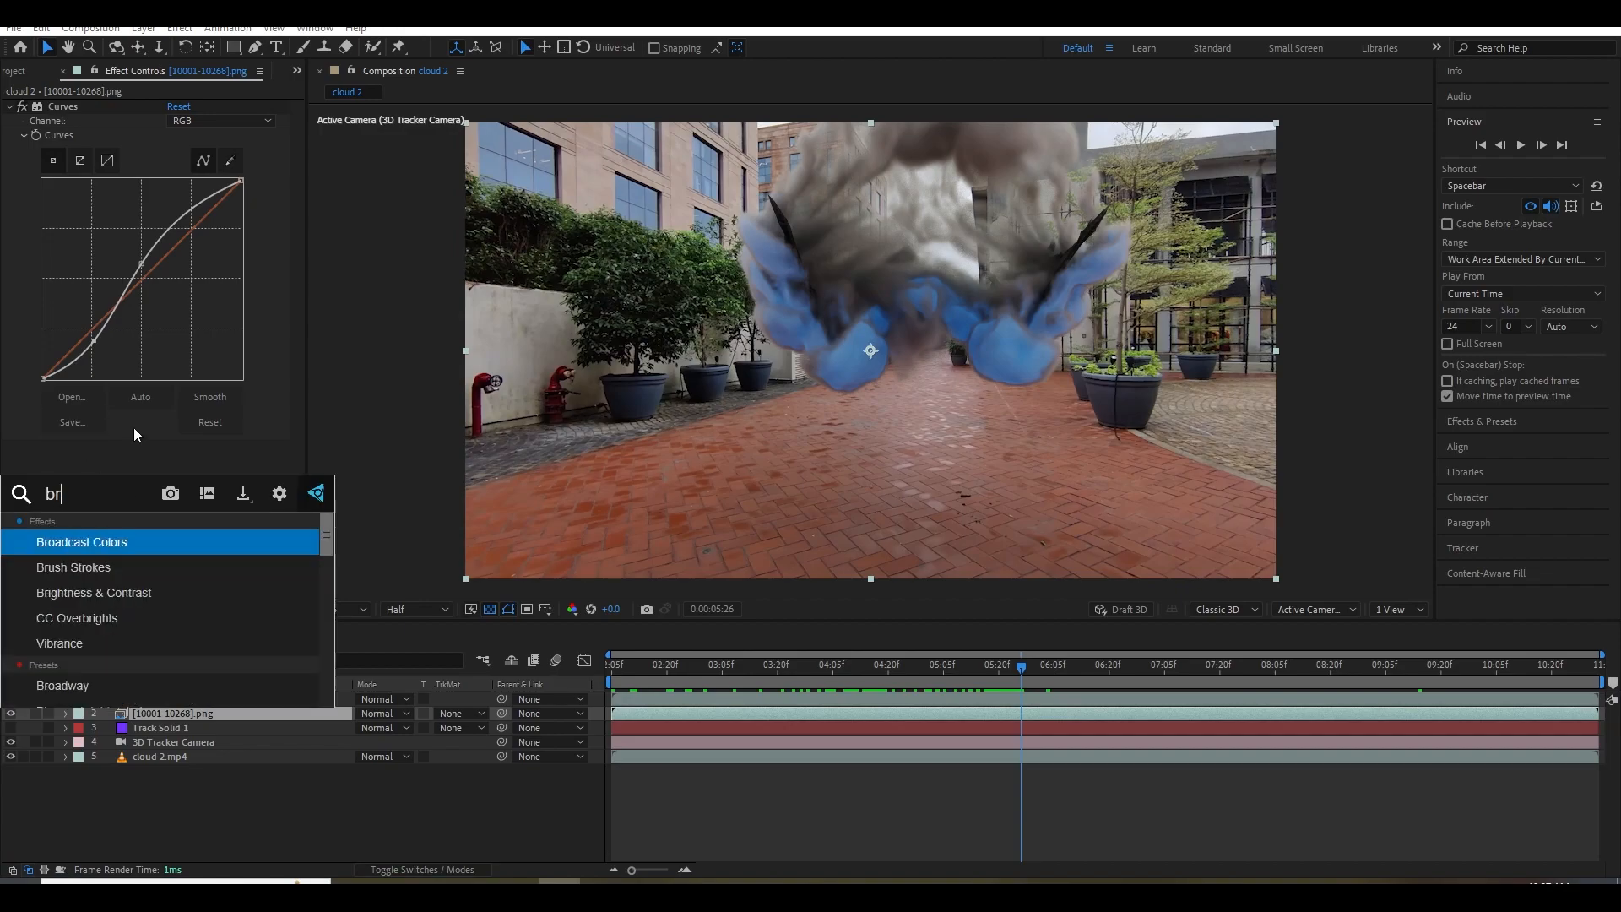
{"action": "left_click", "coordinate": [120, 540]}
{"action": "mouse_move", "coordinate": [171, 466]}
{"action": "left_mouse_down"}
{"action": "mouse_move", "coordinate": [213, 467]}
{"action": "mouse_move", "coordinate": [190, 477]}
{"action": "left_mouse_up"}
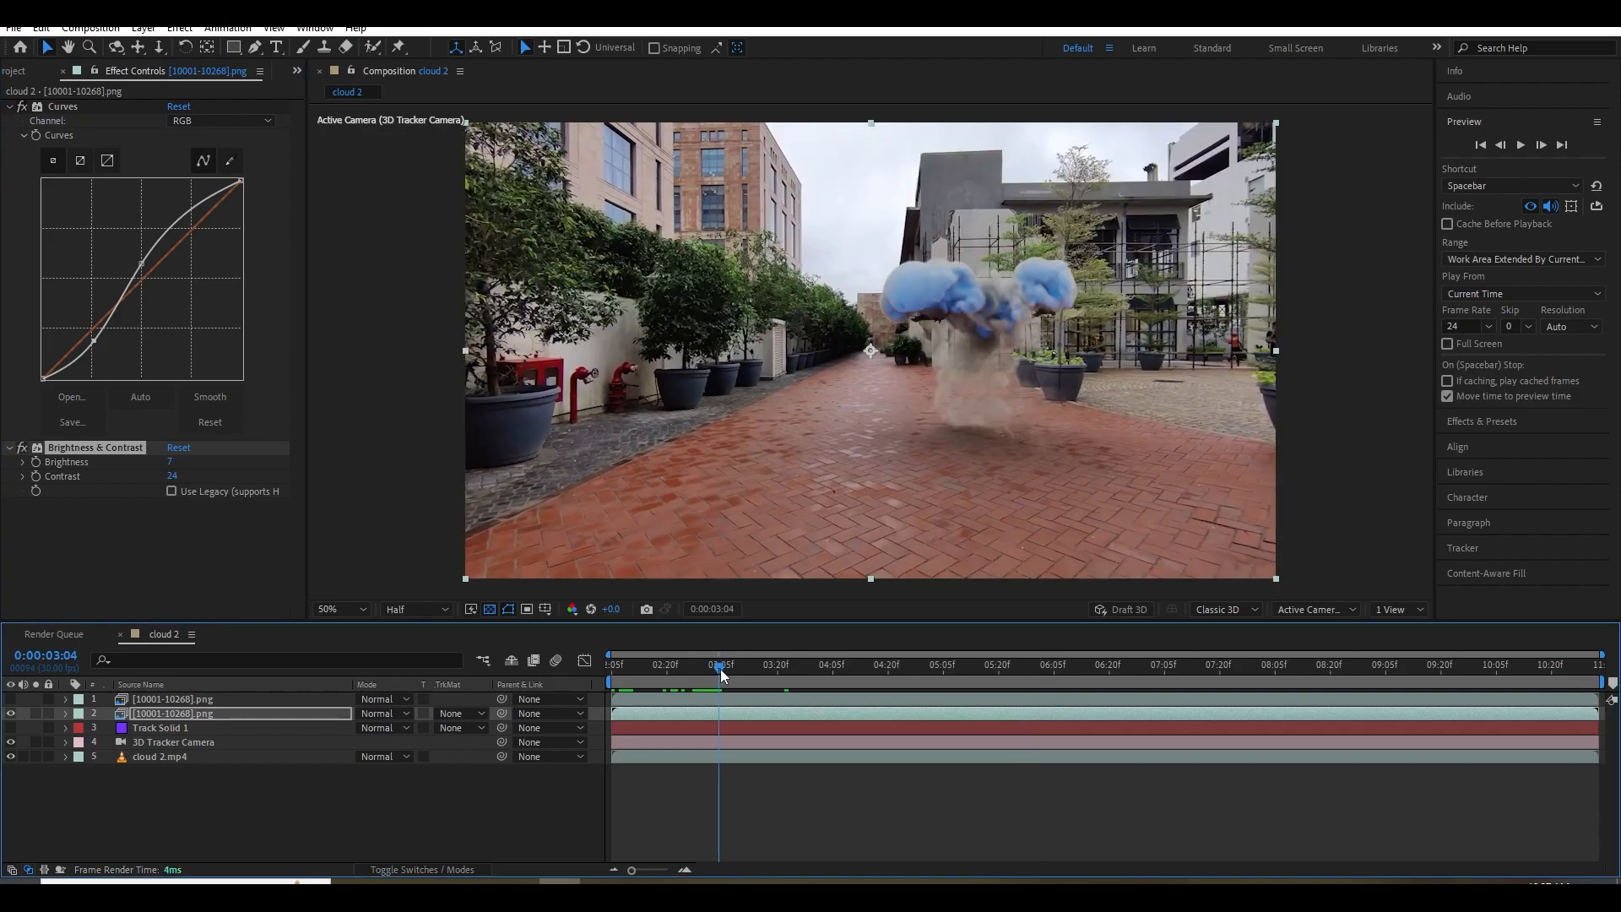
Start the work area at 0:00:03:02 and preview the composite from there.
{"action": "left_click_drag", "start_coordinate": [720, 671], "coordinate": [712, 672]}
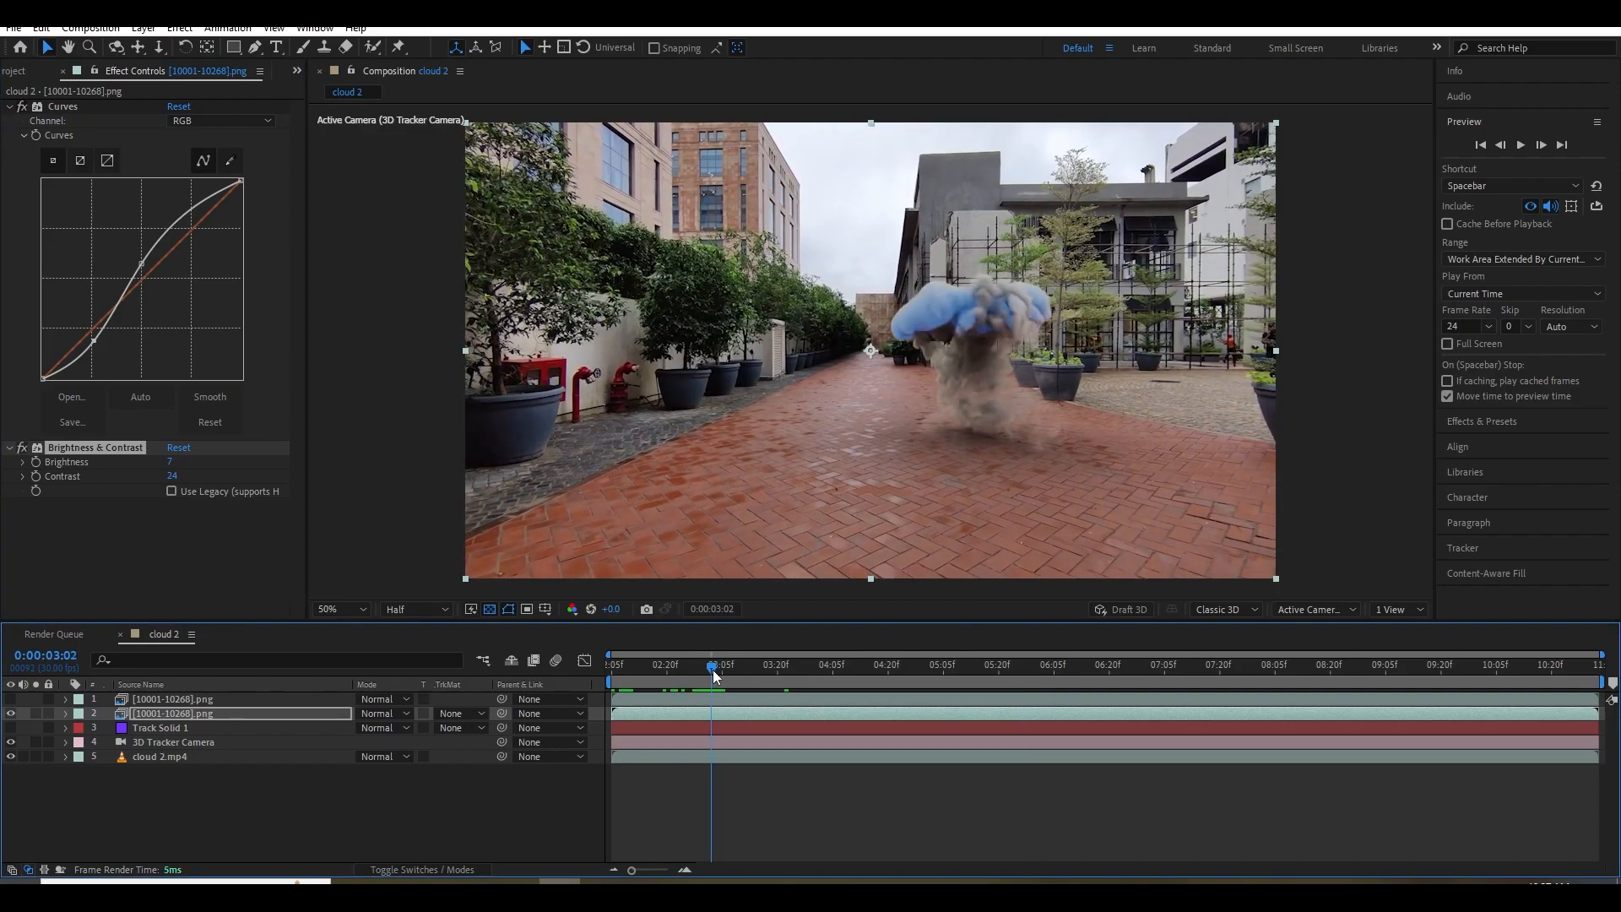
{"action": "key", "text": "b"}
{"action": "key", "text": "space"}
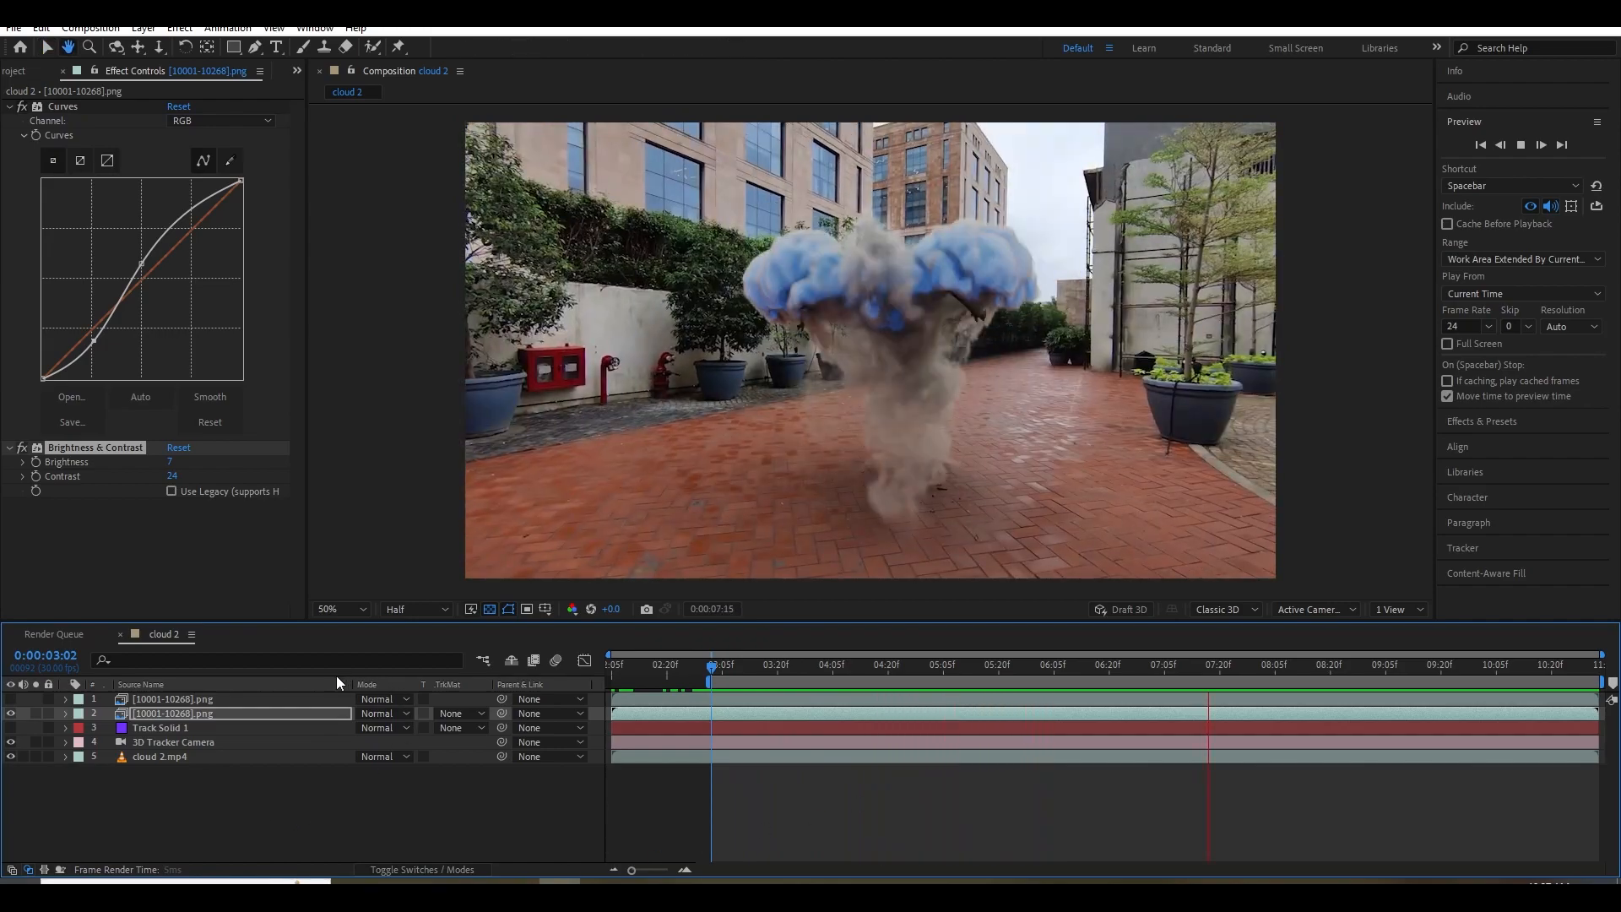
Create an adjustment layer at the top of the layer stack.
{"action": "right_click", "coordinate": [269, 802]}
{"action": "mouse_move", "coordinate": [326, 603]}
{"action": "left_click", "coordinate": [532, 737]}
{"action": "left_click_drag", "start_coordinate": [181, 714], "coordinate": [196, 684]}
{"action": "key", "text": "ctrl+space"}
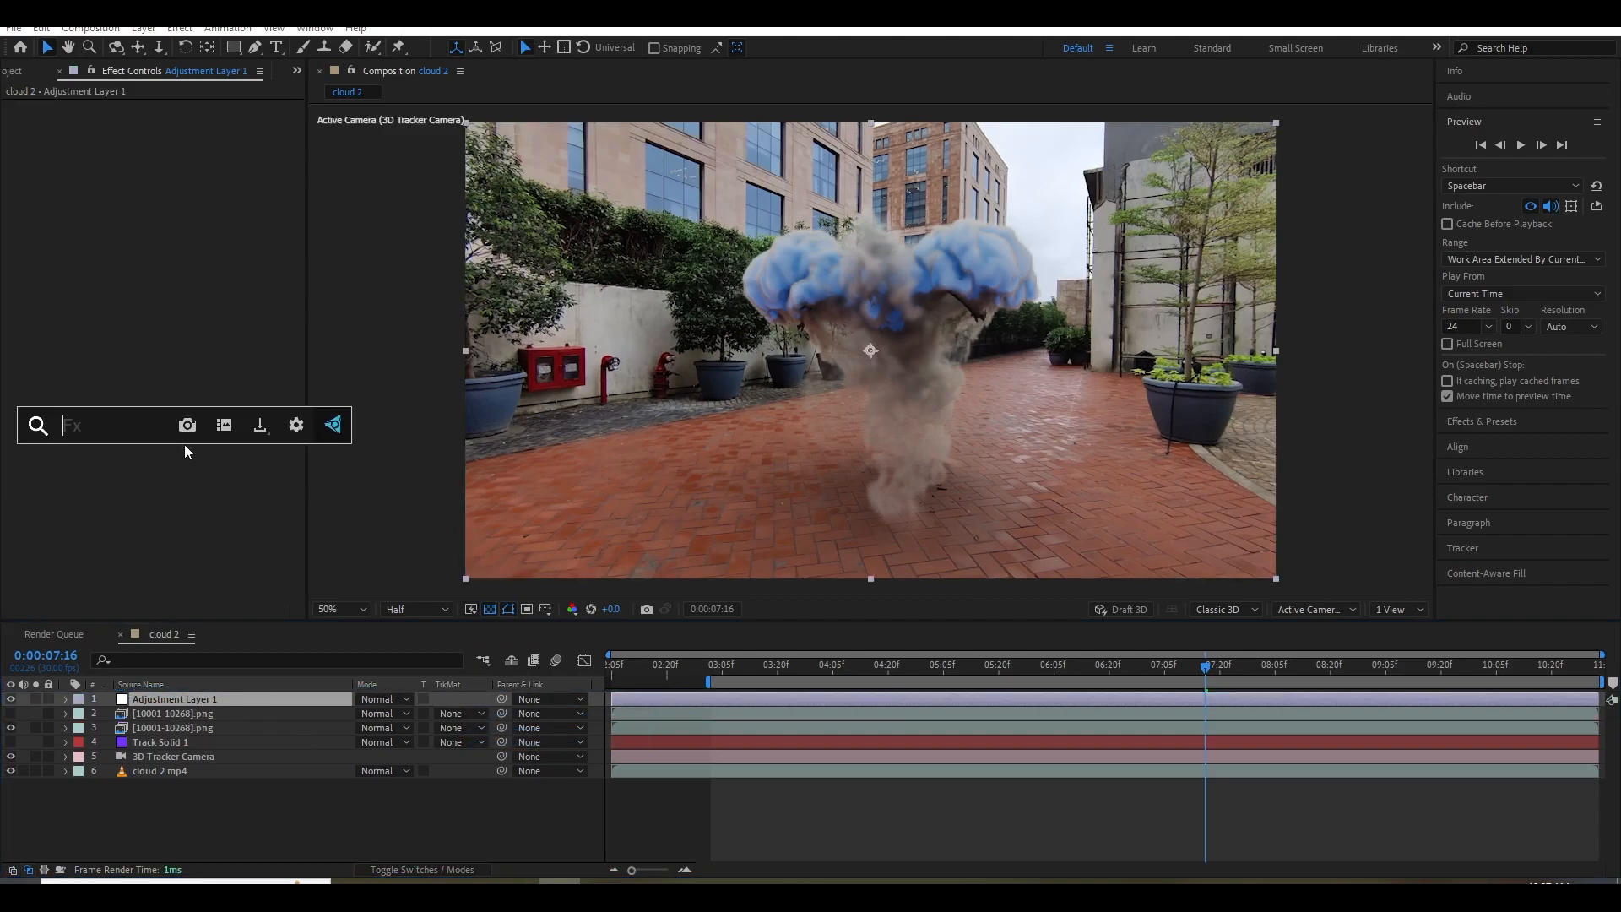
{"action": "left_click", "coordinate": [184, 445]}
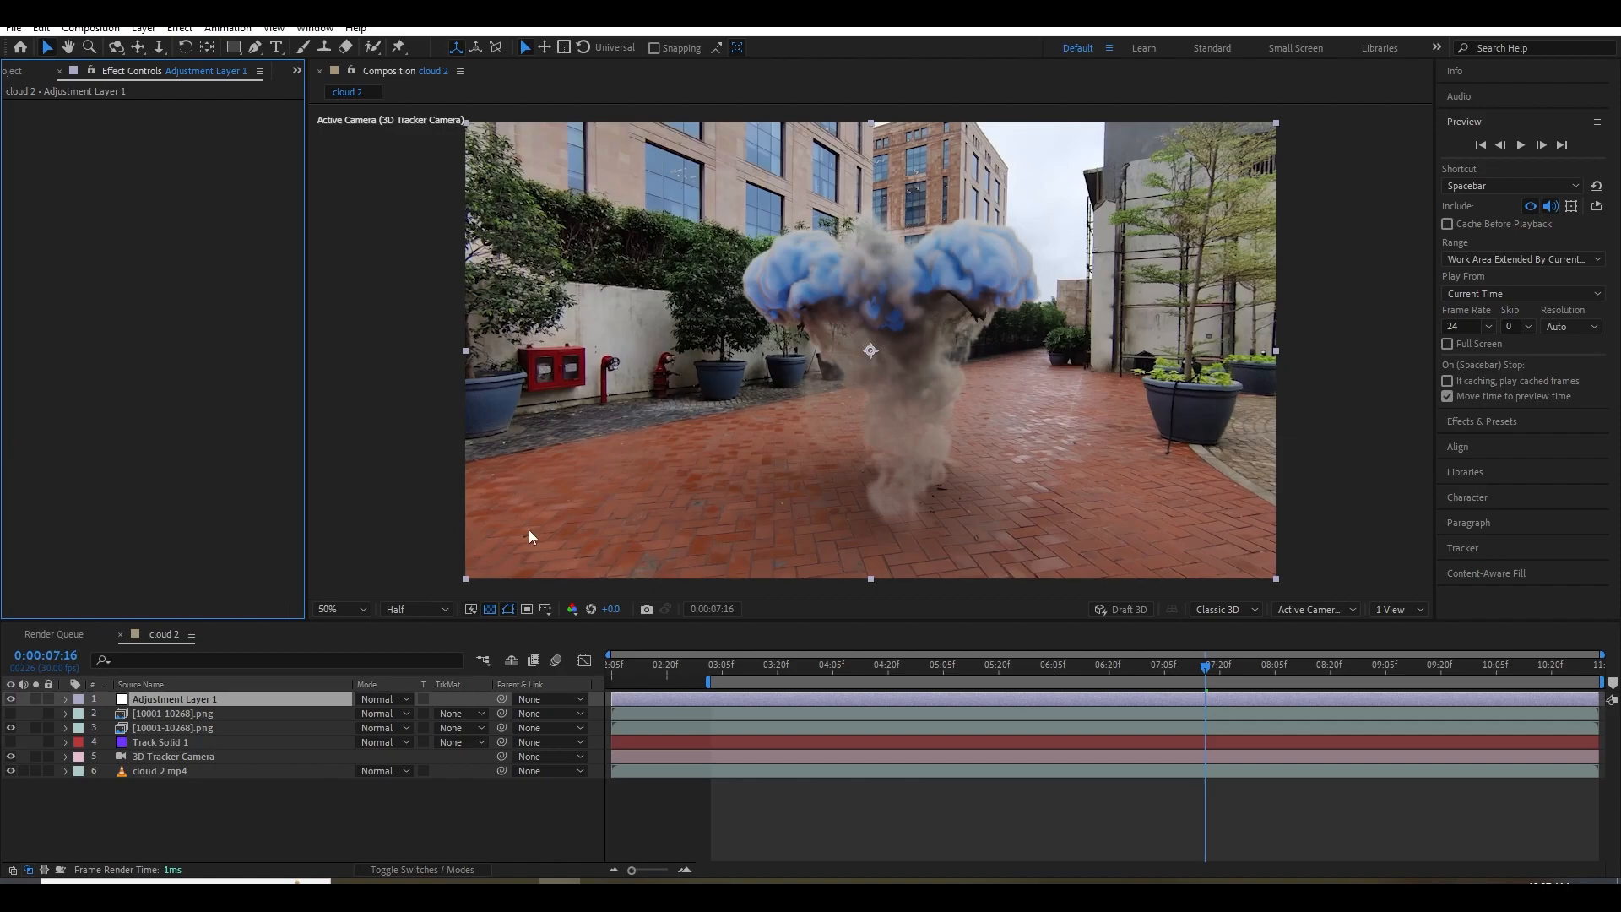
Add Hue/Saturation to the visible smoke layer and set Master Saturation to -37.
{"action": "left_click", "coordinate": [194, 713]}
{"action": "left_click", "coordinate": [192, 728]}
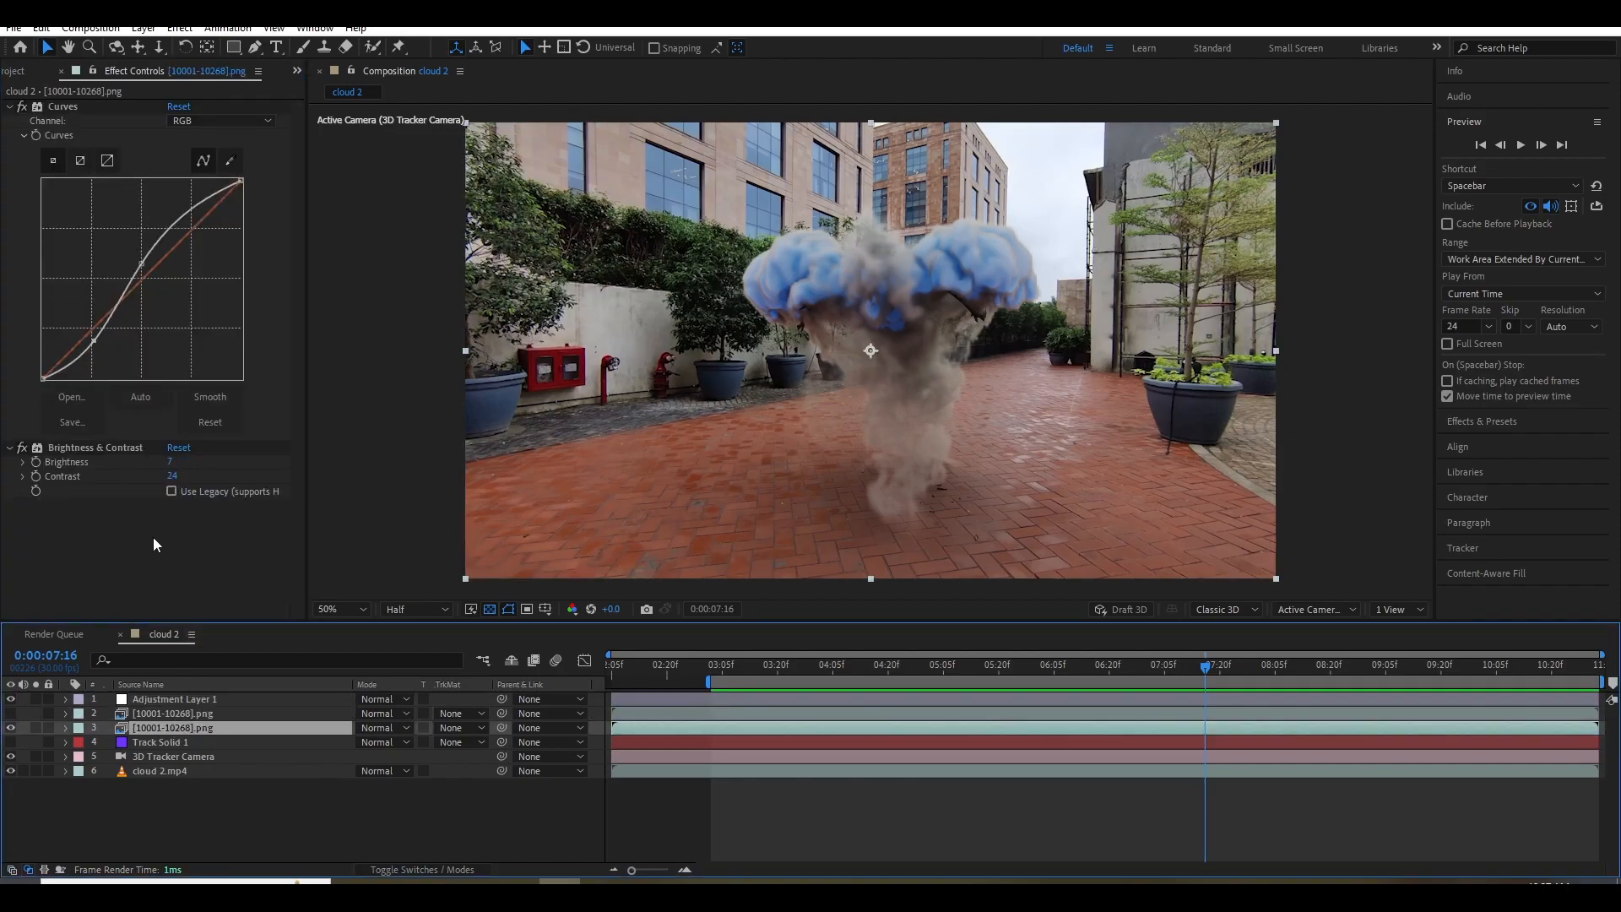
{"action": "key", "text": "ctrl+space"}
{"action": "type", "text": "hue"}
{"action": "left_click", "coordinate": [154, 573]}
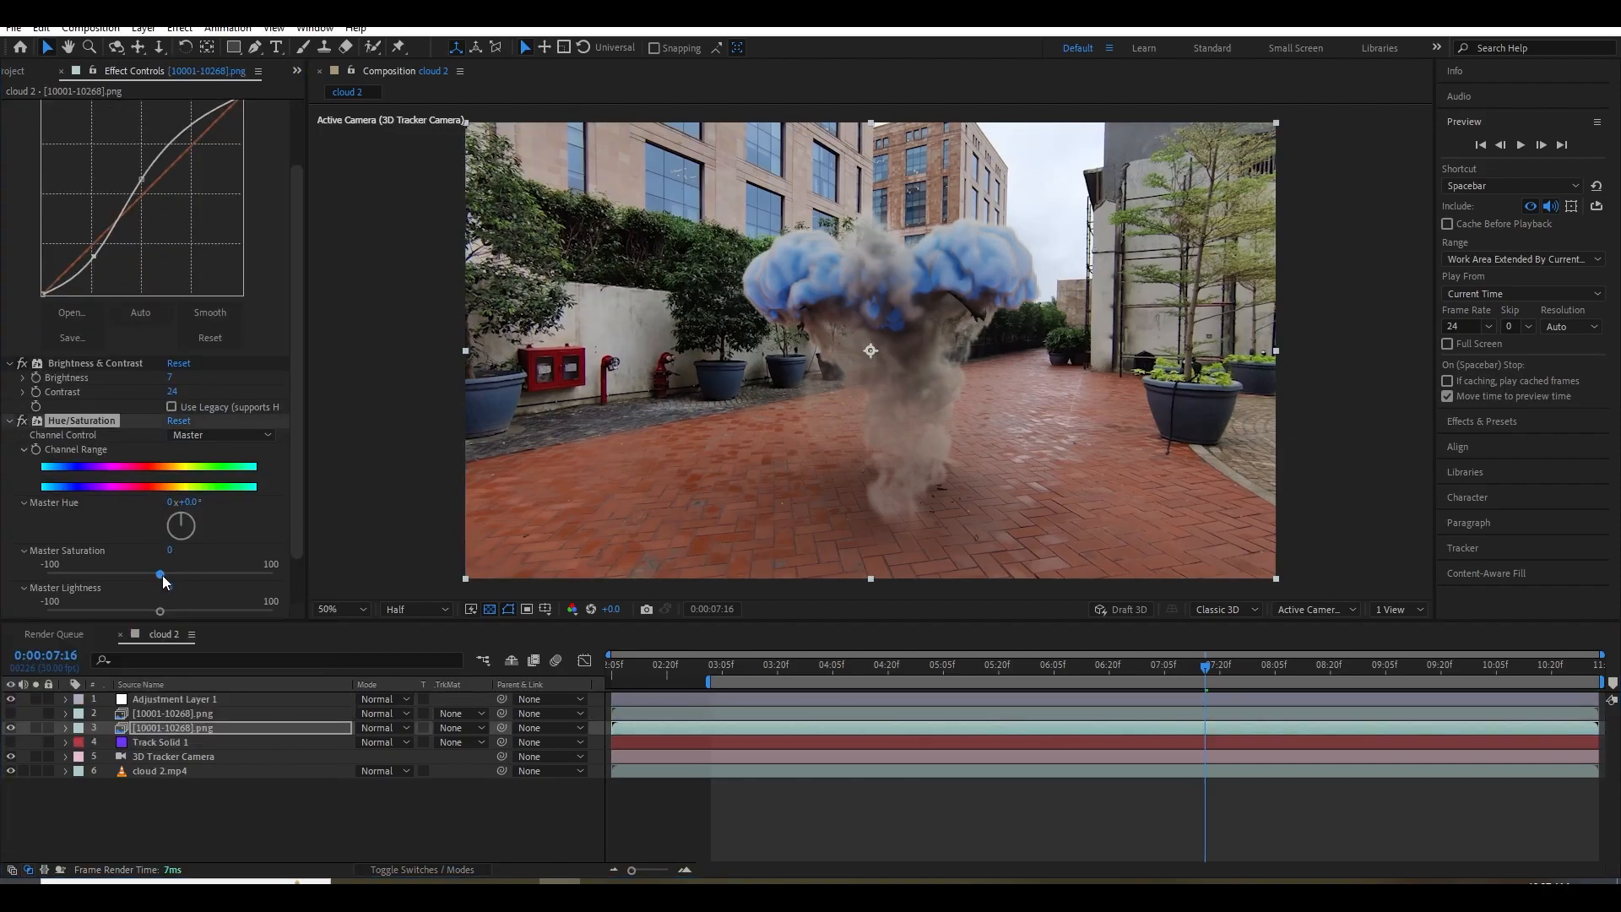
{"action": "left_click_drag", "start_coordinate": [161, 575], "coordinate": [145, 575]}
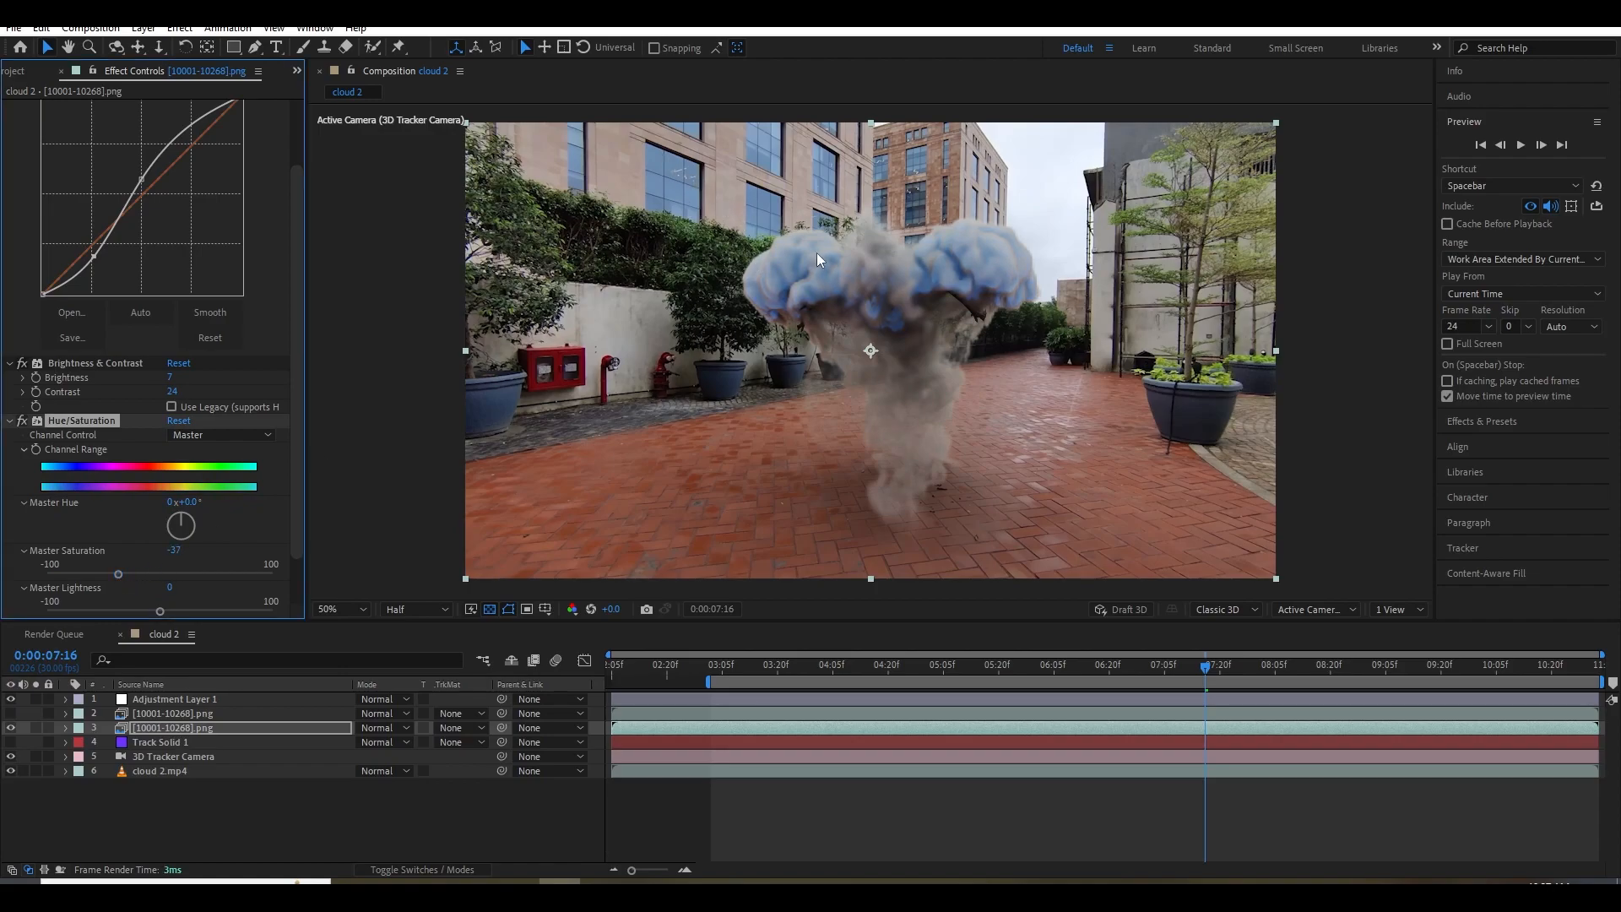
Examine the desaturated smoke around 0:00:06:21 with the Info panel open, and move to 0:00:06:03.
{"action": "left_click_drag", "start_coordinate": [1063, 665], "coordinate": [1113, 661]}
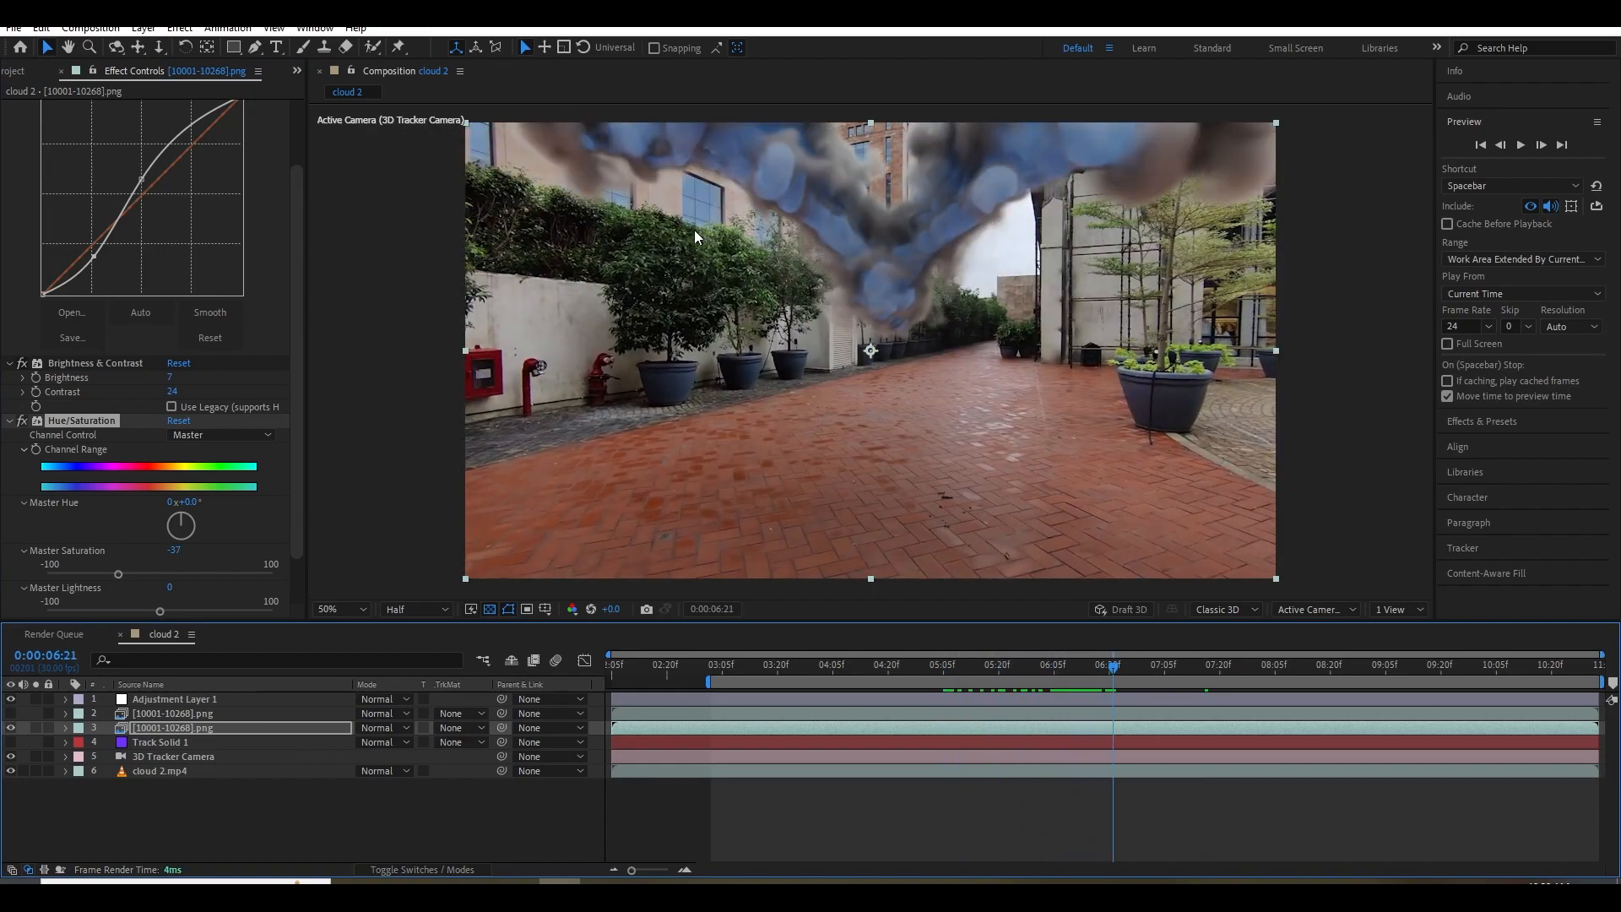
{"action": "key", "text": "ctrl+2"}
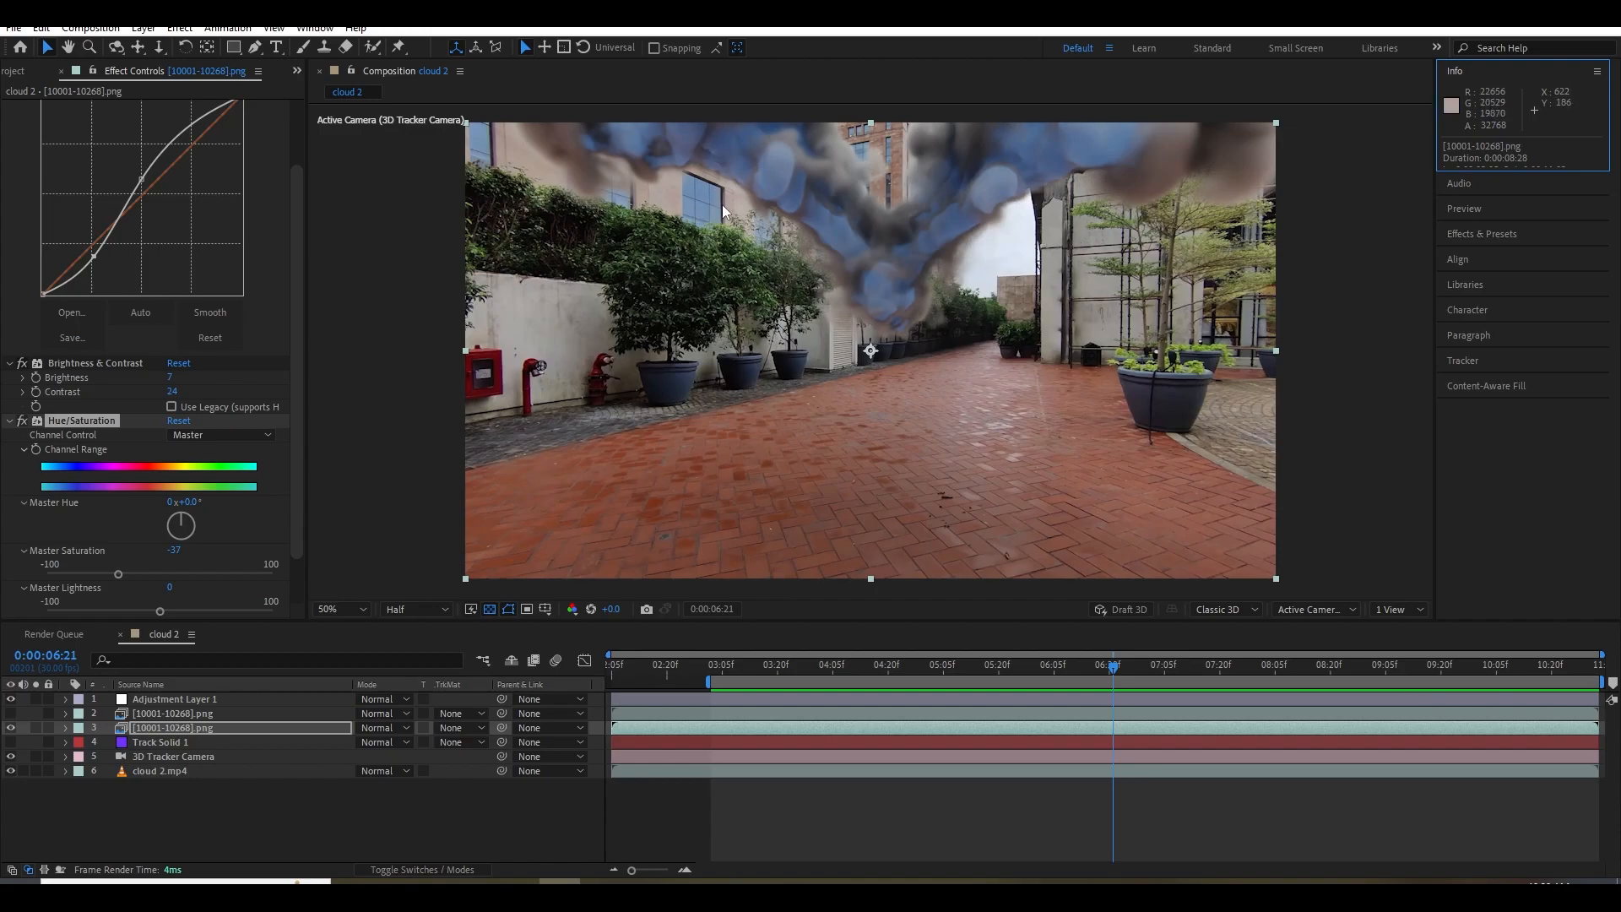
{"action": "left_click_drag", "start_coordinate": [780, 667], "coordinate": [945, 697]}
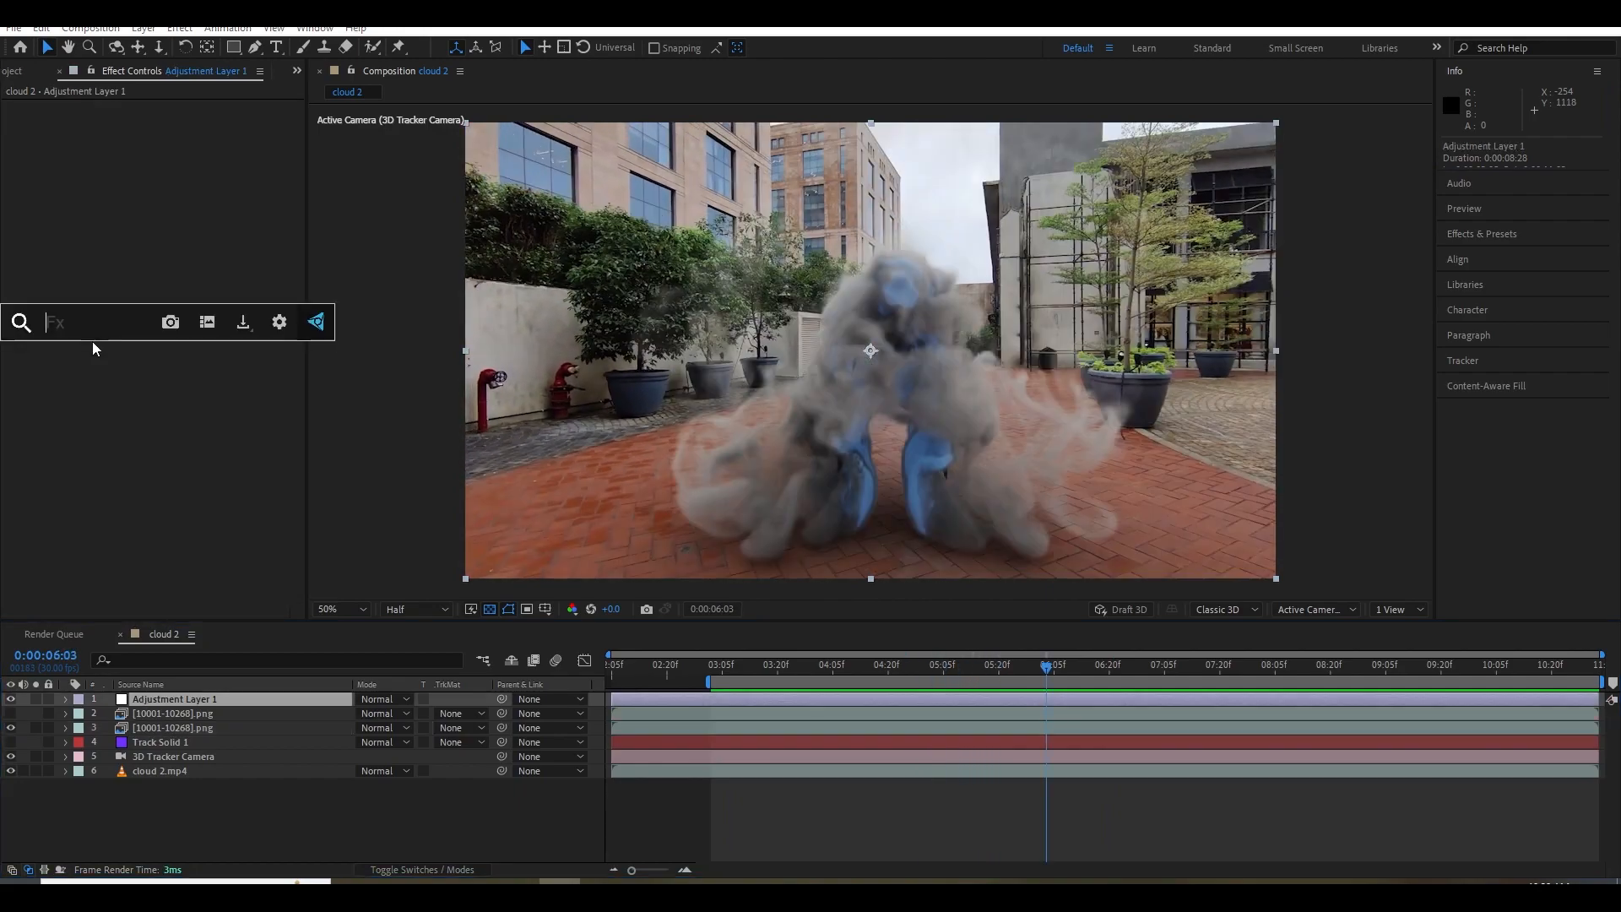
Add Lumetri Color to the adjustment layer with Contrast 17, Shadows 17, Whites 32, Vibrance 71 and creative Saturation 117.
{"action": "type", "text": "lume"}
{"action": "key", "text": "Return"}
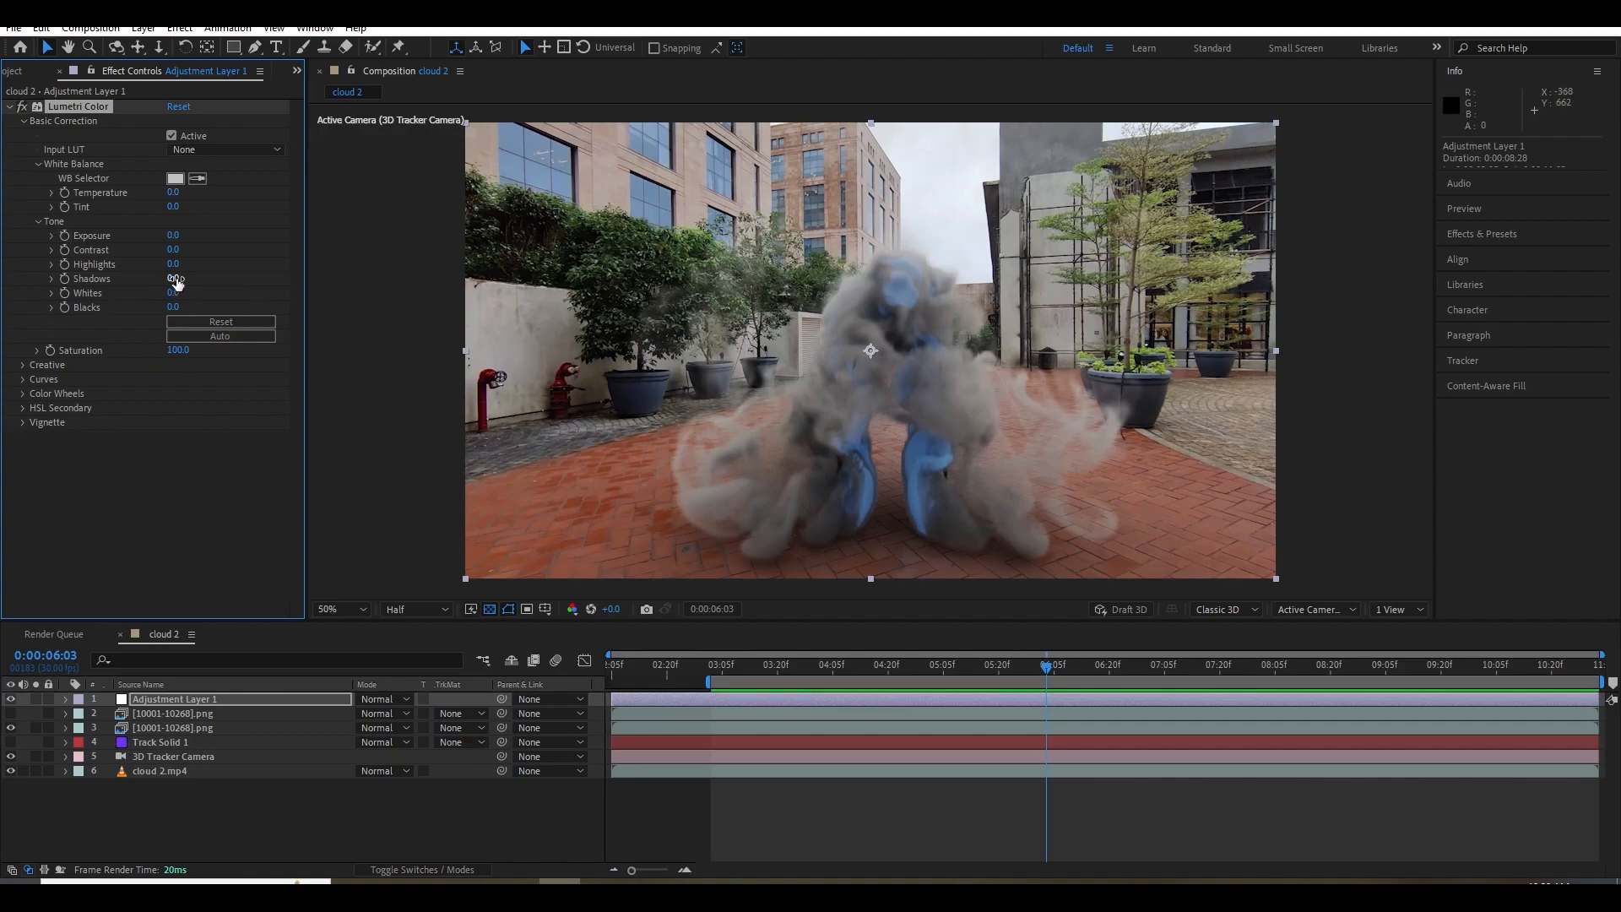
{"action": "left_click_drag", "start_coordinate": [198, 273], "coordinate": [208, 271]}
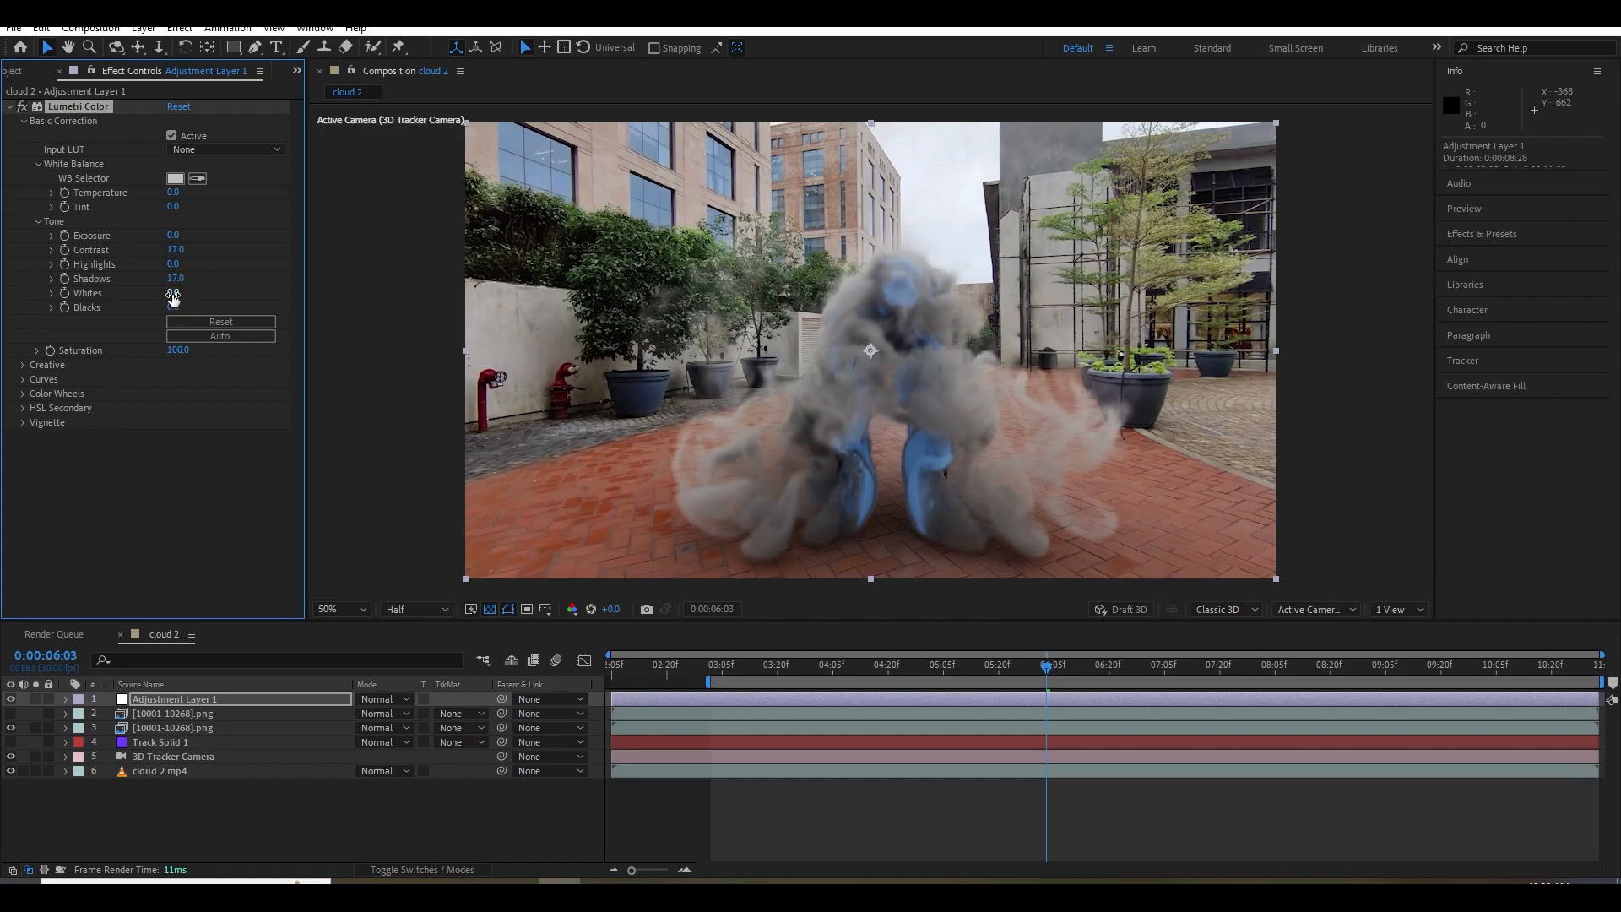
{"action": "mouse_move", "coordinate": [173, 293]}
{"action": "left_mouse_down"}
{"action": "mouse_move", "coordinate": [151, 294]}
{"action": "mouse_move", "coordinate": [186, 278]}
{"action": "left_mouse_up"}
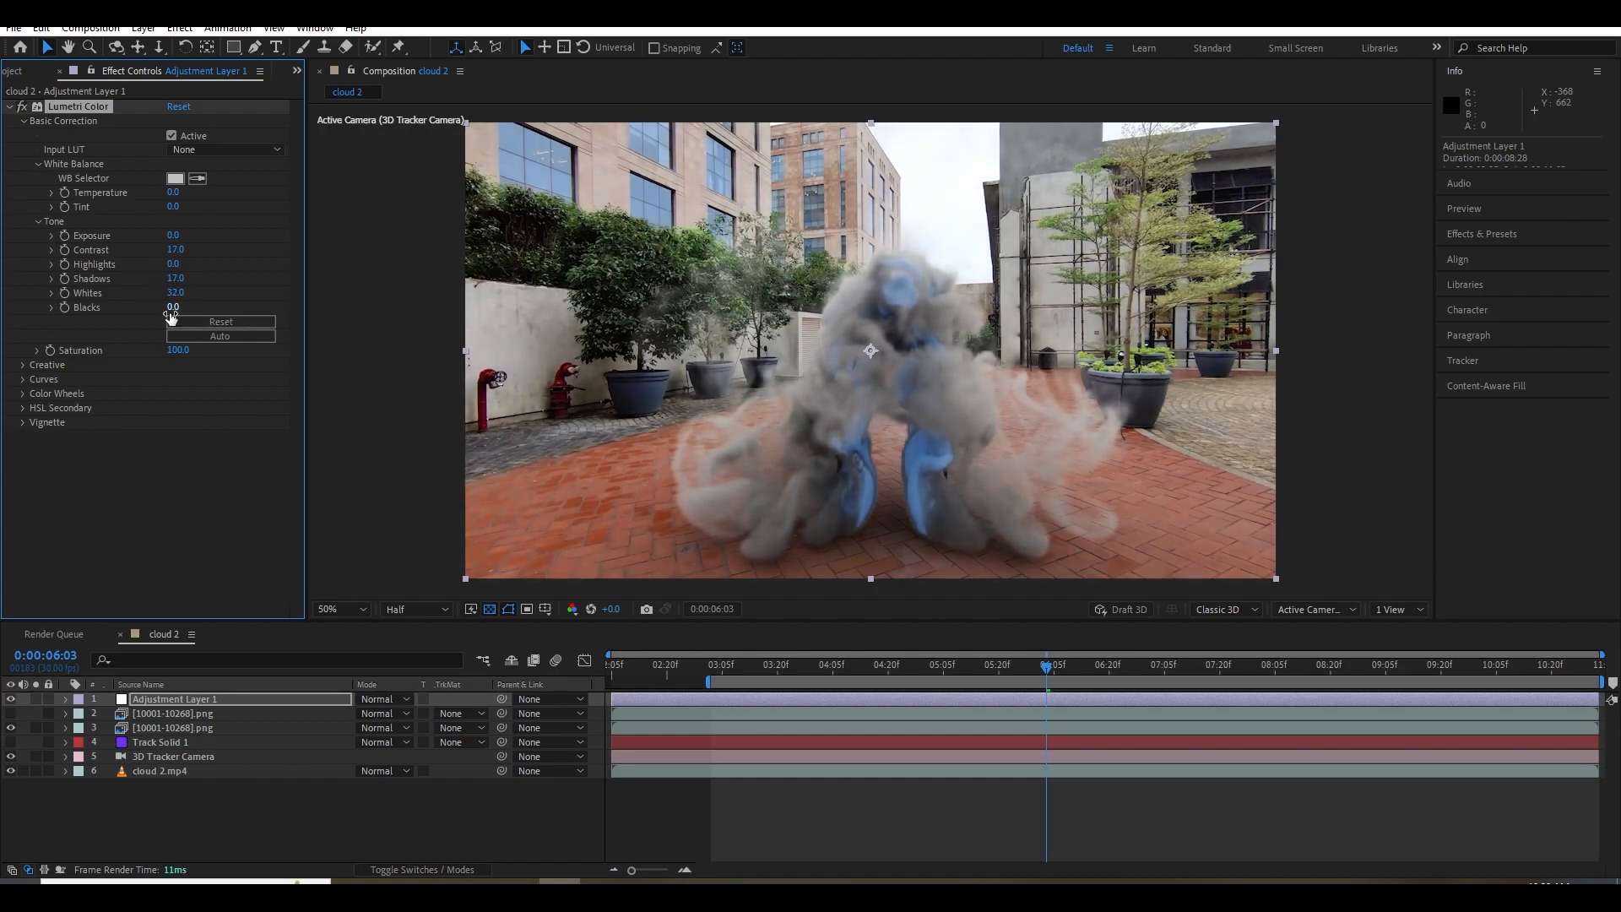
{"action": "left_click", "coordinate": [25, 365]}
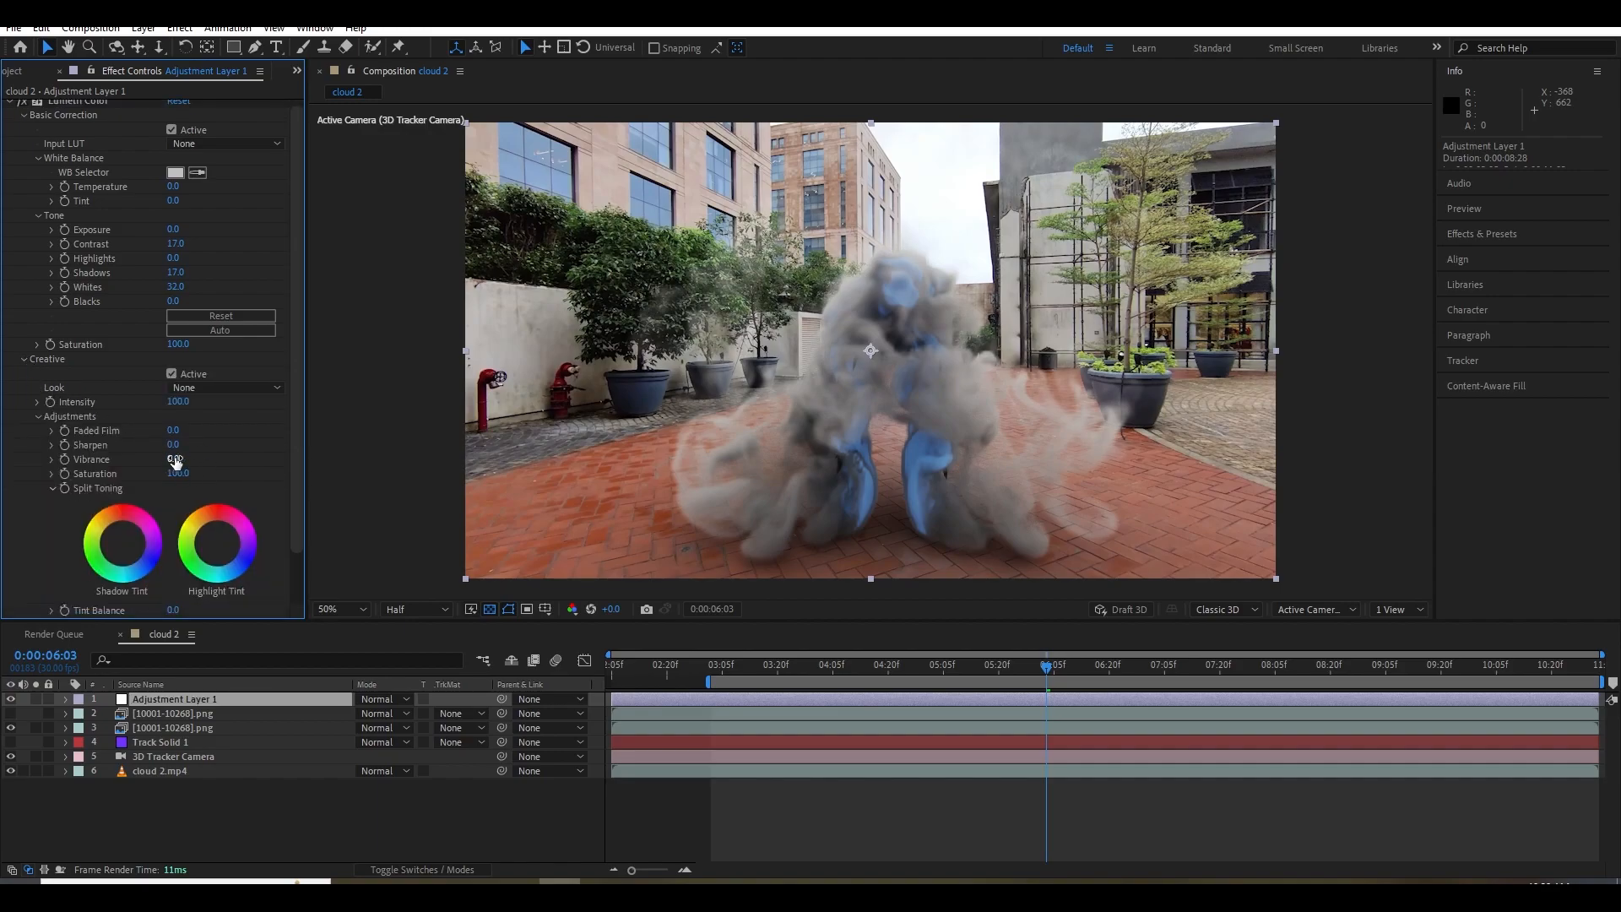
{"action": "left_click_drag", "start_coordinate": [175, 460], "coordinate": [195, 469]}
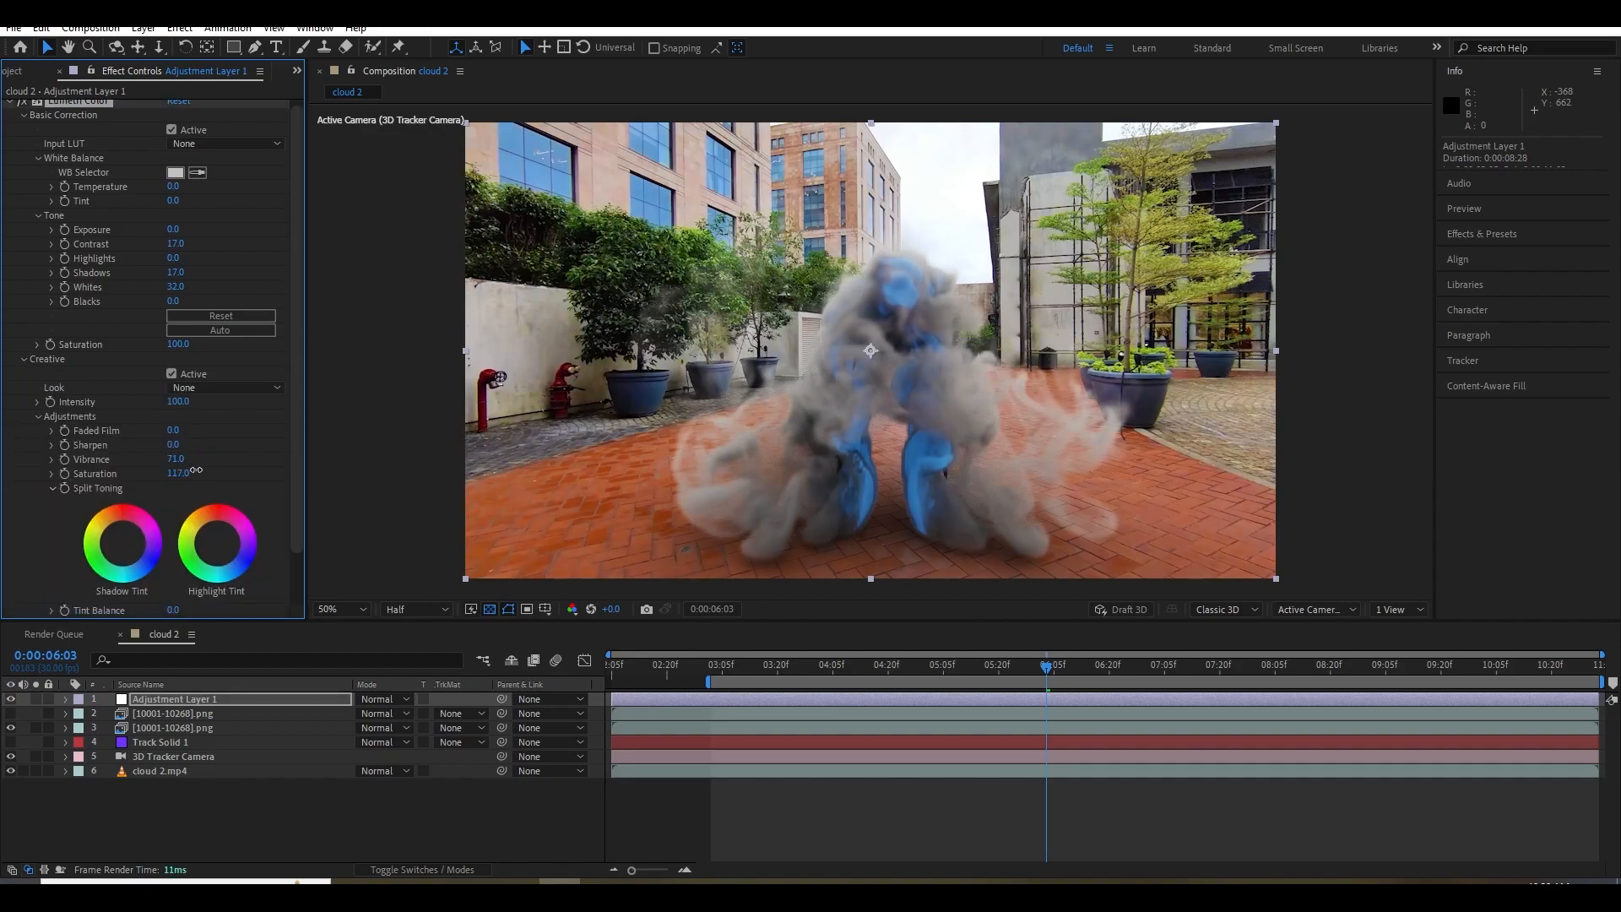
Lower the saturation of the green hues between yellow and cyan on the adjustment layer's Hue vs Sat curve.
{"action": "scroll", "coordinate": [250, 435], "scroll_direction": "down", "scroll_amount": 6}
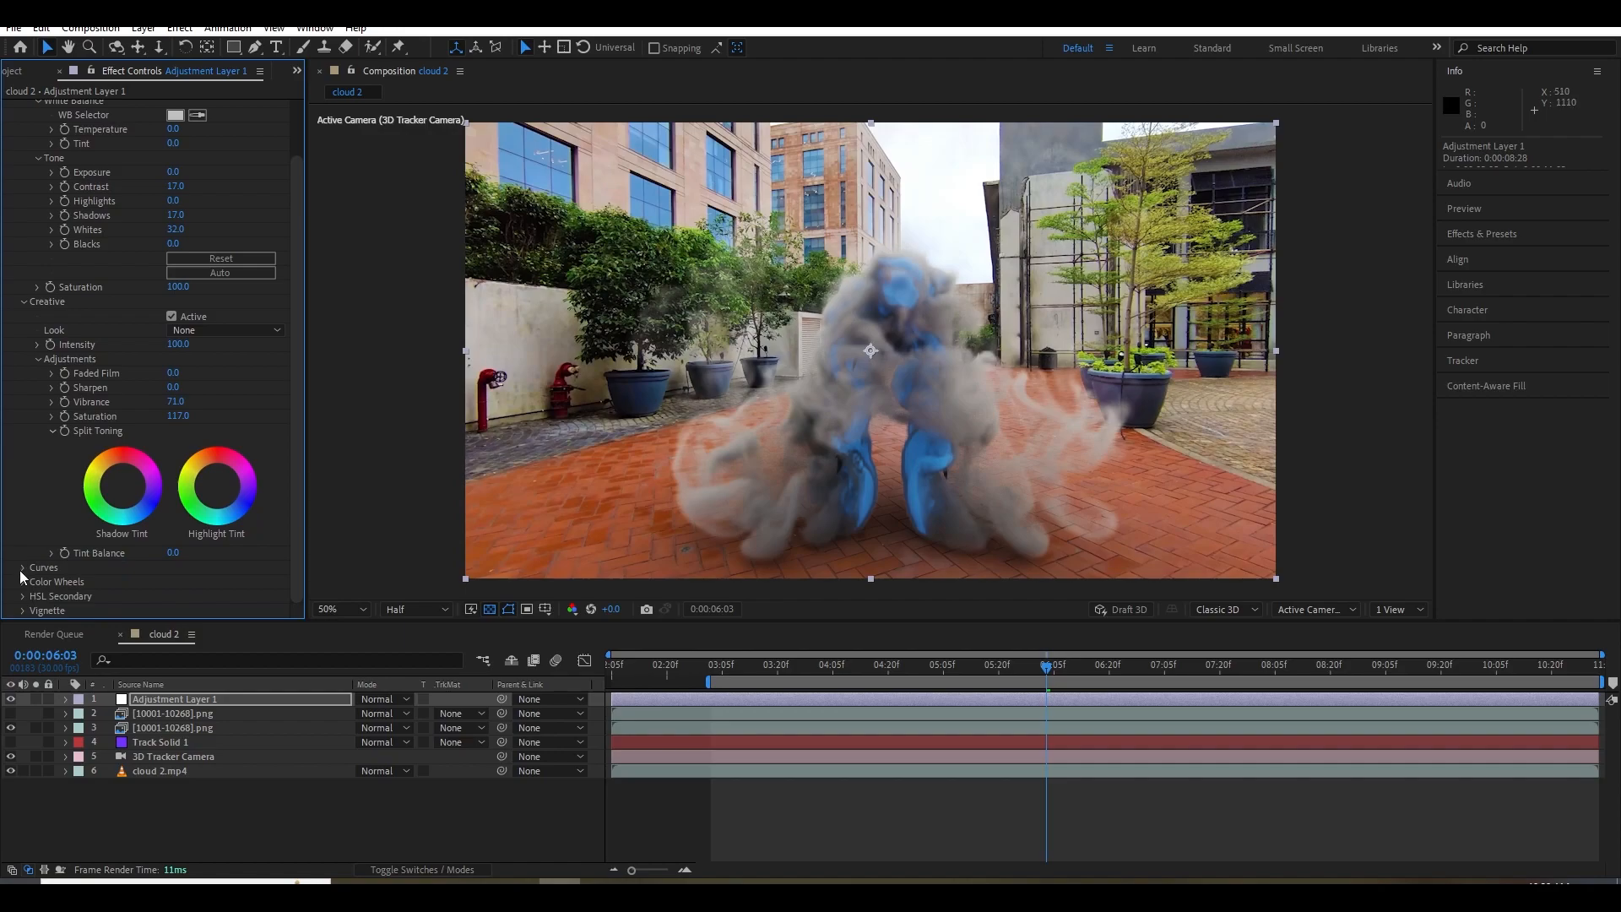
{"action": "scroll", "coordinate": [72, 532], "scroll_direction": "down", "scroll_amount": 3}
{"action": "left_click_drag", "start_coordinate": [306, 500], "coordinate": [427, 500]}
{"action": "left_click_drag", "start_coordinate": [716, 674], "coordinate": [958, 699]}
{"action": "left_click", "coordinate": [273, 446]}
{"action": "left_click", "coordinate": [351, 447]}
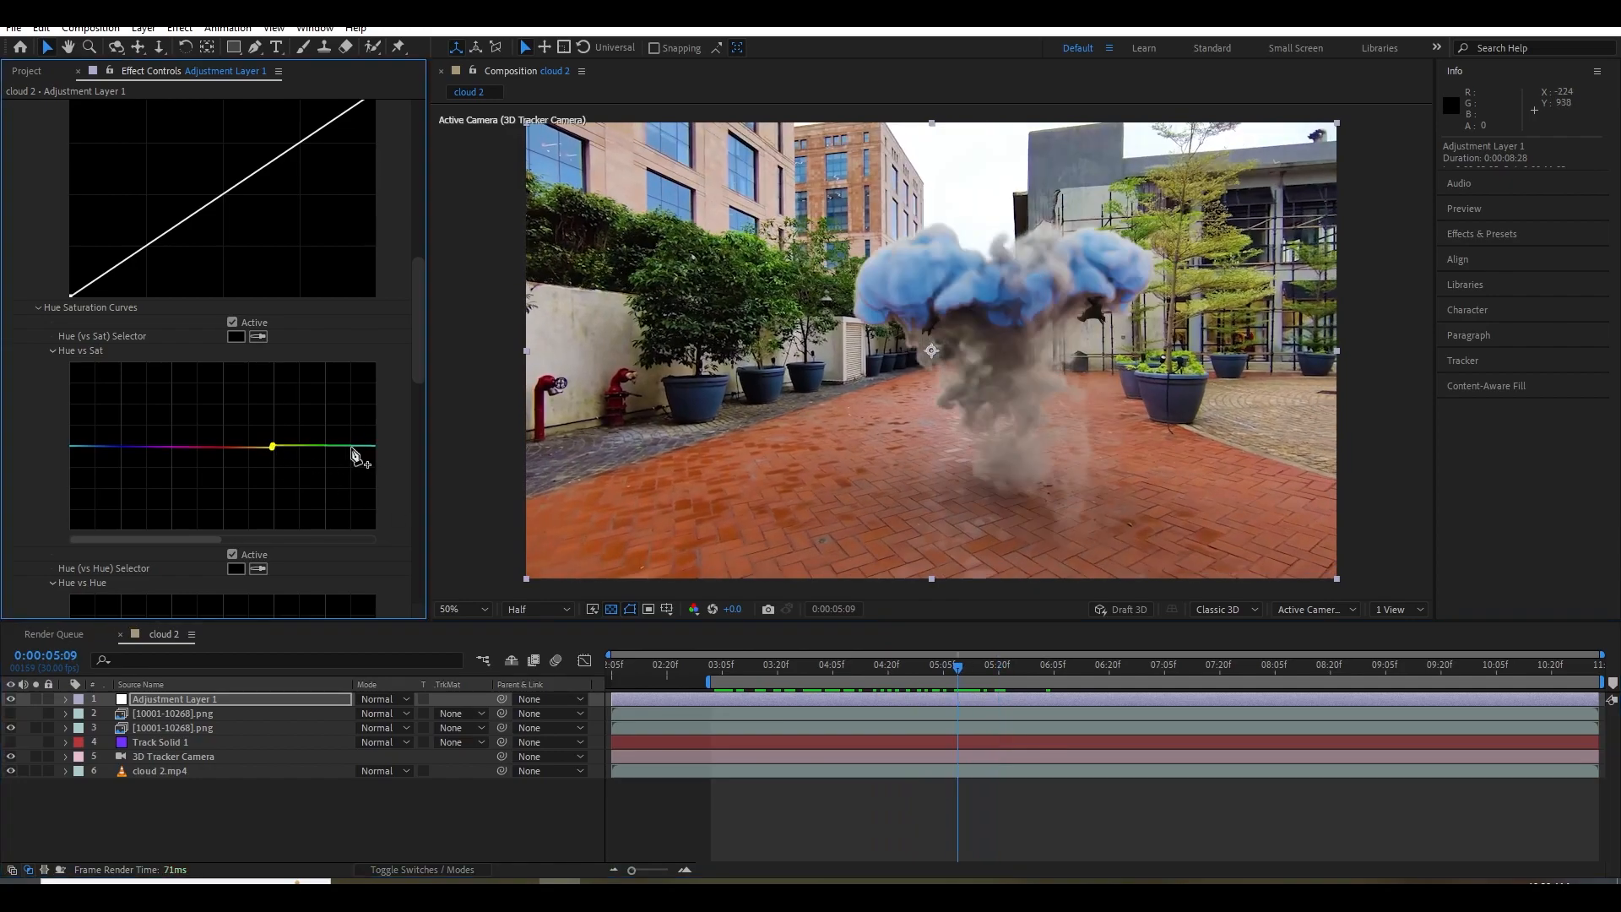
{"action": "left_click_drag", "start_coordinate": [349, 456], "coordinate": [320, 494]}
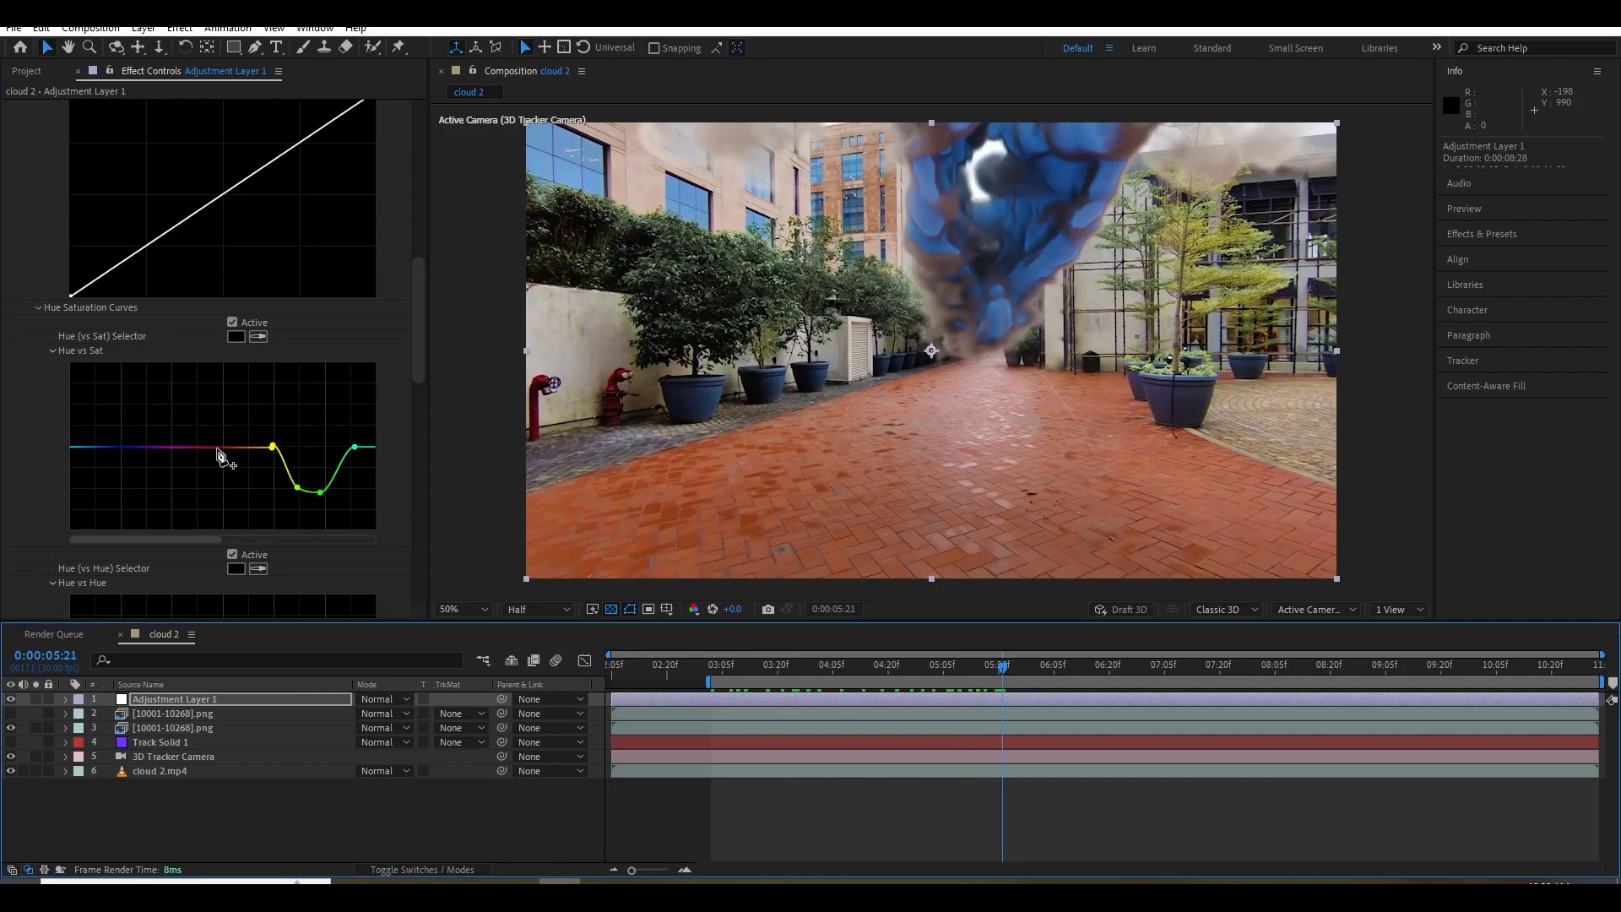
Slightly lower the red-orange hues on the Hue vs Sat curve and preview the graded shot.
{"action": "left_click", "coordinate": [217, 449]}
{"action": "left_click_drag", "start_coordinate": [237, 449], "coordinate": [236, 465]}
{"action": "key", "text": "space"}
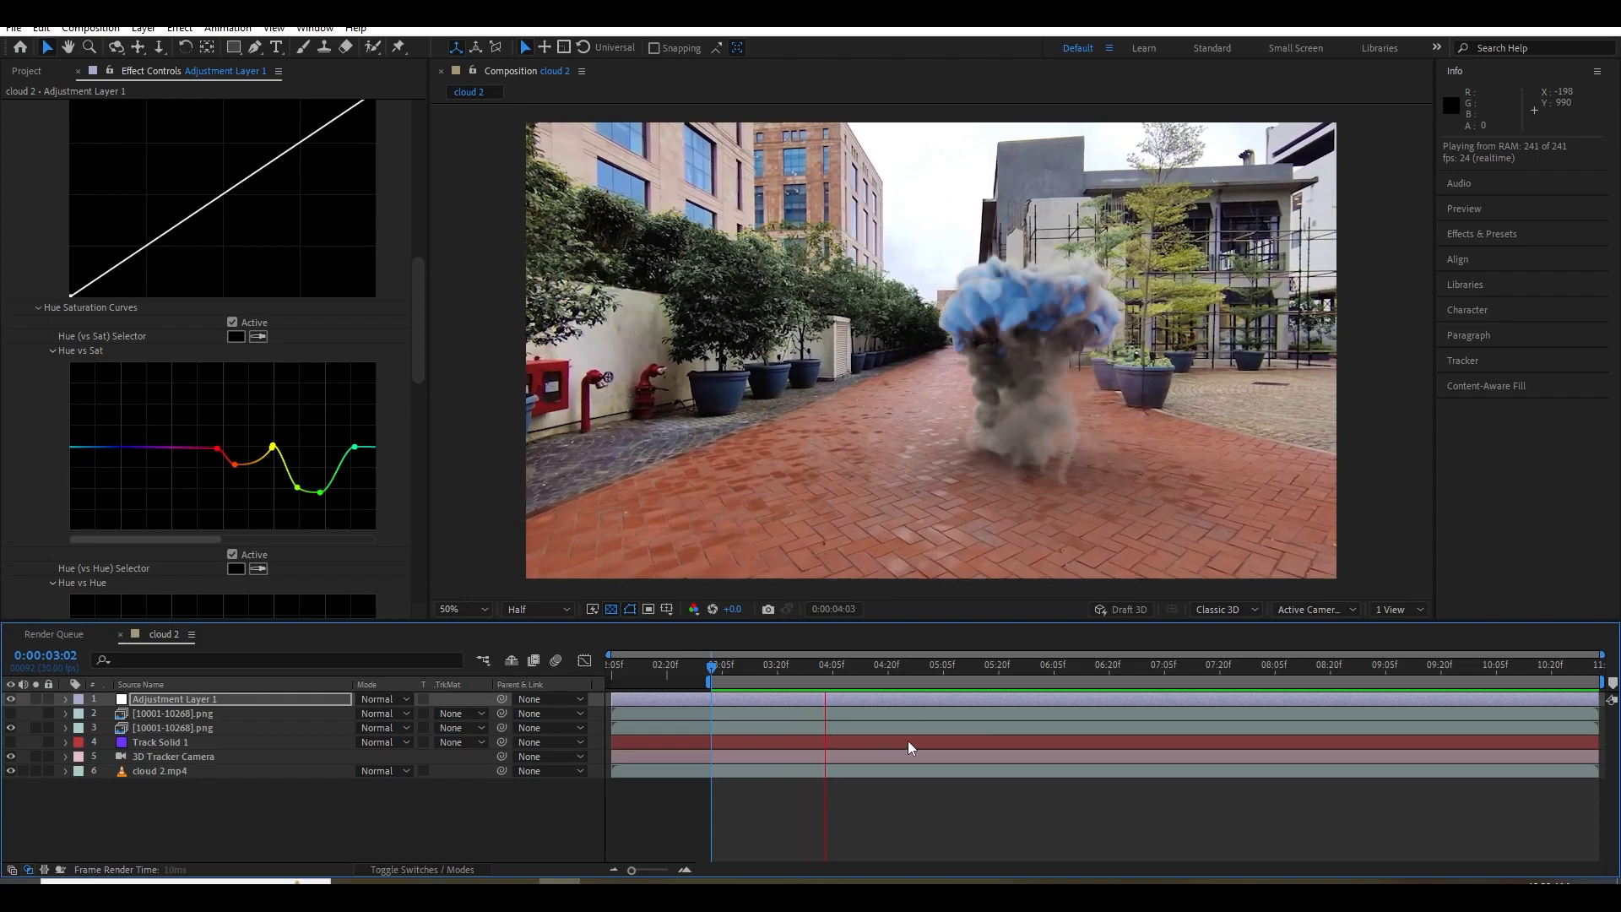
{"action": "key", "text": "space"}
Reduce the composition's height to a wider aspect ratio and preview the cropped shot.
{"action": "left_click", "coordinate": [90, 28]}
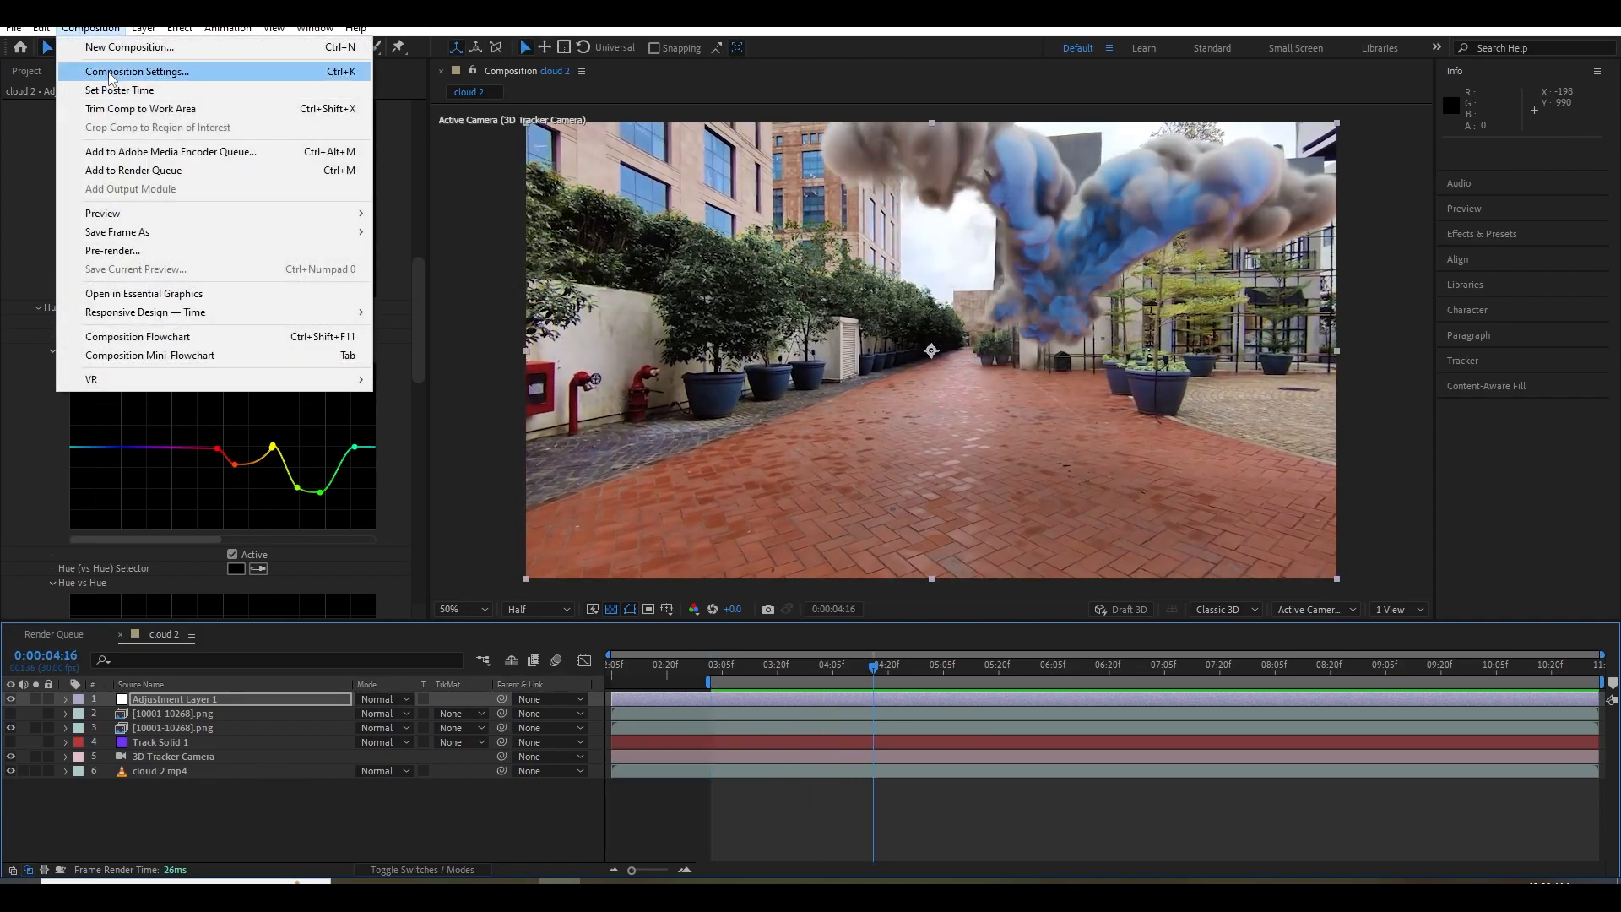
{"action": "key", "text": "Escape"}
{"action": "key", "text": "space"}
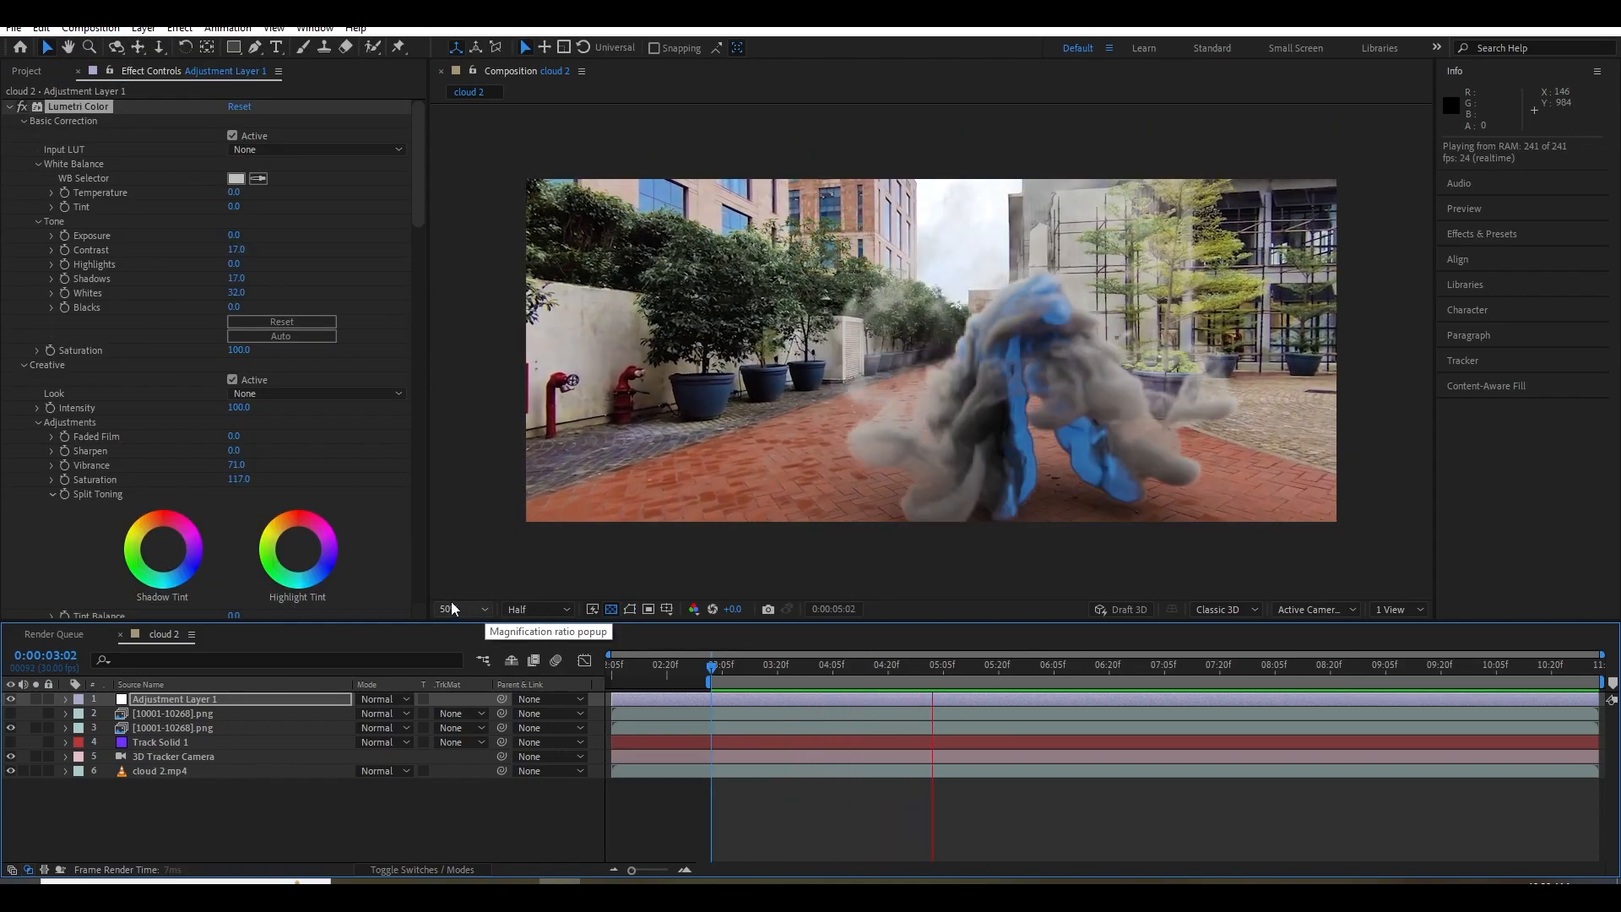